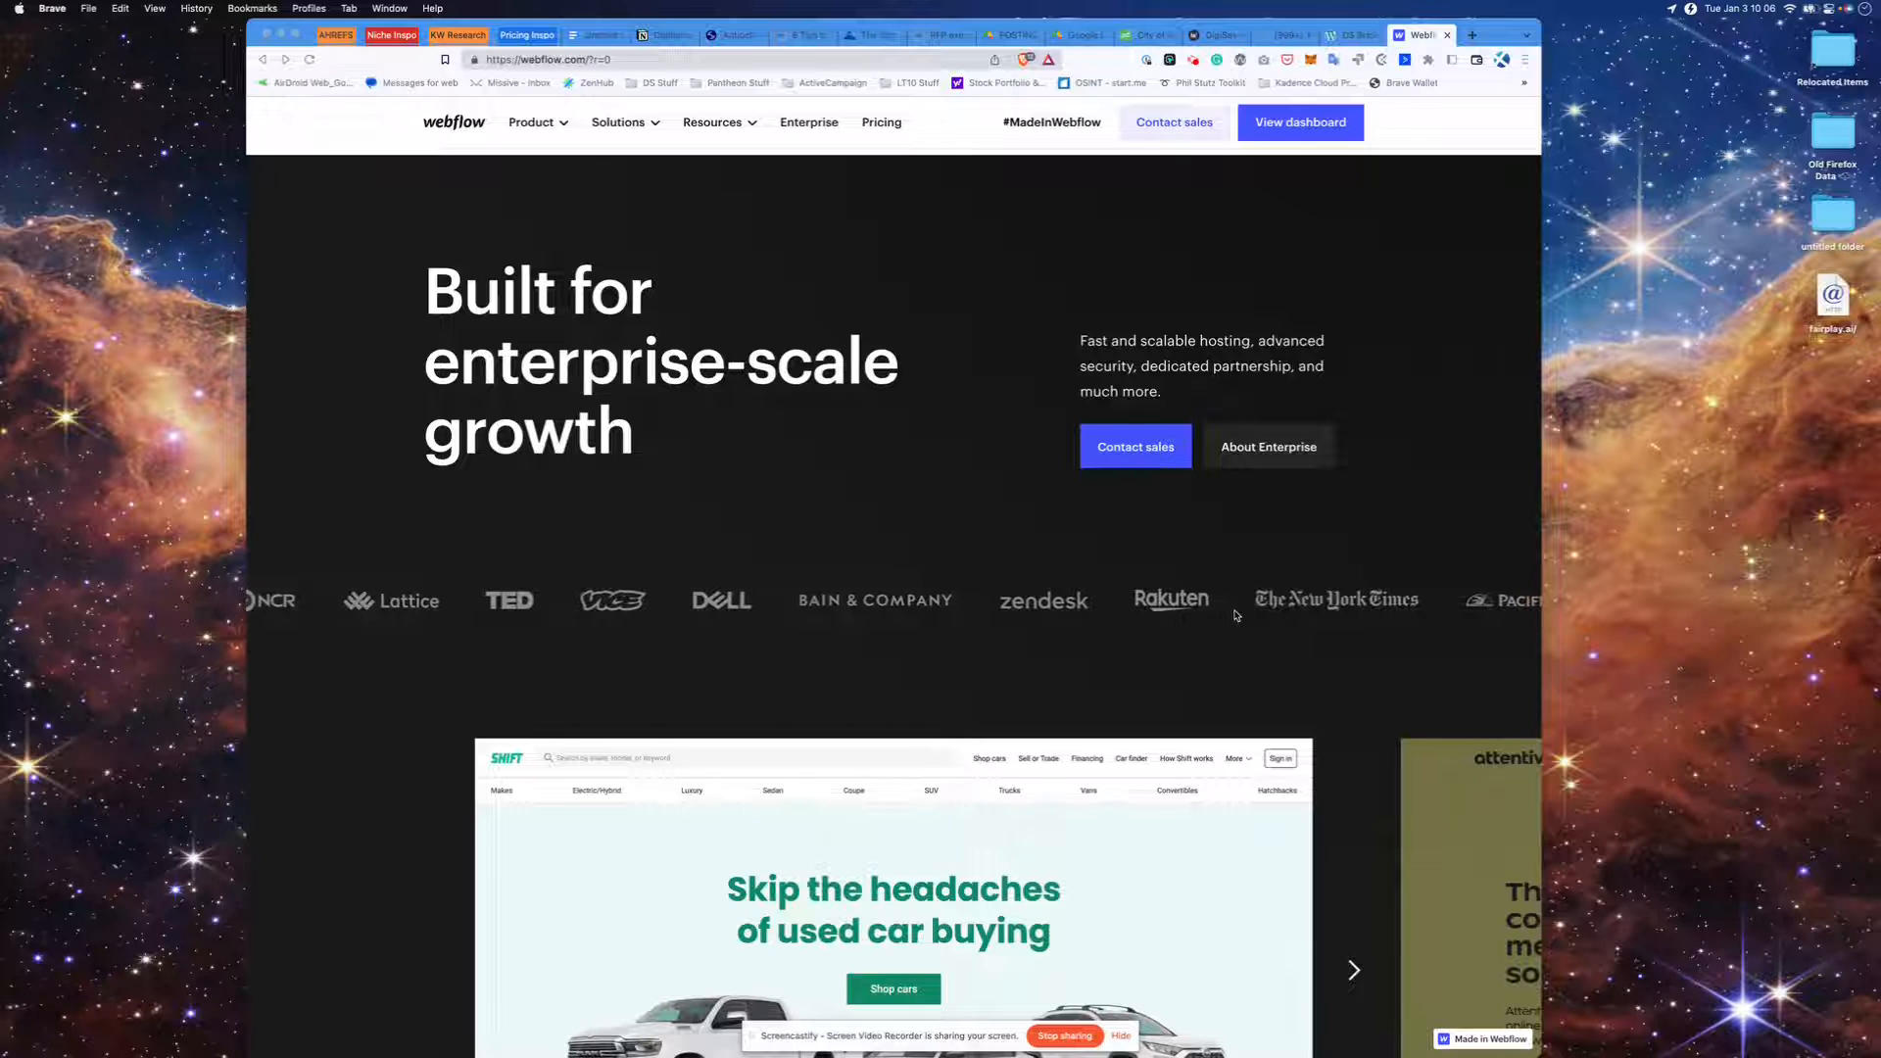
- Compare the scrolling logo strip on the Webflow homepage with the one on the DS Bricks Upstream site
click(1352, 34)
scroll(1249, 394, down, 5)
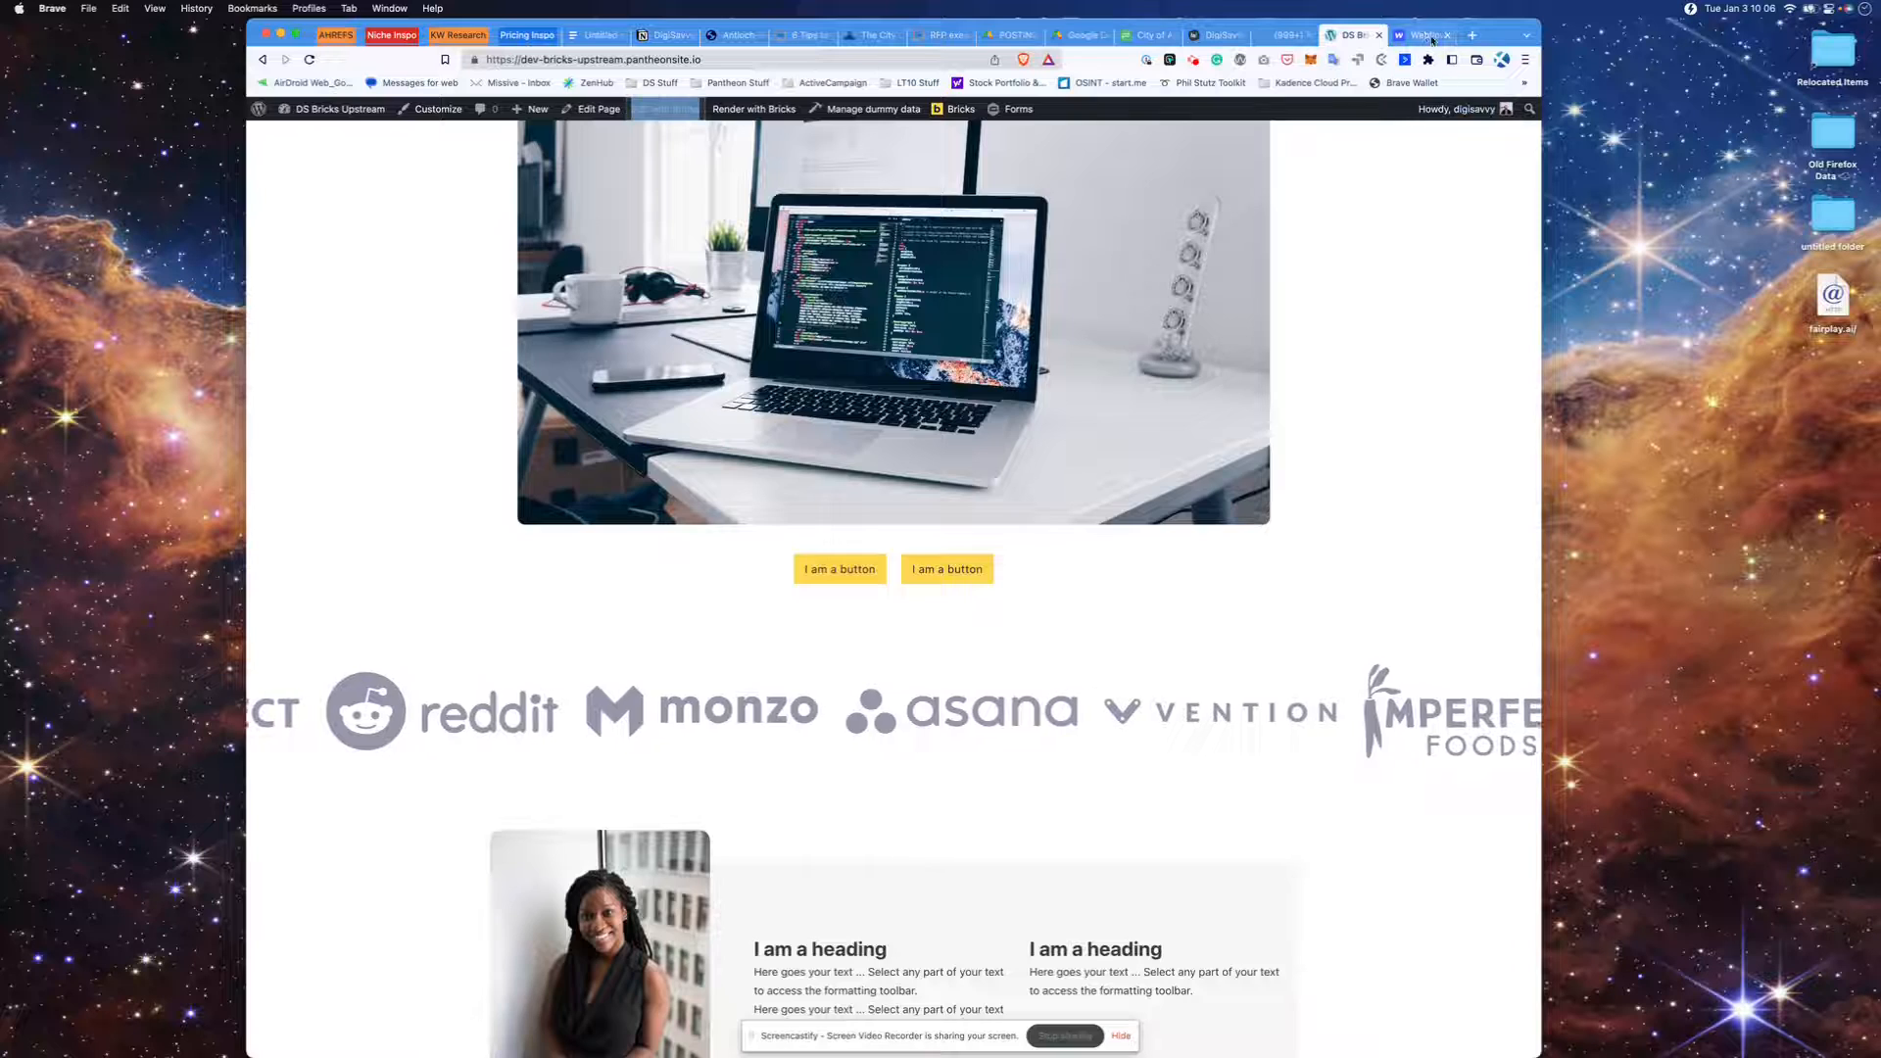
key(ctrl+Tab)
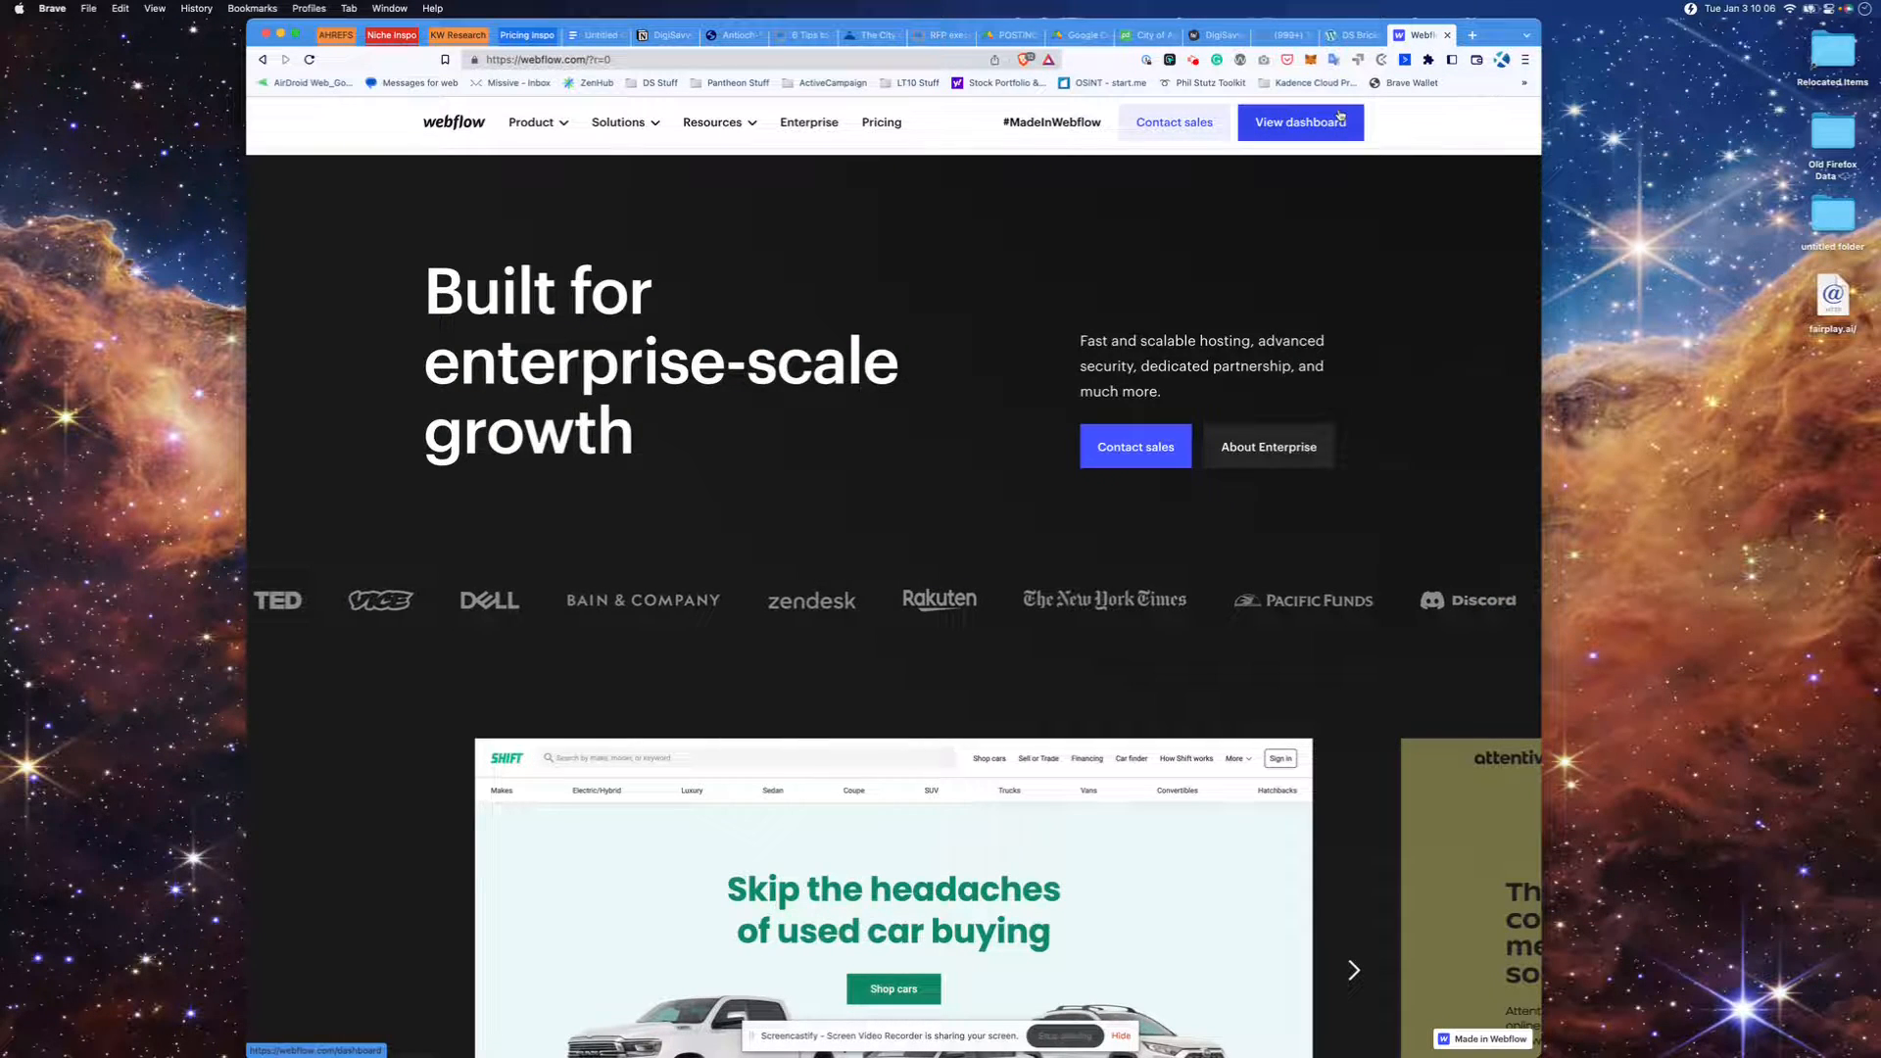
click(1353, 35)
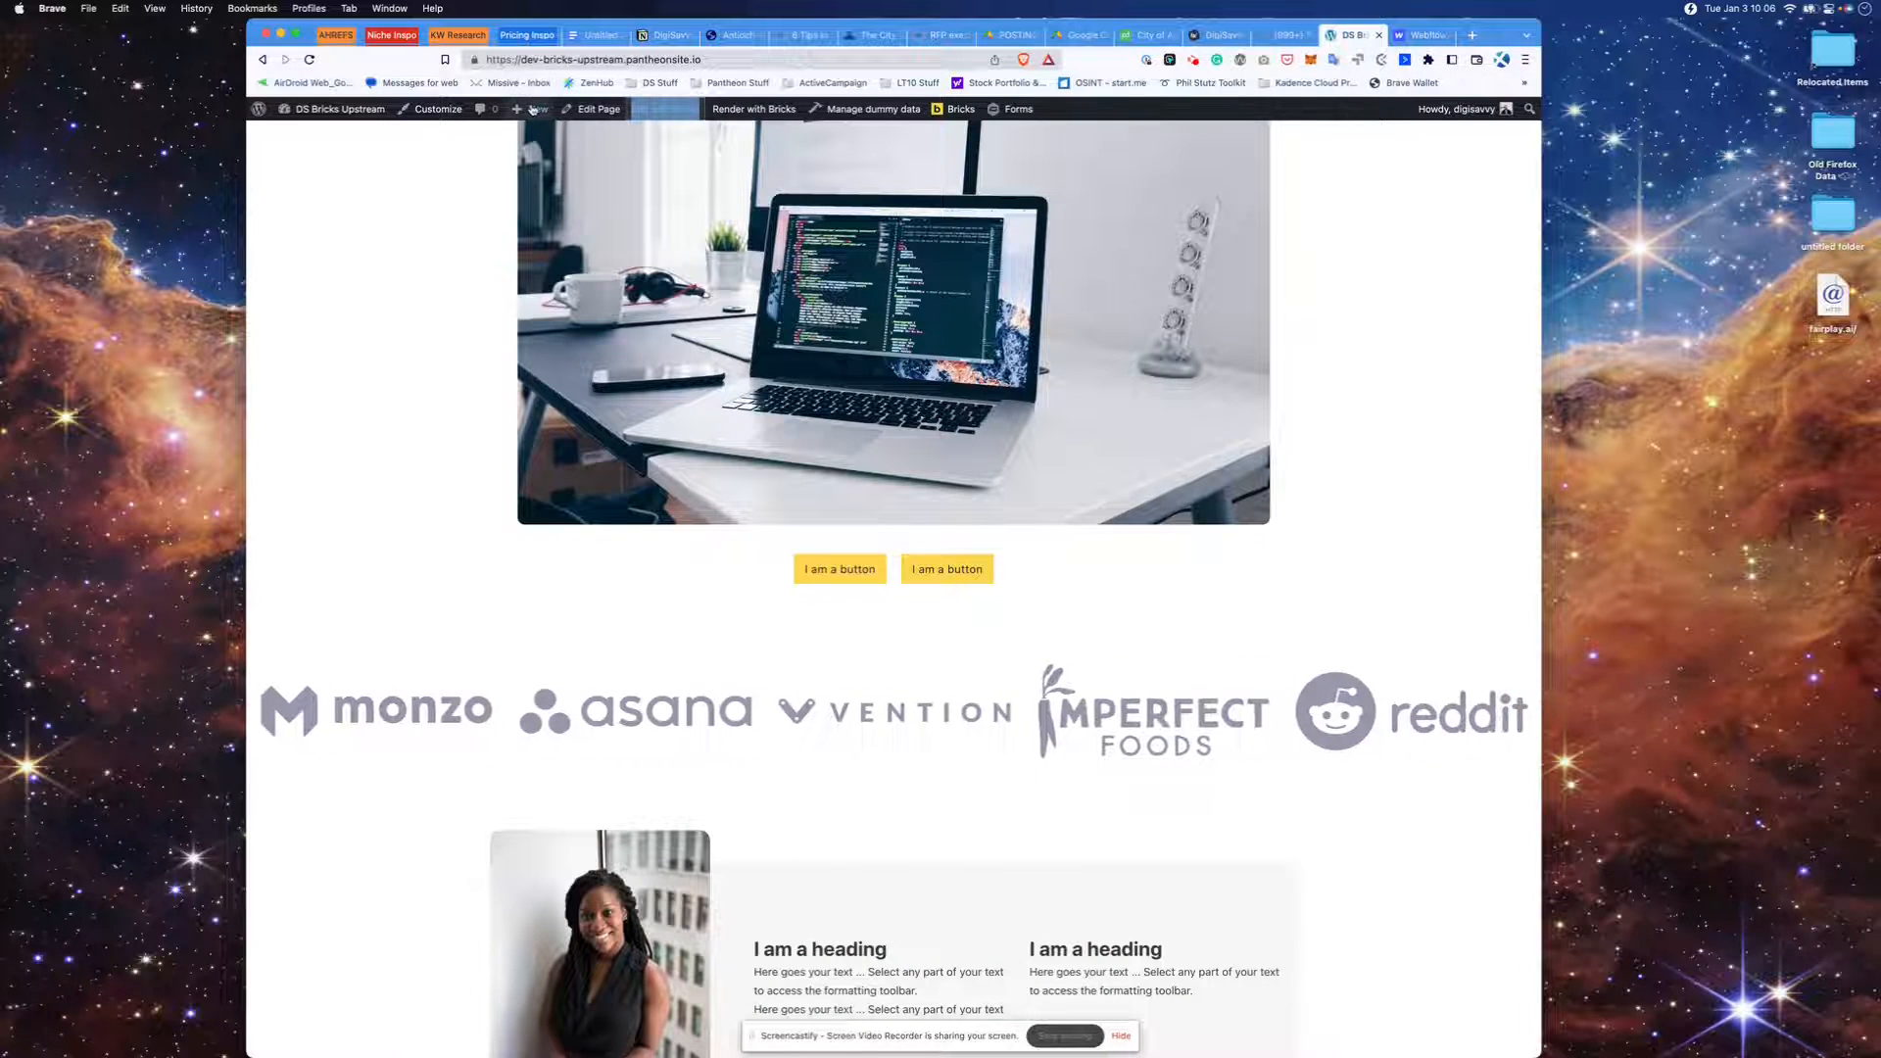
- Start a new WordPress page from the DS Bricks Upstream site in a separate browser tab
mouse_move(532, 110)
right_click(527, 175)
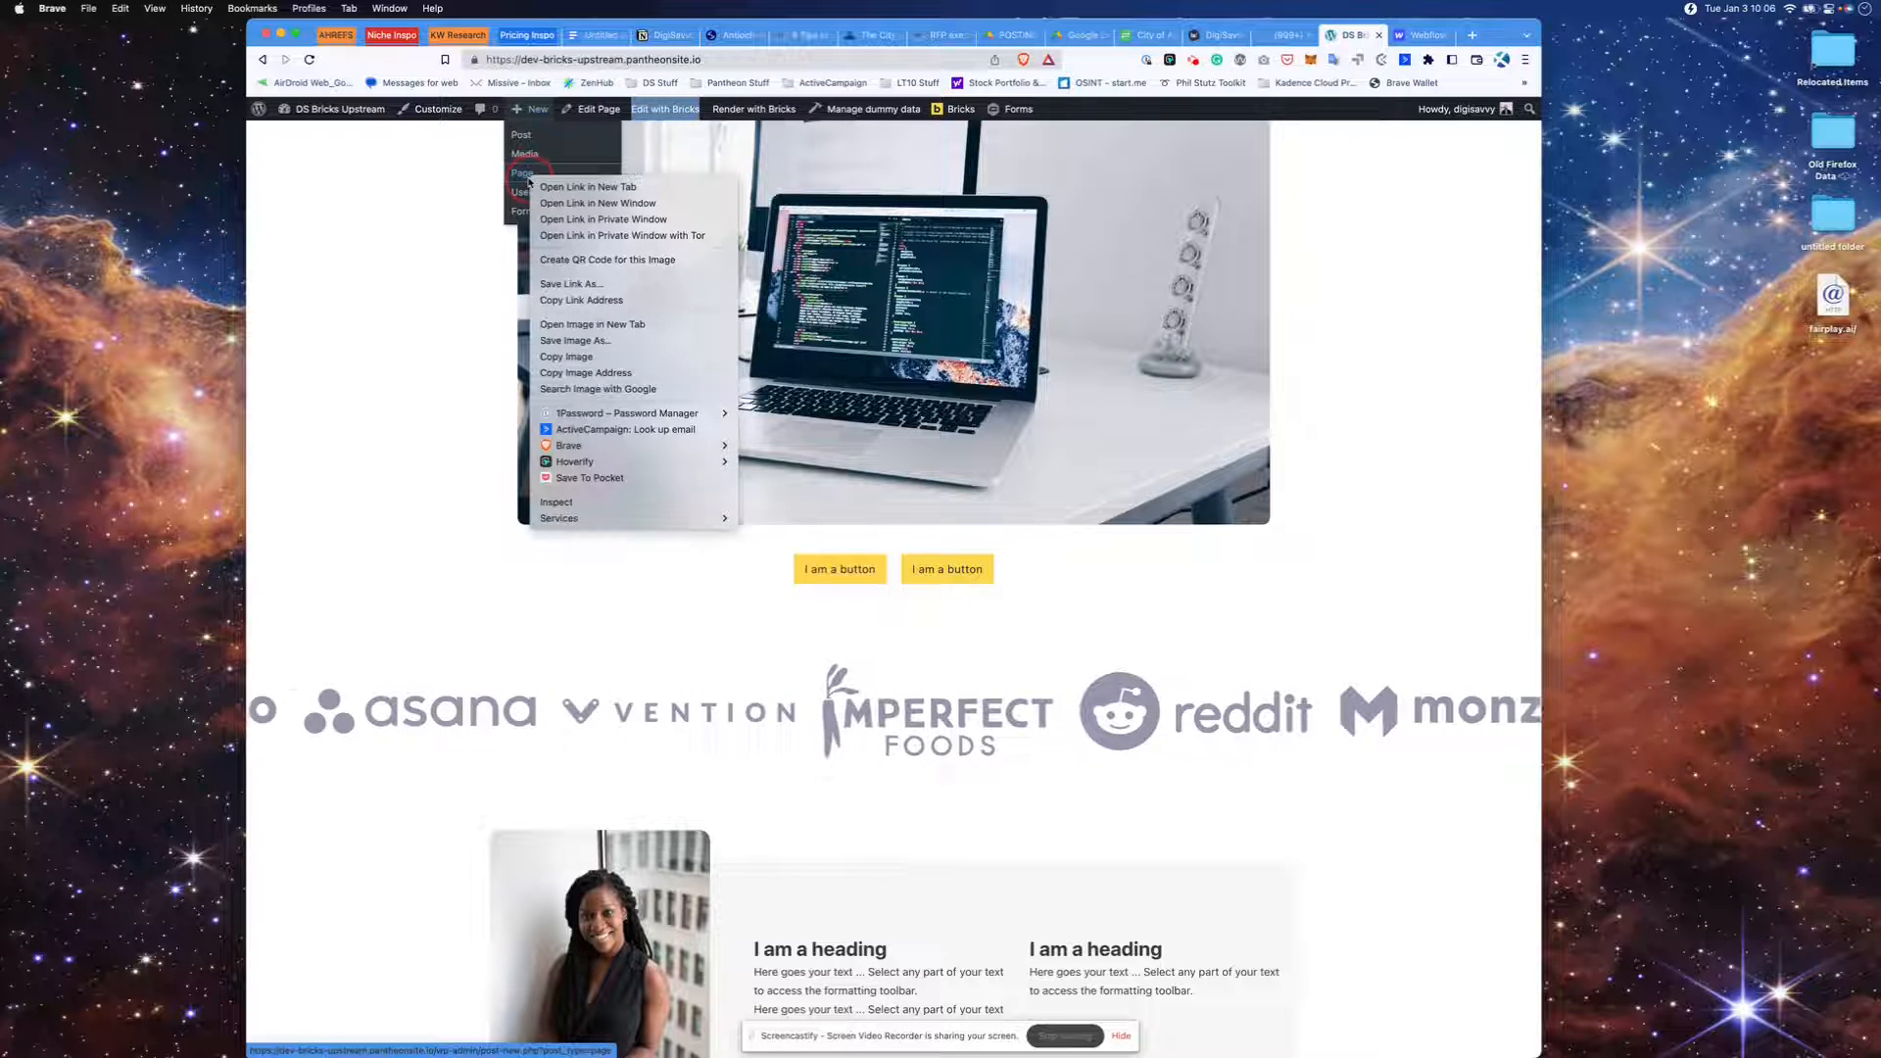
click(555, 187)
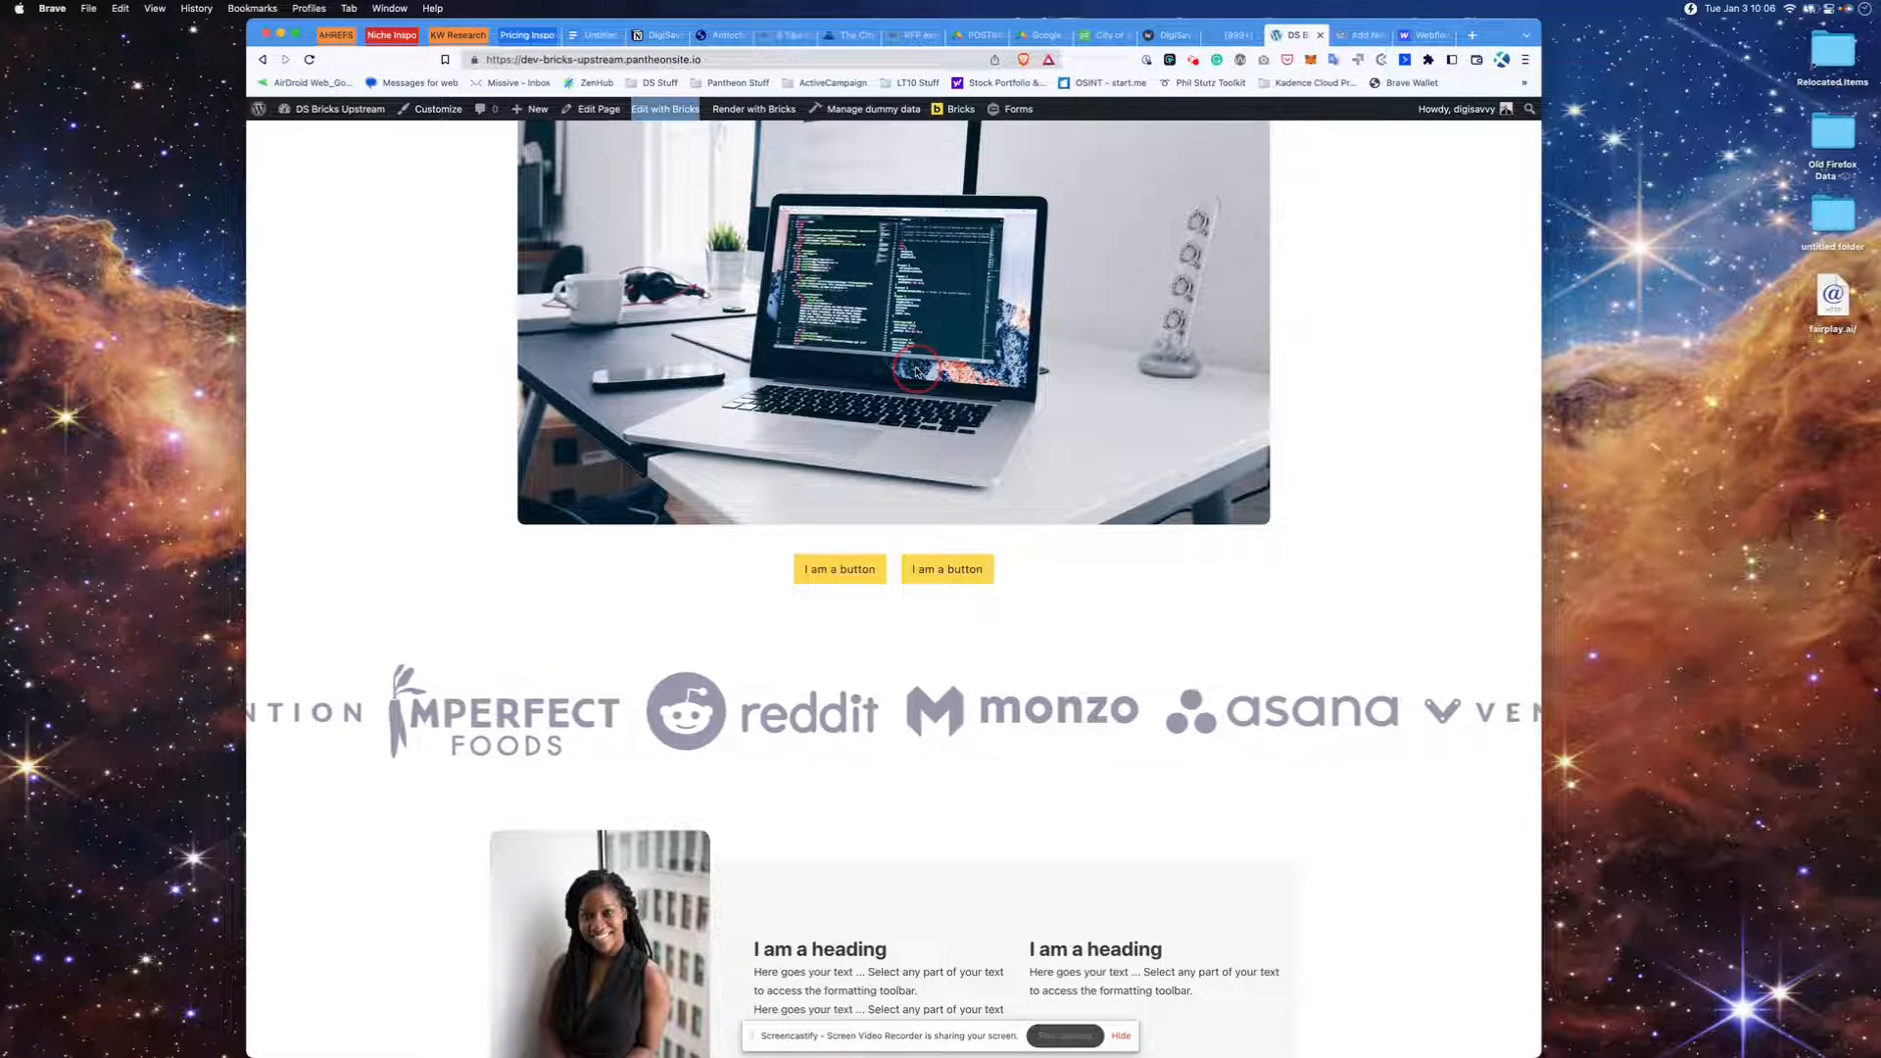
click(1354, 39)
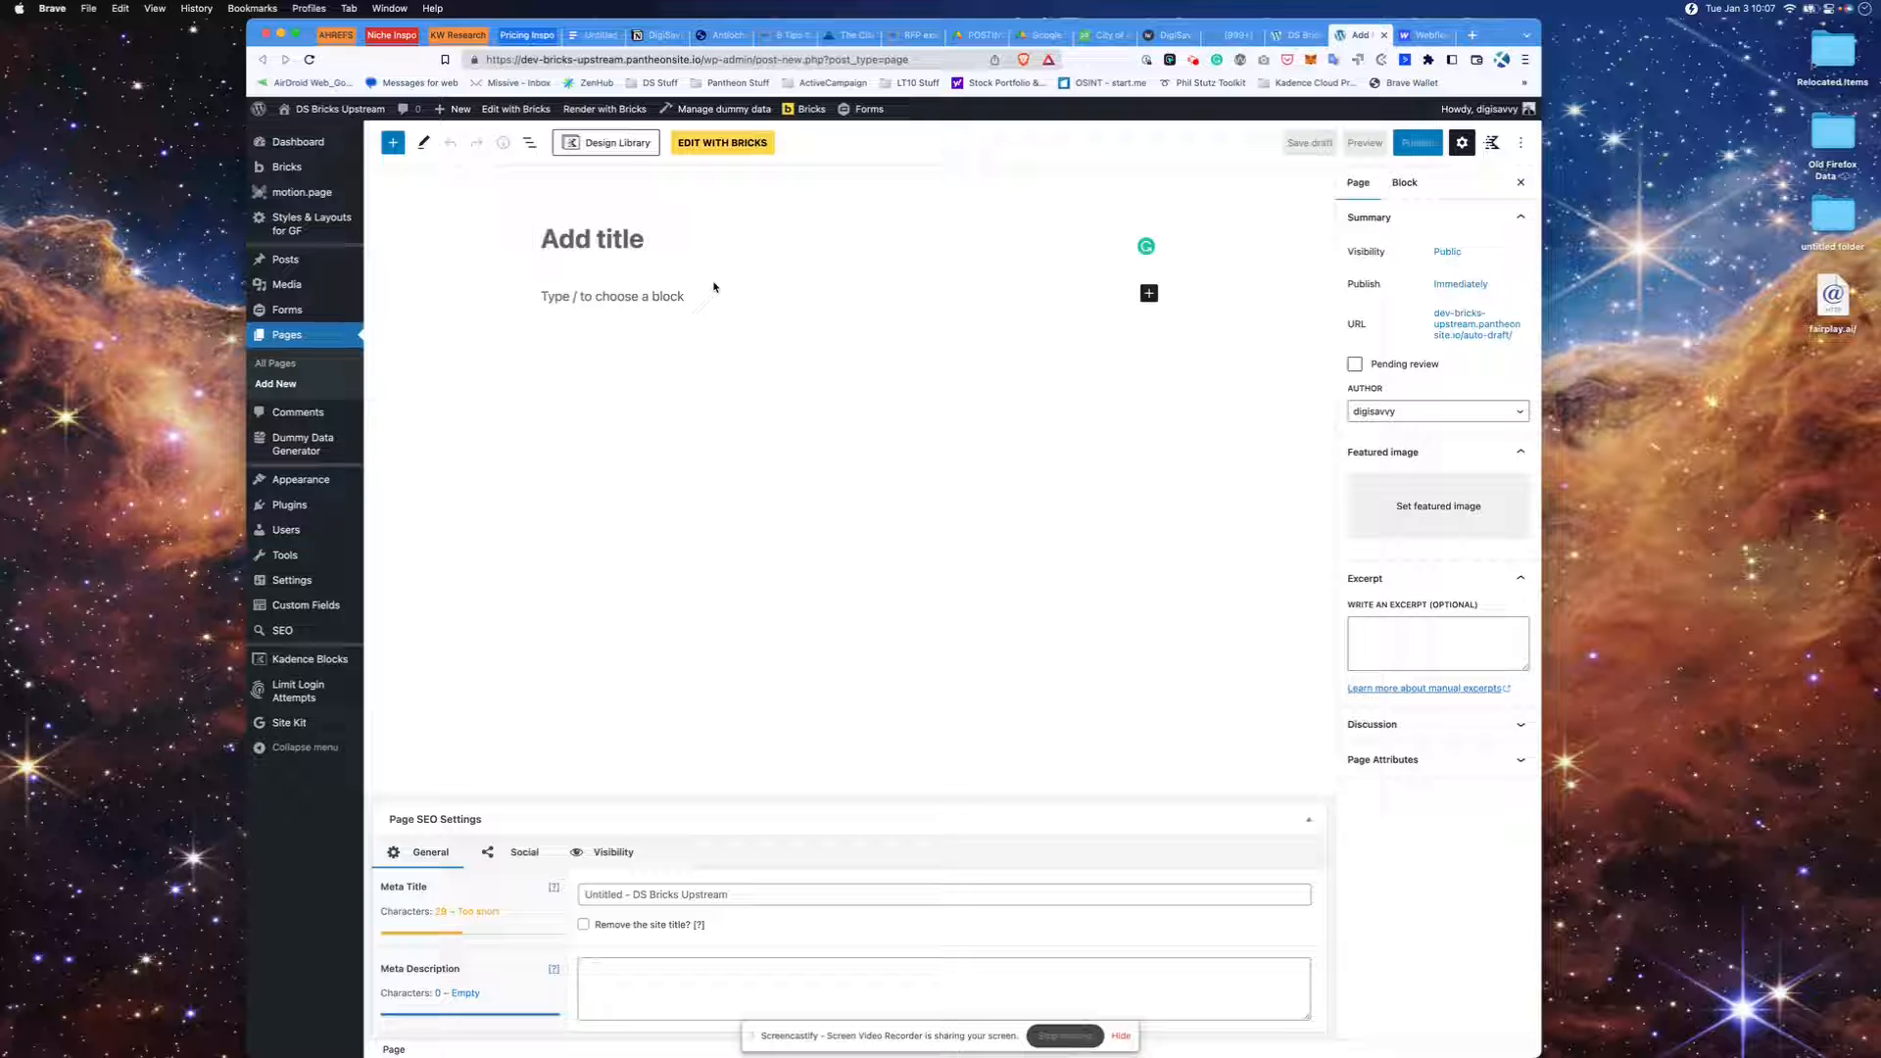
- Publish the new page with the title "Marquee Tutorial" and open it in the Bricks builder
text(Marqu)
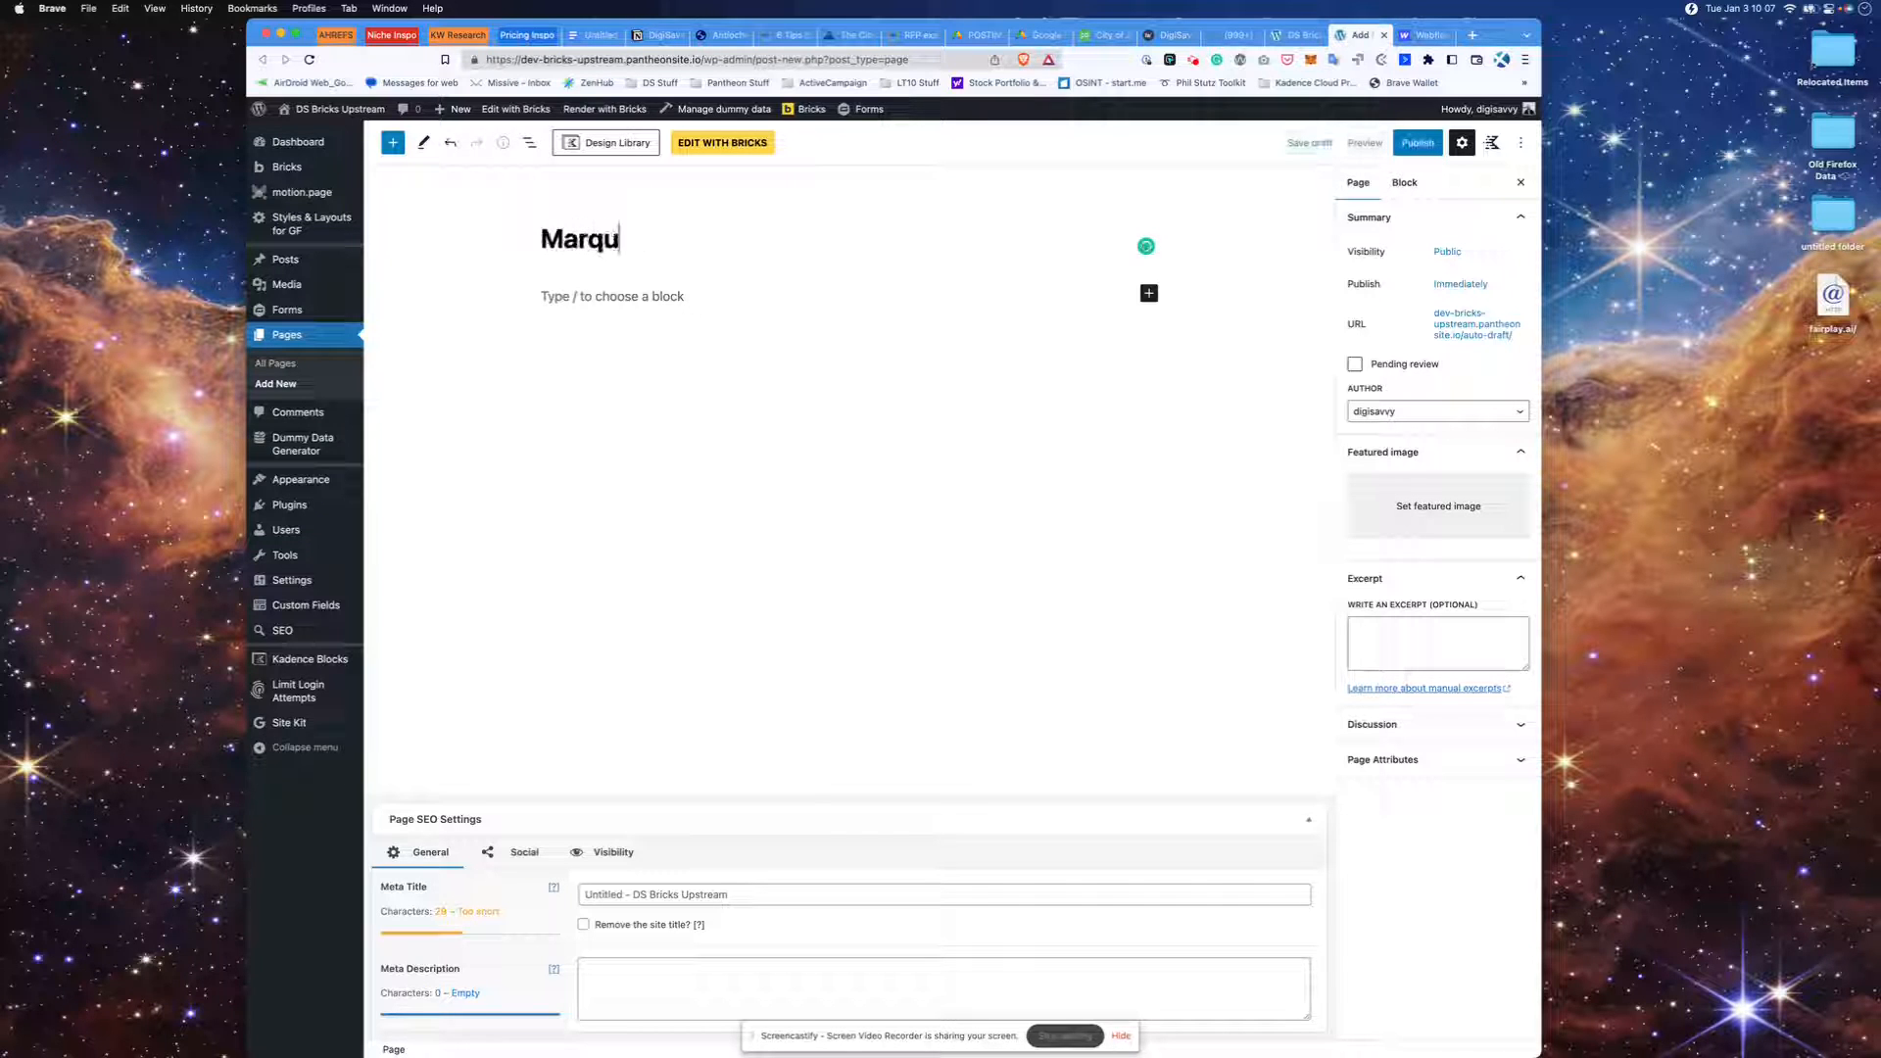
text(ee Tutorial)
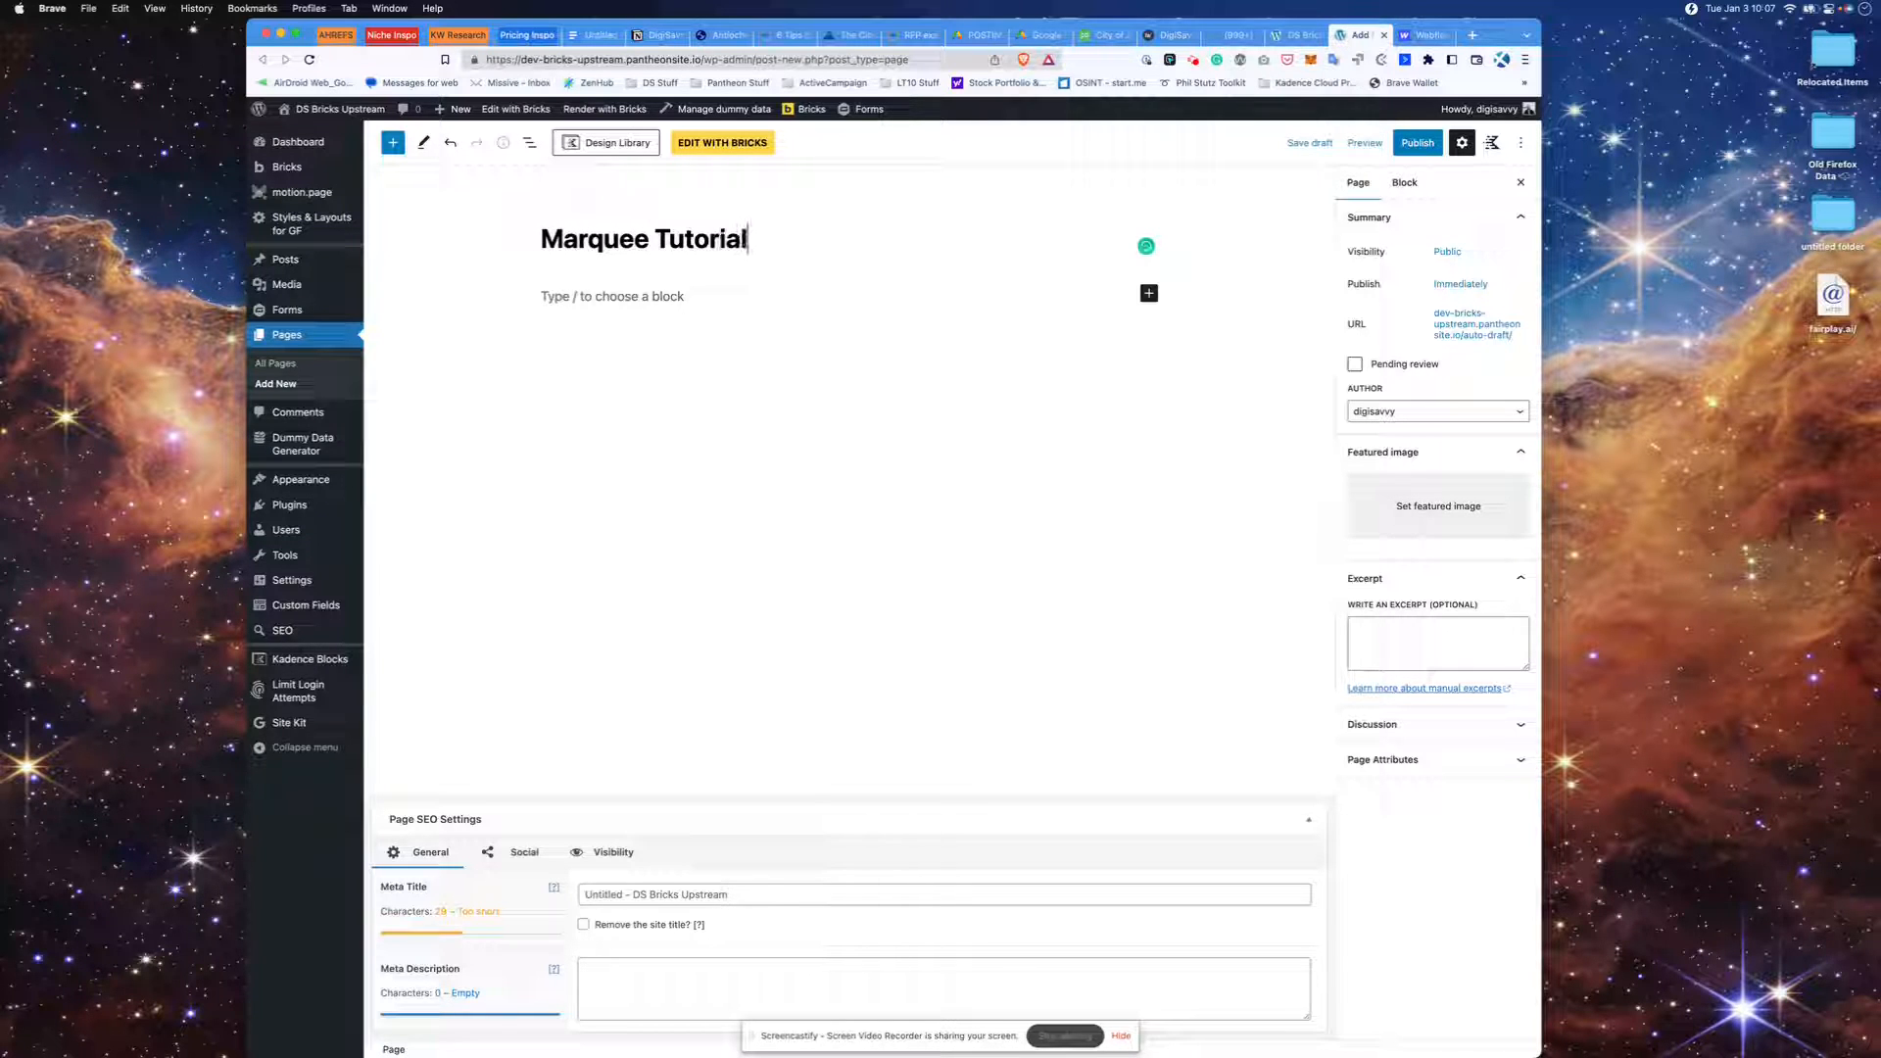
click(1417, 142)
click(1400, 142)
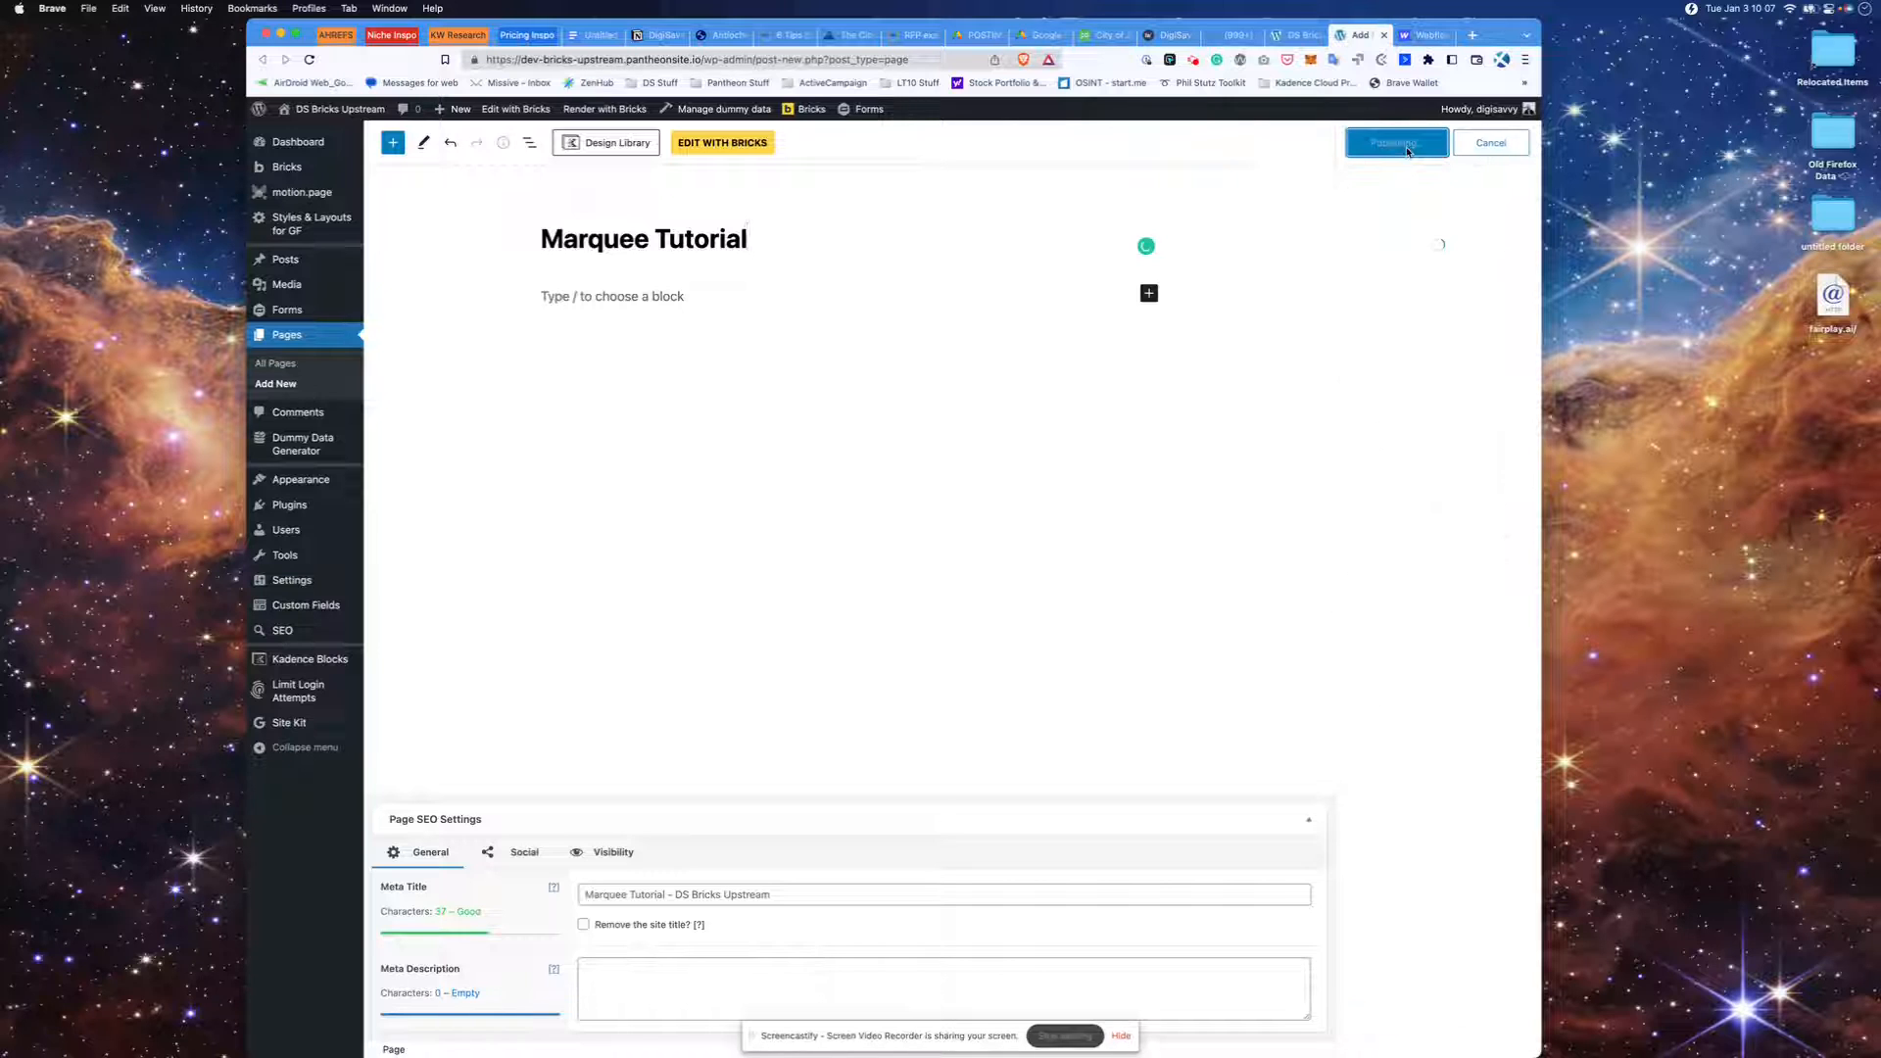
click(716, 146)
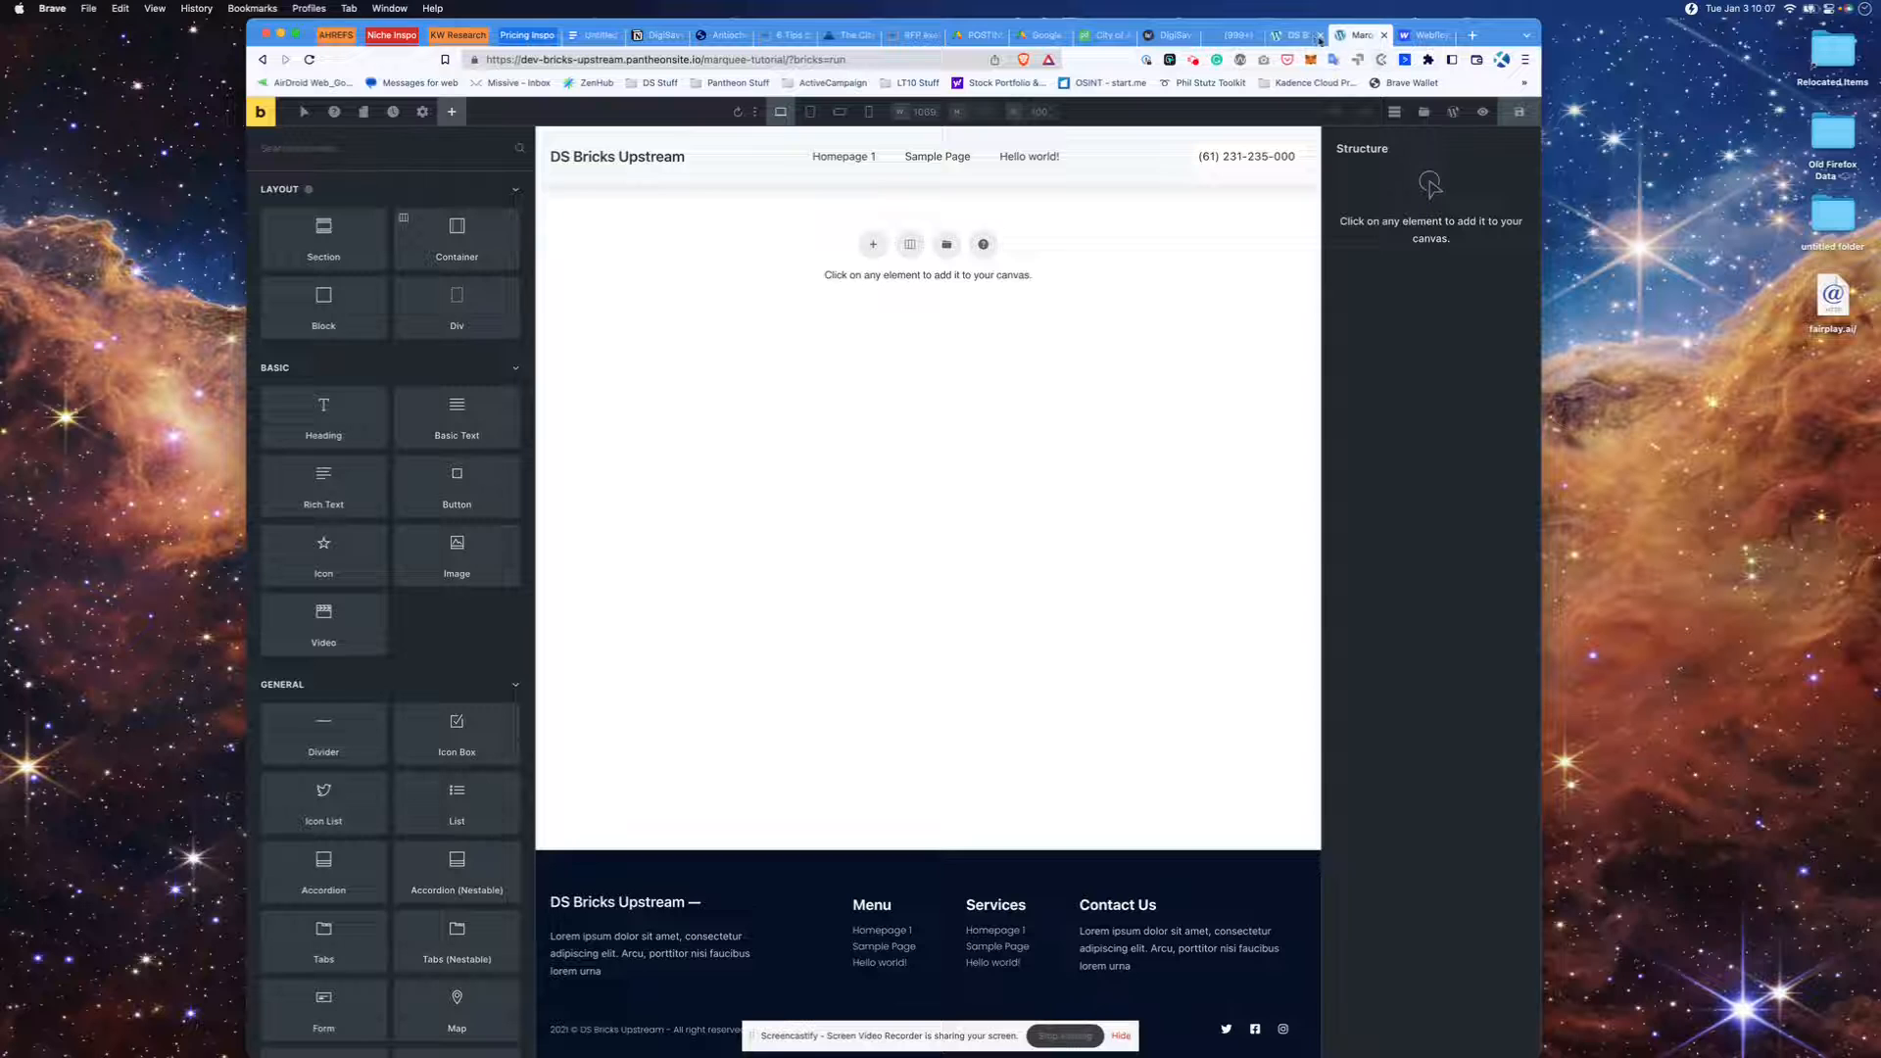
- Check the Webflow logo strip for reference, and add a section with a container to the empty Bricks canvas
click(1425, 36)
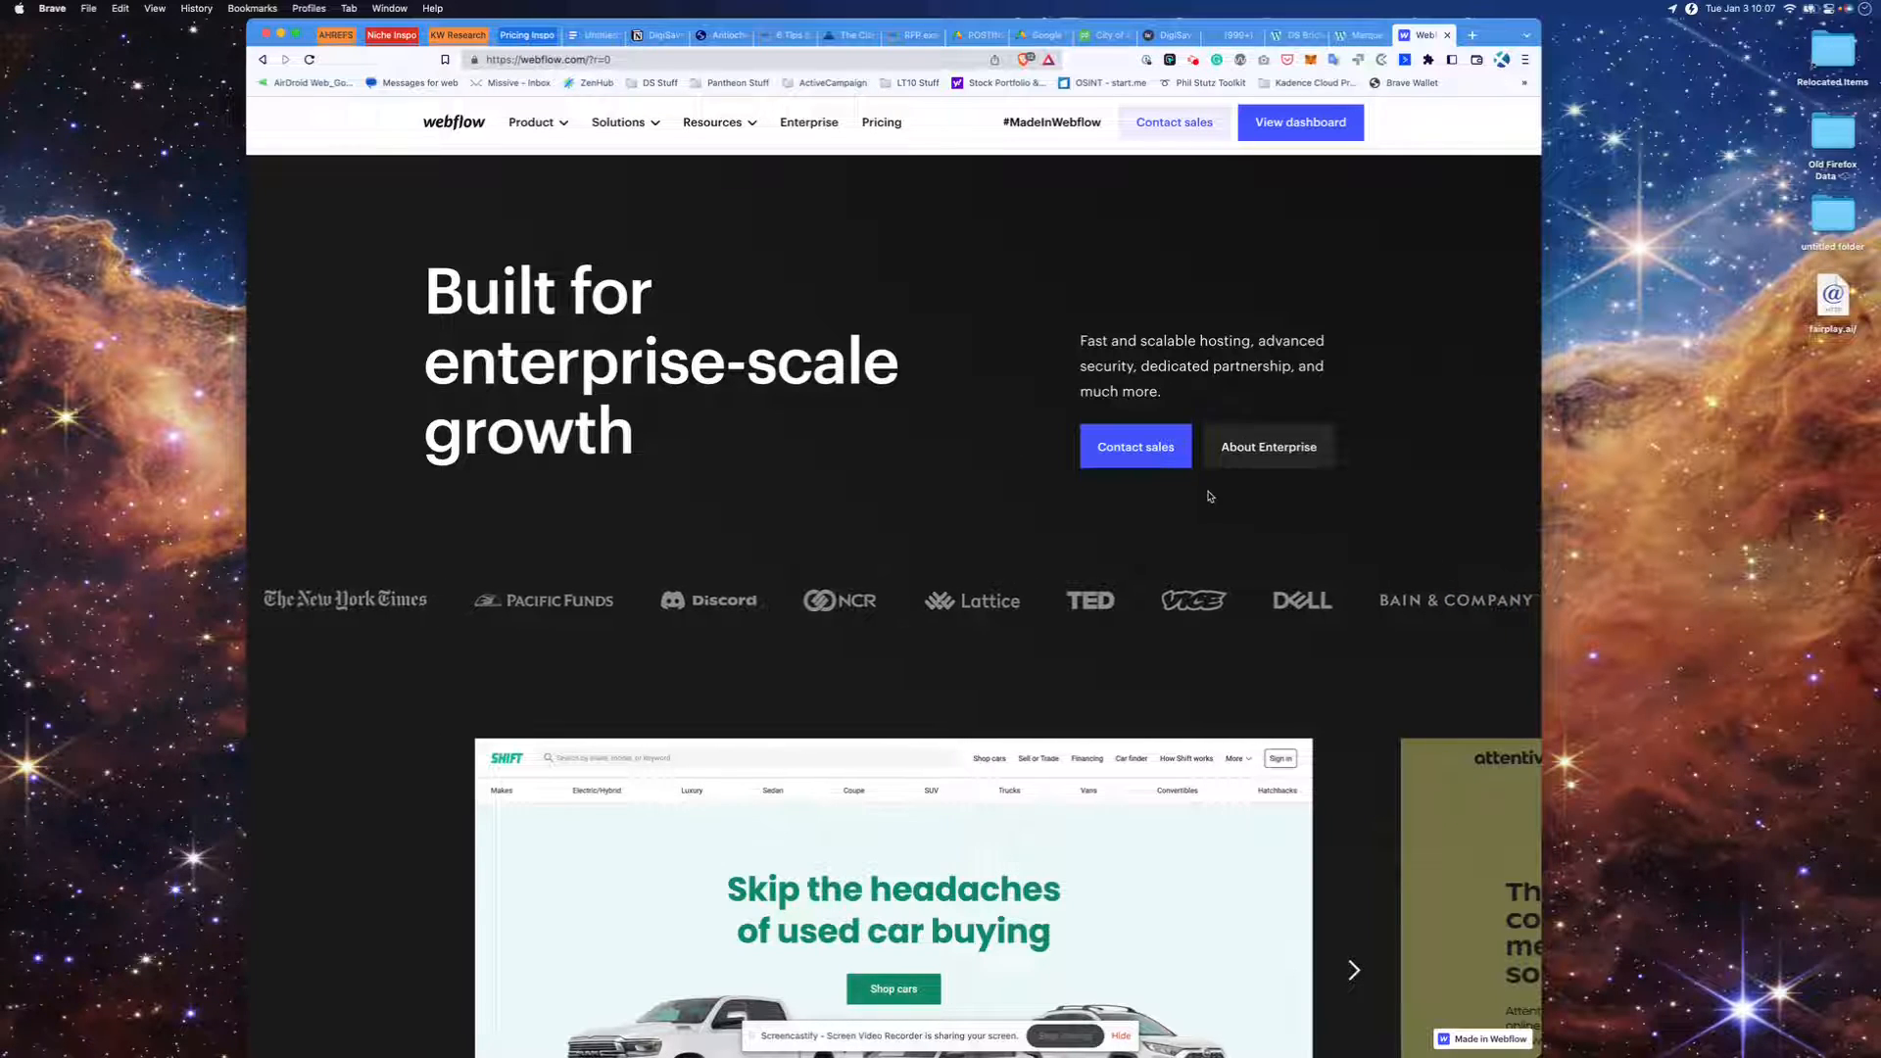
click(1344, 36)
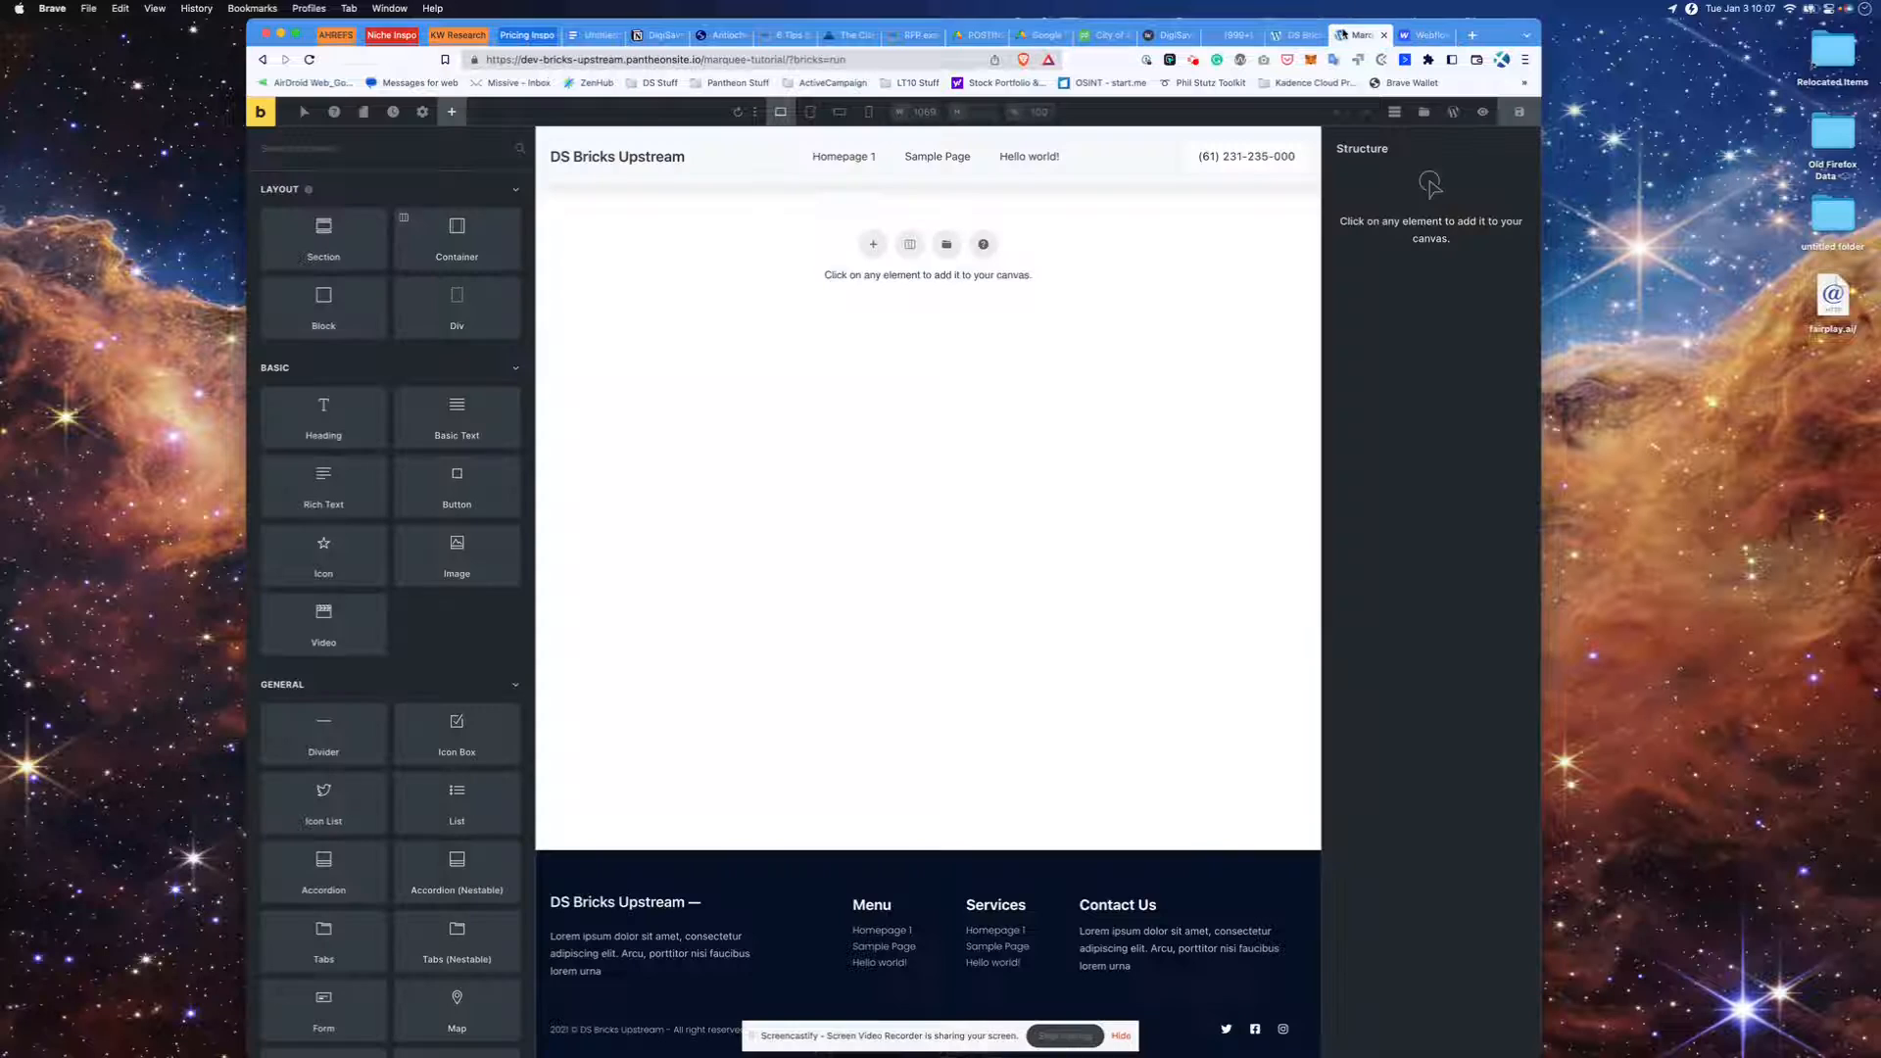
click(873, 243)
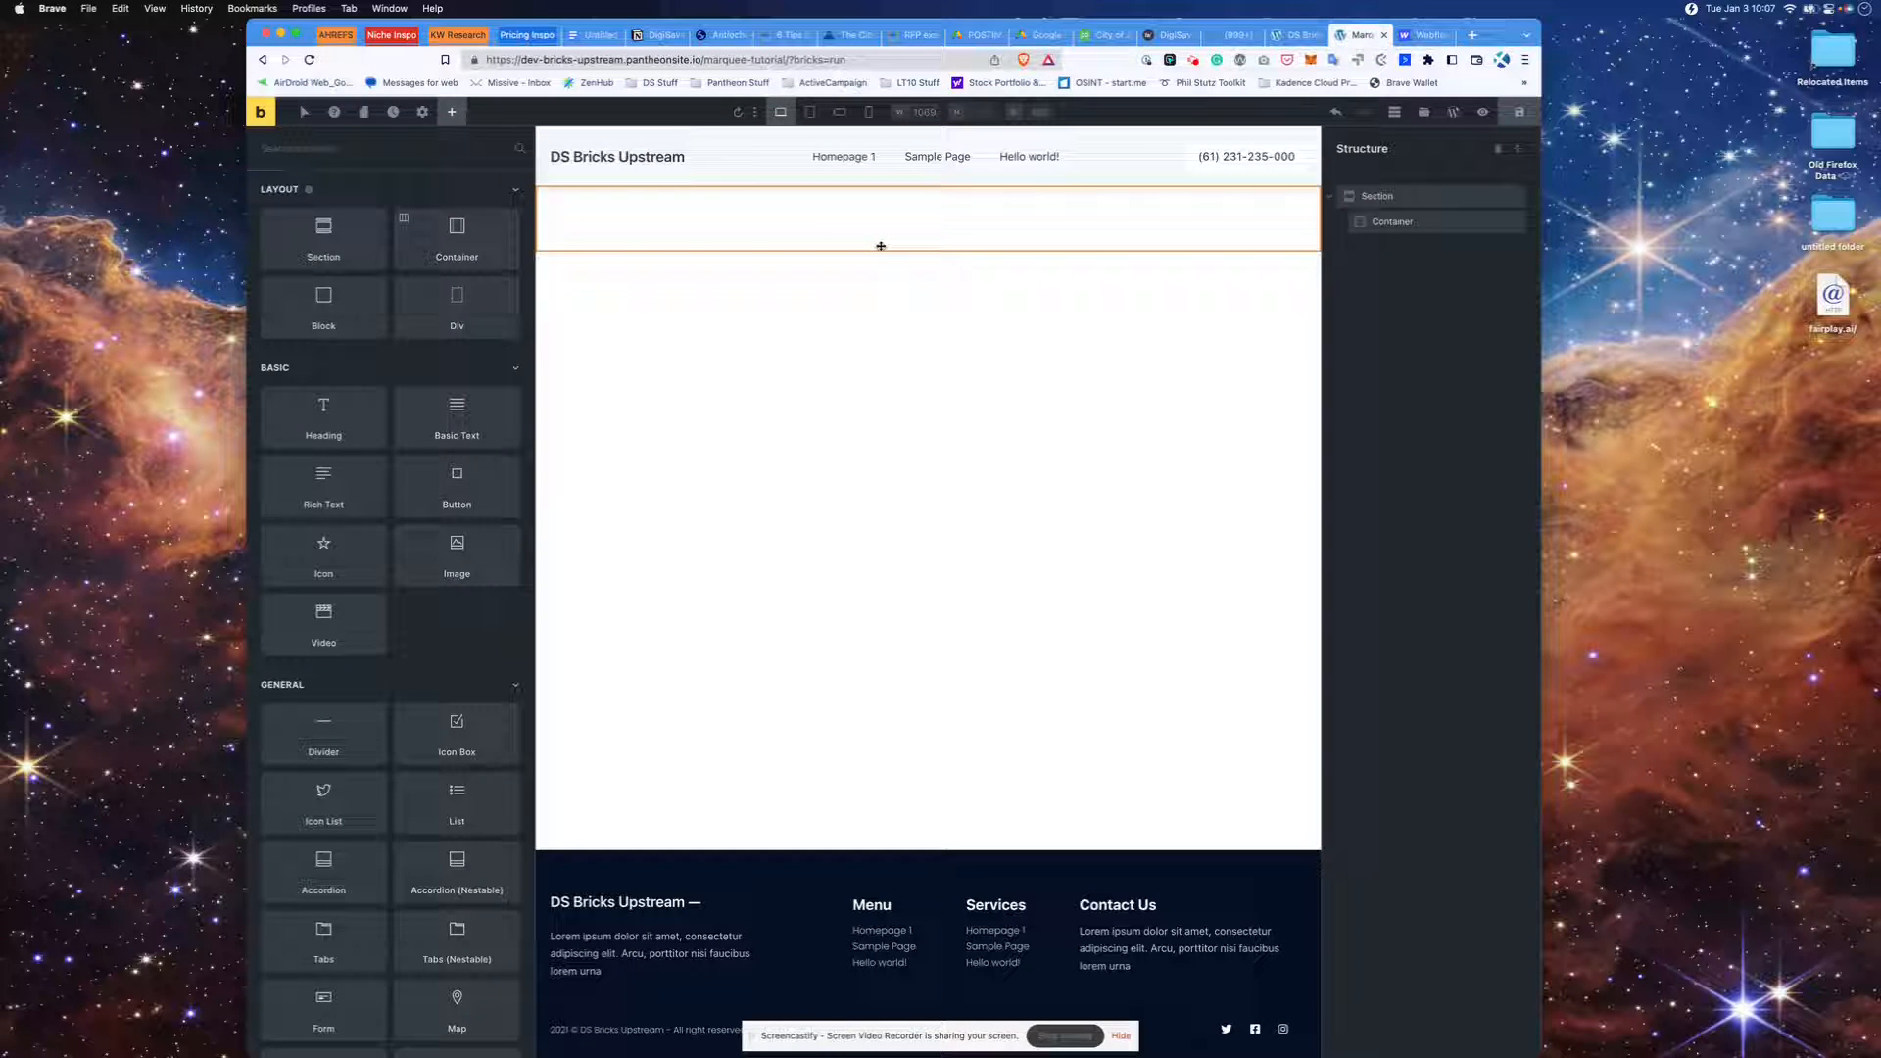
- Set the width of both the section and its inner container to 100%
click(1406, 199)
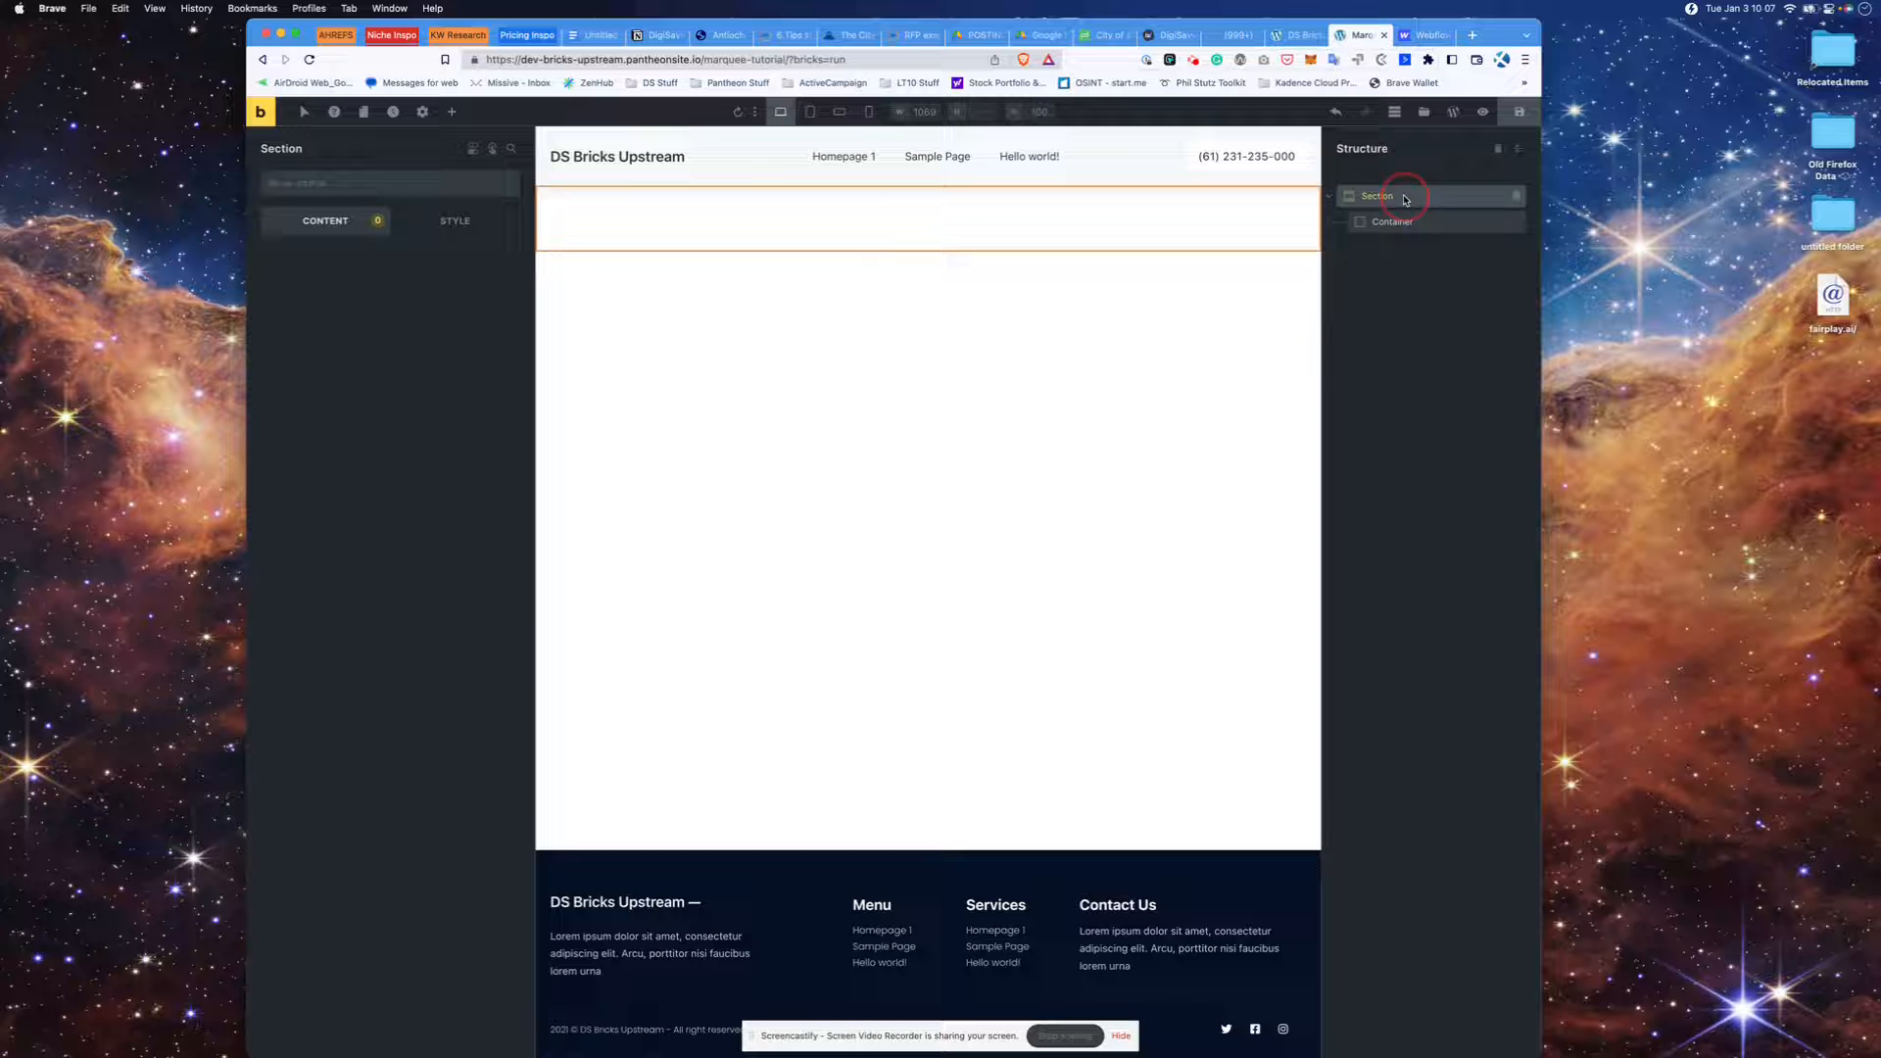
click(457, 222)
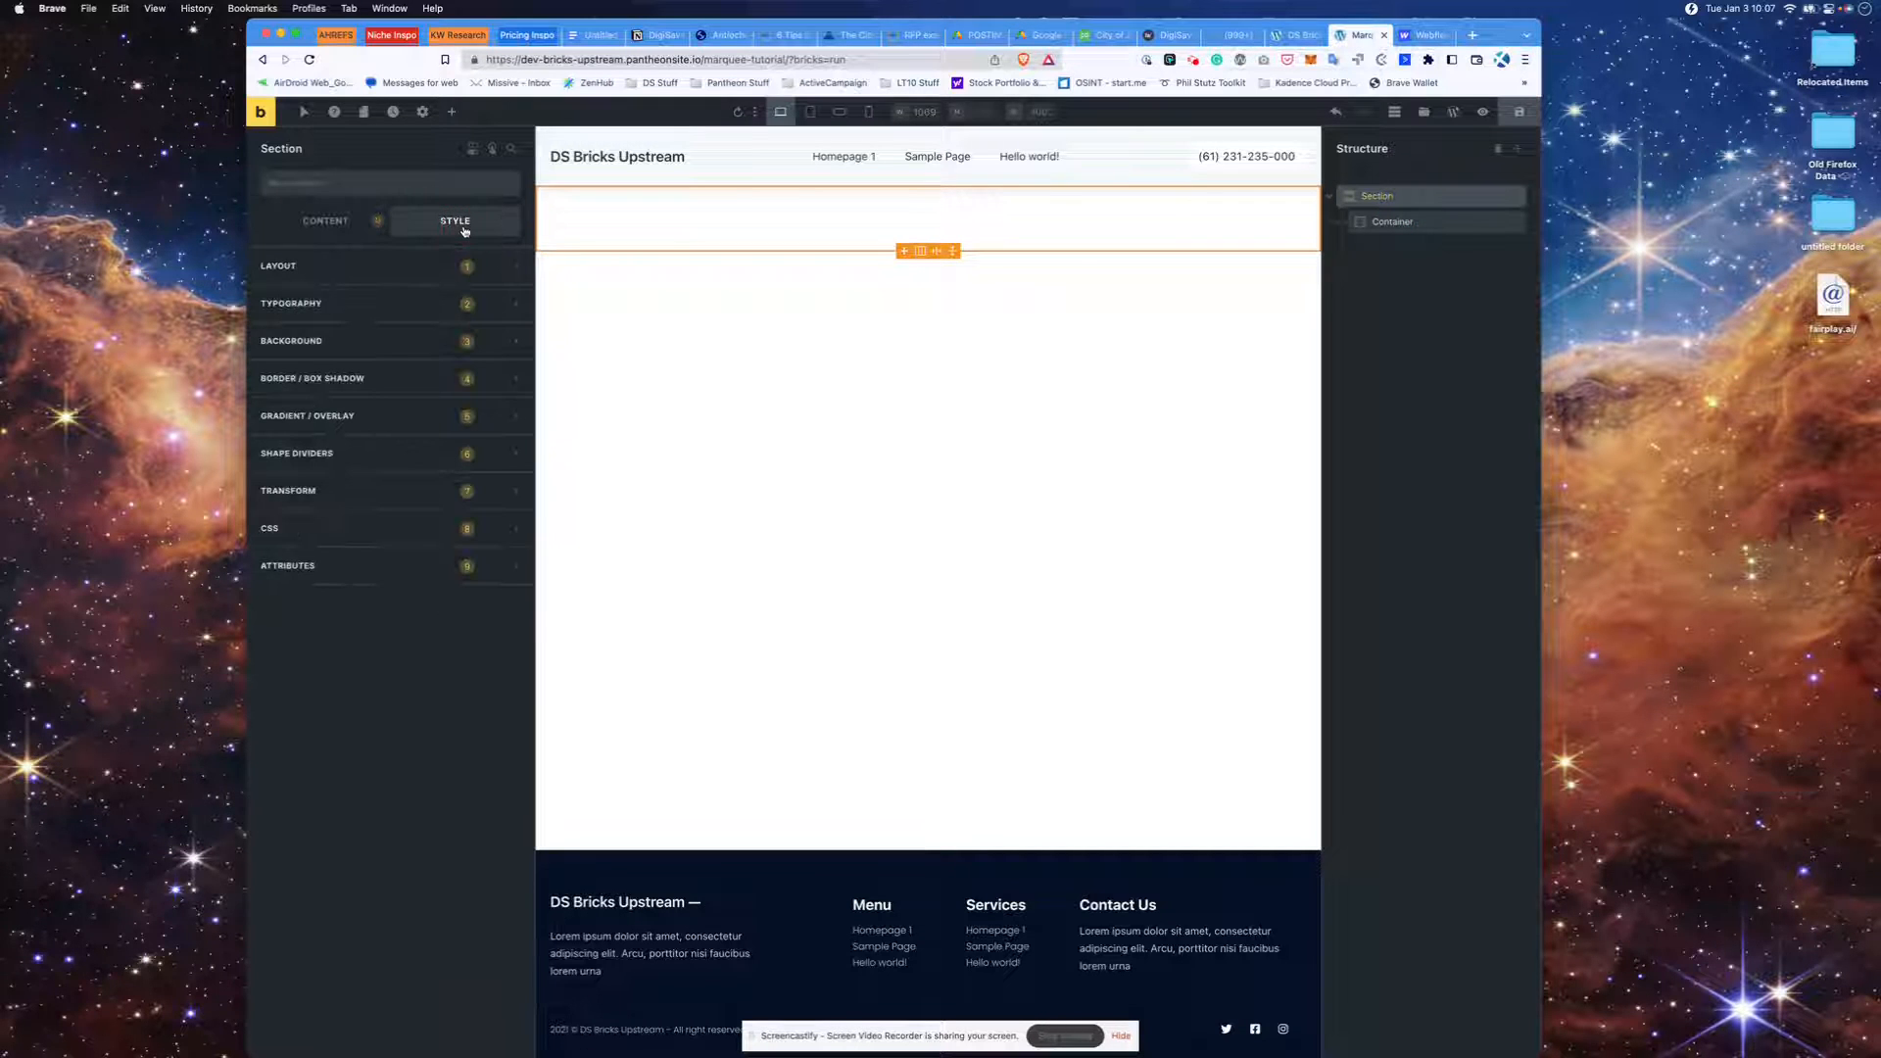
click(442, 266)
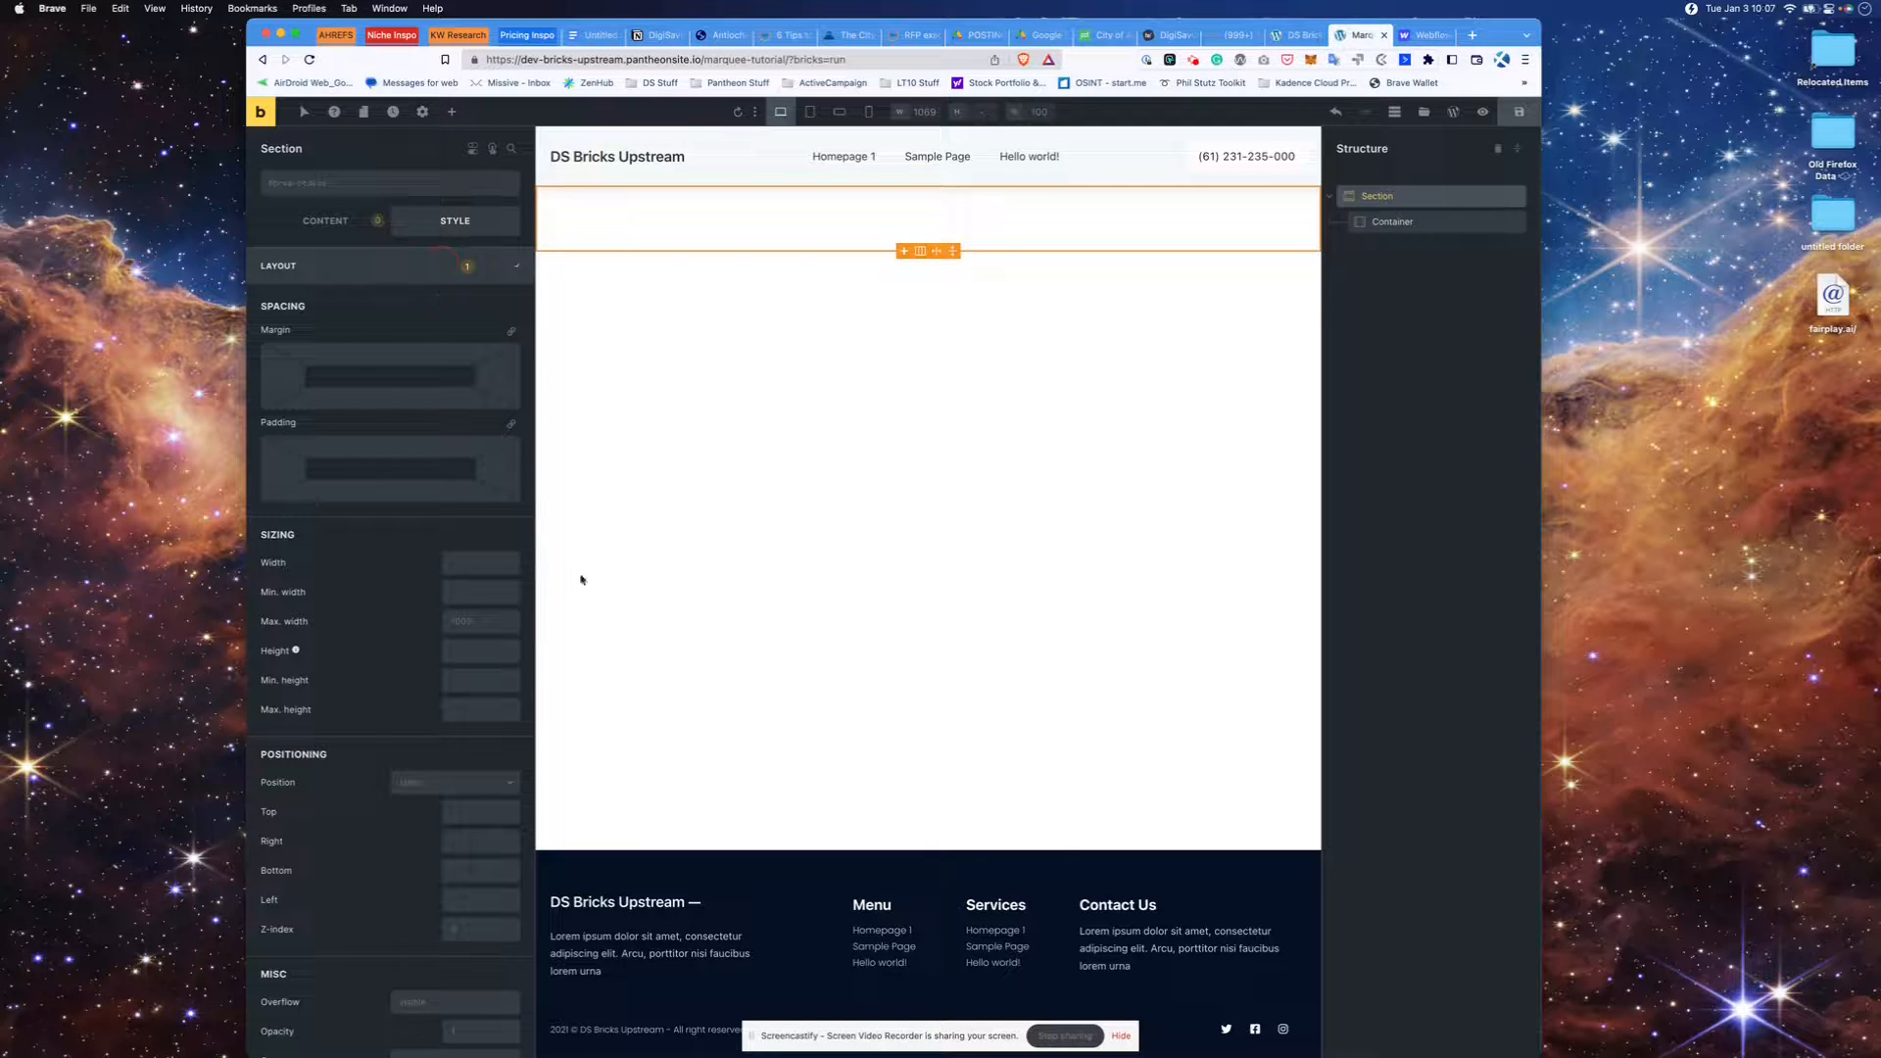
click(475, 570)
text(100%)
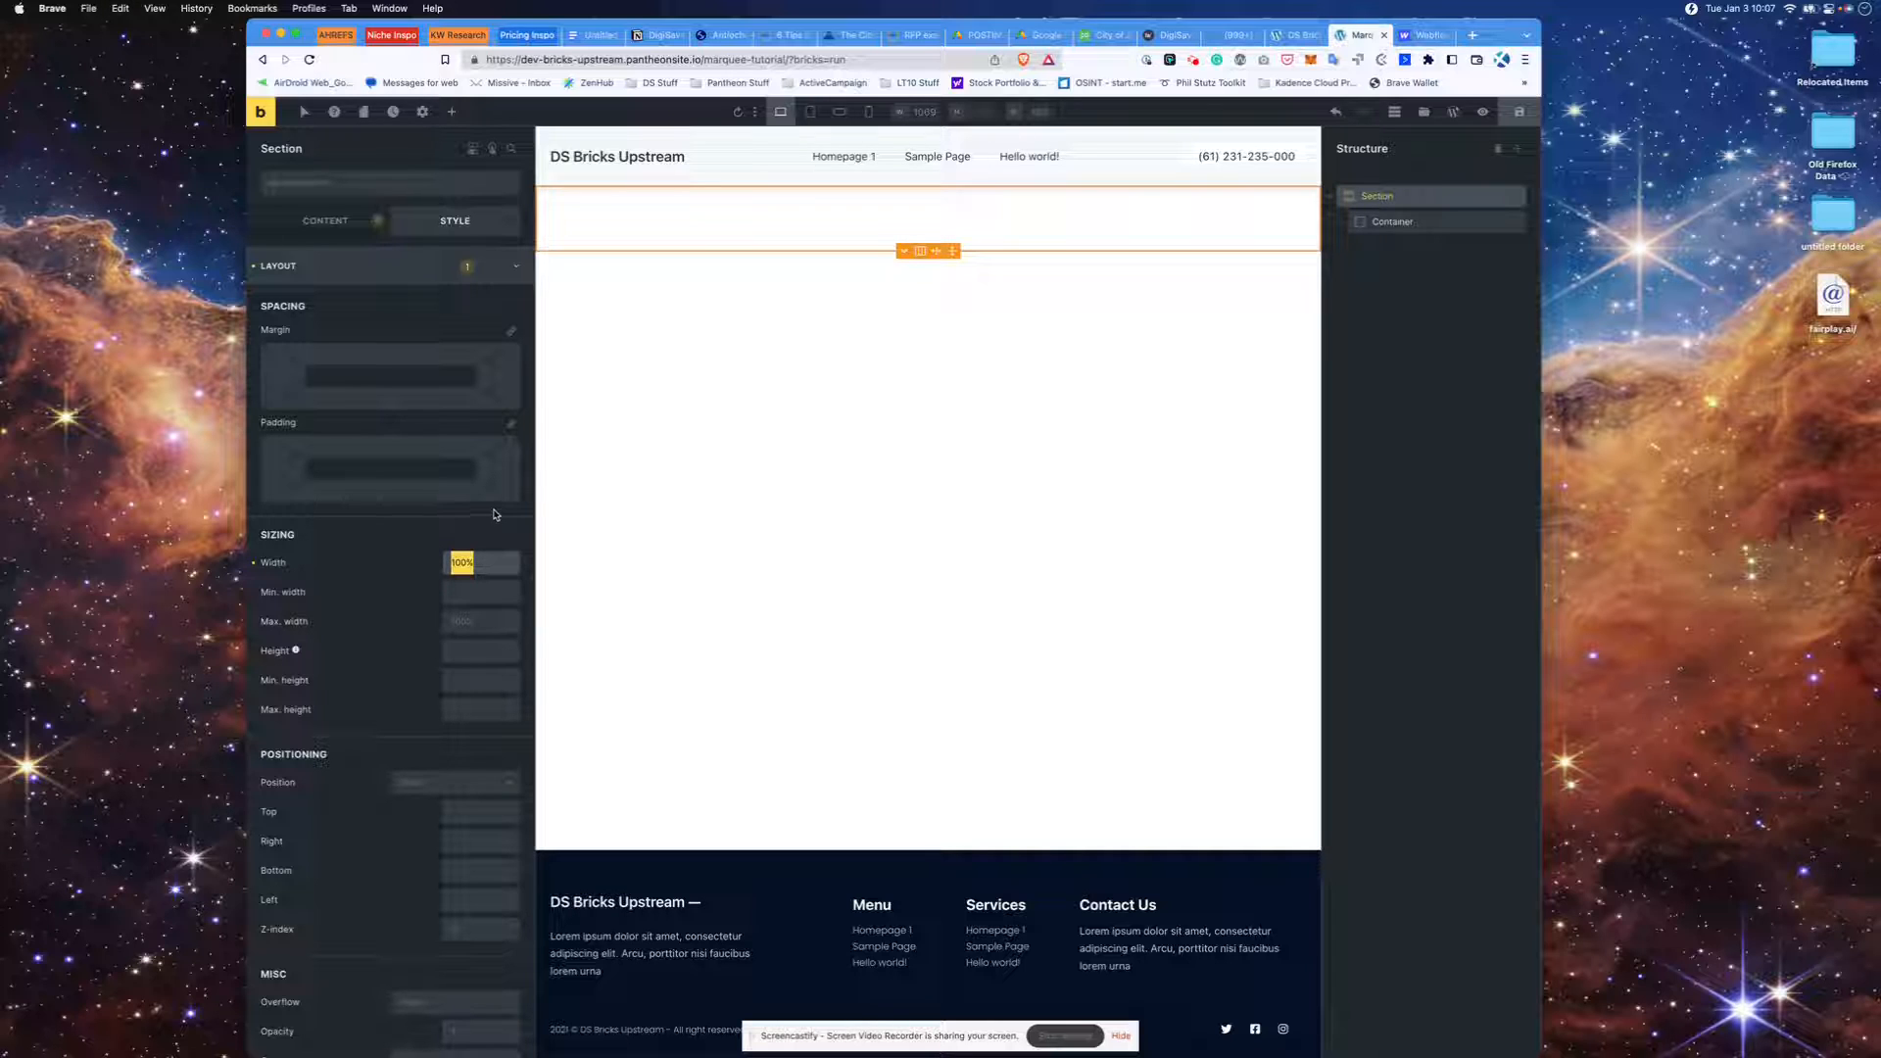
click(1411, 224)
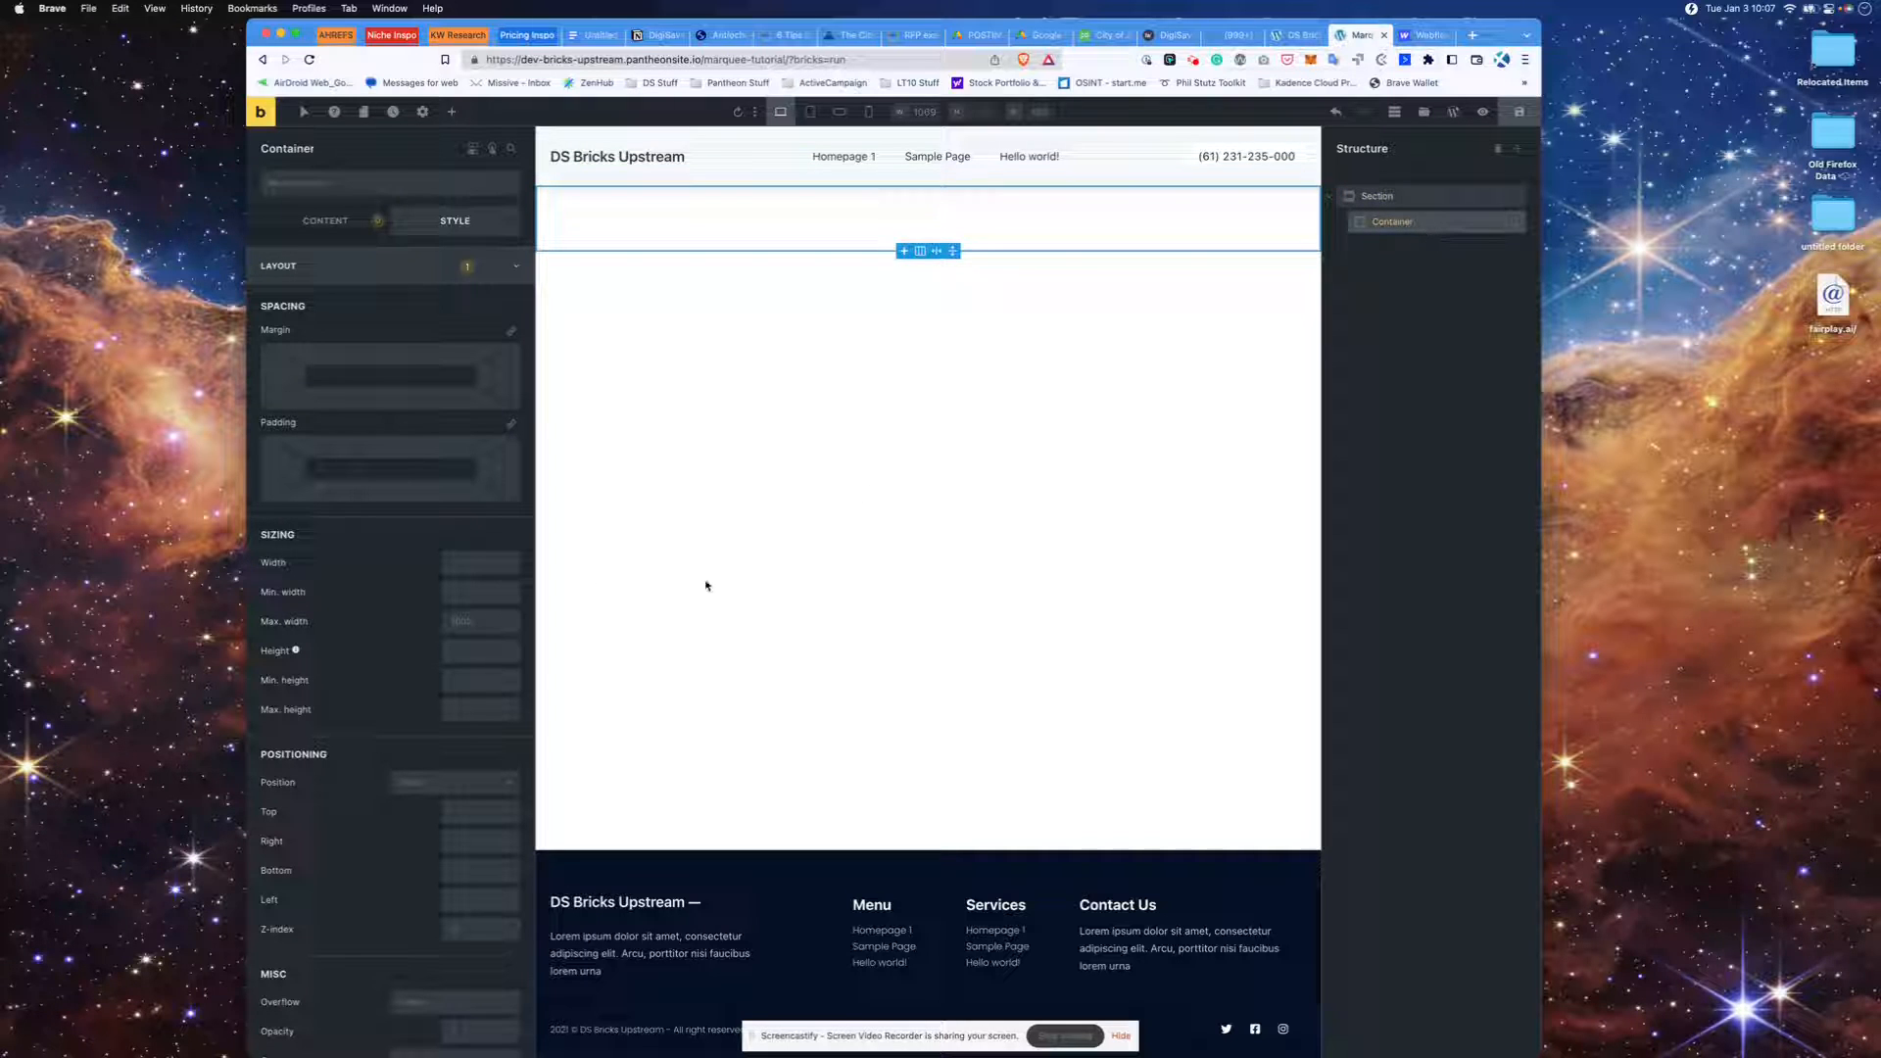
click(487, 568)
- Set the section's overflow to hidden and check the Webflow logo strip as the reference
click(1398, 198)
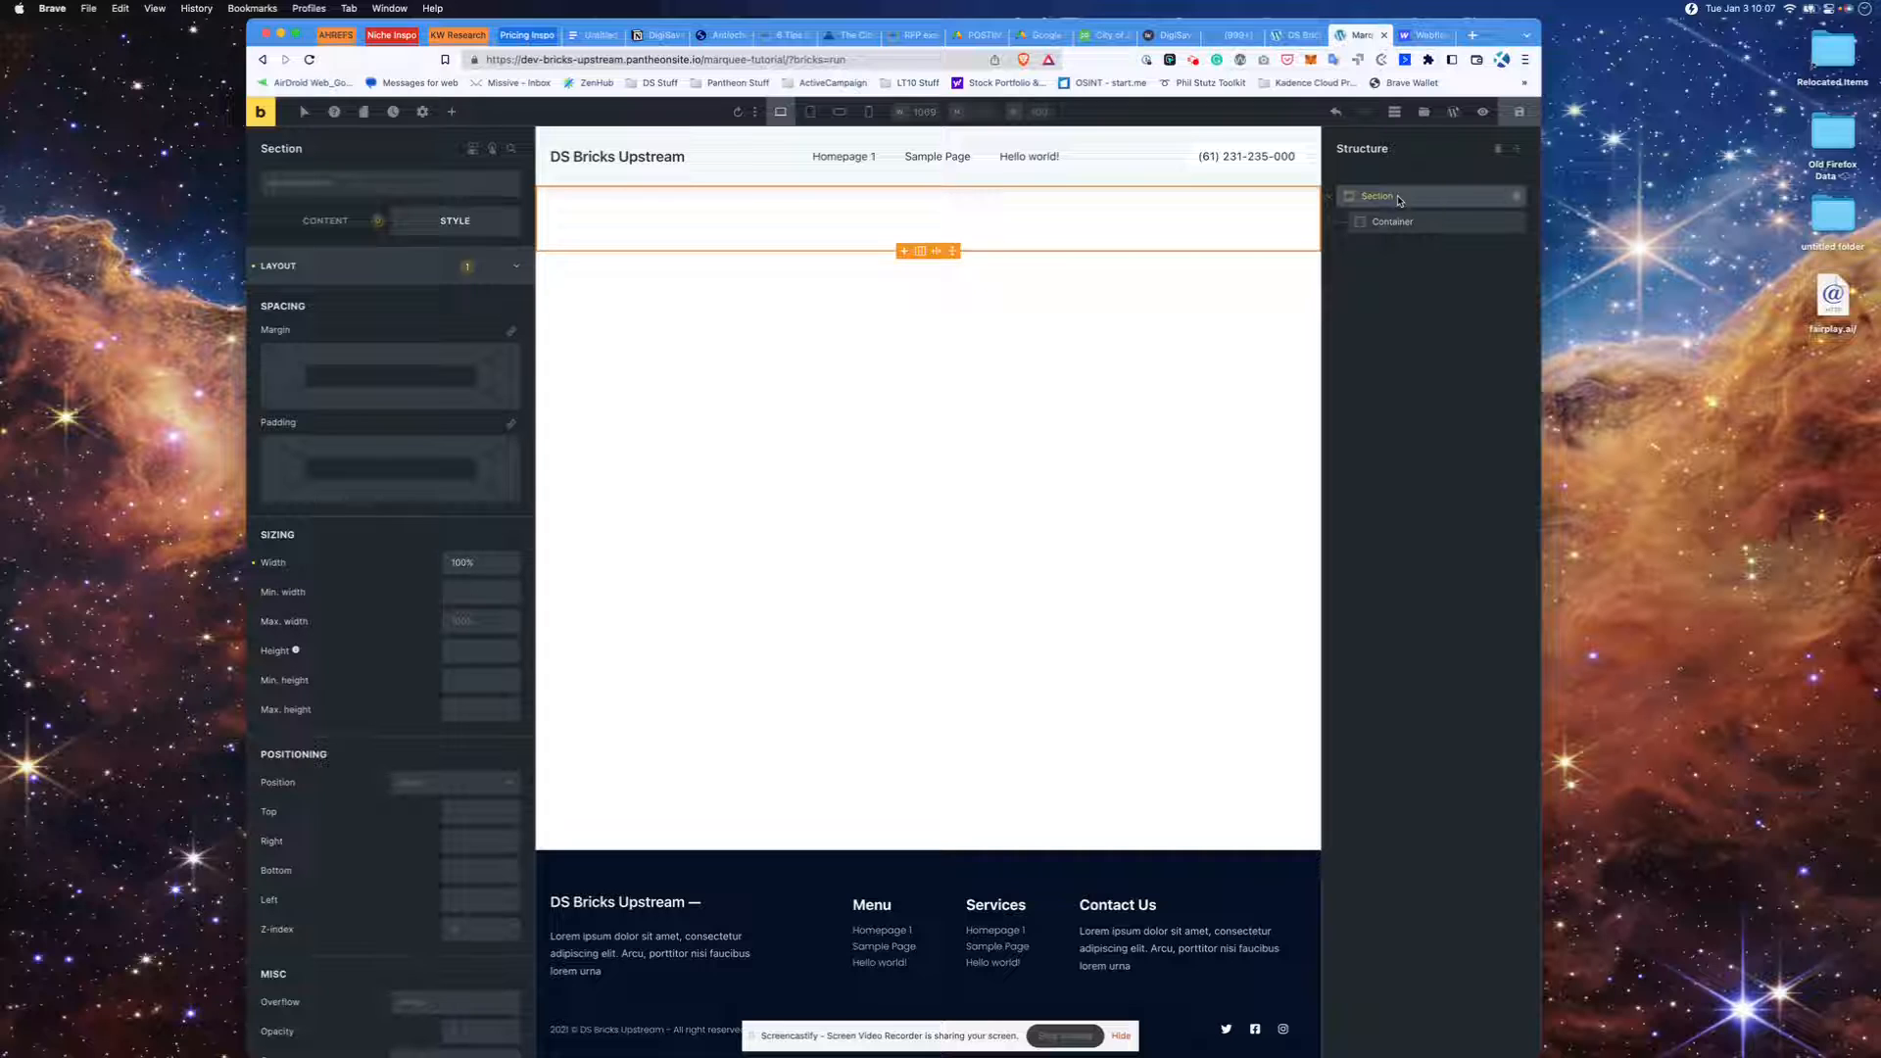
scroll(411, 632, down, 3)
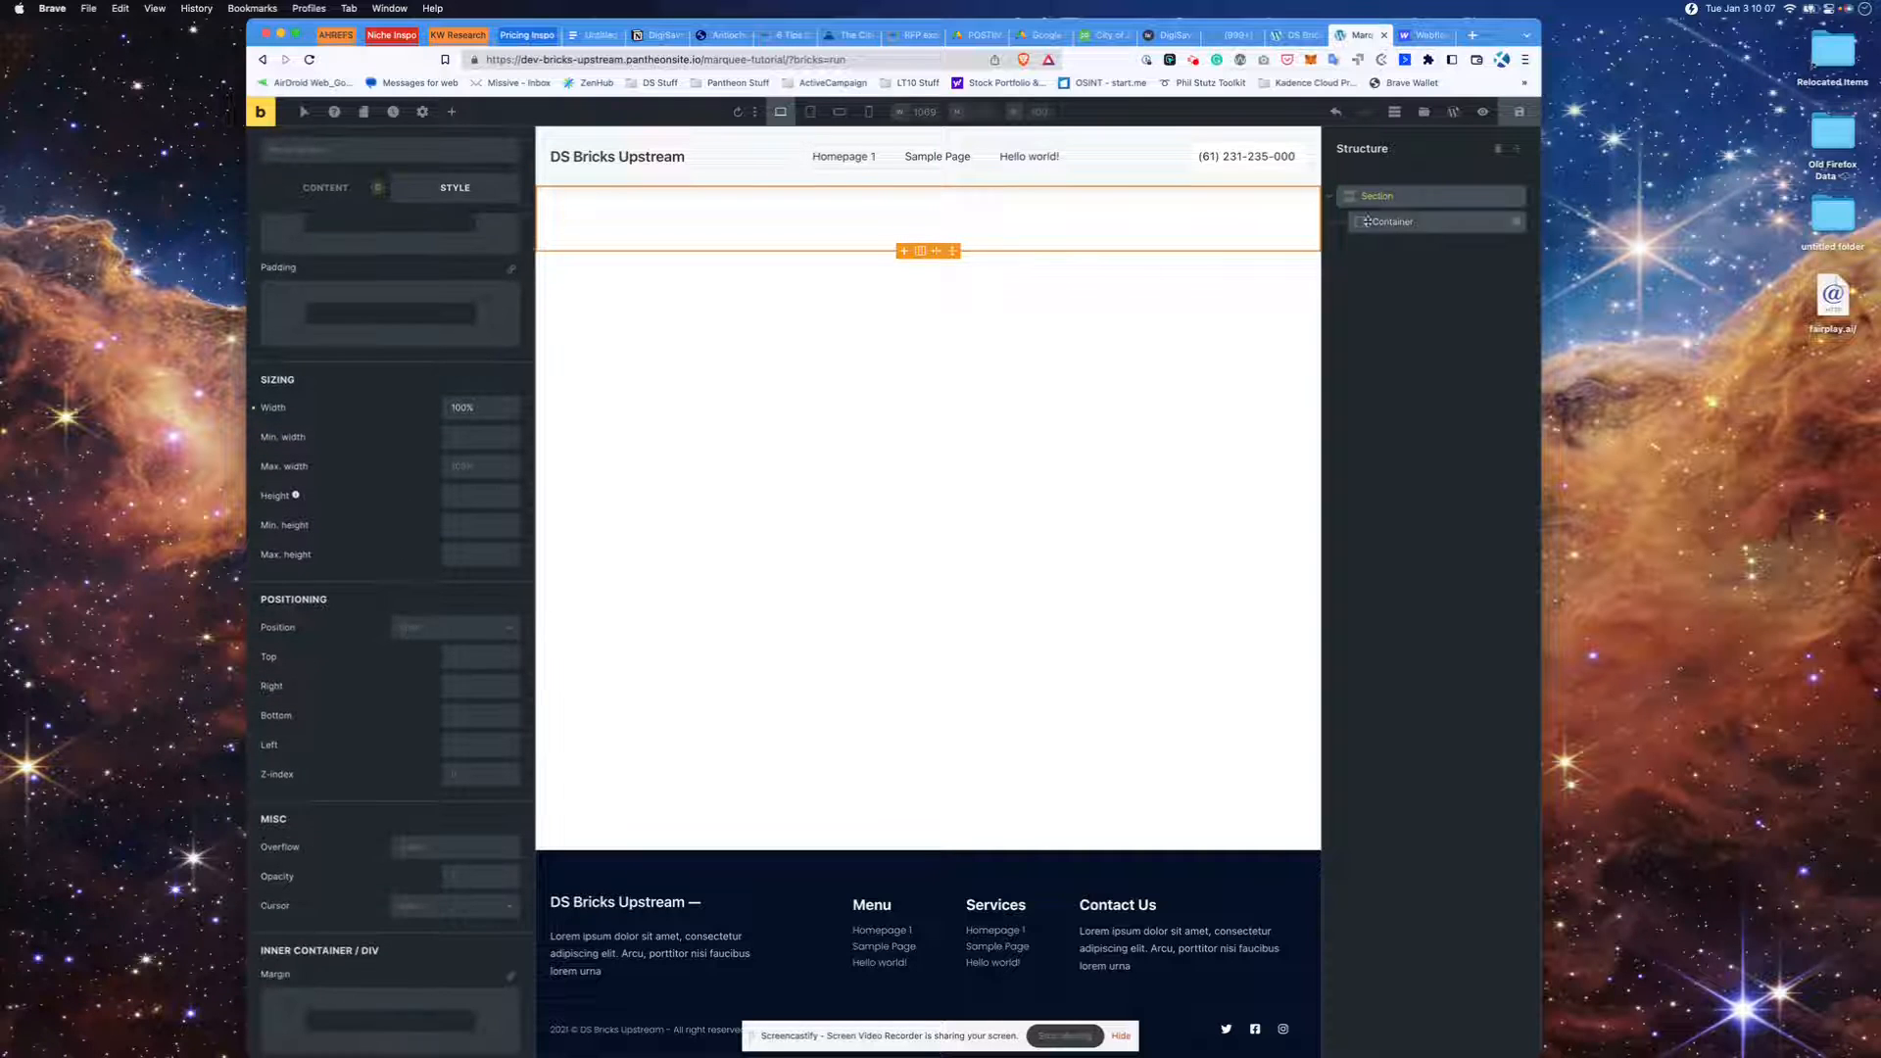
click(459, 847)
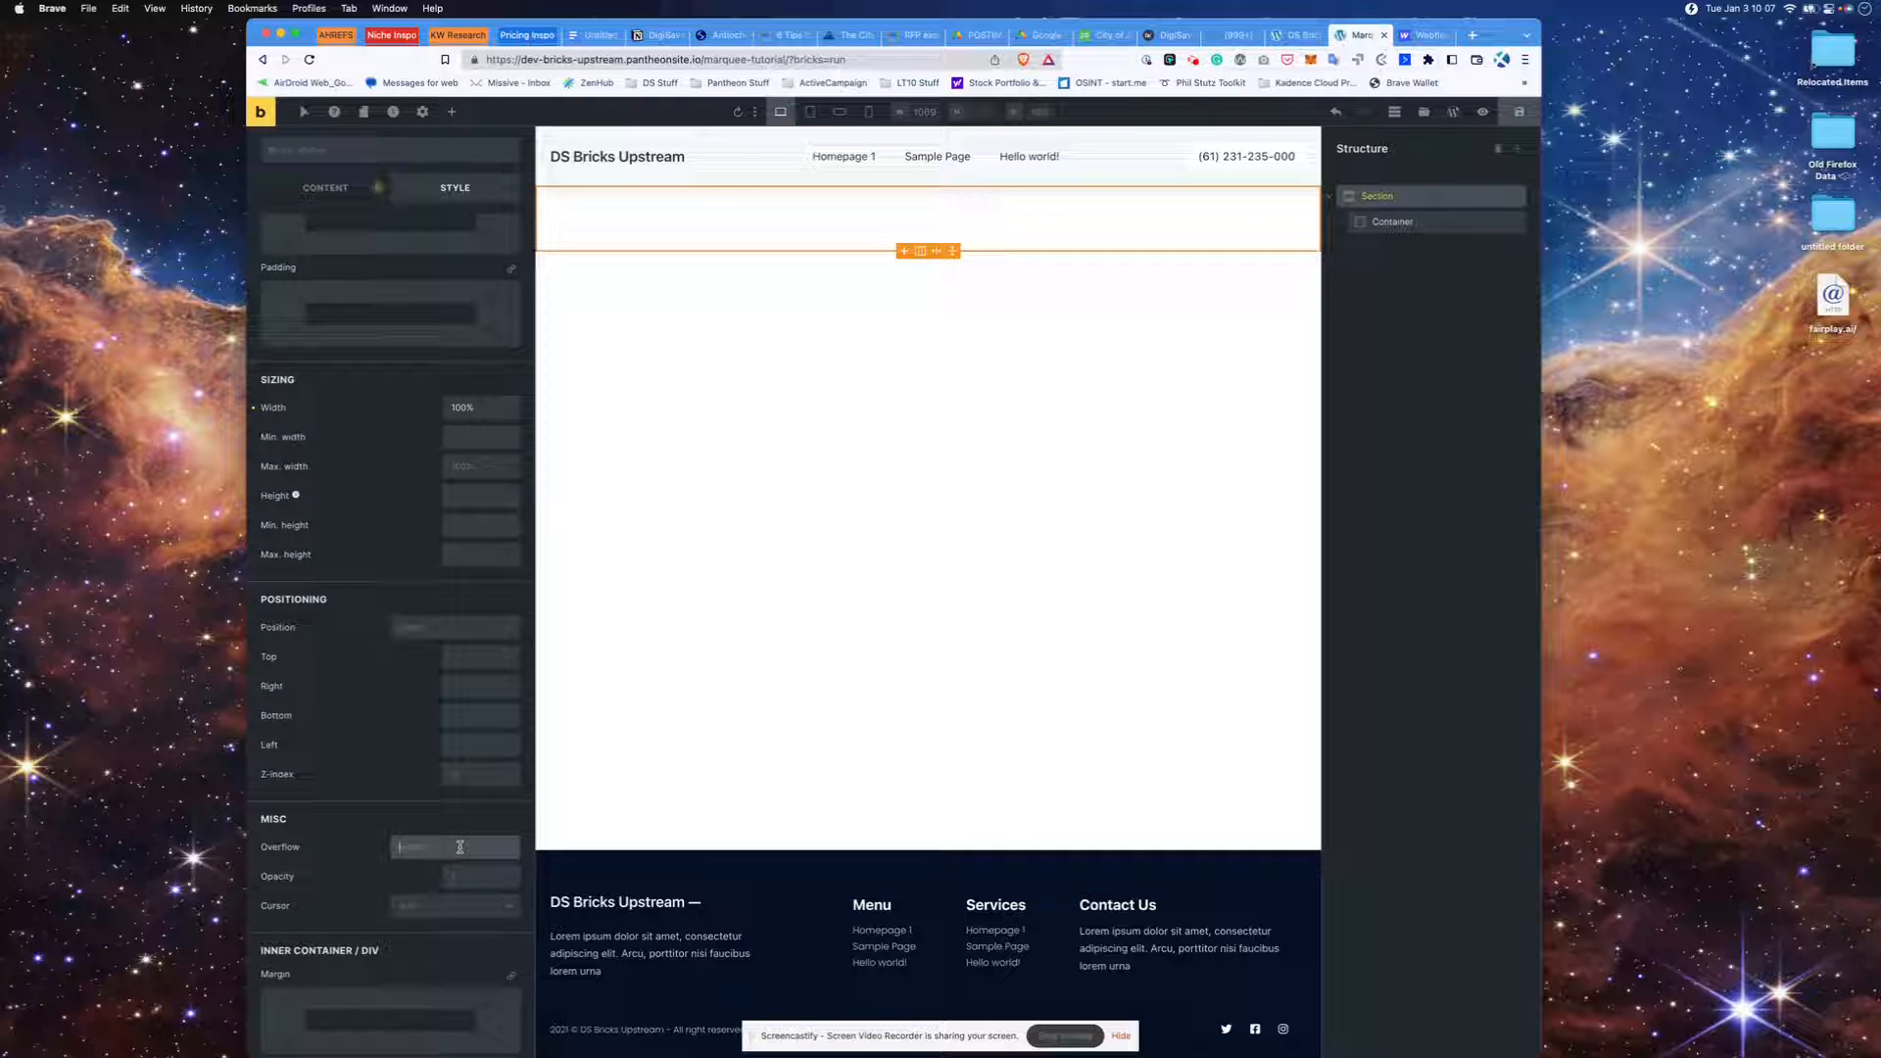
text(hidden)
click(1422, 34)
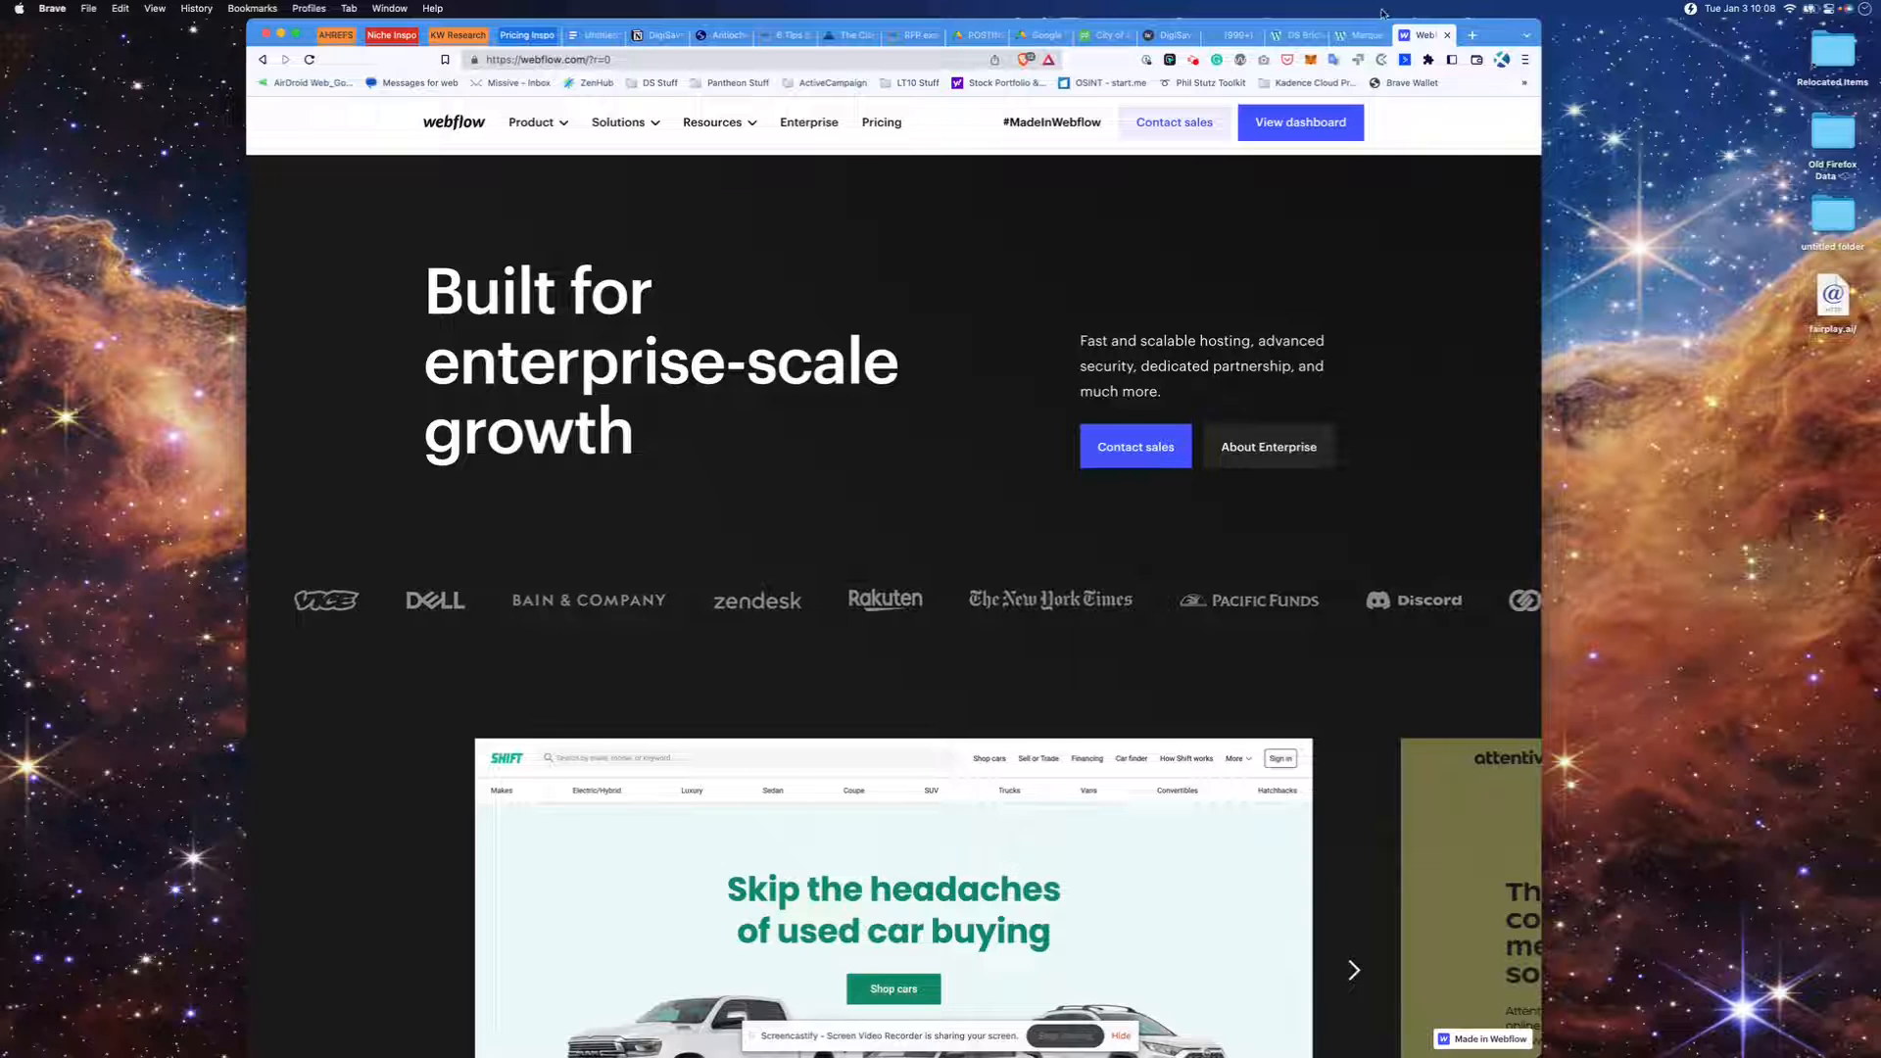
click(1355, 36)
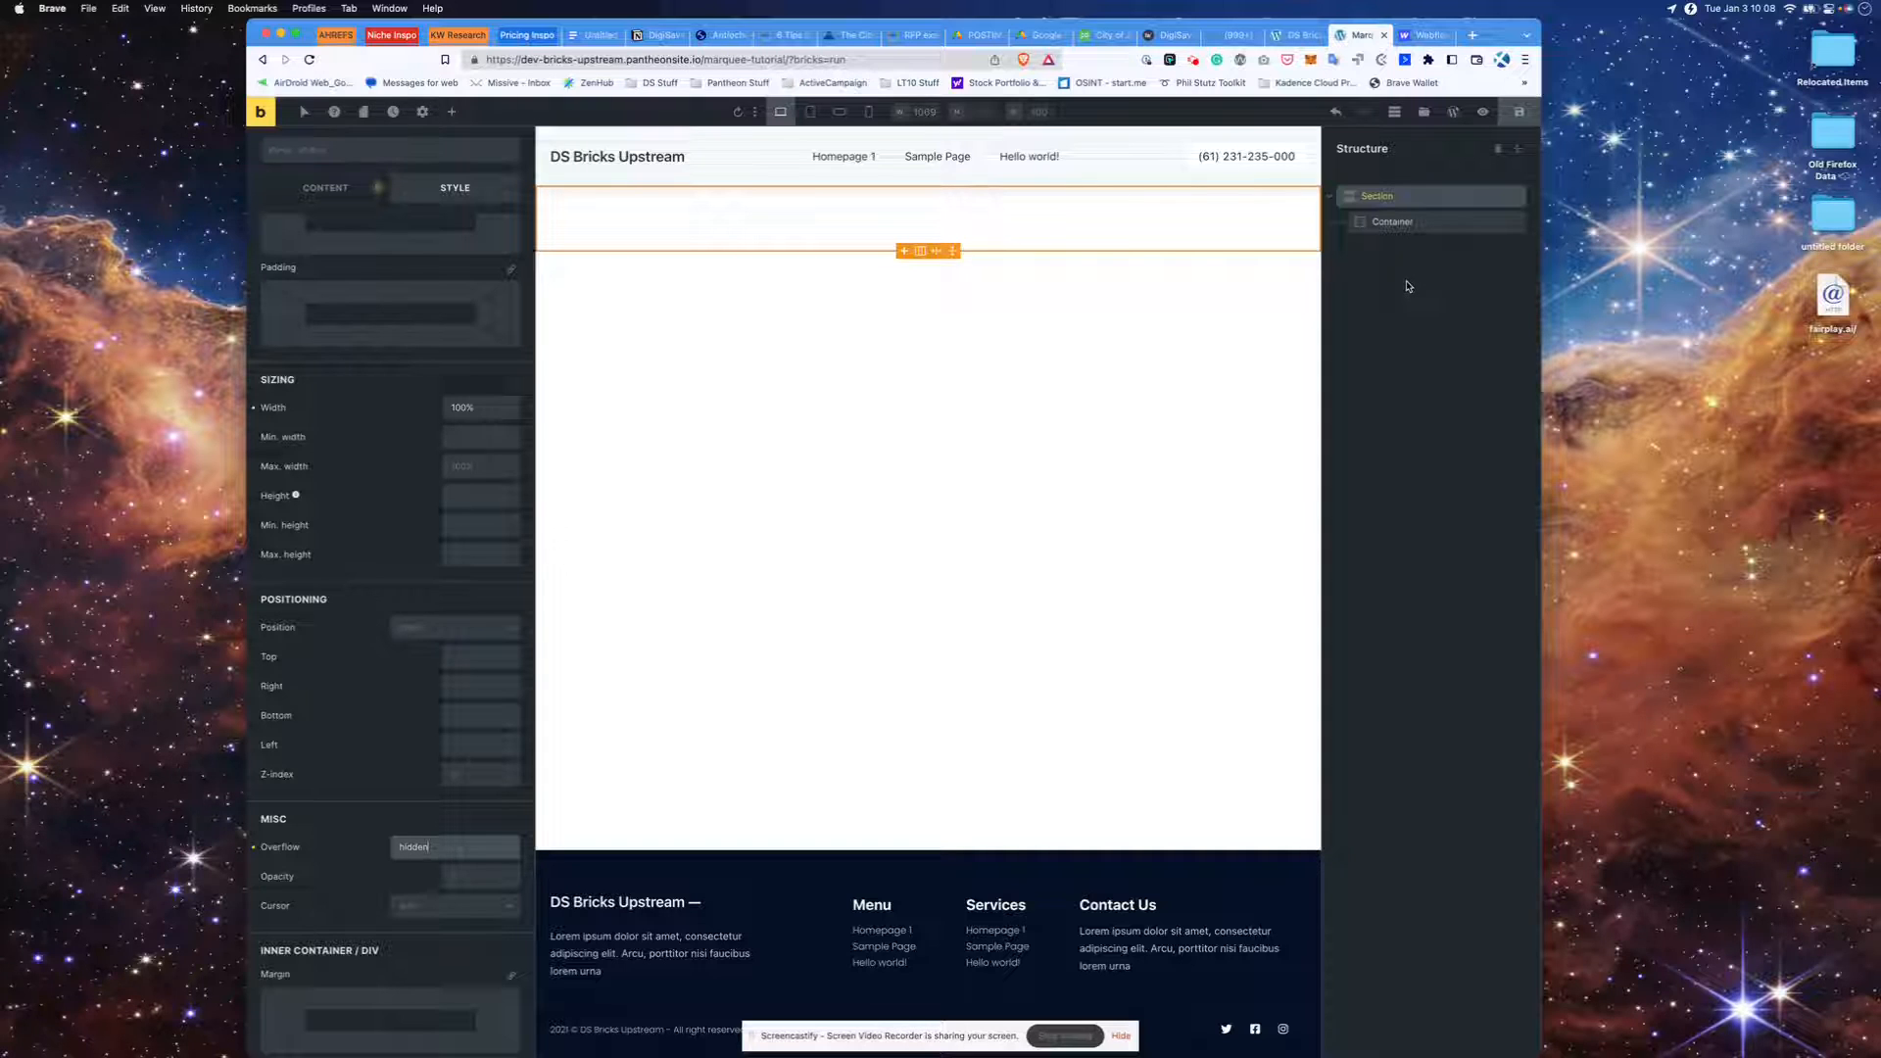
- Assign the CSS class marqueetrack to the container
click(1404, 225)
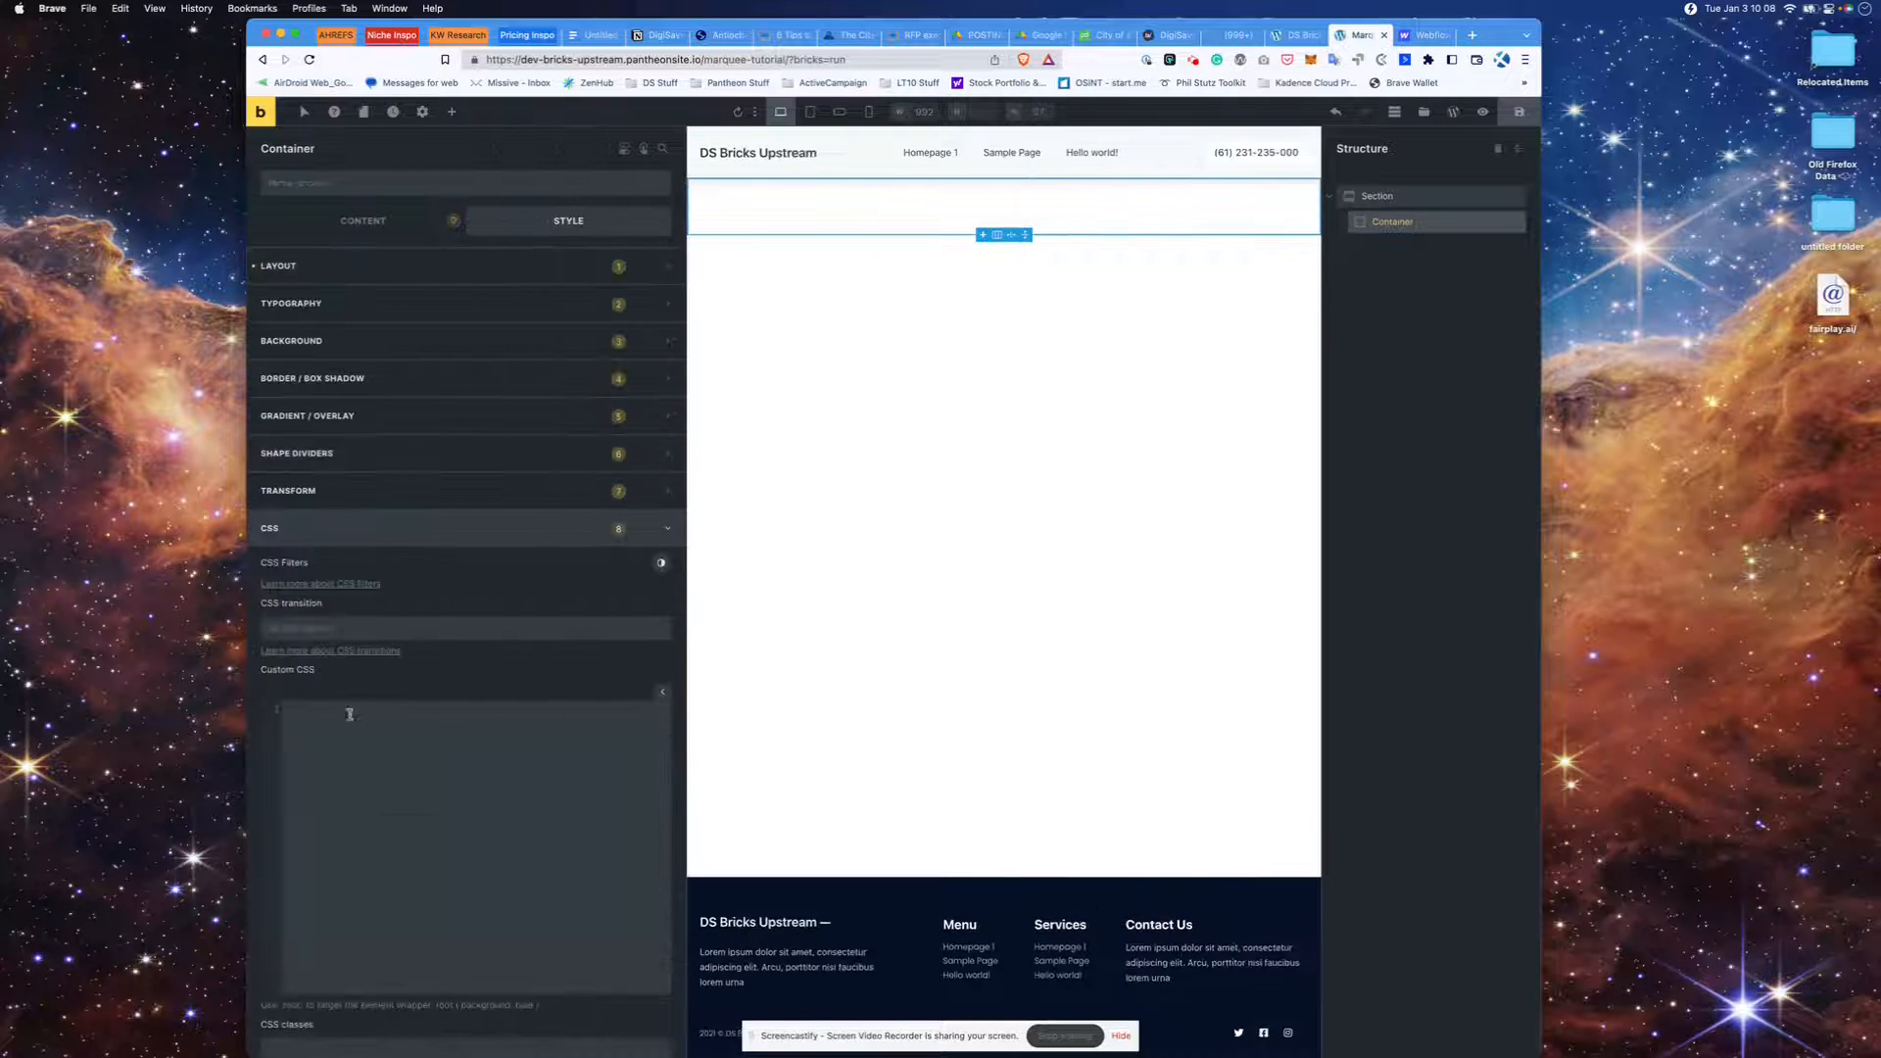
scroll(331, 638, down, 3)
click(346, 911)
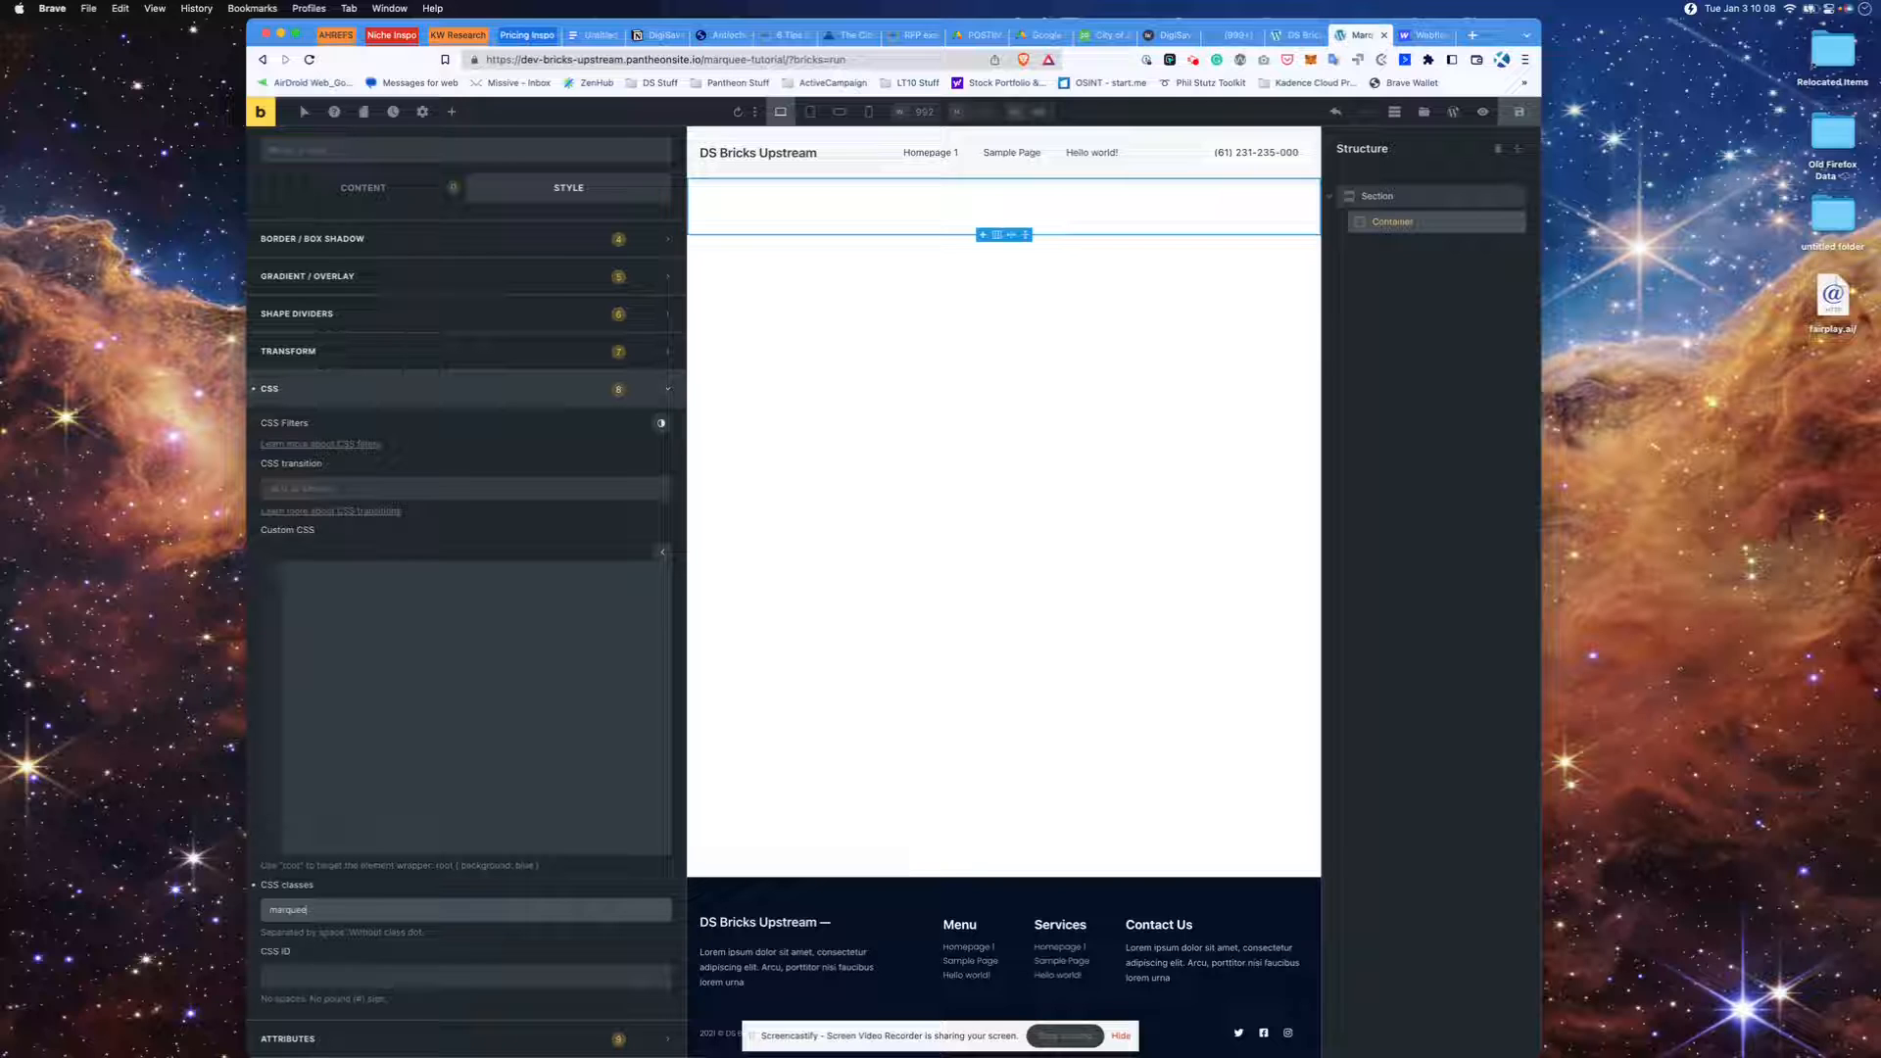
key(super+a)
click(665, 554)
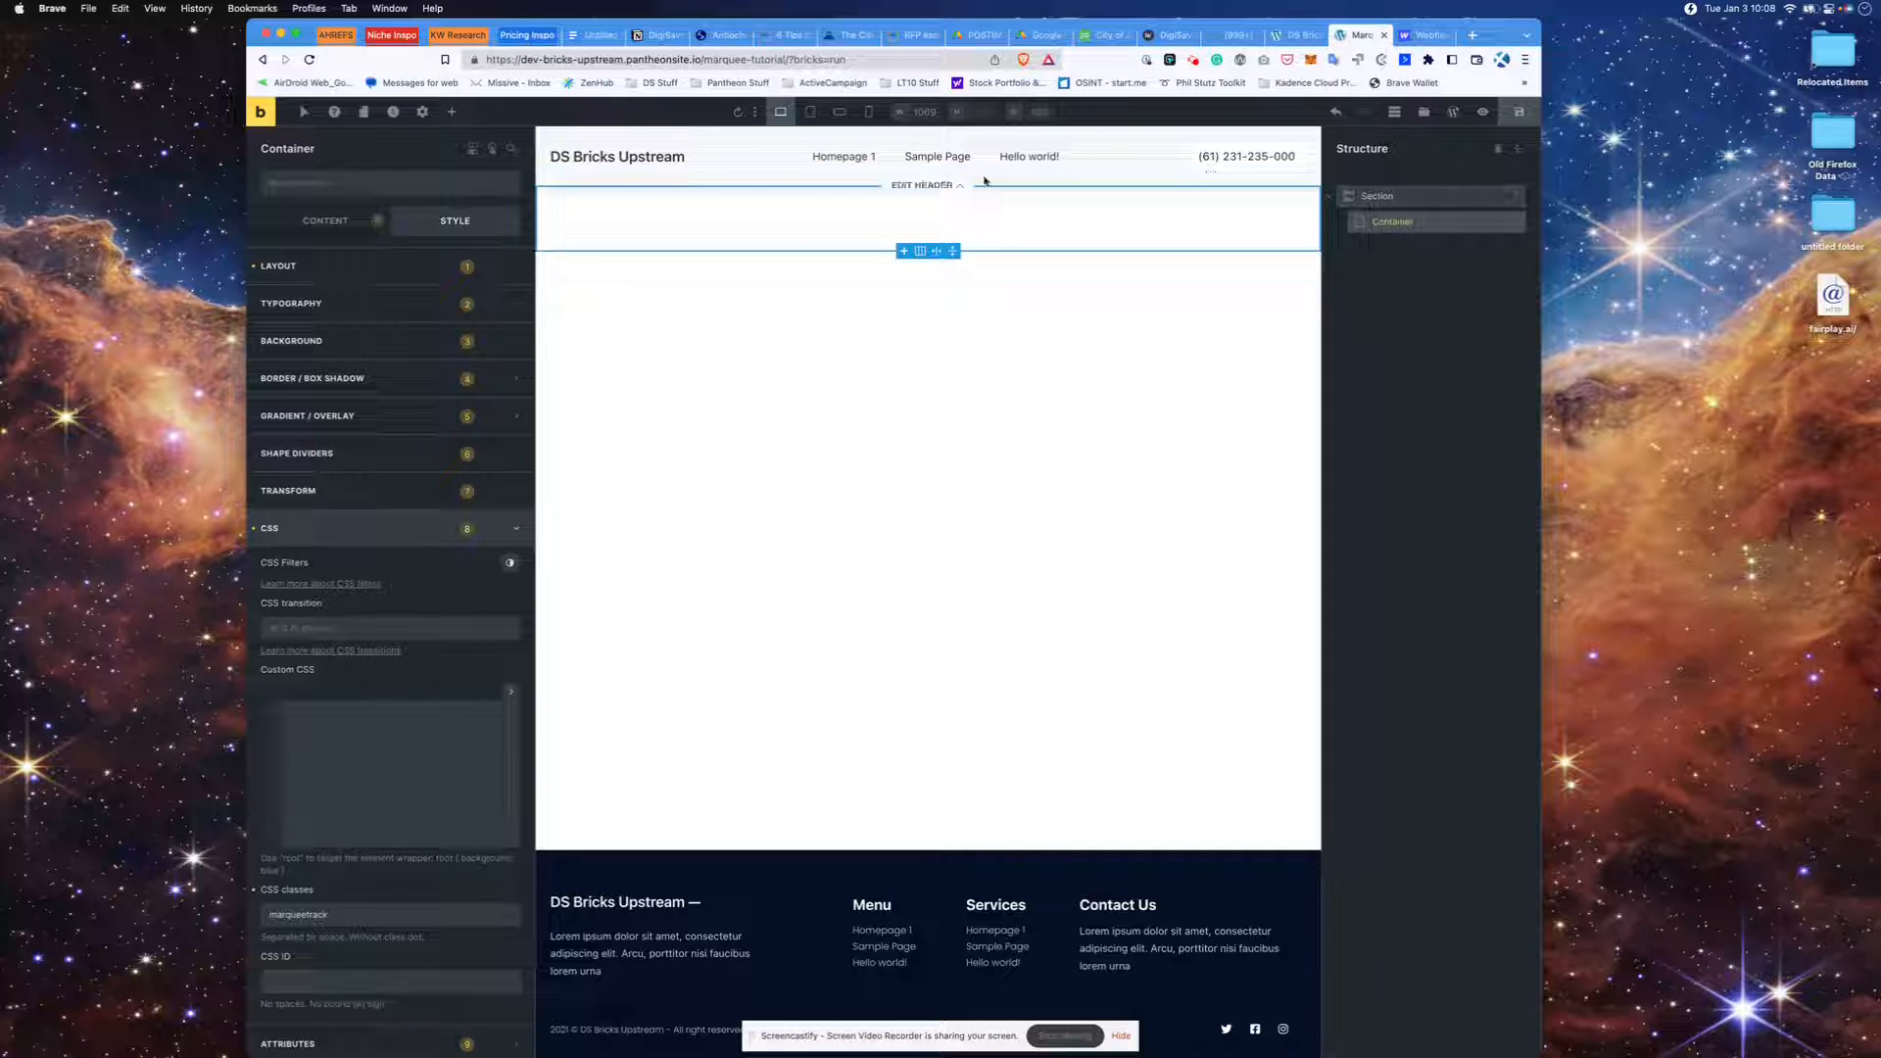
- Add an image element inside the container and give it the Logo-Clients-Reddit.svg image from the media library
click(465, 111)
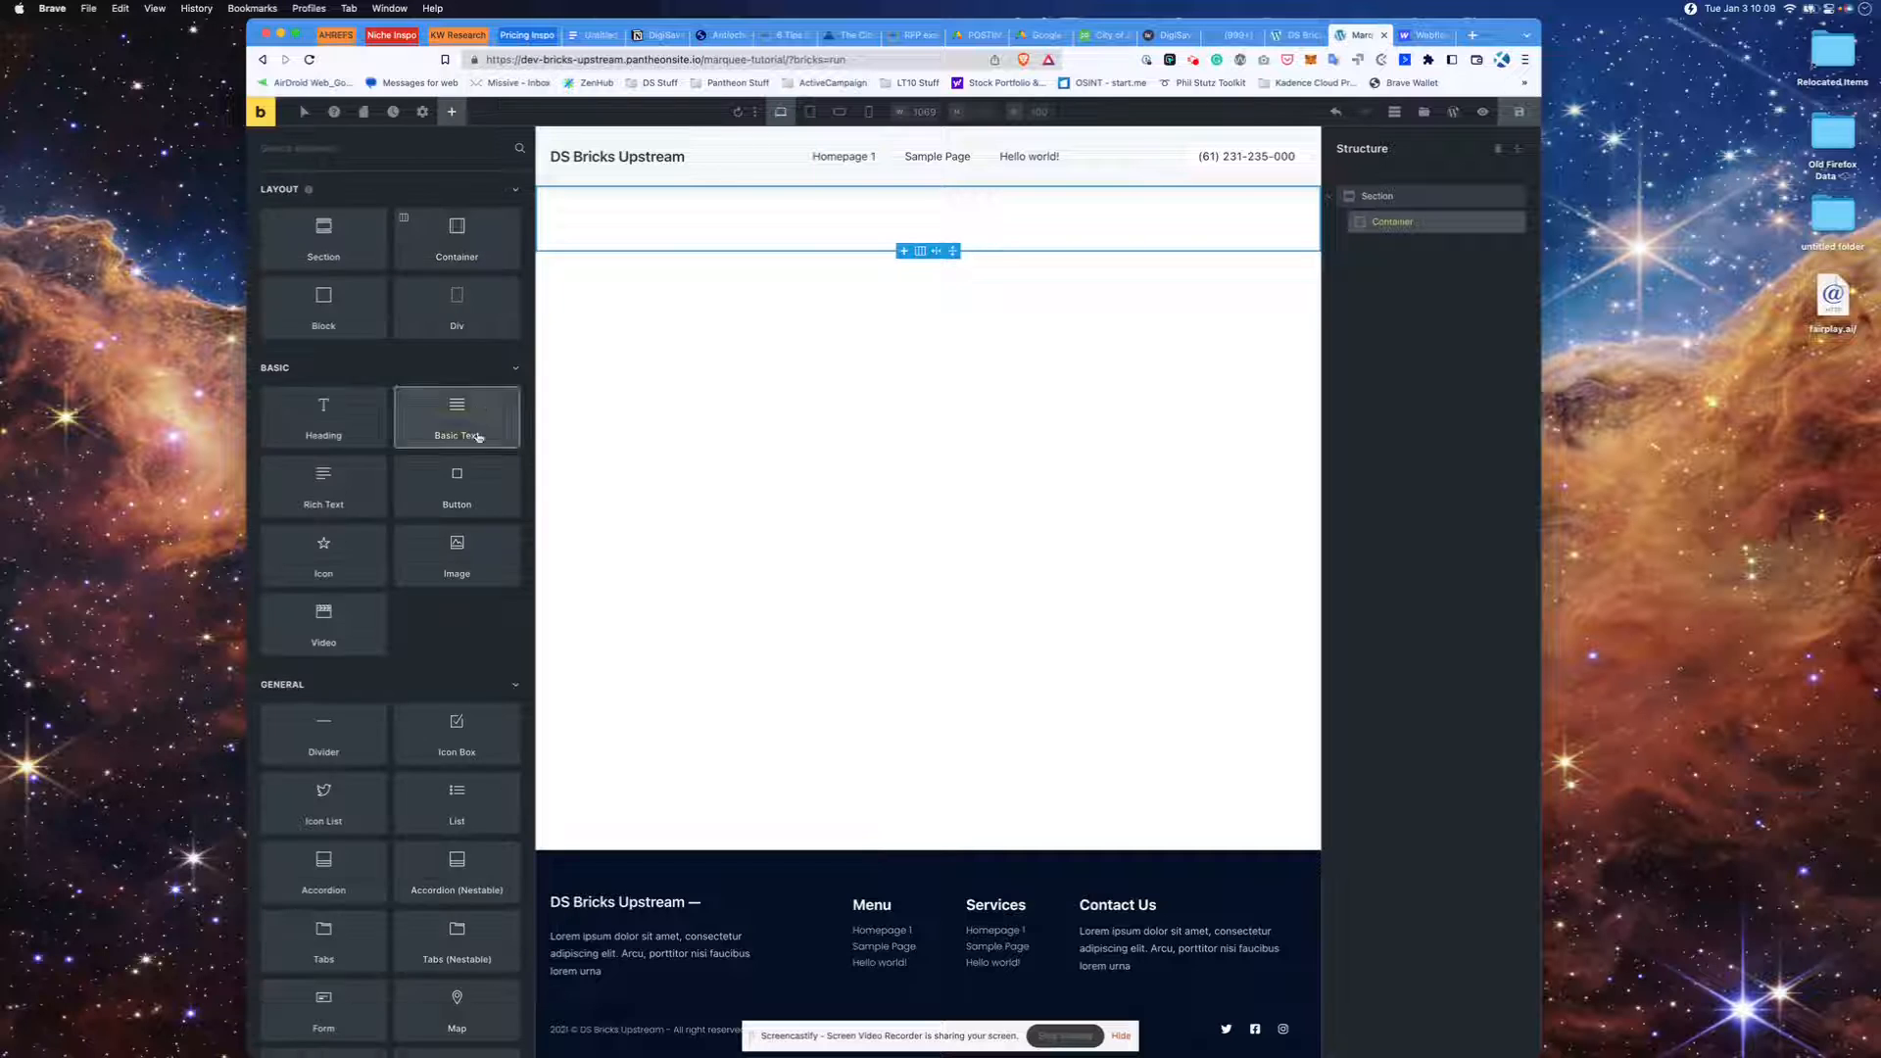
drag(465, 565, 615, 214)
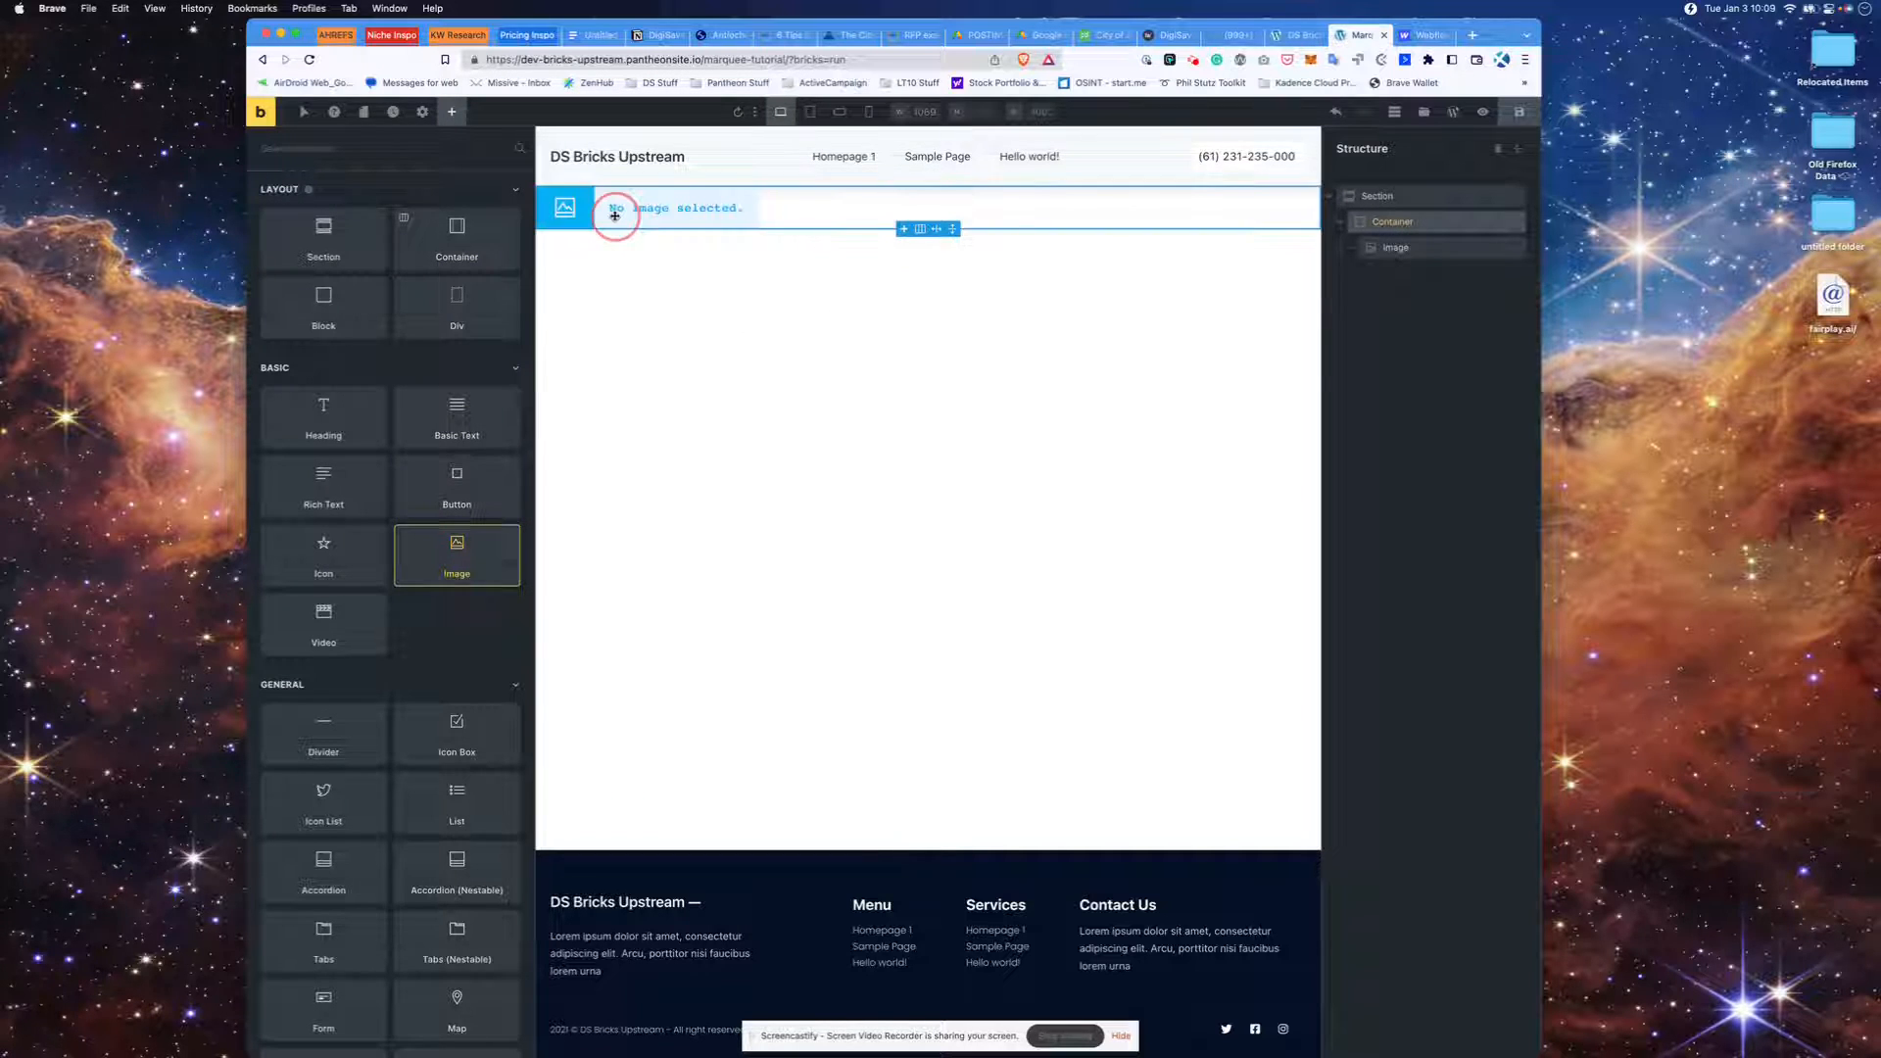
click(660, 205)
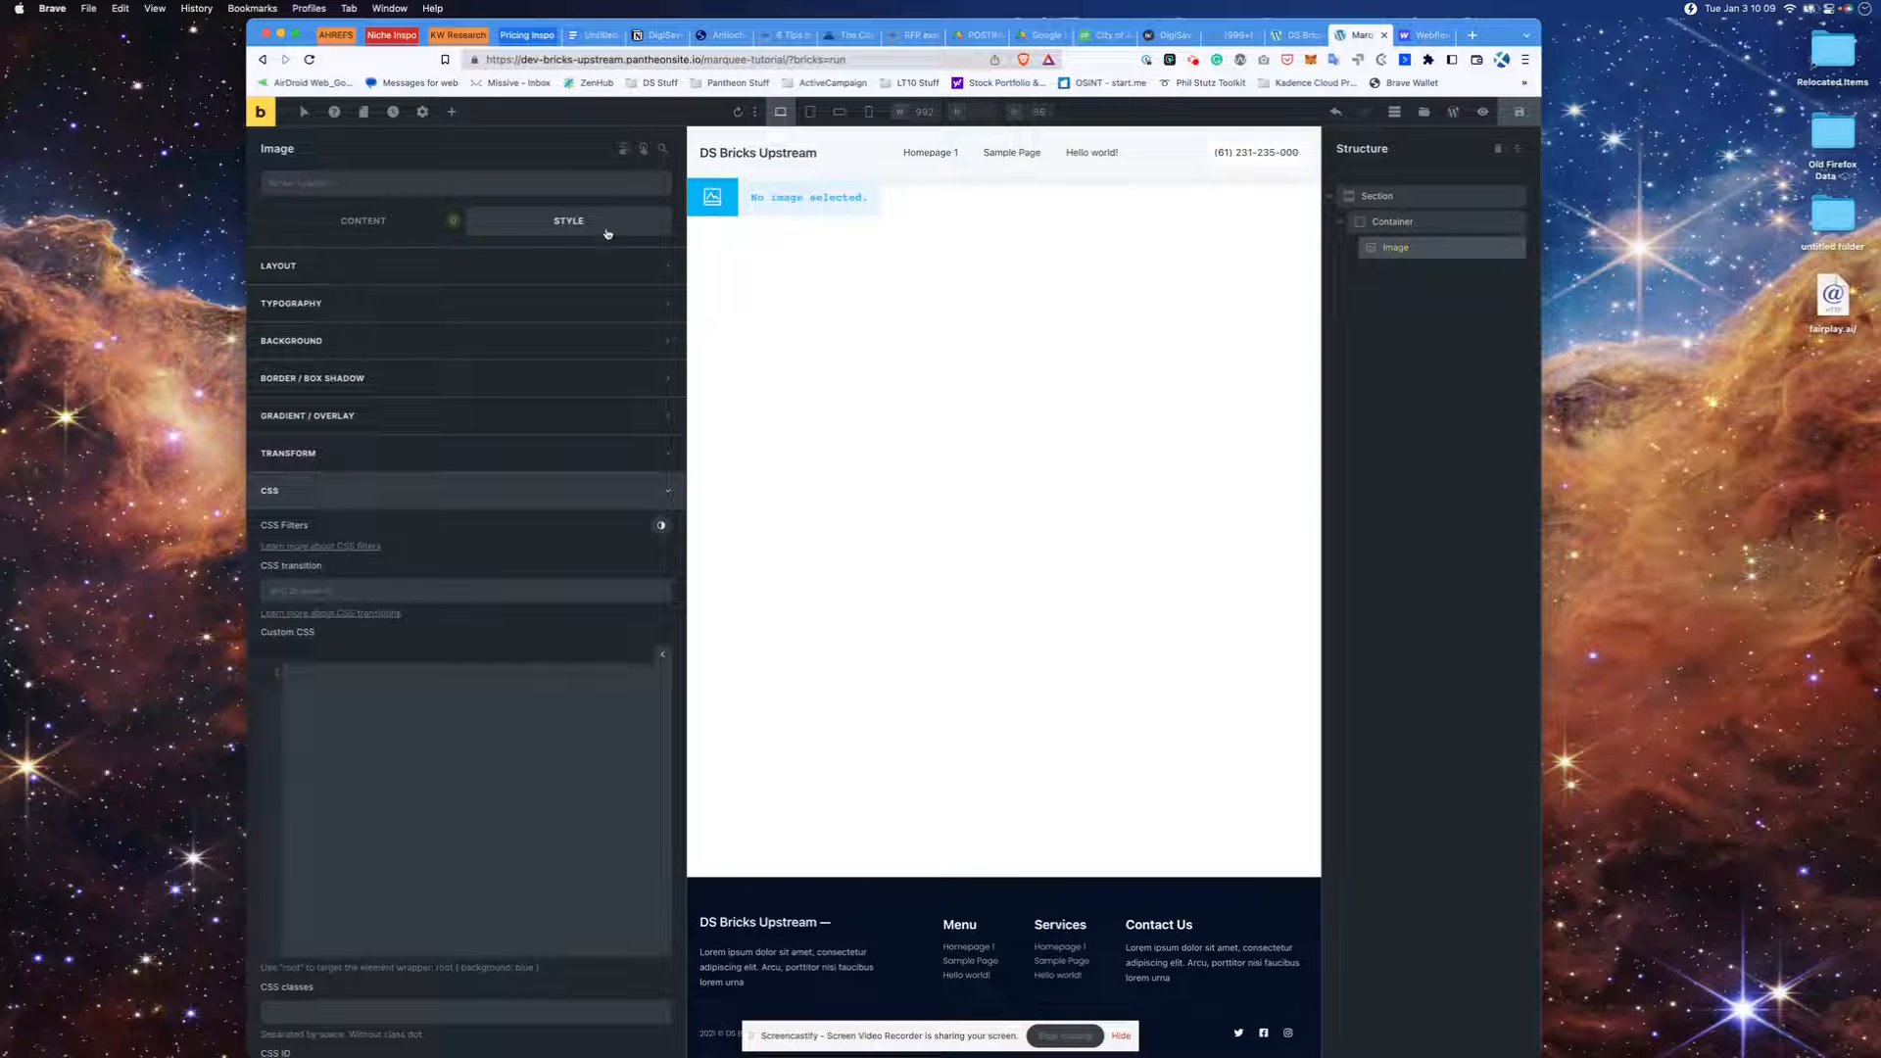
click(358, 224)
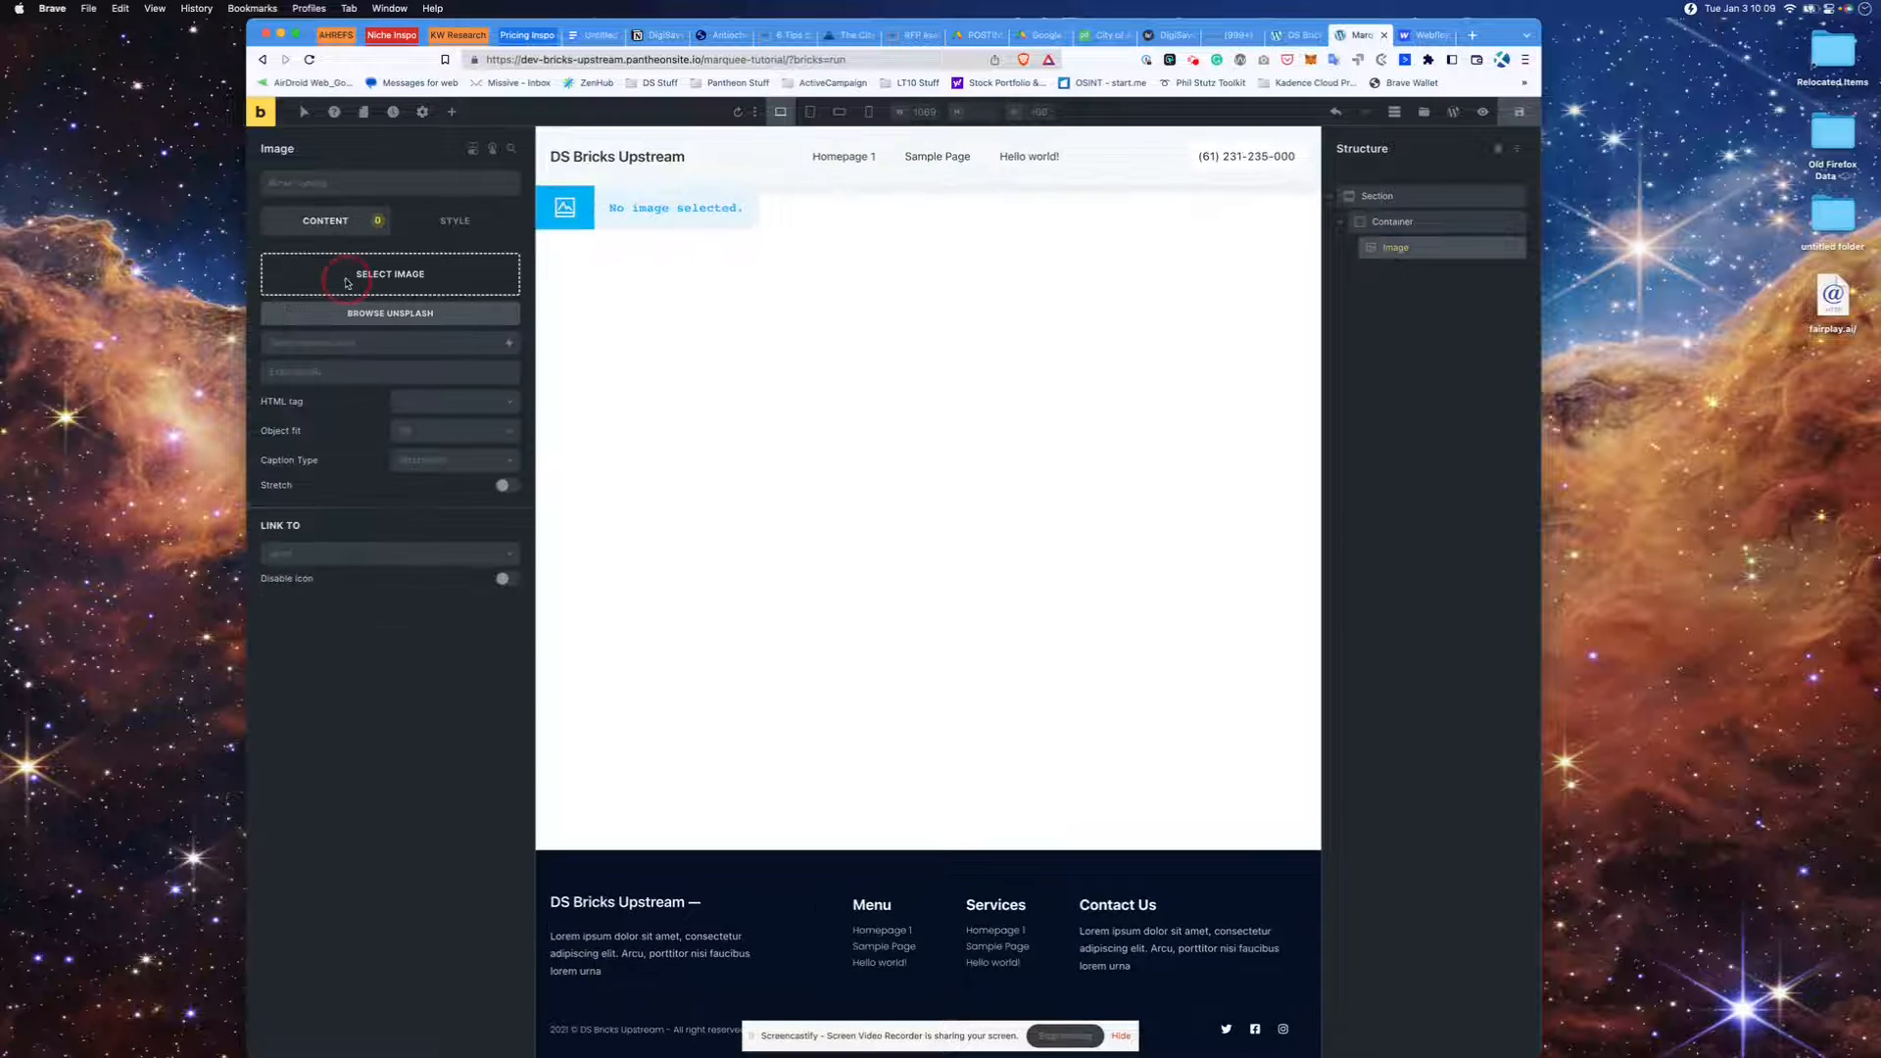
click(349, 281)
scroll(731, 586, down, 1)
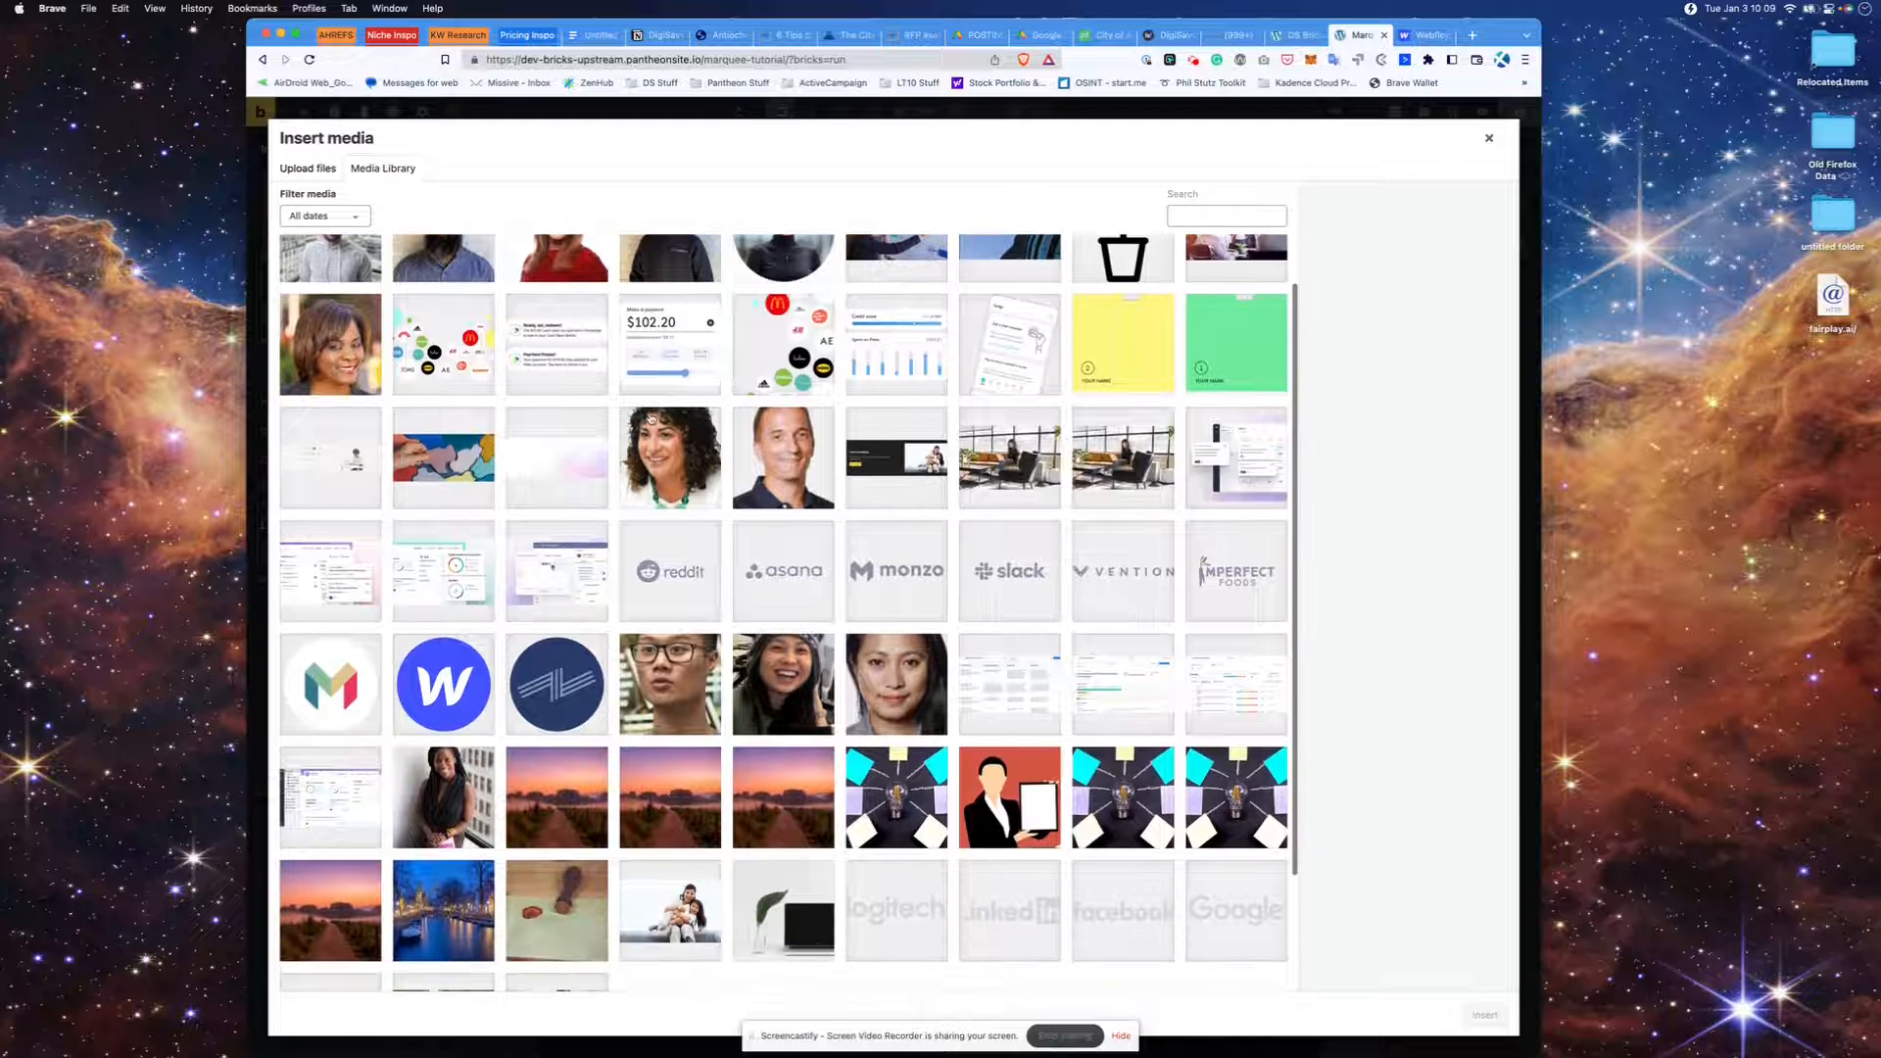
click(674, 586)
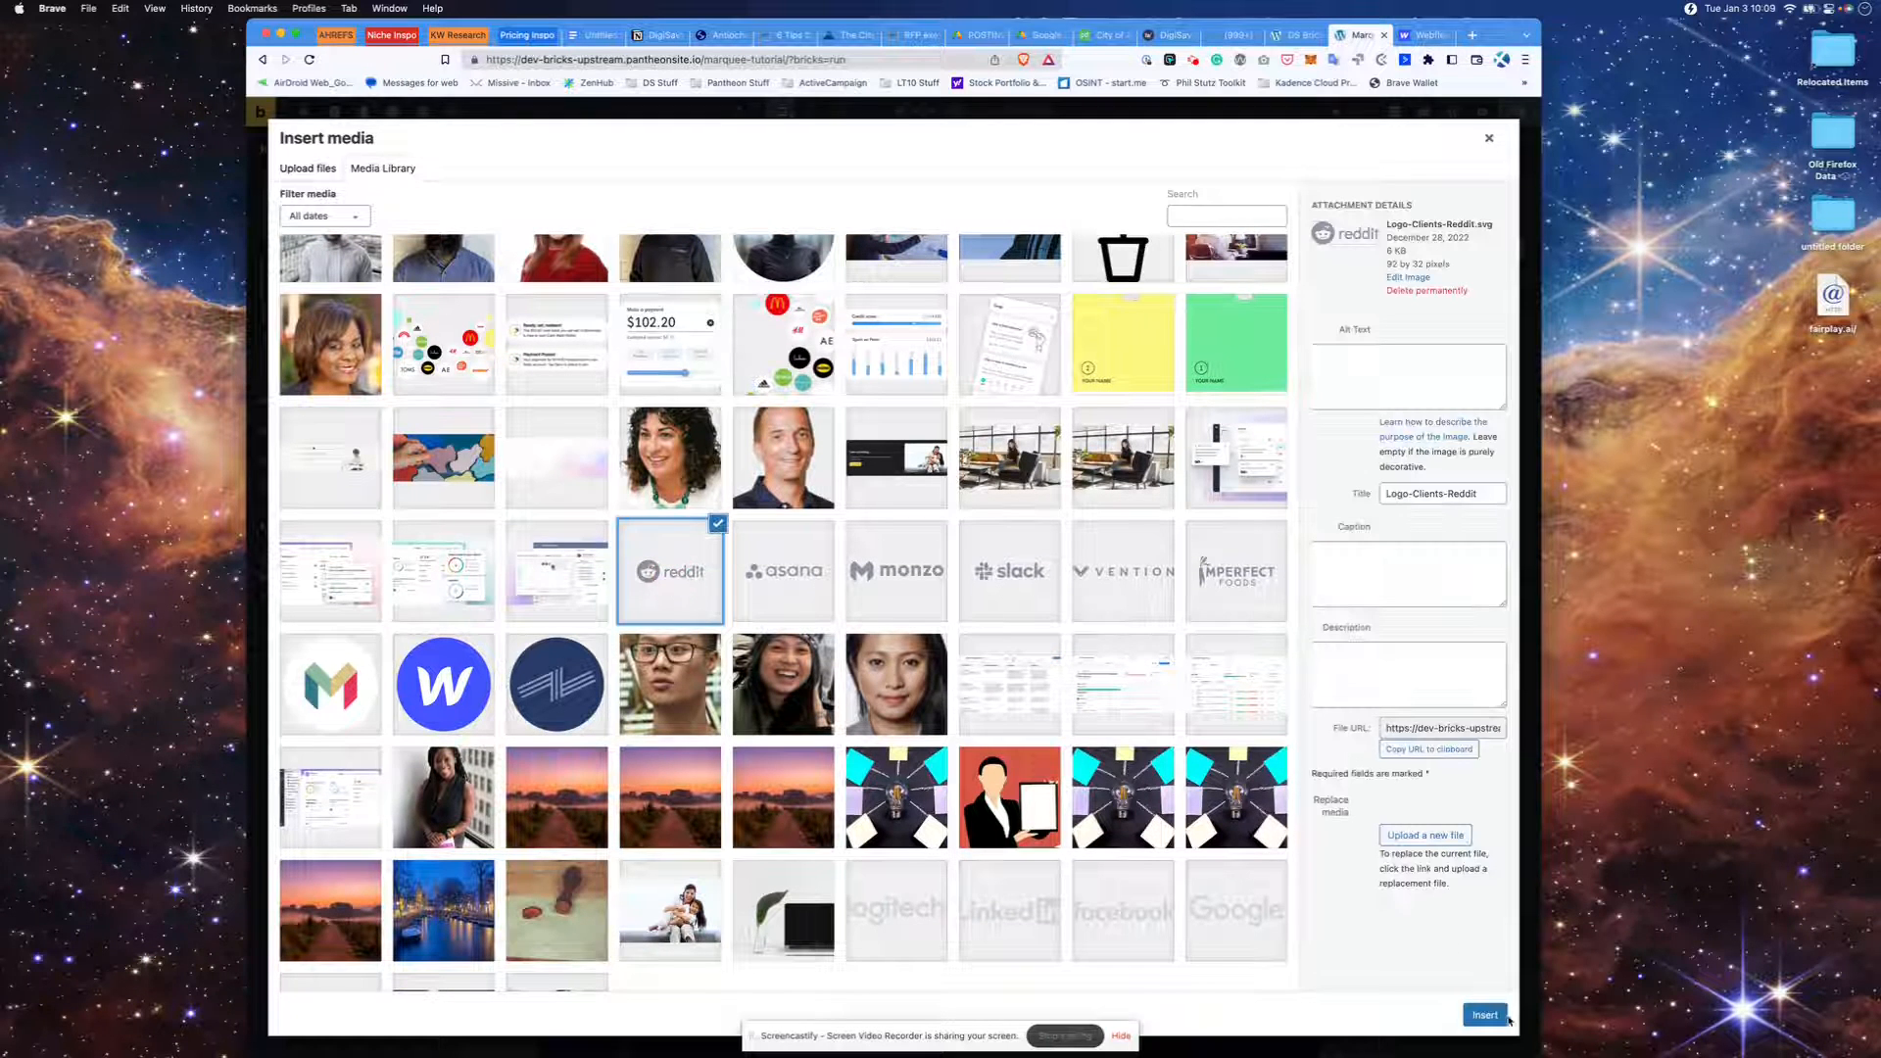
click(1508, 1017)
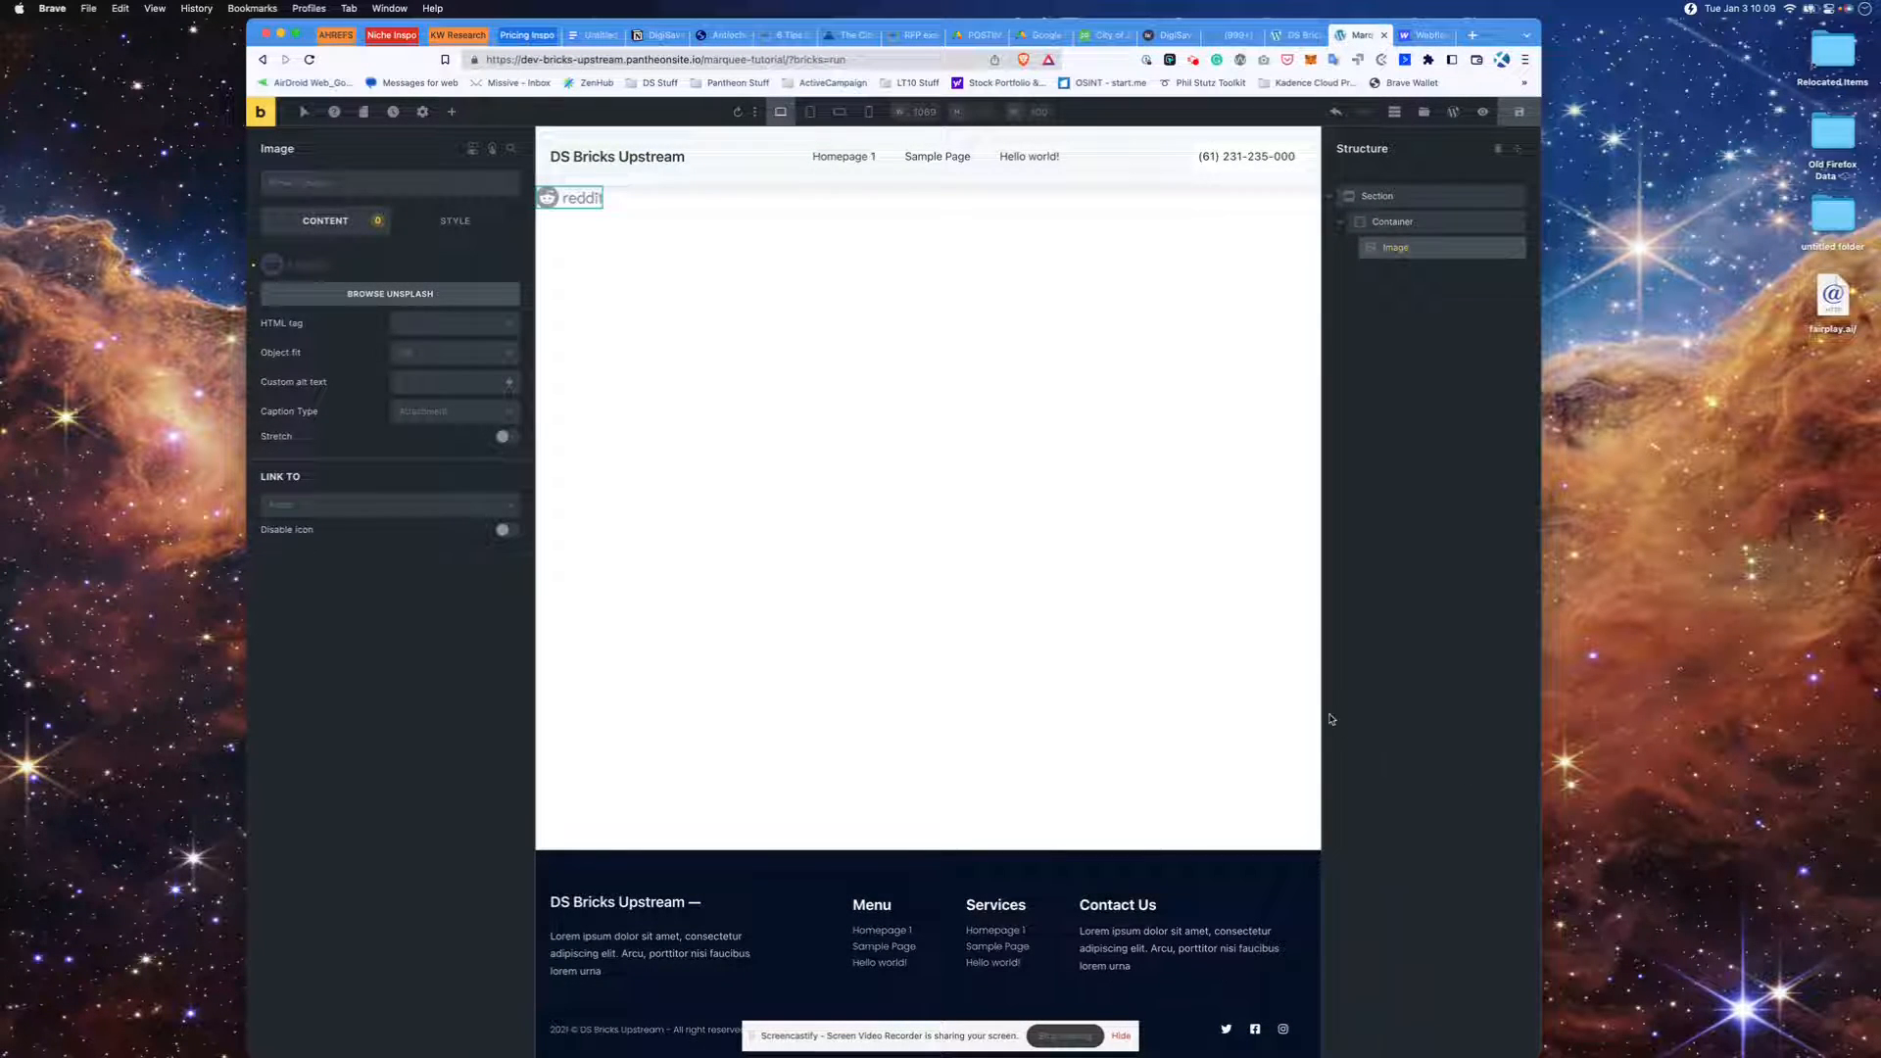
- Set the container's top and bottom padding to 2em
click(1392, 222)
click(455, 220)
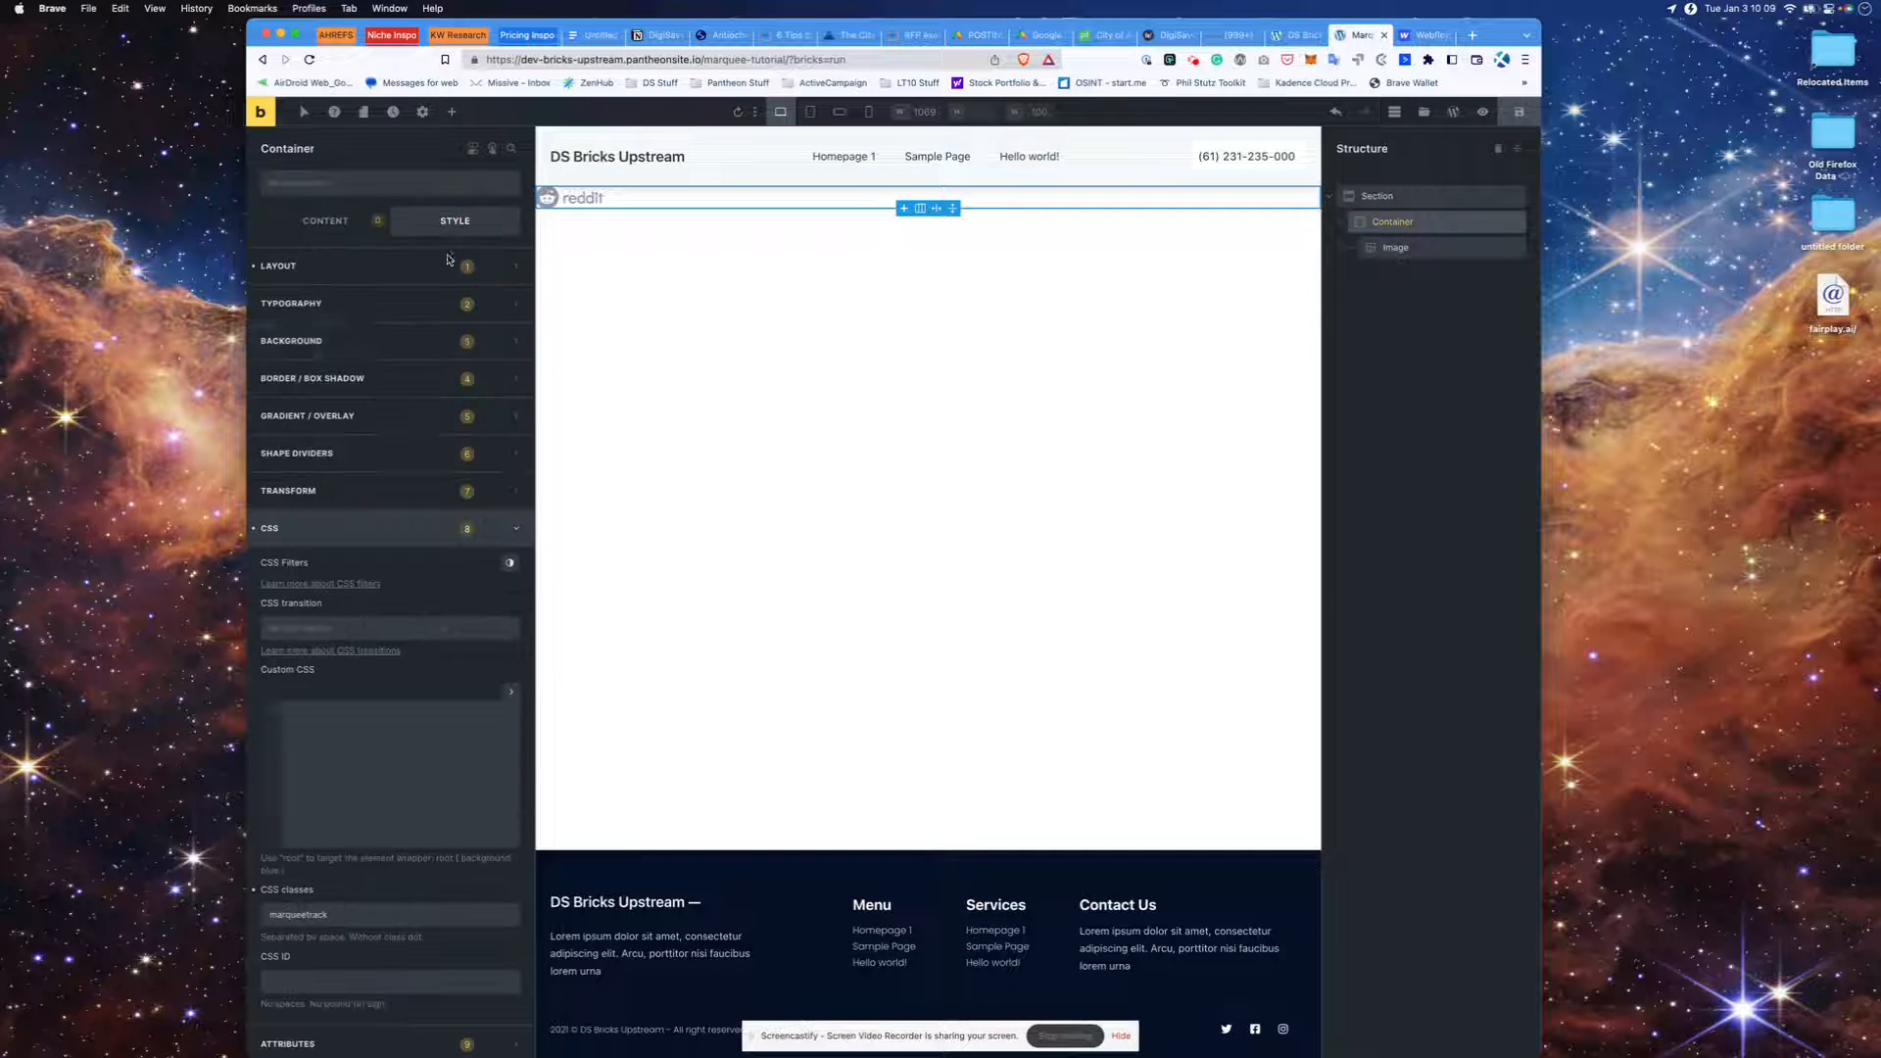
click(407, 281)
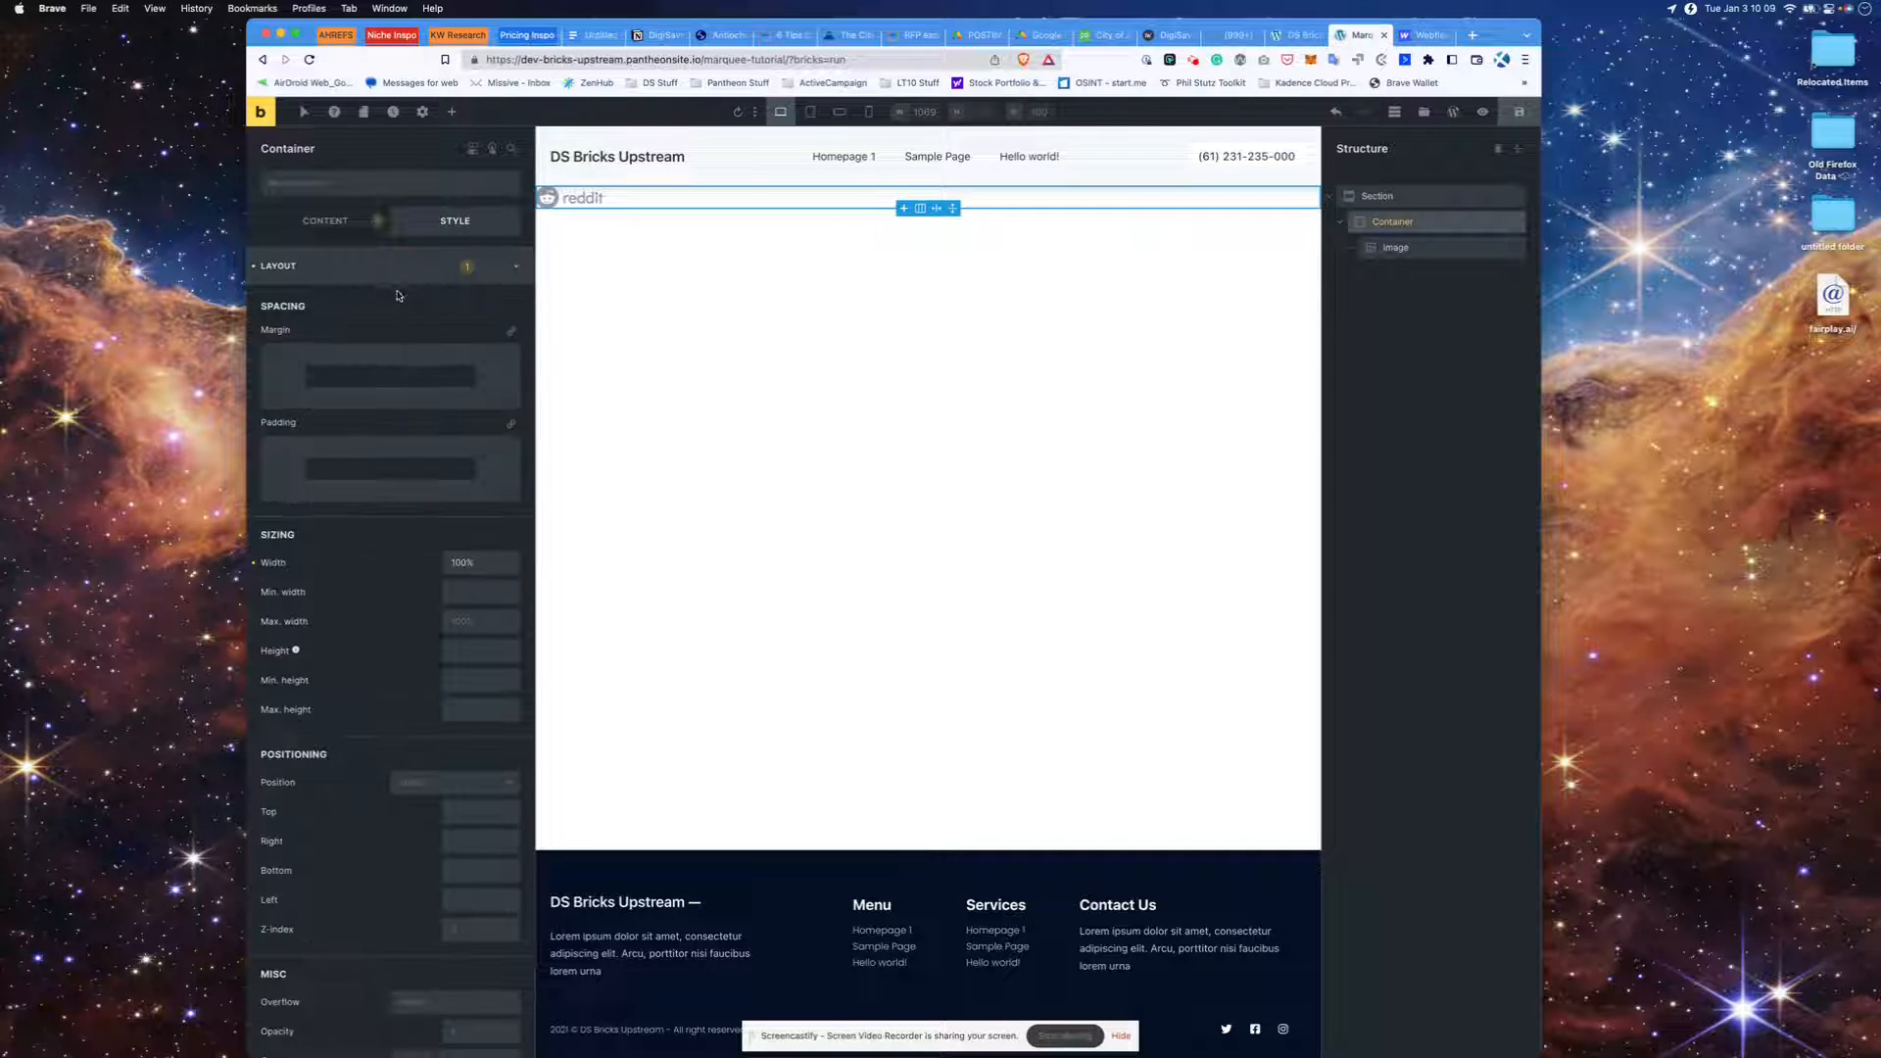
click(407, 444)
text(2em)
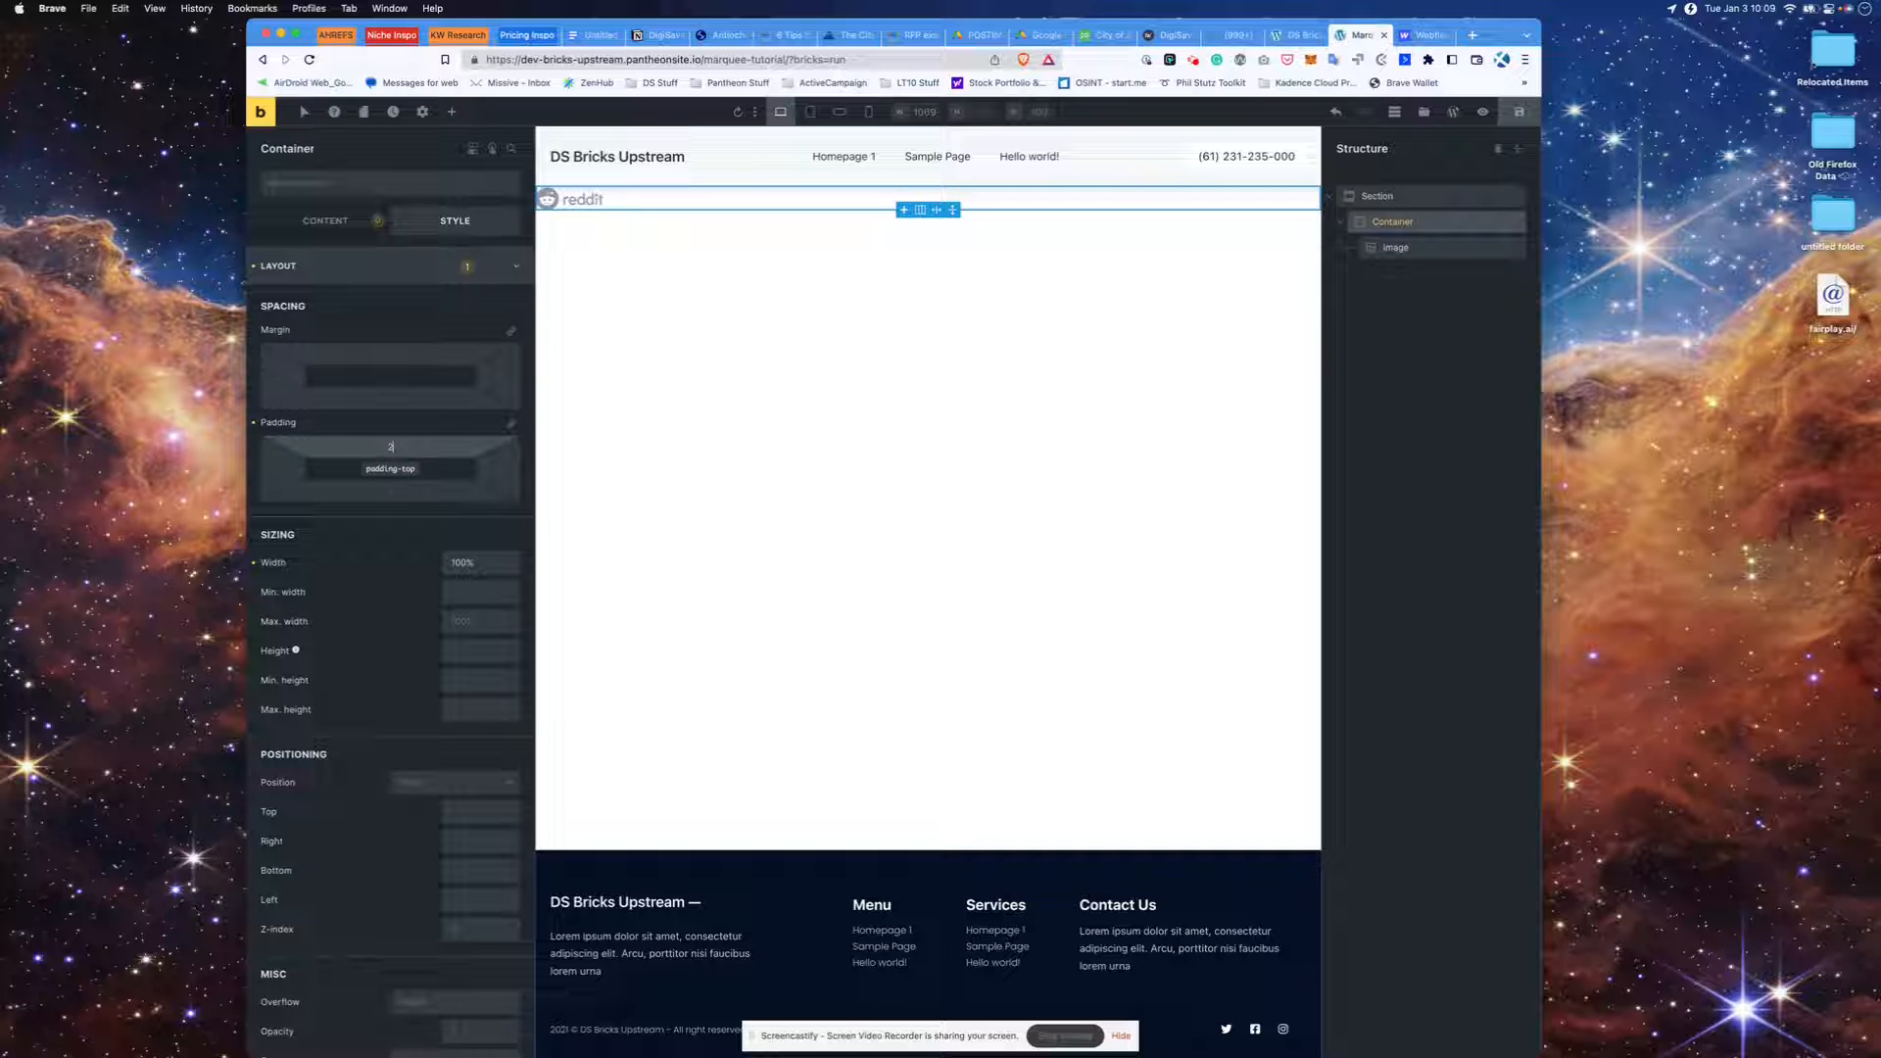
click(390, 490)
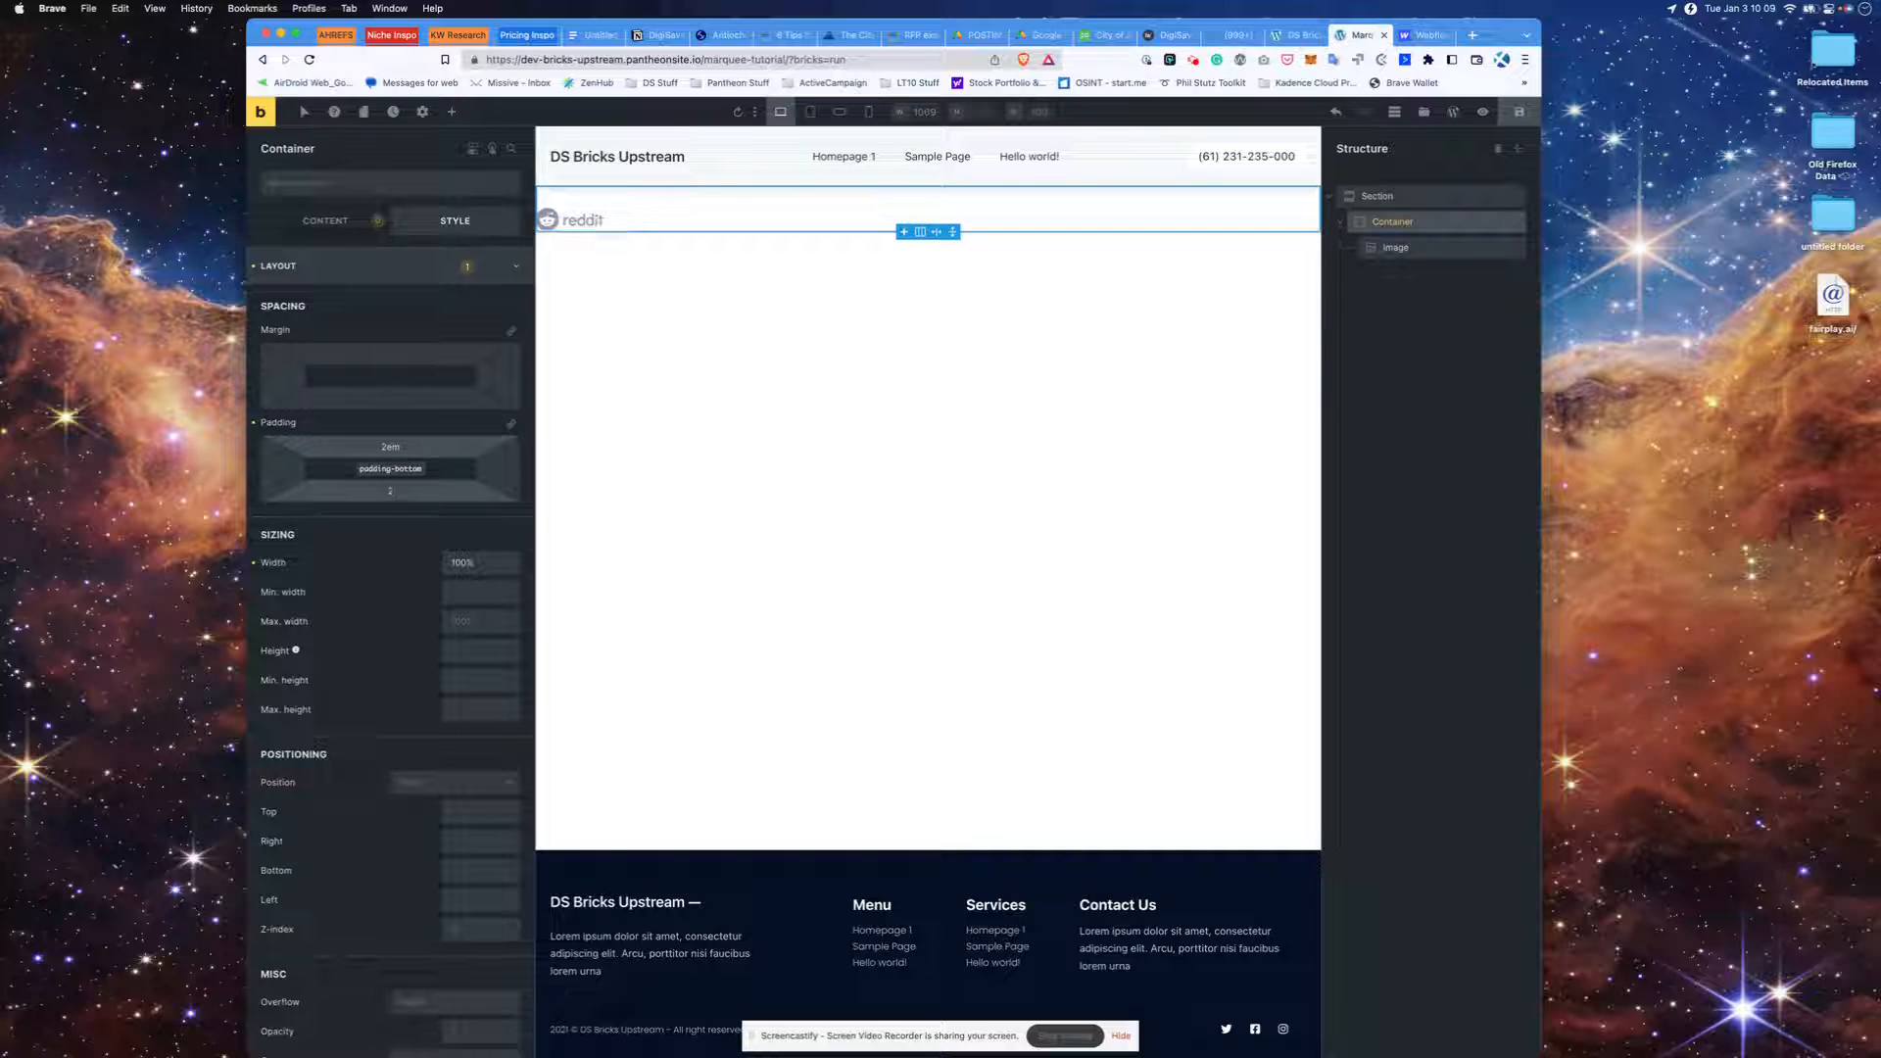
text(2em)
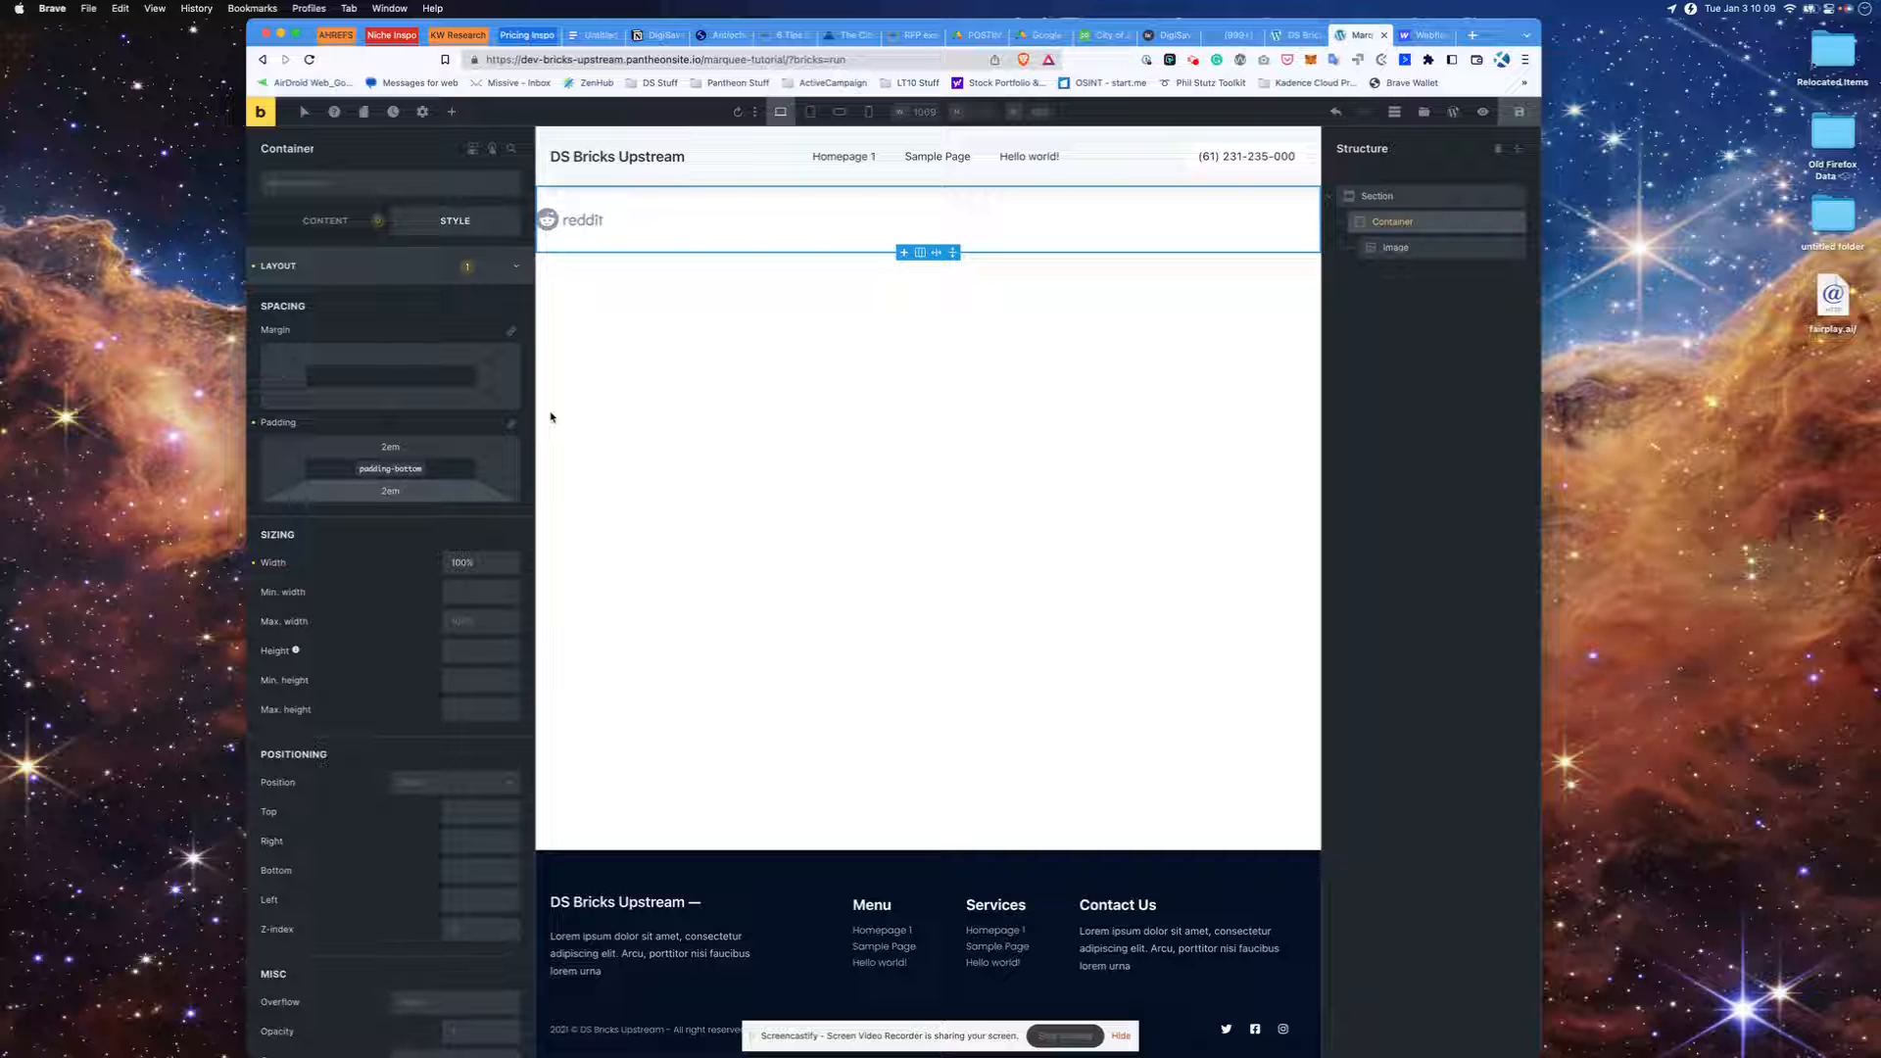
- Give the Reddit image 1vw of padding on all four sides and a width of 16%
click(1422, 251)
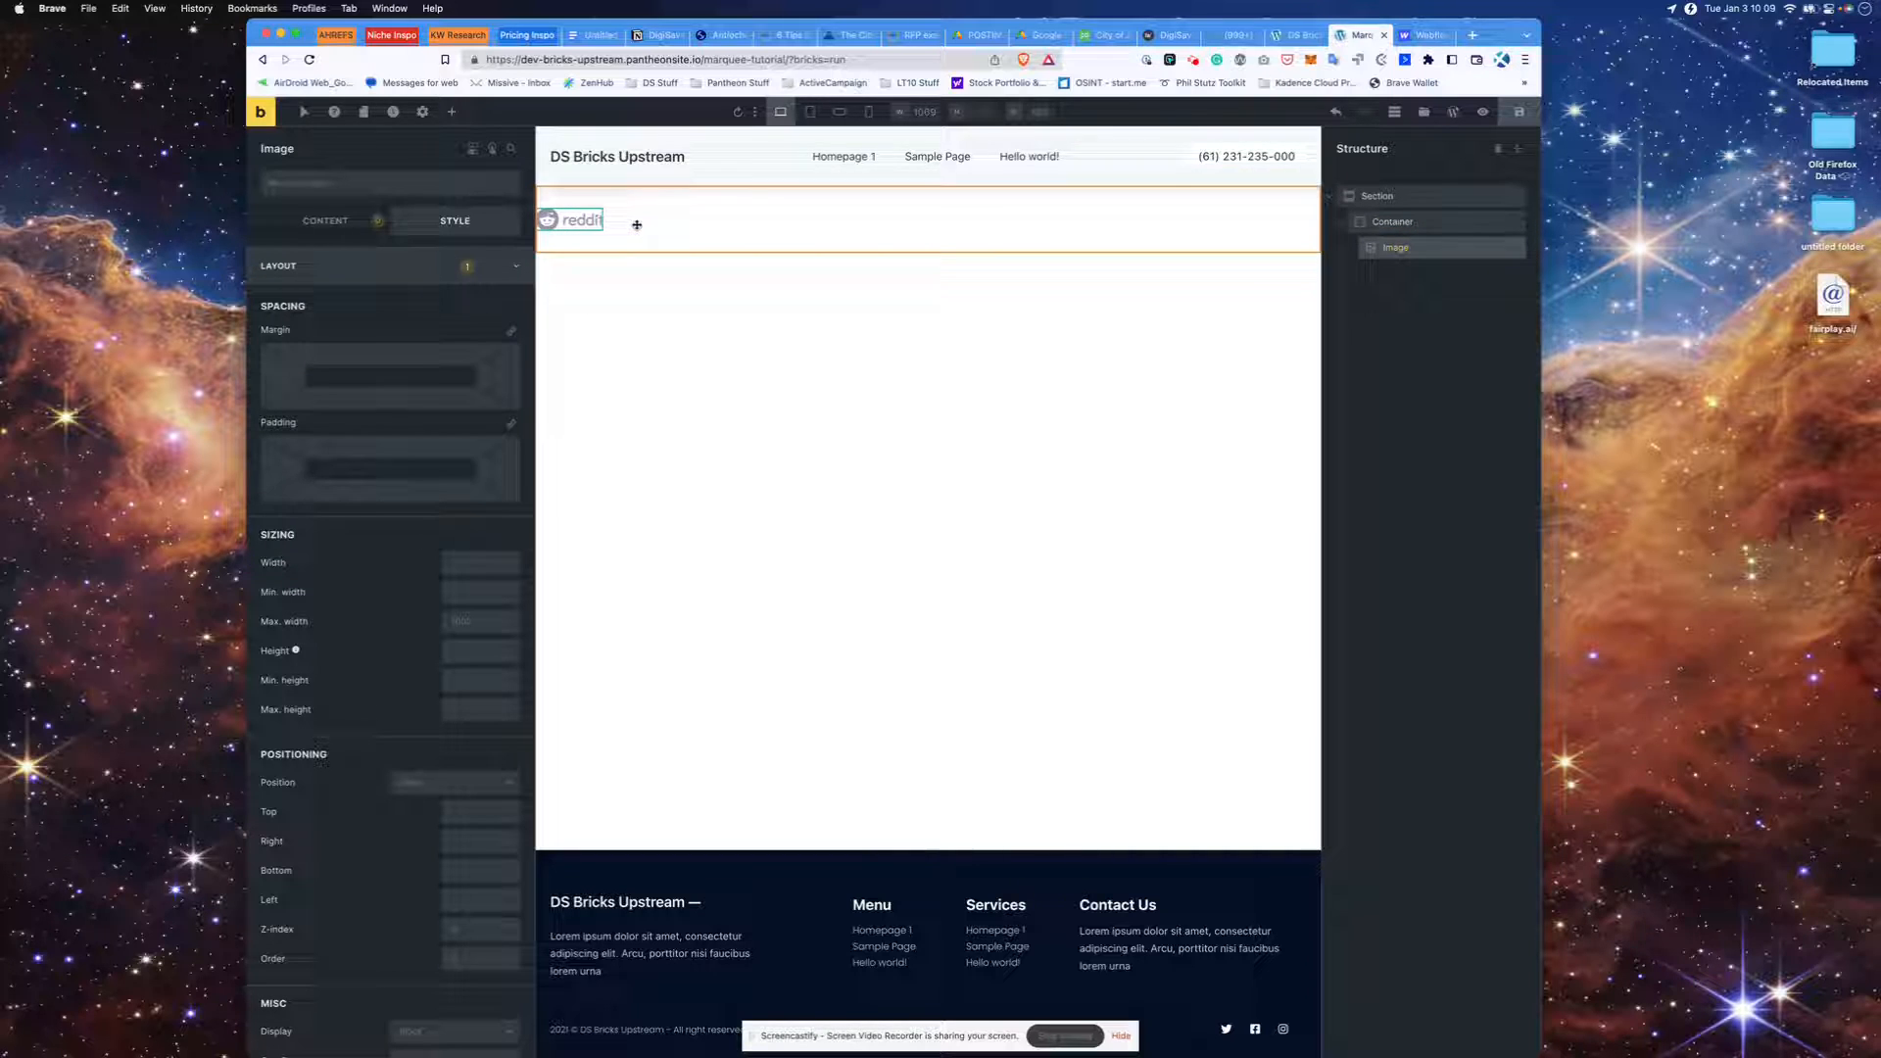
click(510, 423)
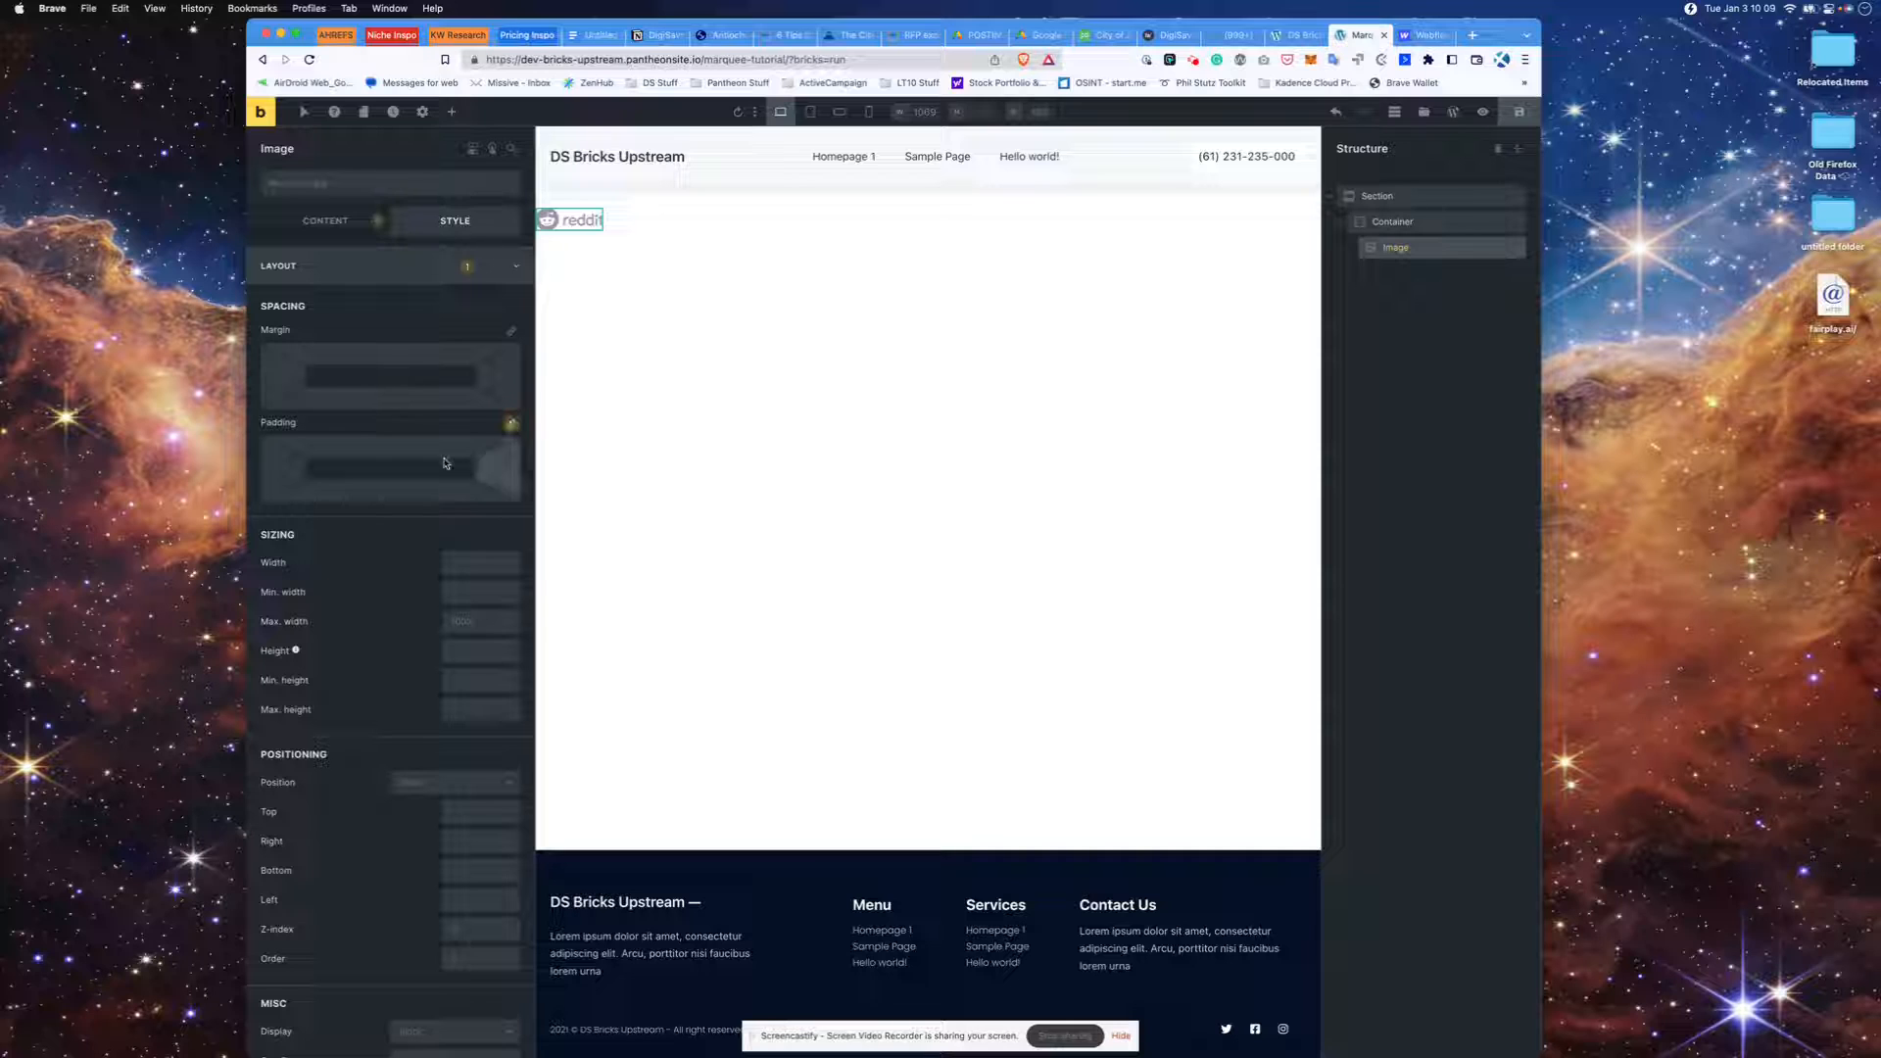
text(1v)
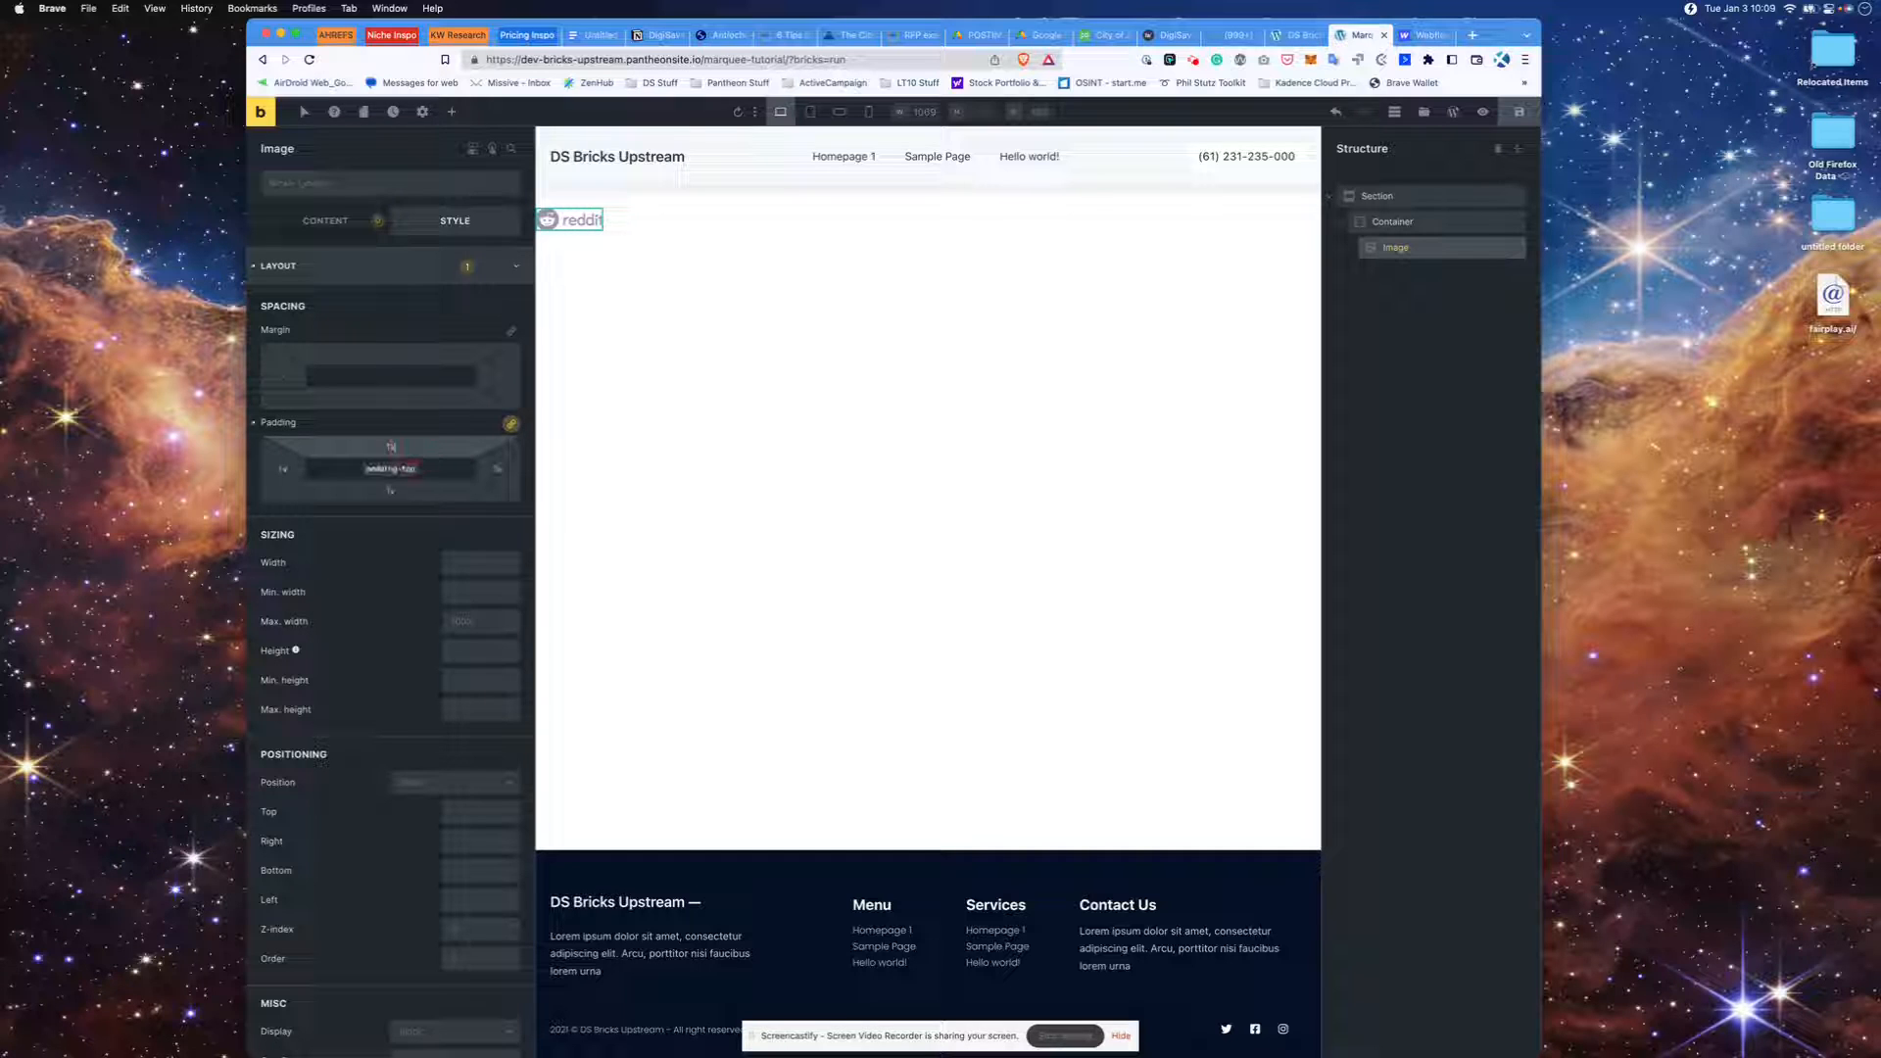
text(w)
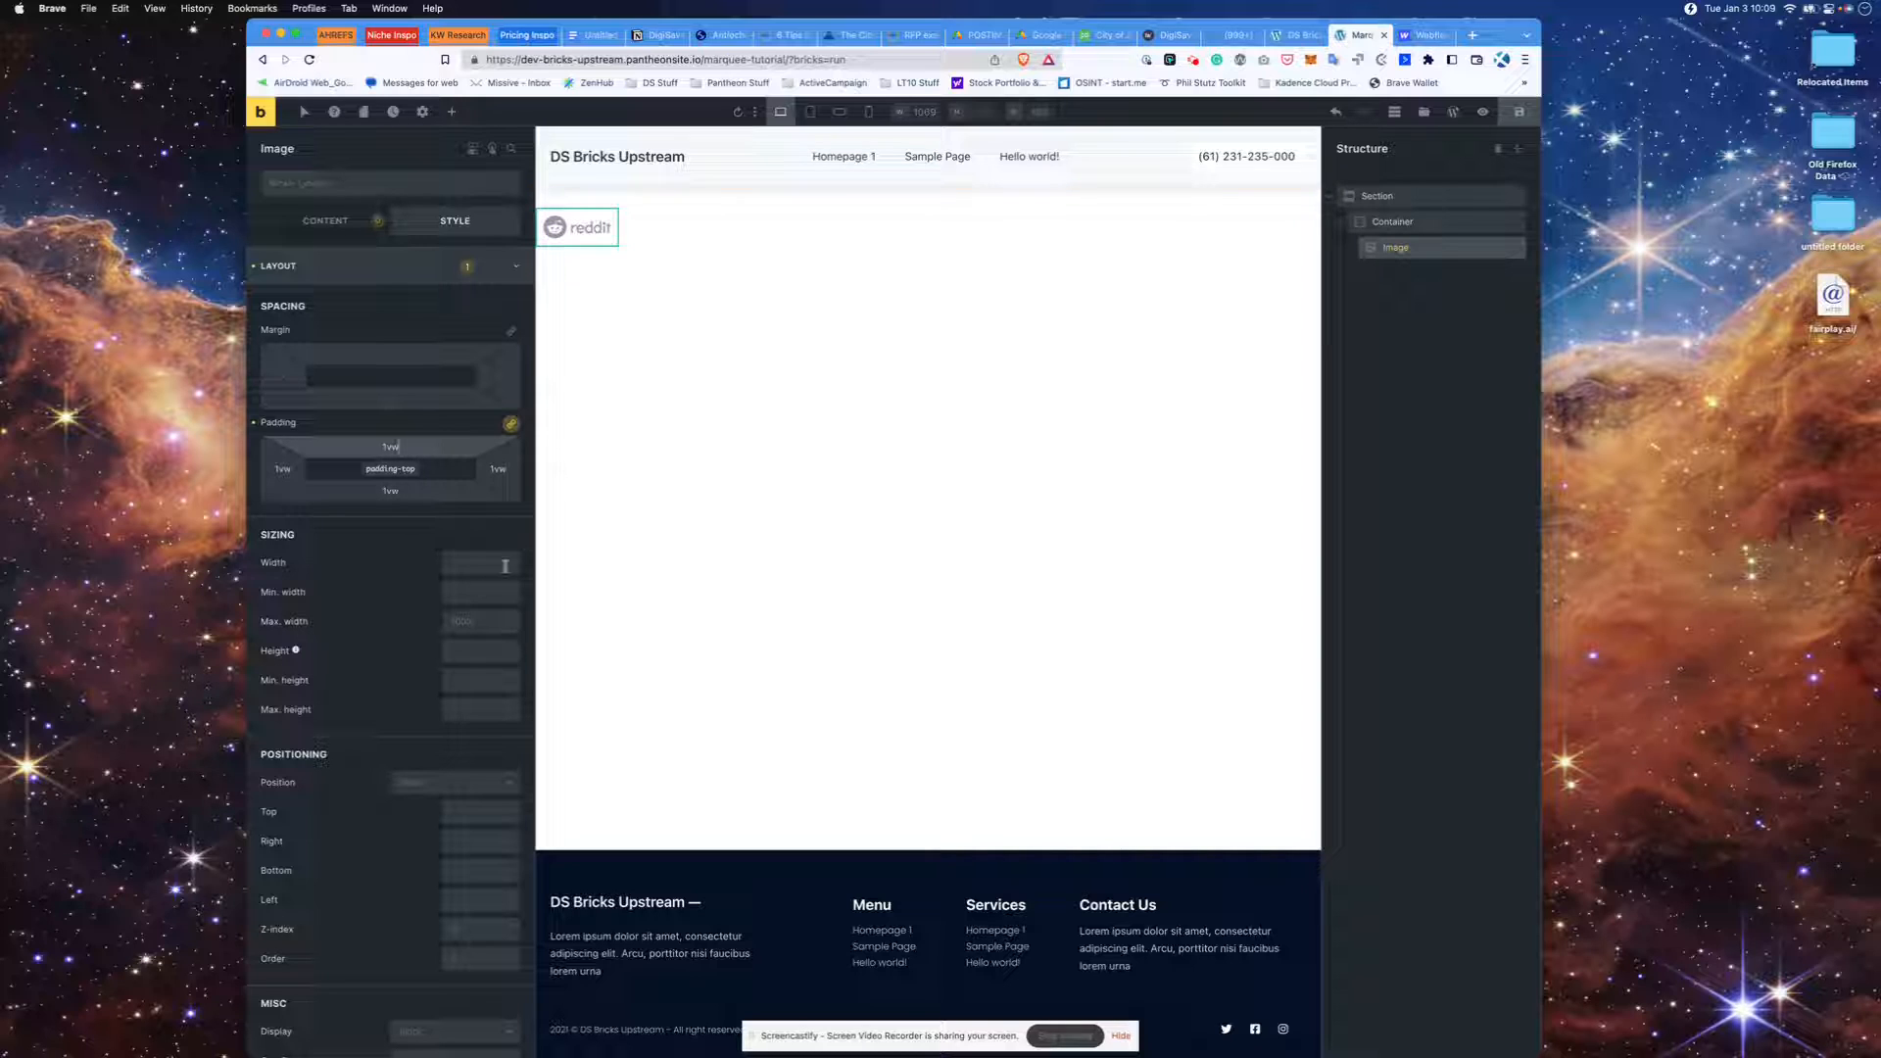
click(458, 563)
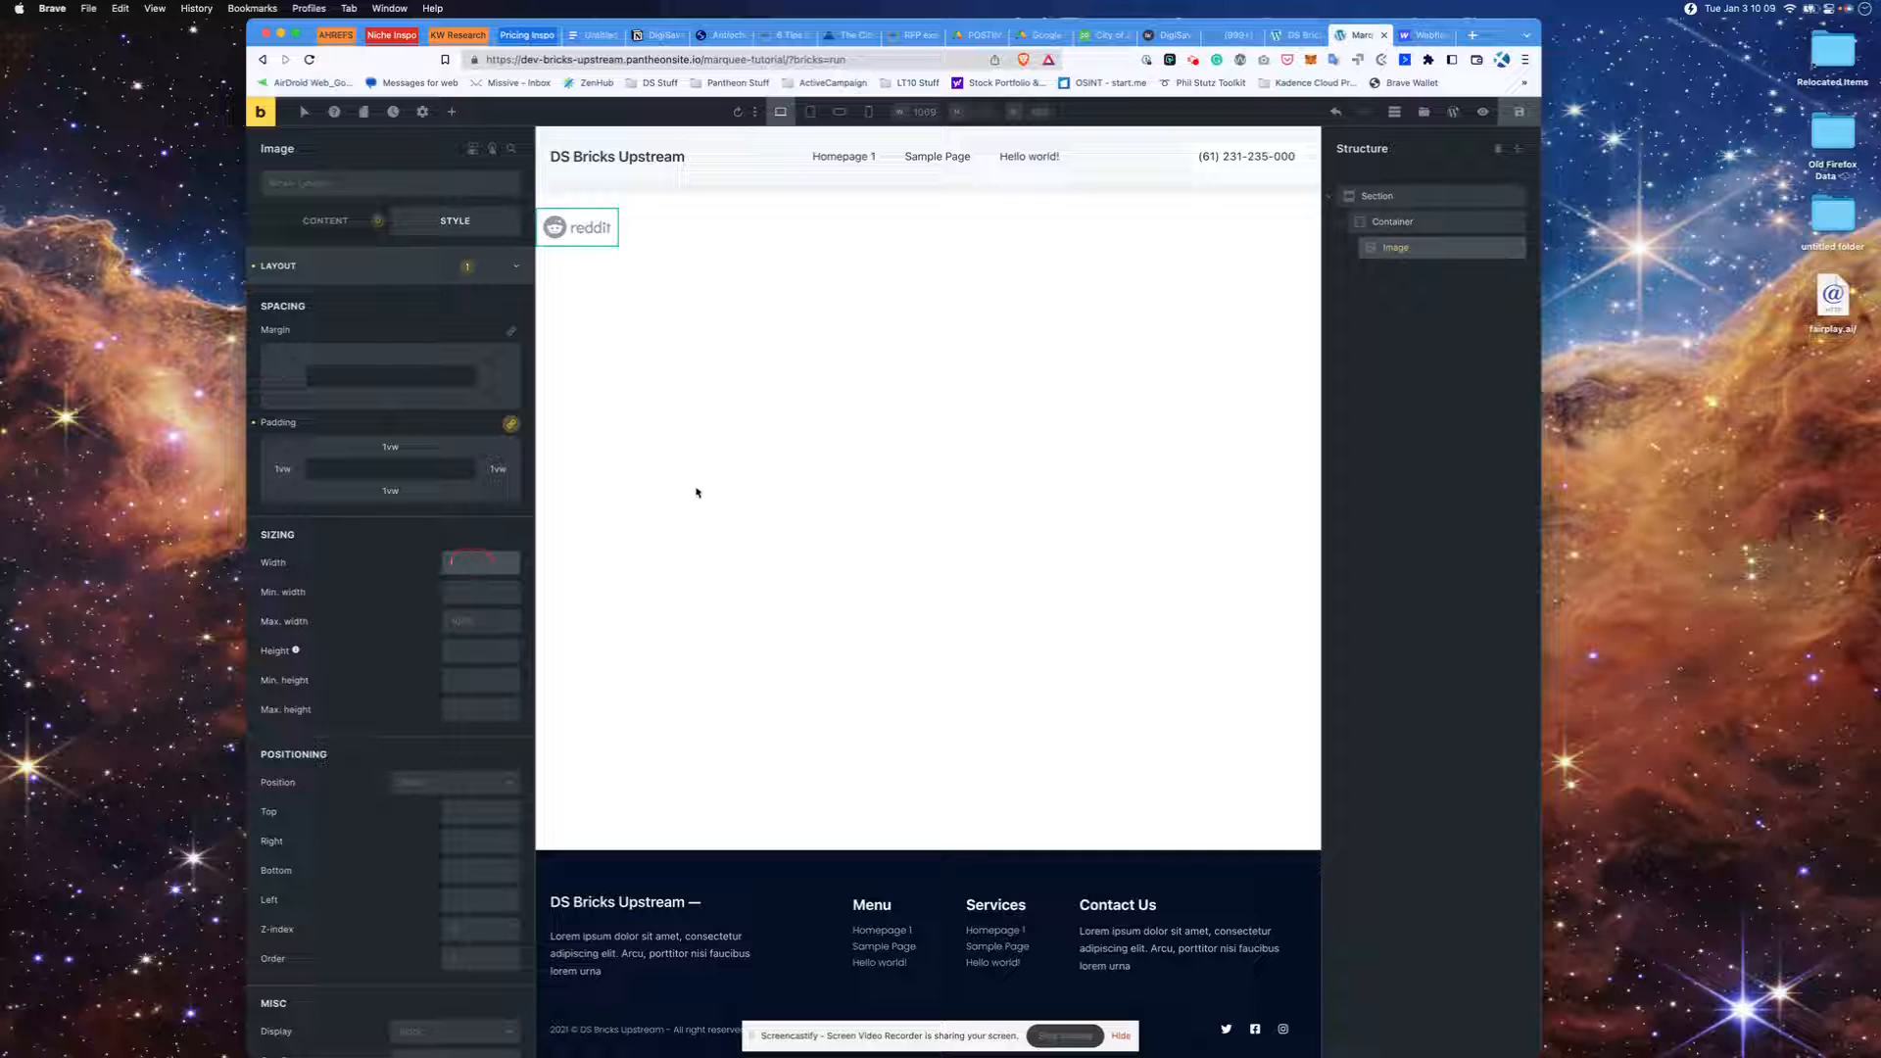
text(0)
text(%)
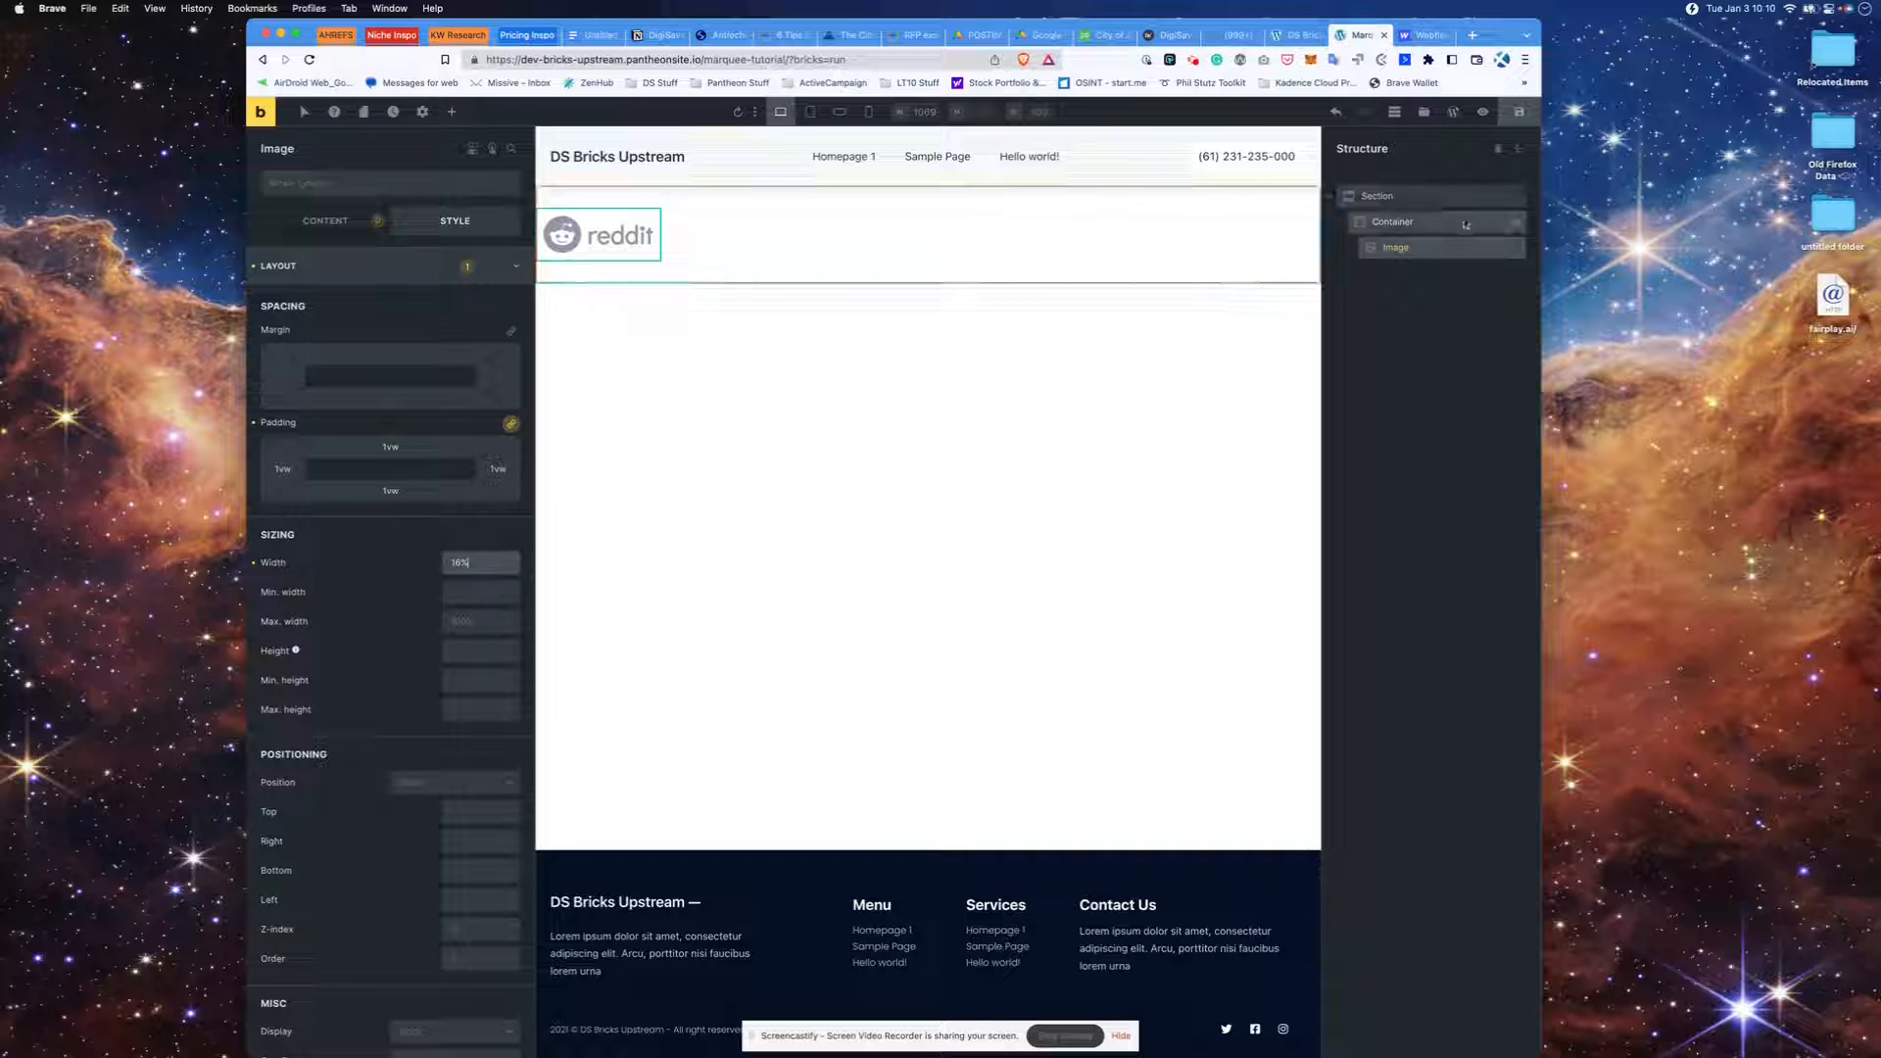
- Duplicate the Reddit image five times so the container holds six copies
key(super+d)
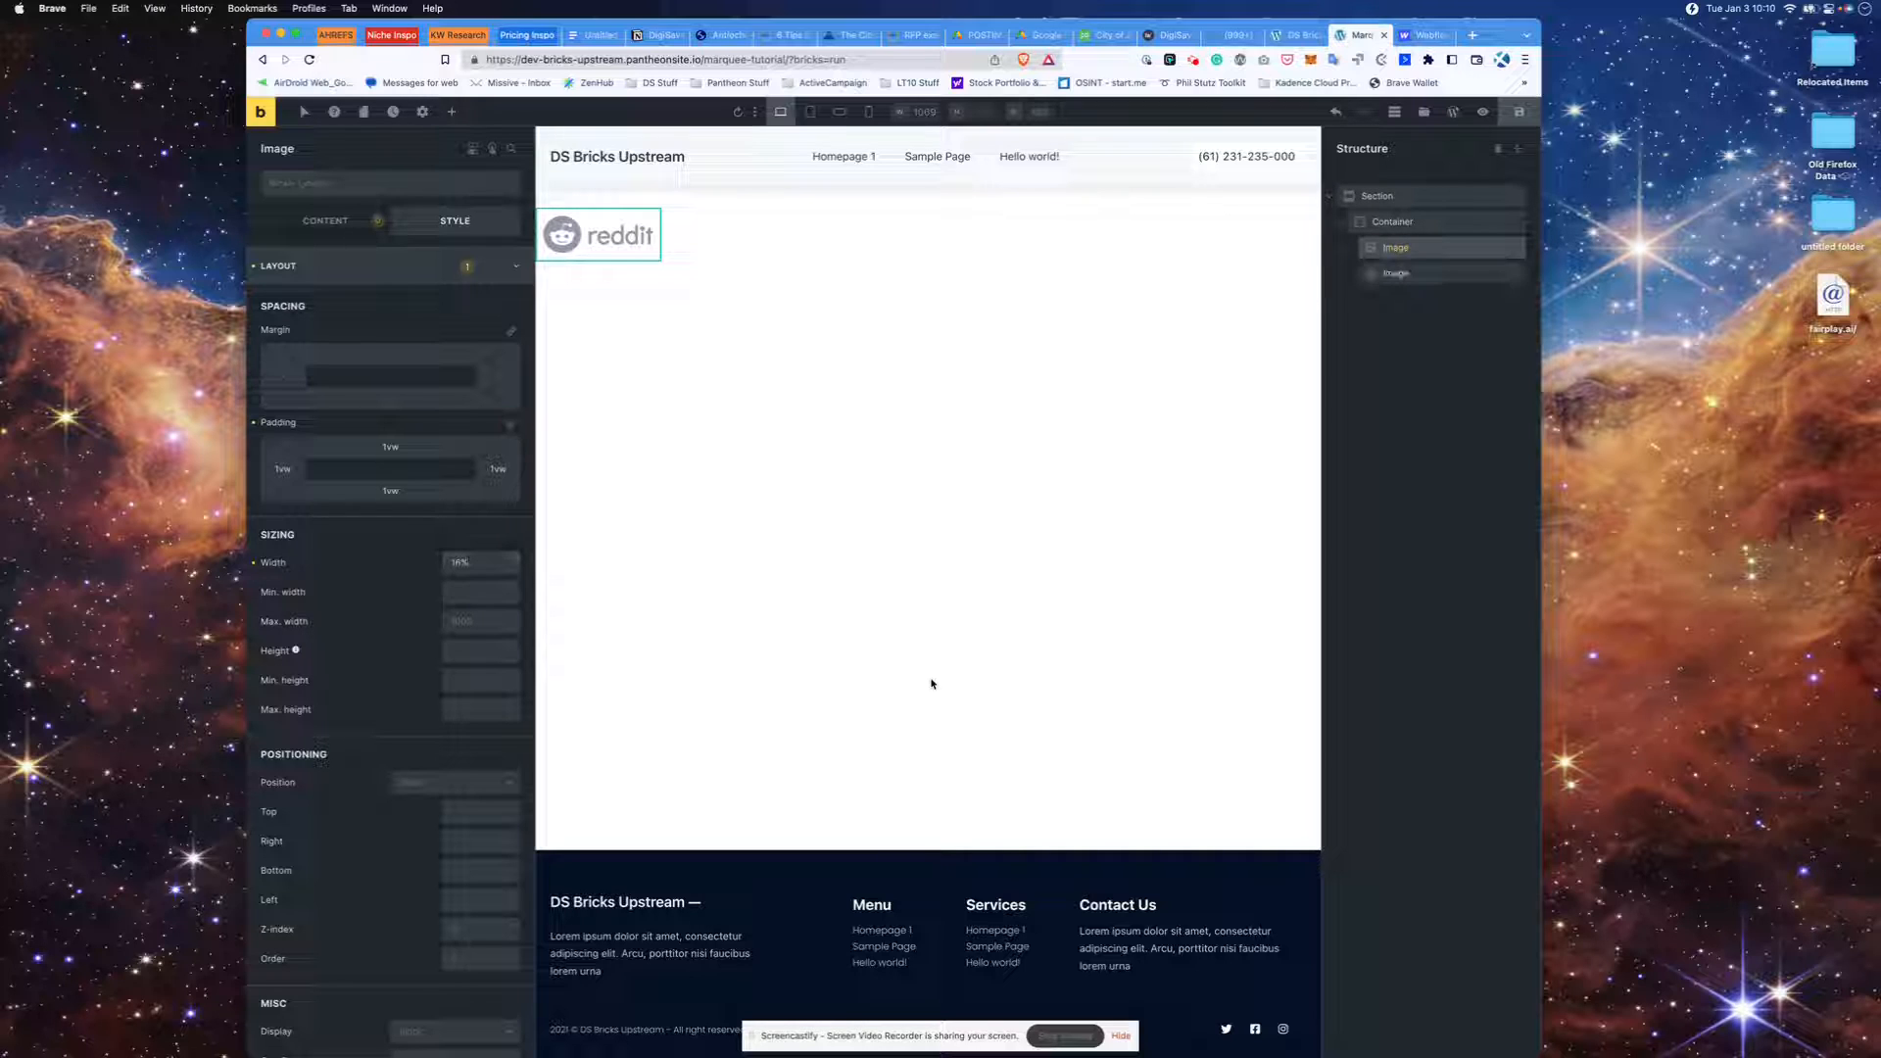
key(super+d)
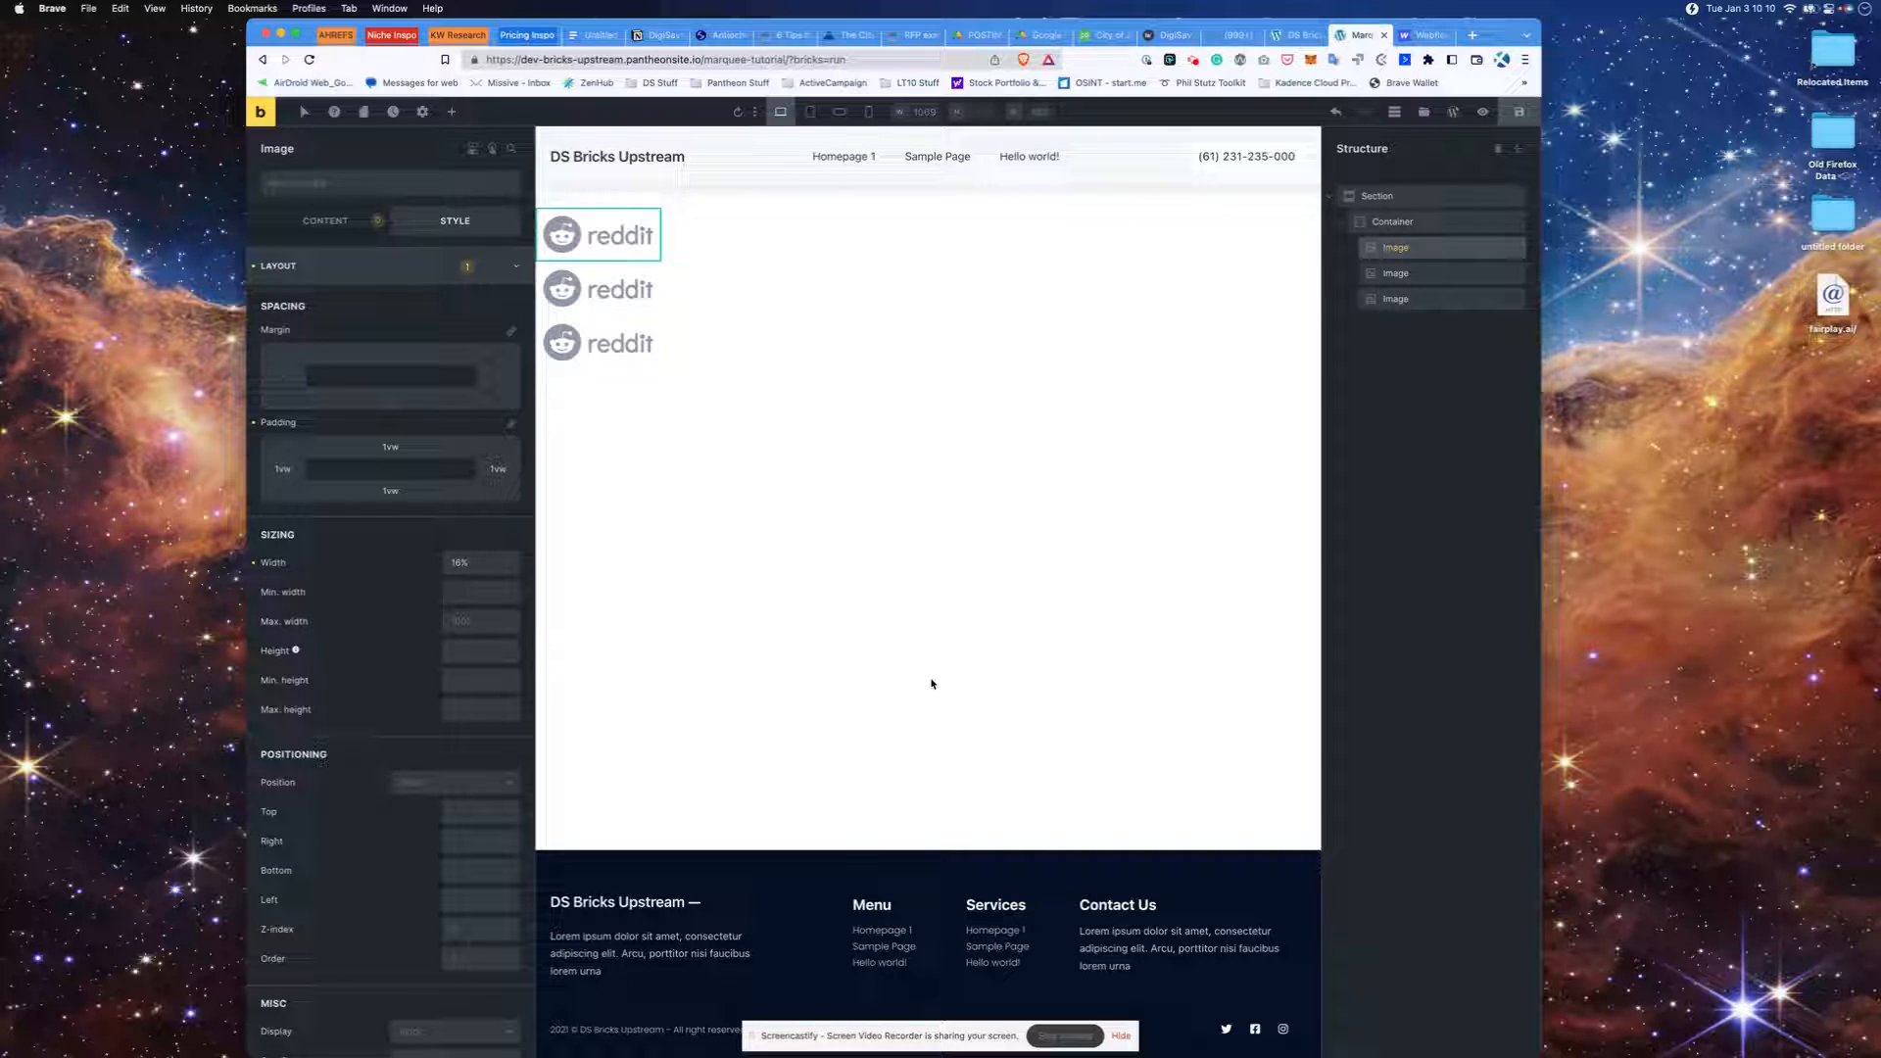
key(super+d)
key(super+d)
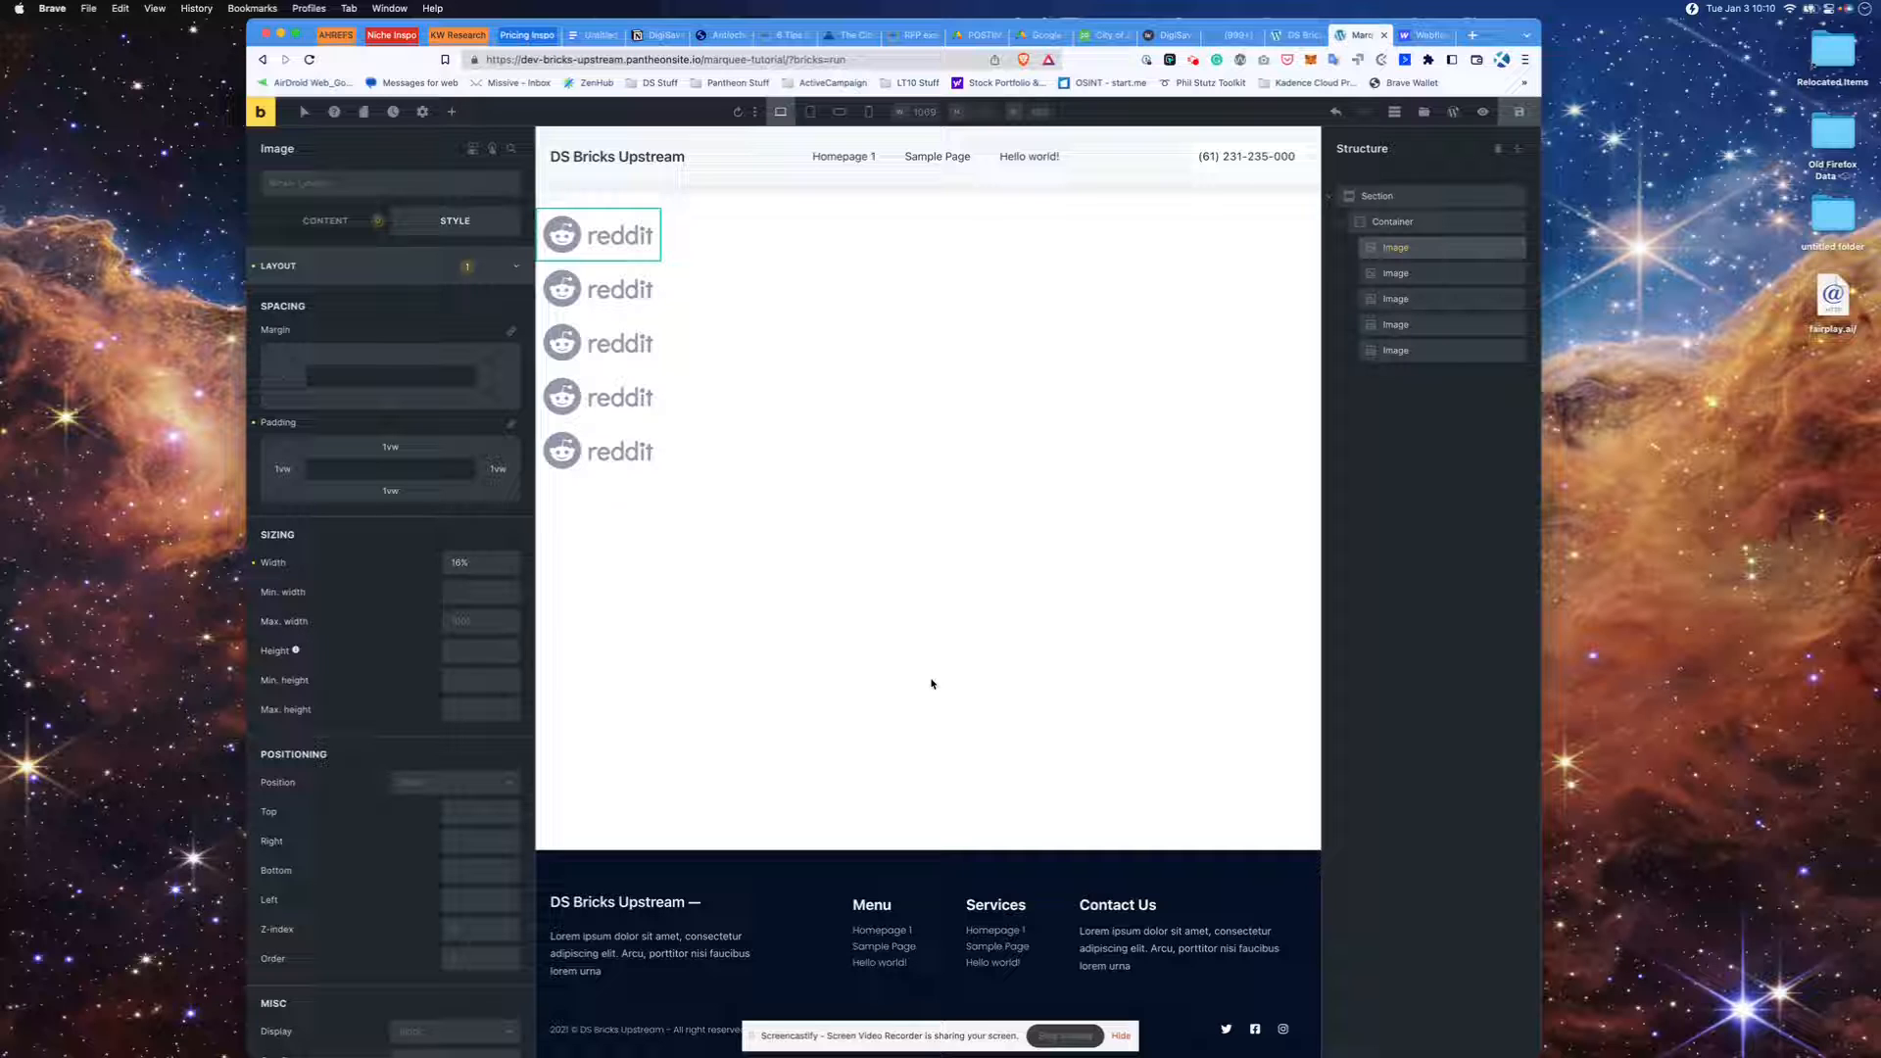
key(super+d)
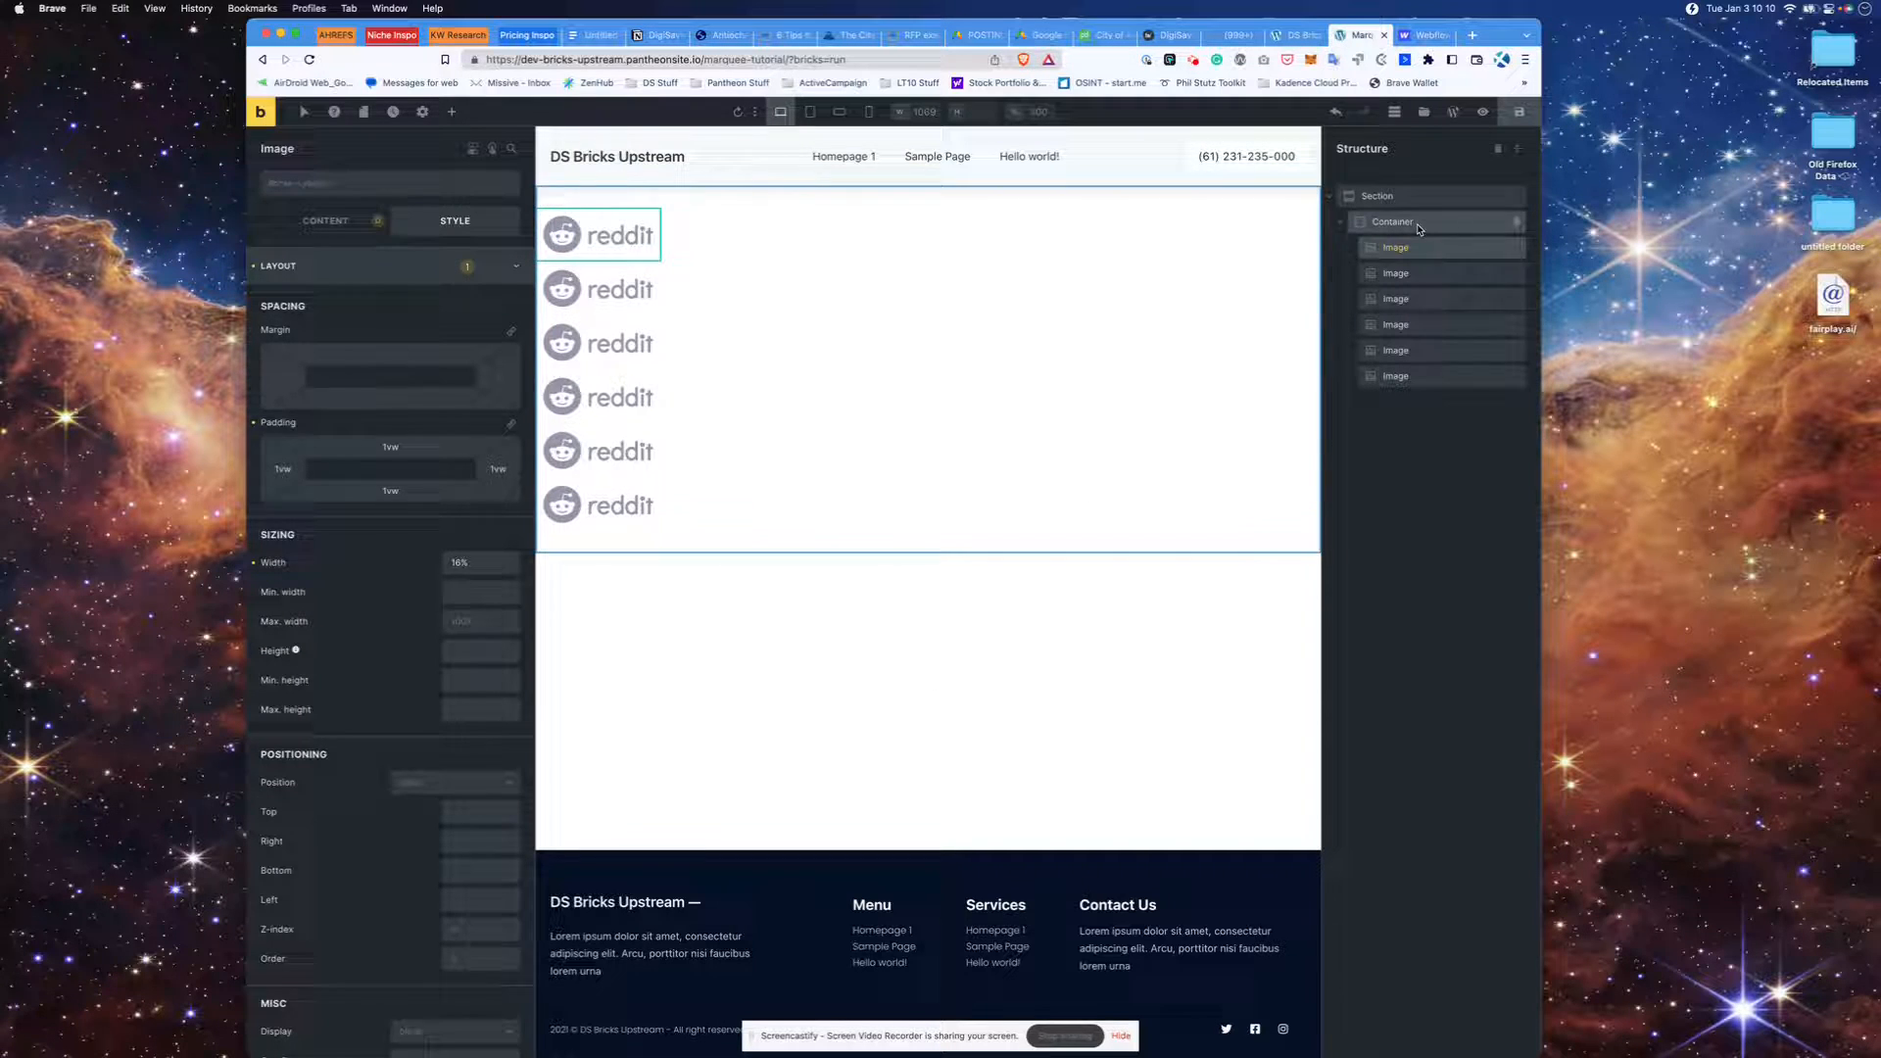
- Change the container's flex direction to horizontal so the images line up in one row
click(1416, 225)
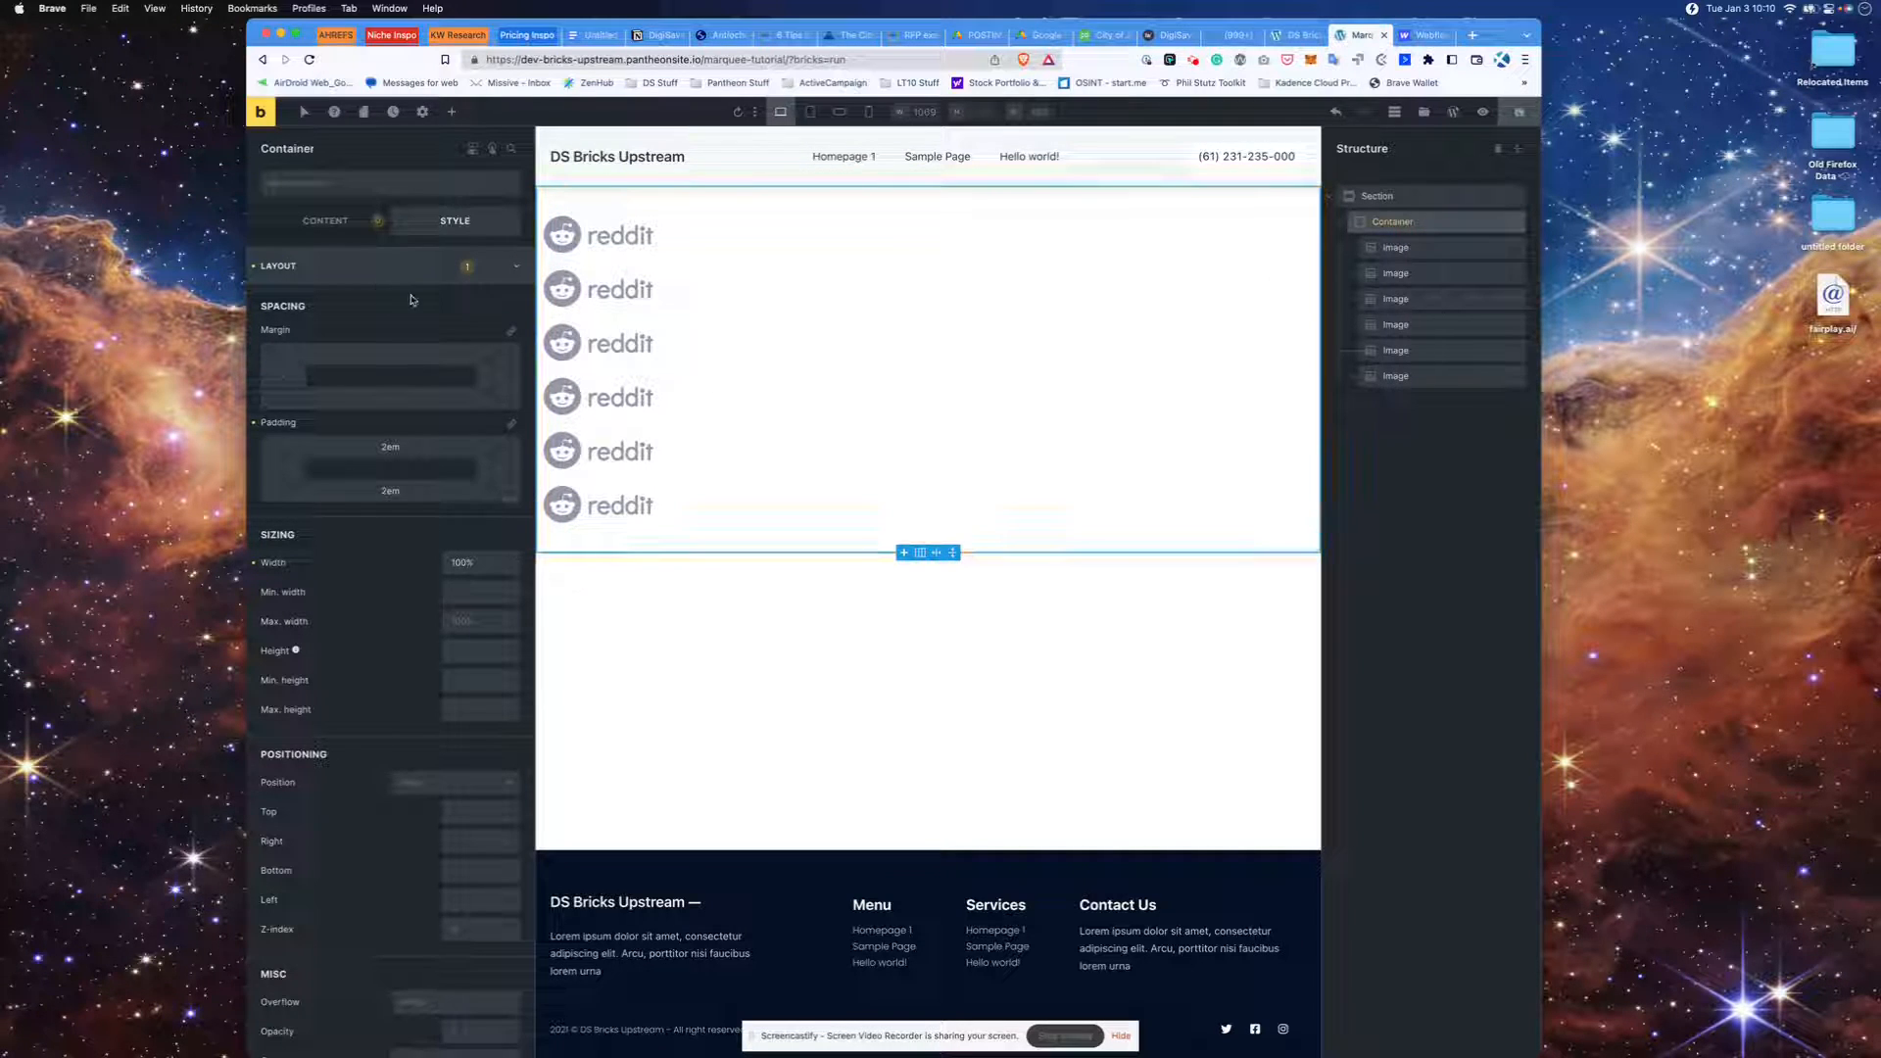
click(406, 294)
click(457, 390)
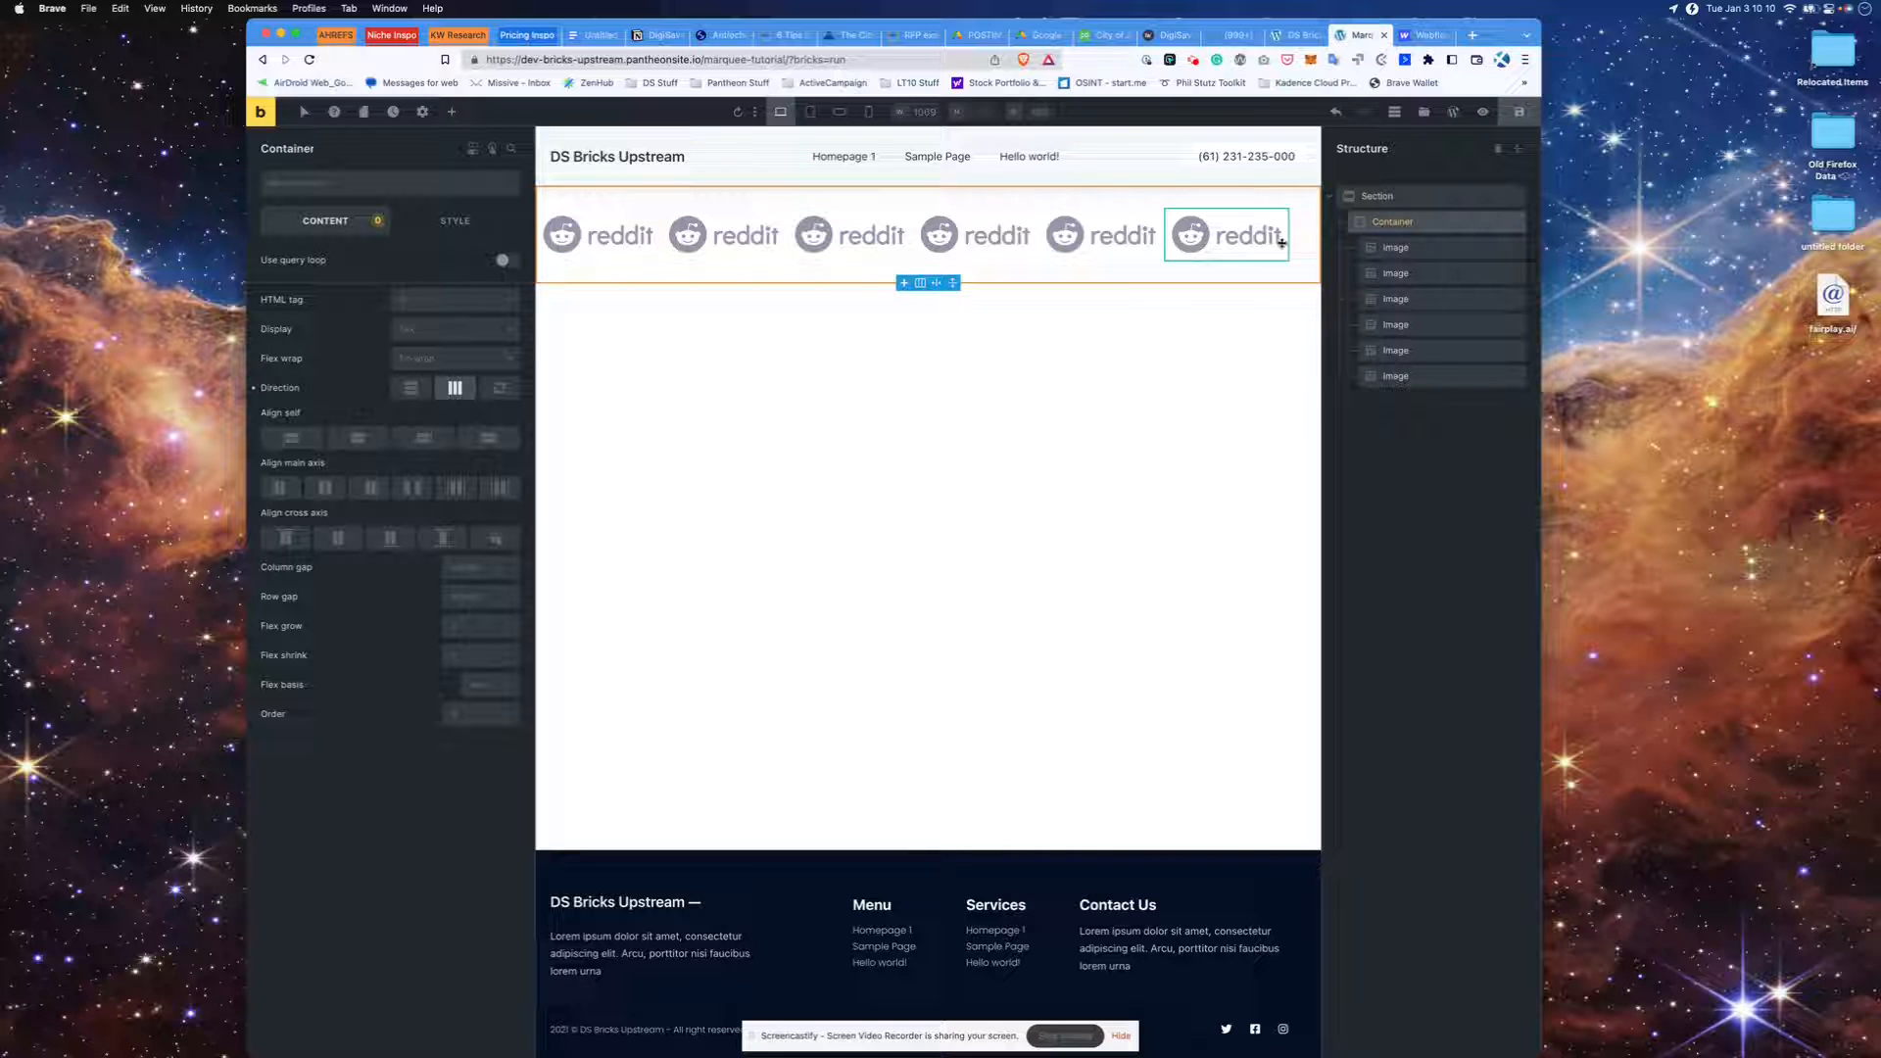
- Set the first image's width to 16.67%
click(593, 237)
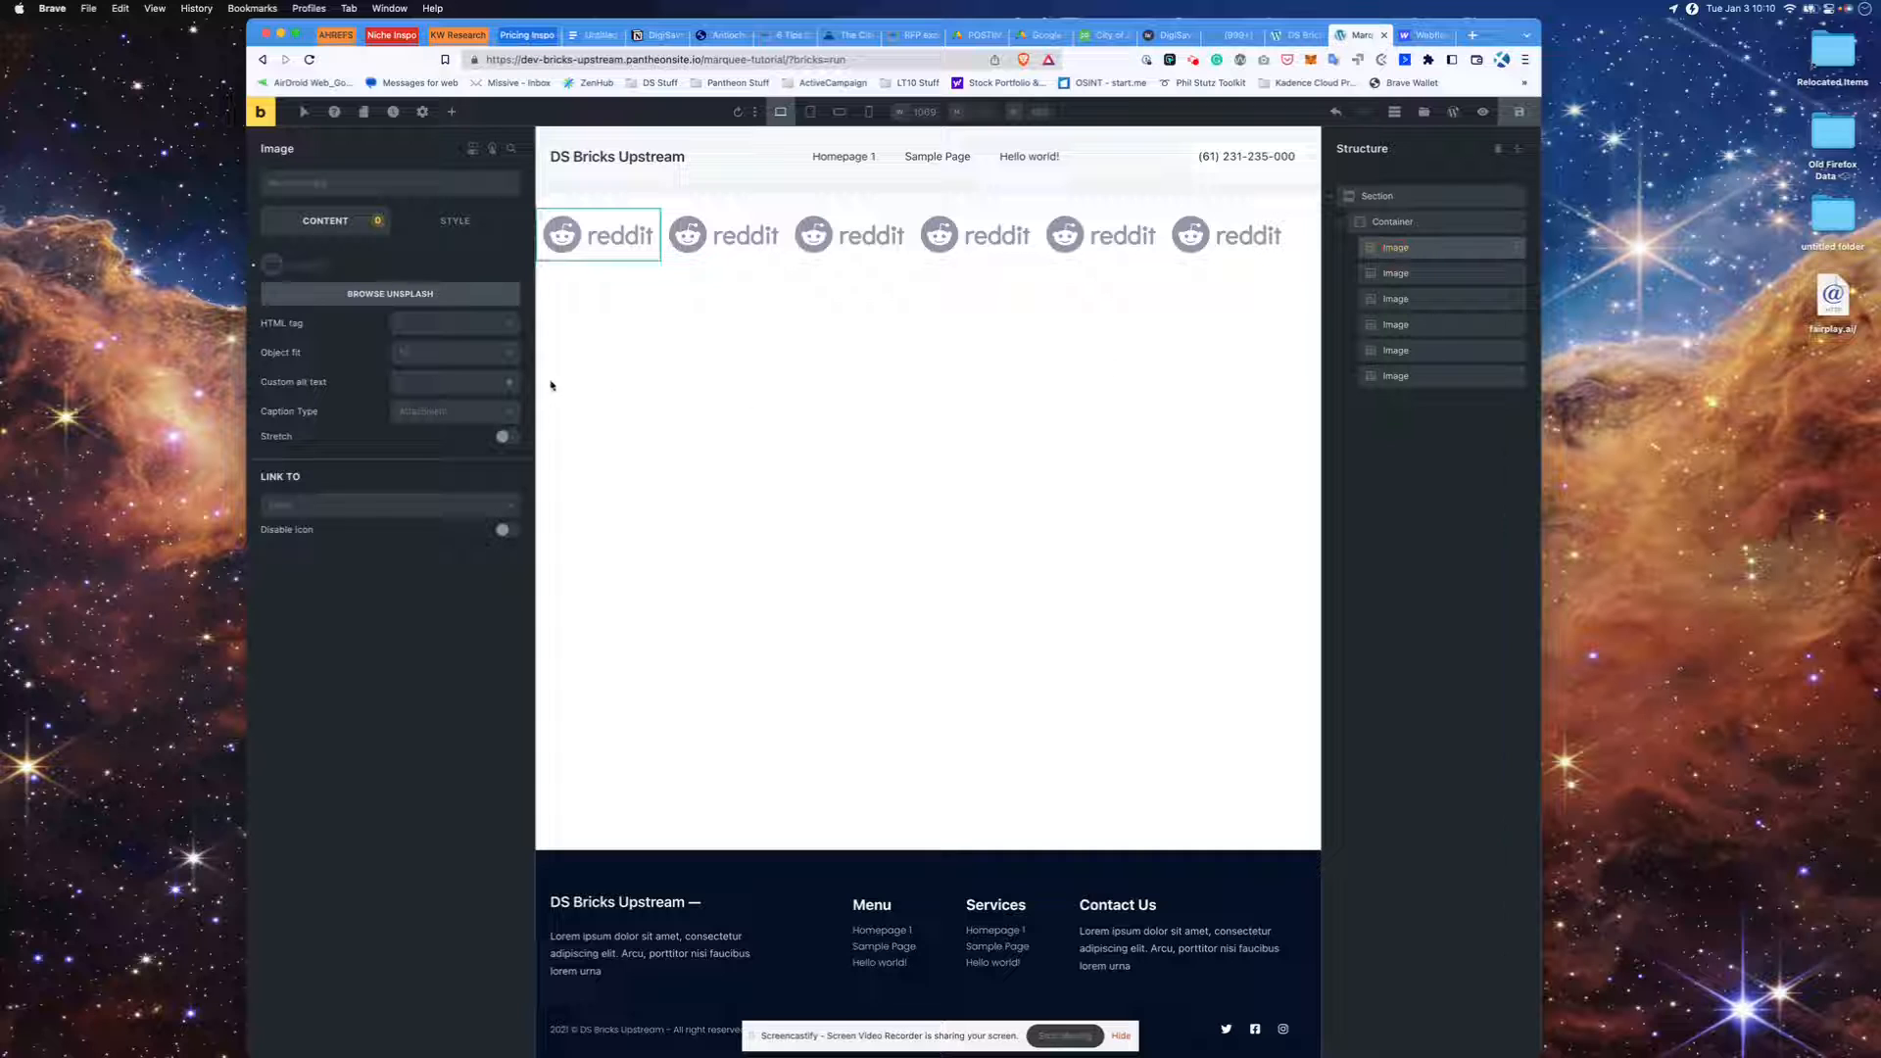
click(499, 231)
click(480, 266)
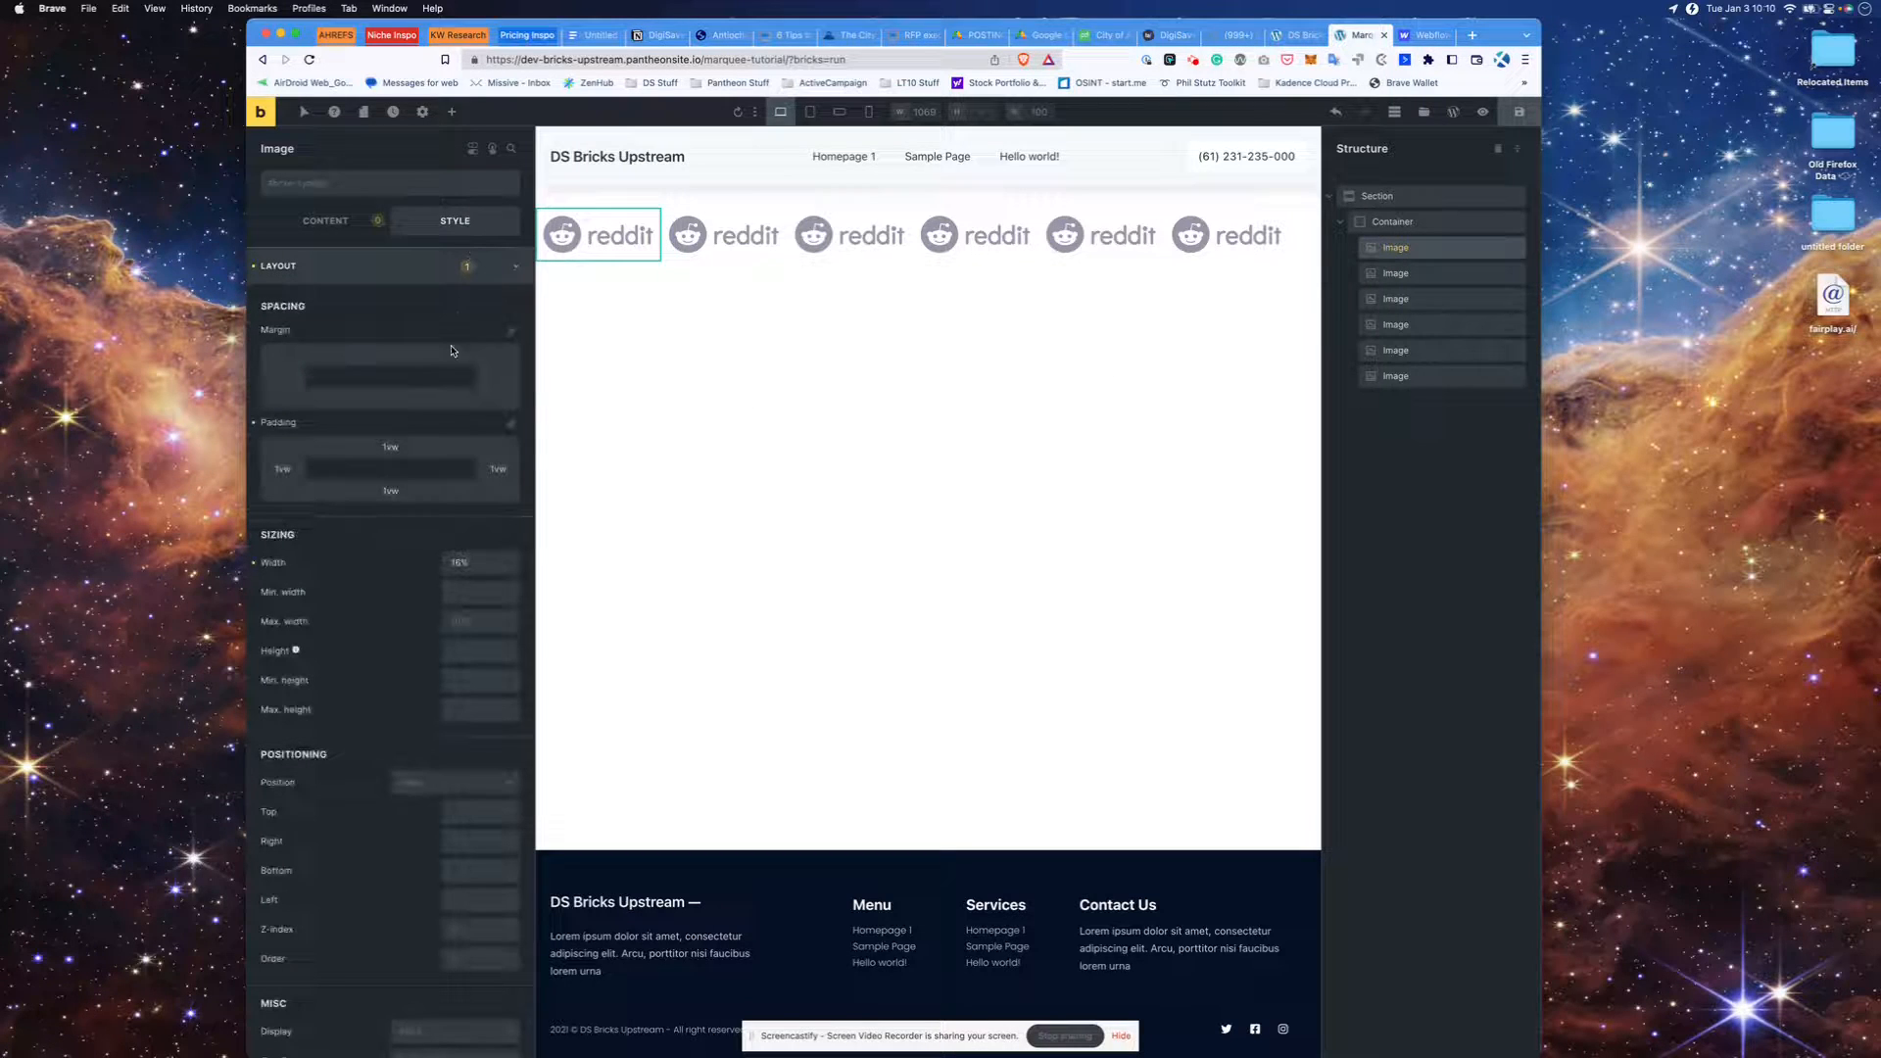
click(467, 562)
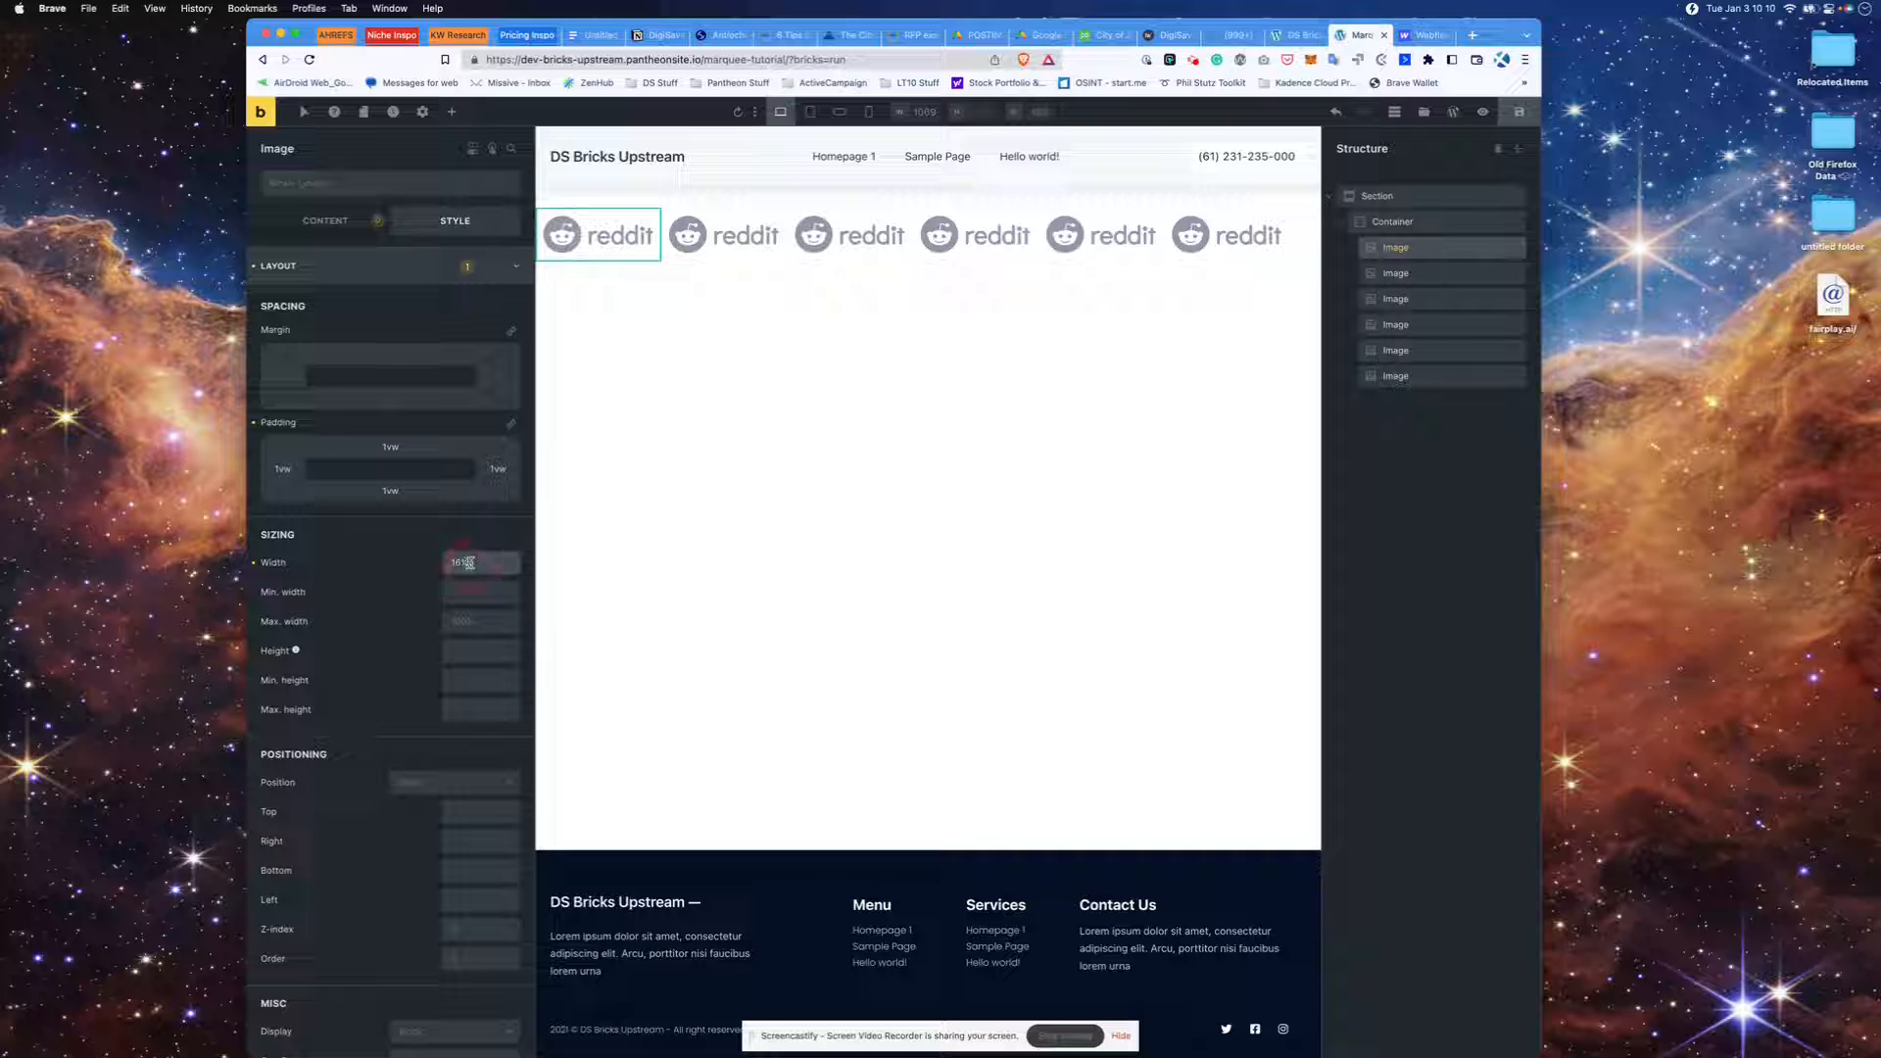
key(BackSpace)
text(.6)
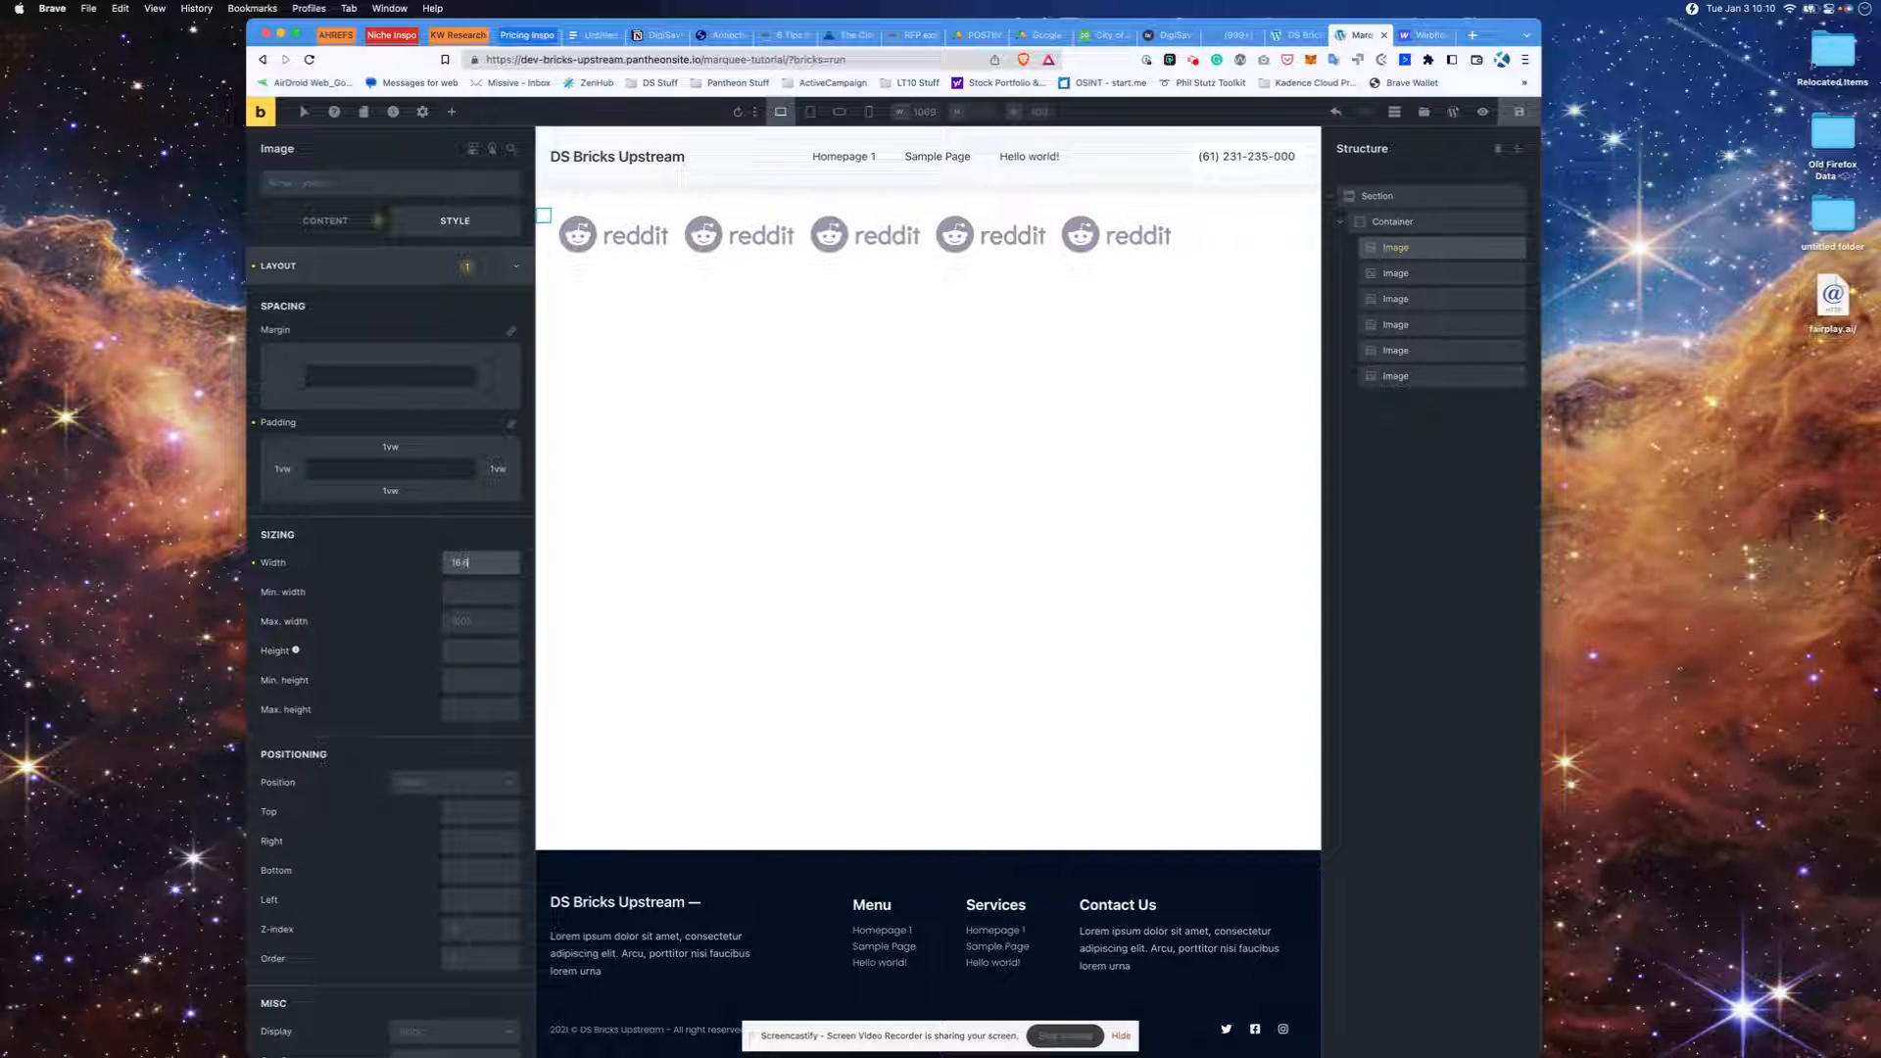
text(7%)
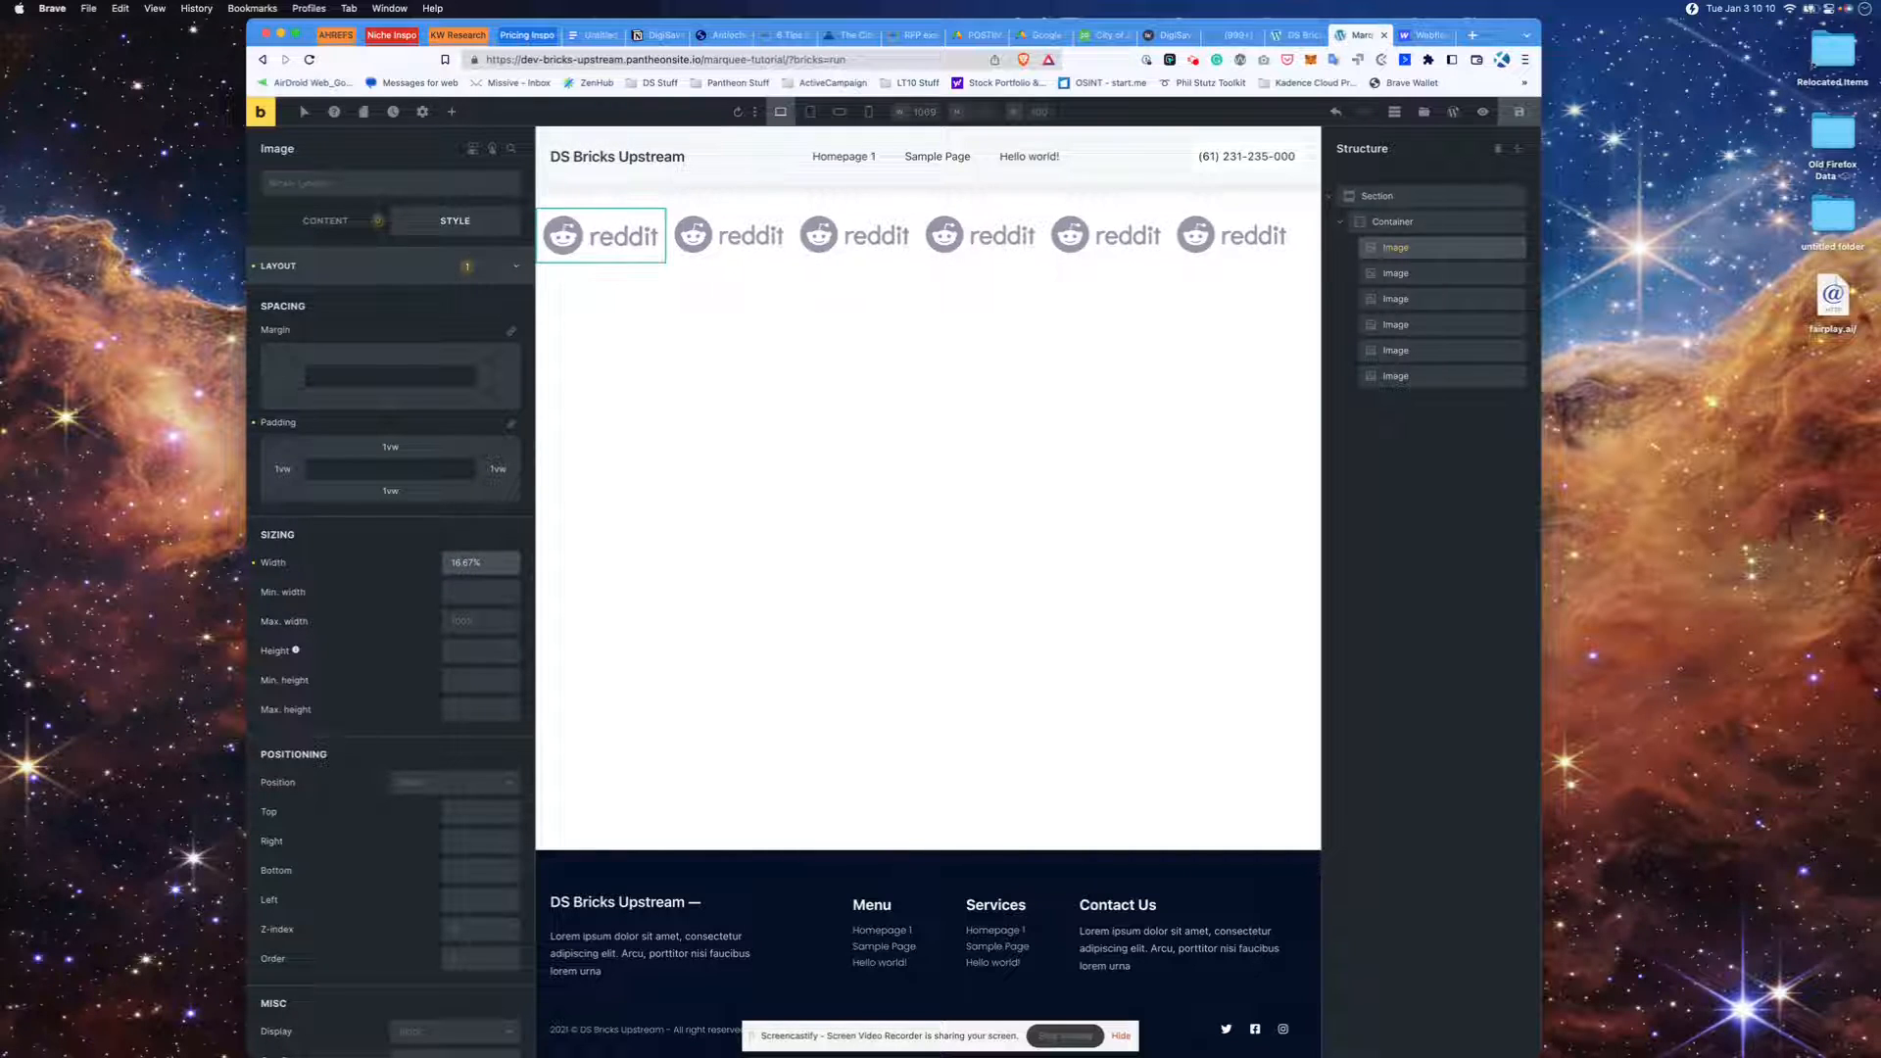
- Copy the 16.67% width from the first image to the second and third images
key(super+a)
key(super+c)
click(729, 235)
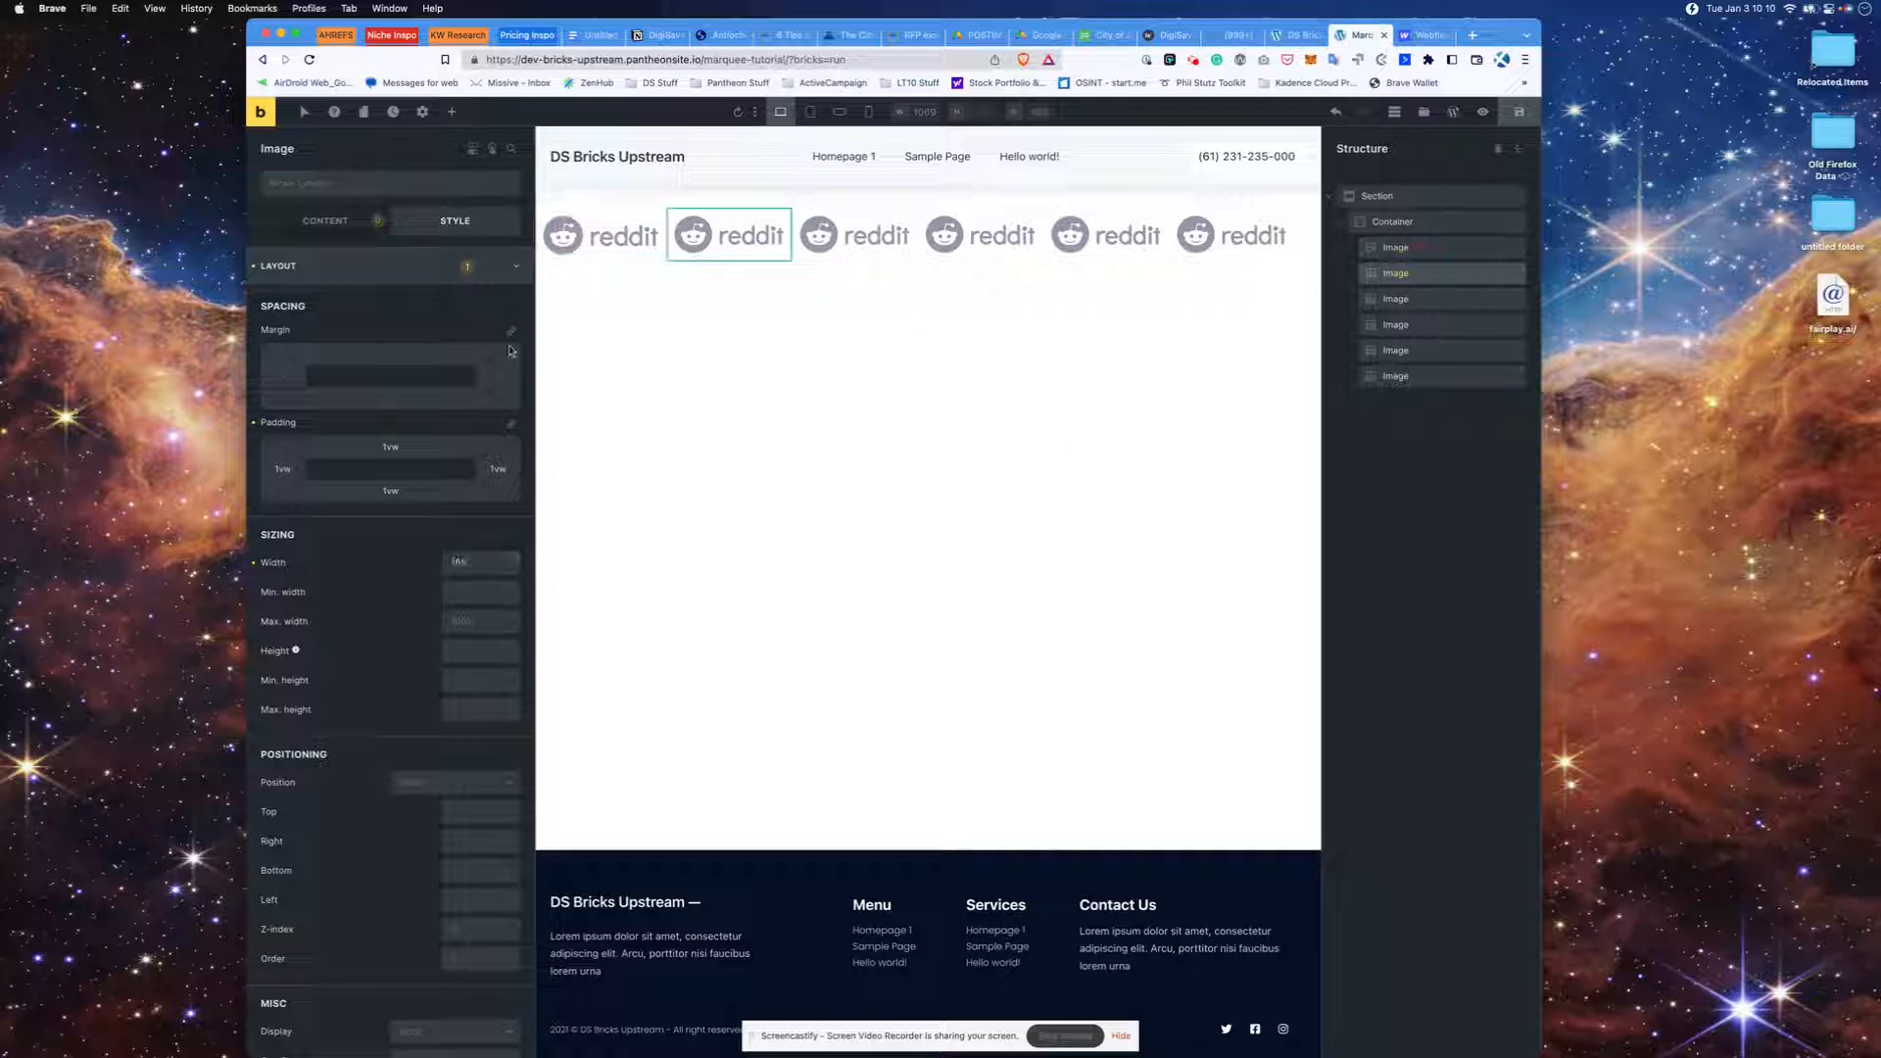
click(484, 564)
key(super+a)
key(super+v)
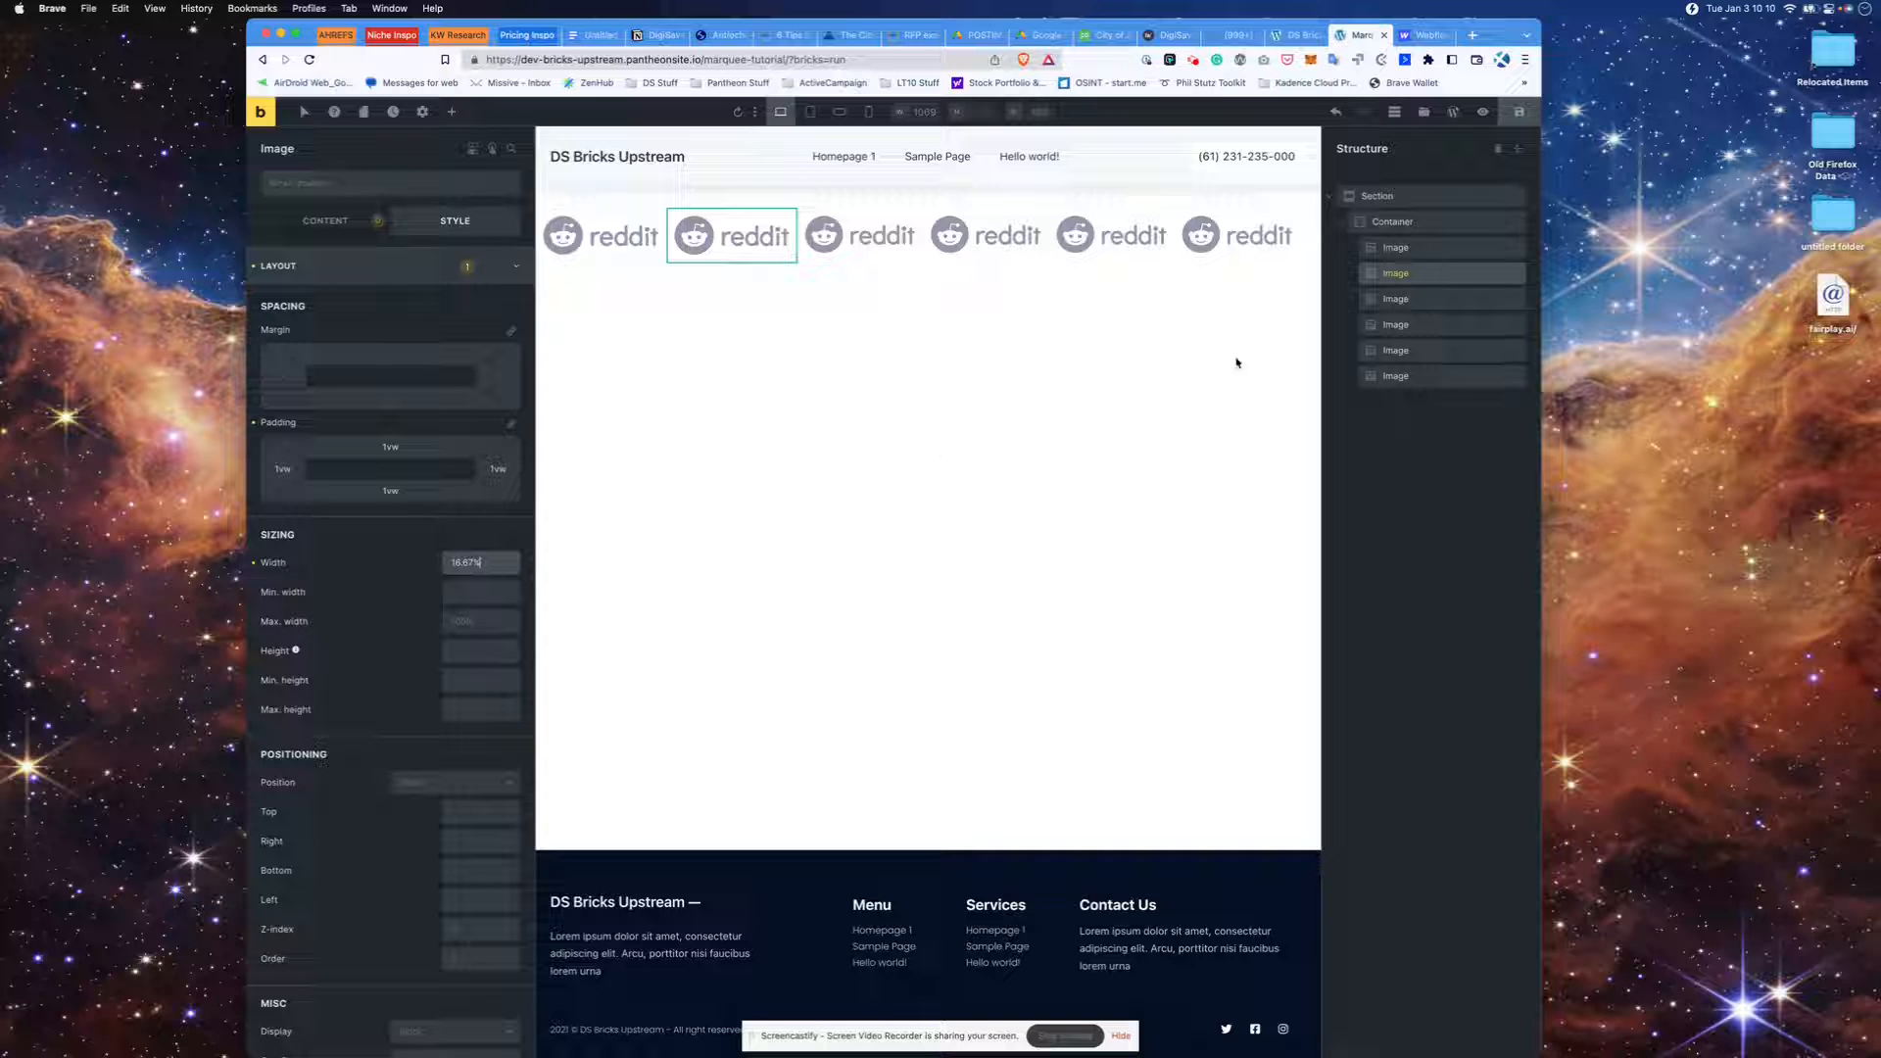
click(1404, 301)
click(484, 565)
key(super+a)
key(super+v)
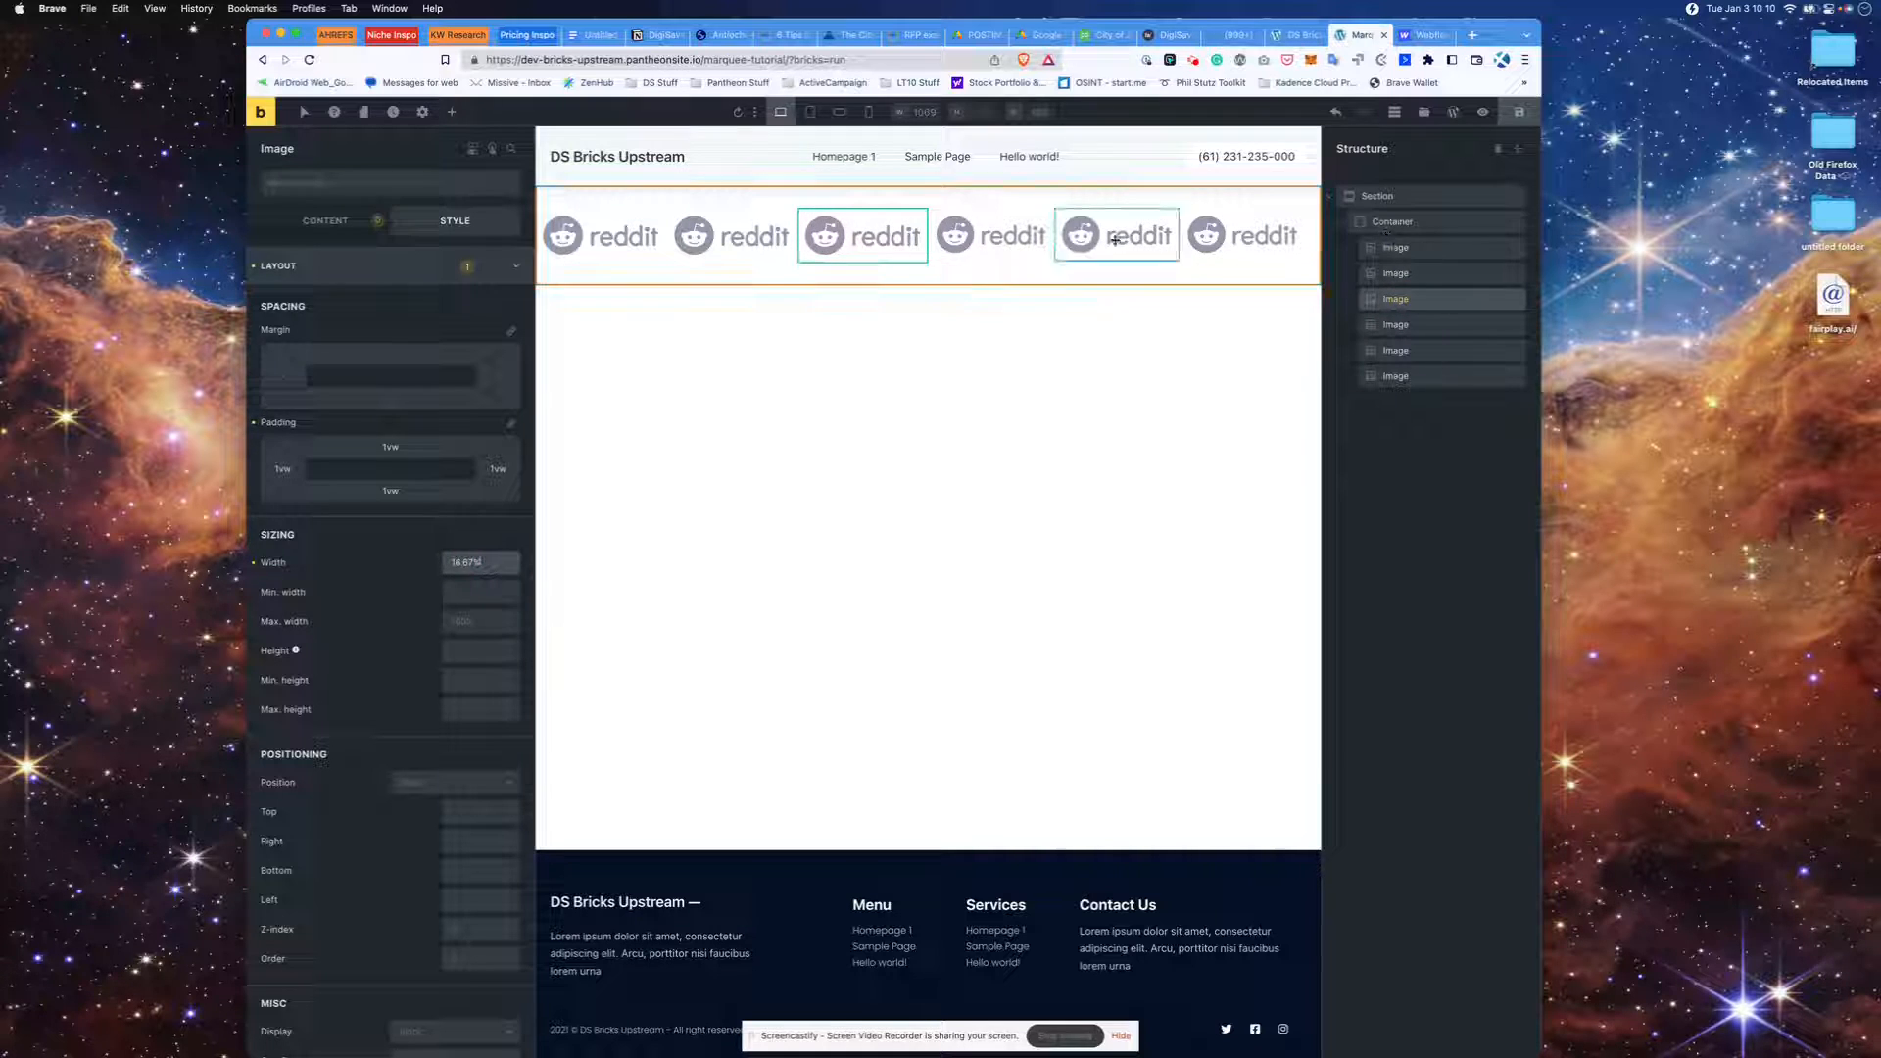
- Apply the copied 16.67% width to the fourth, fifth and sixth images
click(984, 239)
click(488, 563)
key(super+a)
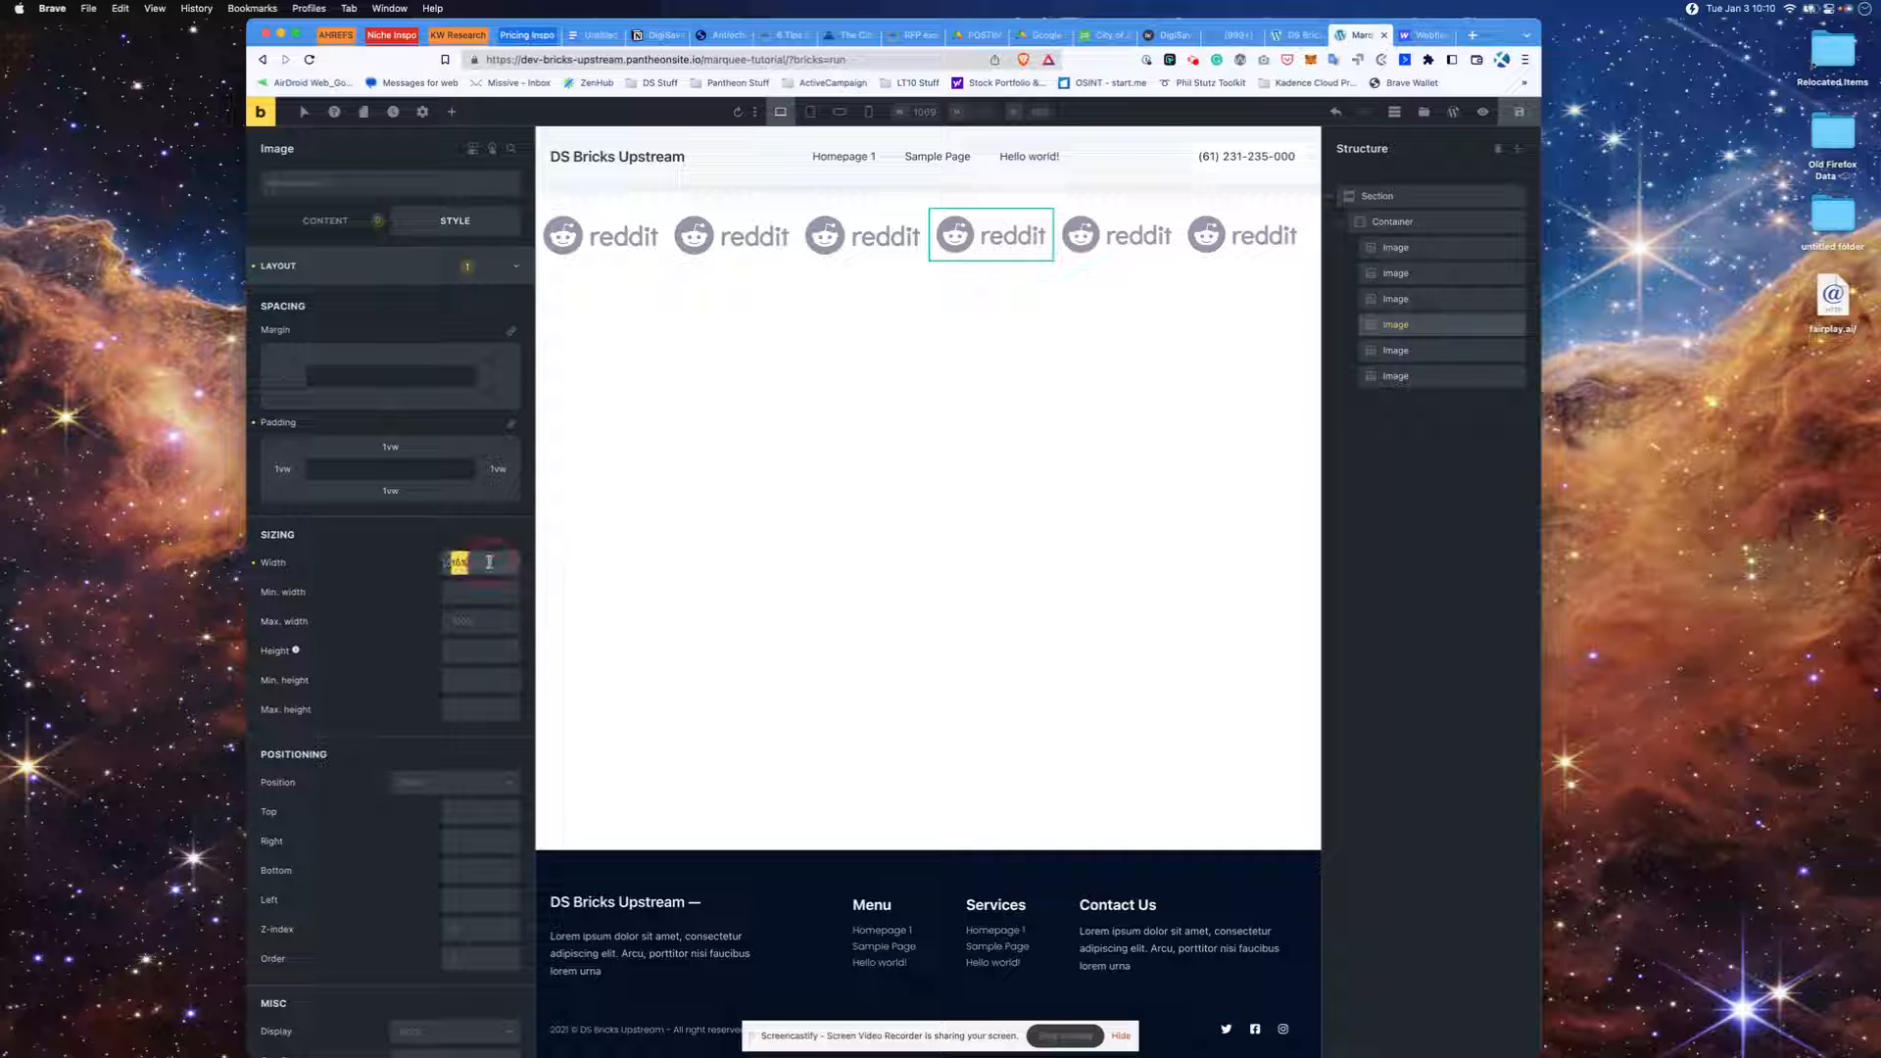
key(super+v)
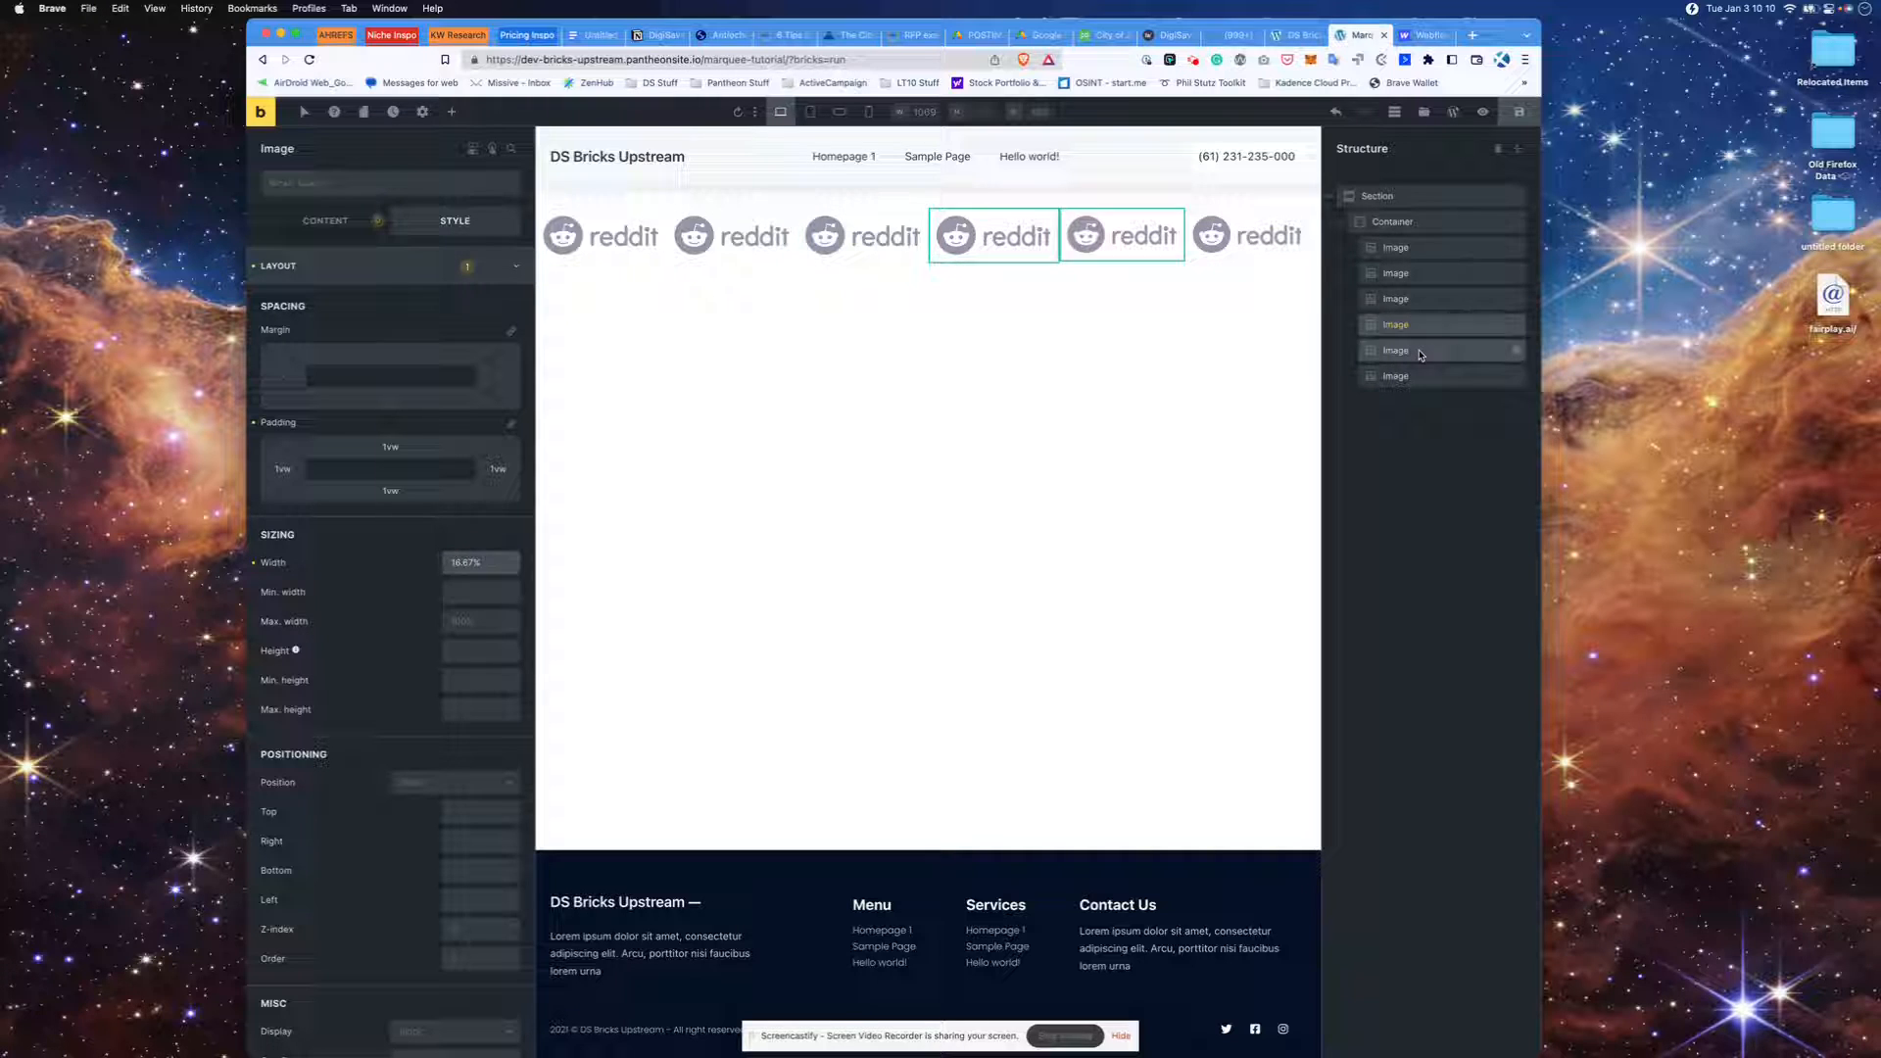
click(1420, 352)
click(488, 561)
key(super+a)
key(super+v)
click(1396, 375)
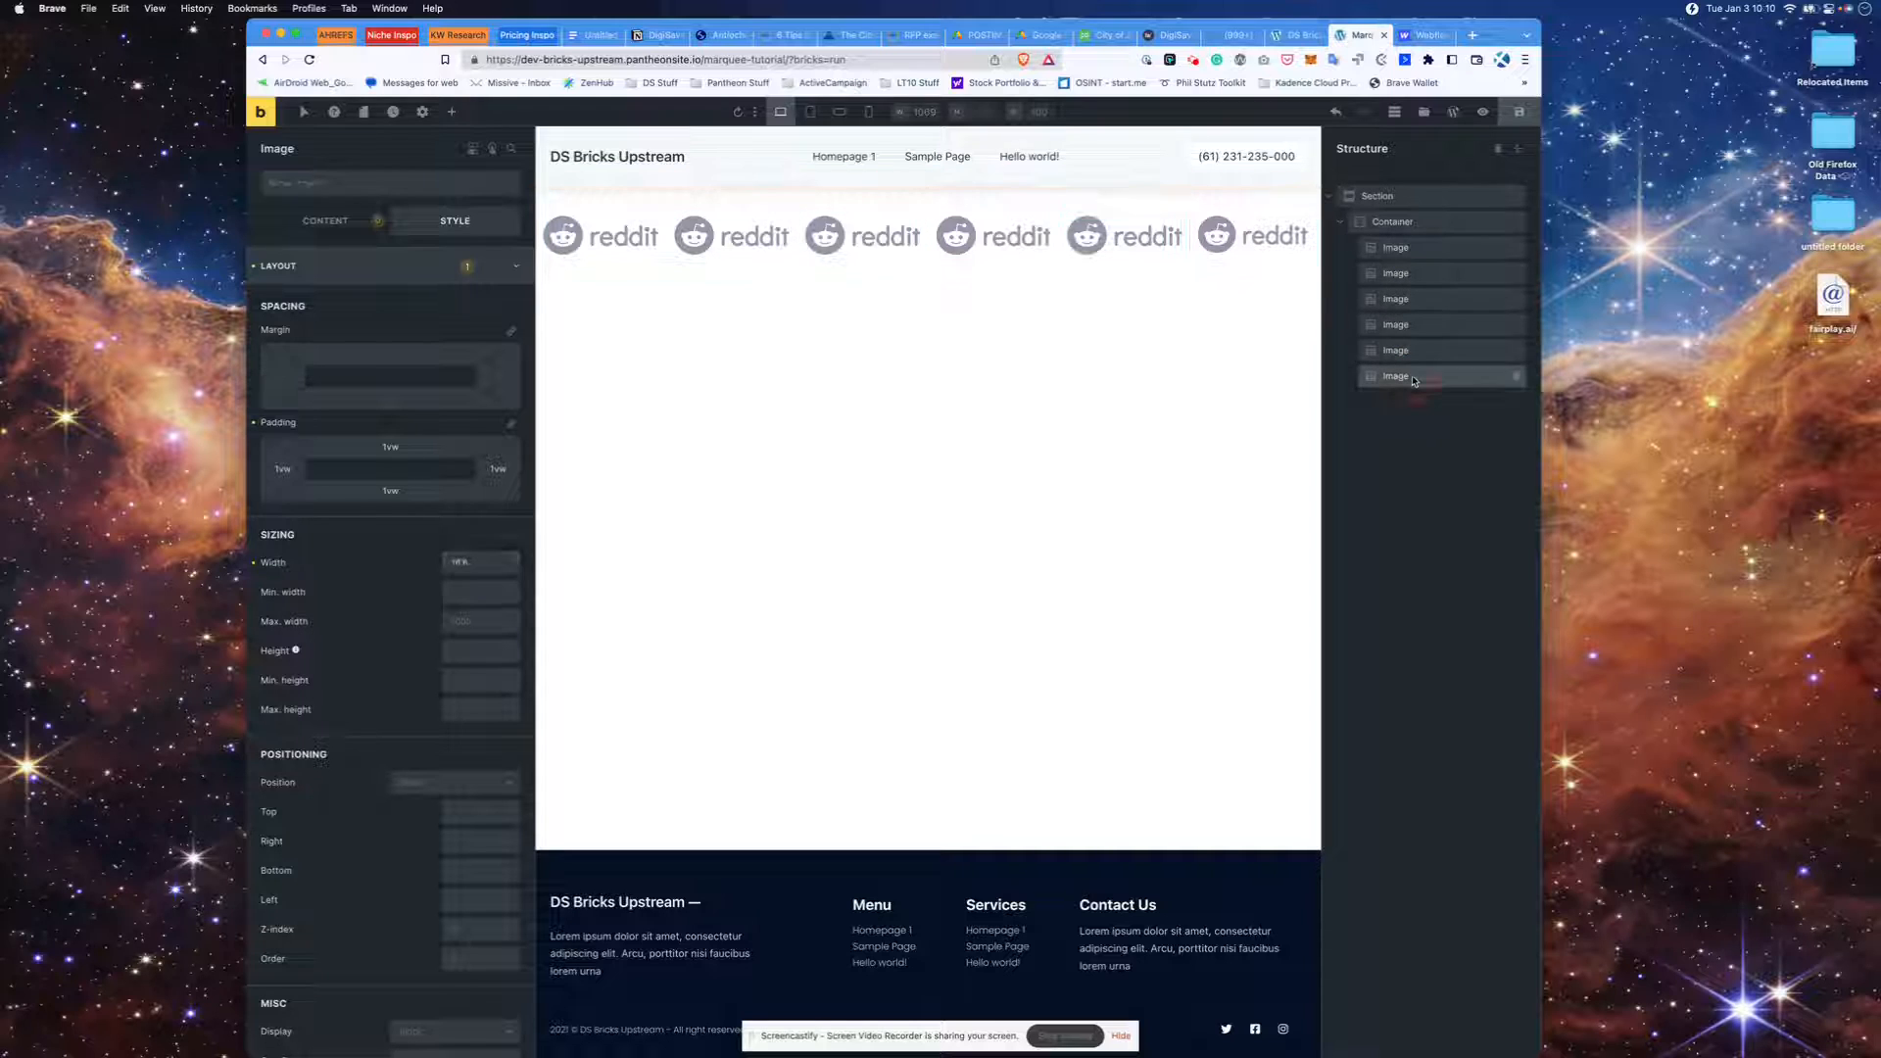
click(477, 562)
key(super+a)
key(super+v)
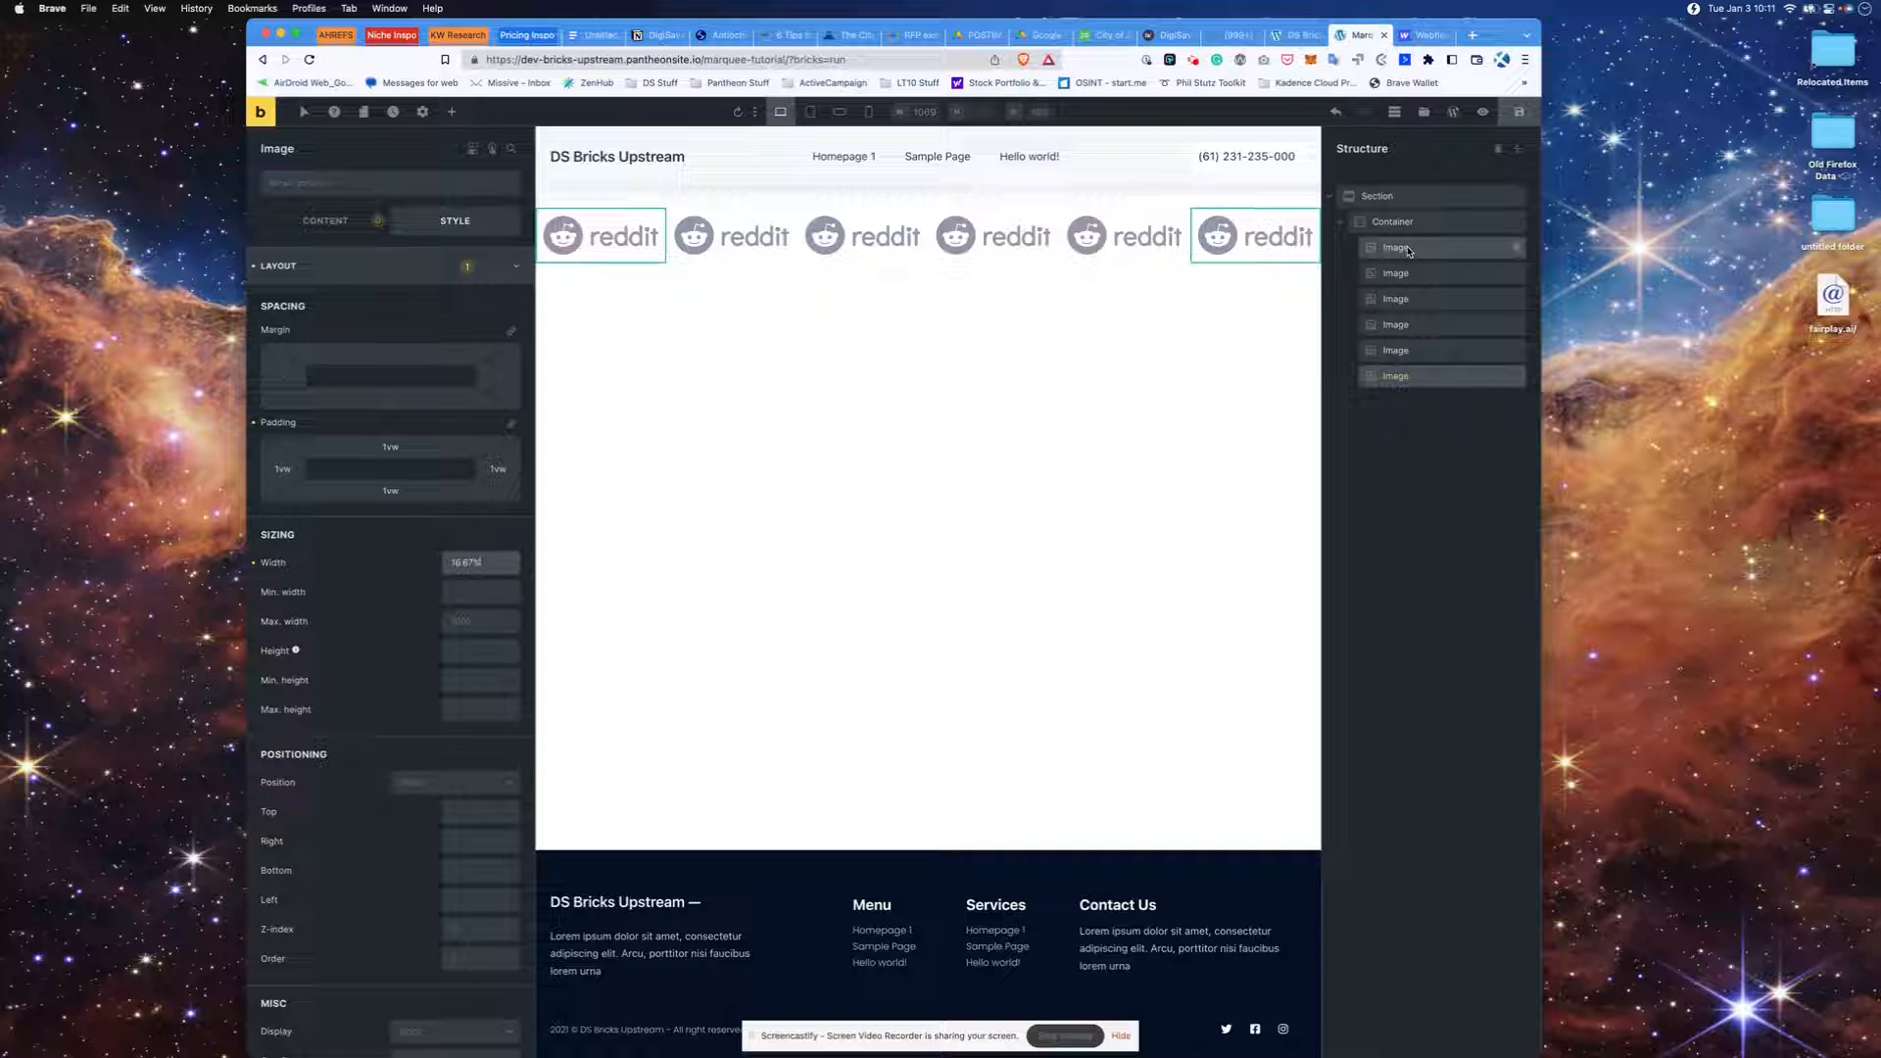
- Replace the second image with the Asana logo from the media library
click(1427, 276)
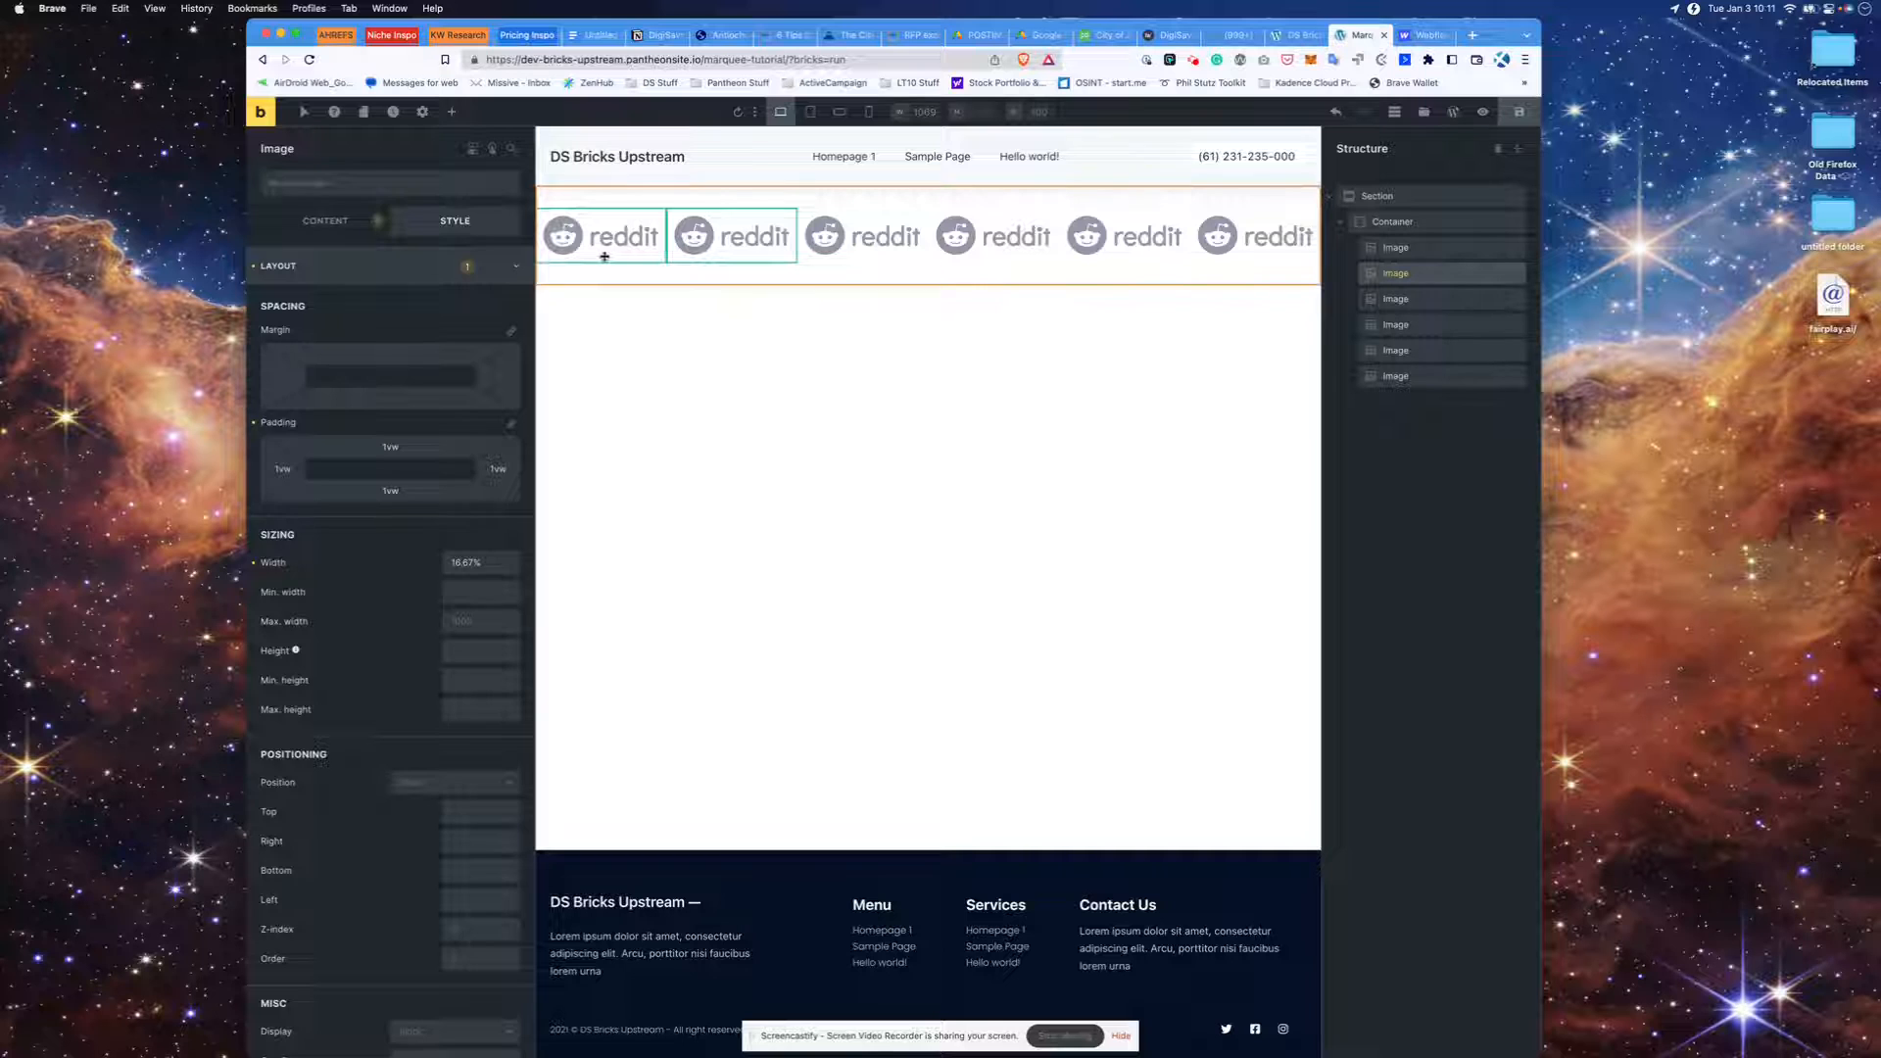
click(327, 222)
click(277, 265)
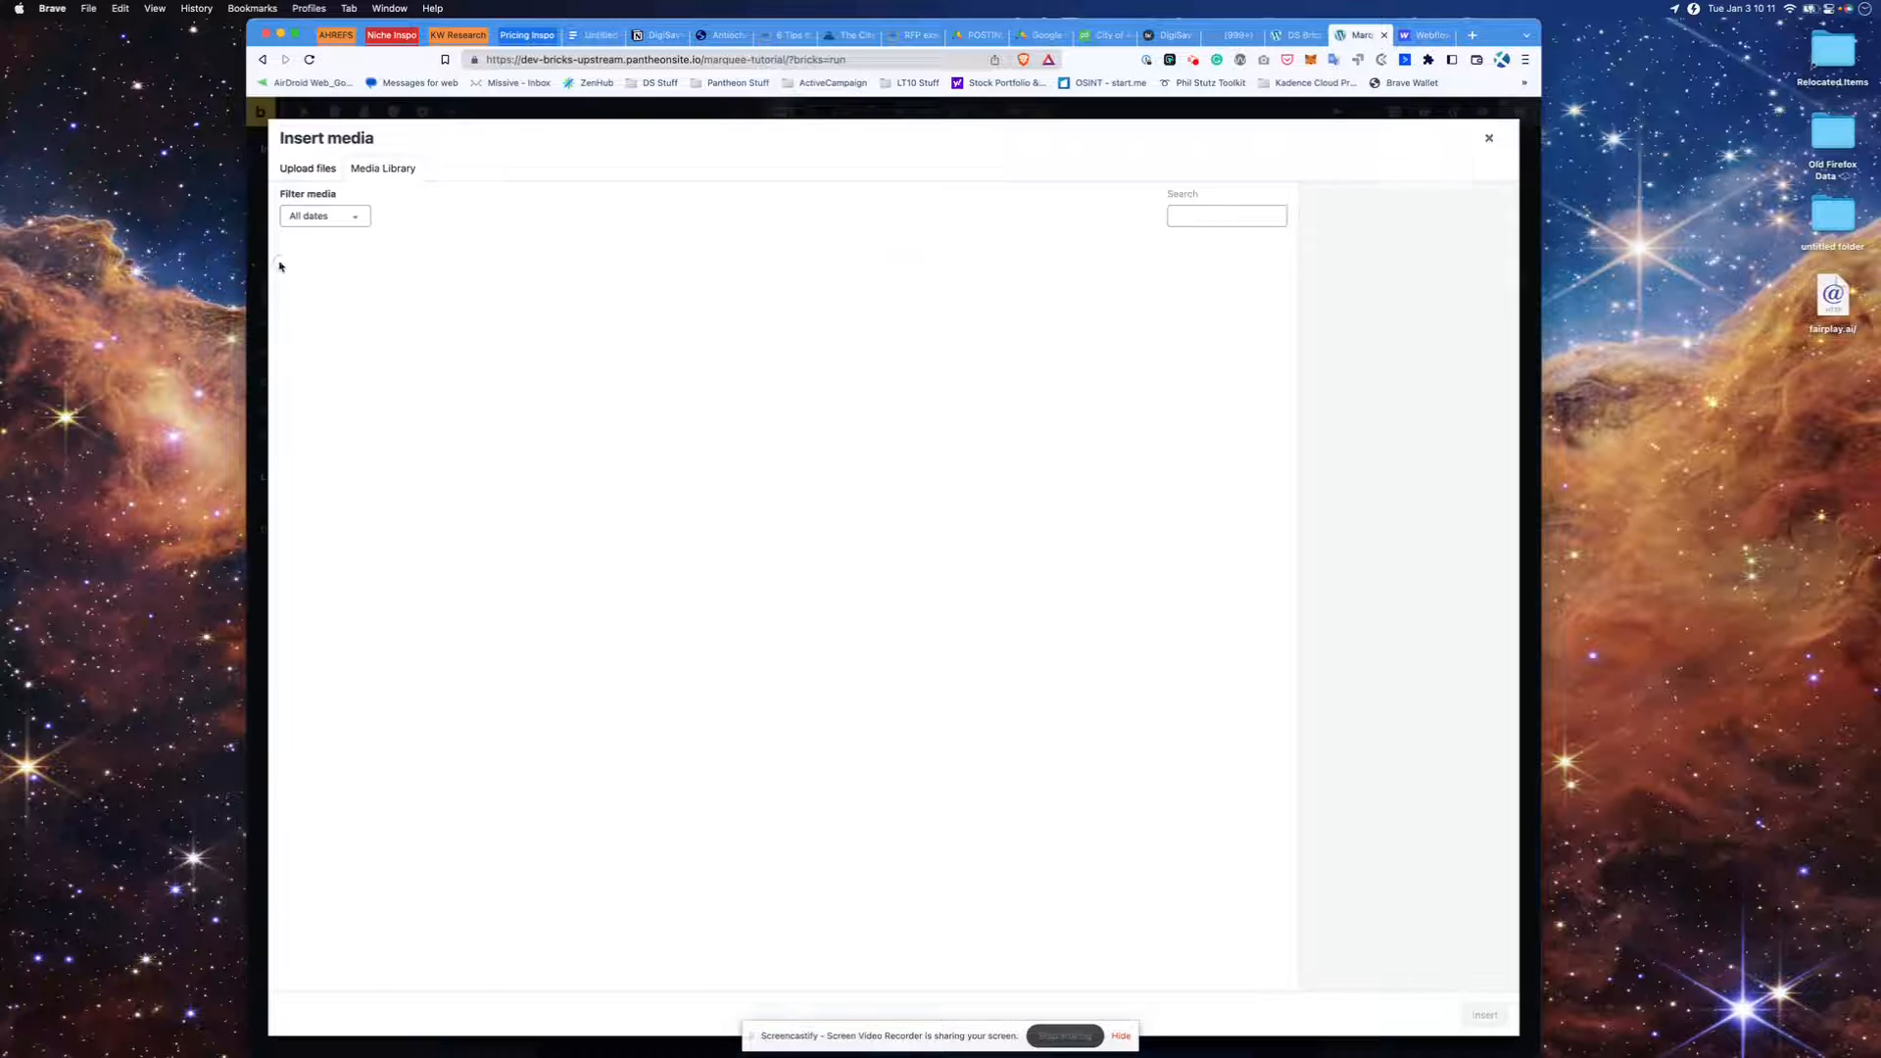
click(795, 660)
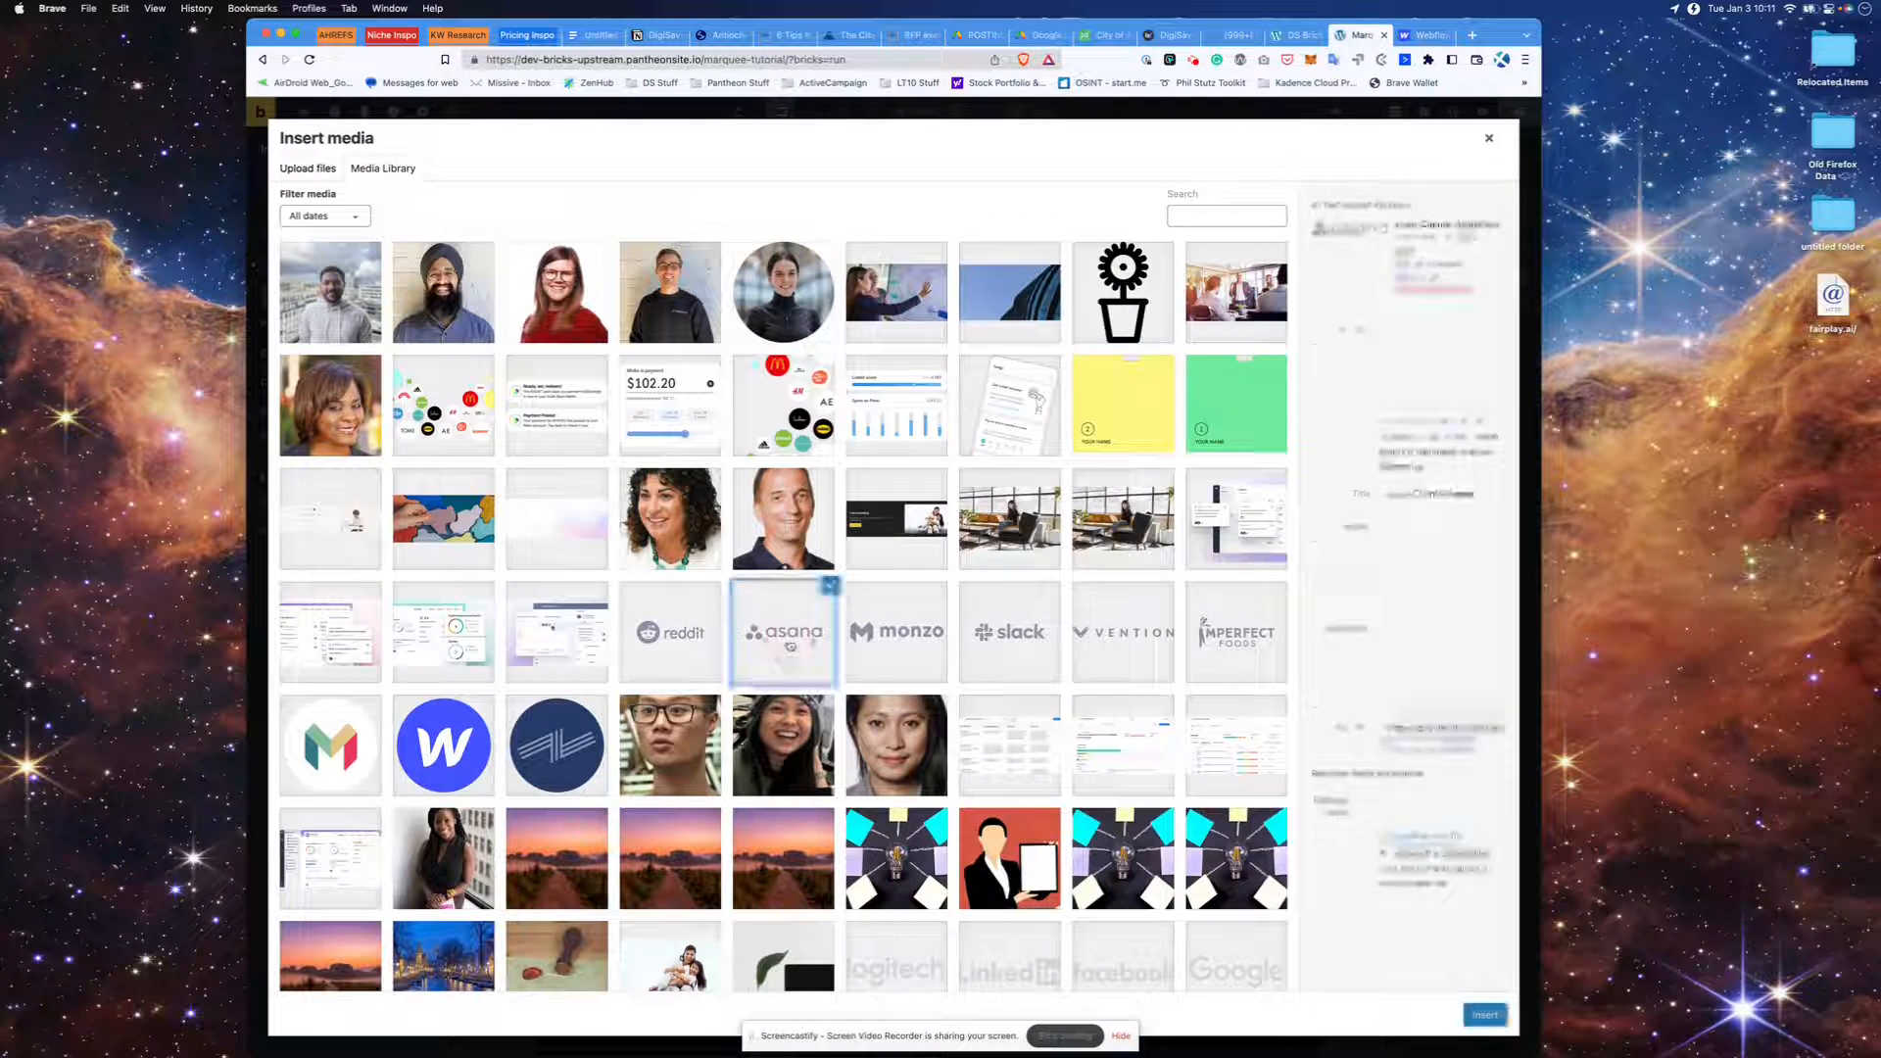
click(1483, 1016)
- Replace the third image with the Monzo logo from the media library
click(875, 243)
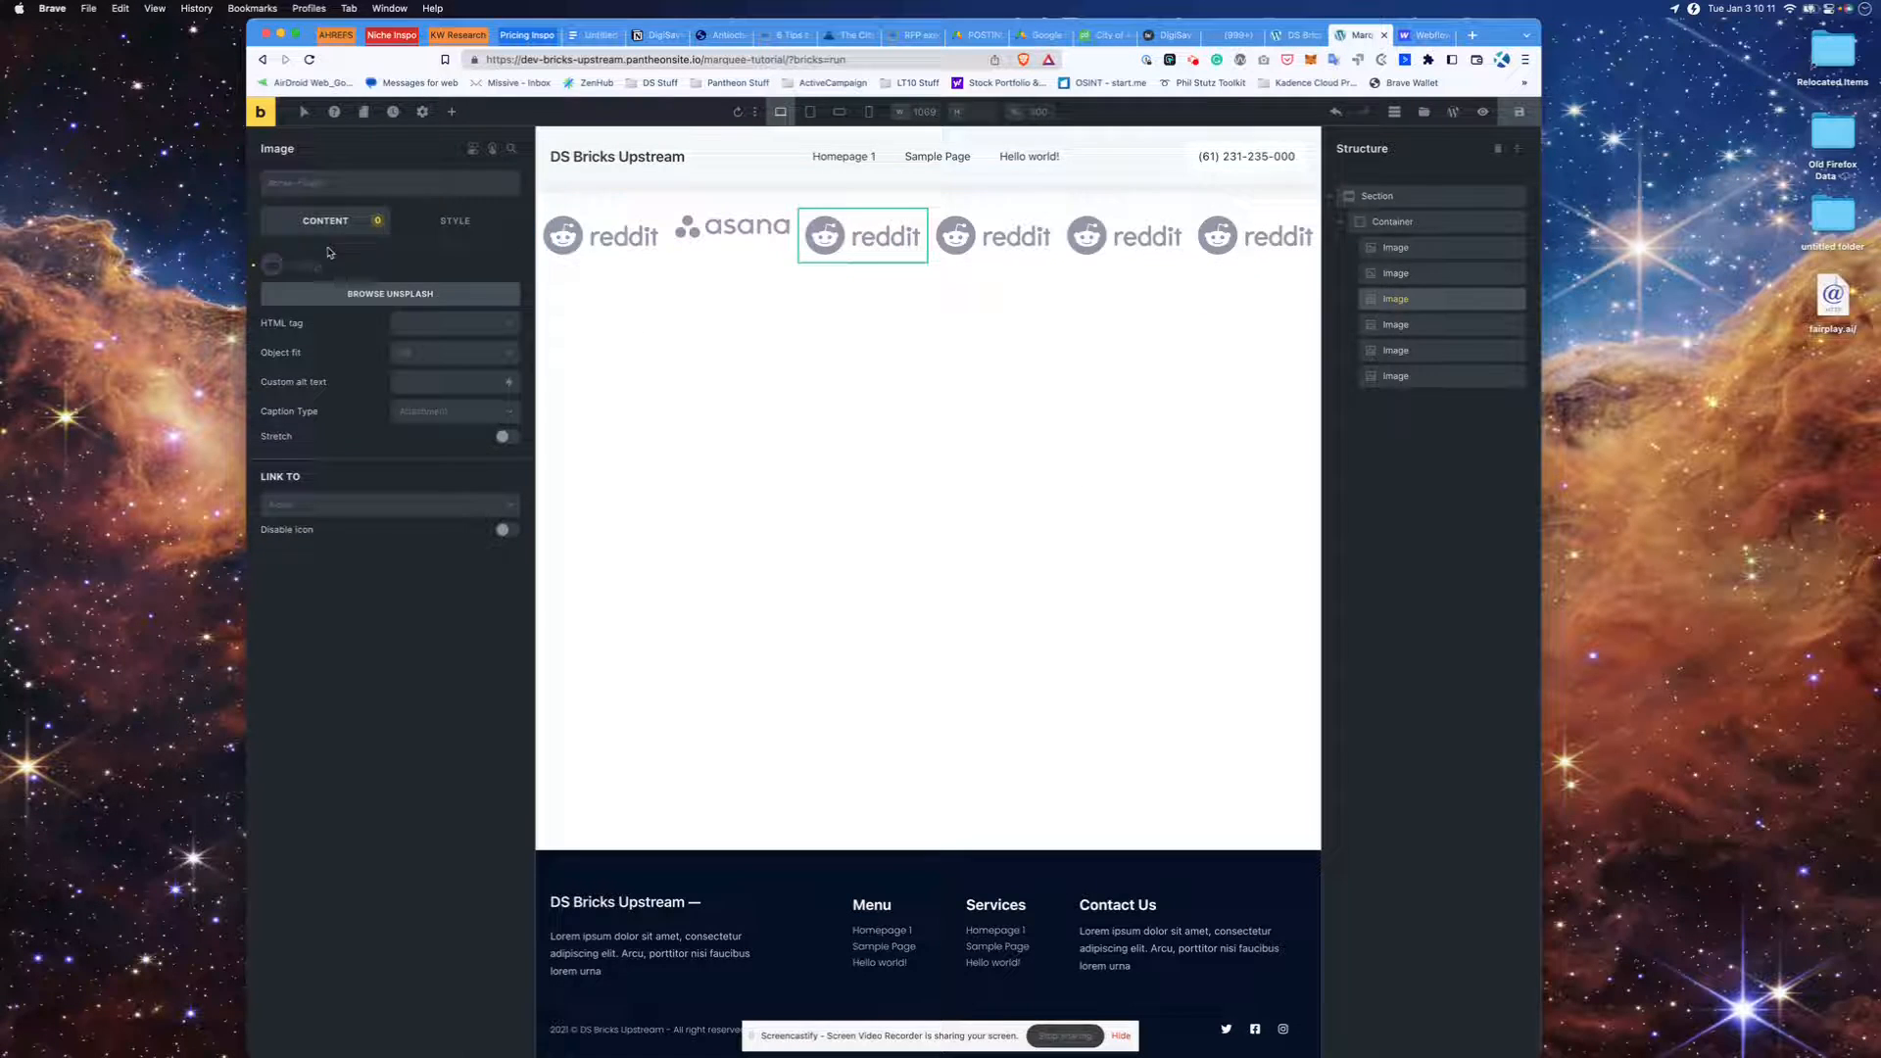
click(279, 264)
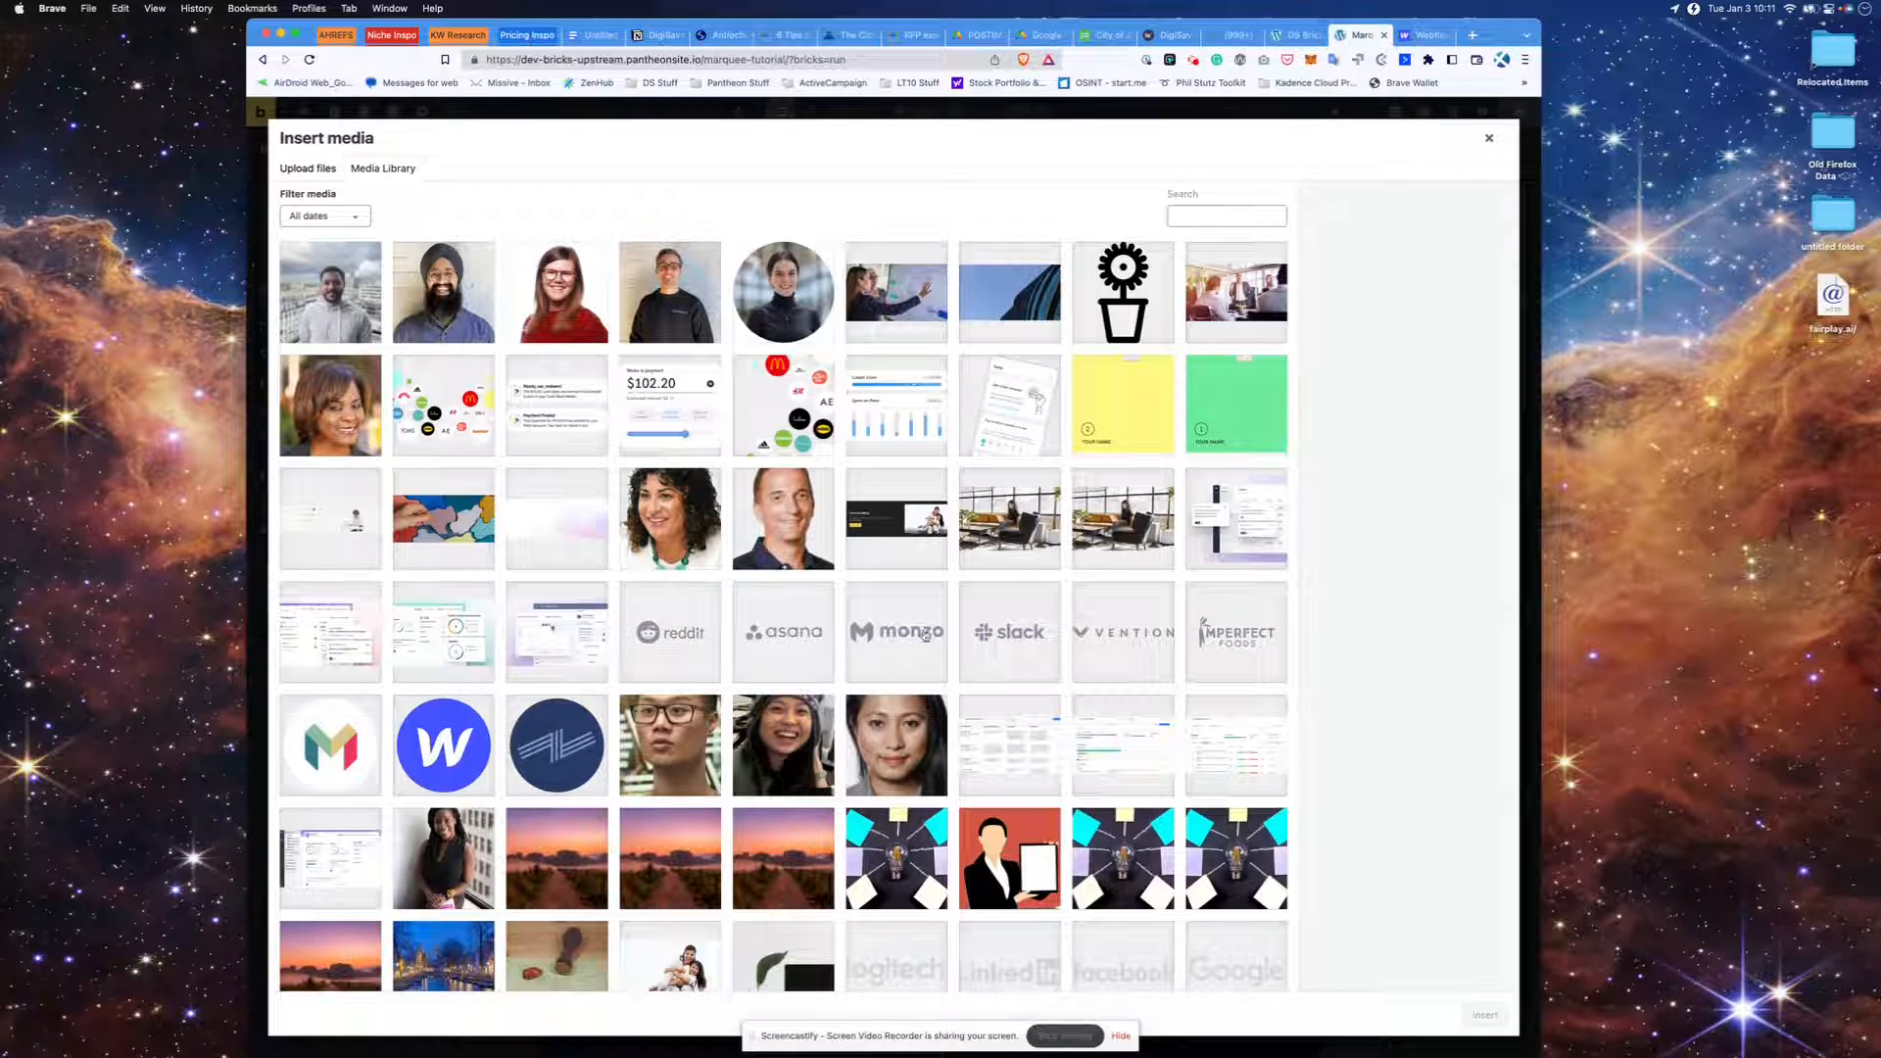
click(920, 634)
click(1482, 1016)
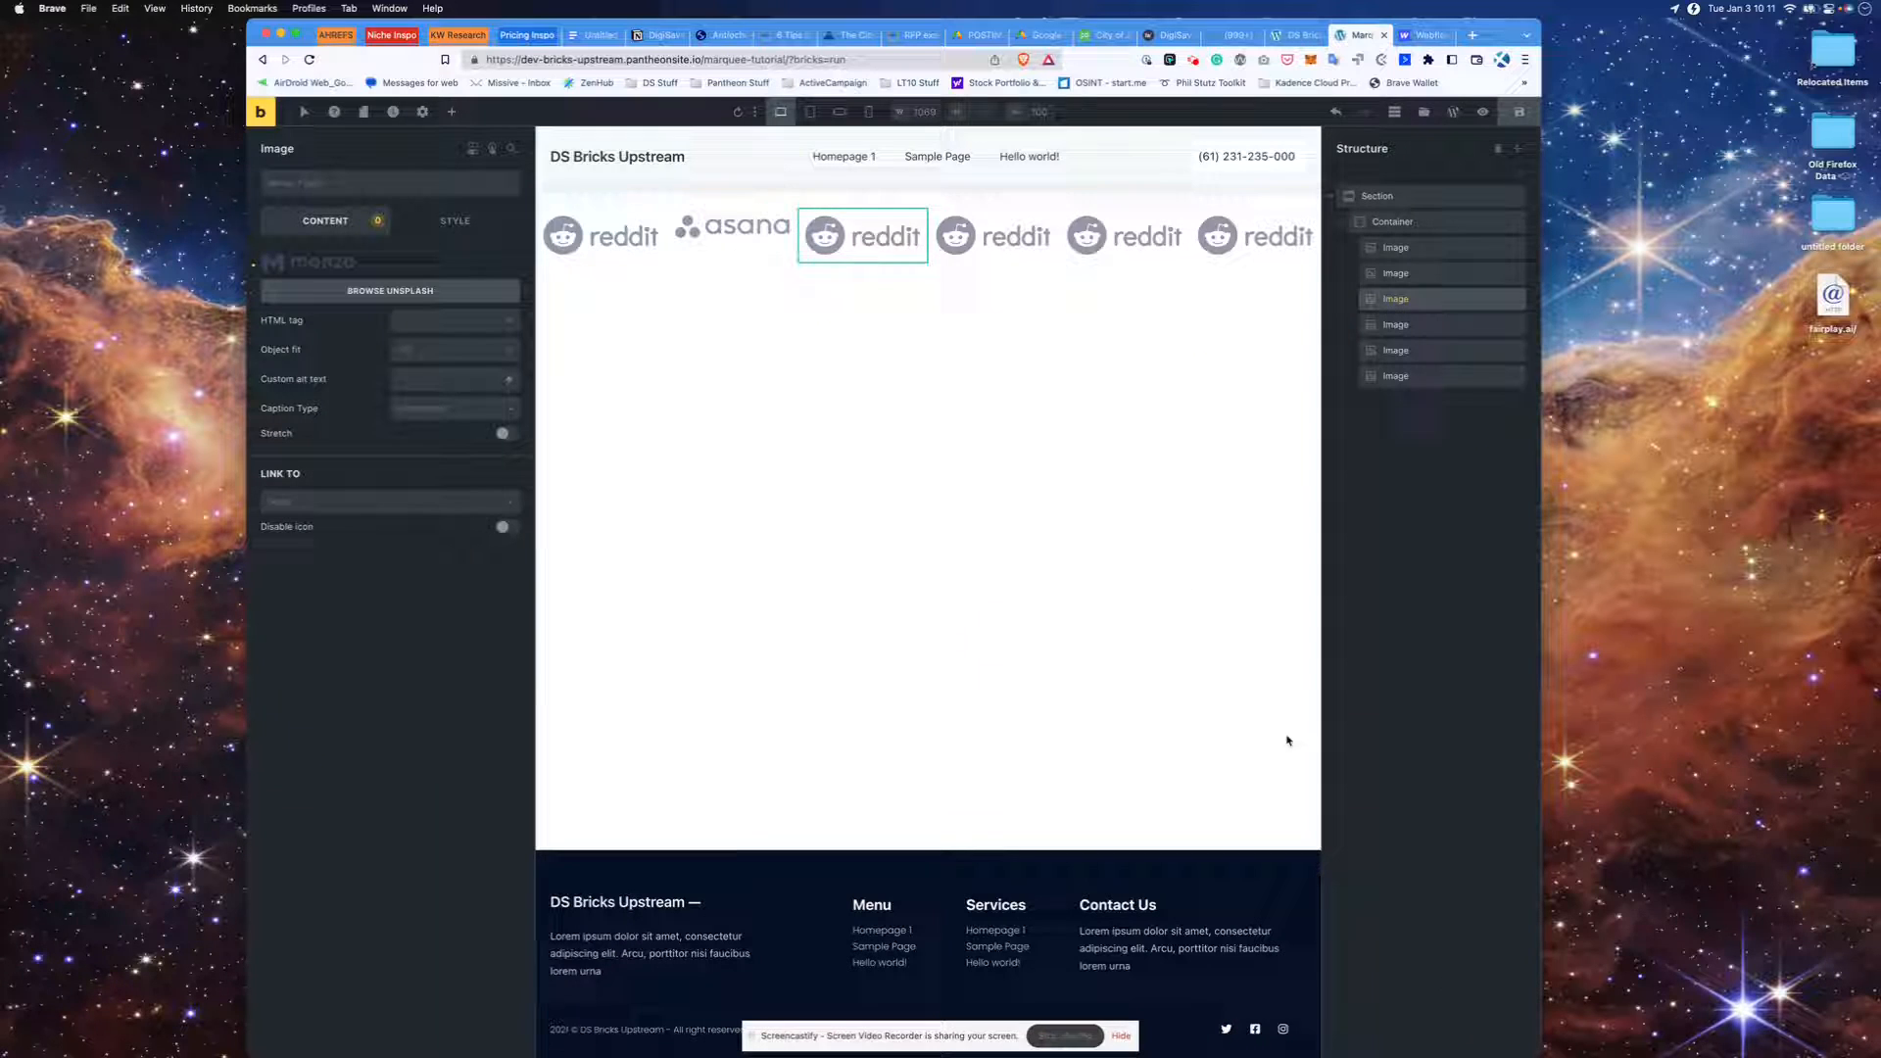
- Replace the fourth image with the Slack logo from the media library
click(983, 240)
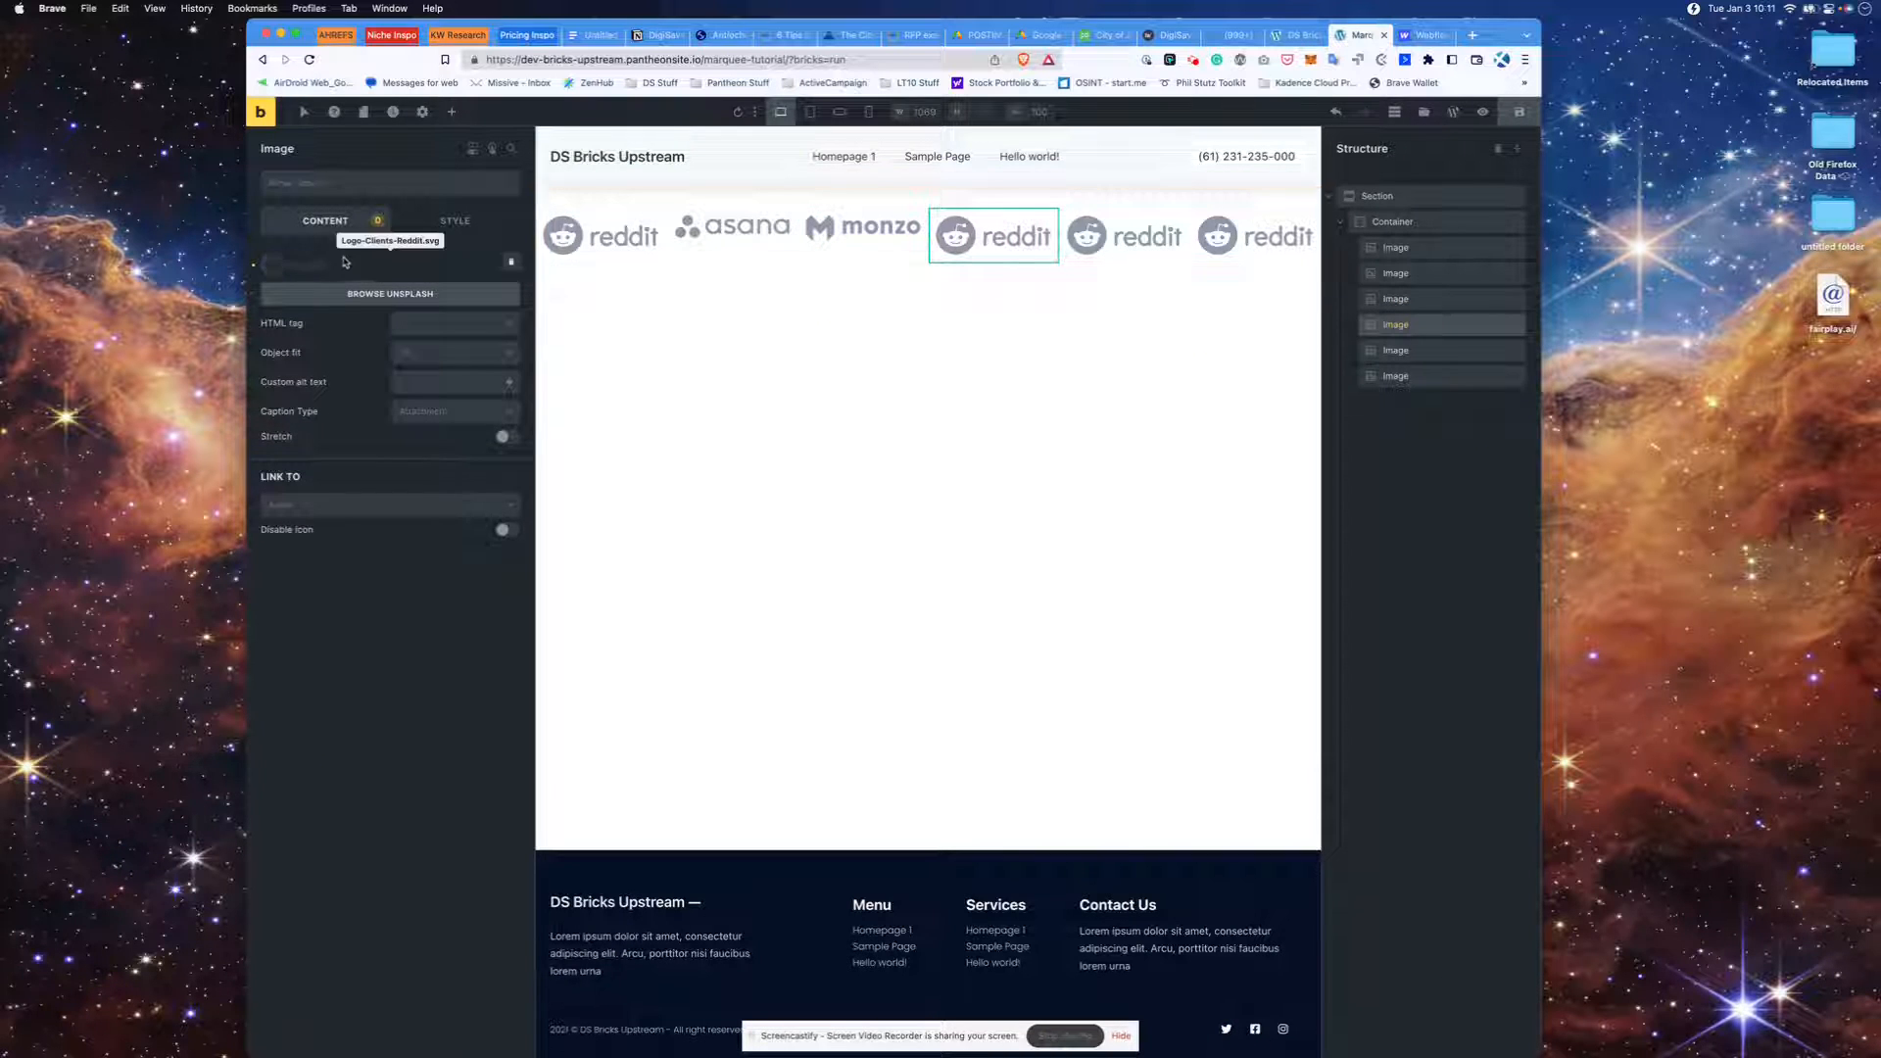
click(314, 268)
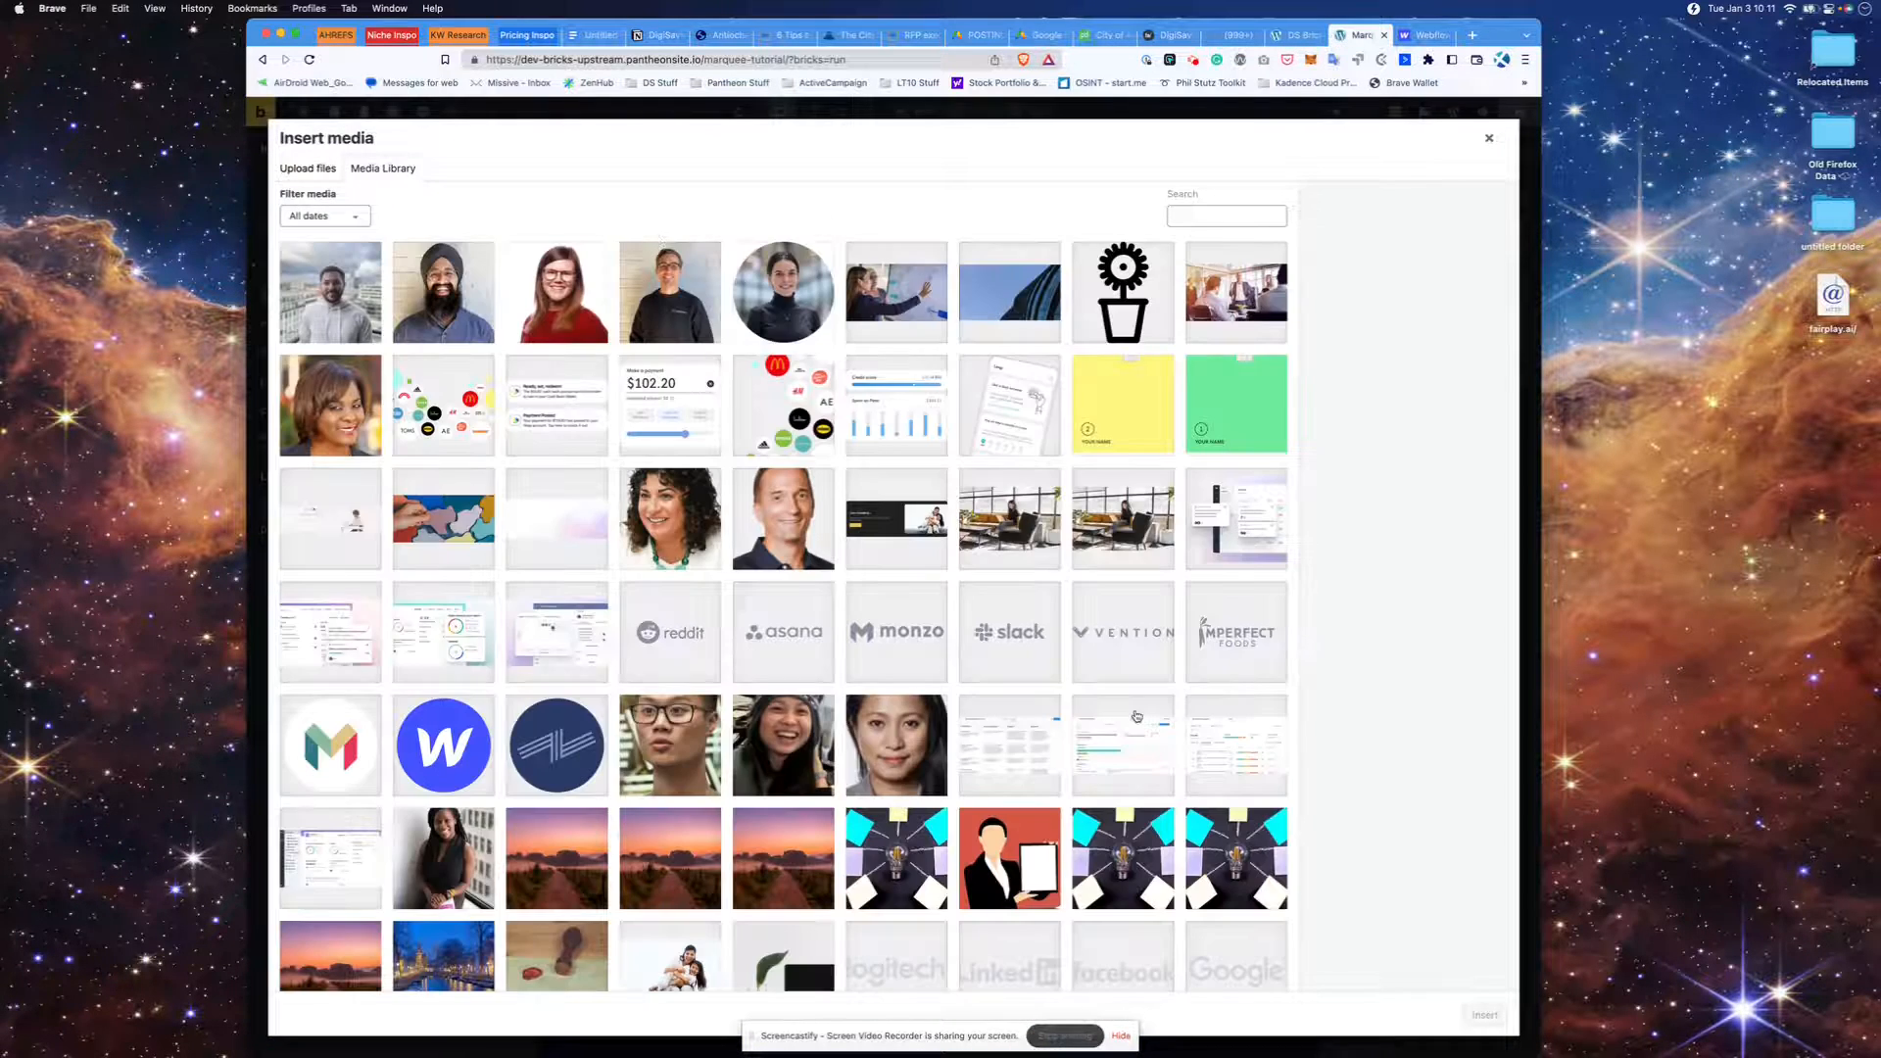
click(1028, 628)
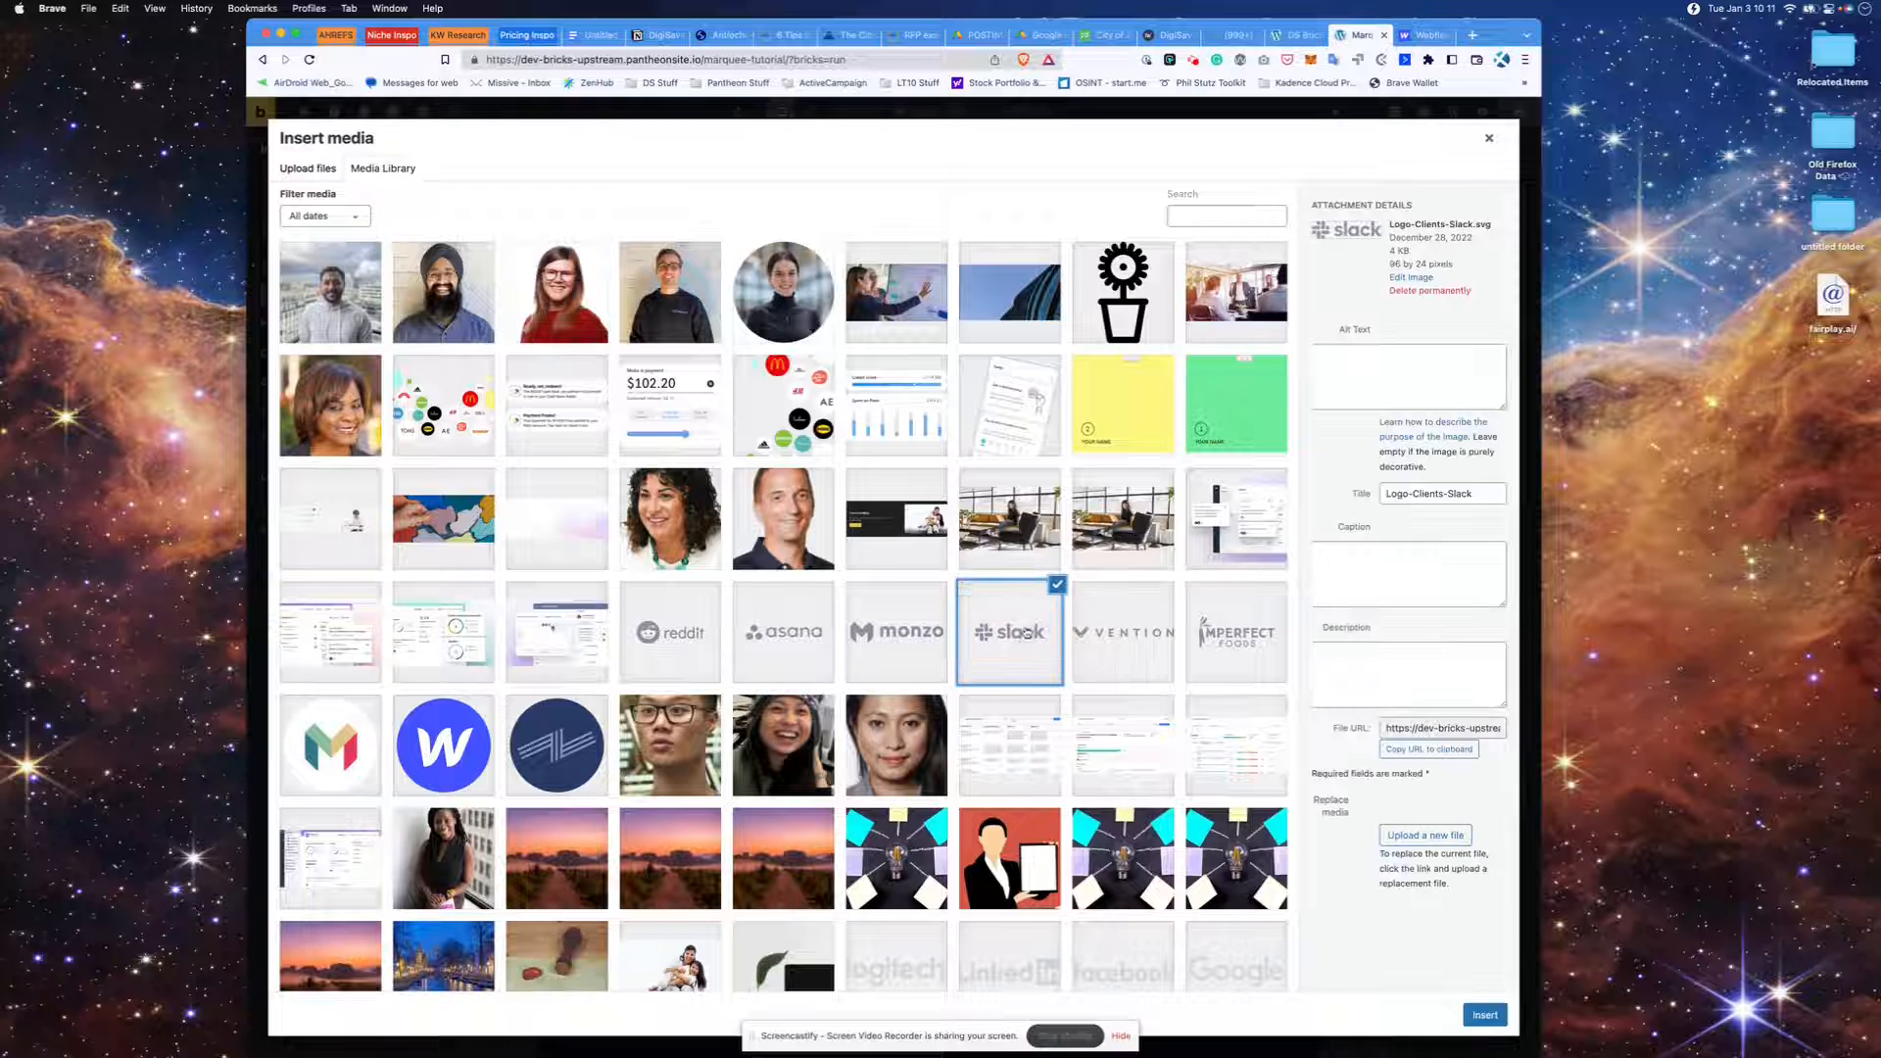
click(1486, 1016)
- Replace the fifth image with the Vention logo from the media library
click(1113, 240)
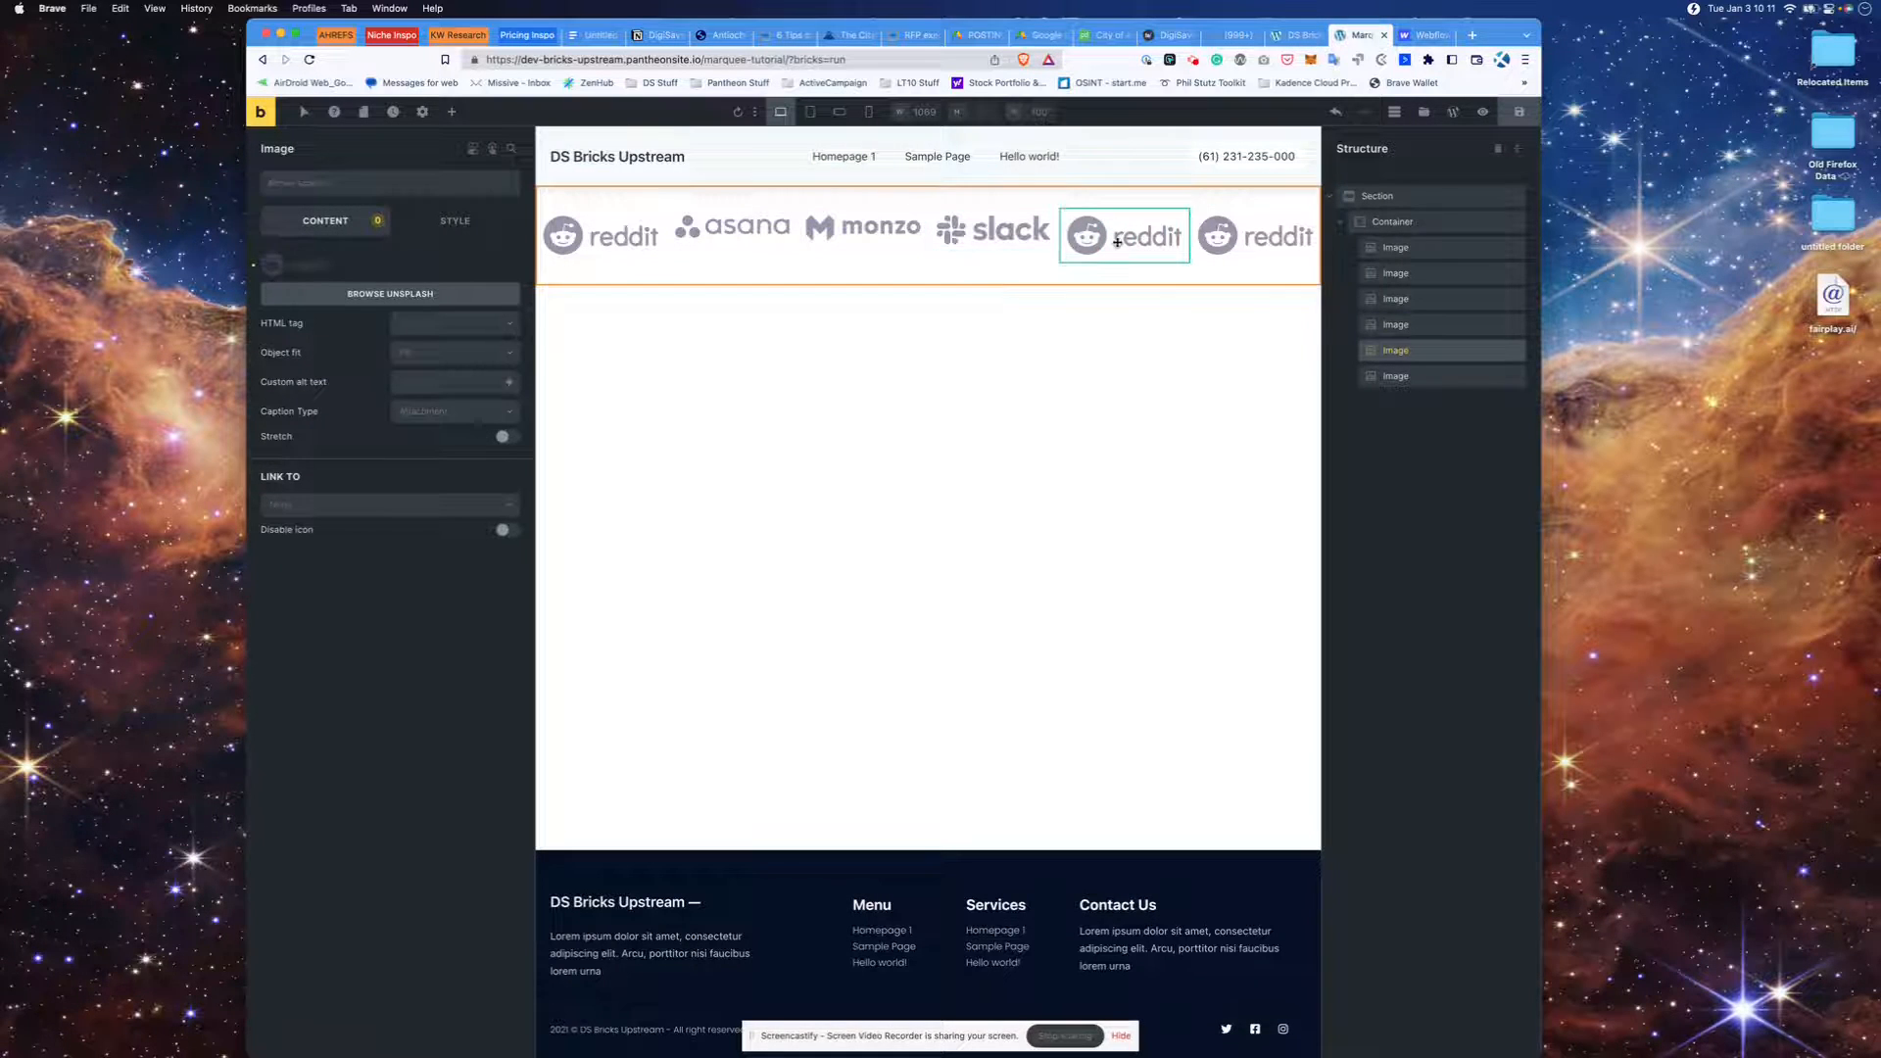
click(306, 271)
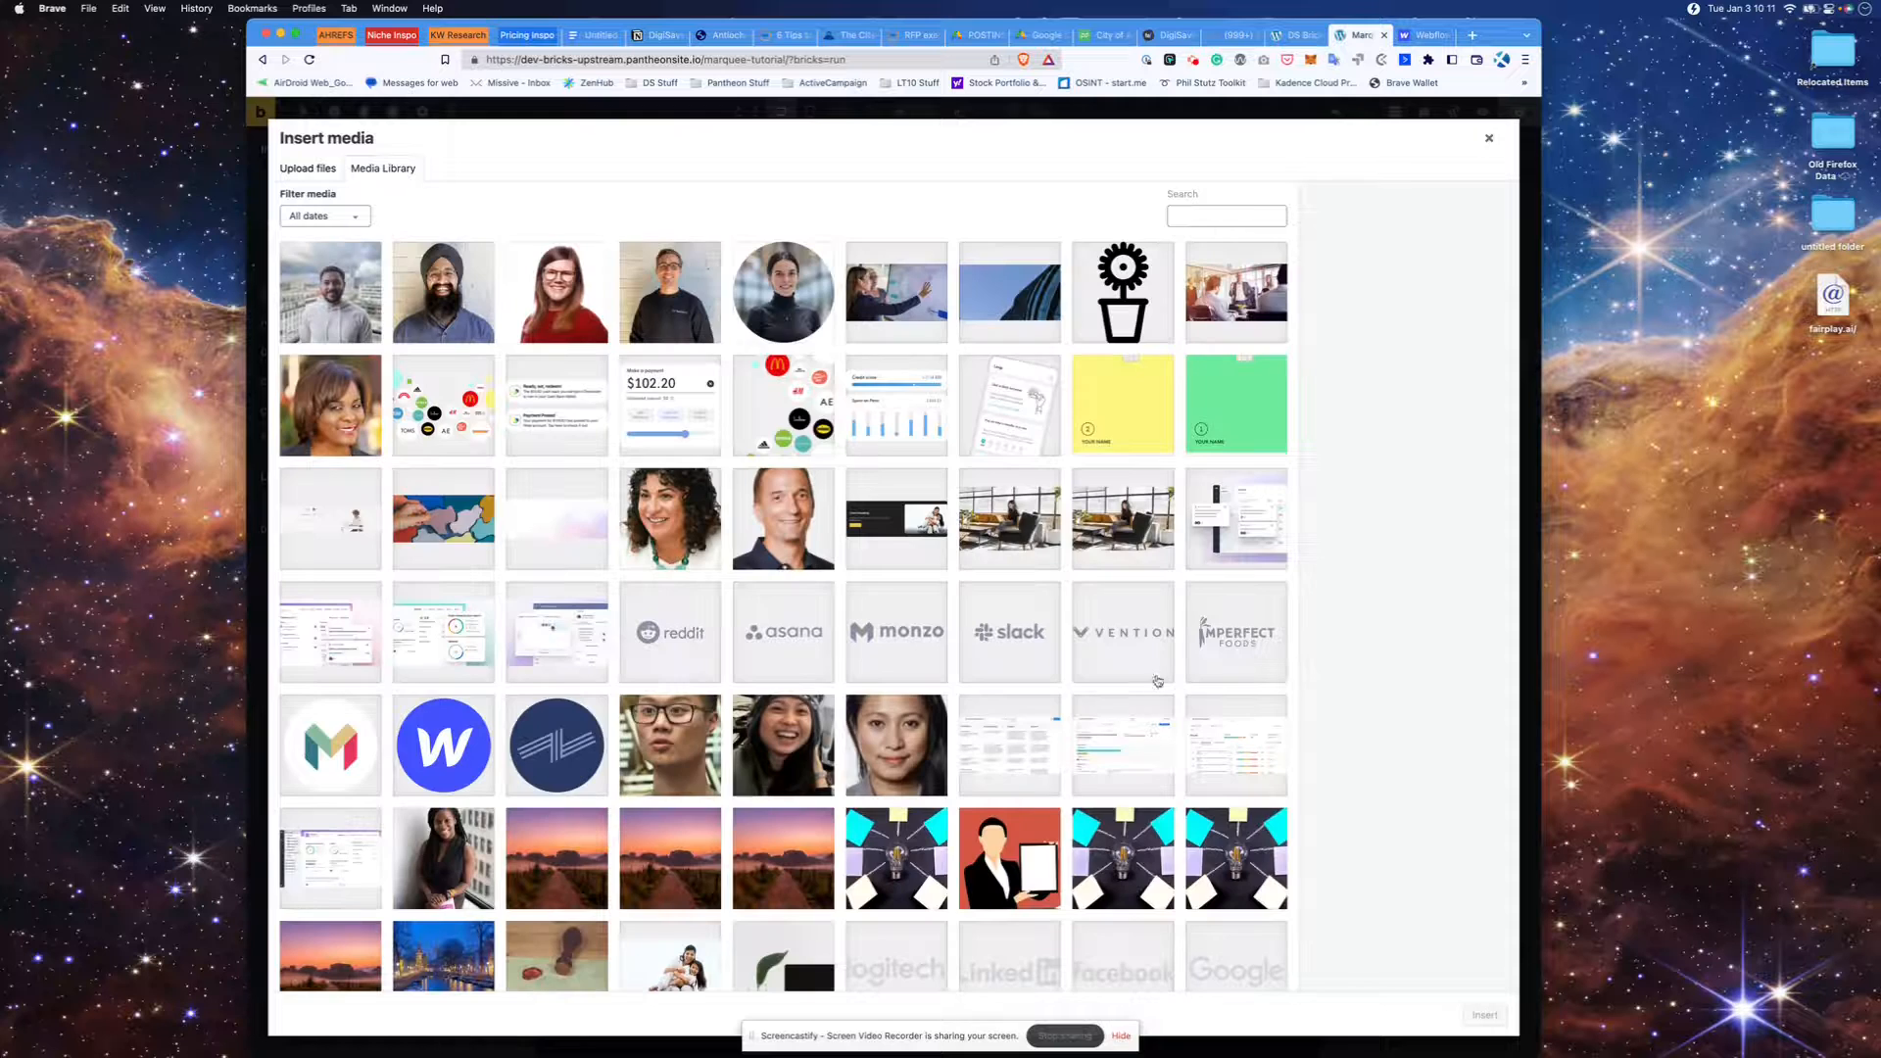
click(1118, 637)
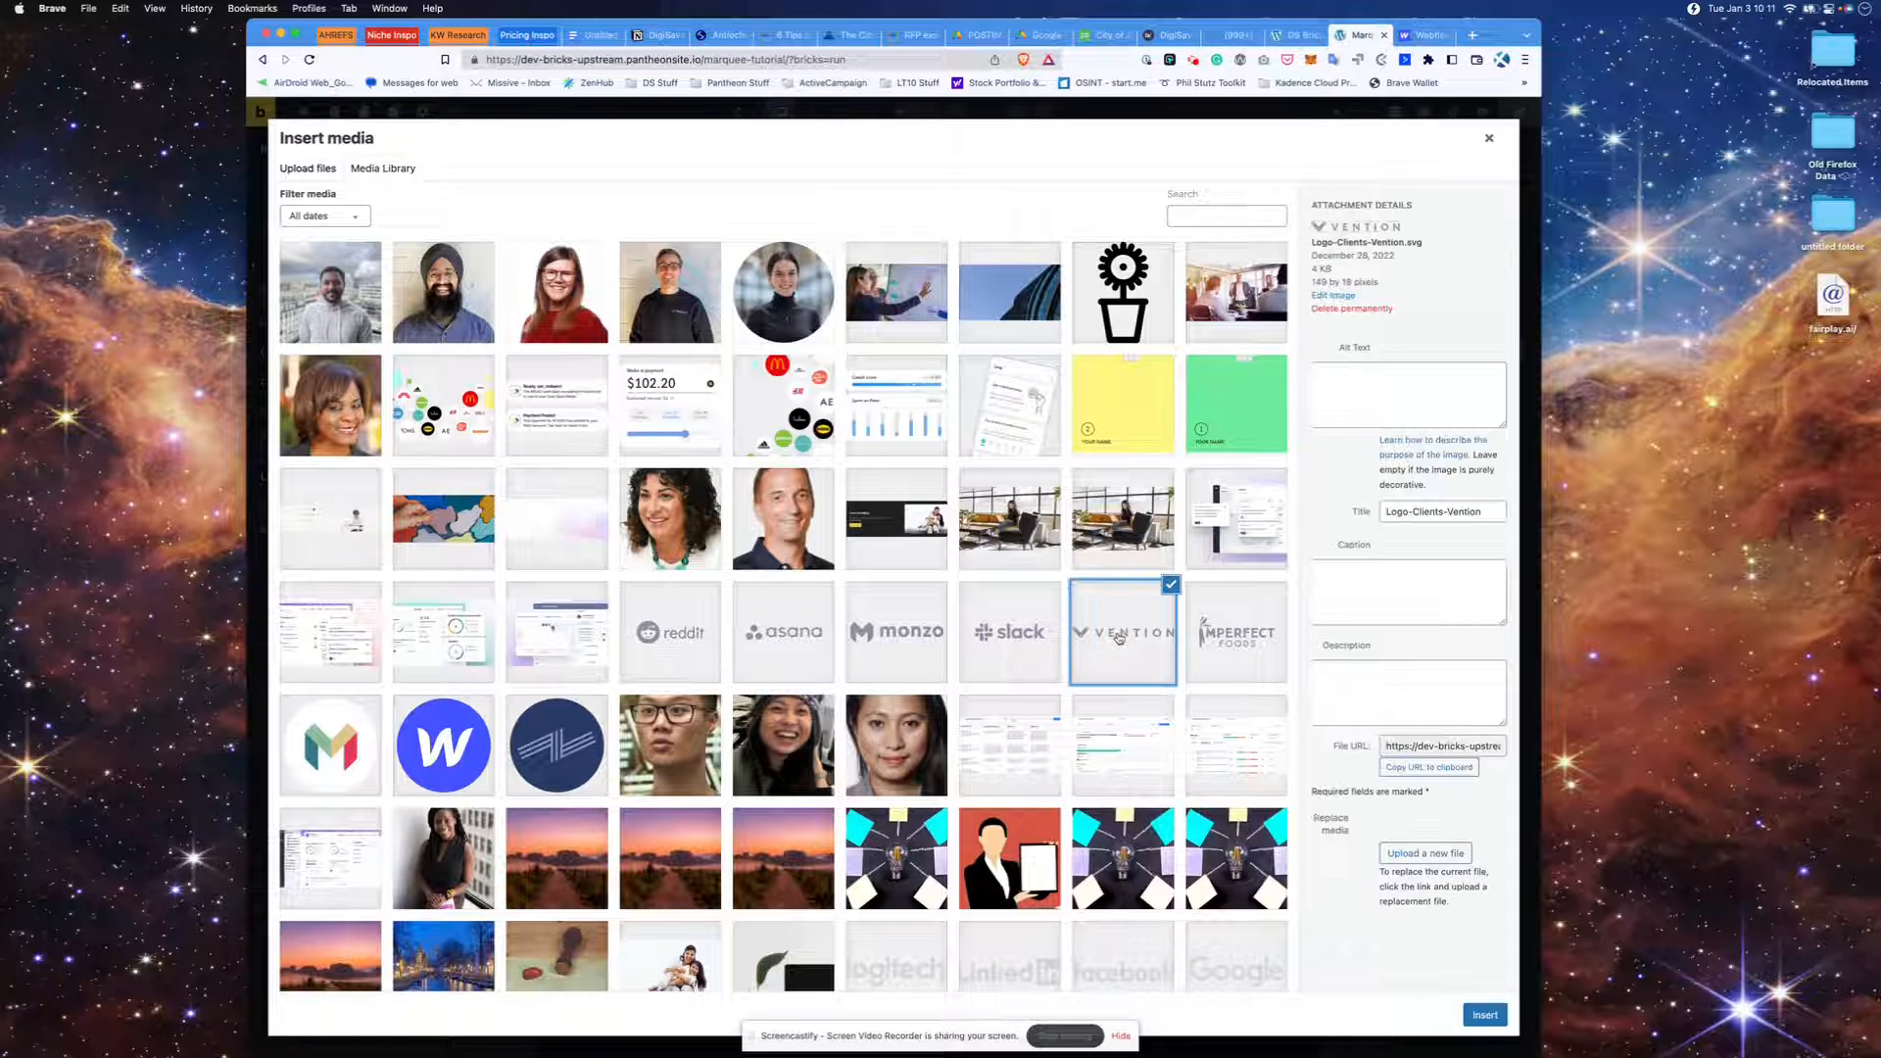
click(1485, 1015)
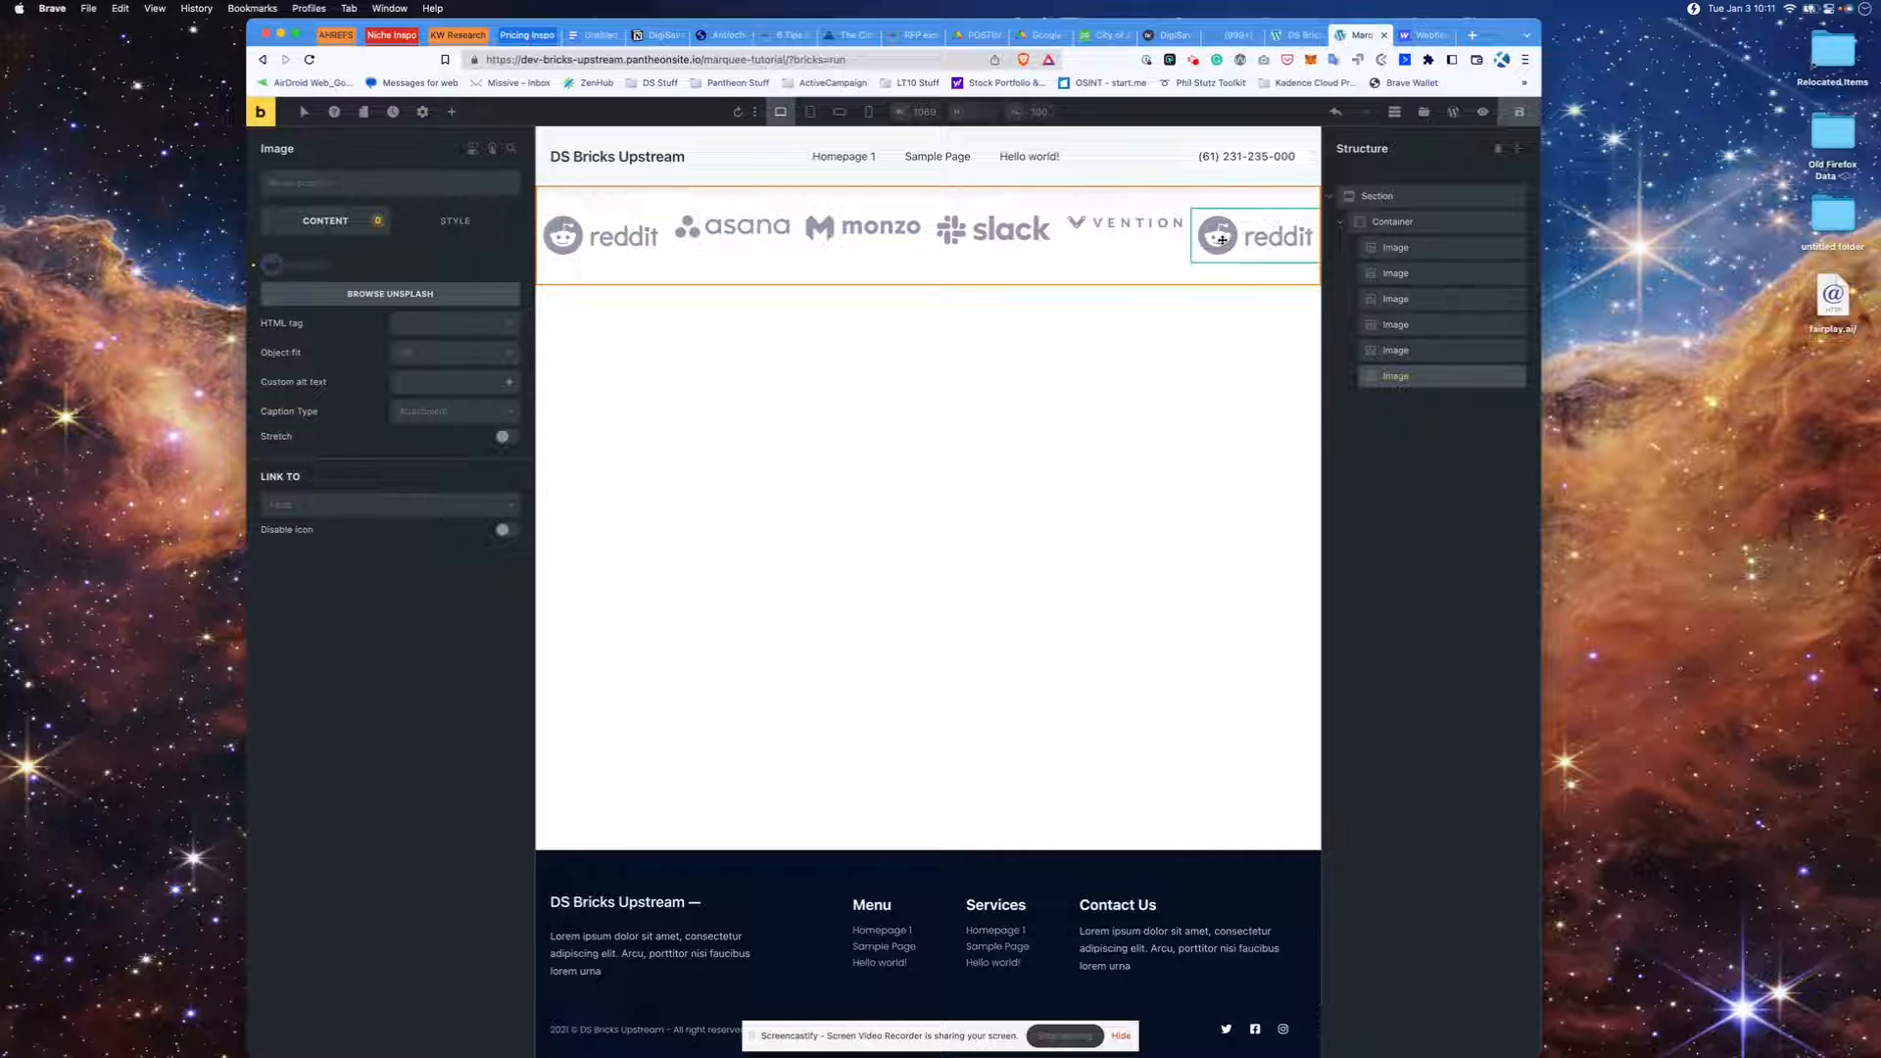
- Replace the sixth image with the Imperfect Foods logo from the media library
click(314, 237)
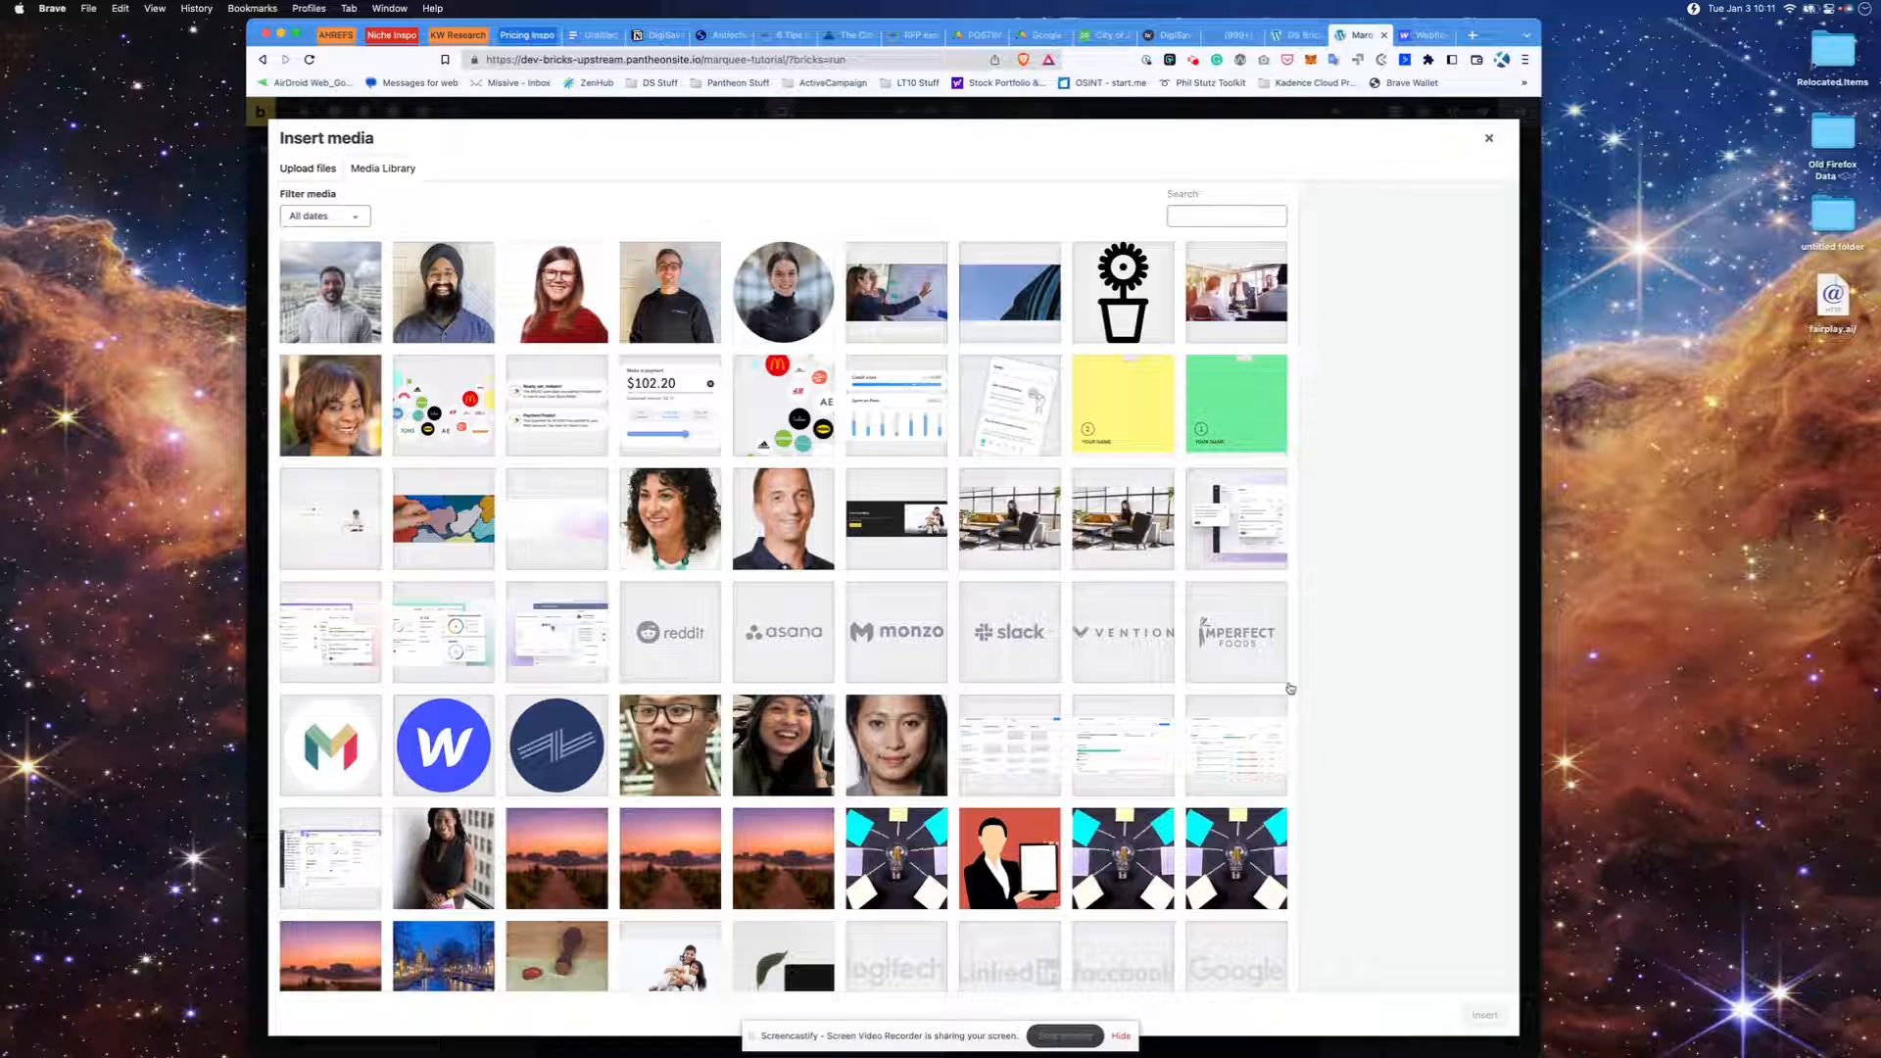
click(1239, 646)
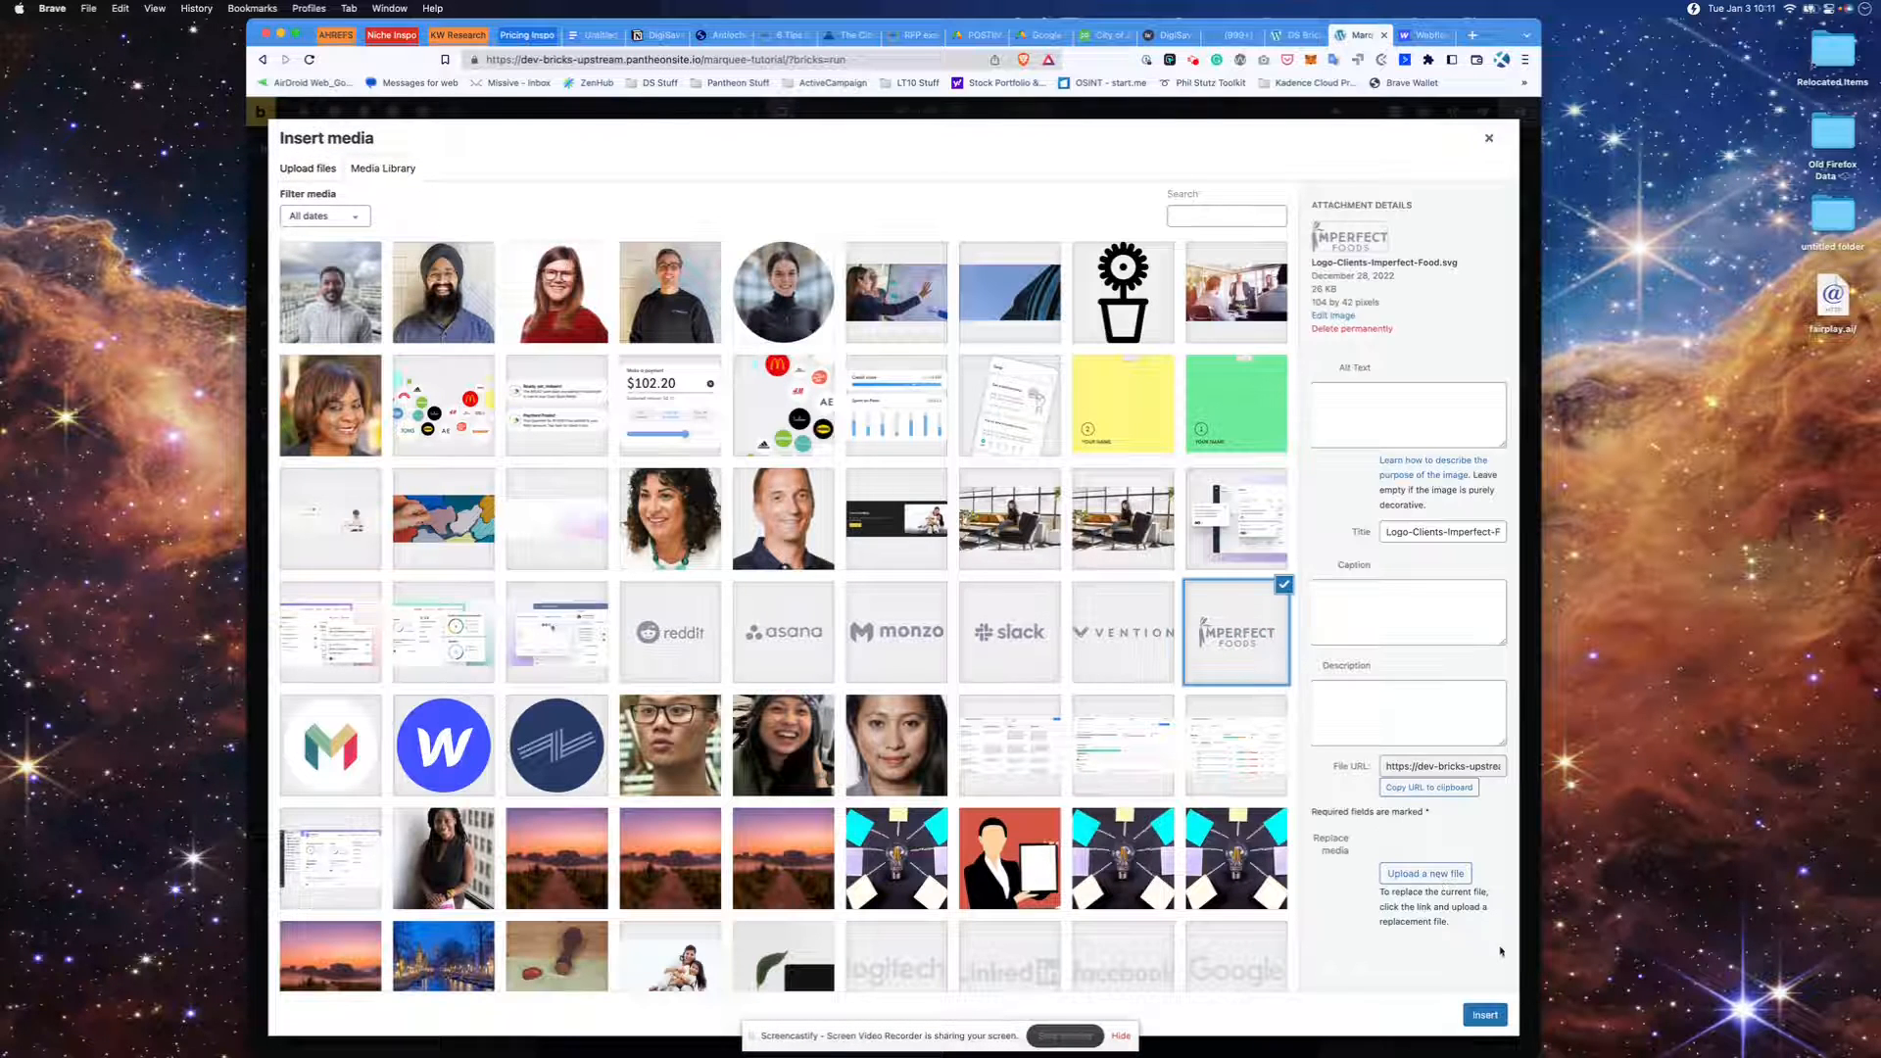
click(1485, 1015)
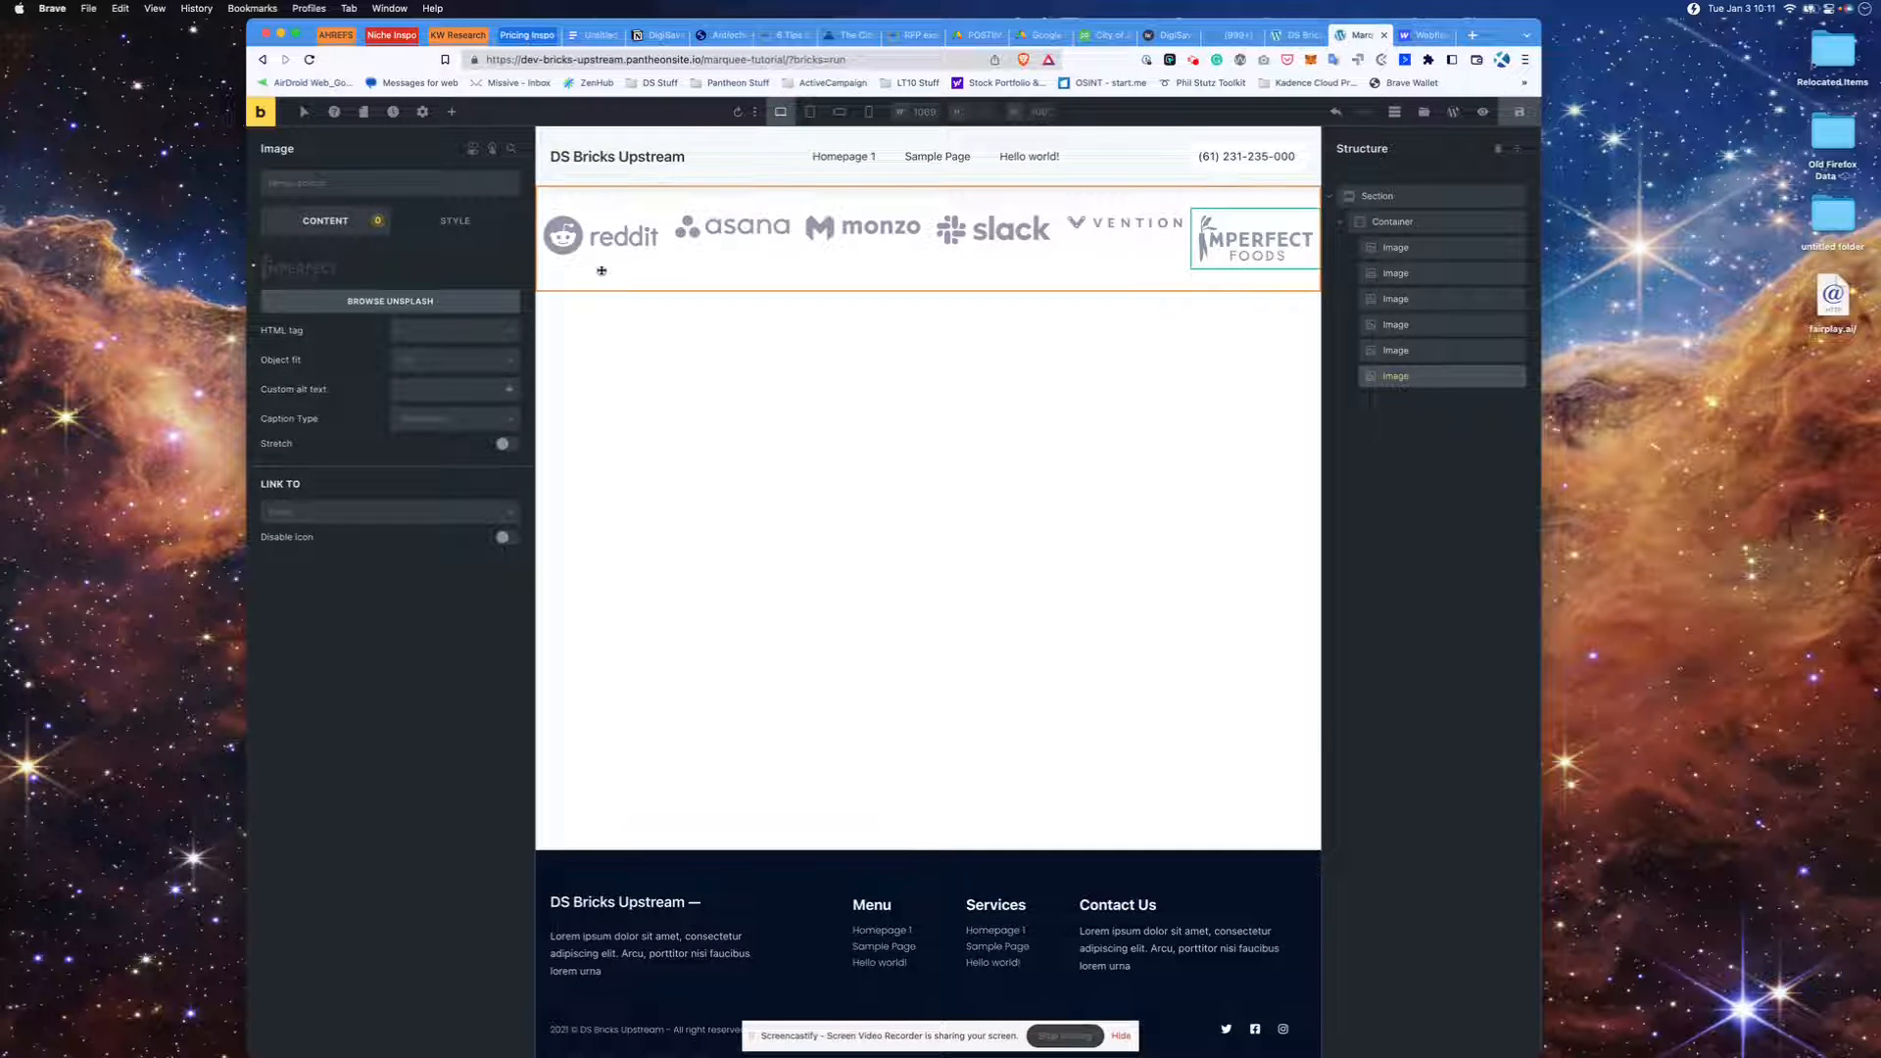
- Center the logo container's items along the cross axis and save the page
click(1392, 221)
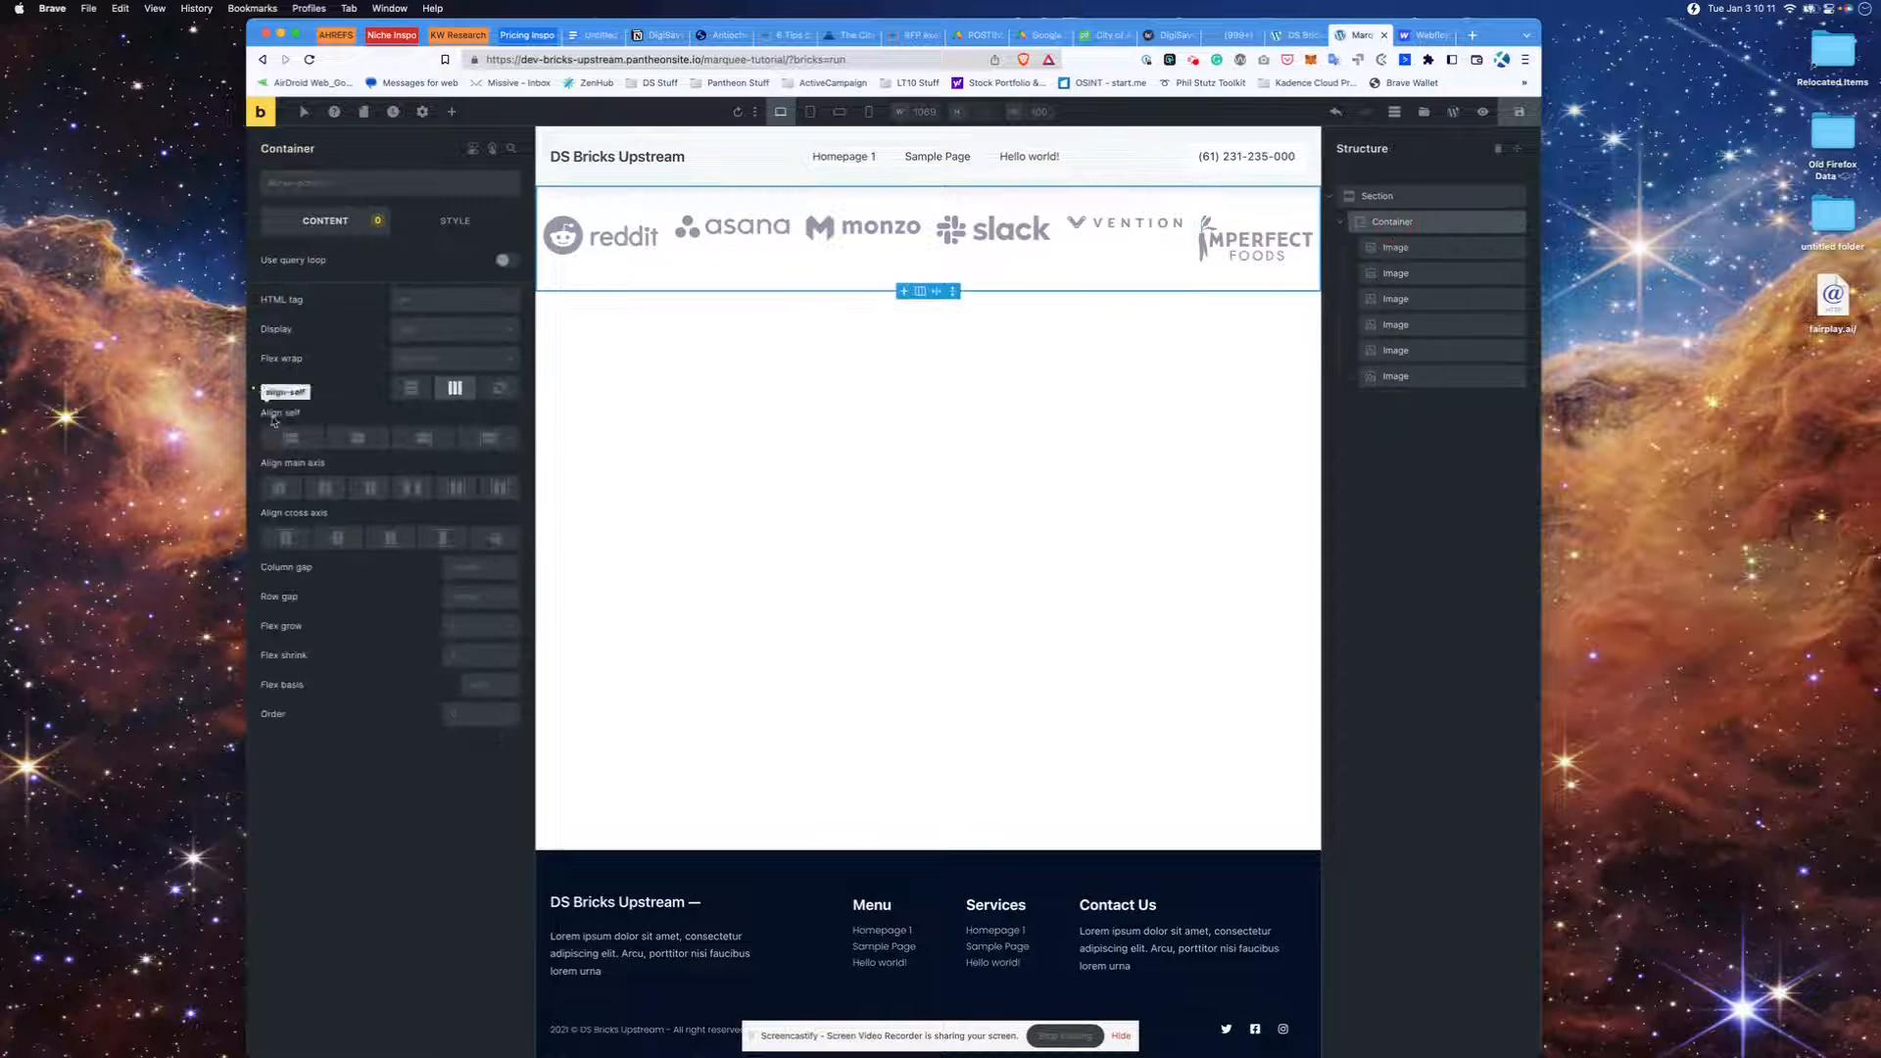
click(338, 539)
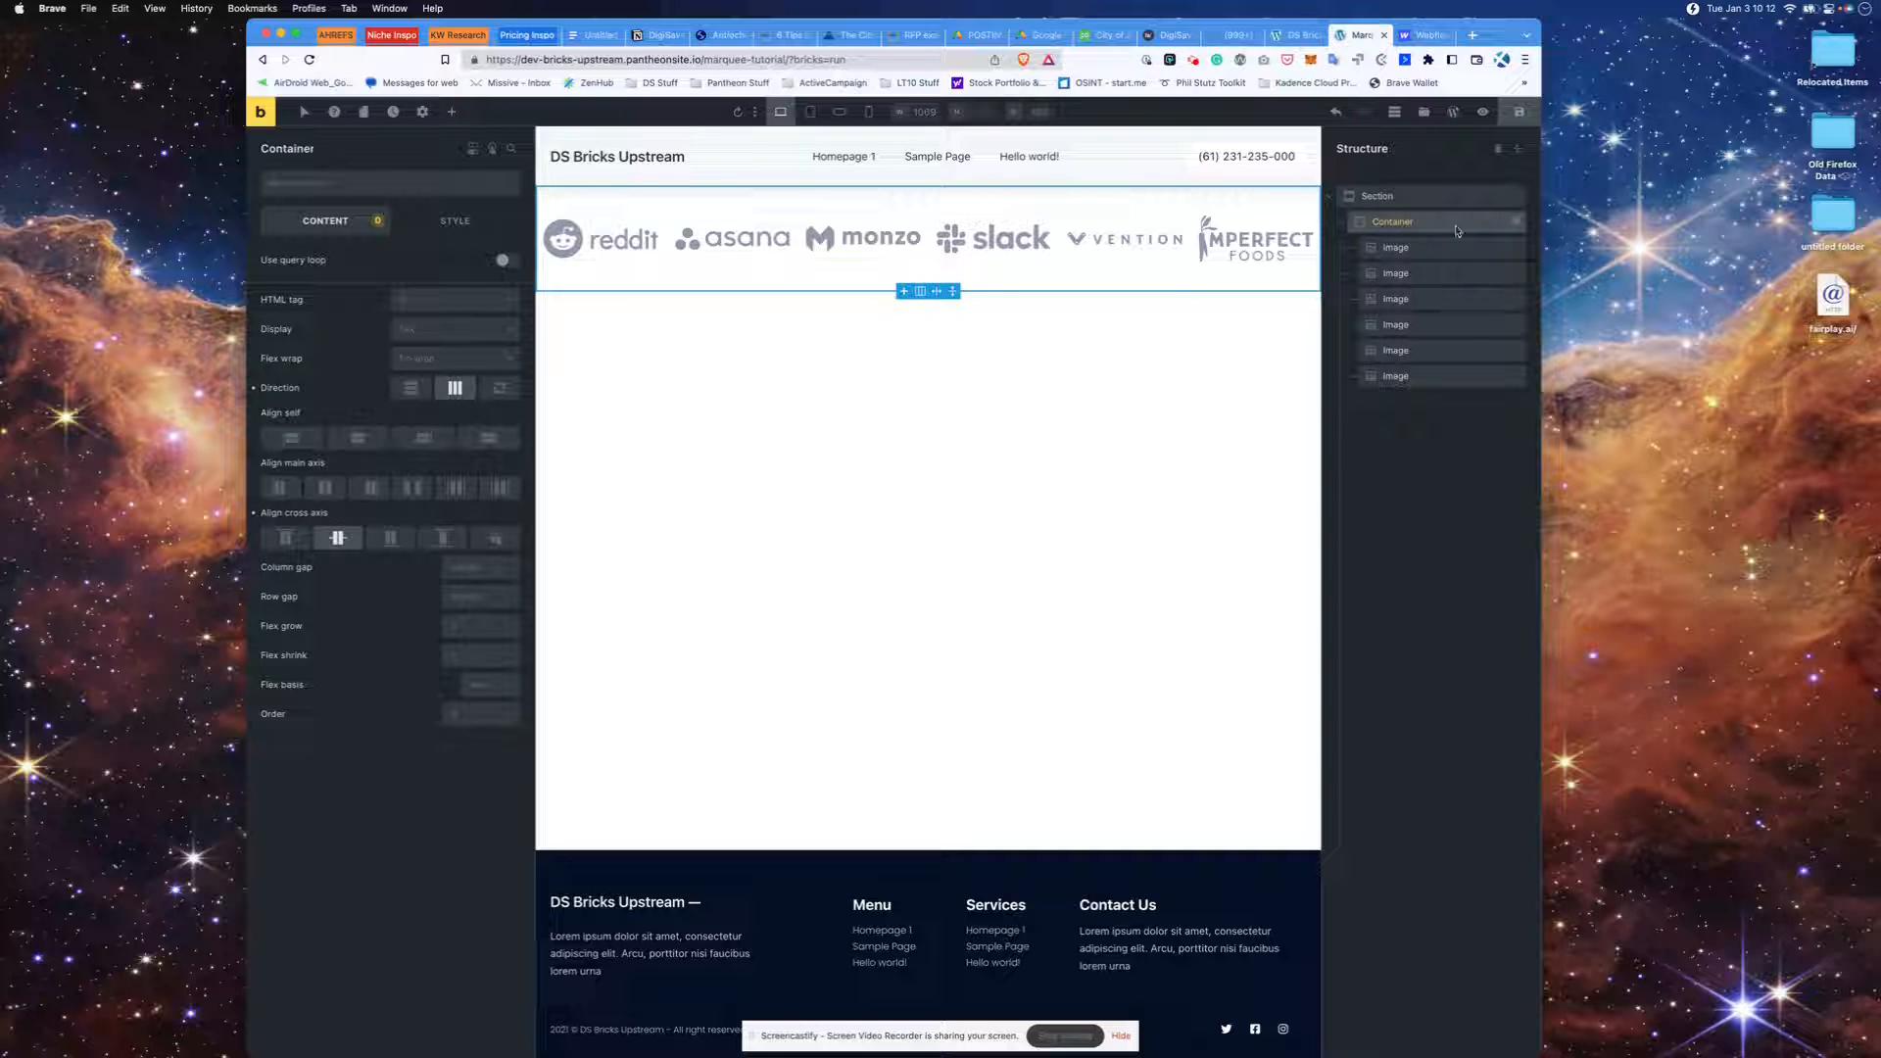
click(1521, 114)
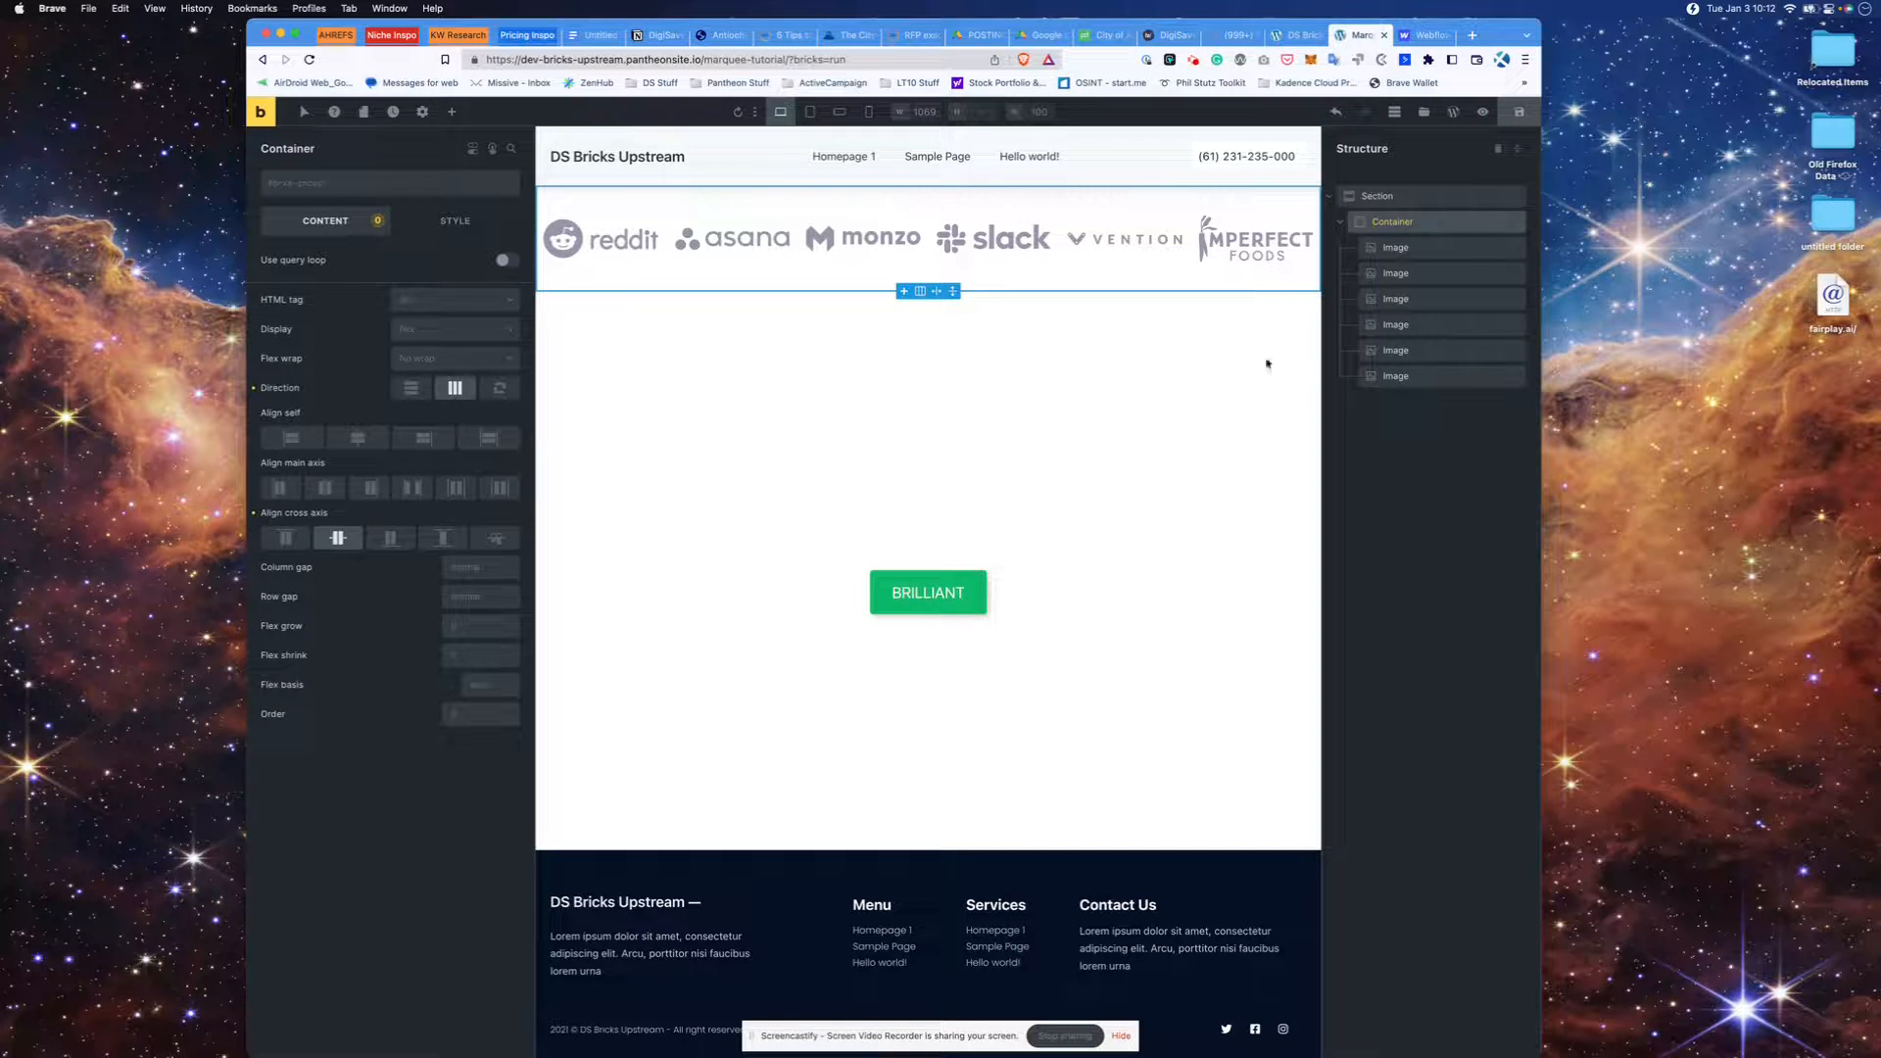
- Open motion.page from the site's WordPress dashboard and create a new timeline
click(1298, 35)
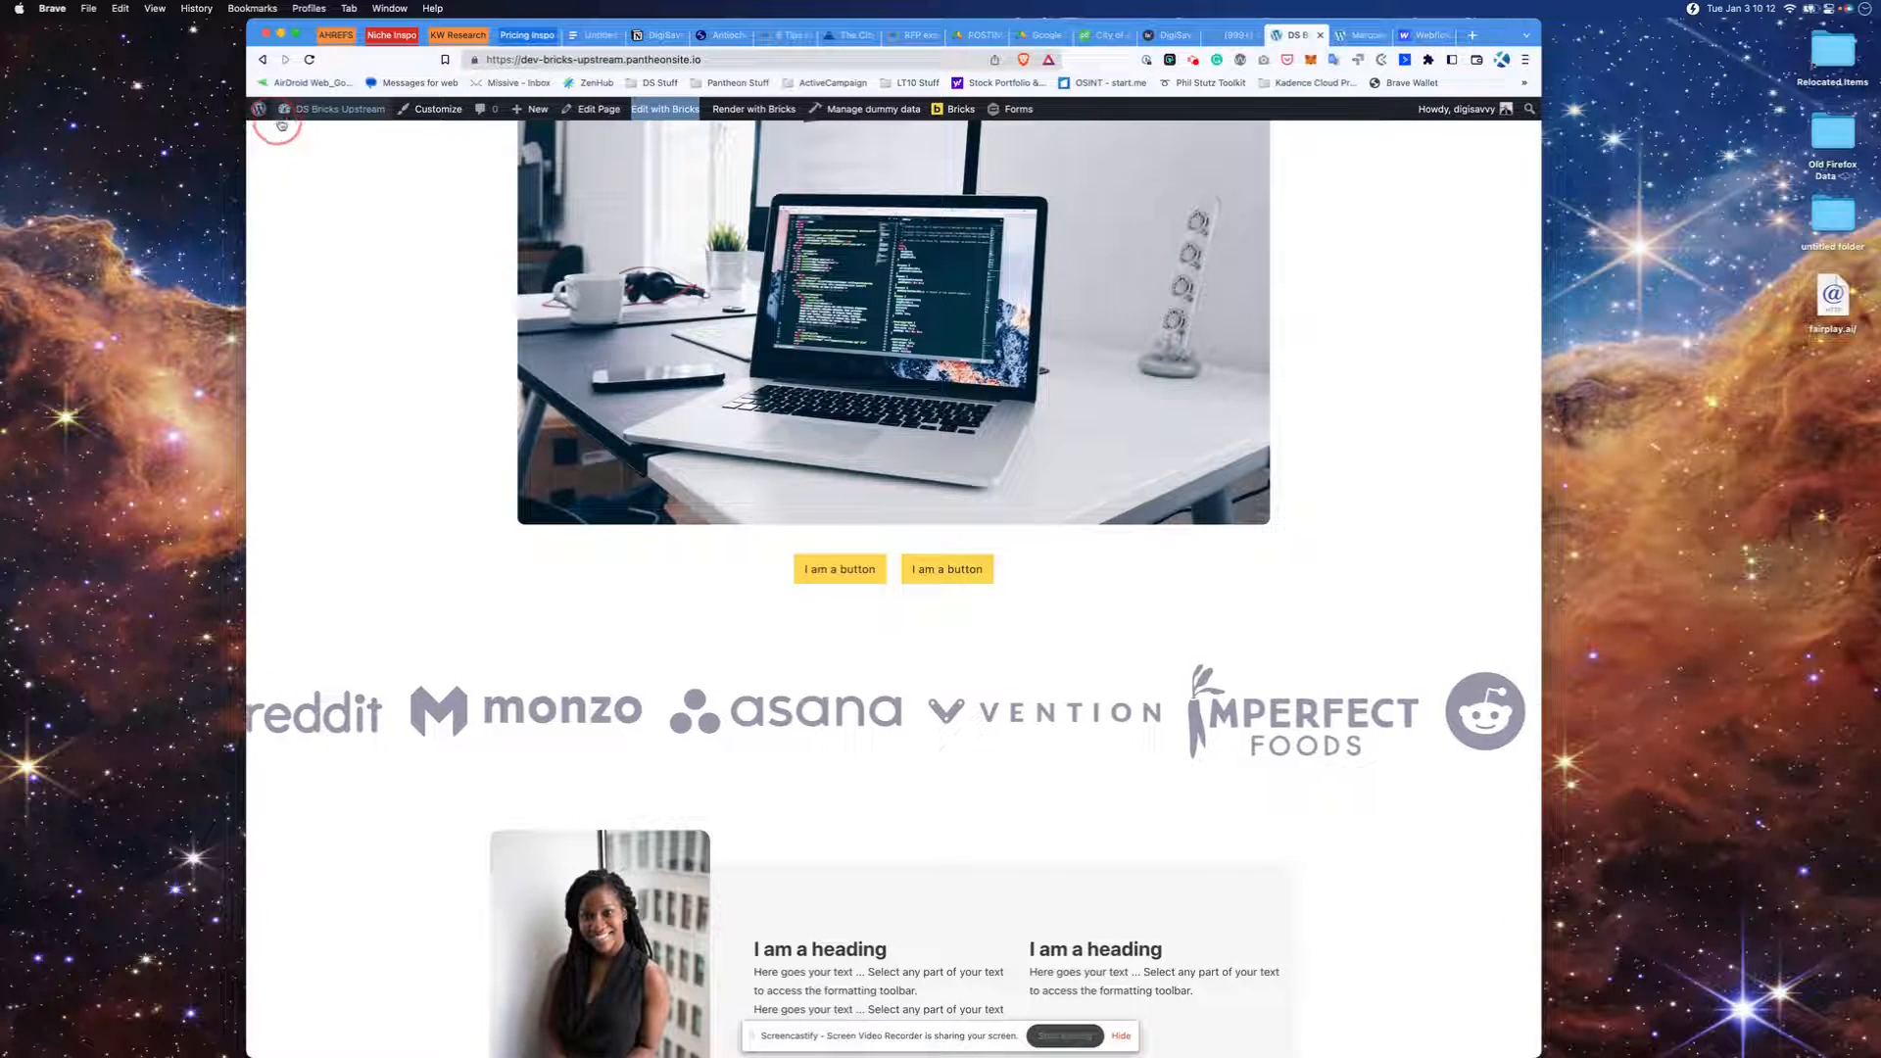
click(325, 114)
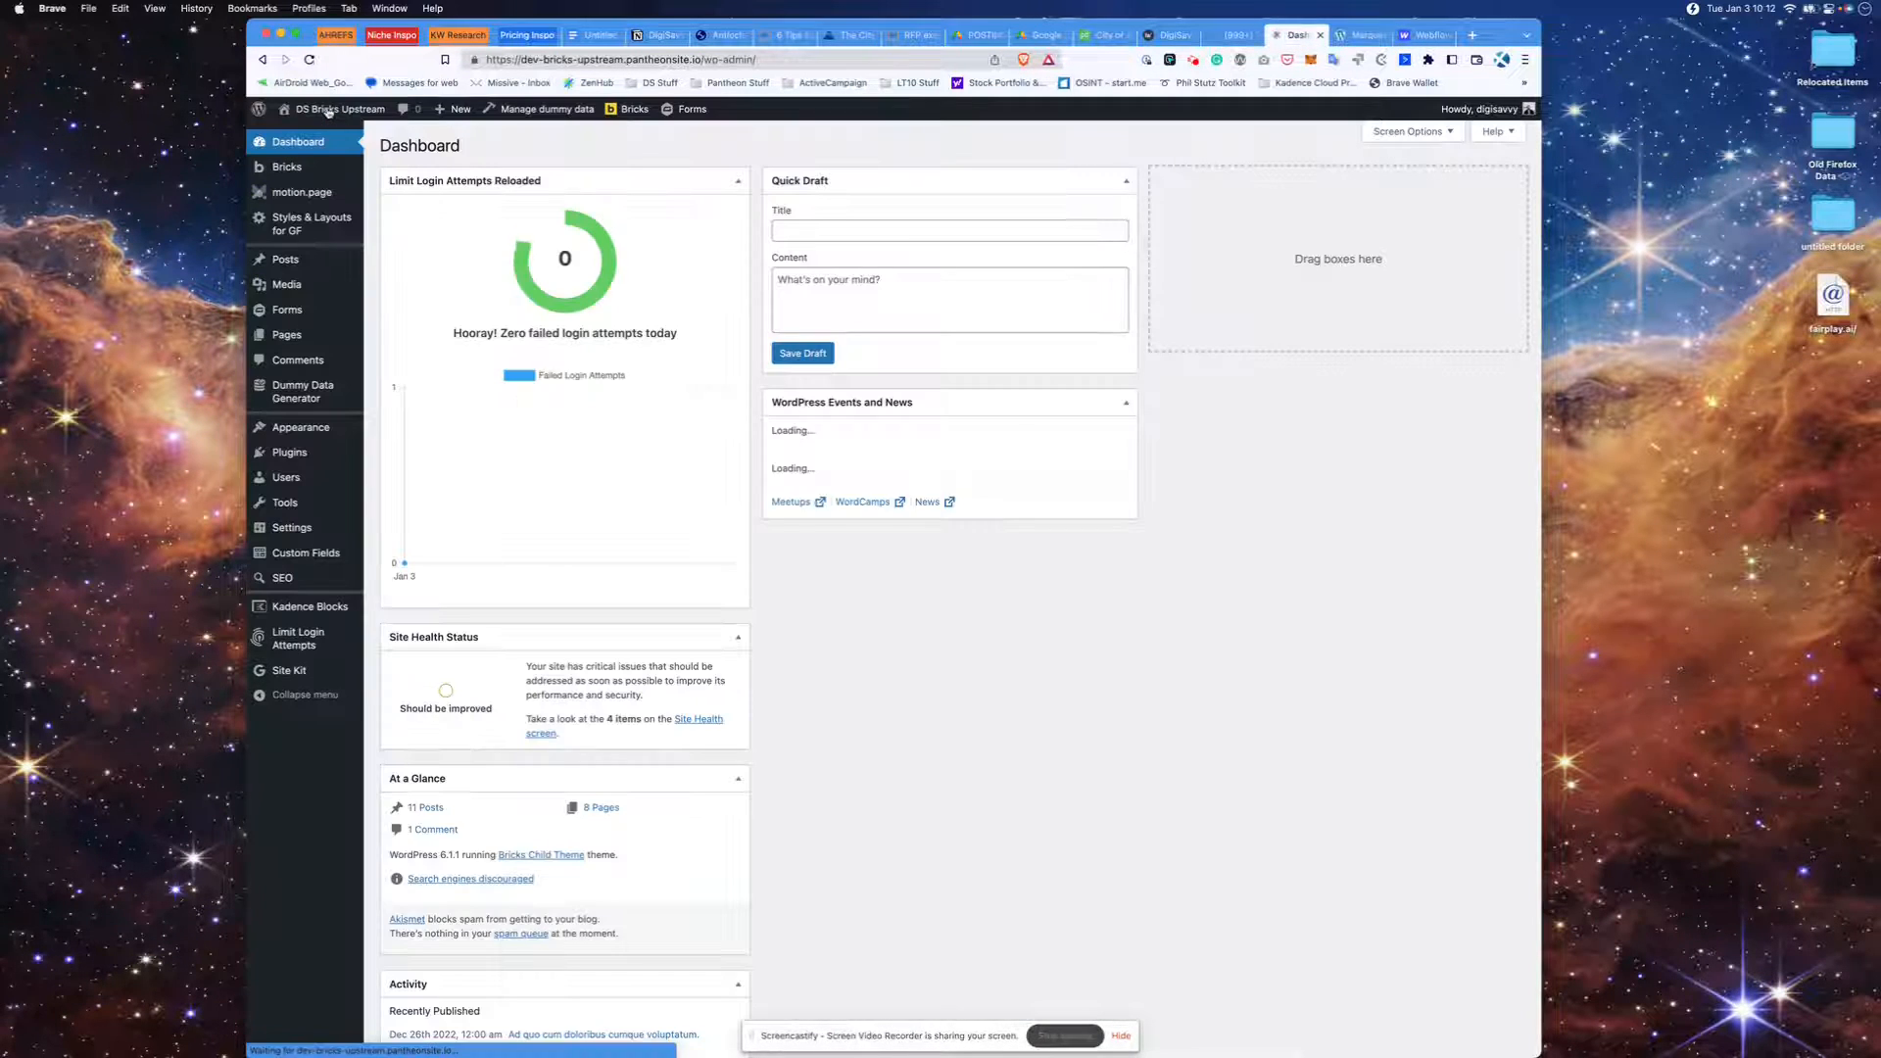
click(314, 202)
click(1357, 37)
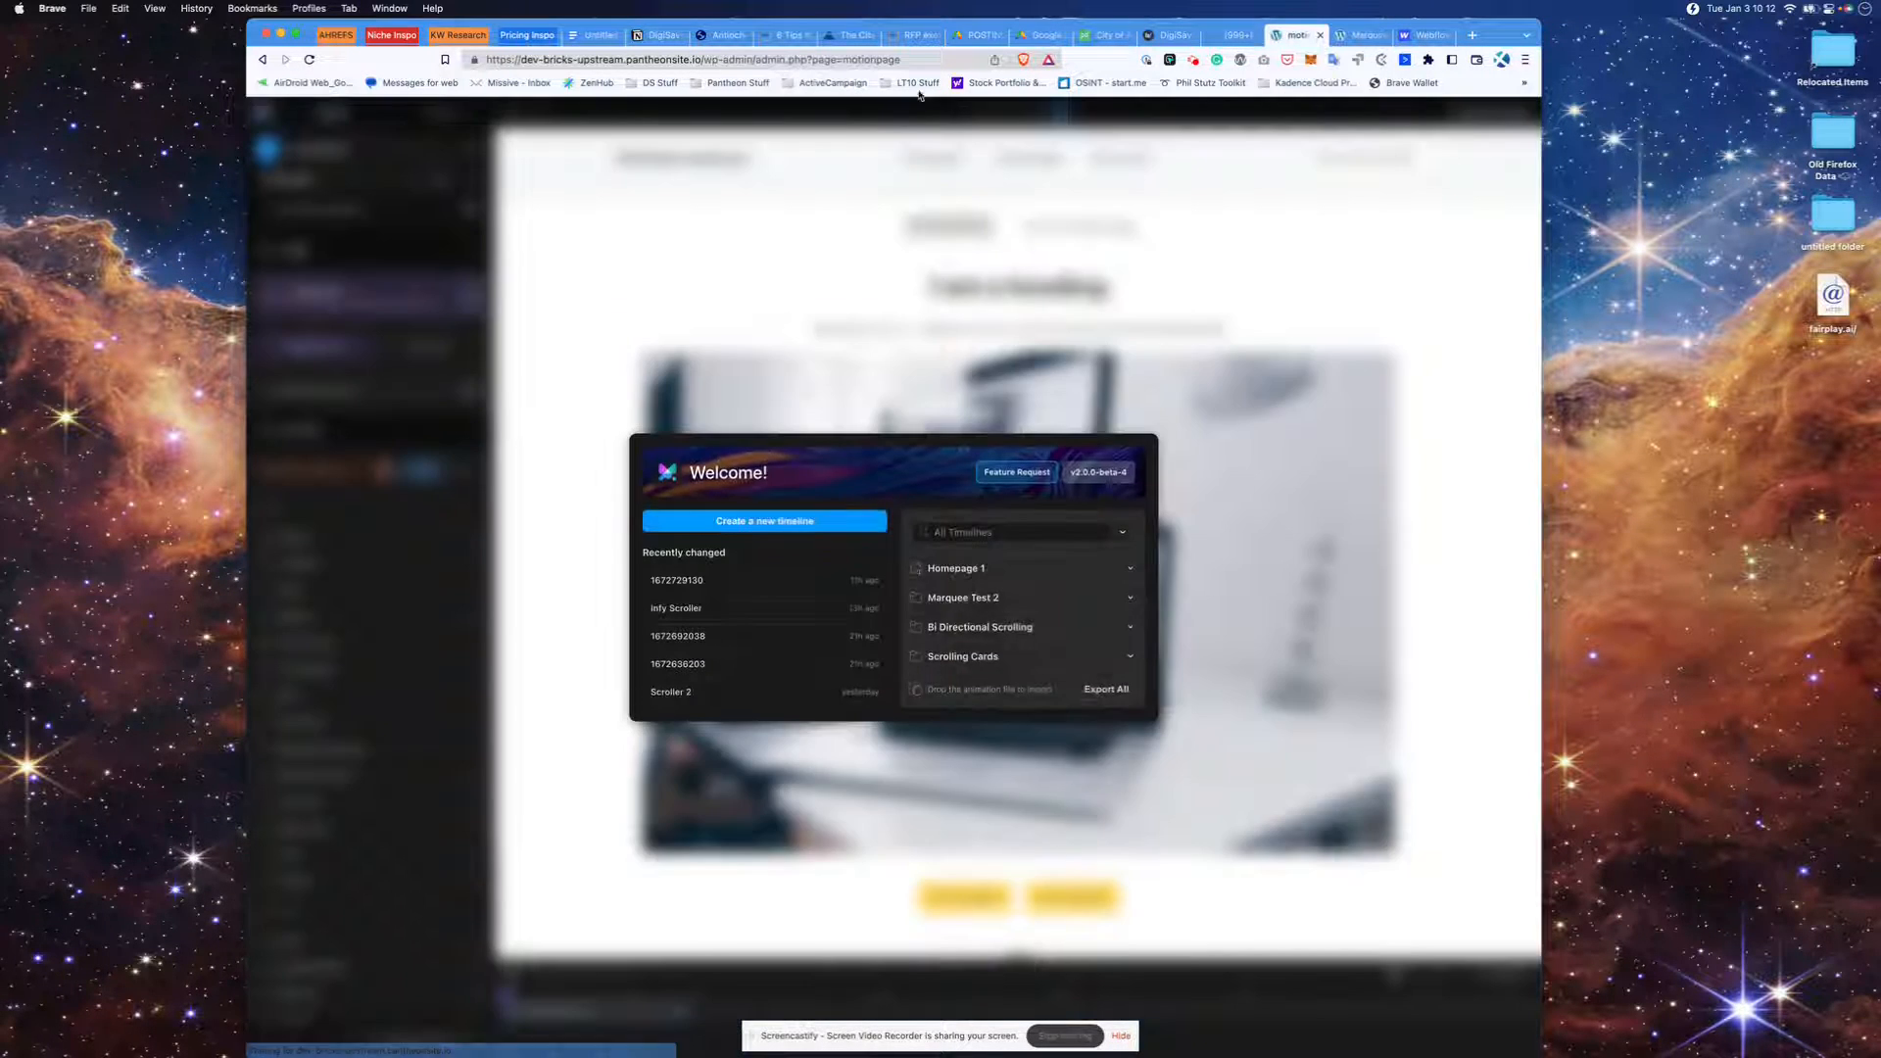
click(1298, 35)
click(769, 521)
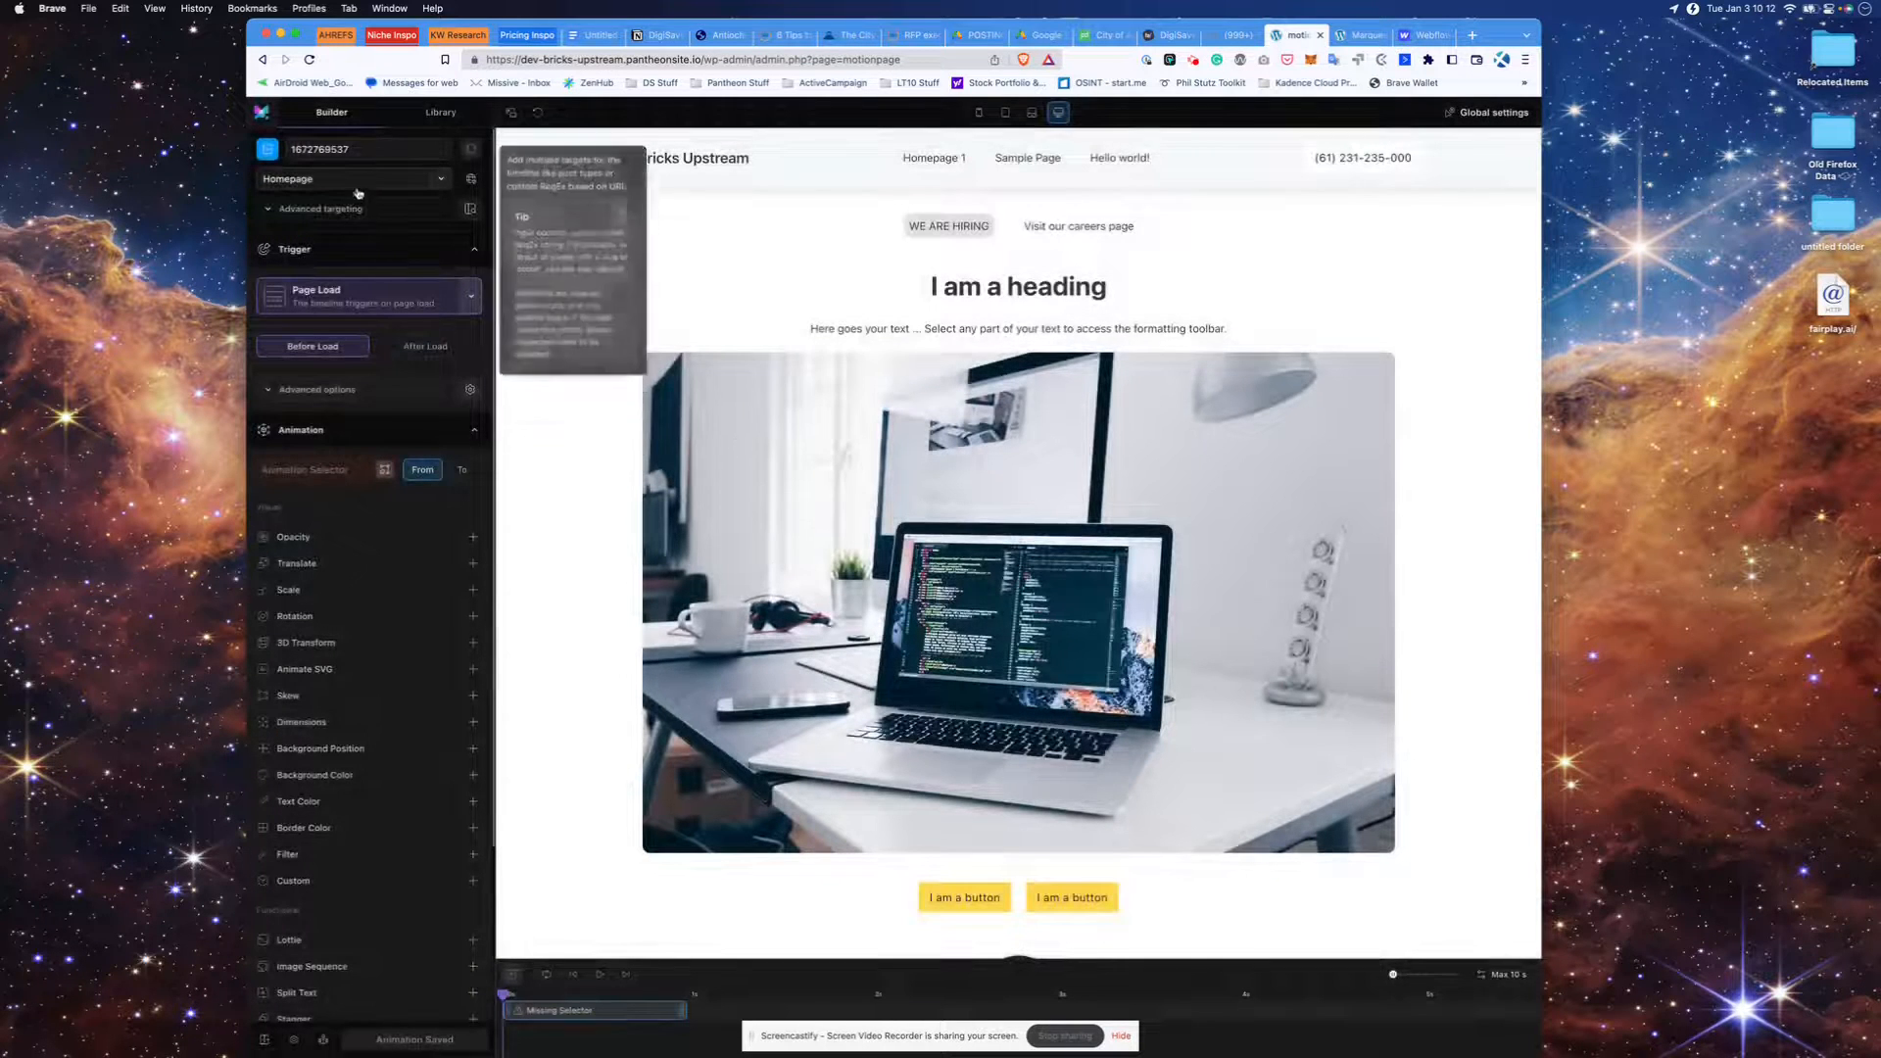
- Name the timeline "marquee tut" and assign it to the Marquee Tutorial page
double_click(359, 149)
text(marquee tut)
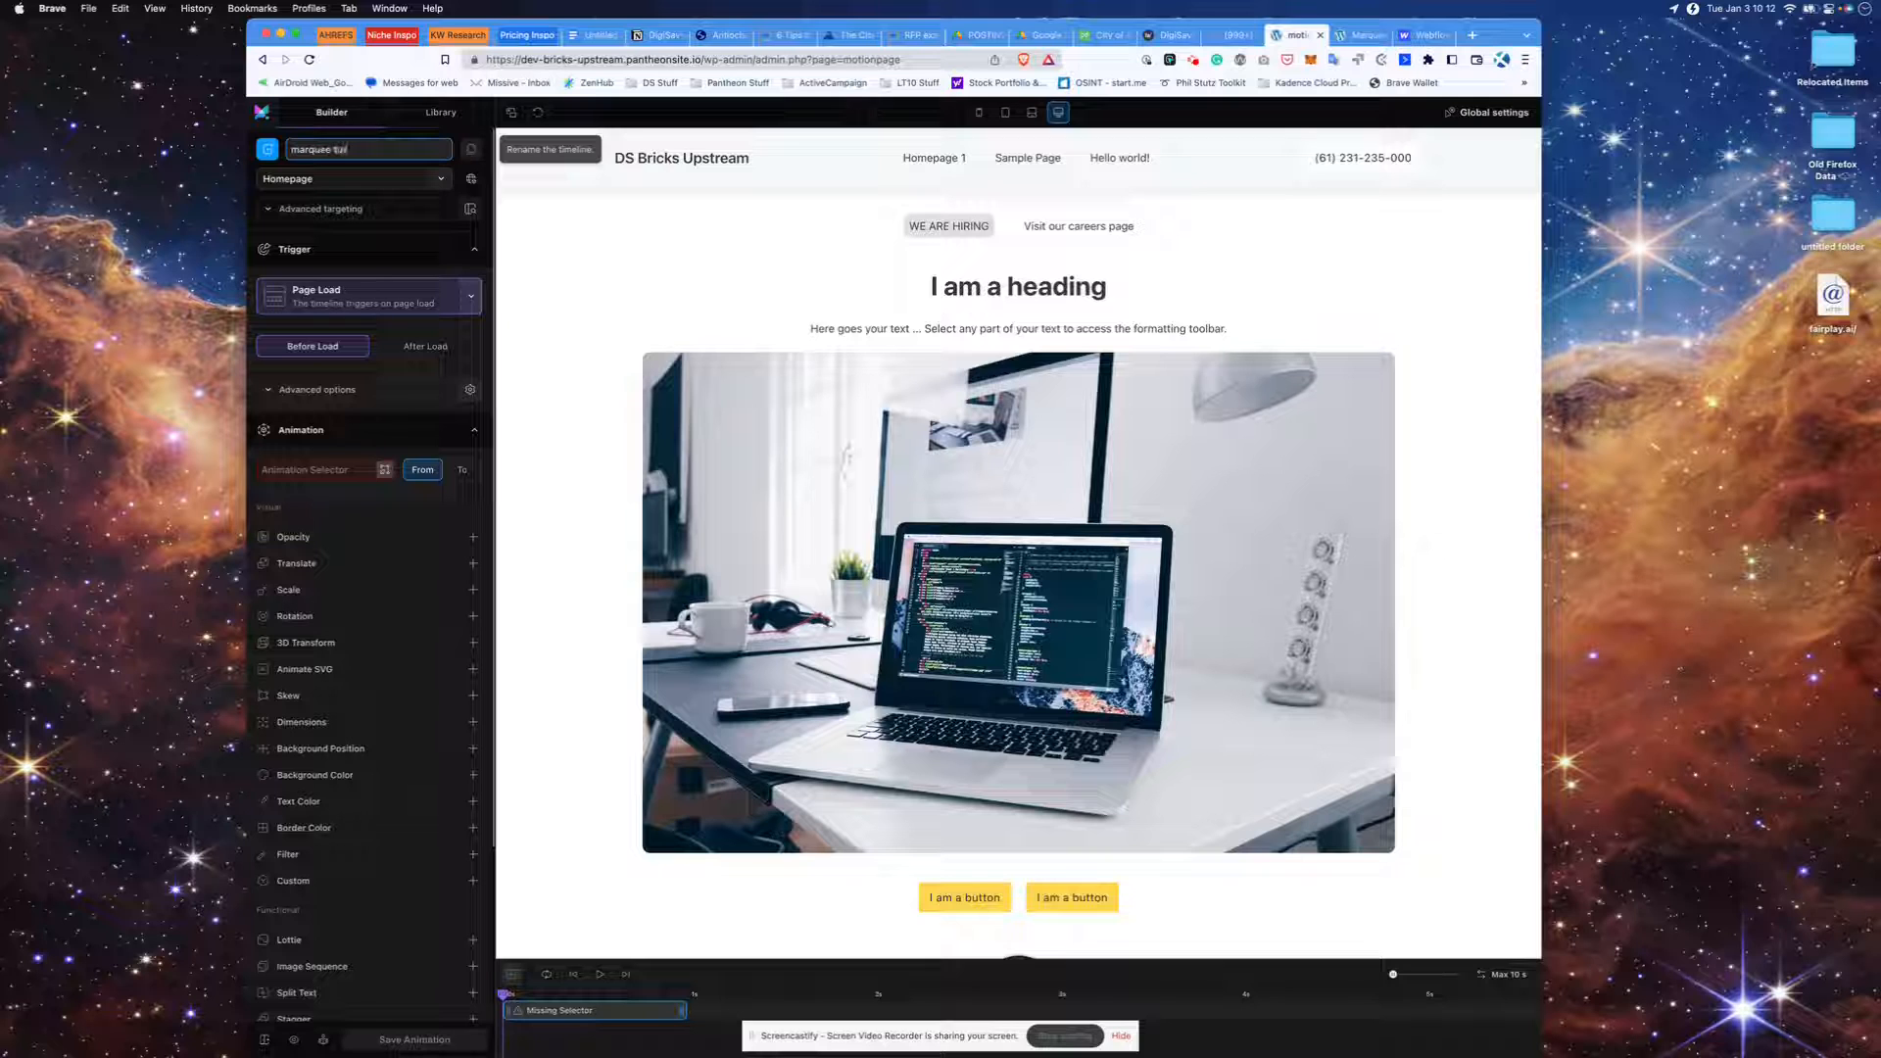
click(353, 181)
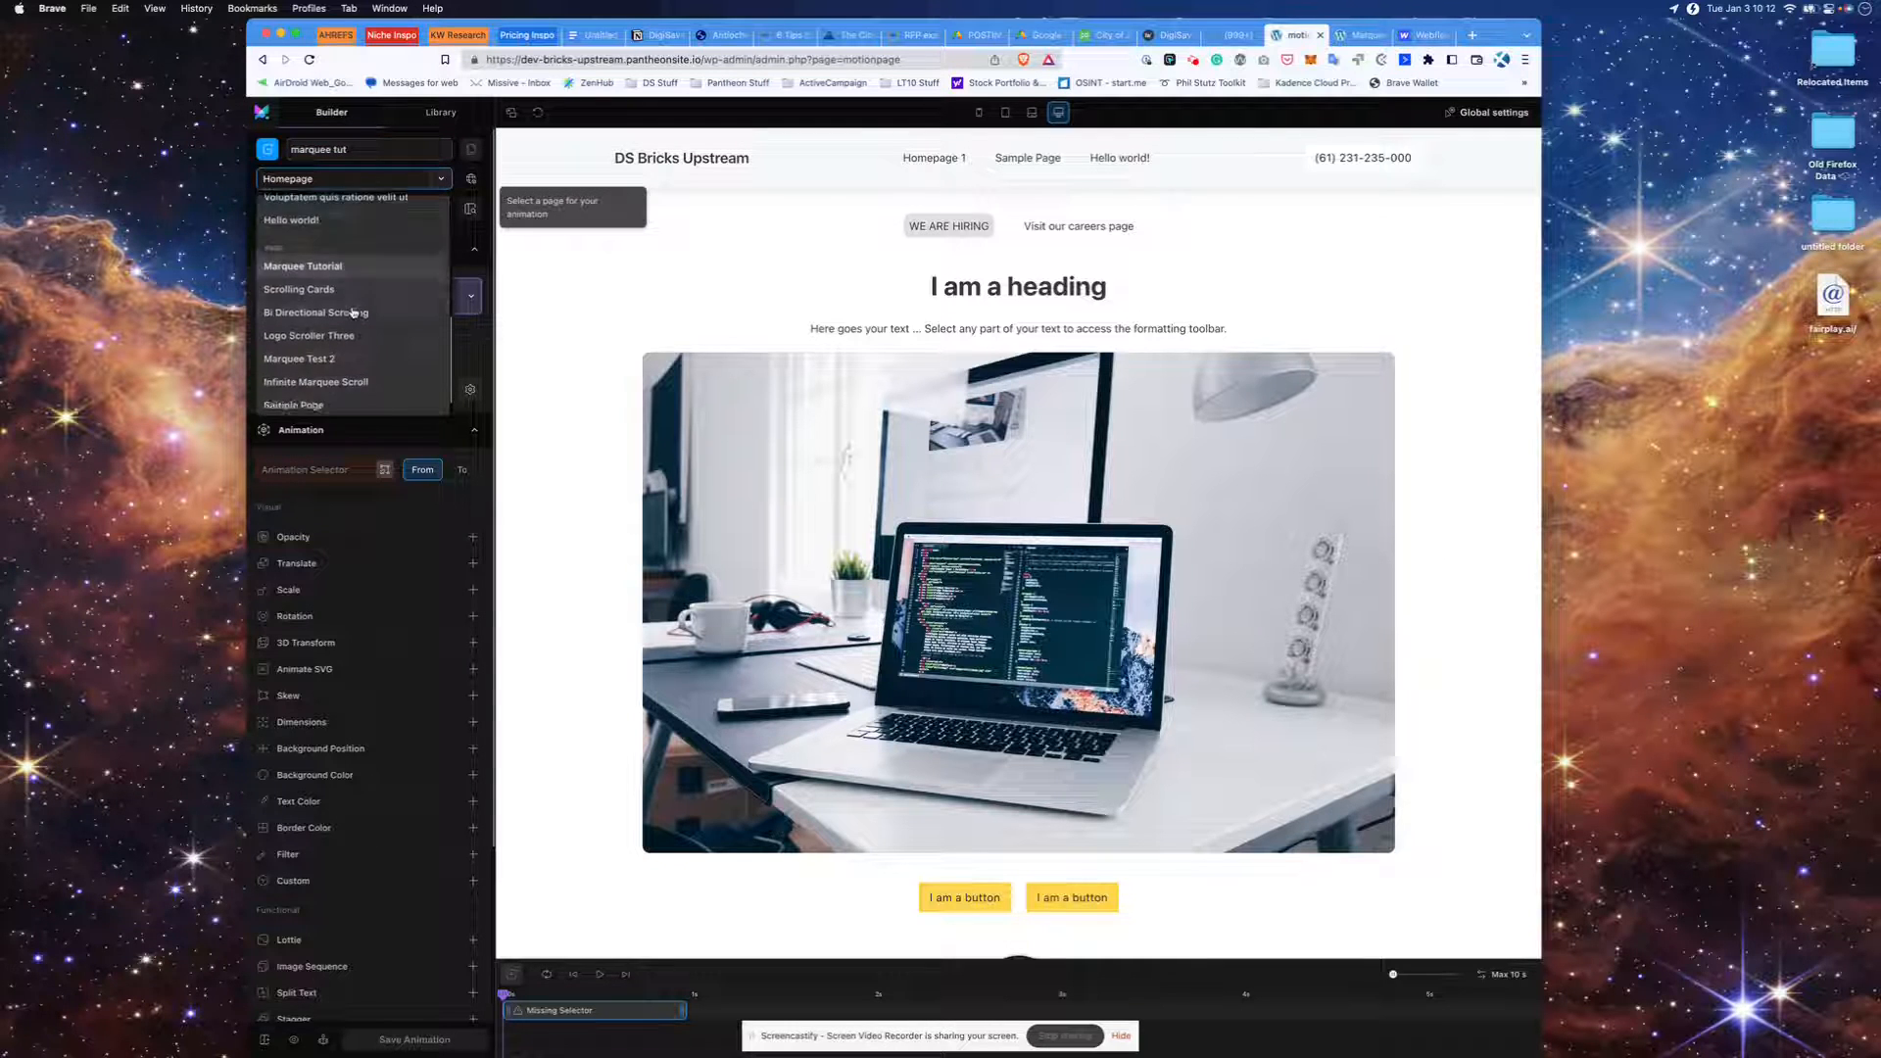
click(341, 236)
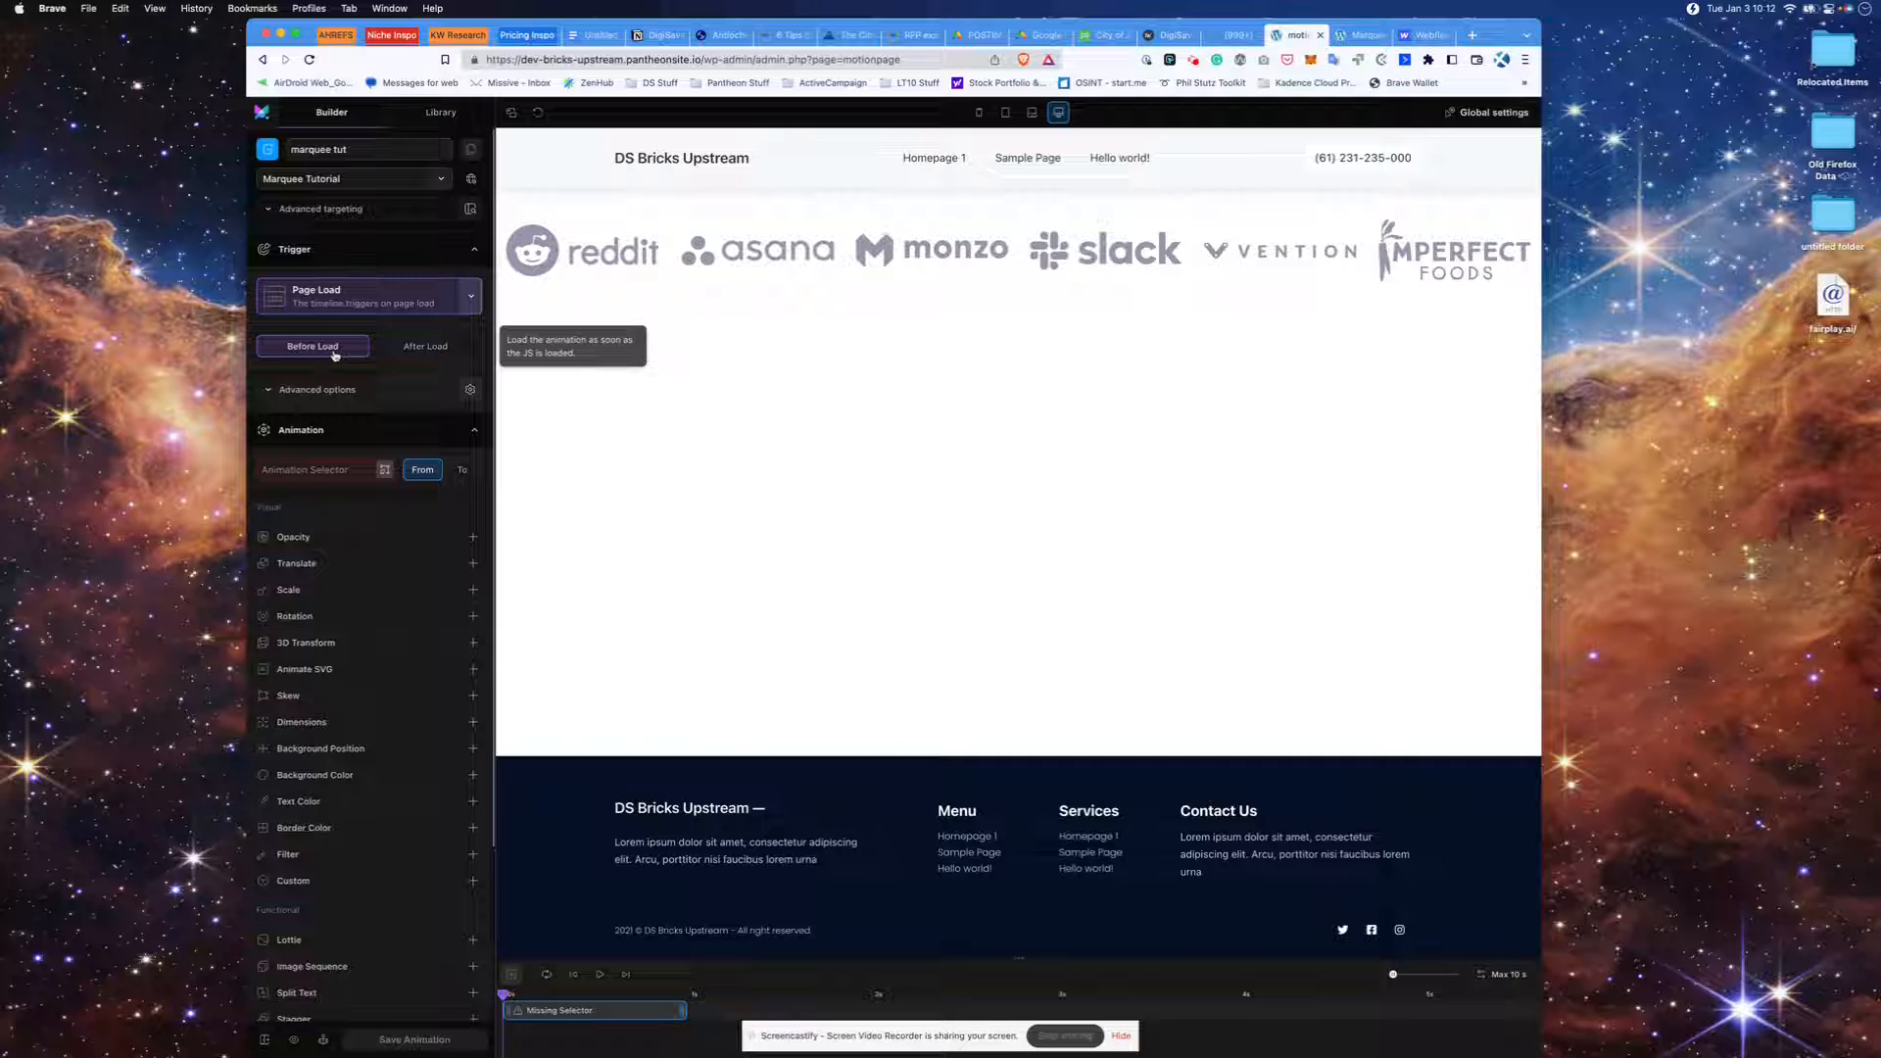
- Pick the logo container on the page and use its .marqueetrack class as the animation selector
click(385, 472)
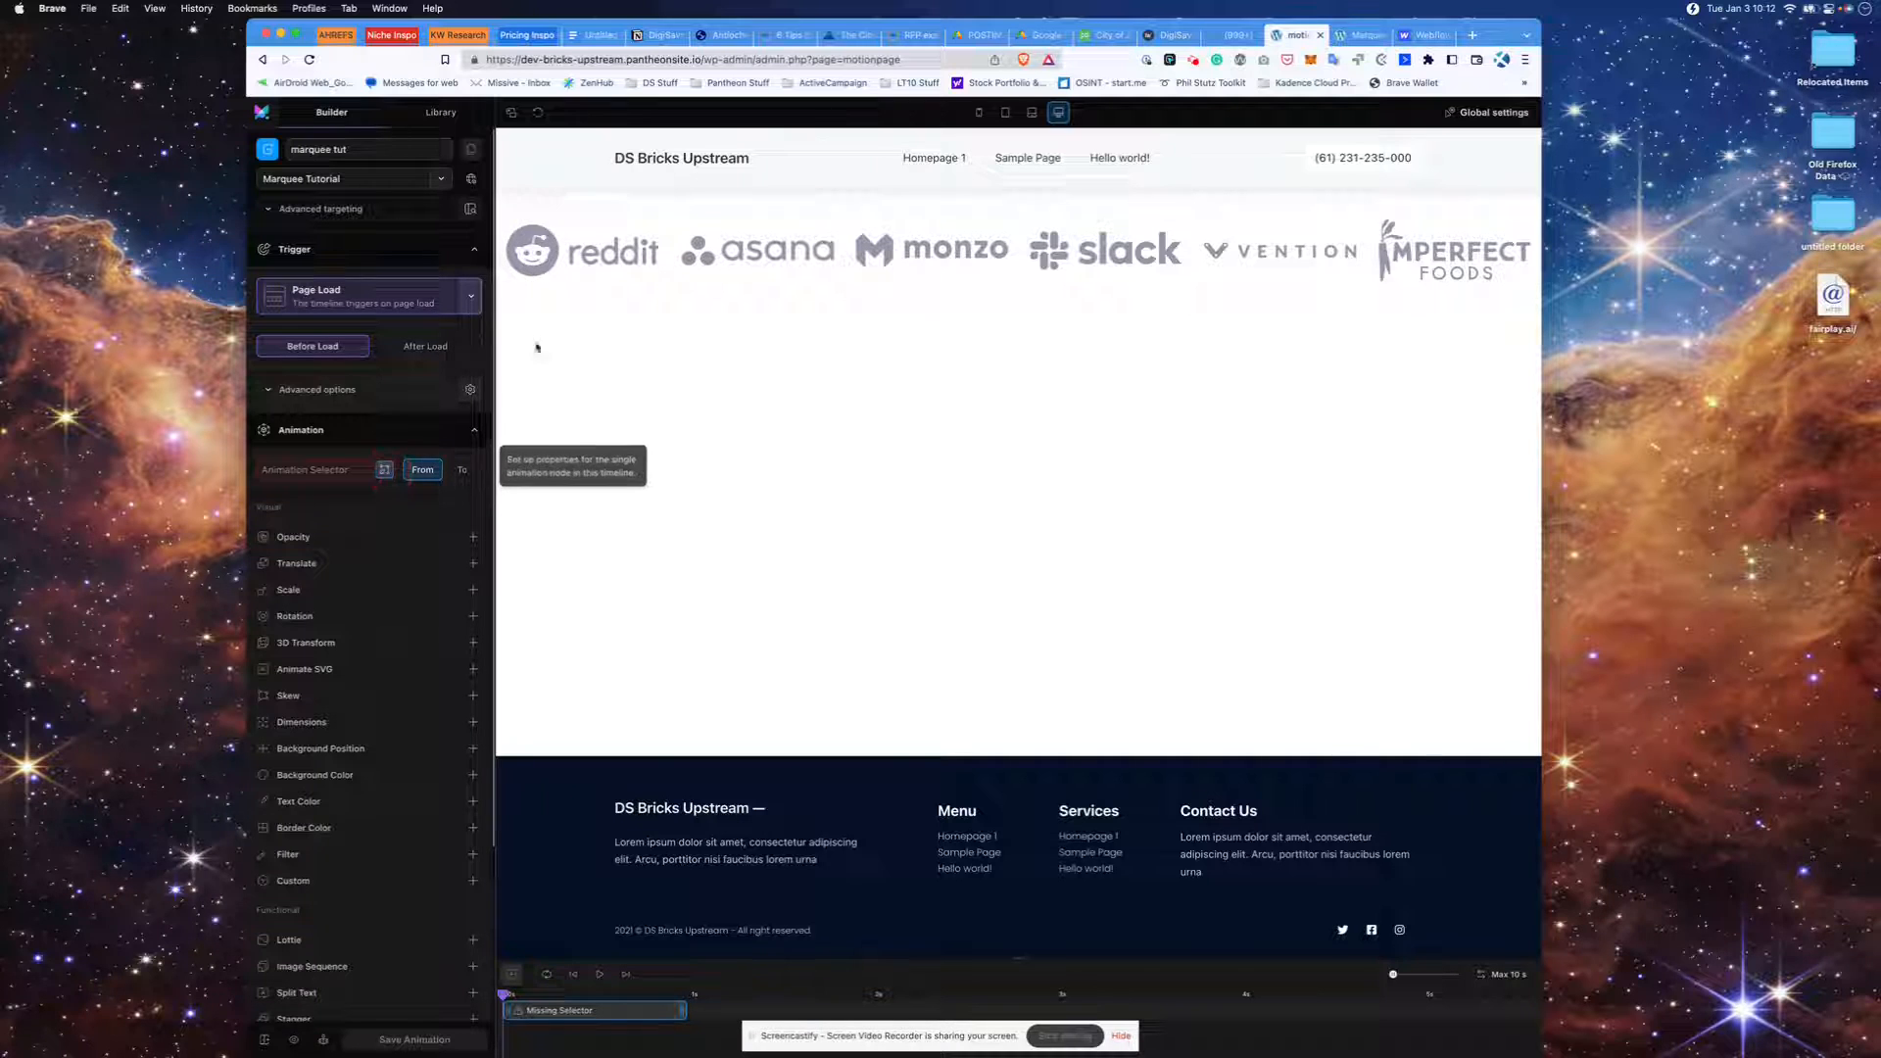
click(671, 218)
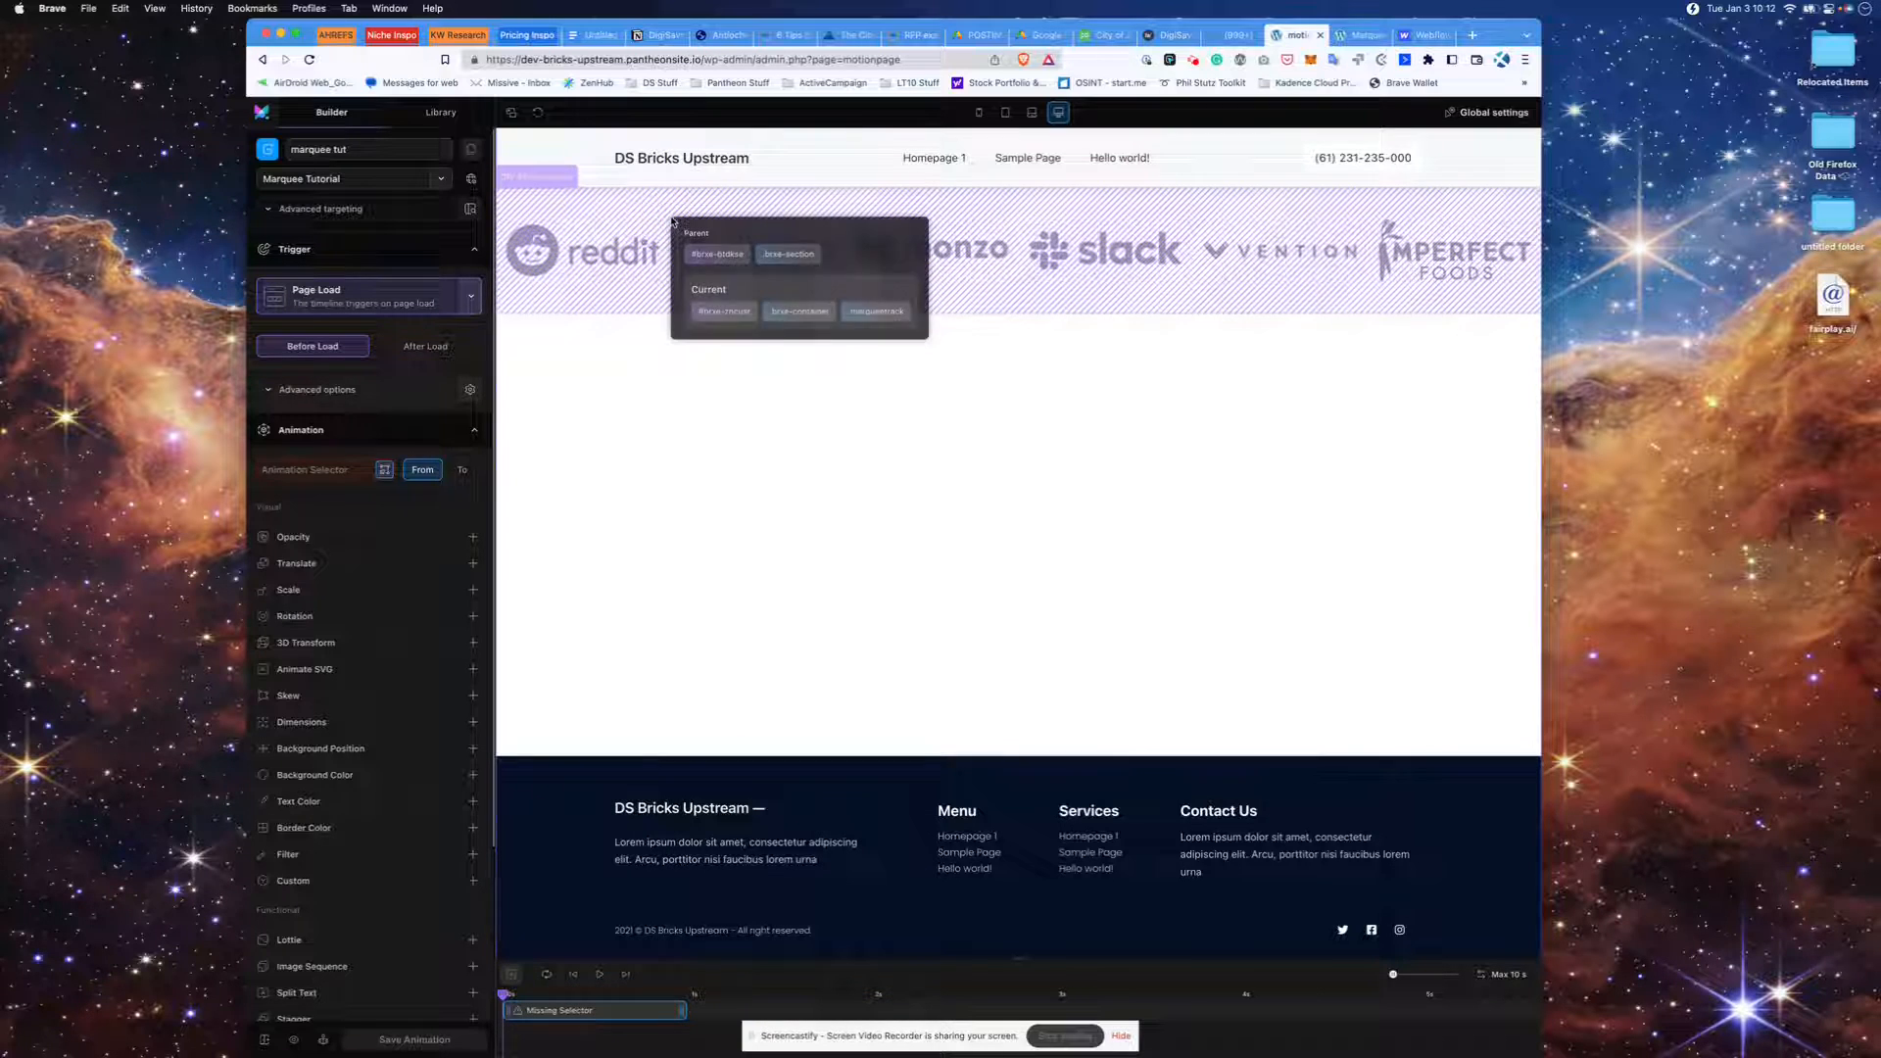
click(882, 312)
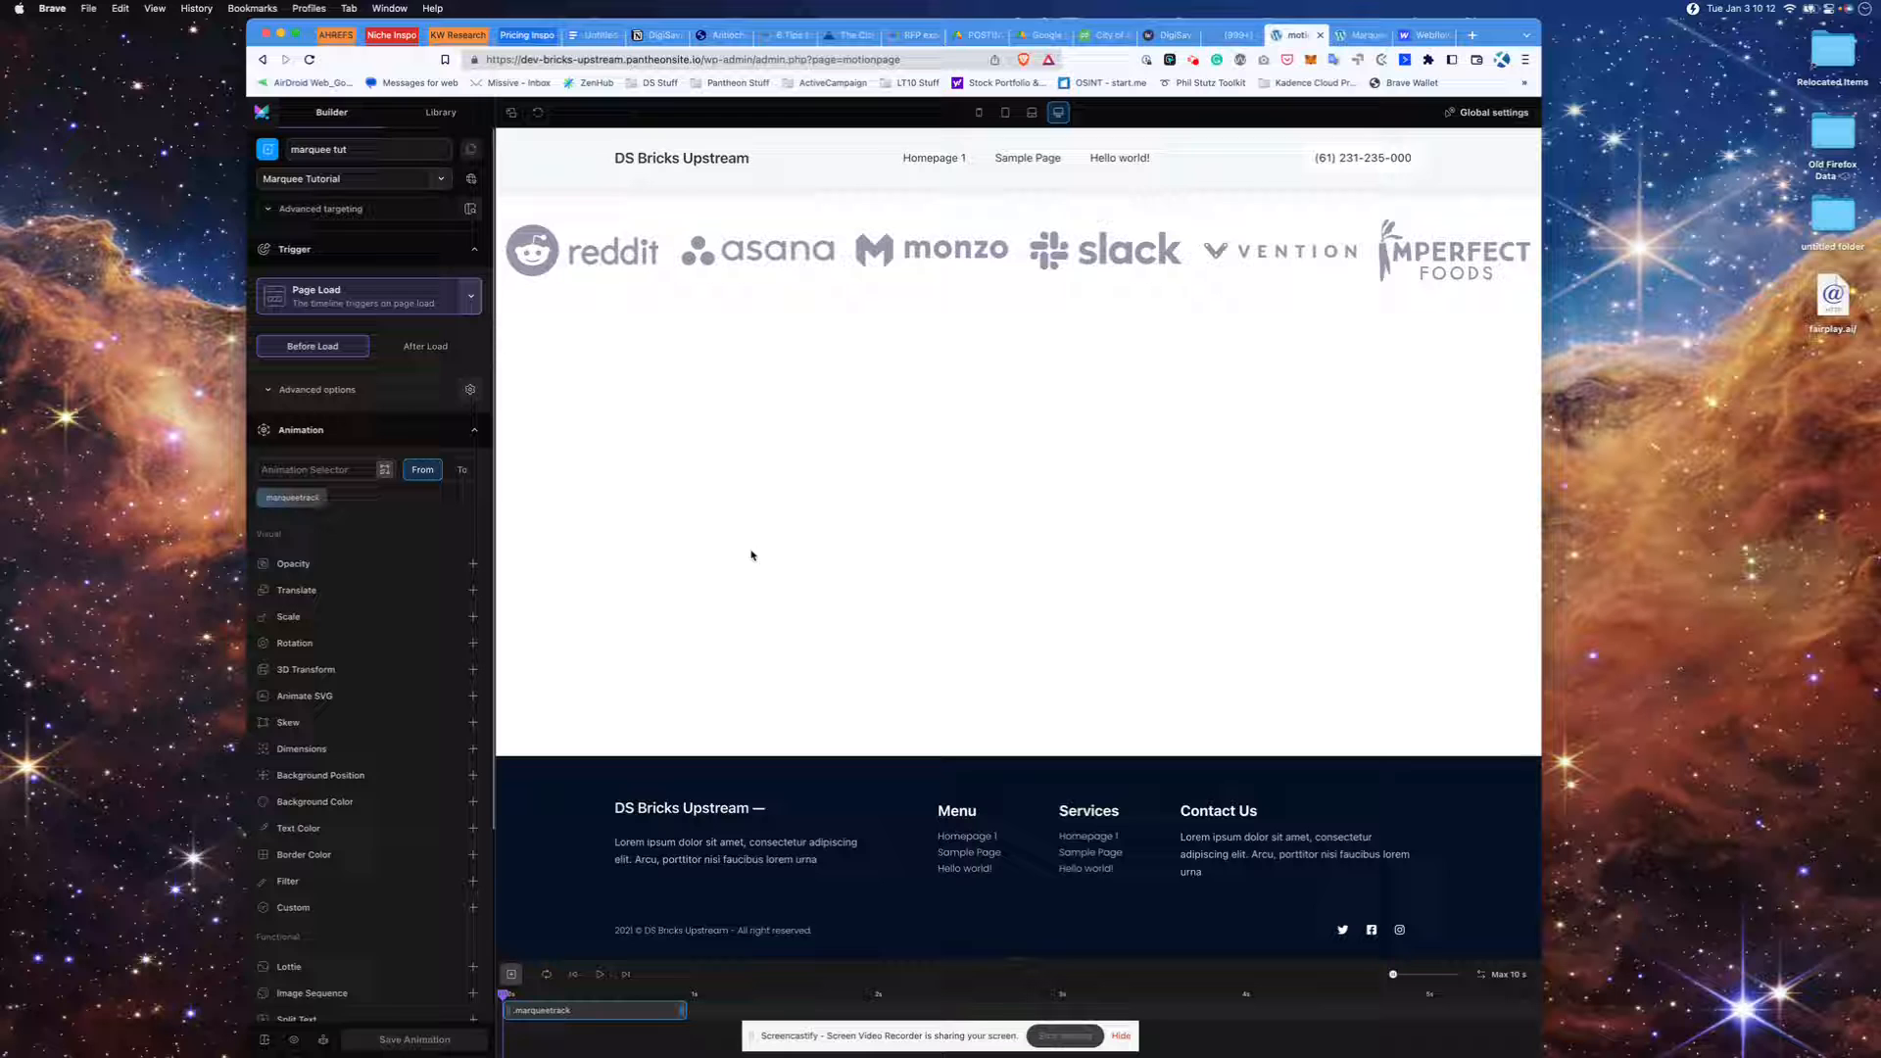
- Add a Translate animation whose X value goes from 0% to -100%
click(473, 591)
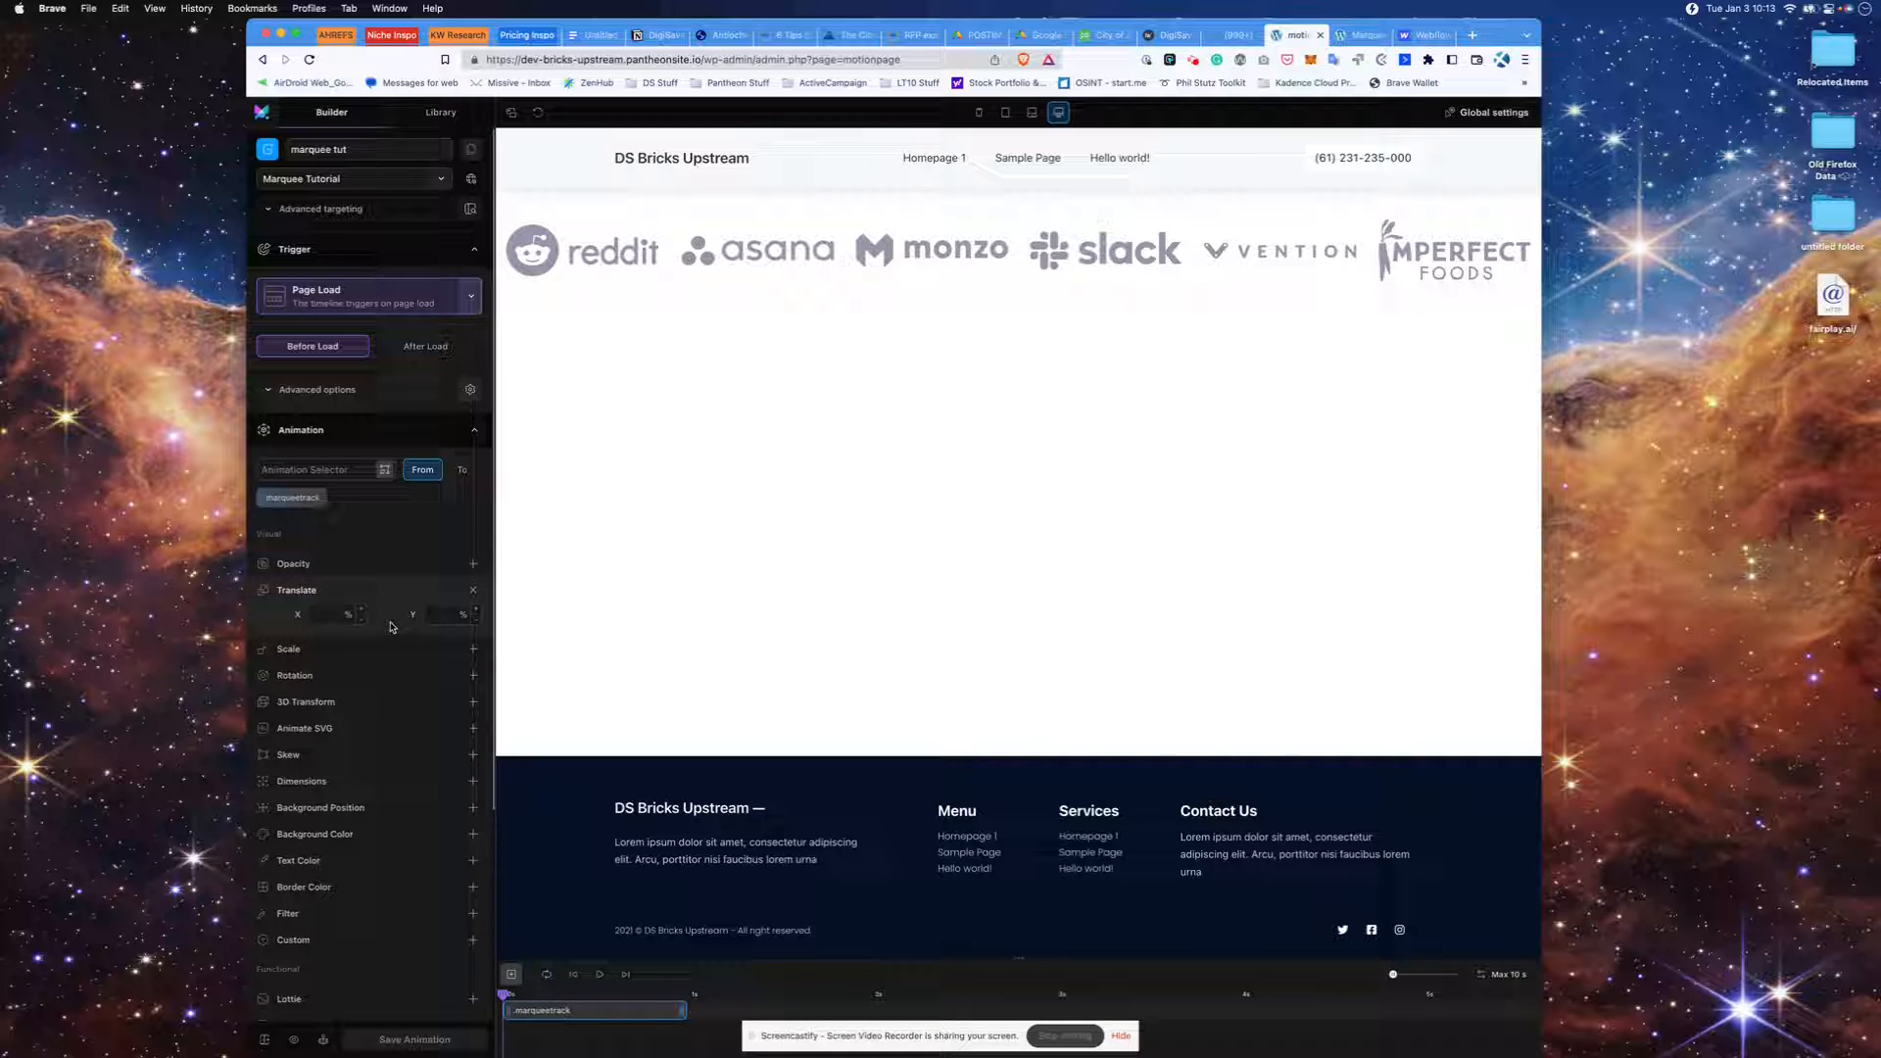
click(334, 613)
click(462, 469)
click(364, 591)
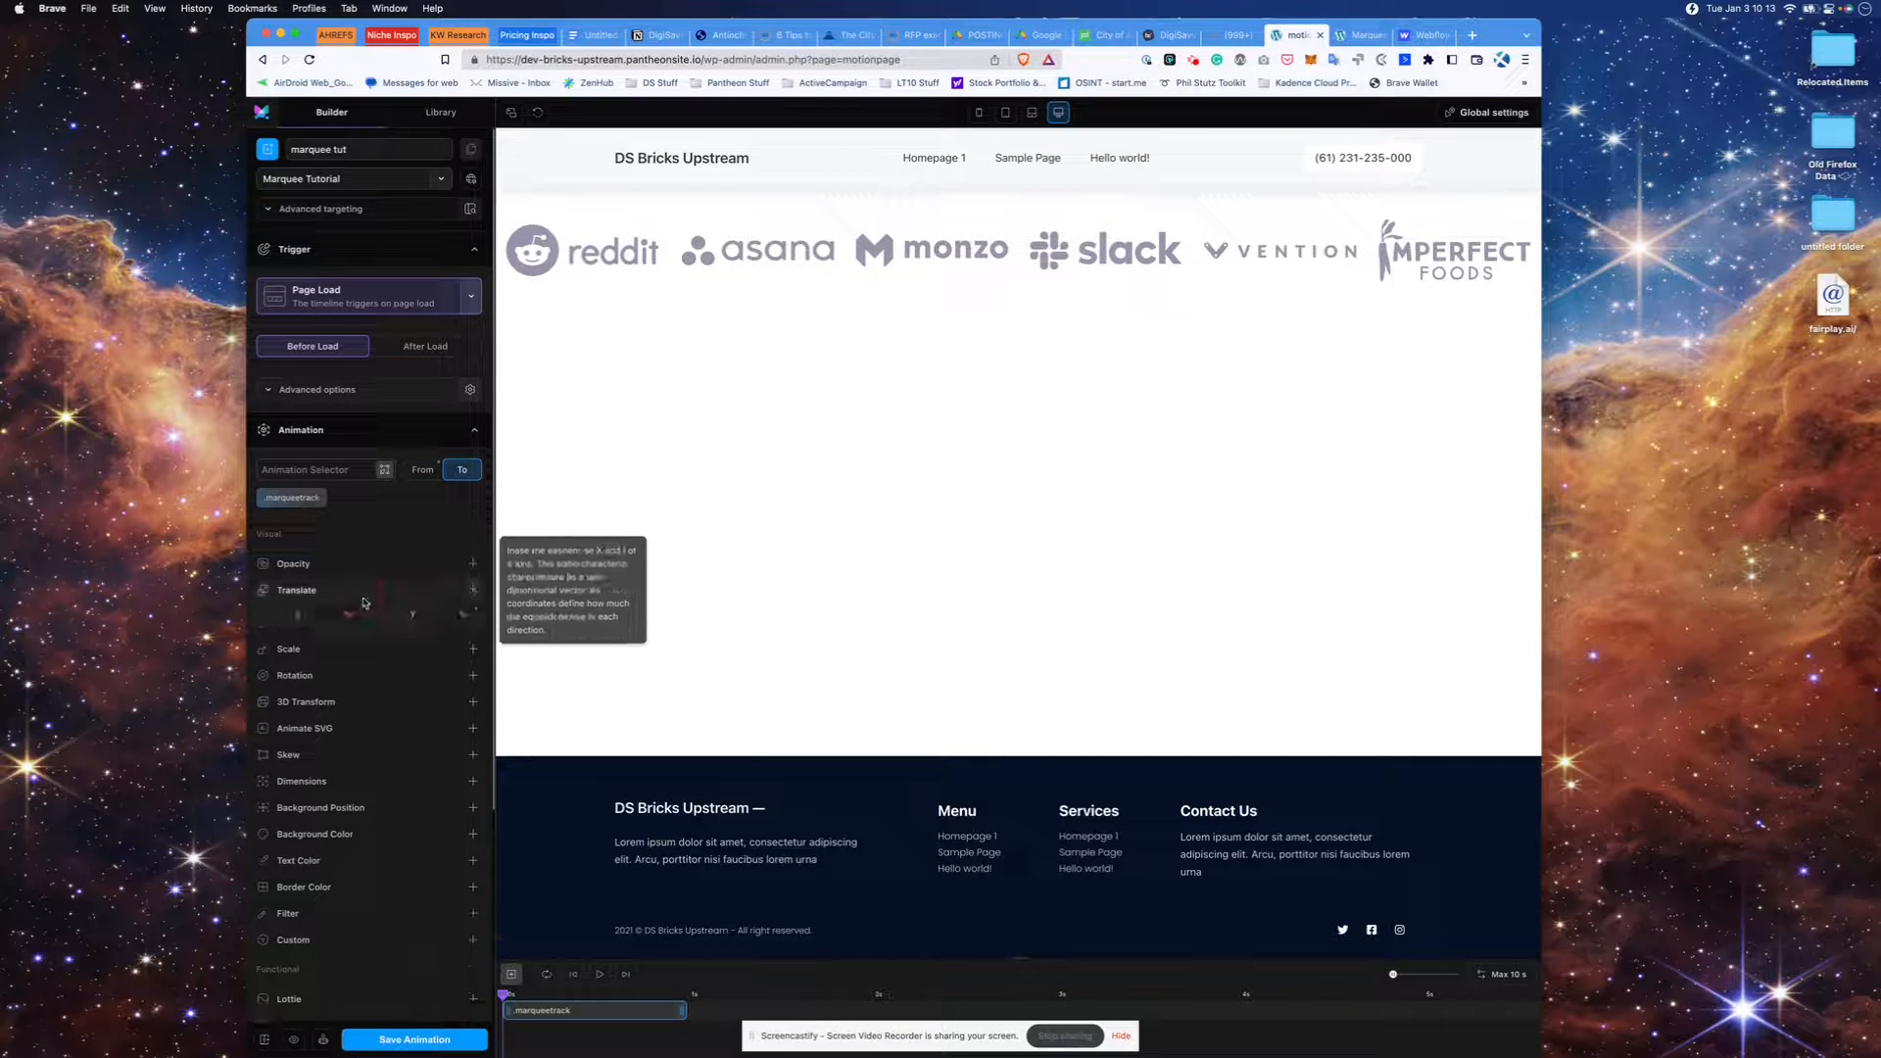
click(320, 619)
text(-100)
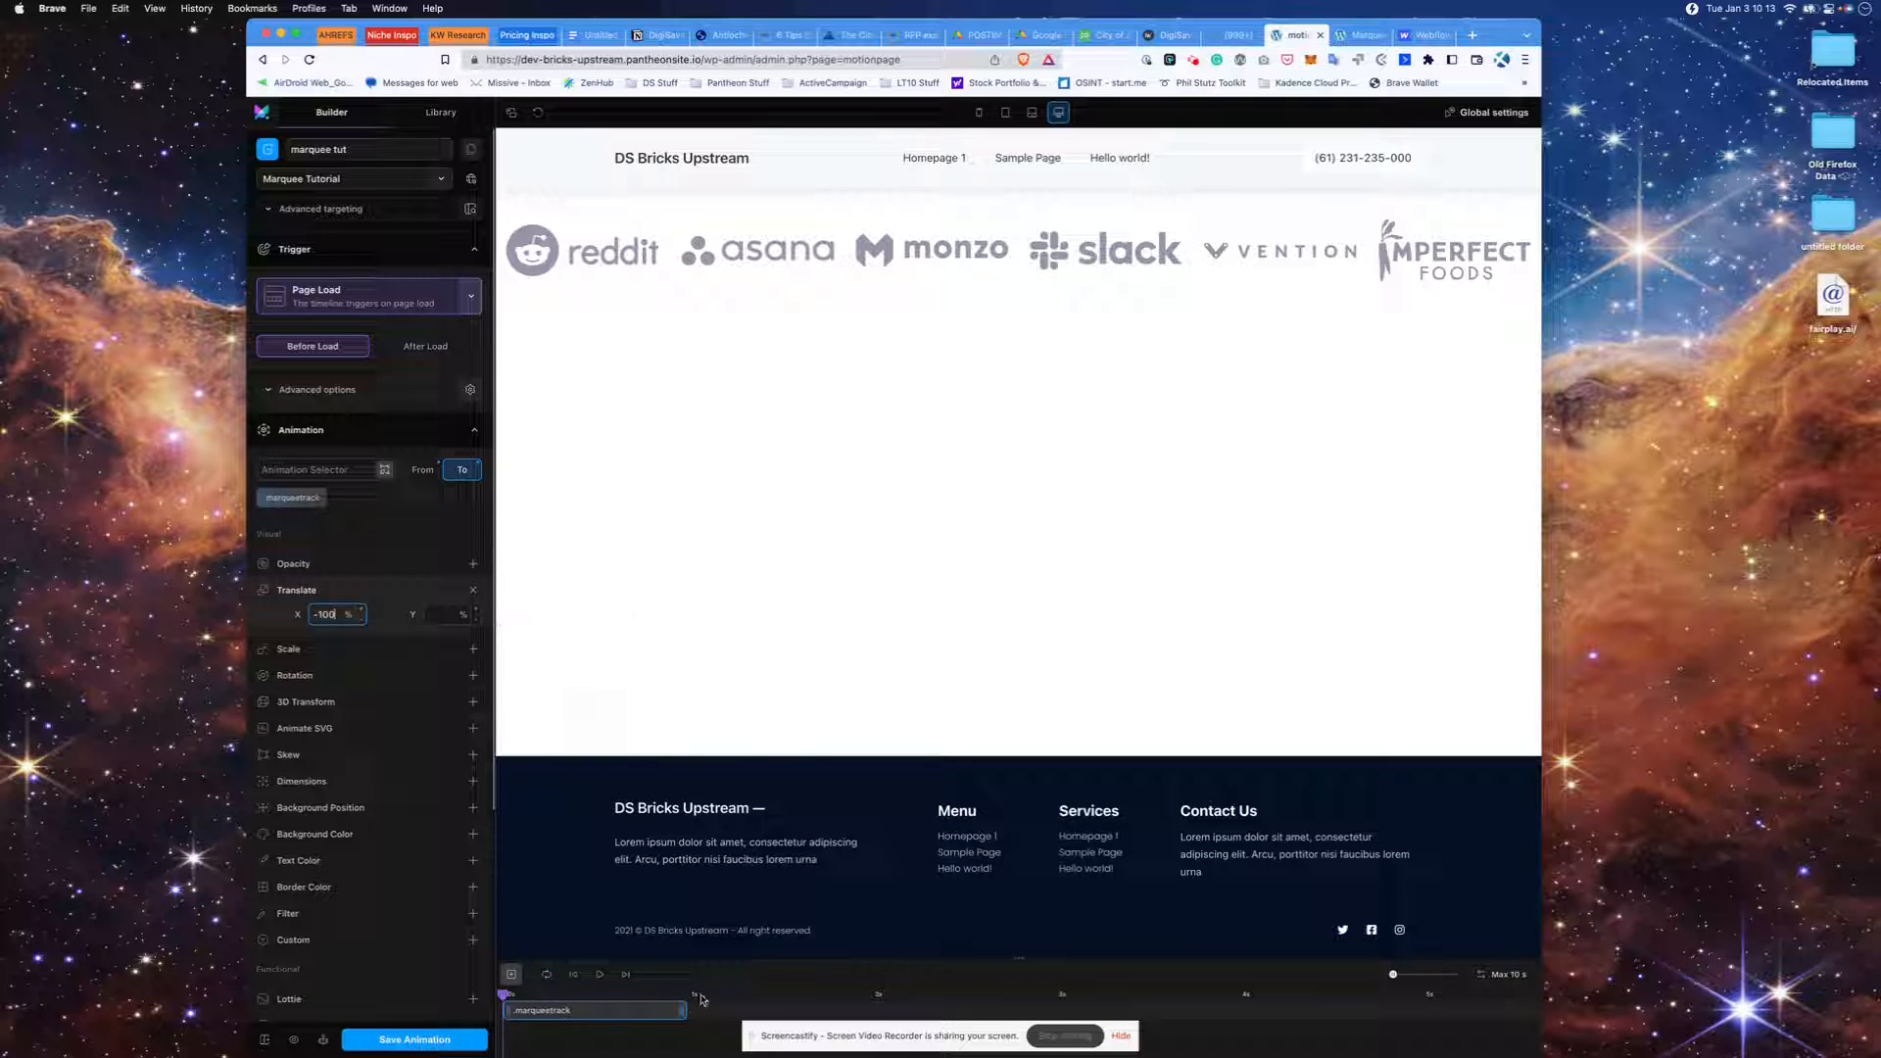
- Extend the .marqueetrack animation to about 5 seconds, preview it, and return the playhead to the start
drag(681, 1013, 1421, 1009)
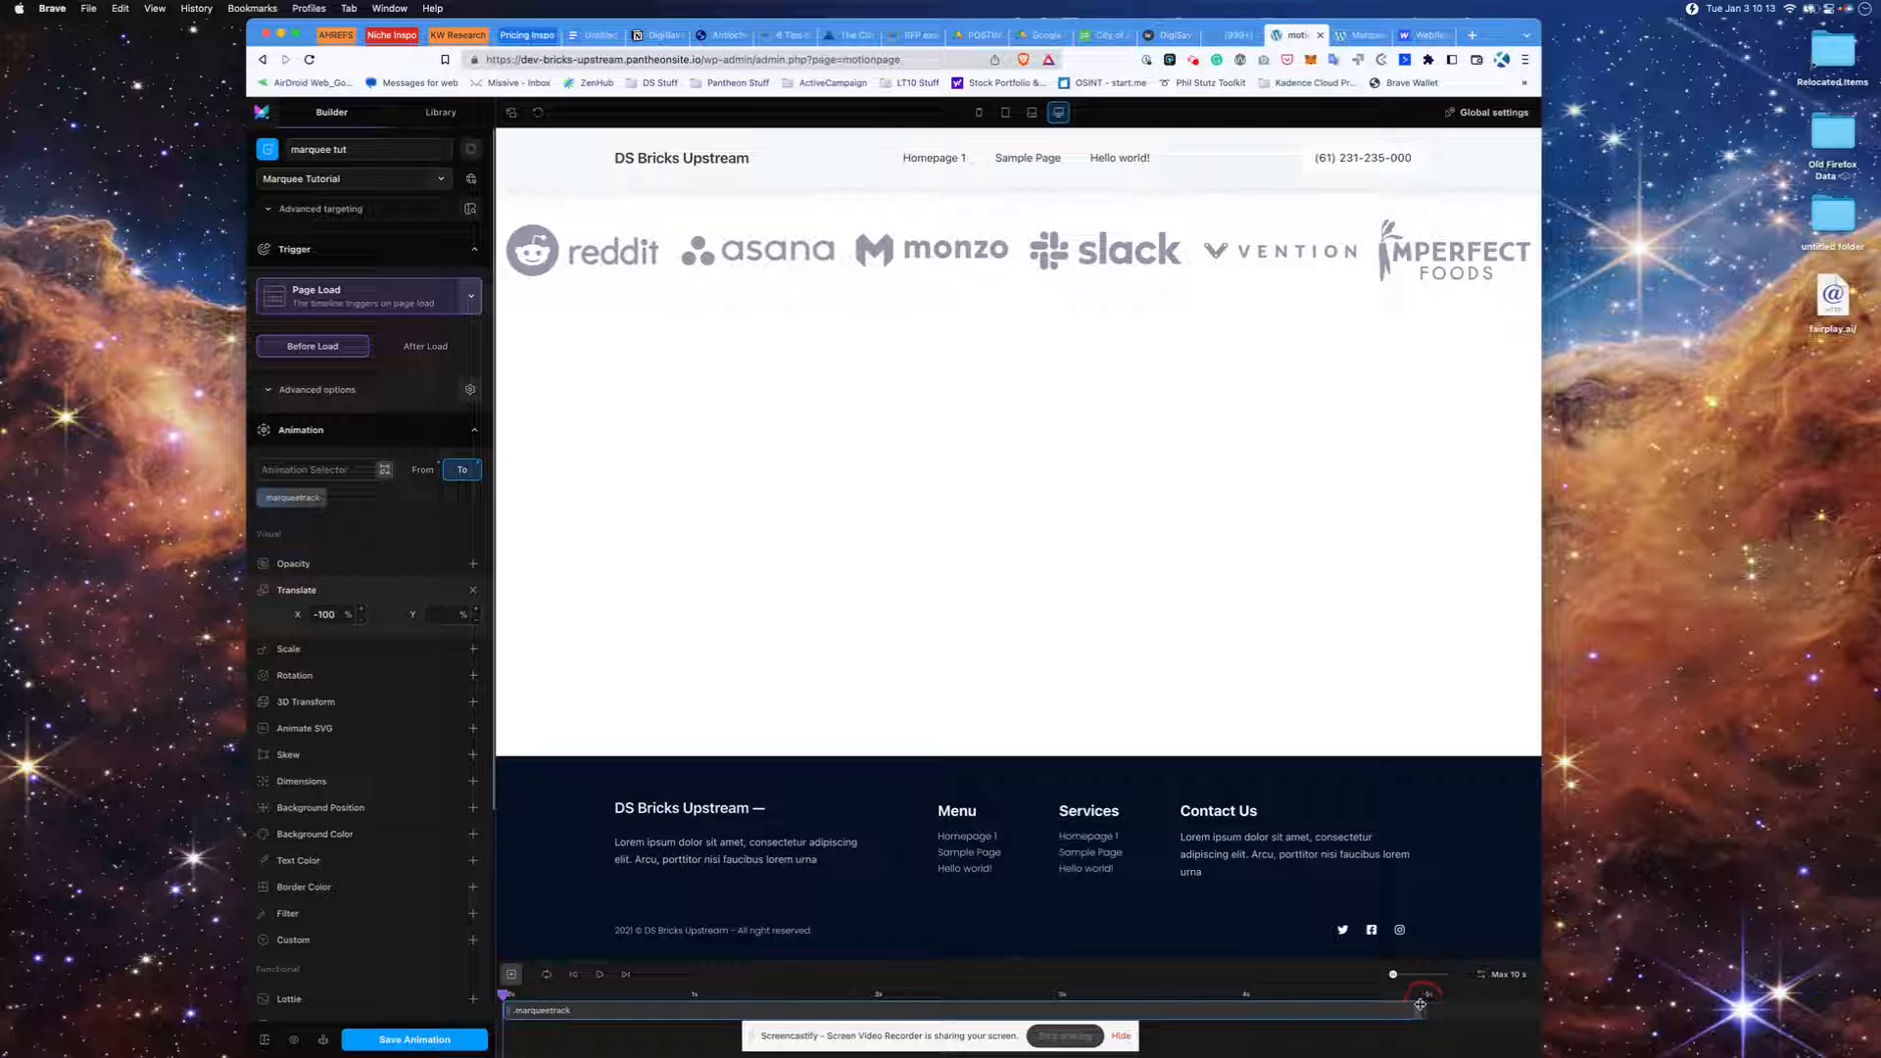
click(602, 975)
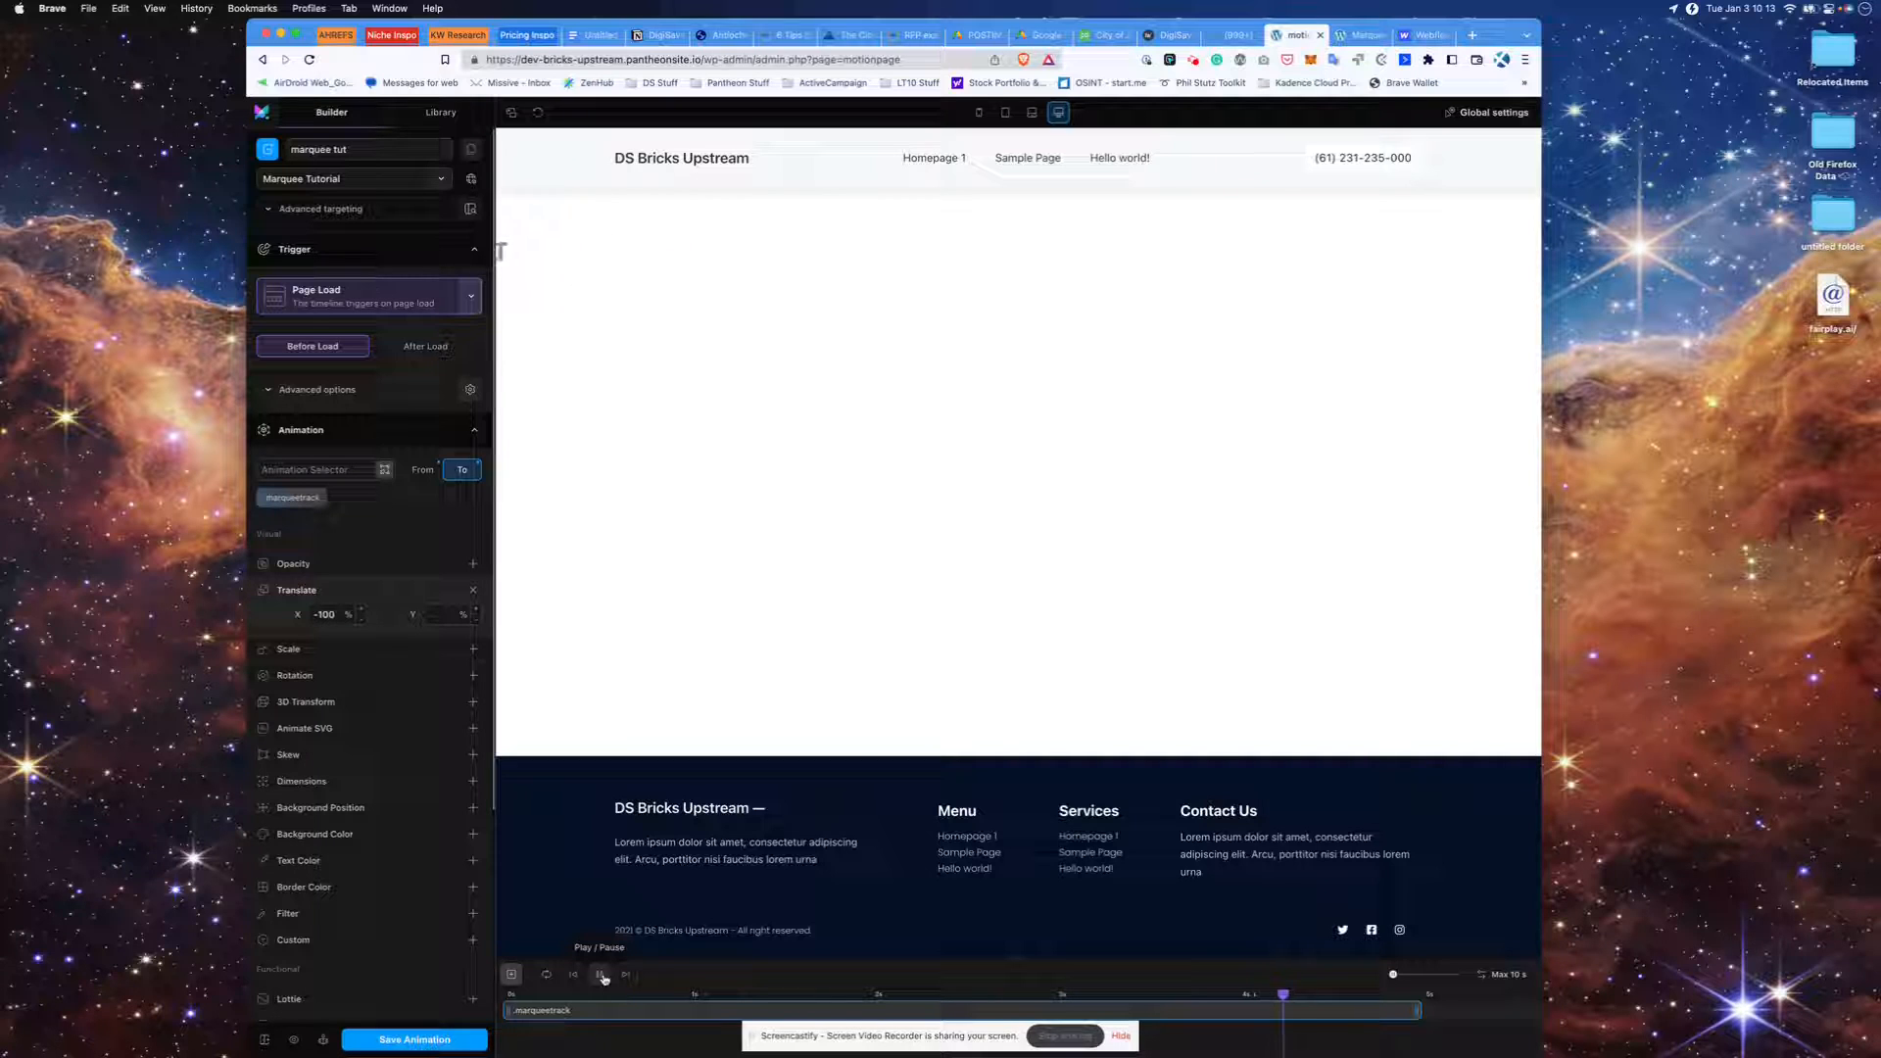
click(602, 977)
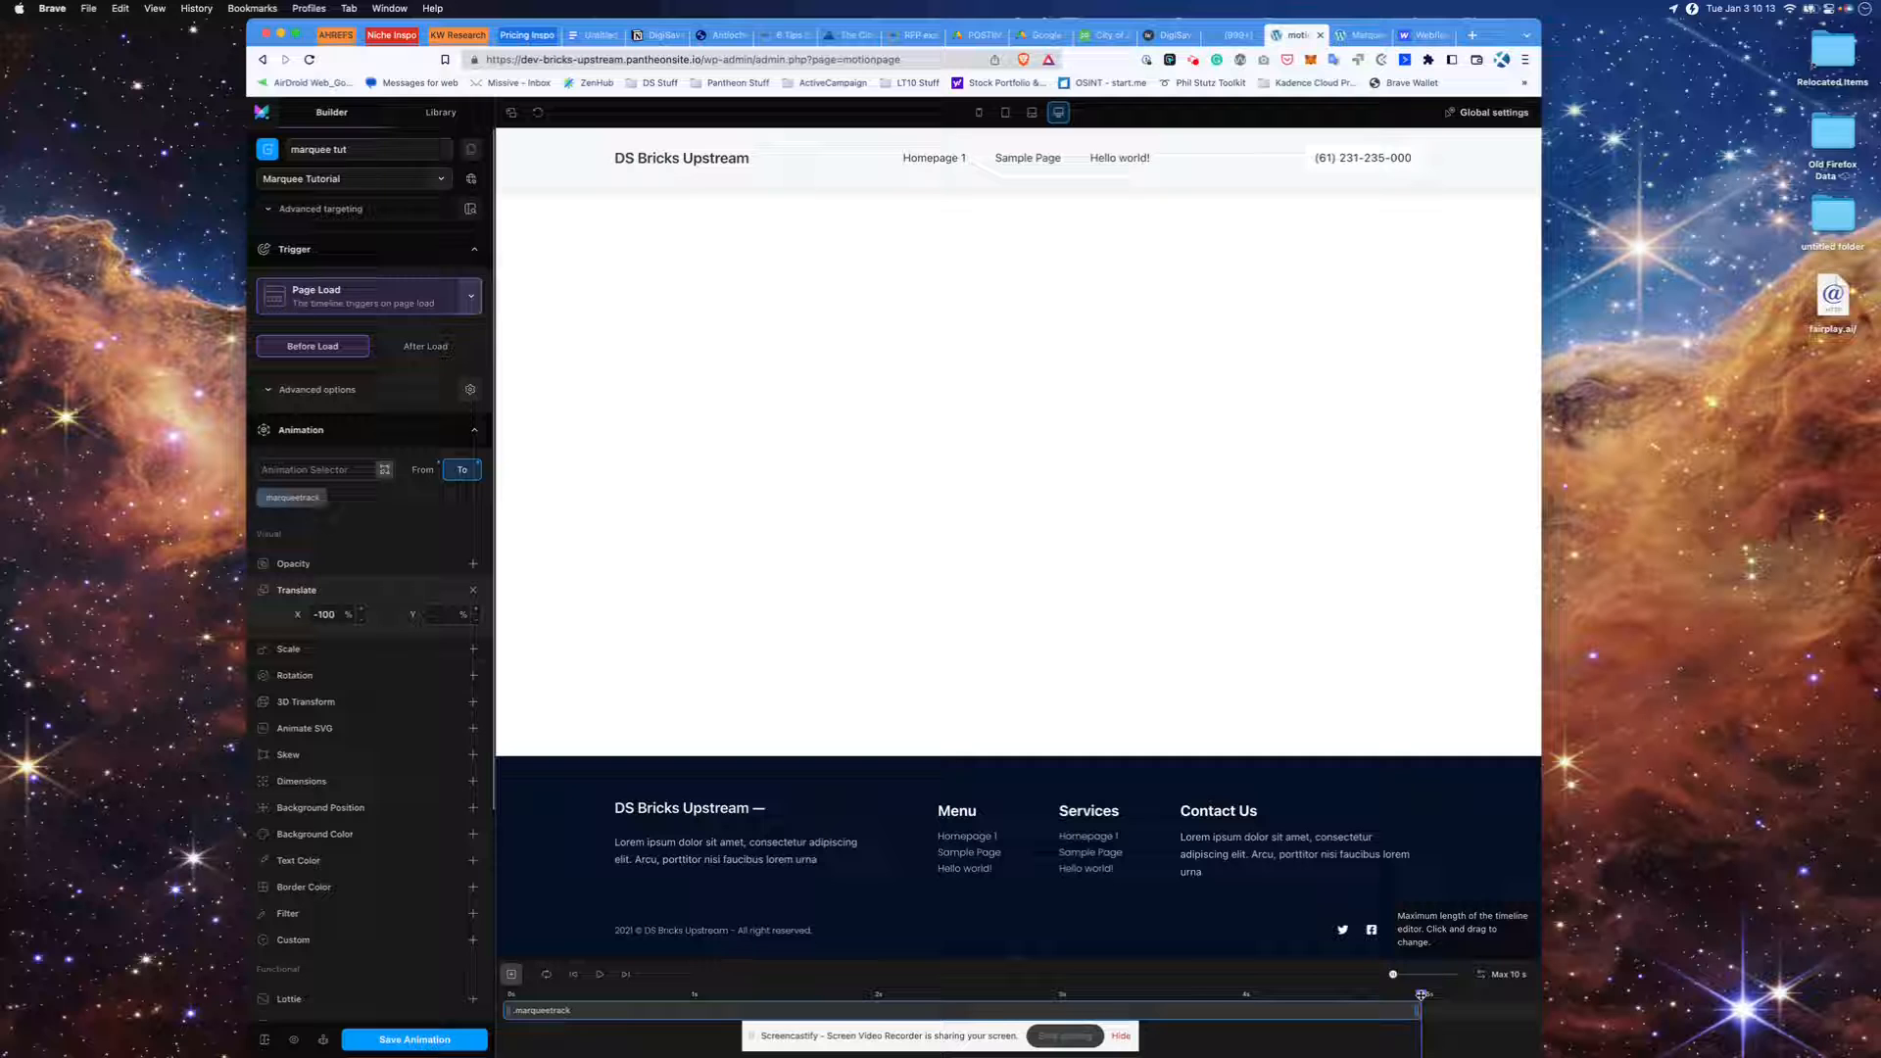
click(1258, 1006)
drag(1256, 1006, 485, 1048)
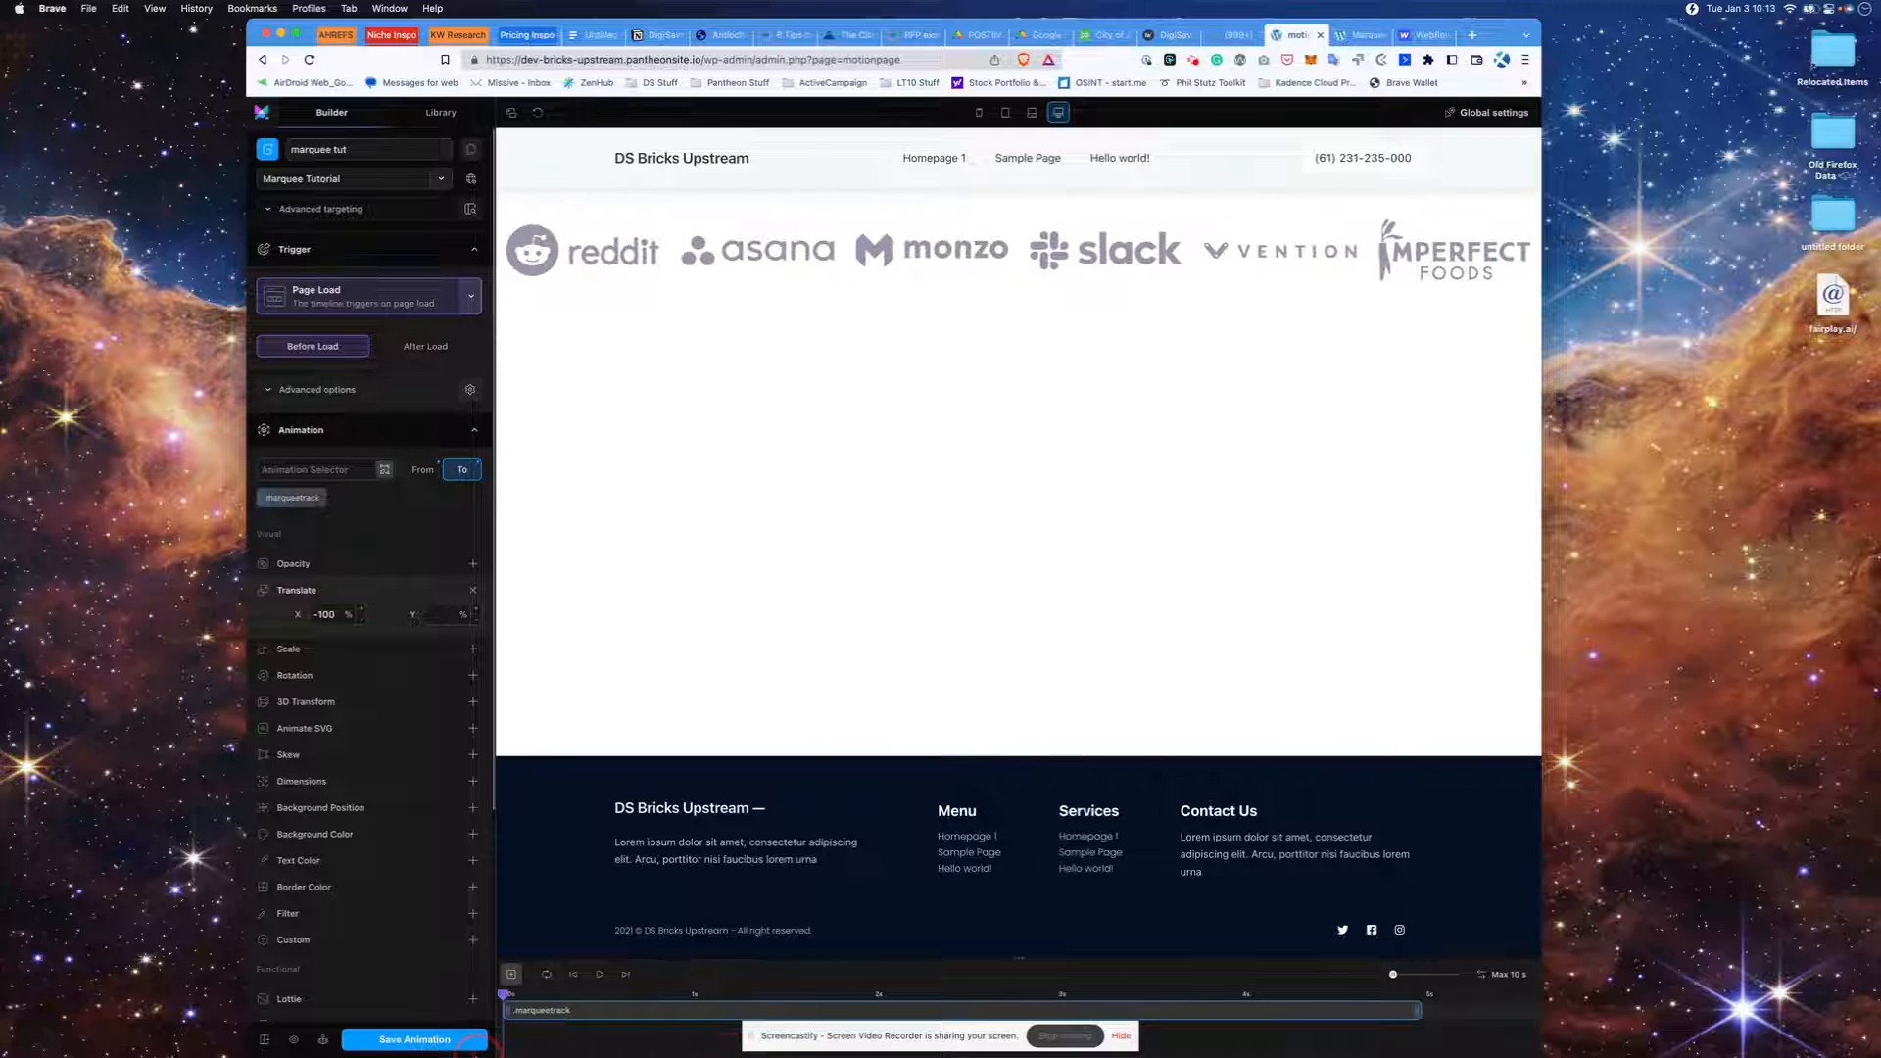
- Set the ease to None for both the To and From states of the .marqueetrack animation and preview it
scroll(370, 755, down, 5)
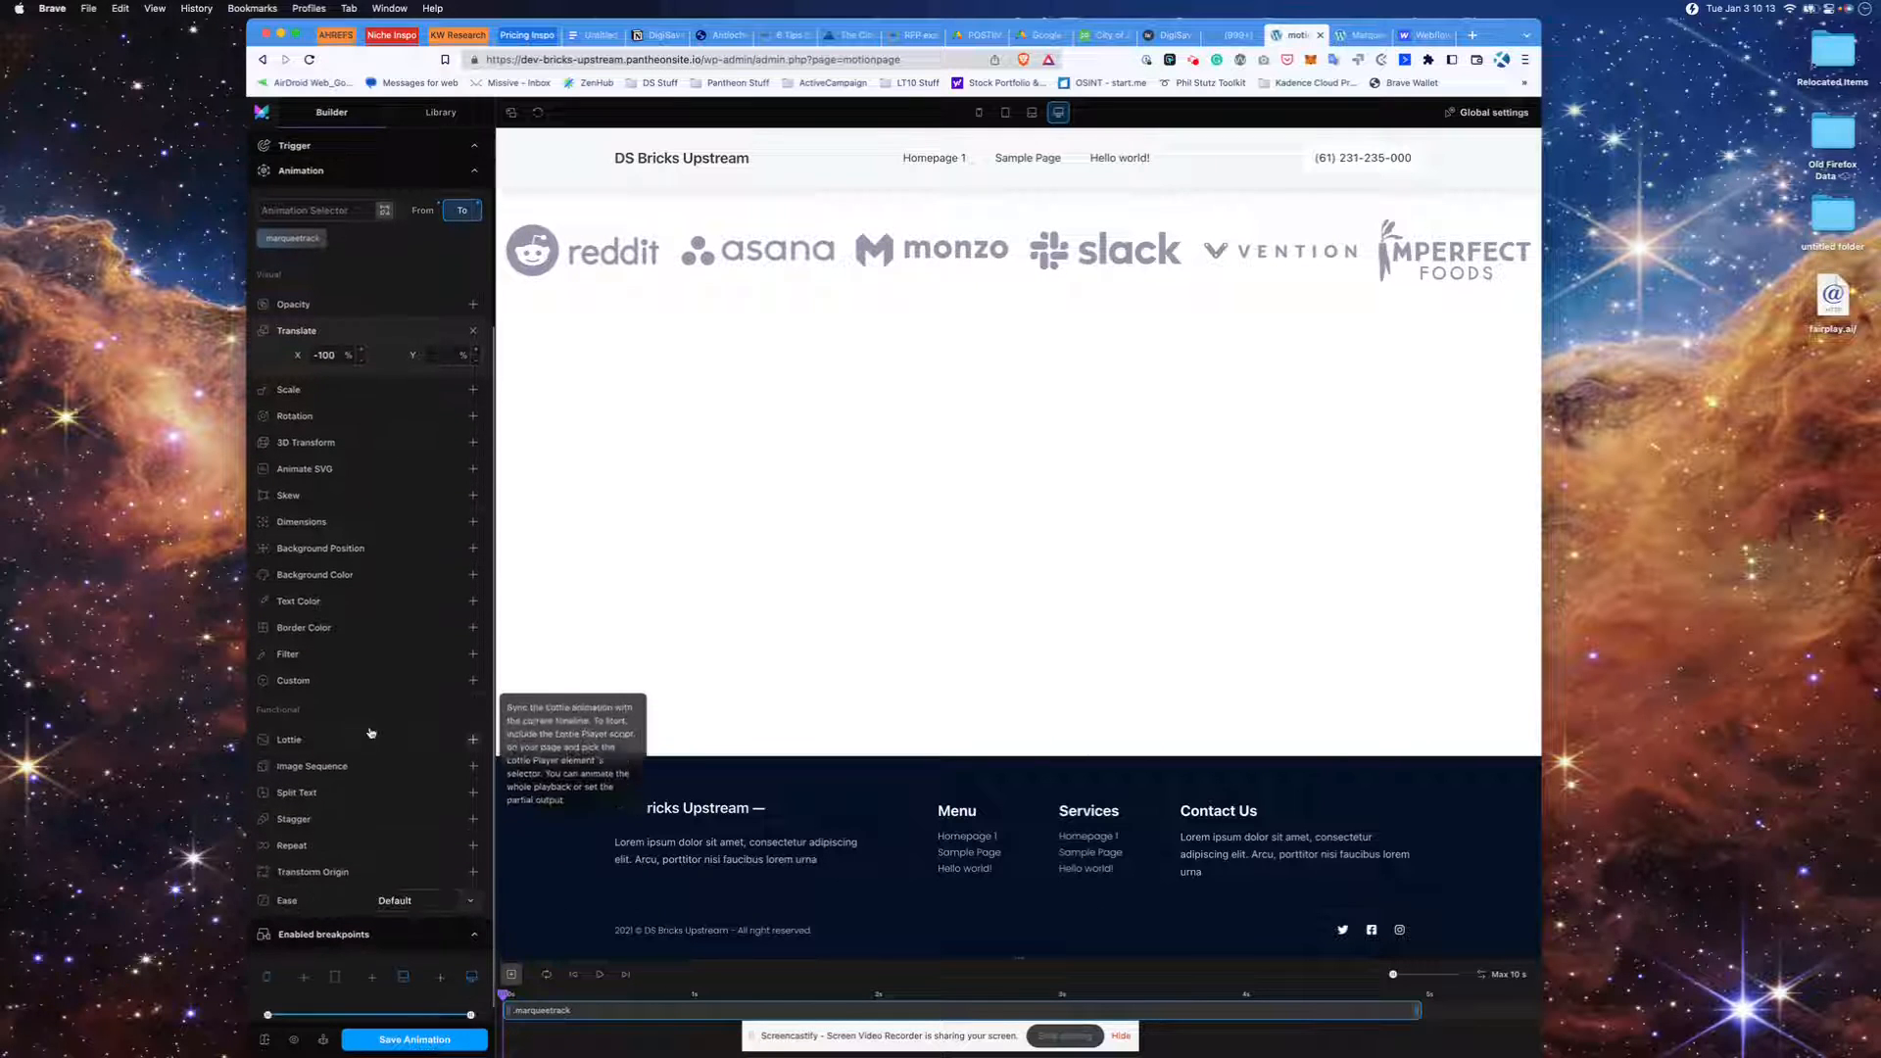
click(421, 900)
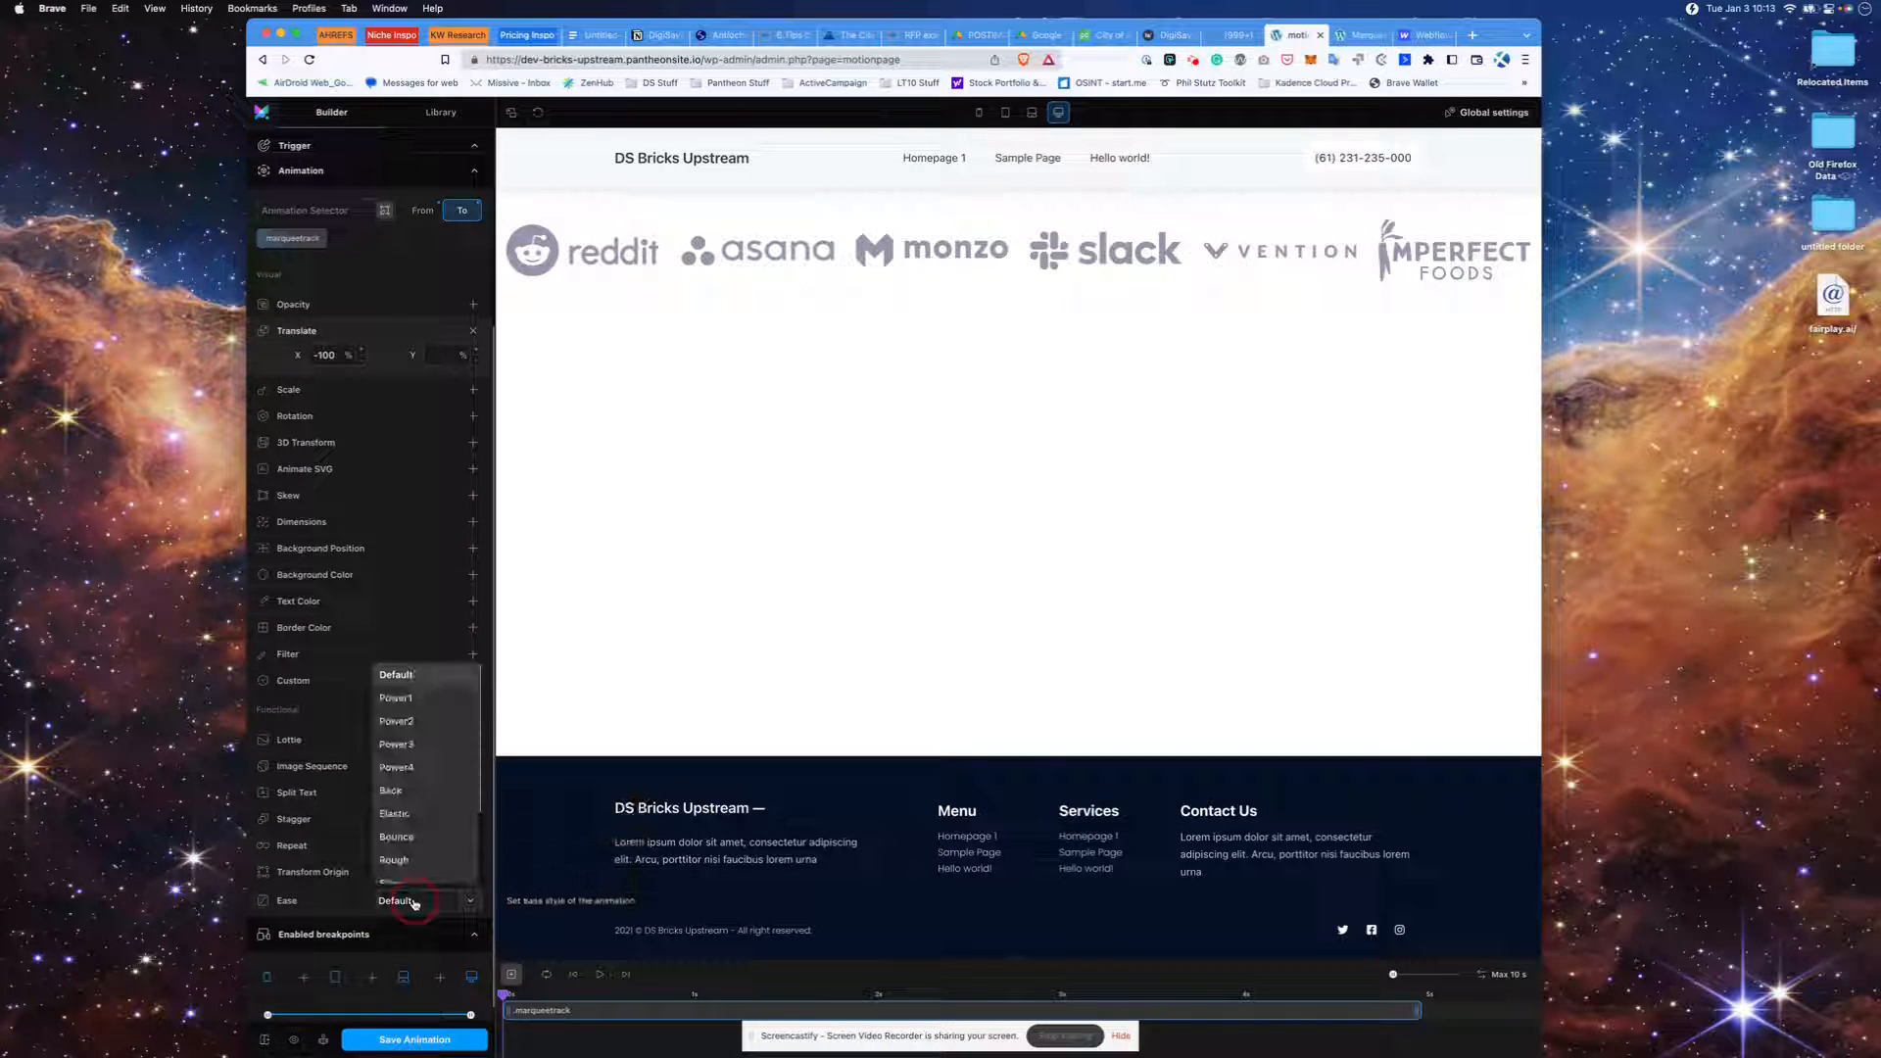
scroll(424, 845, down, 3)
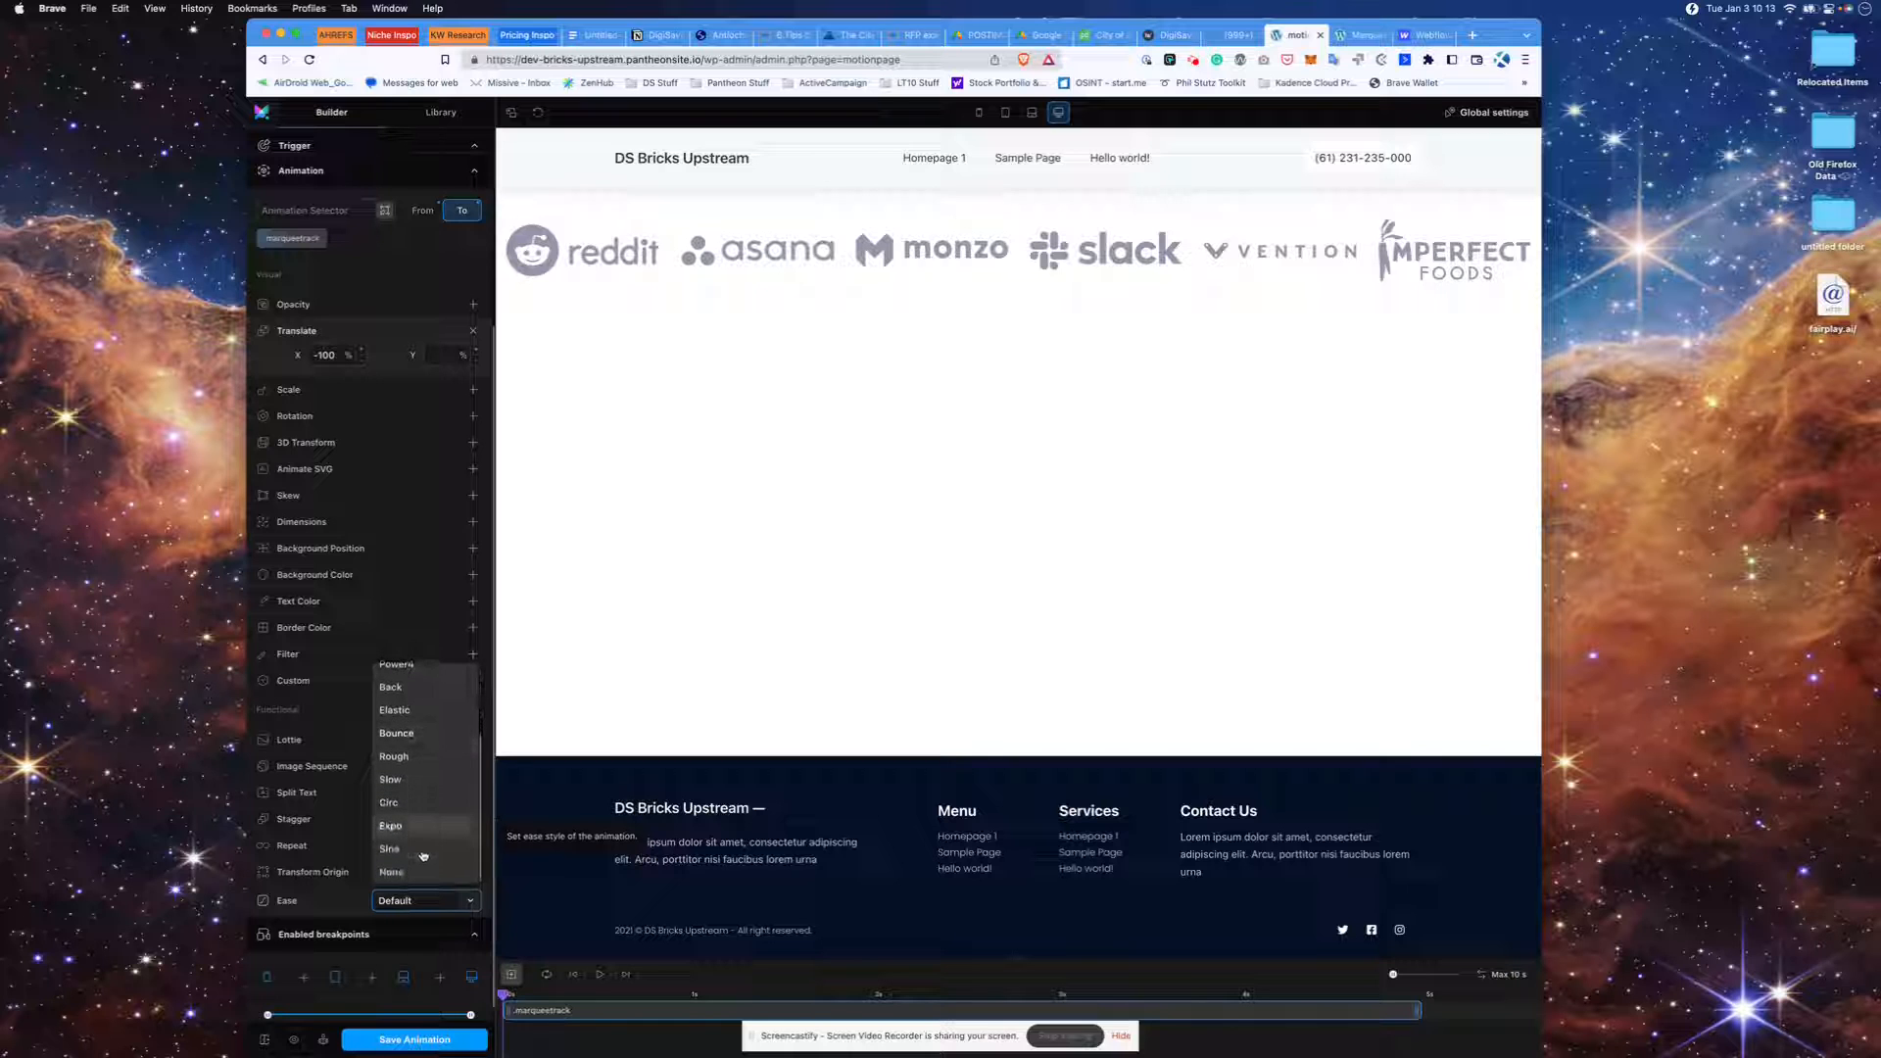
click(418, 871)
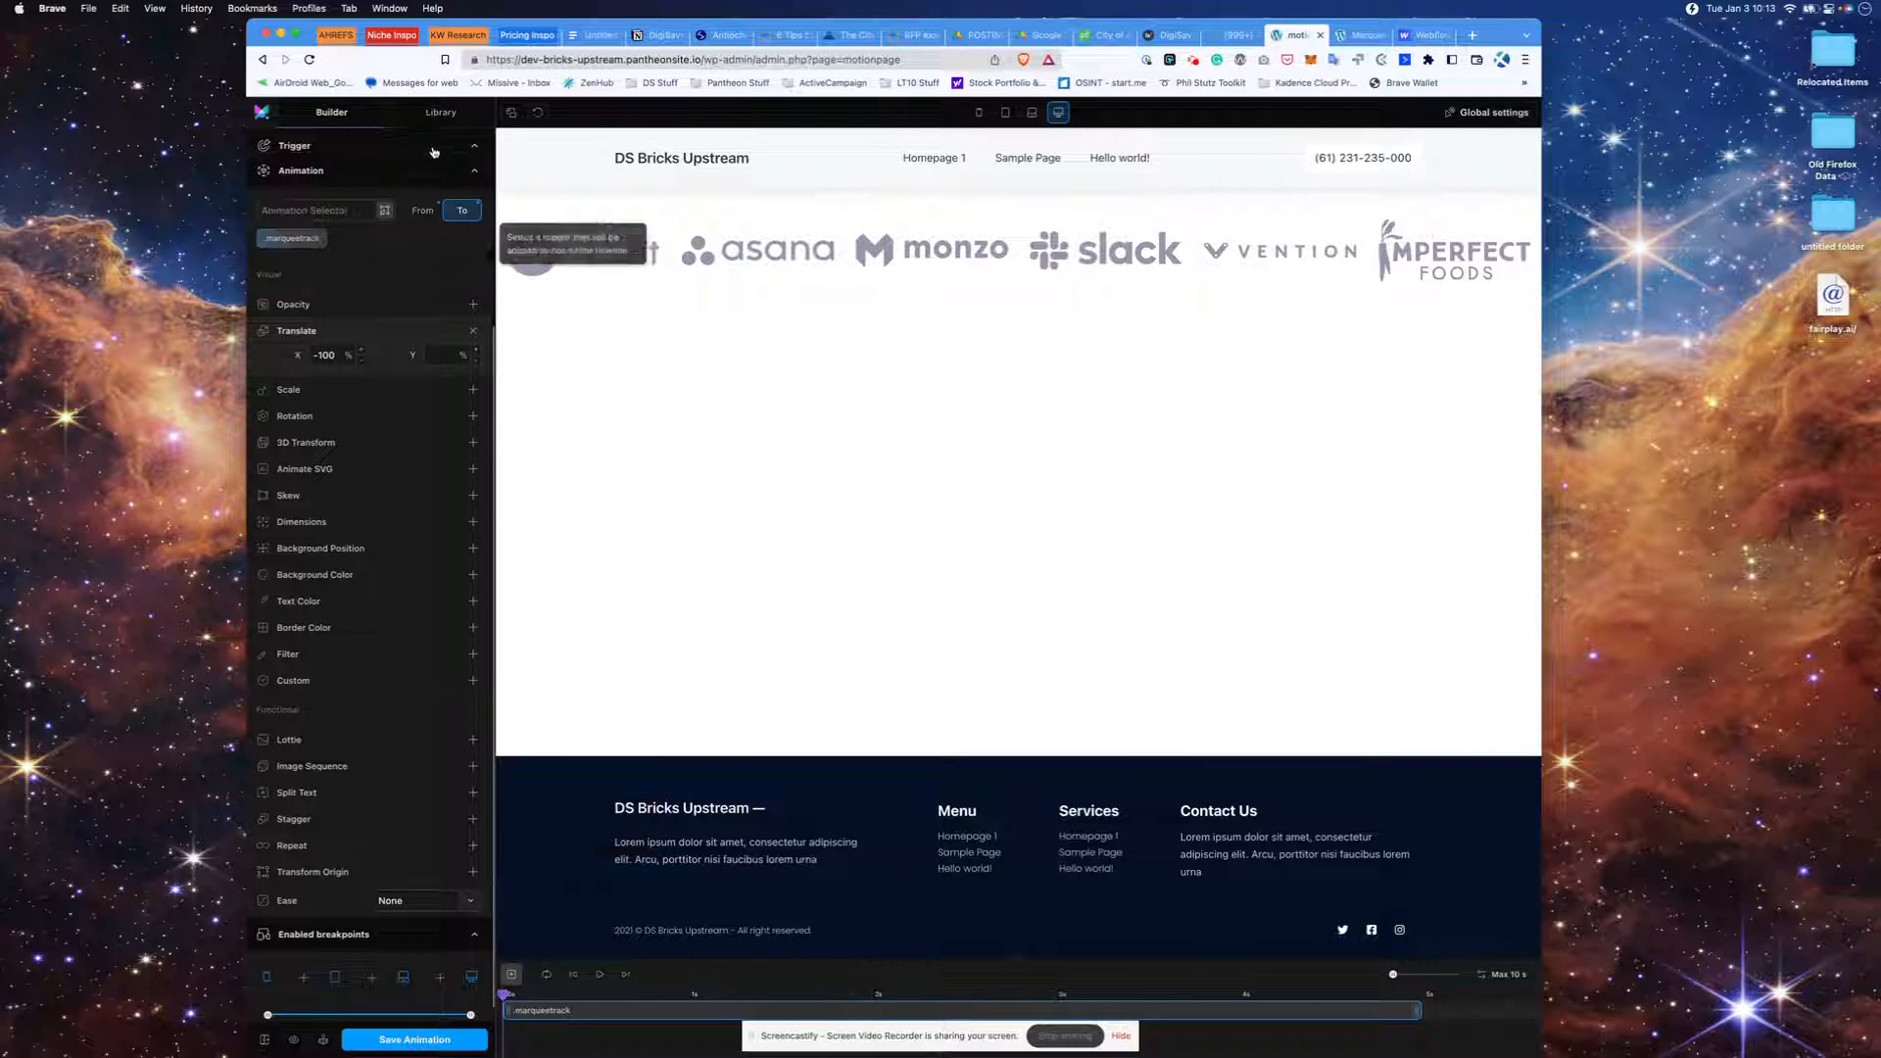
click(423, 209)
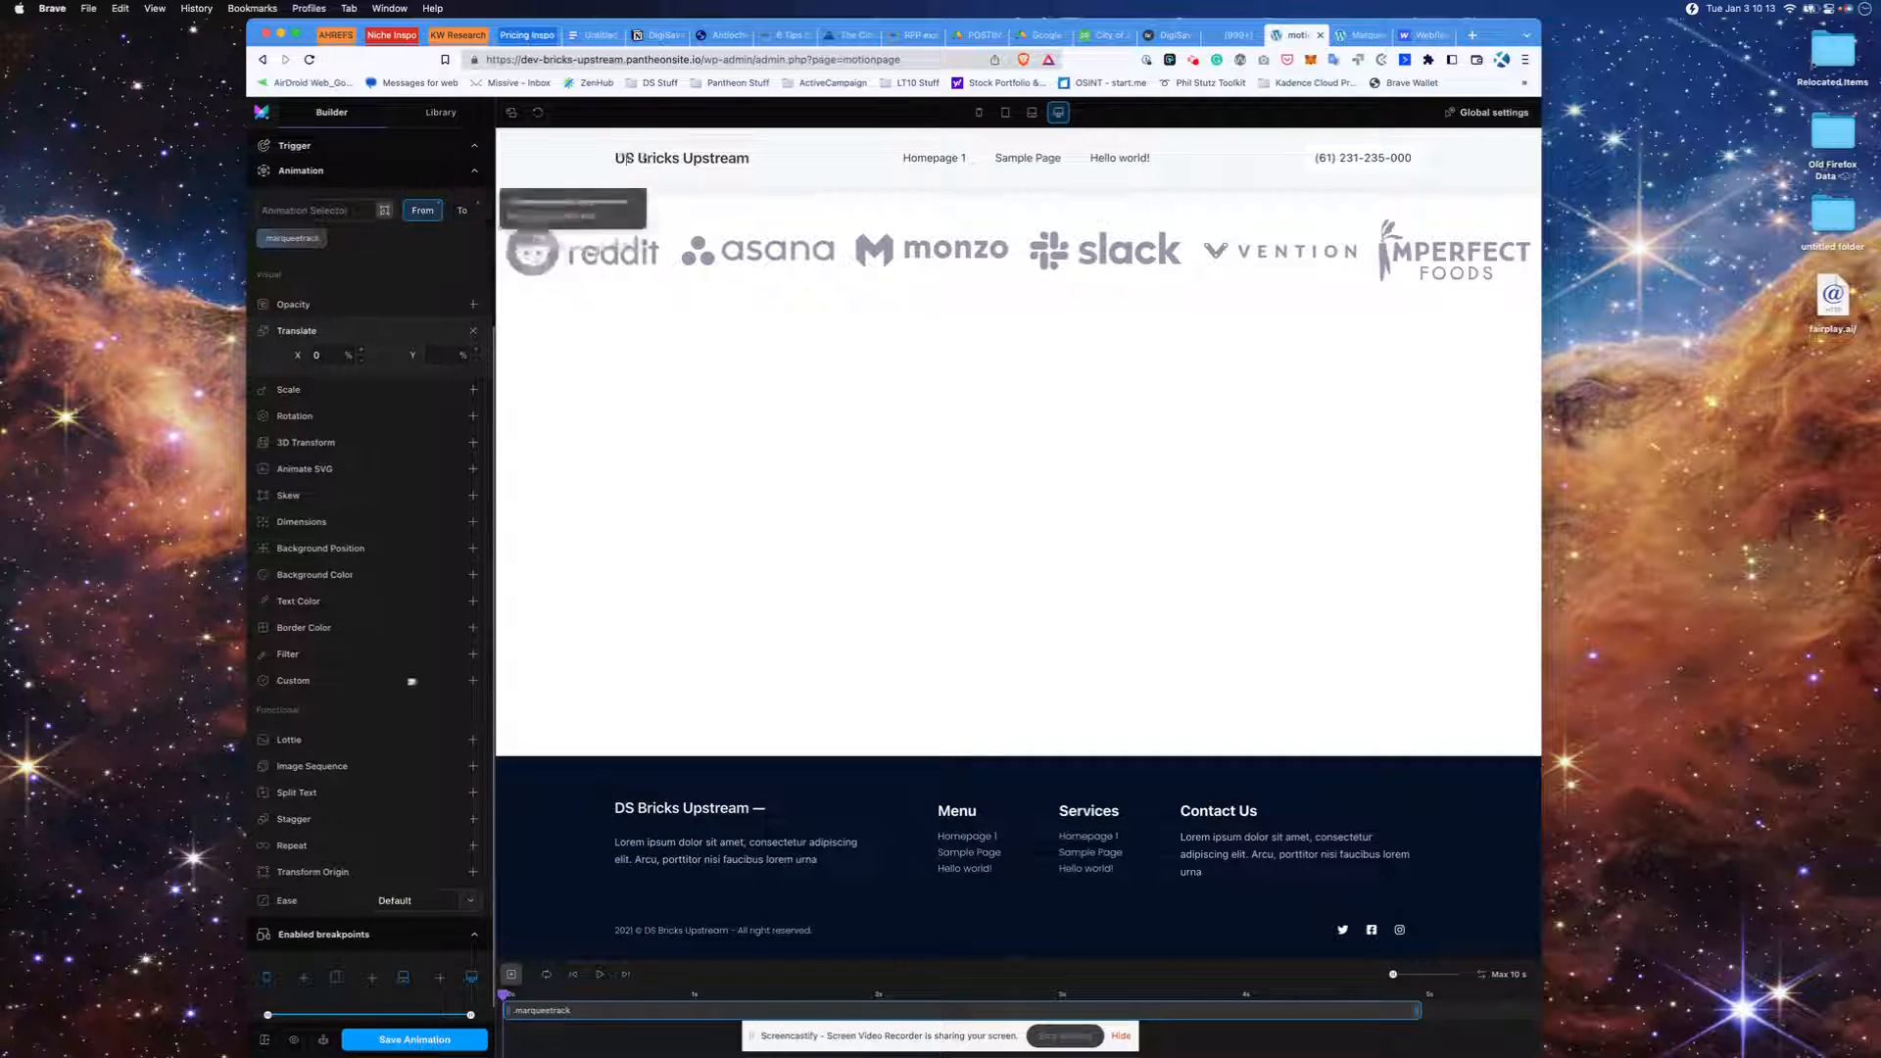
click(412, 900)
scroll(418, 871, down, 3)
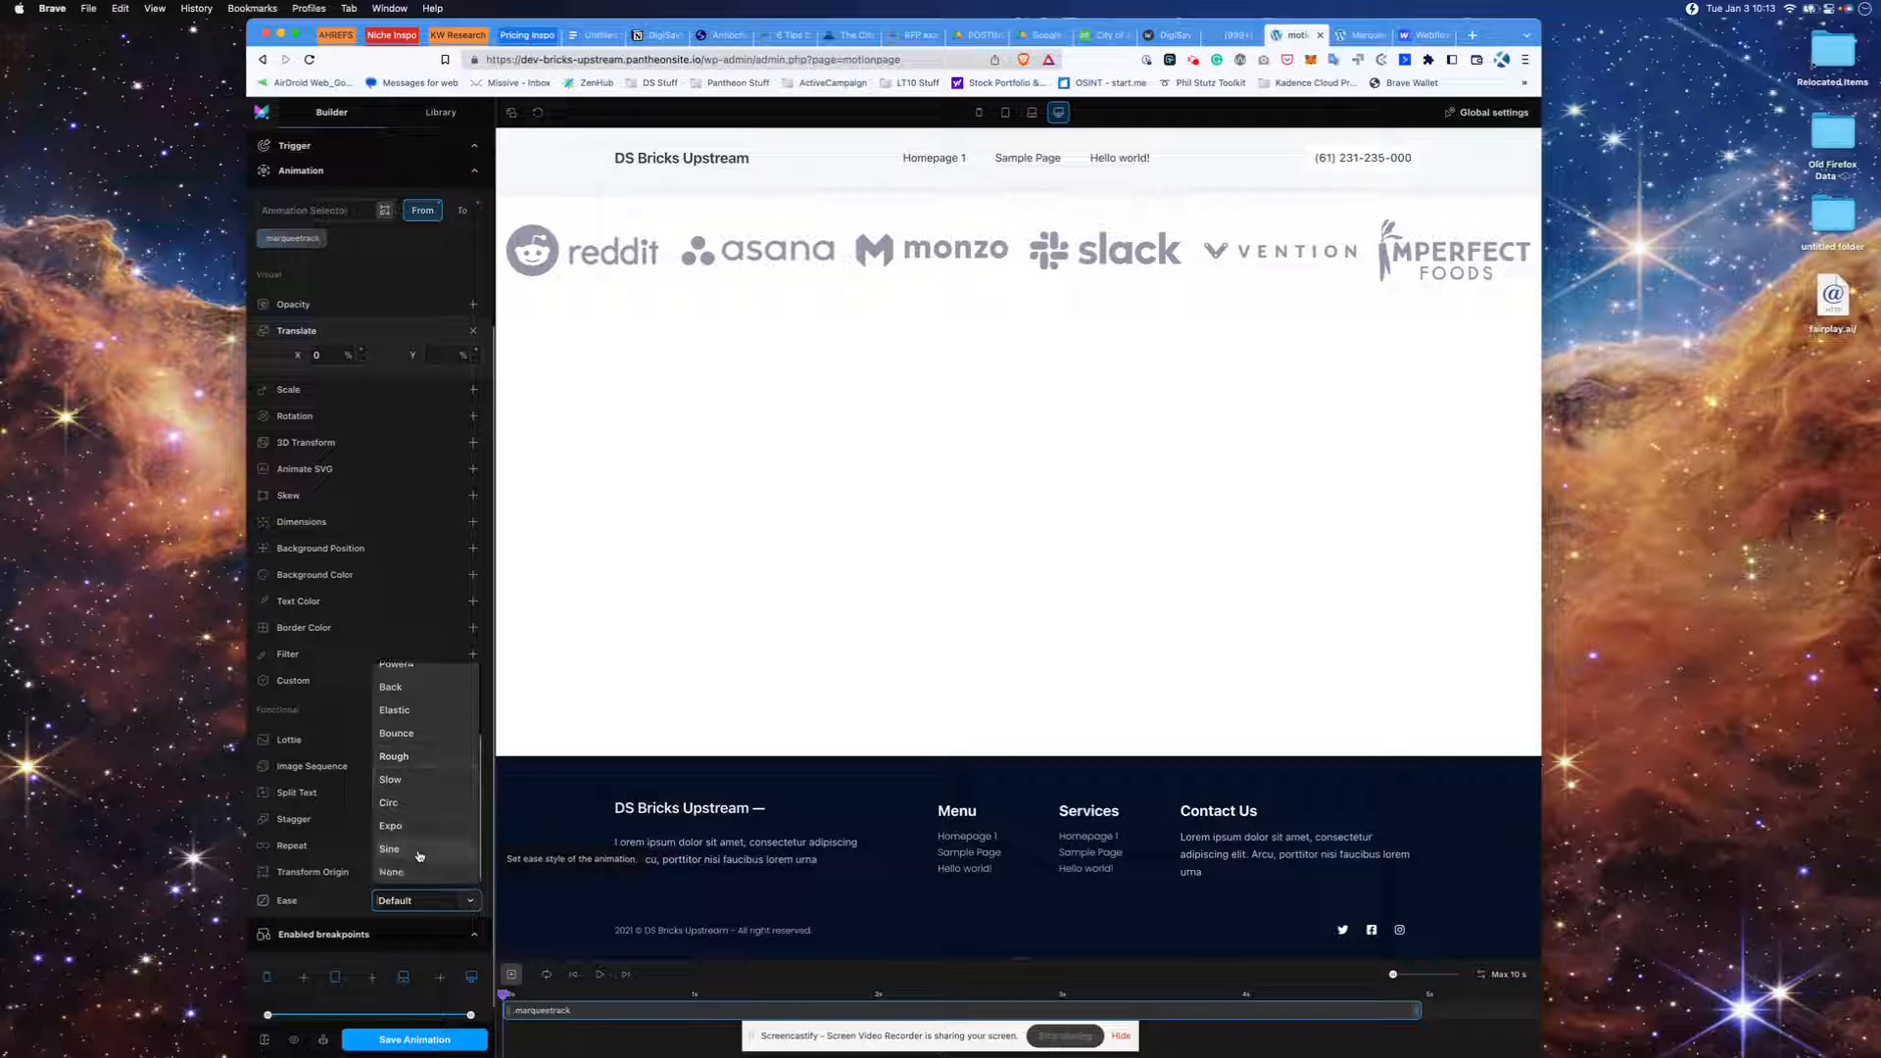
click(418, 871)
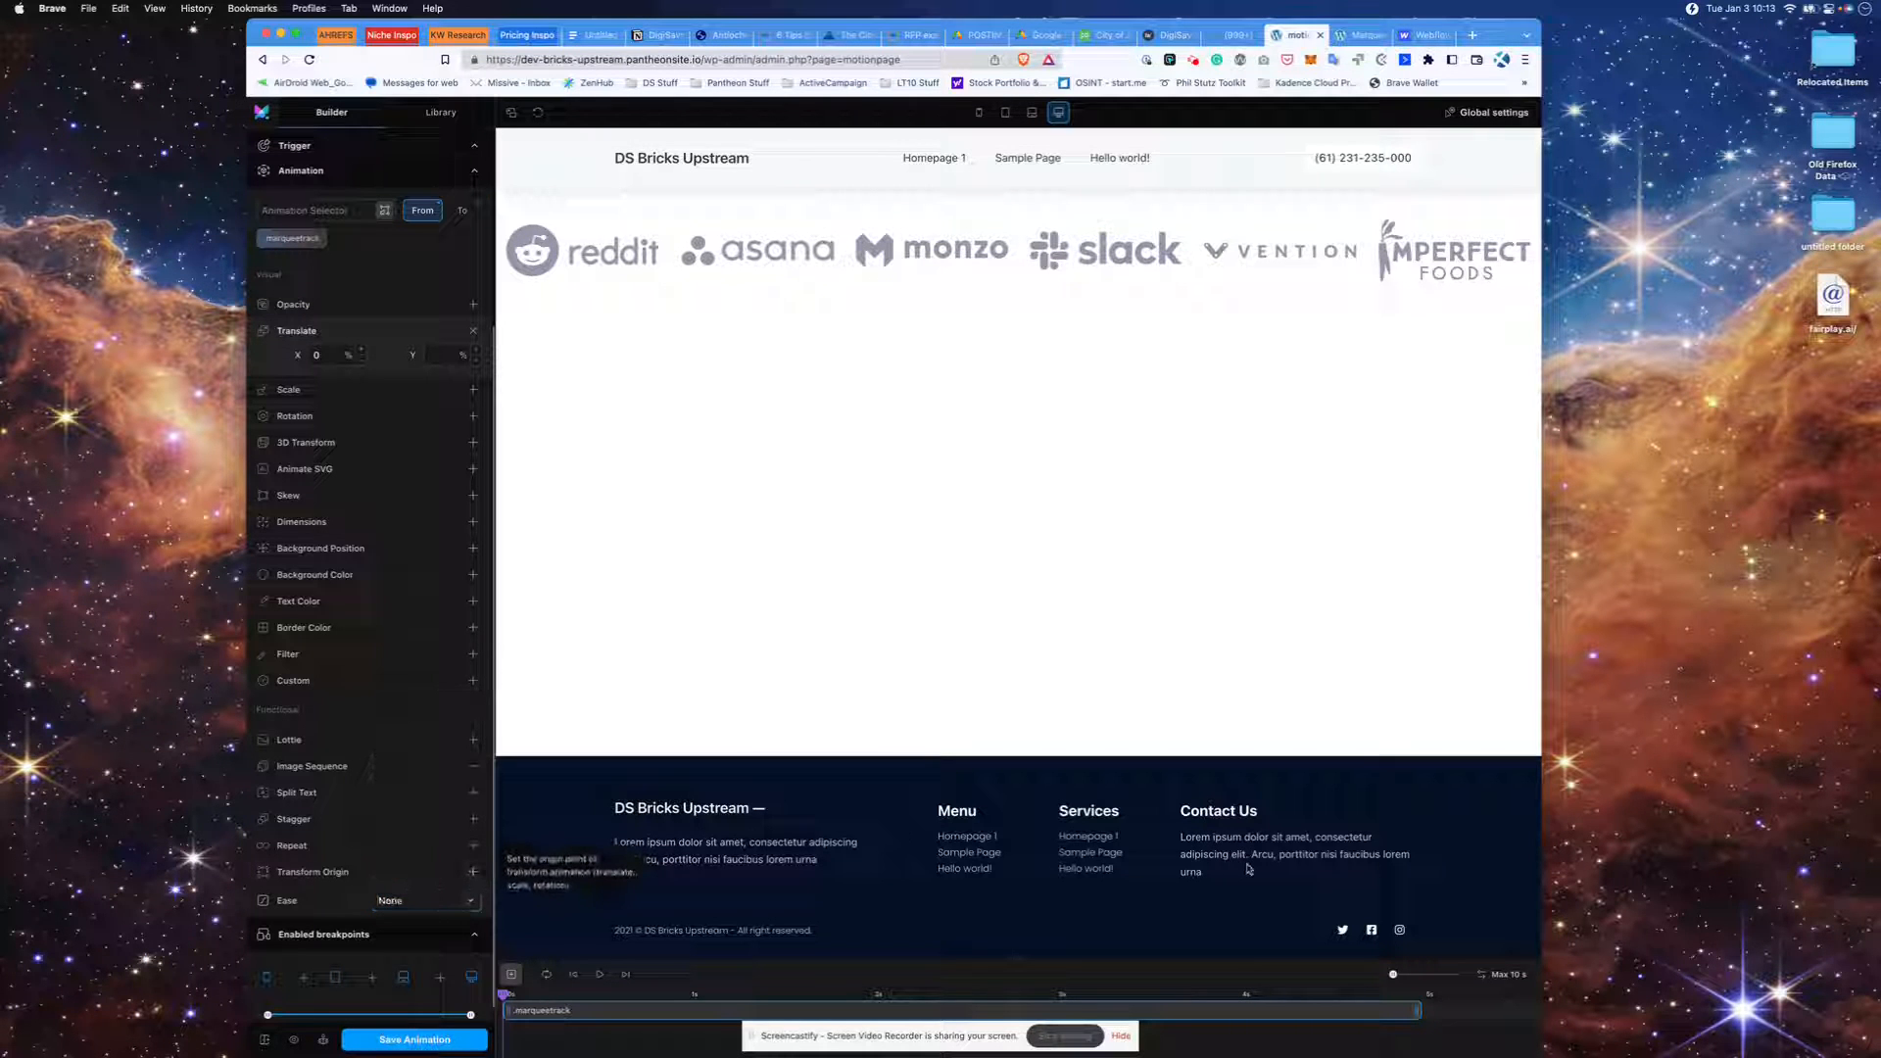
click(601, 975)
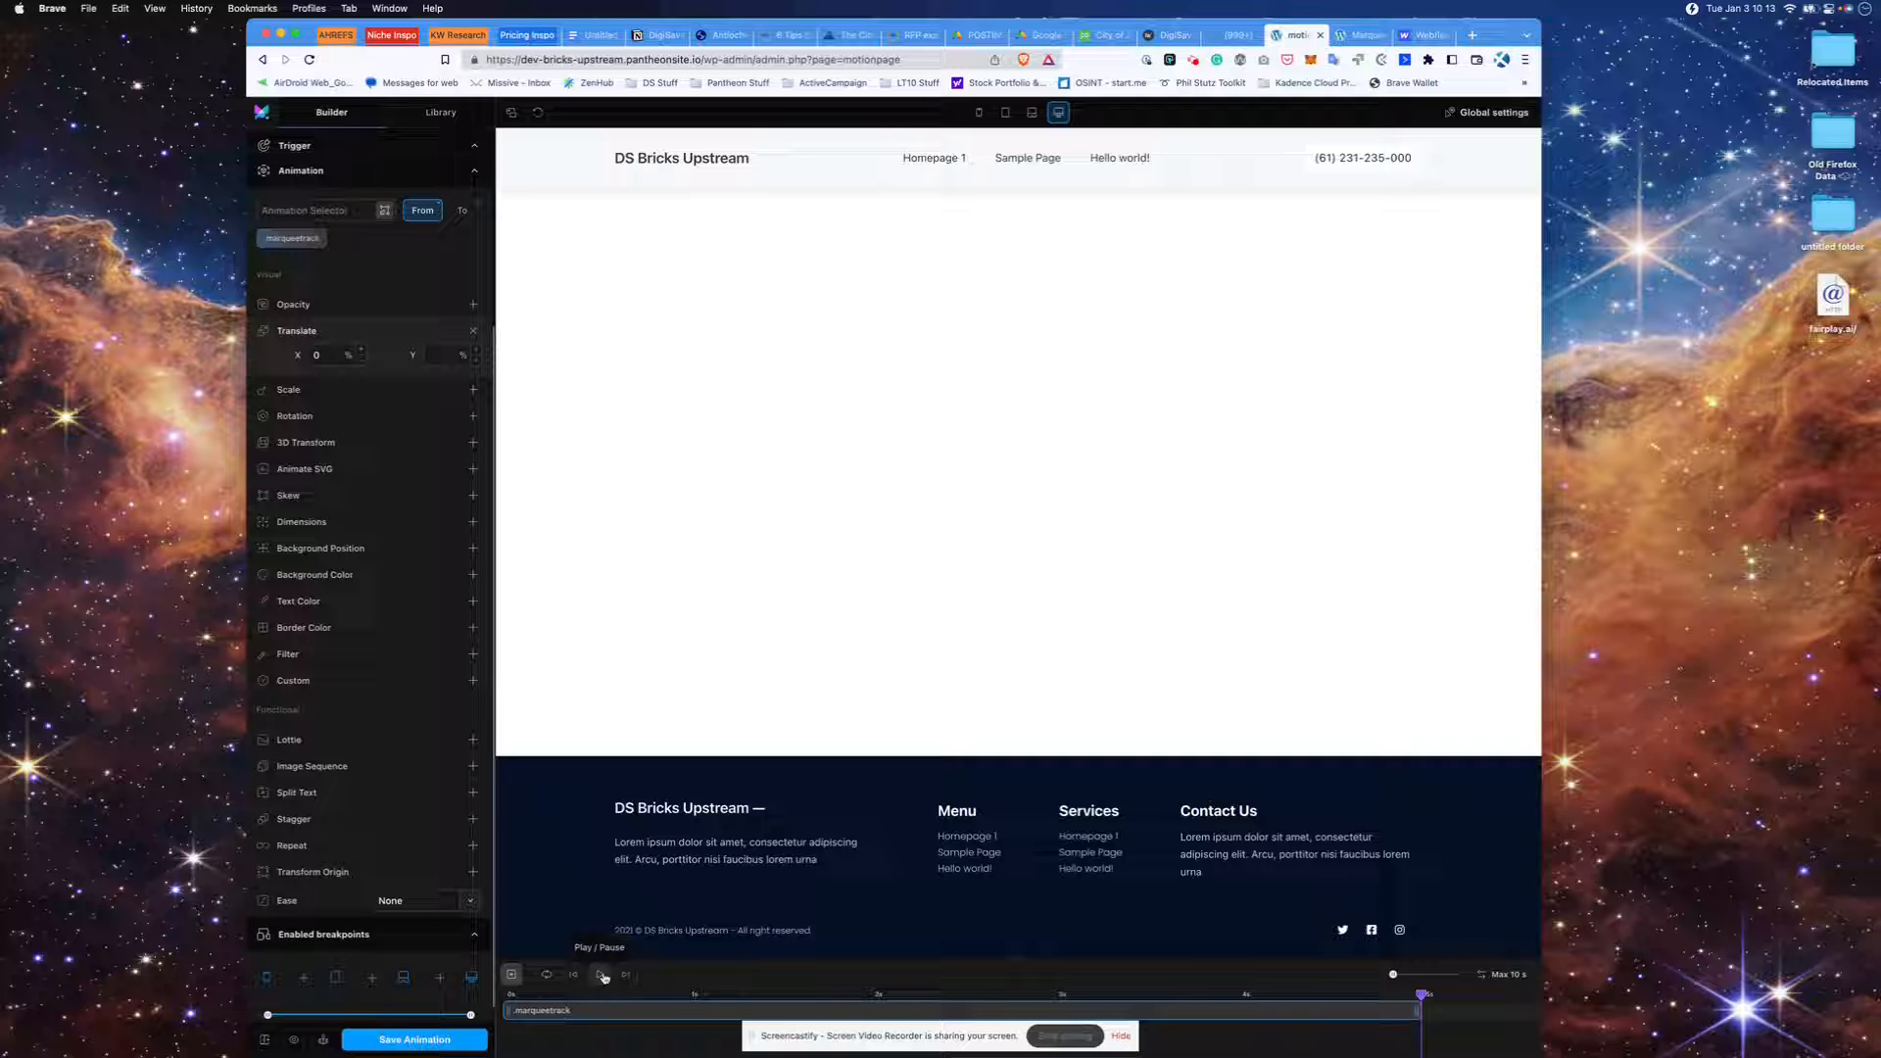
click(602, 974)
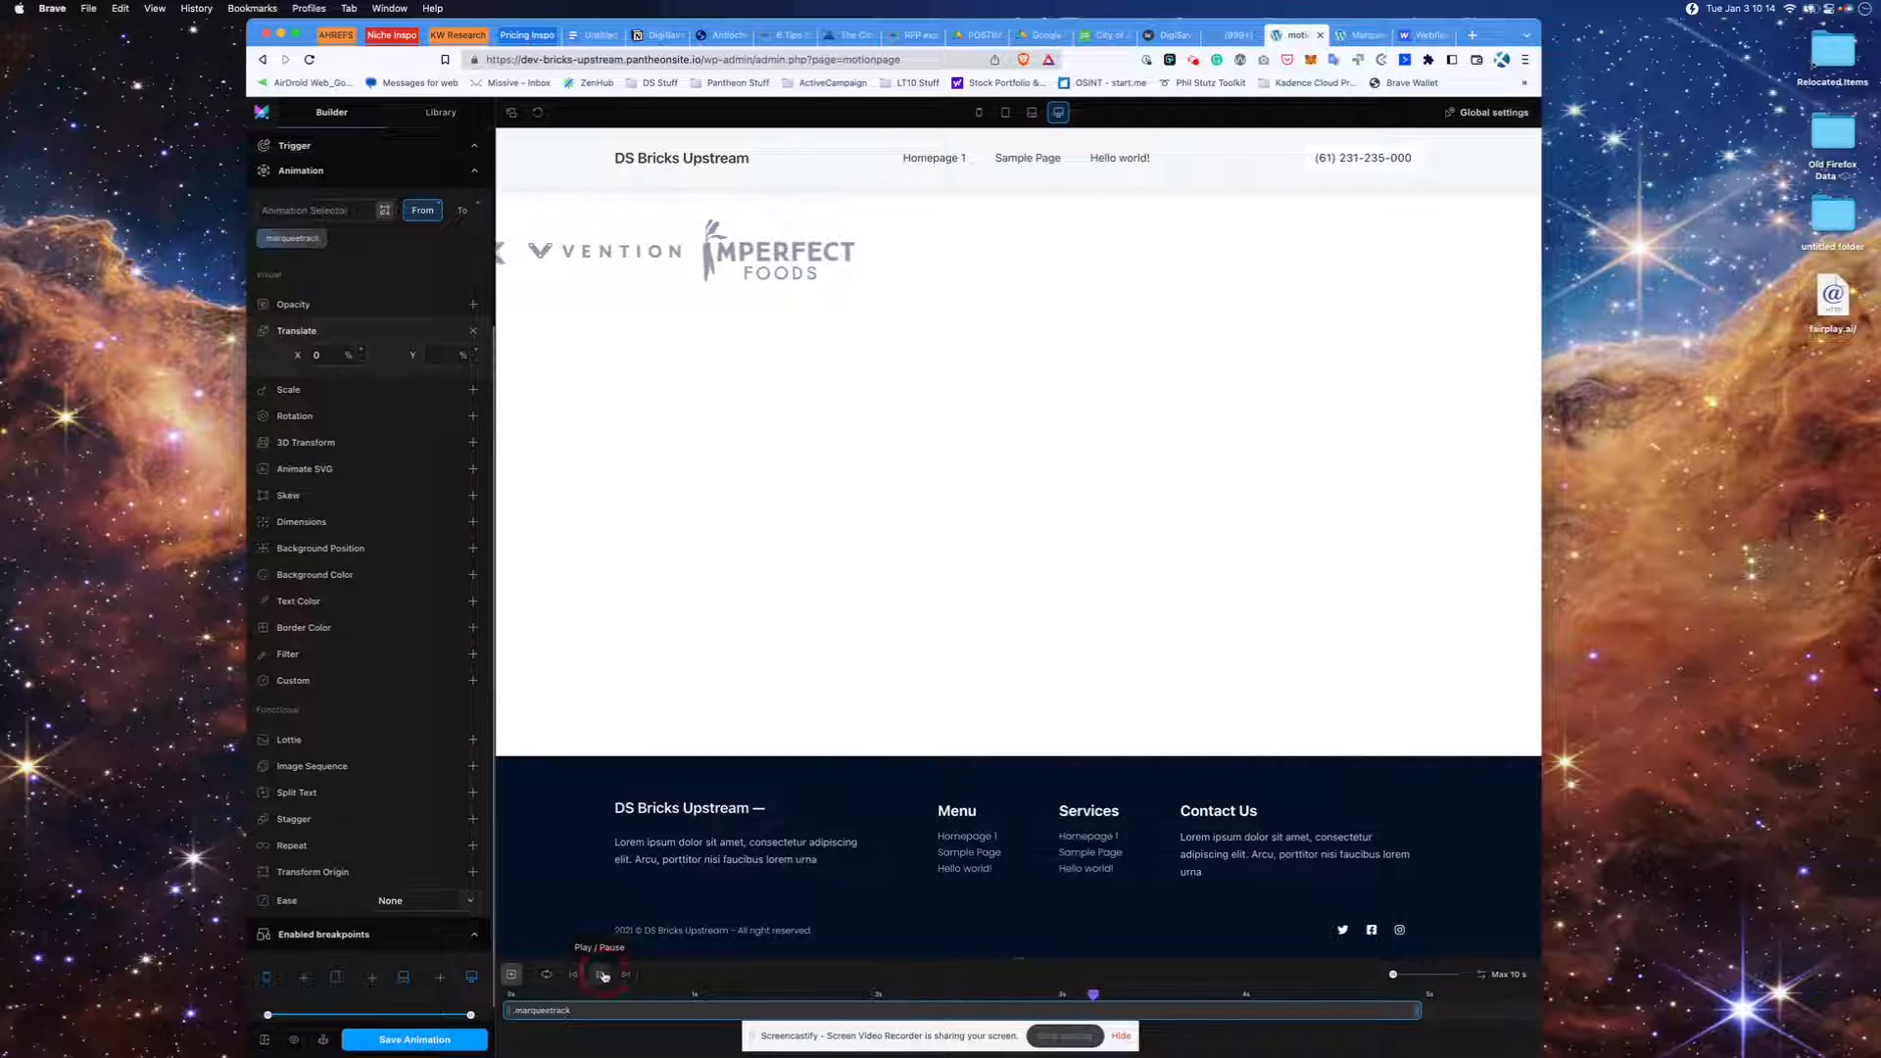
- Add a Repeat value of -1 to both the From and To states for an infinite loop, and preview it
click(473, 844)
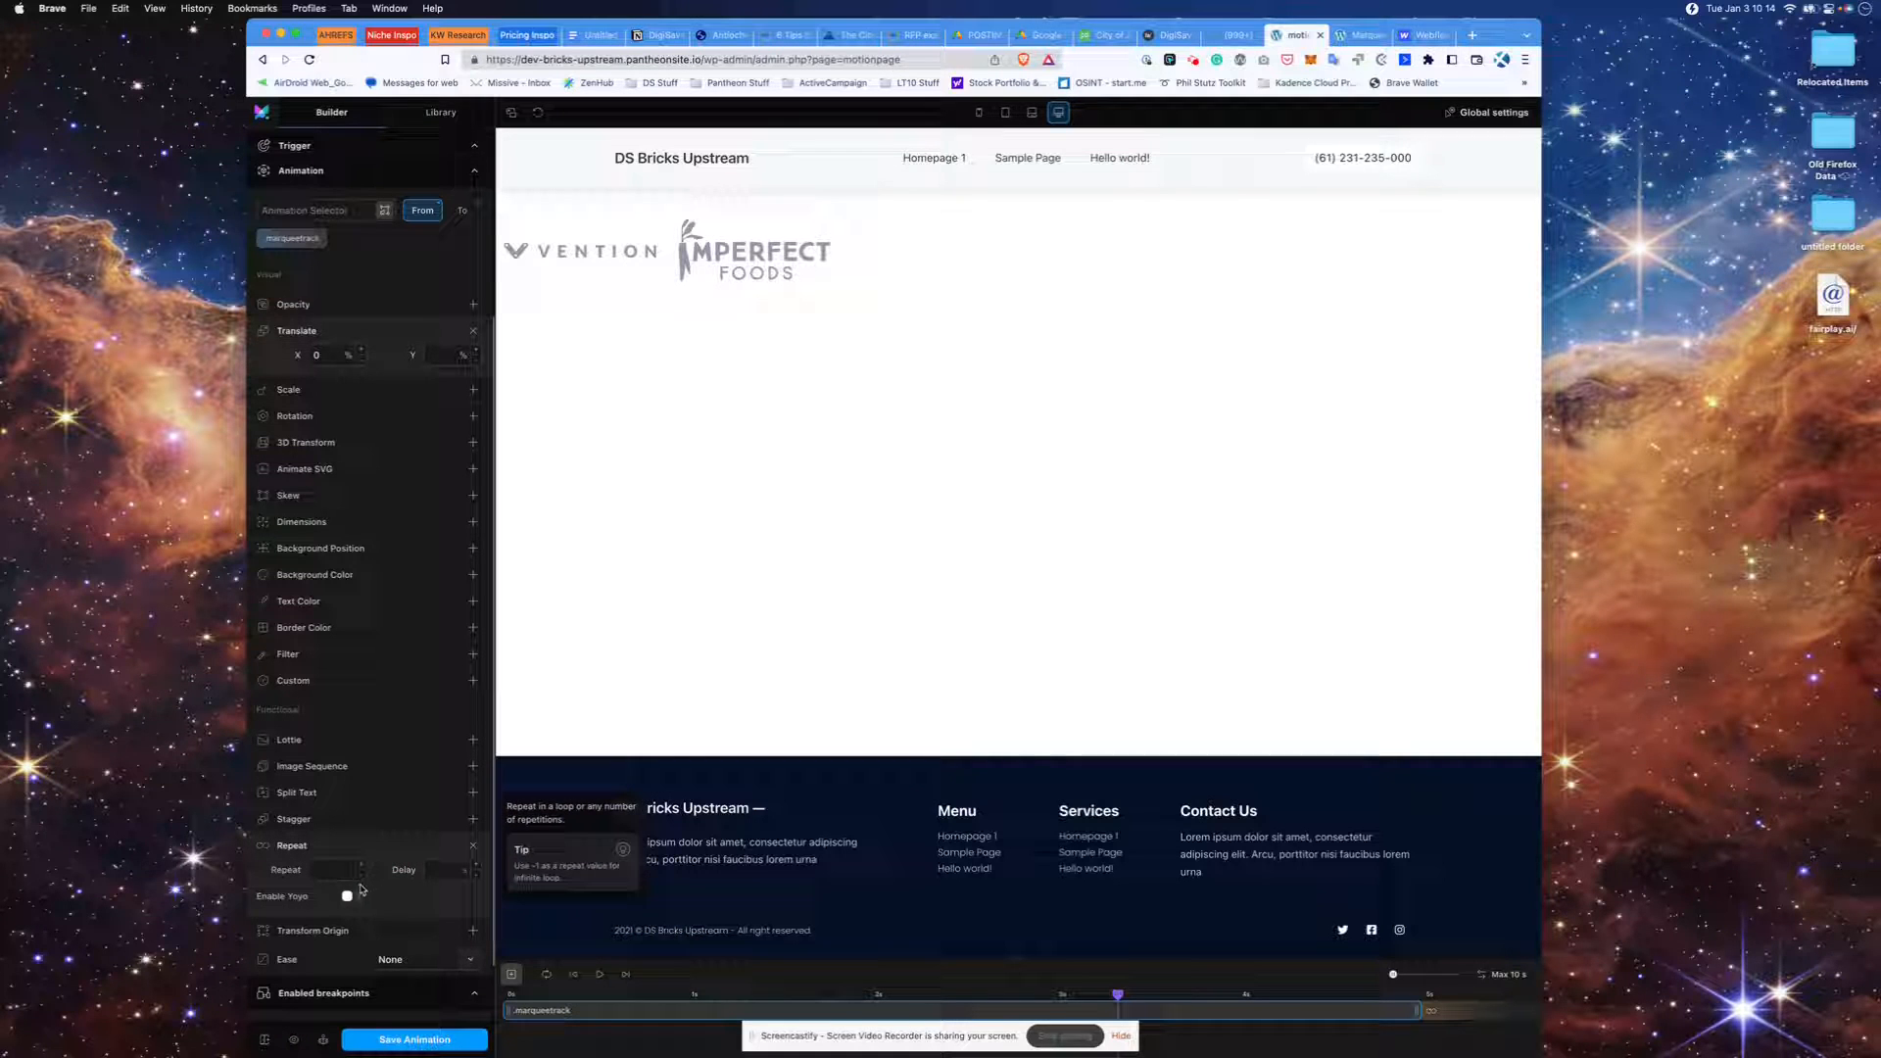
click(328, 870)
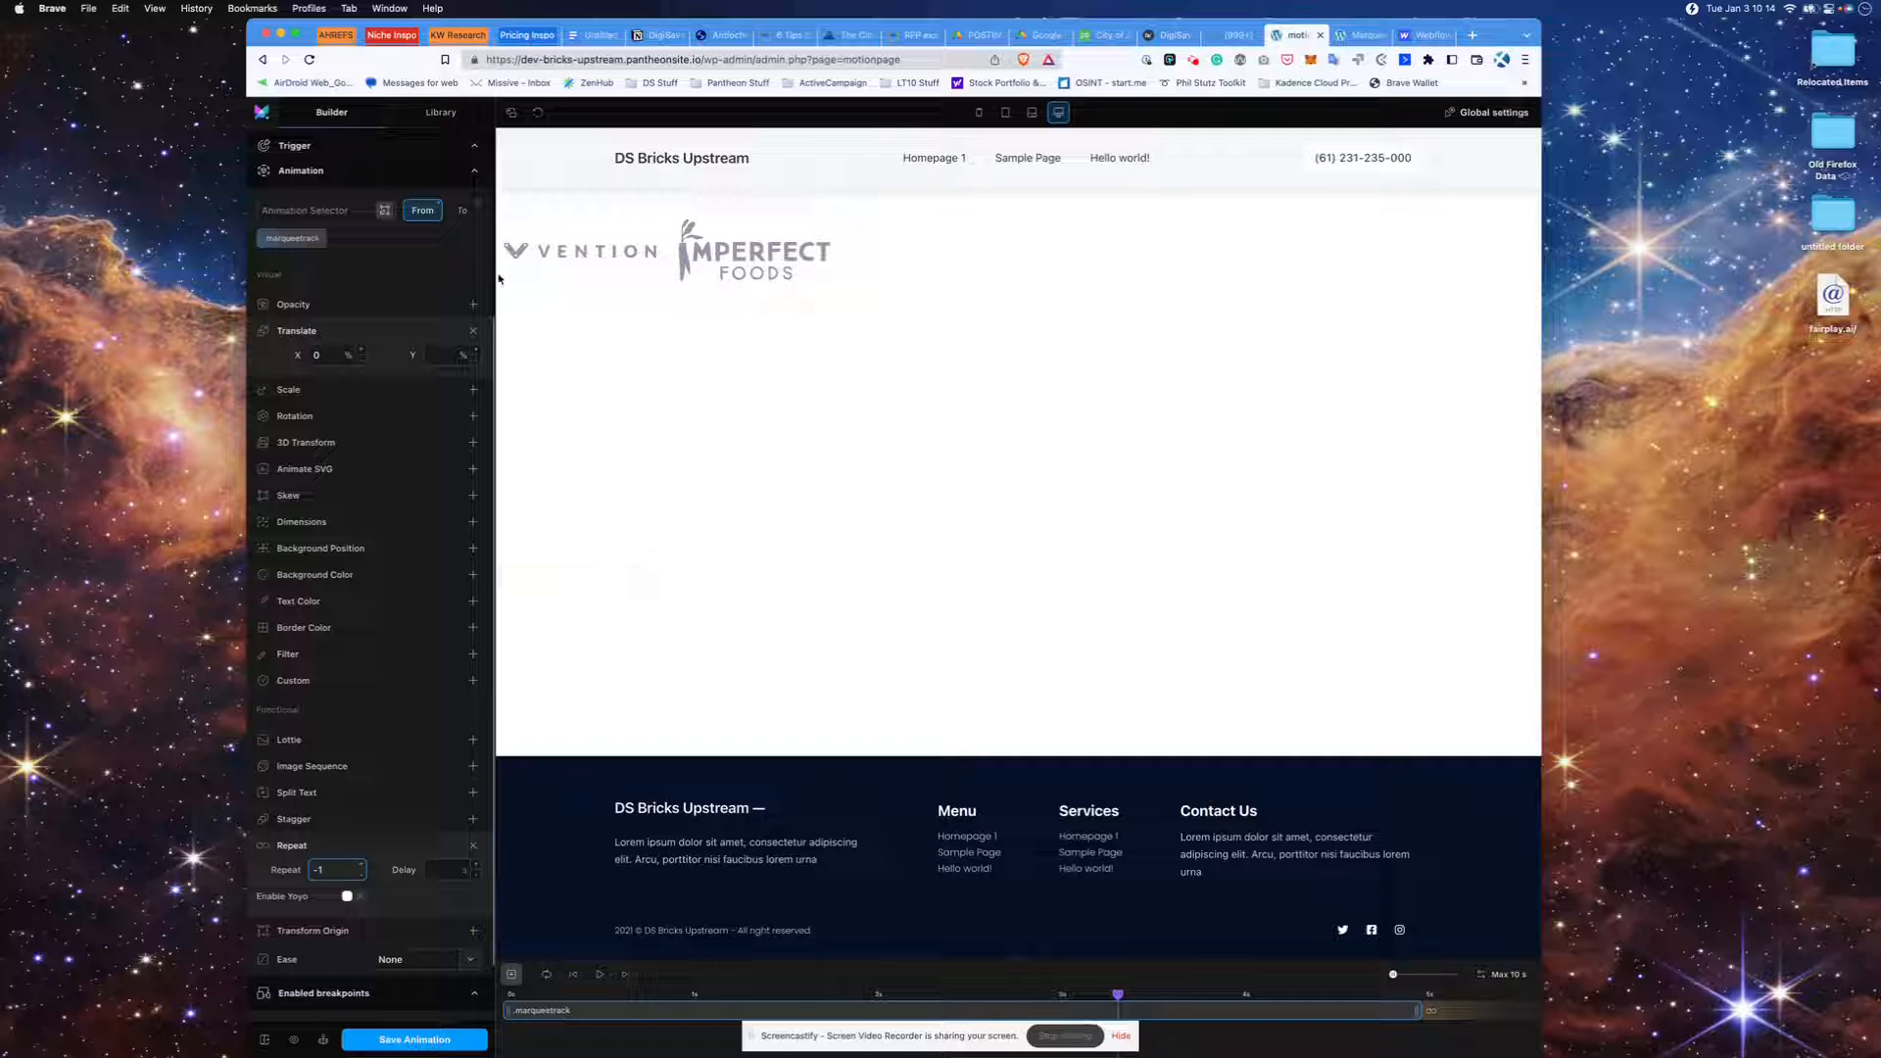
click(462, 211)
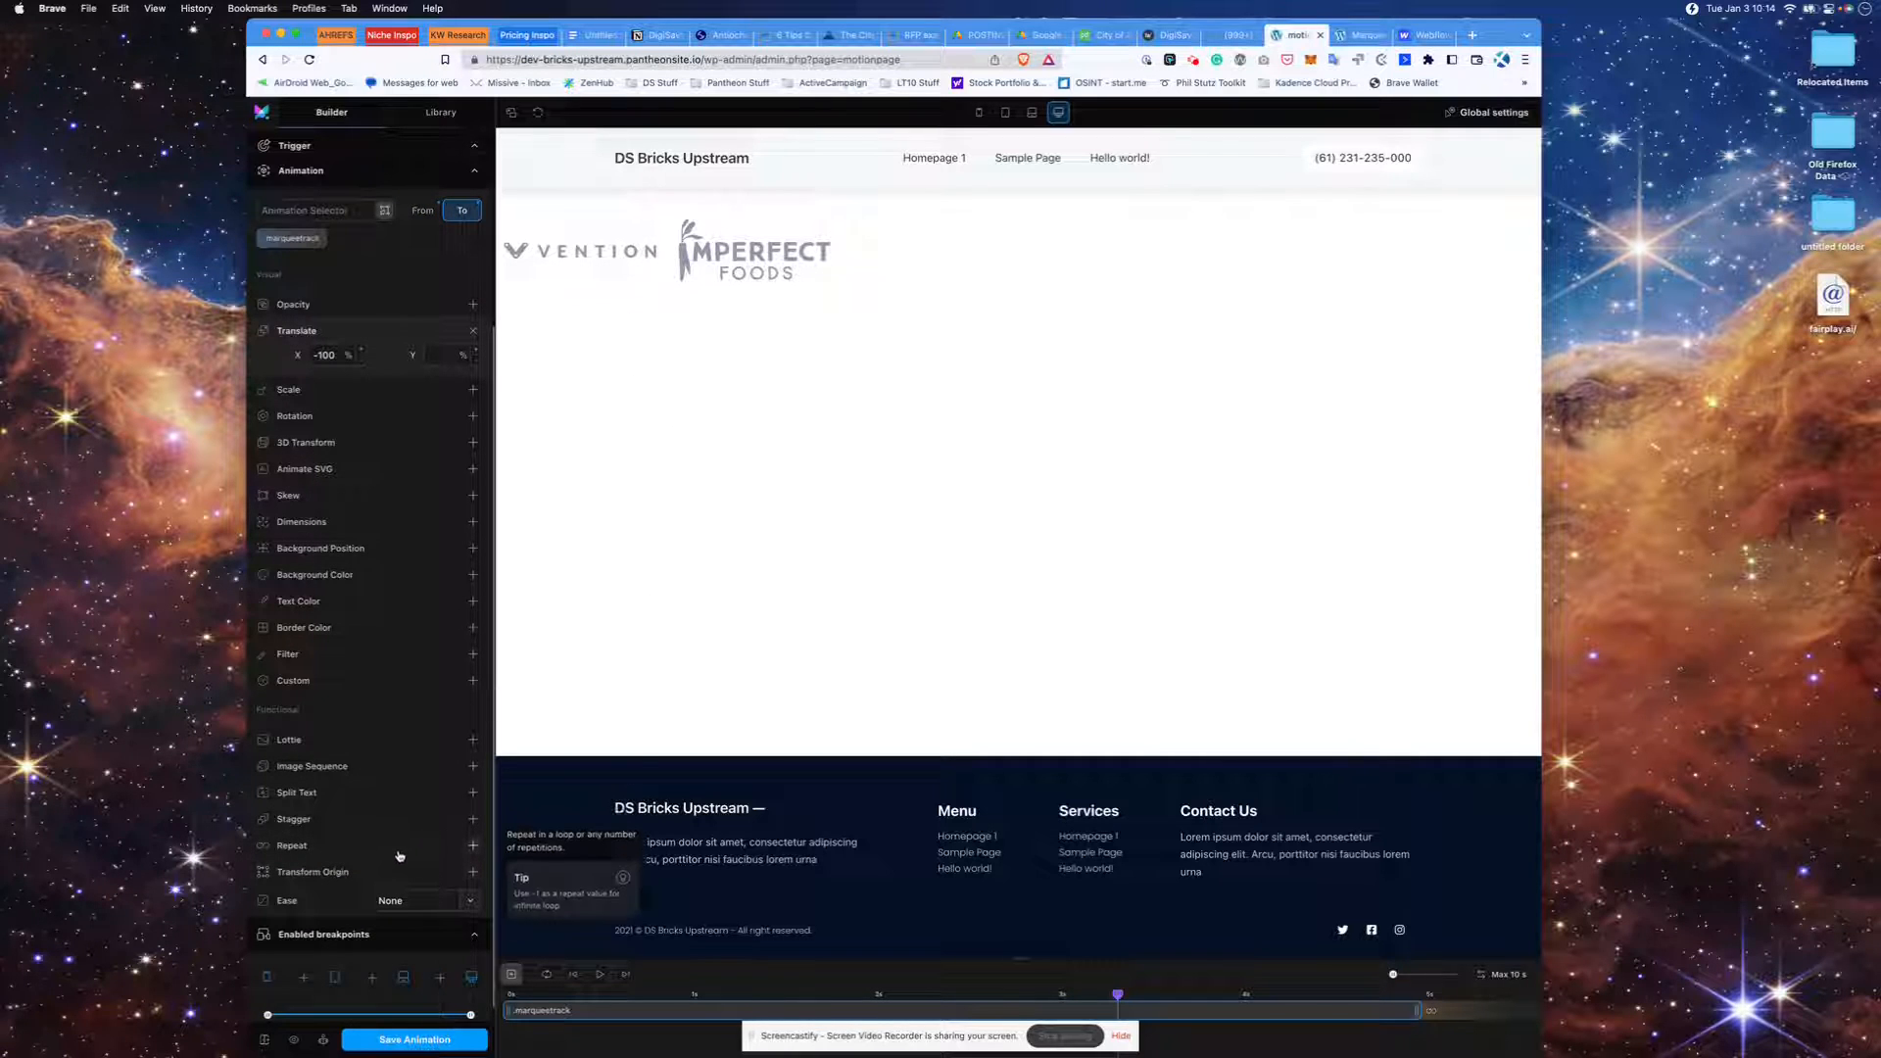
click(474, 845)
click(343, 869)
text(-1)
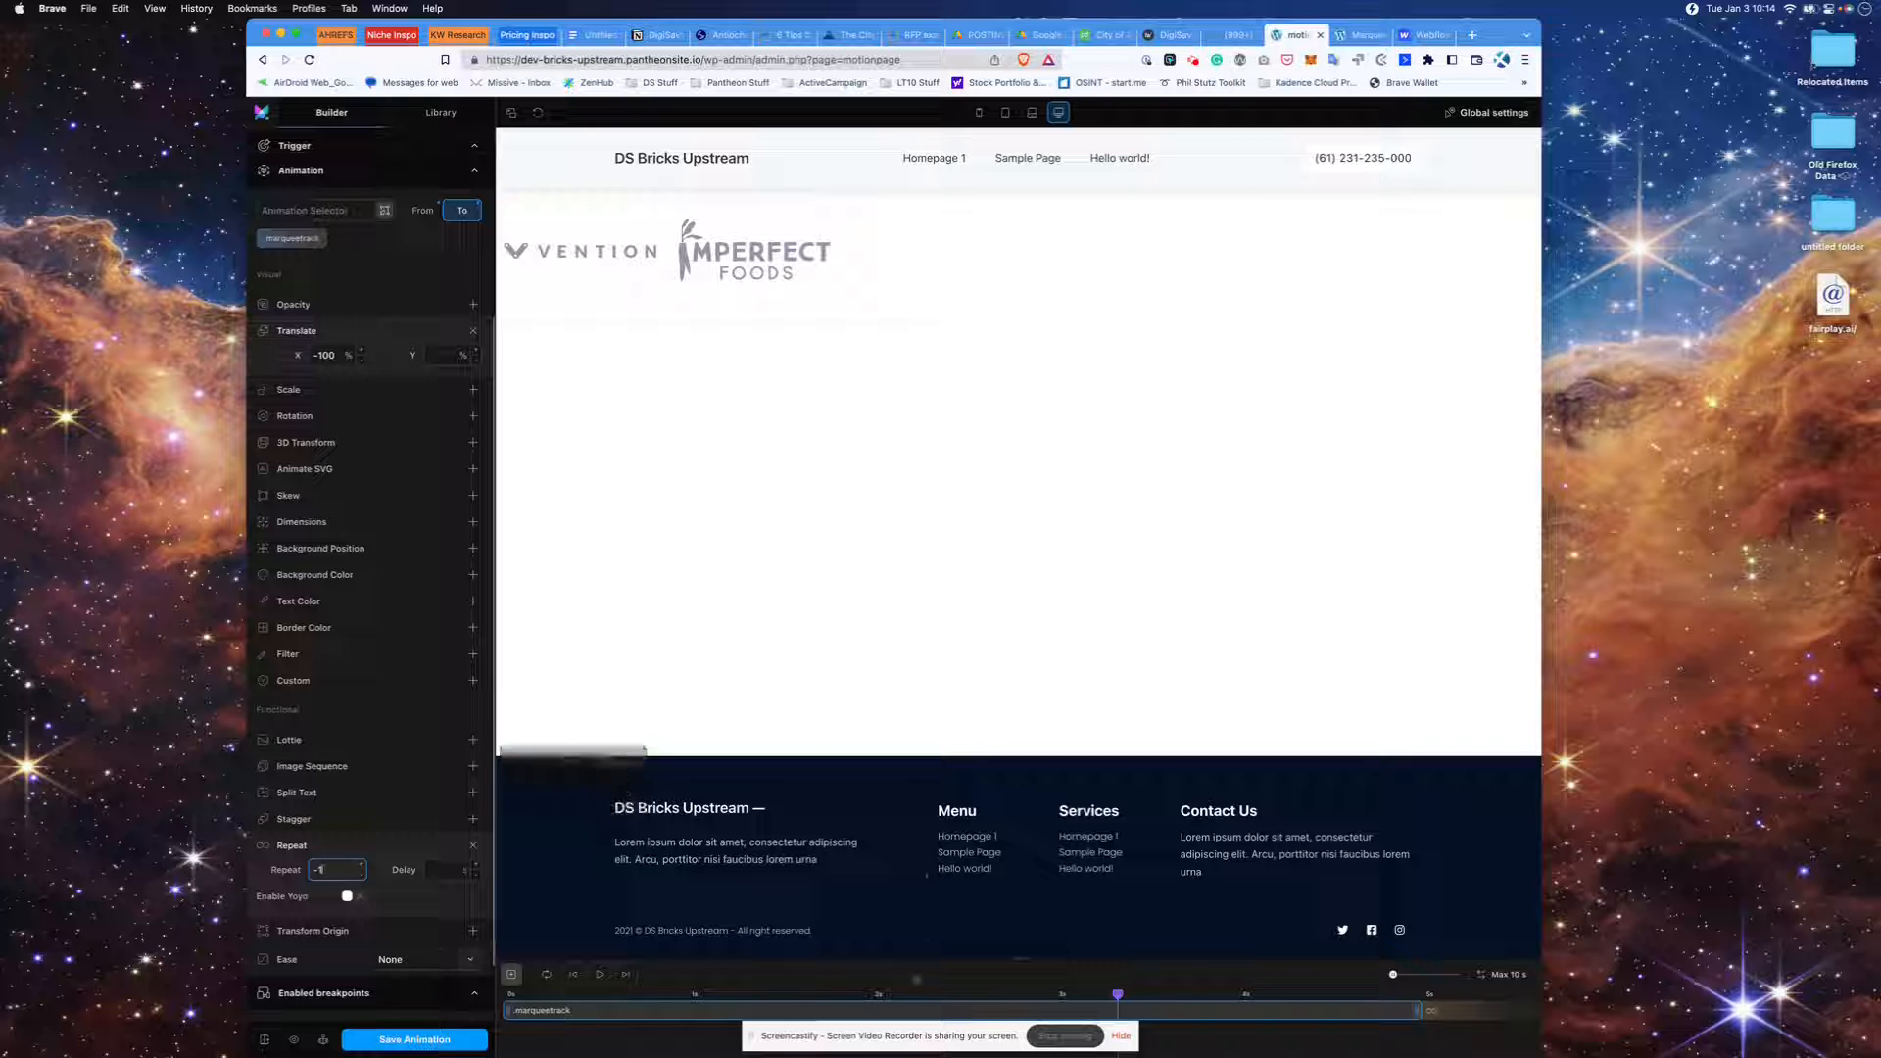
click(599, 975)
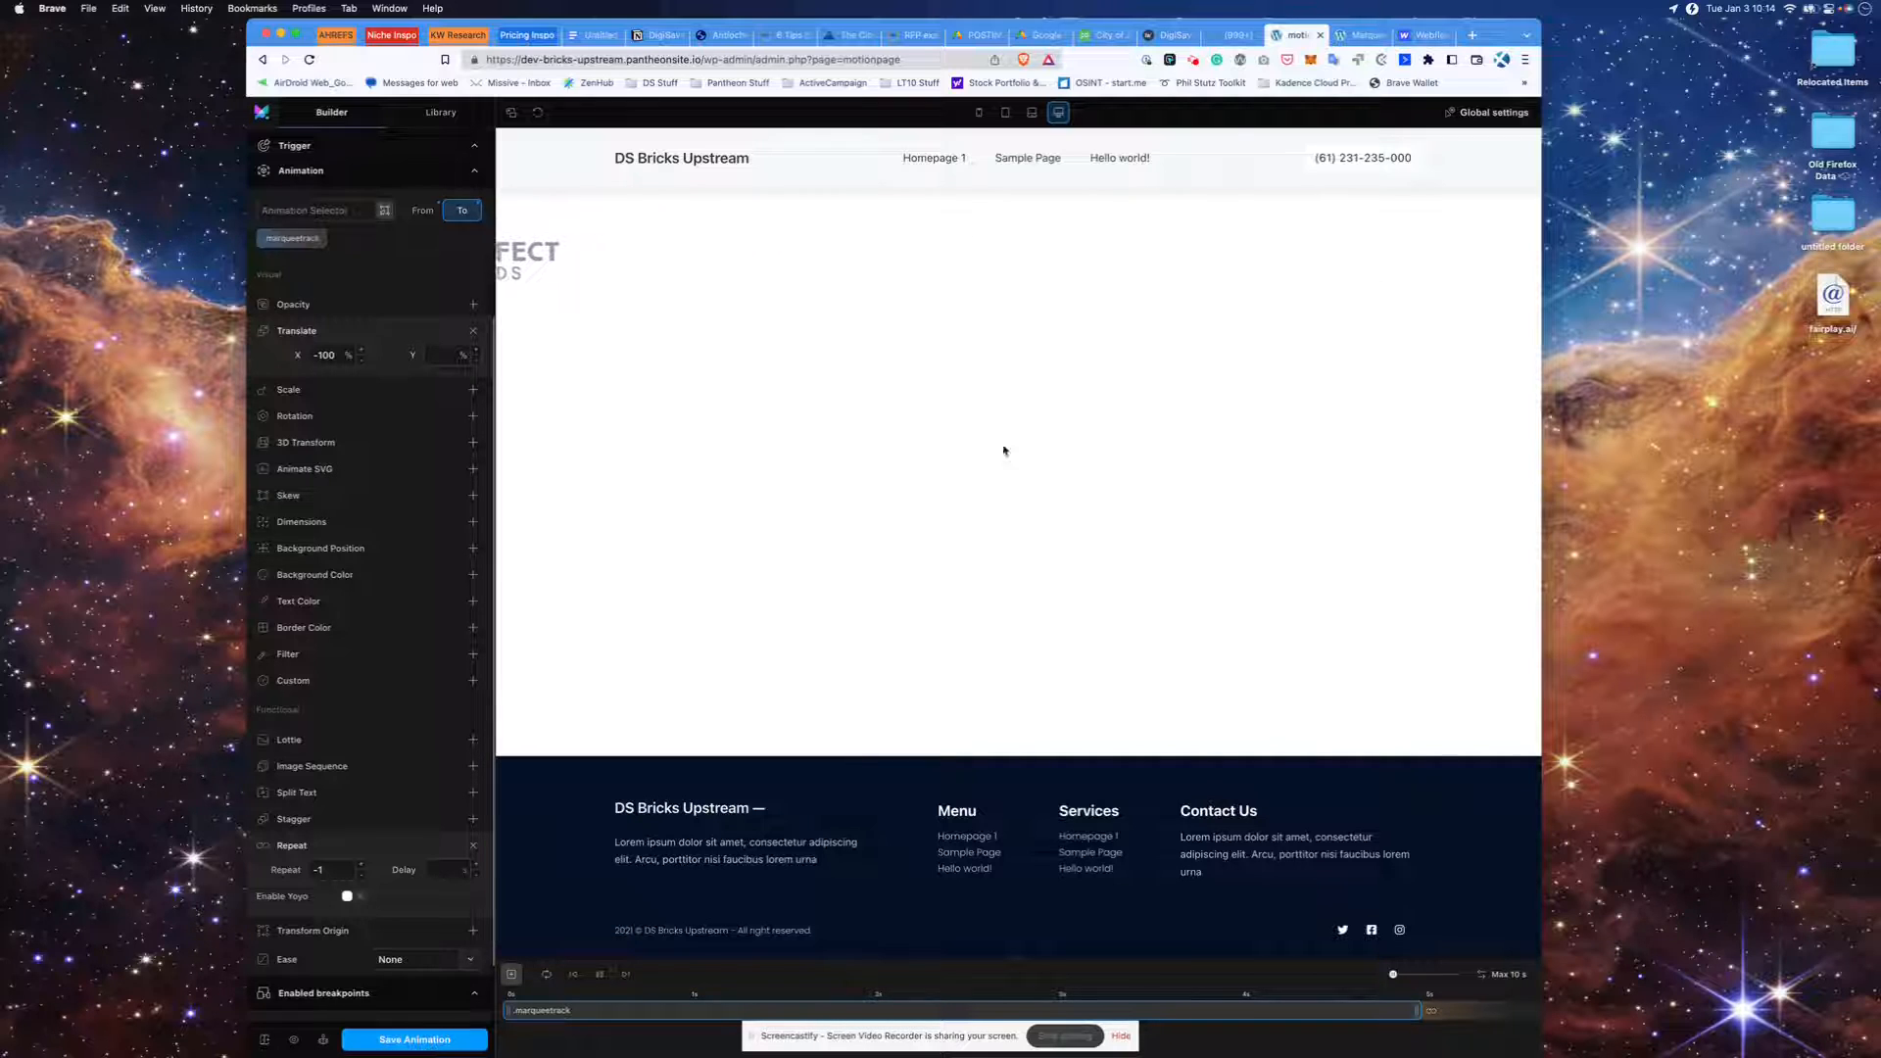
click(600, 974)
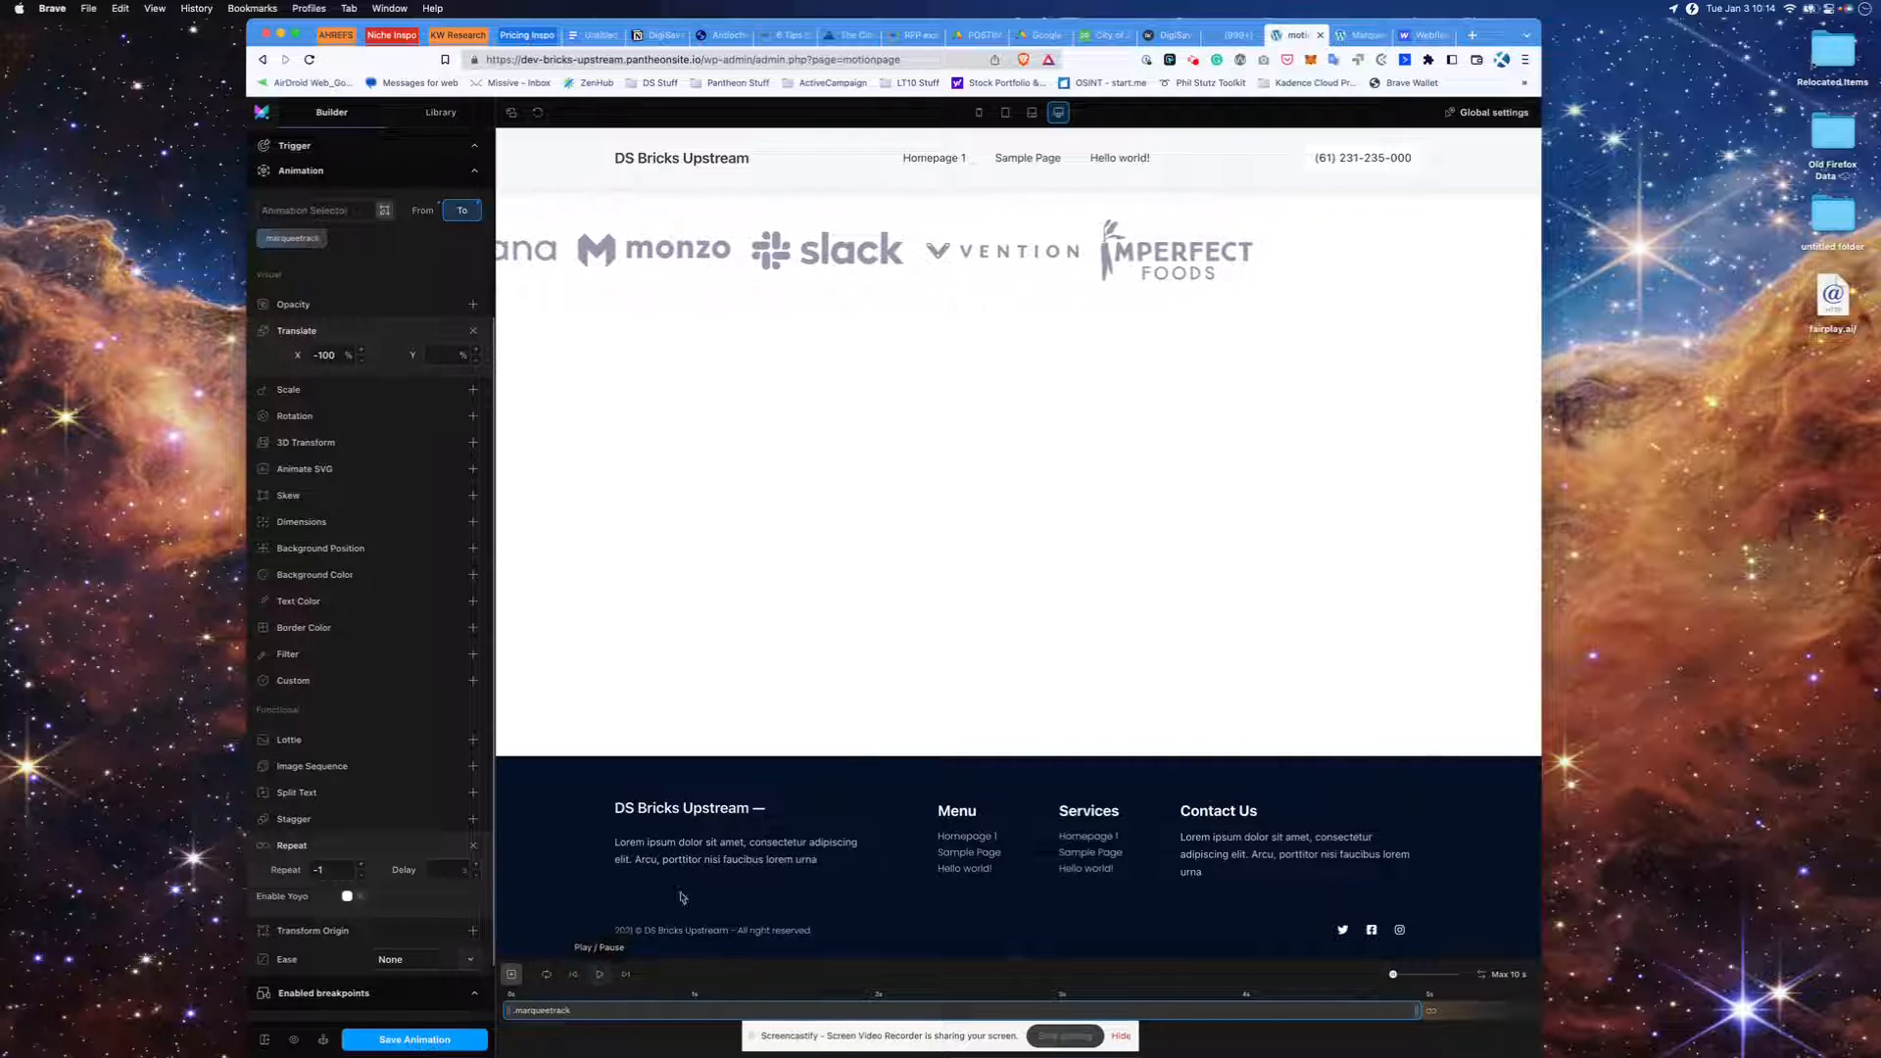
- Switch to the Bricks editor, duplicate the logo container, and set the parent section's direction to horizontal
click(1356, 36)
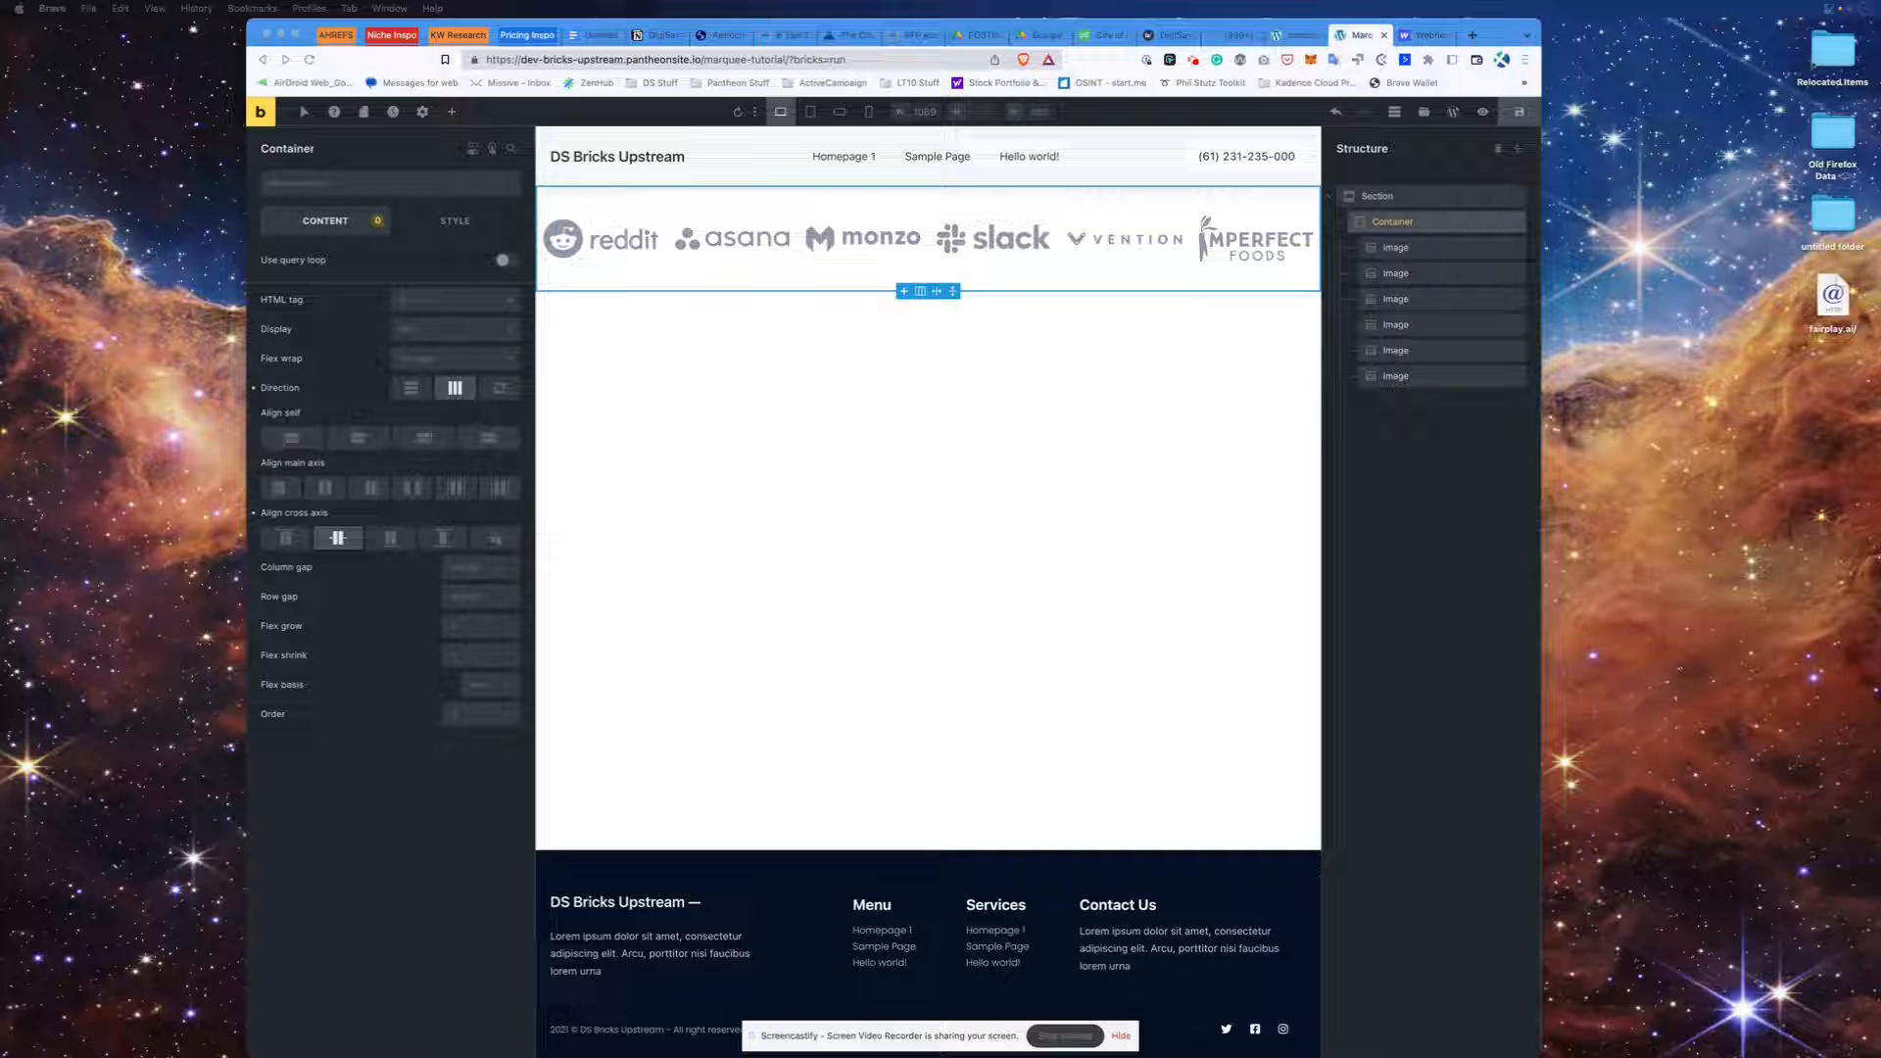
click(1442, 519)
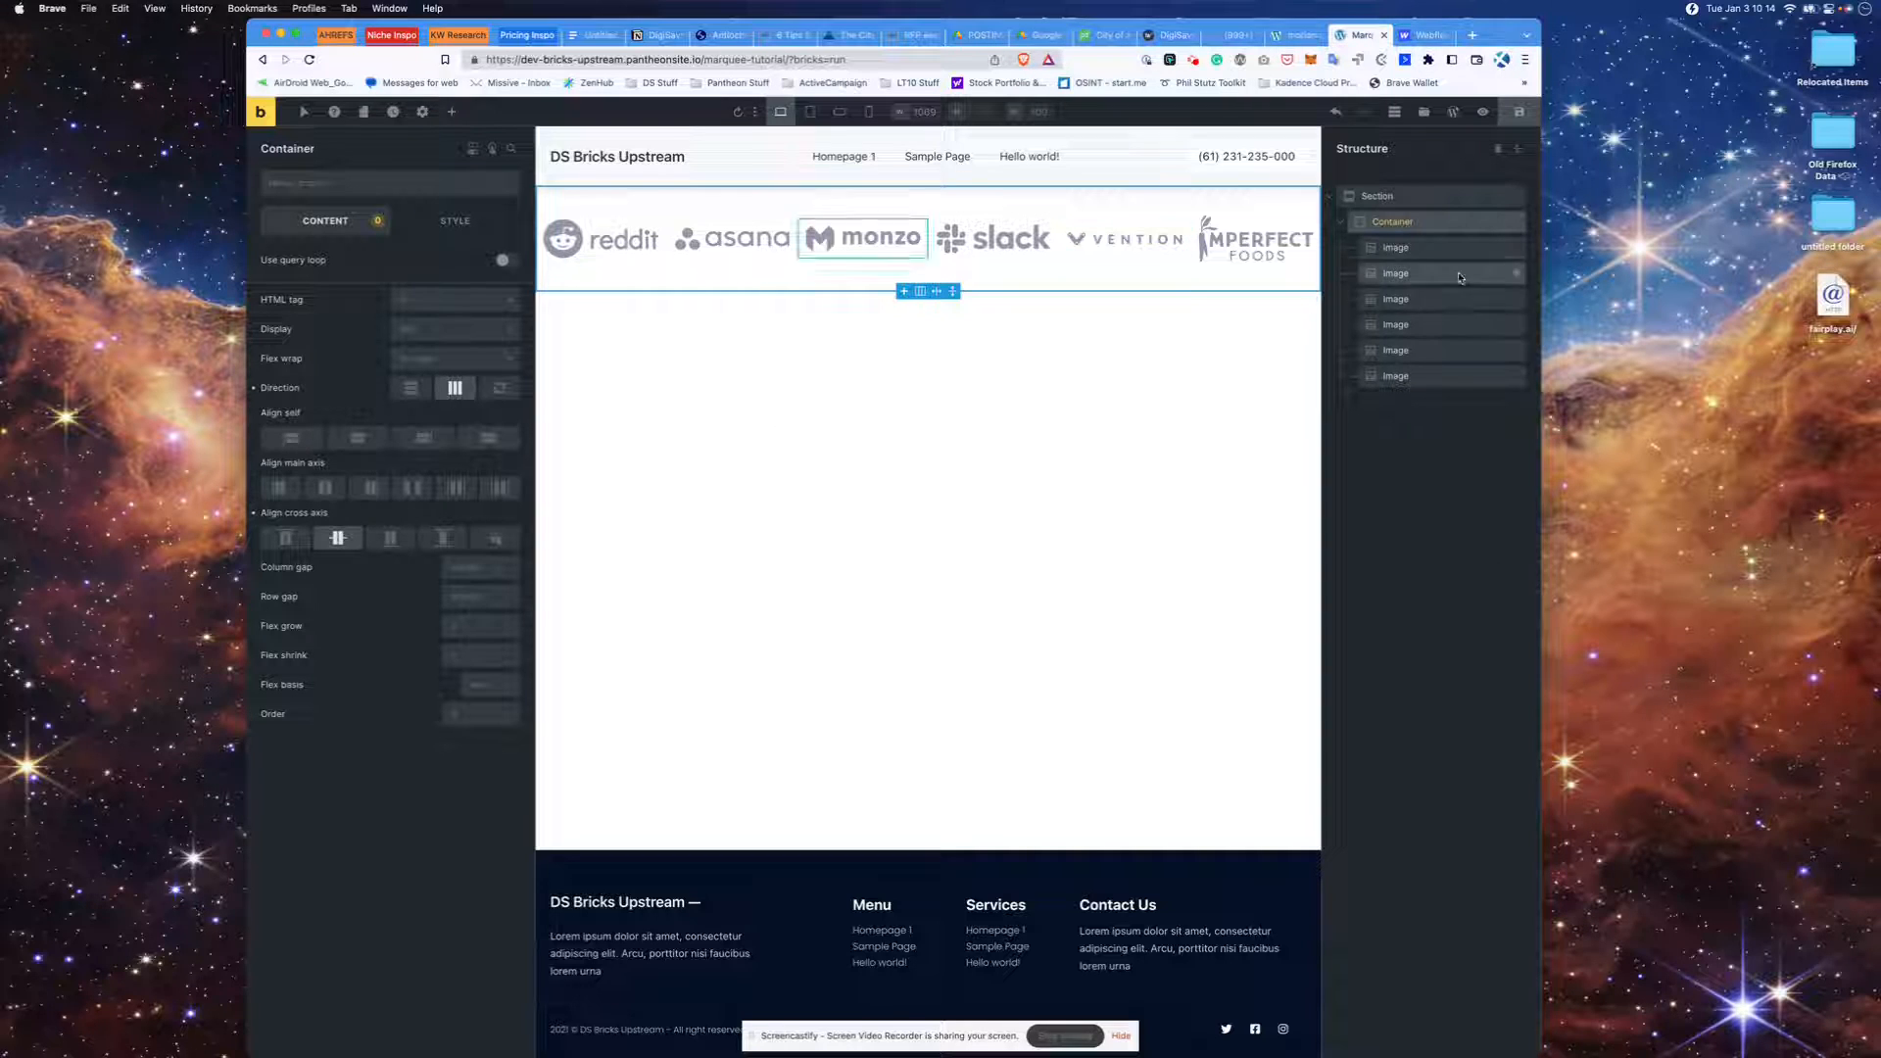
right_click(1412, 228)
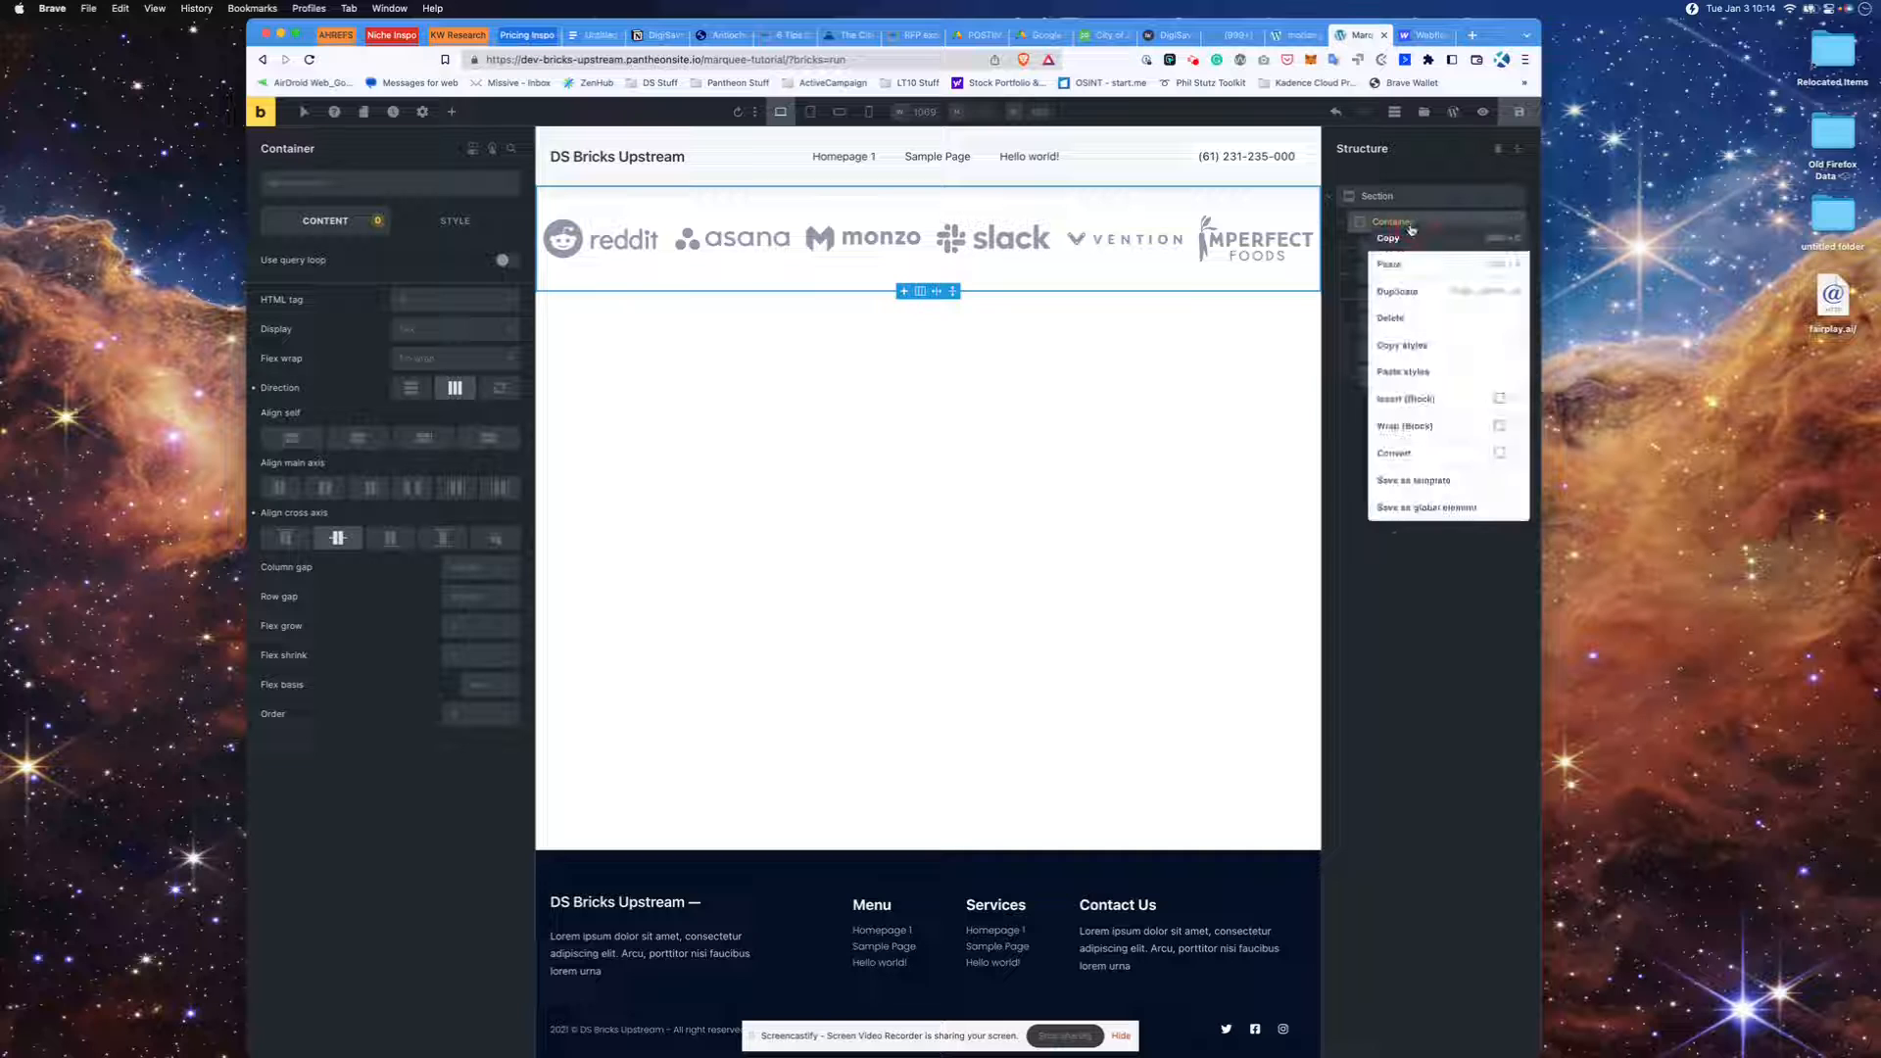
click(1416, 292)
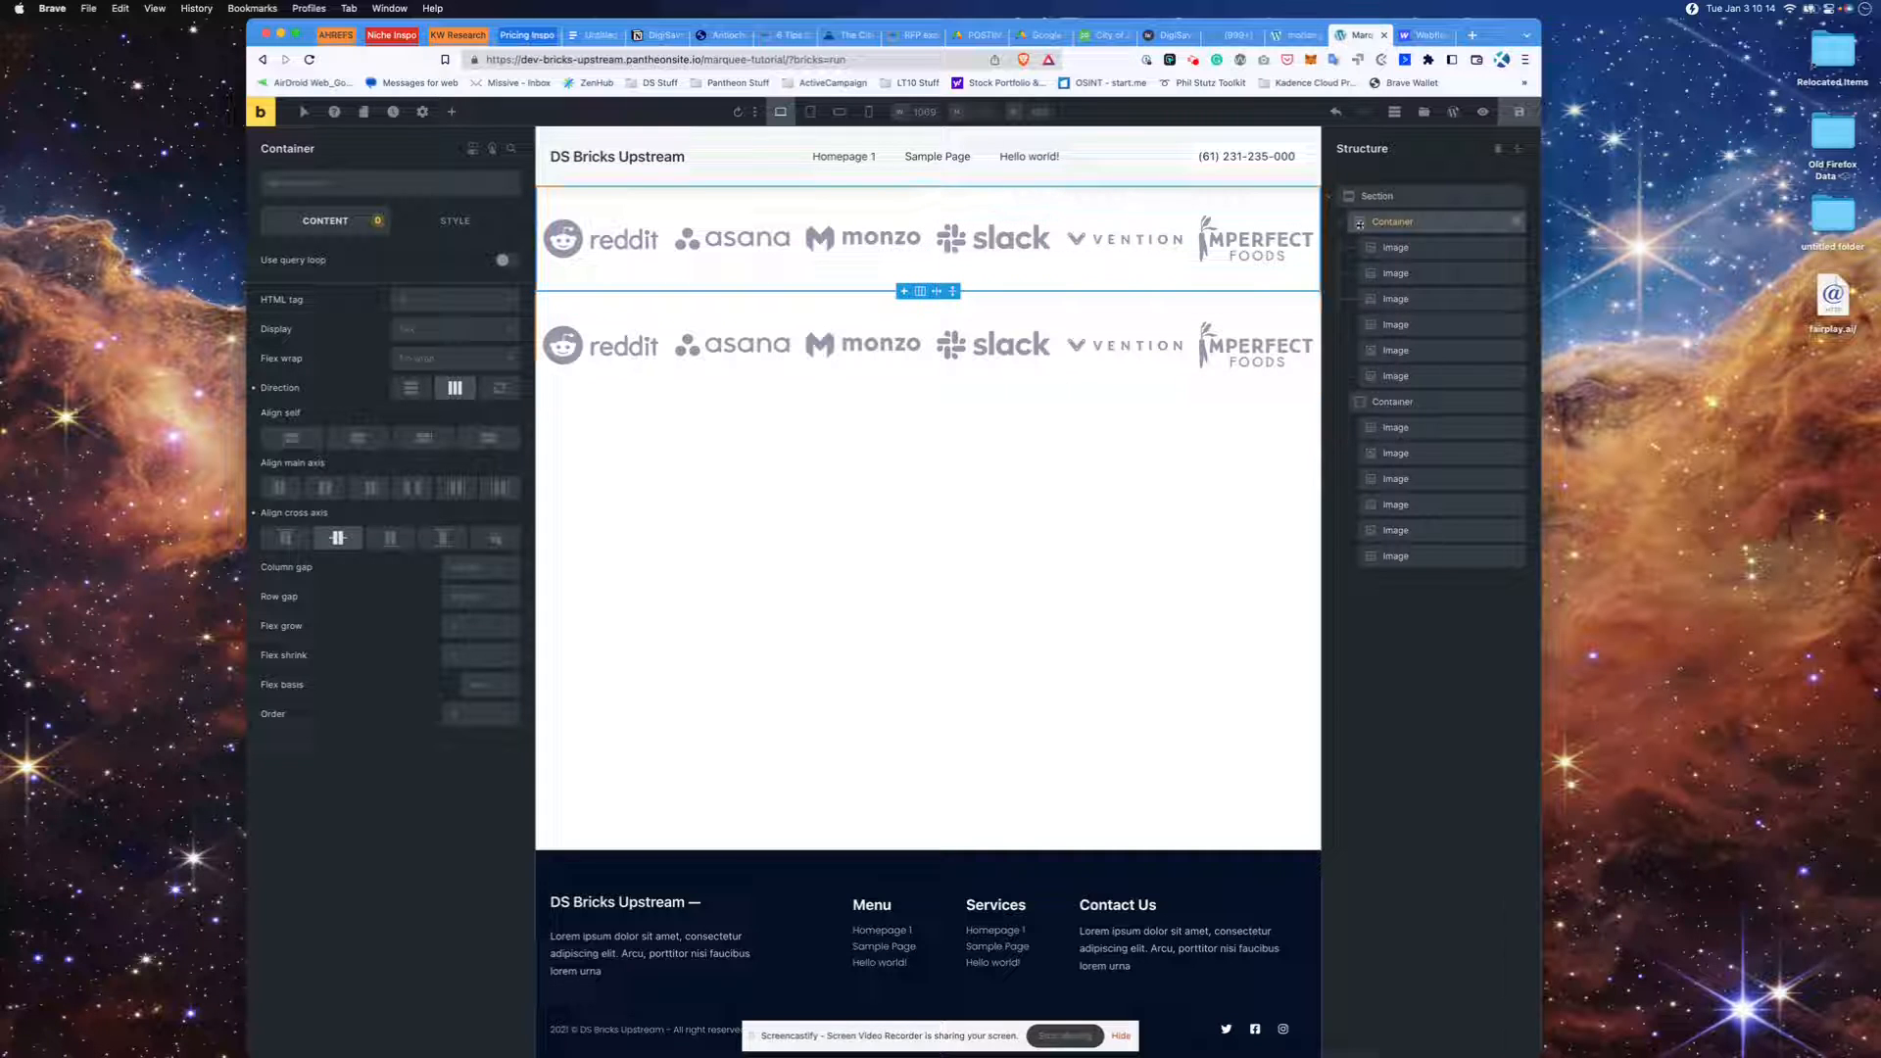
click(1388, 198)
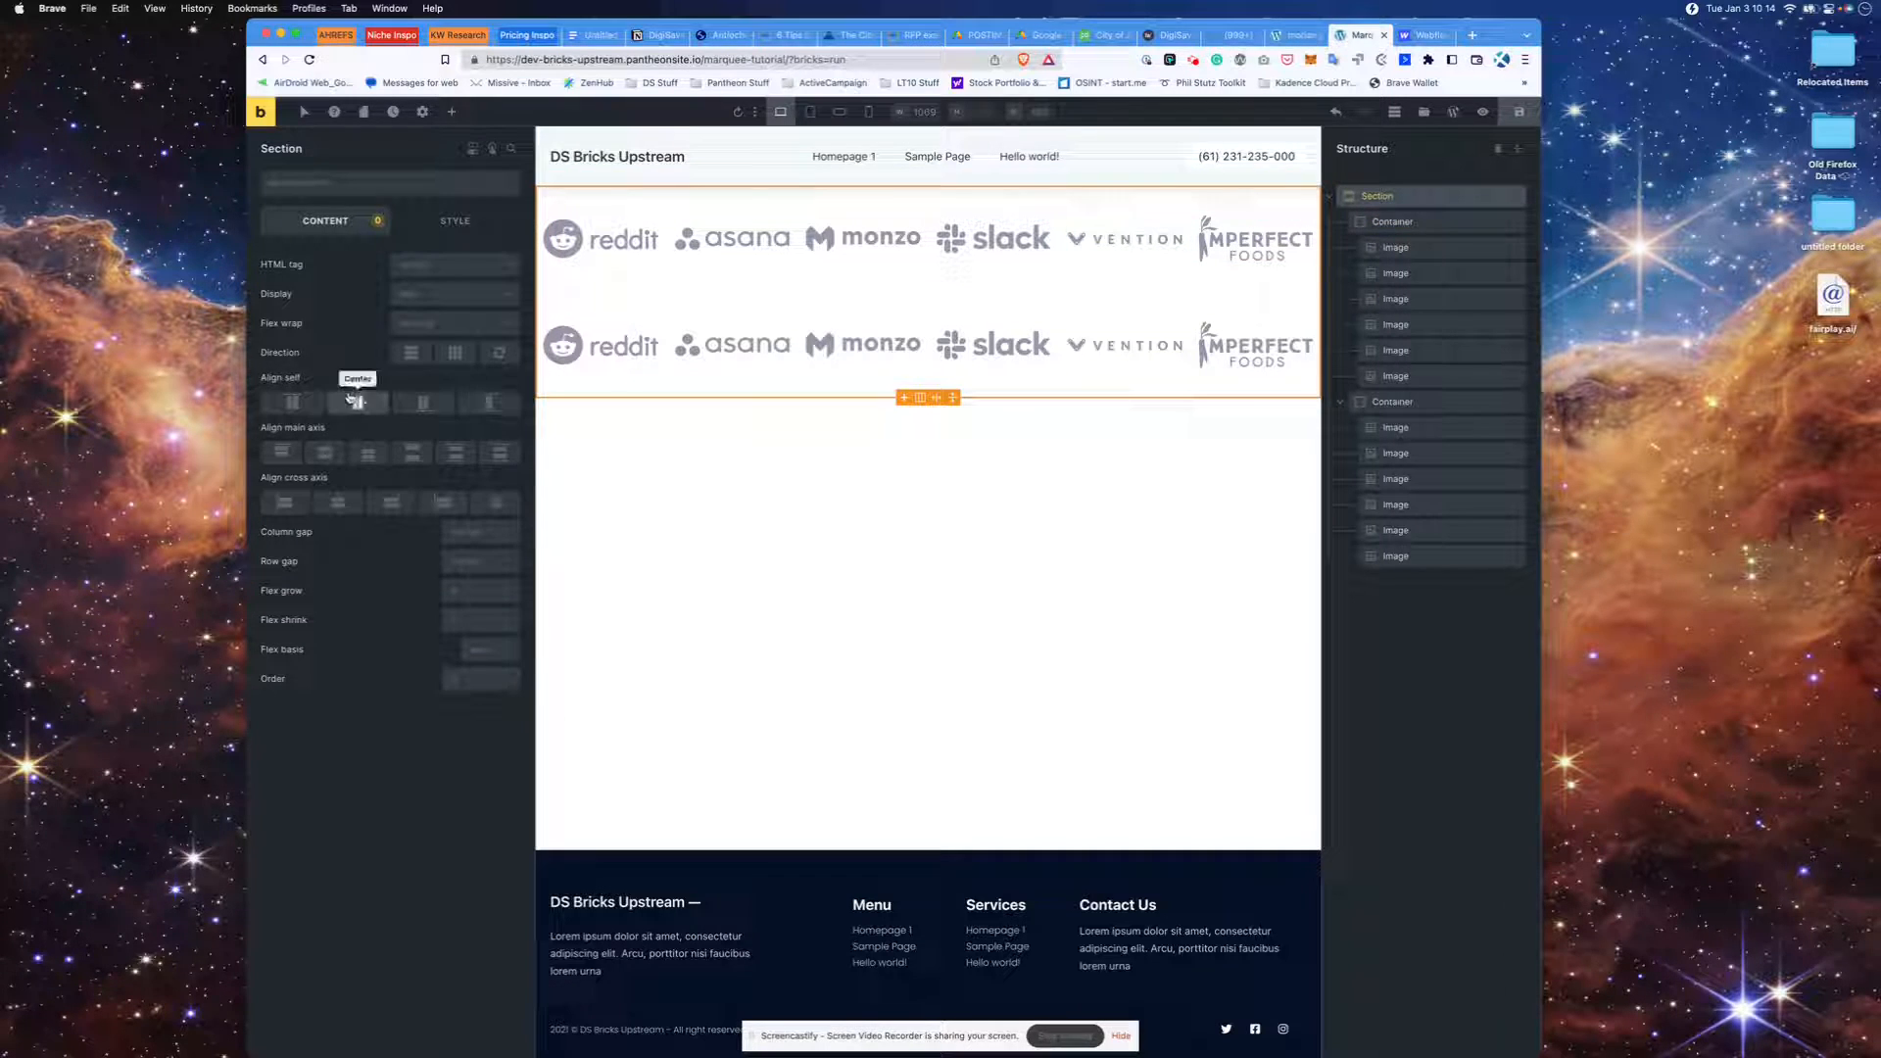
click(456, 354)
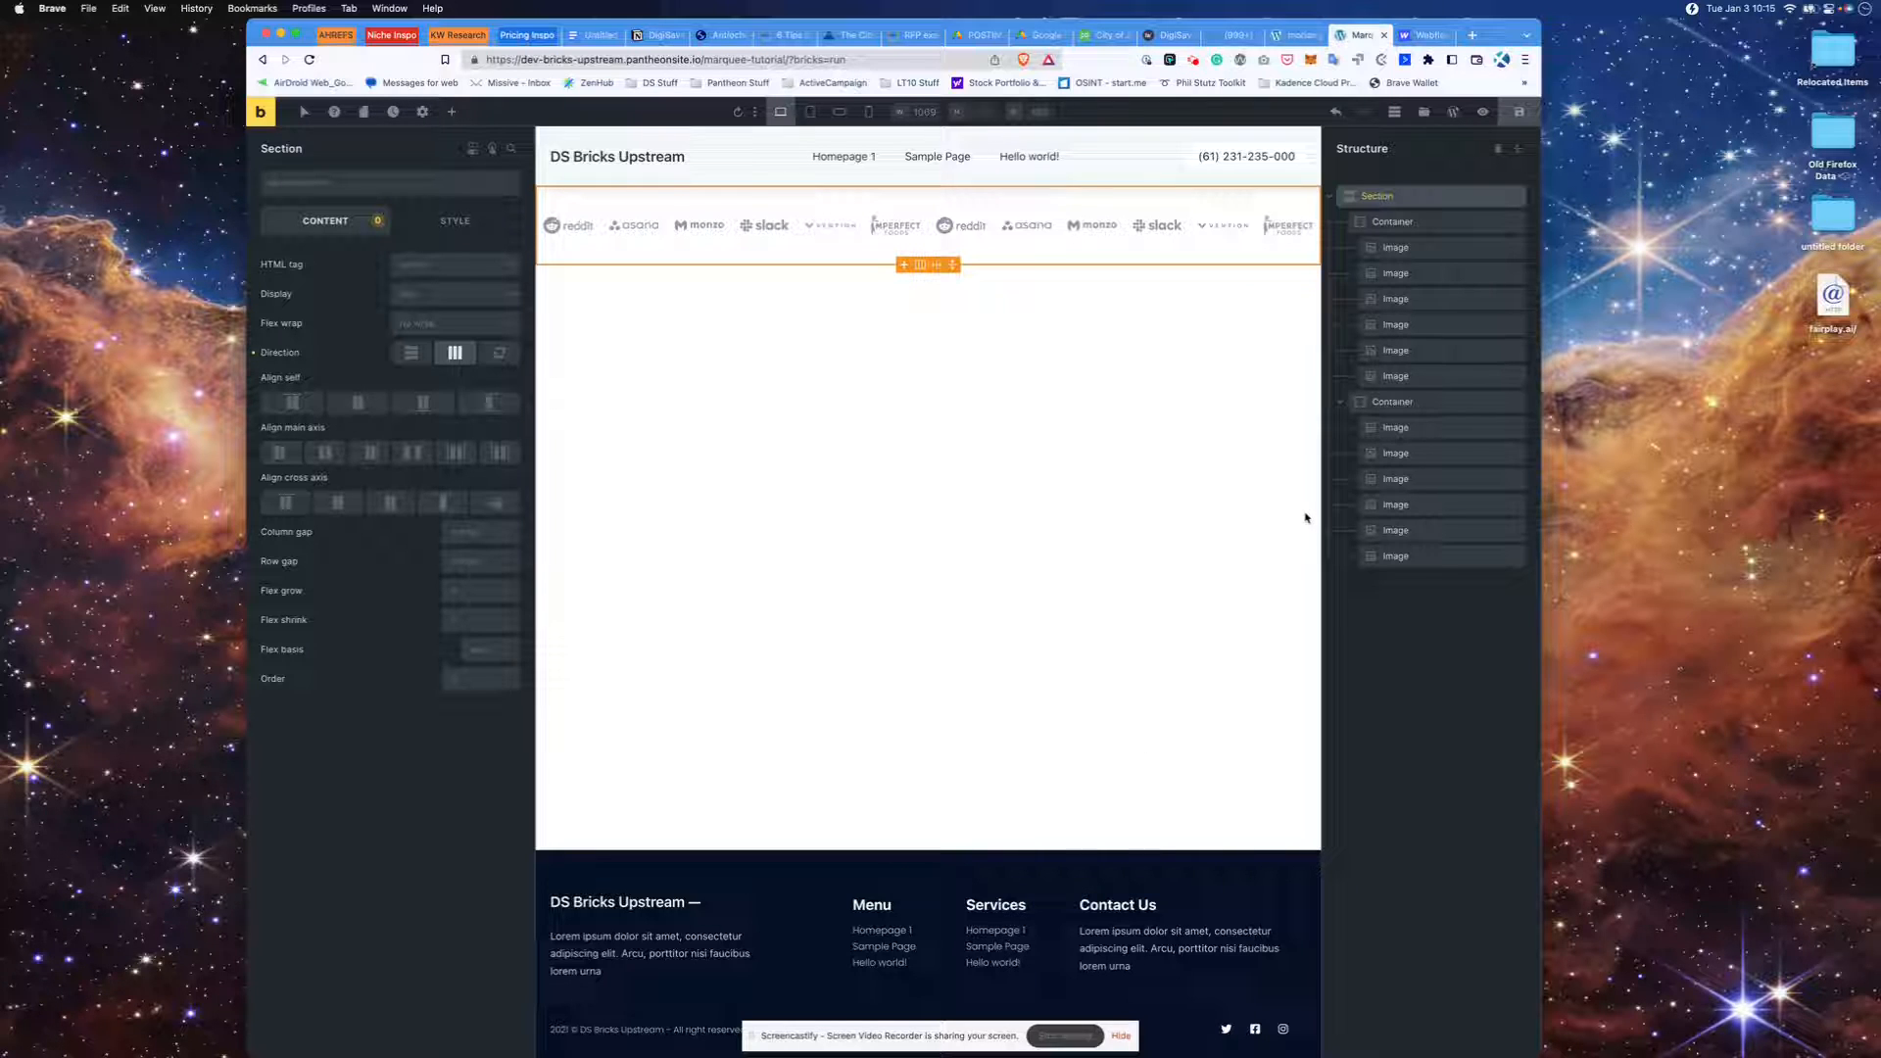
- Switch to motion.page, refresh the page preview, and play the marquee animation with the two logo containers
click(1298, 36)
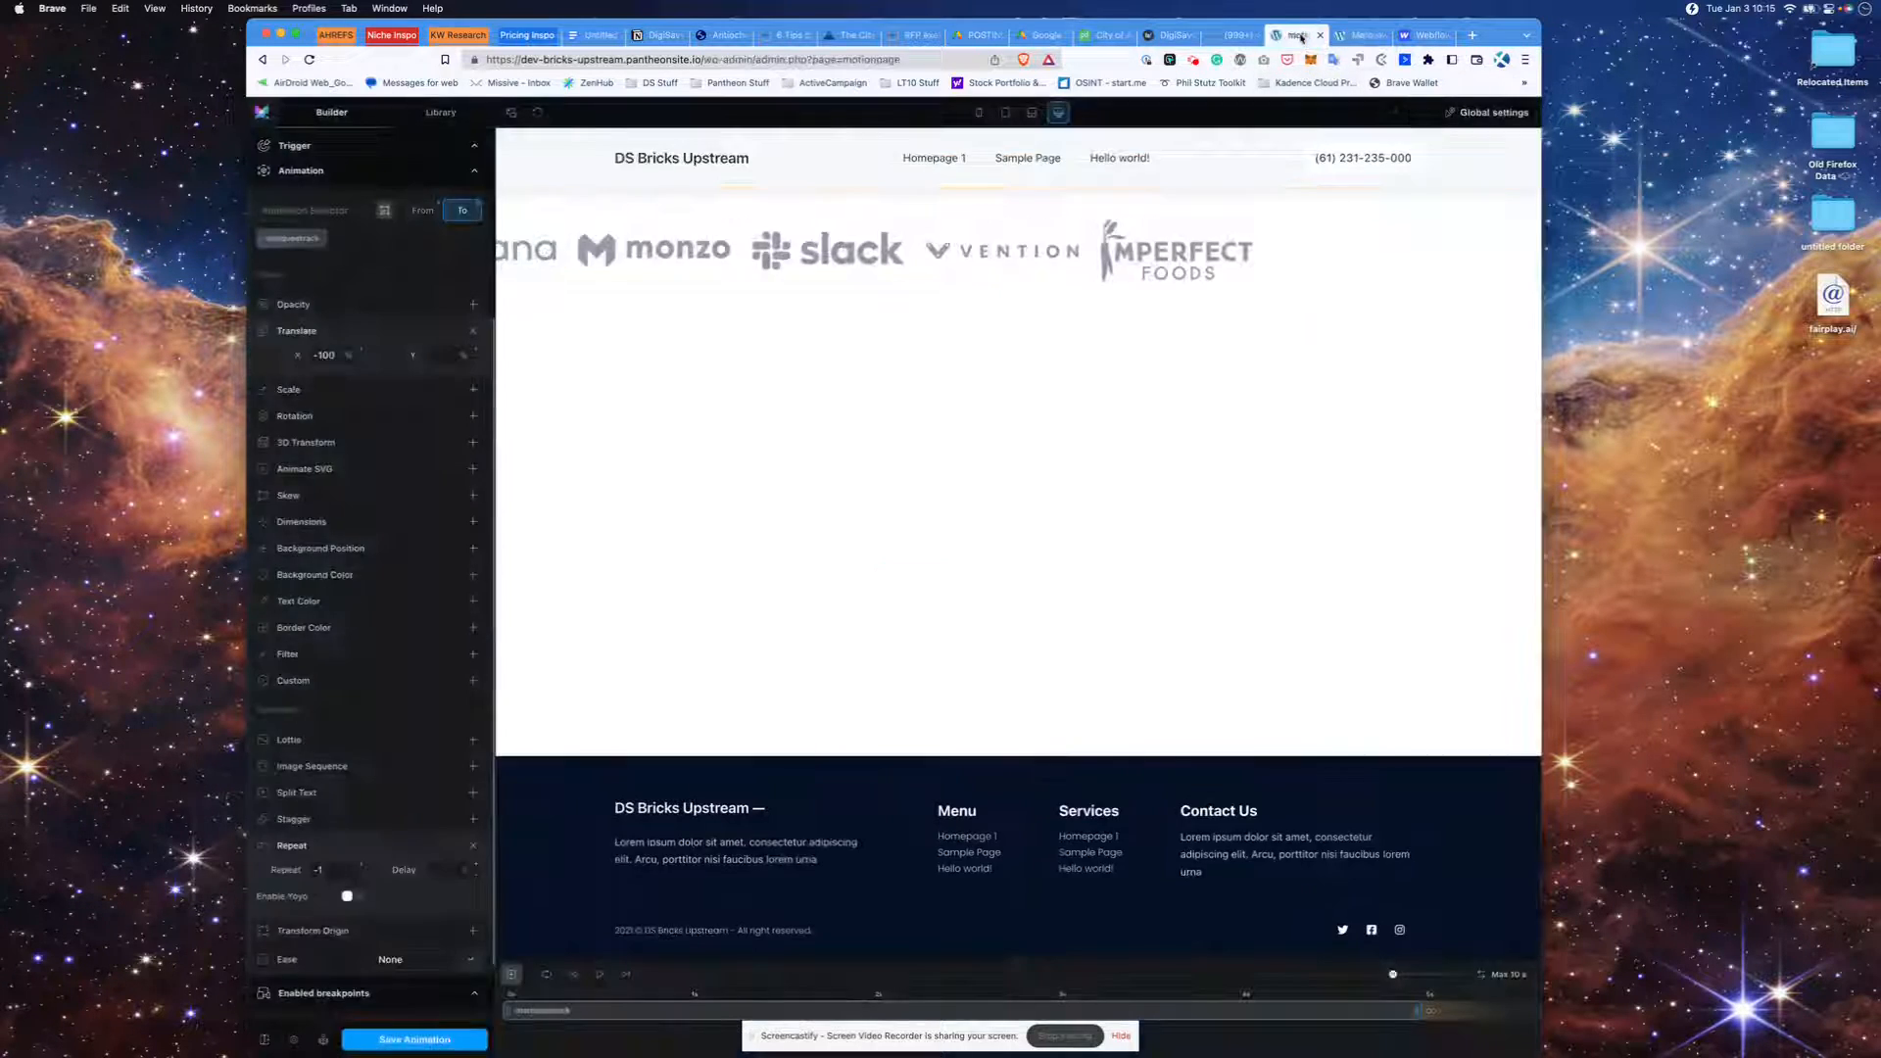
click(539, 113)
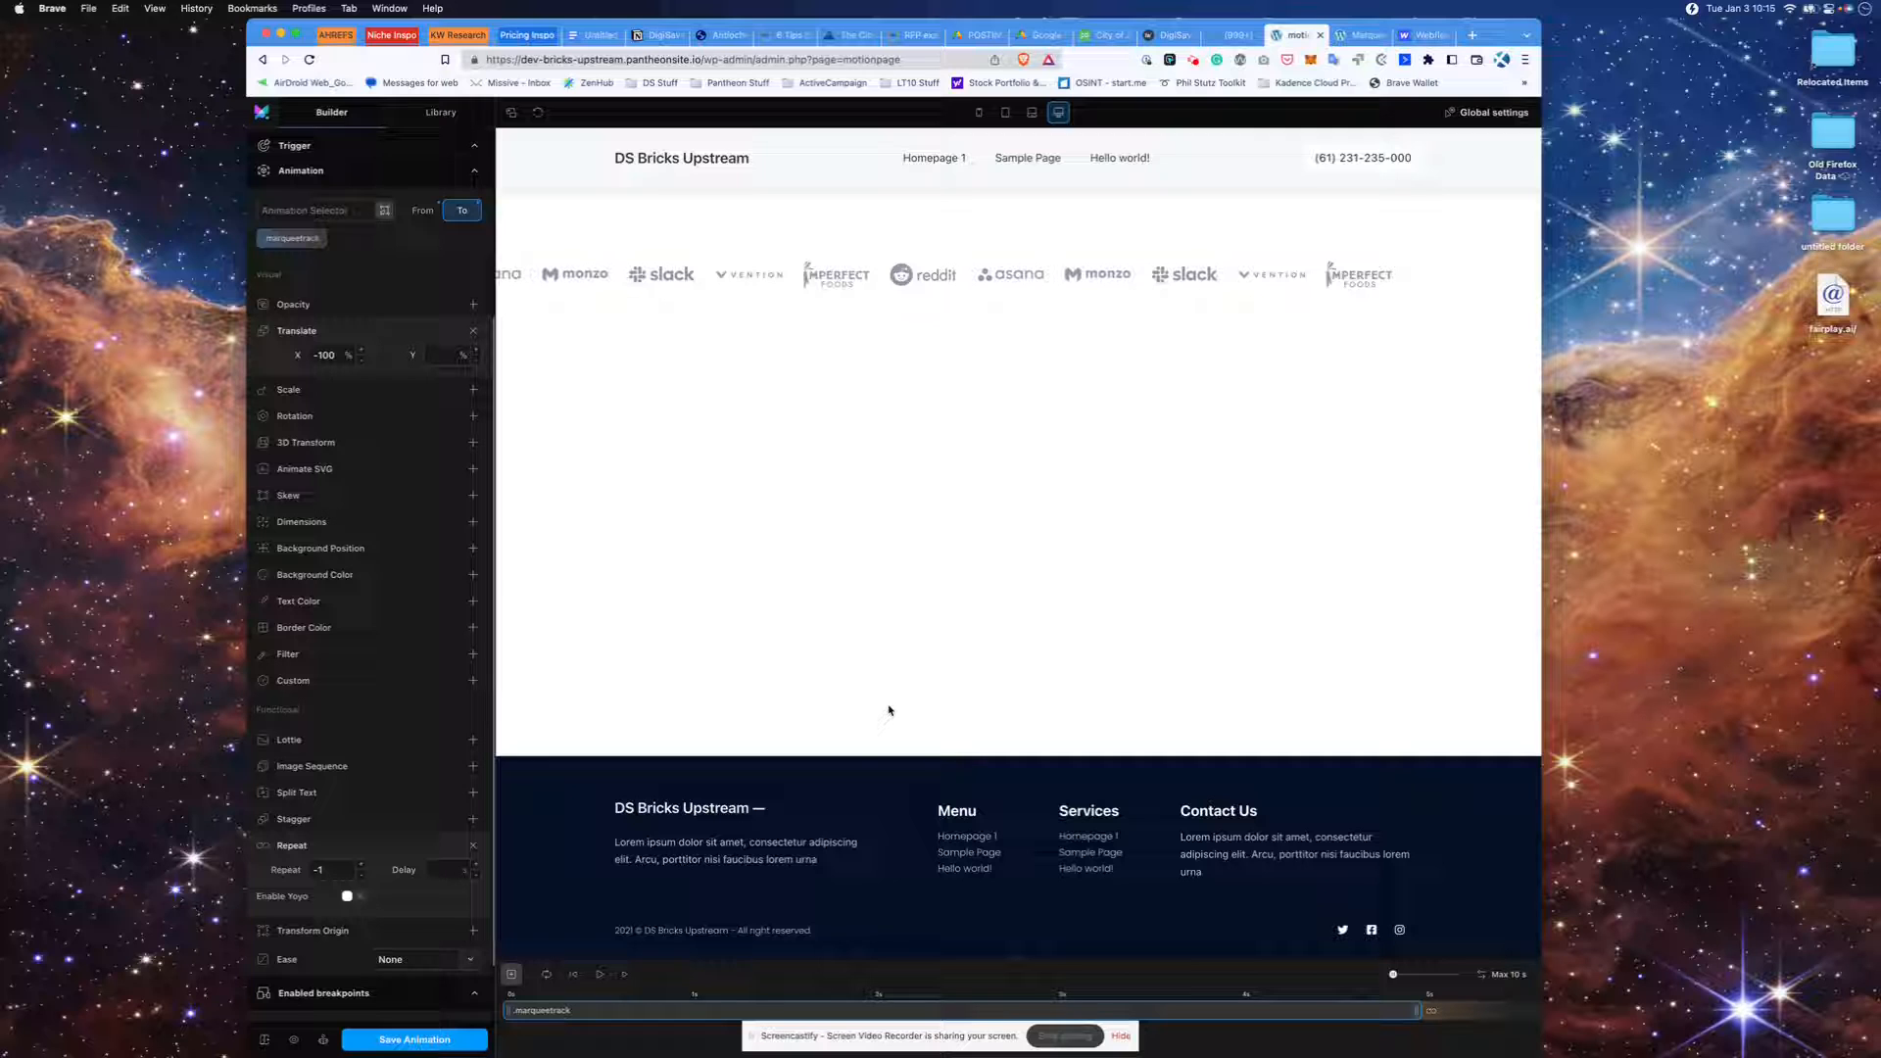
click(598, 974)
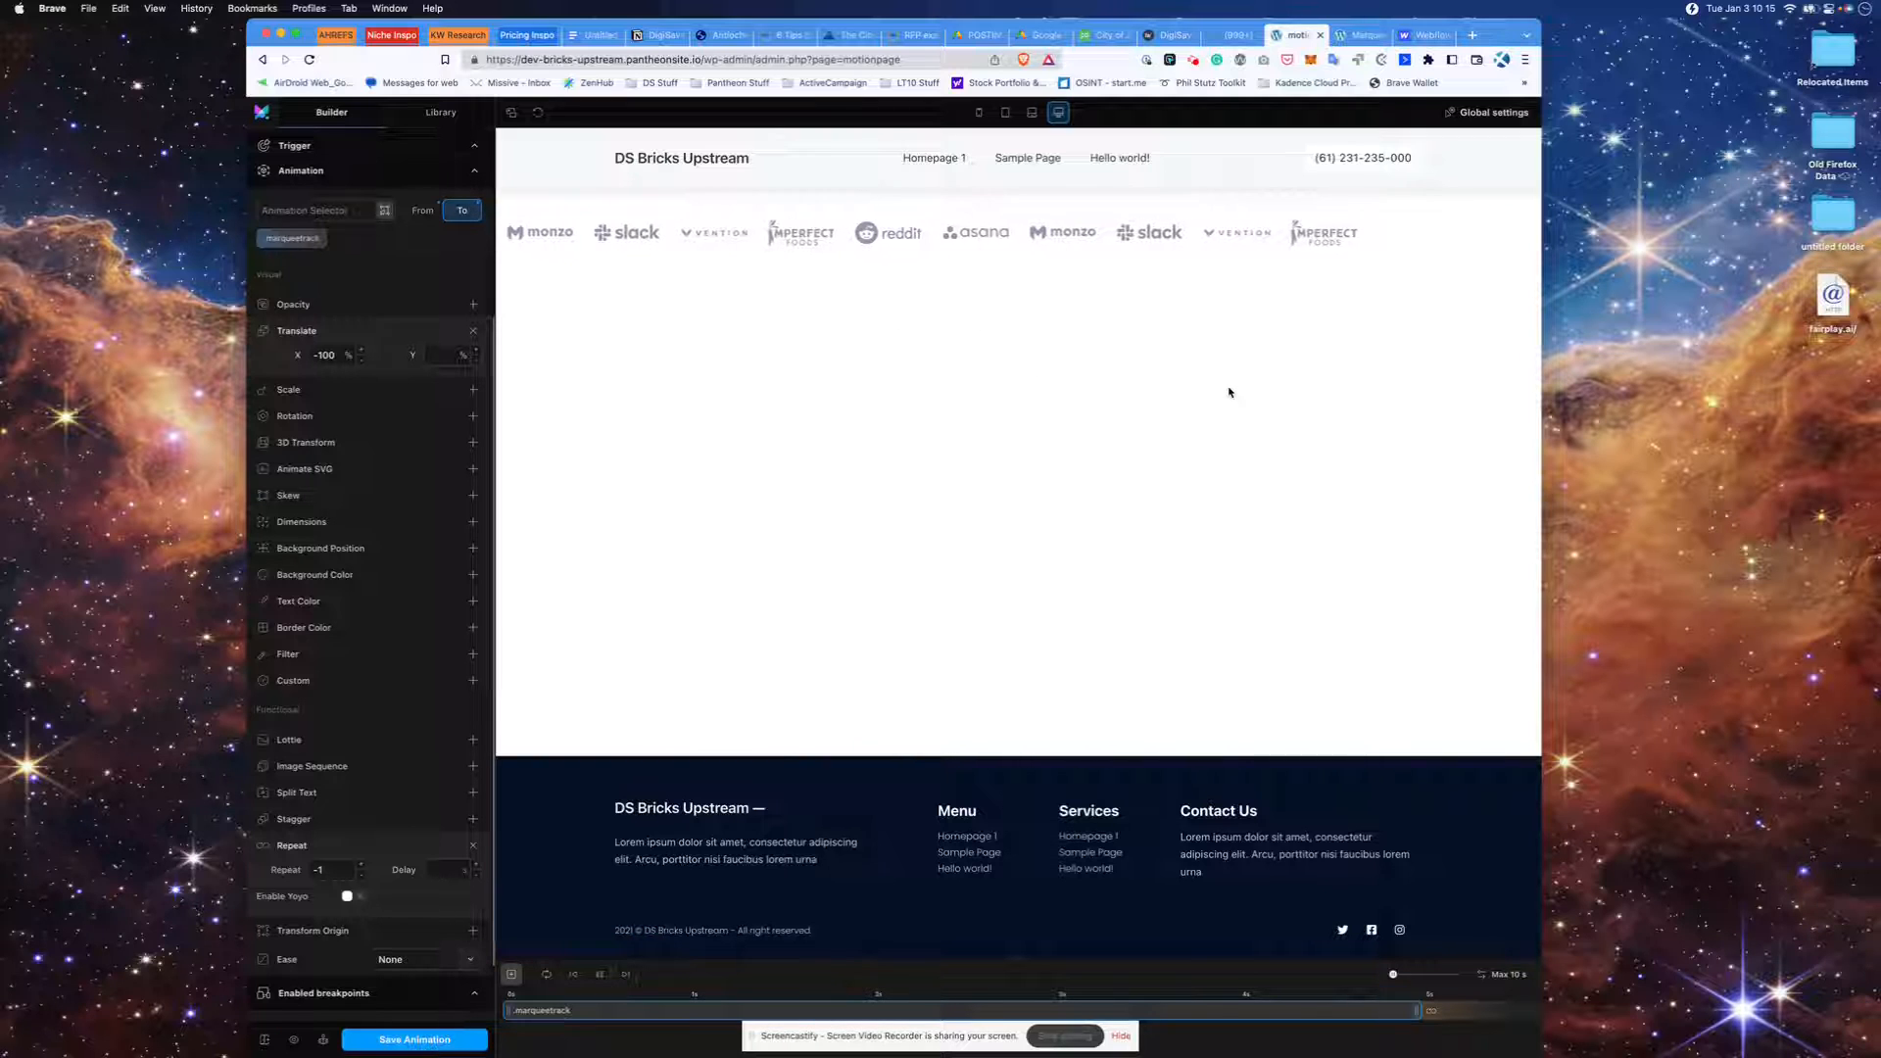
click(598, 977)
- In Bricks, give both logo containers the custom CSS "root { flex-shrink: 0; pointer-events: none; }" and save the page
click(1362, 36)
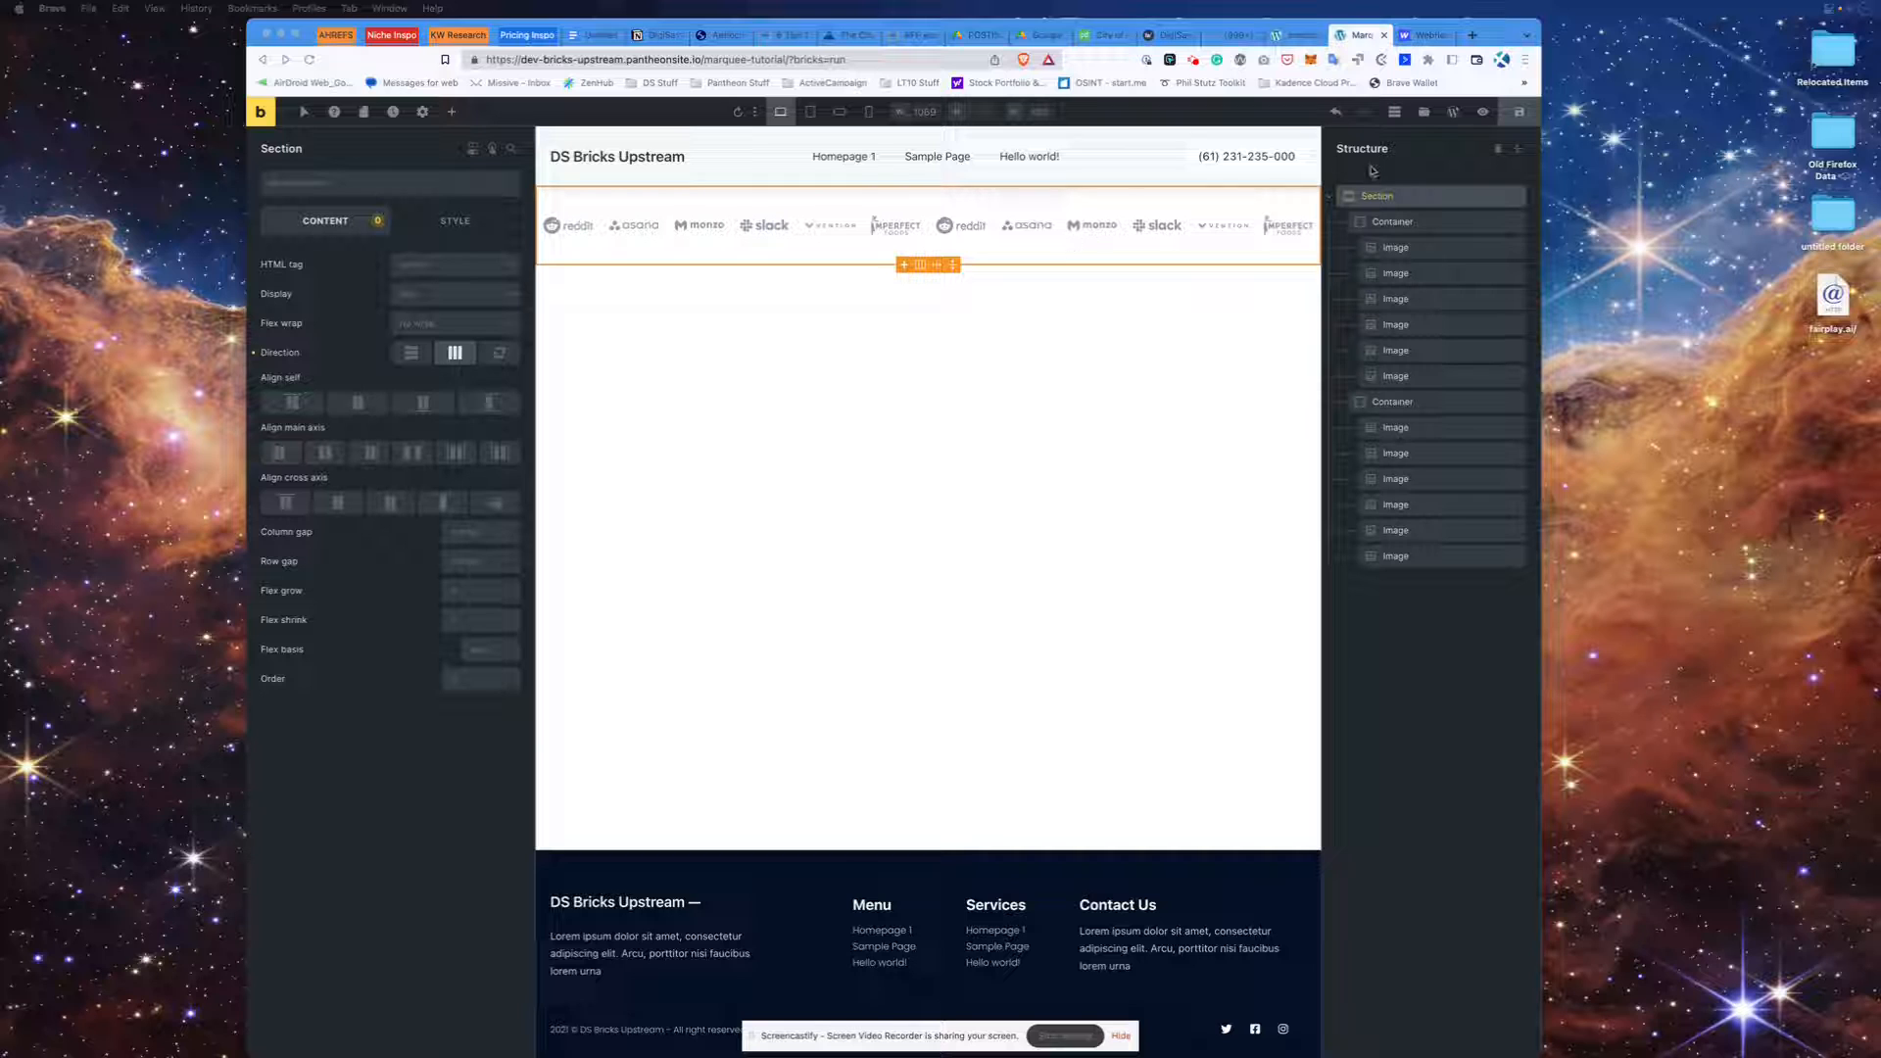
click(1405, 221)
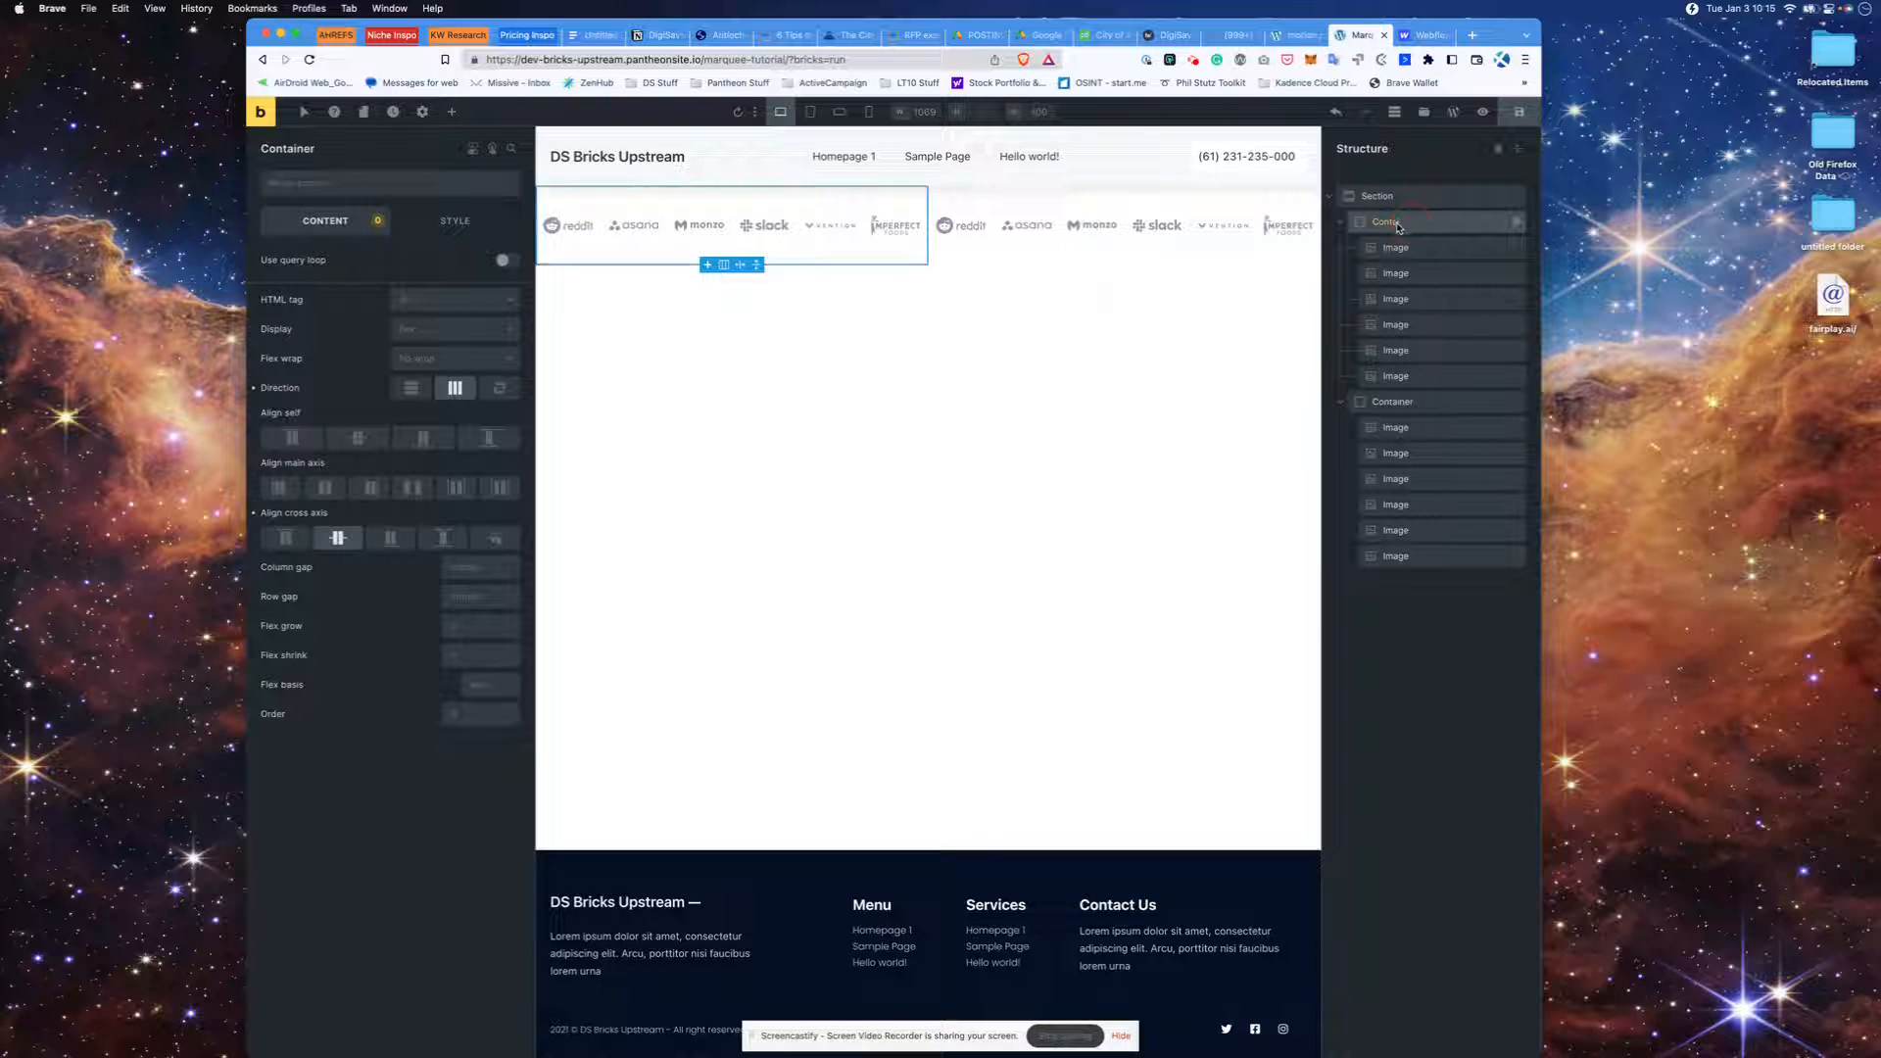
click(1412, 404)
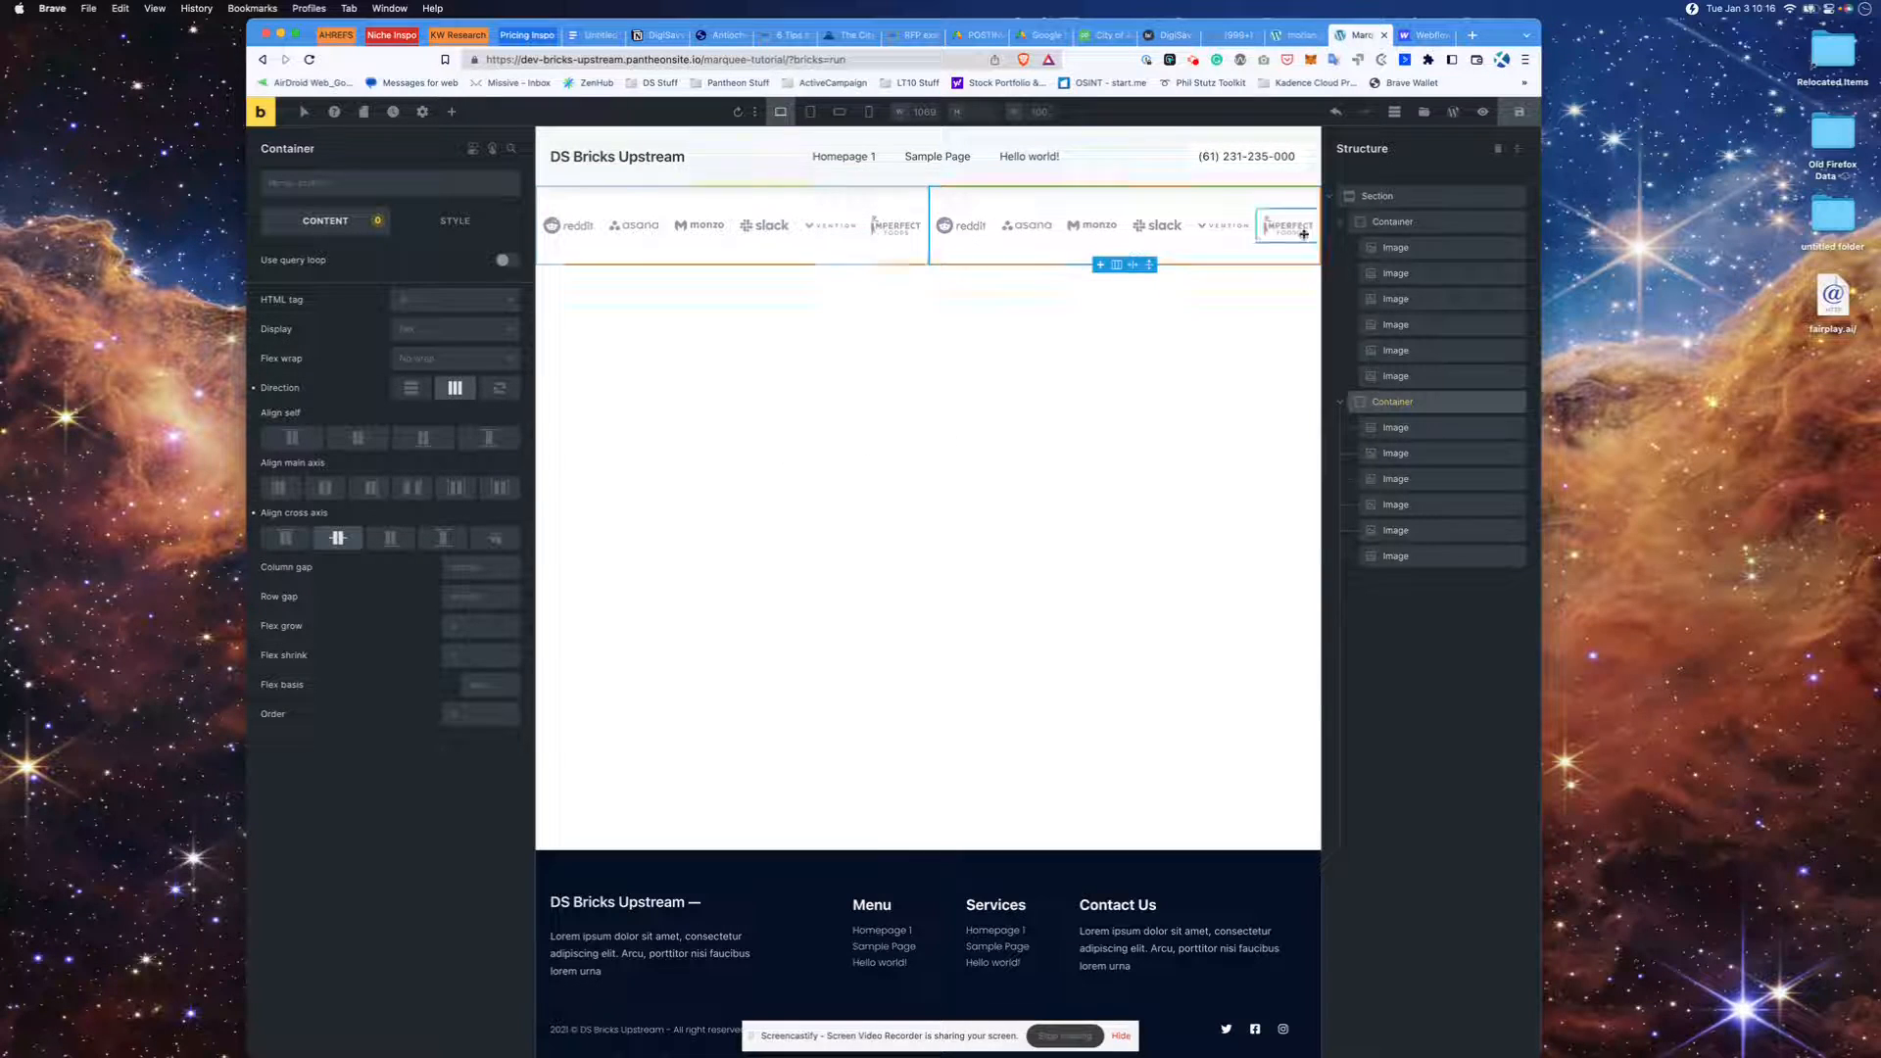
click(1415, 221)
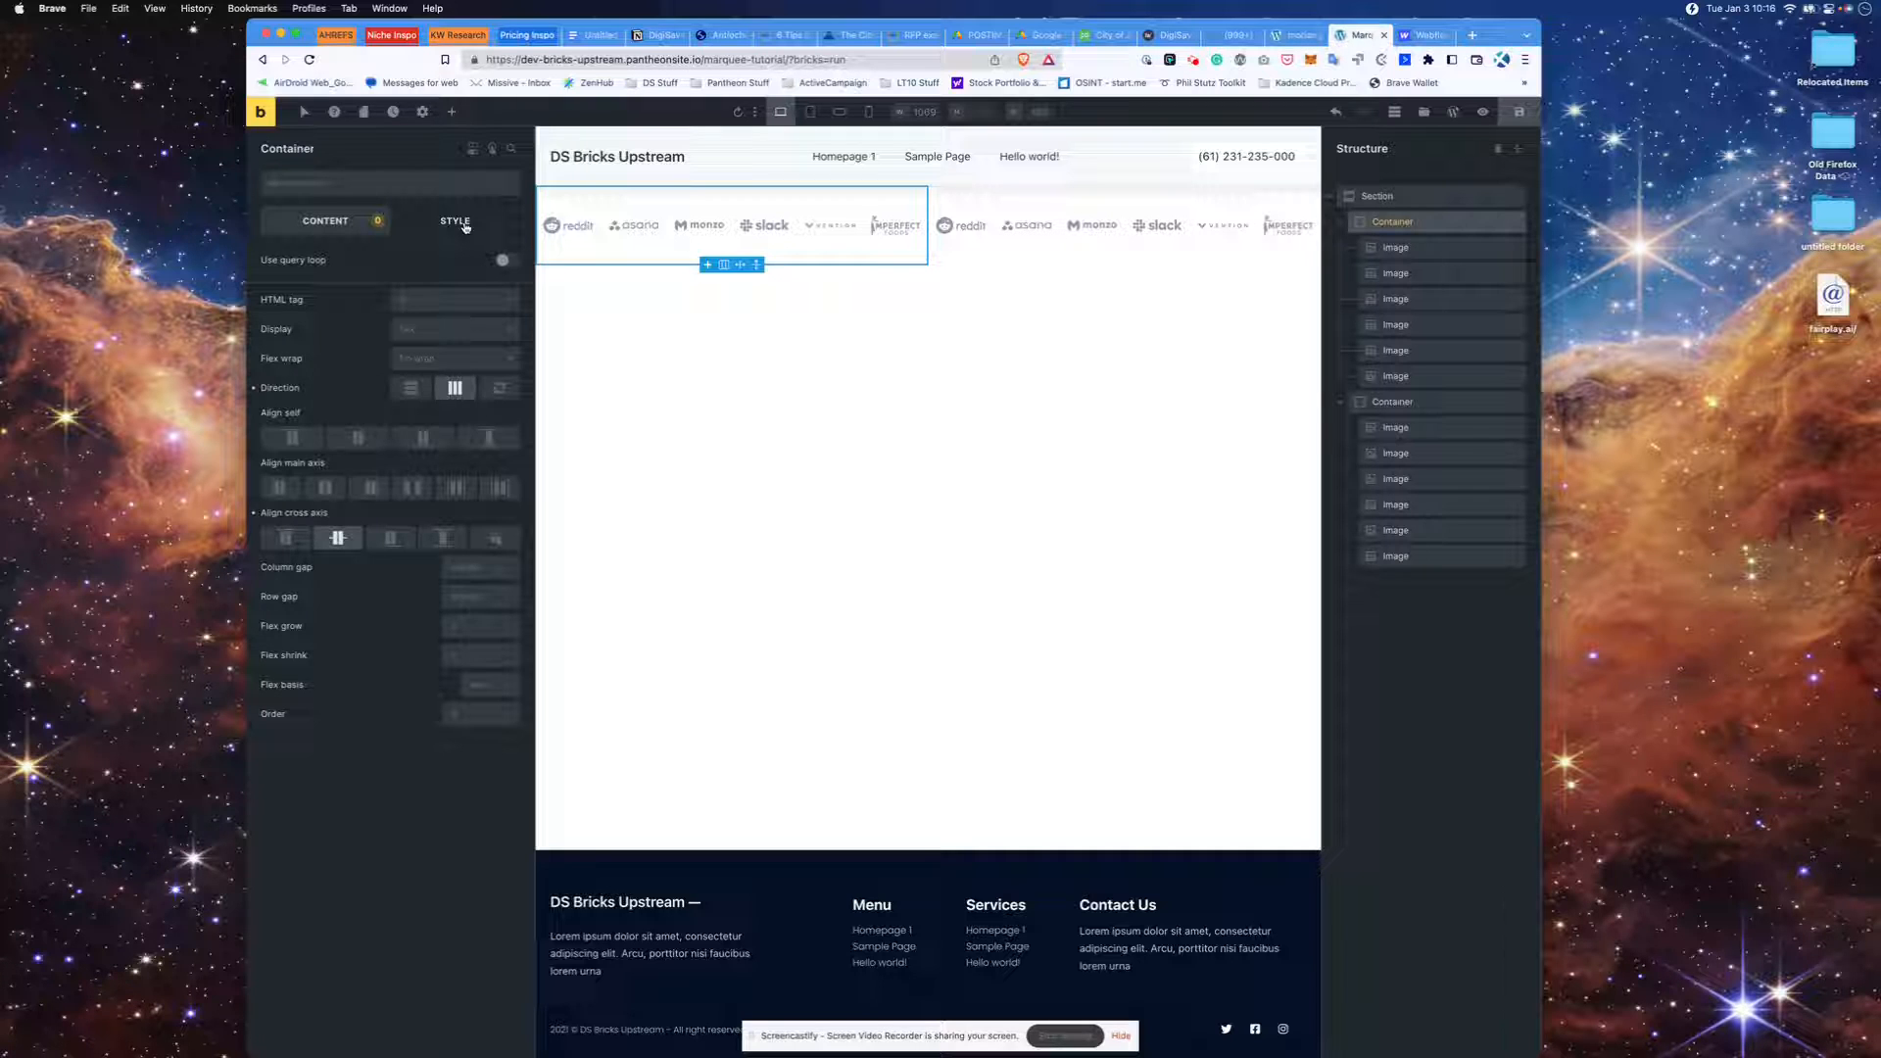
click(465, 227)
scroll(411, 848, down, 6)
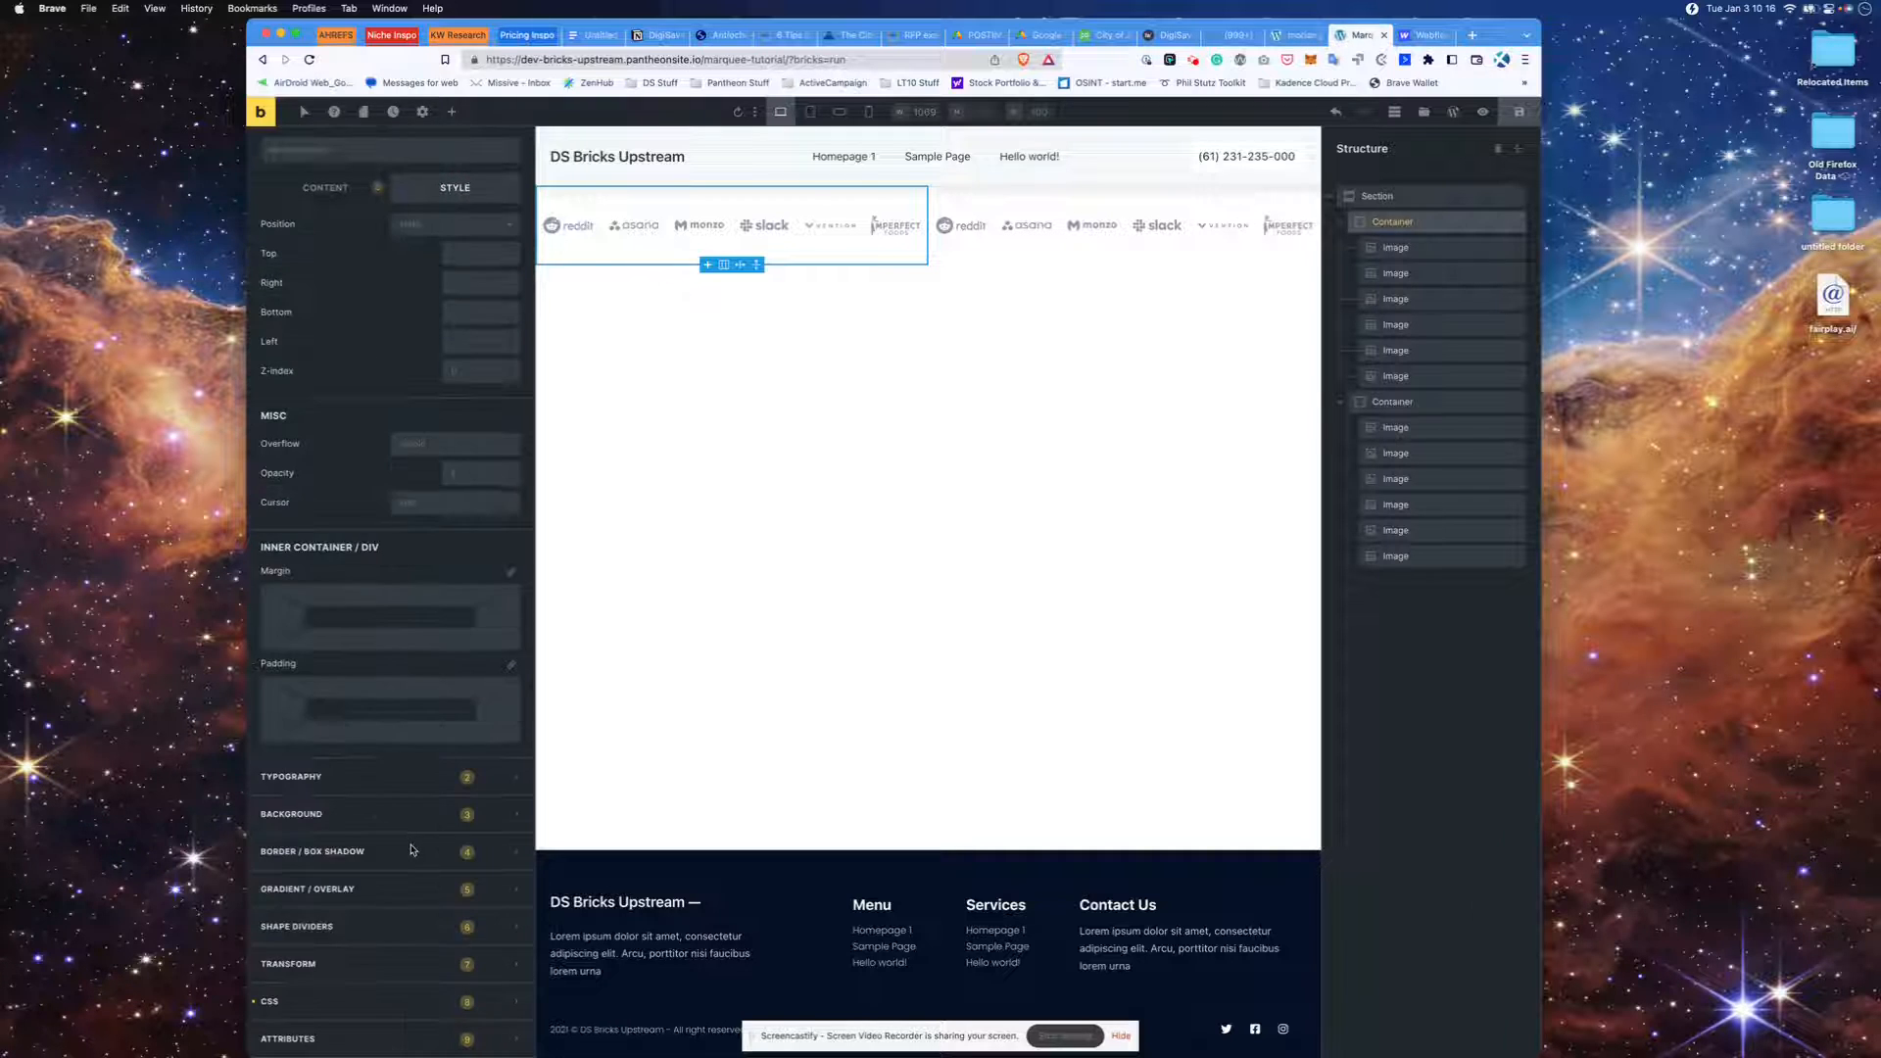
click(371, 1015)
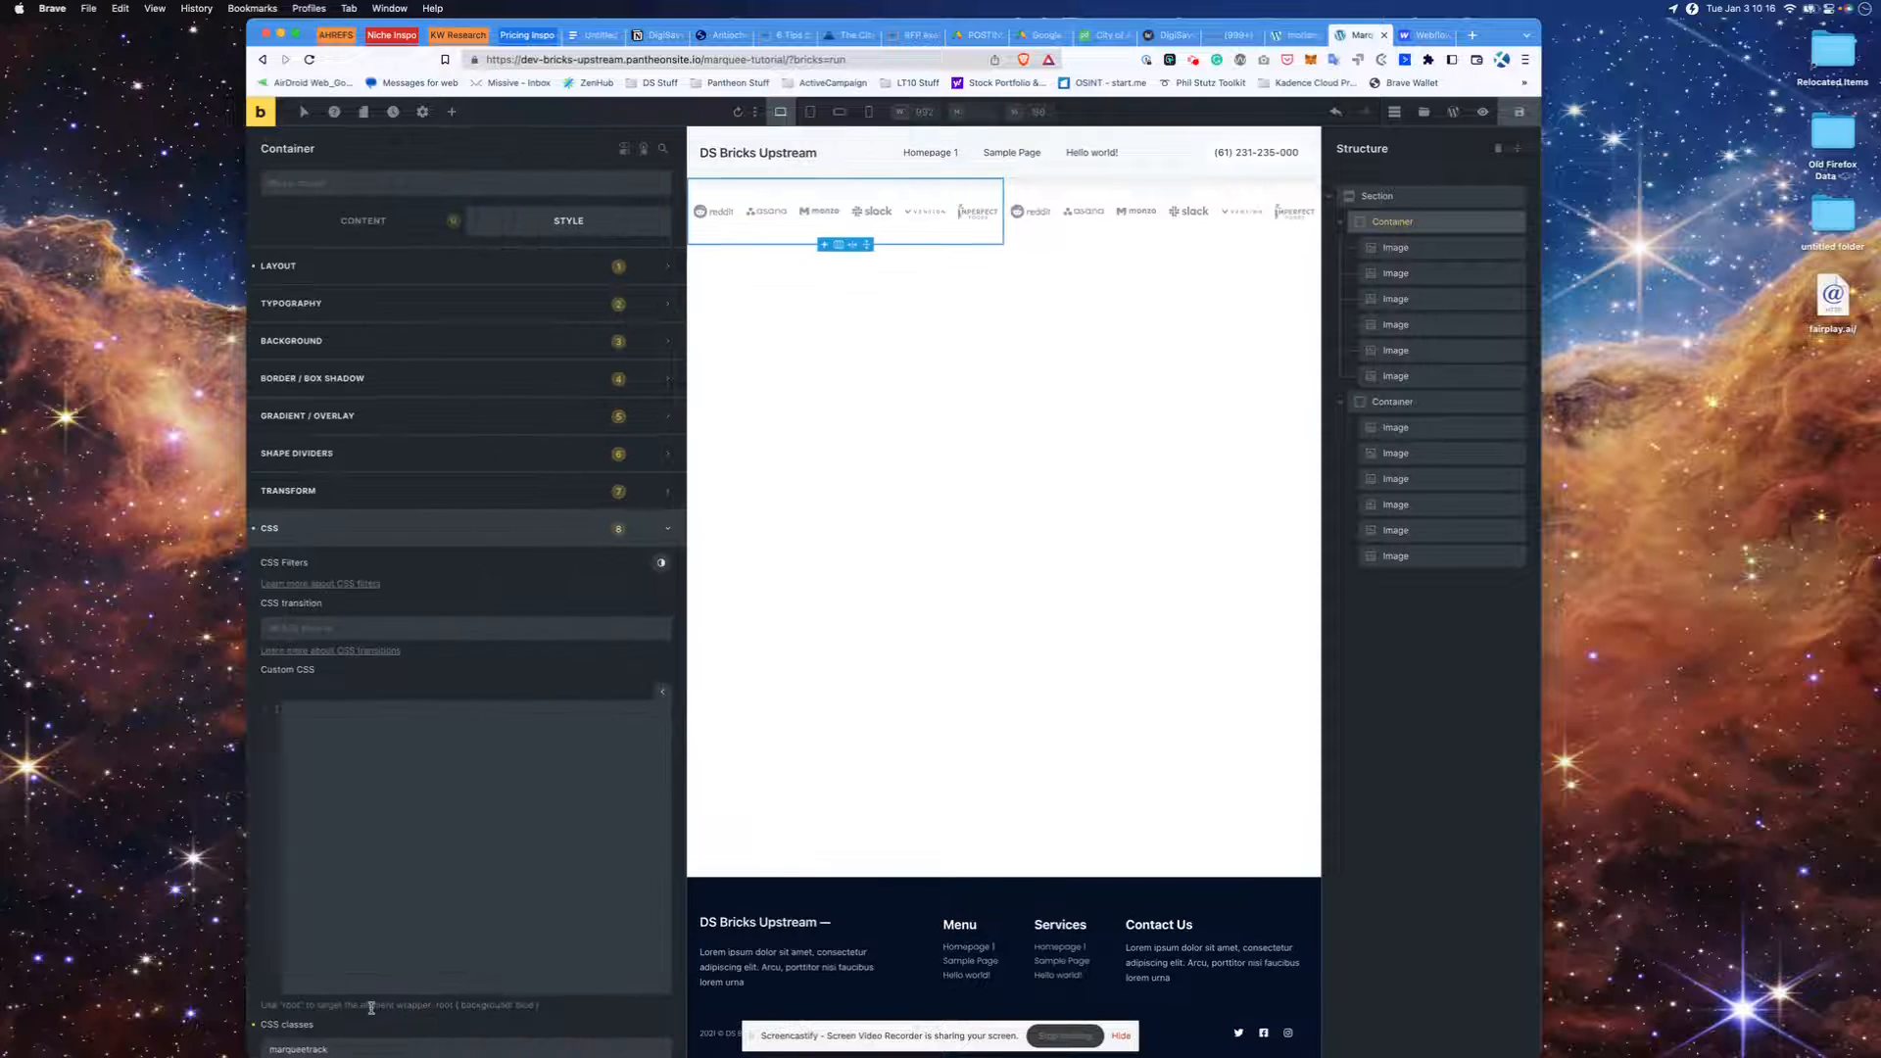
click(392, 835)
text(root {   flex-shrink: 0;   pointer-events: none; })
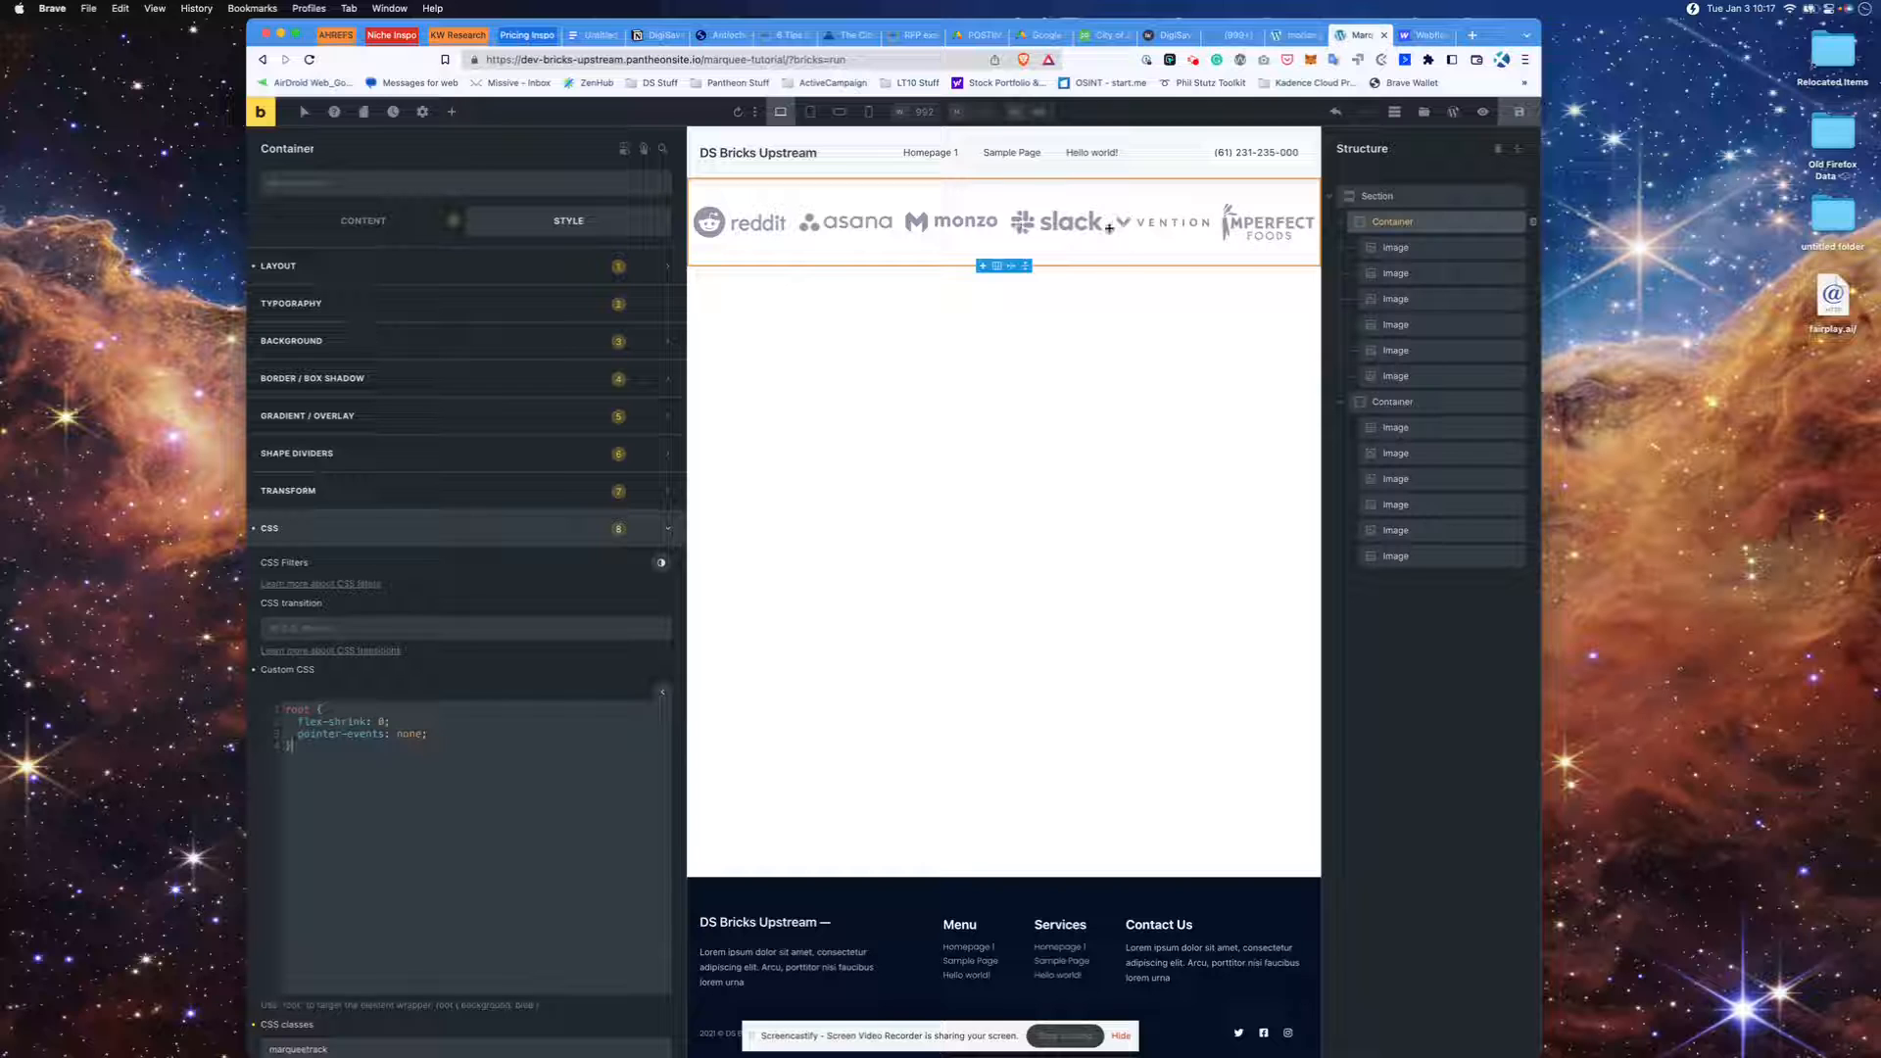
click(1415, 410)
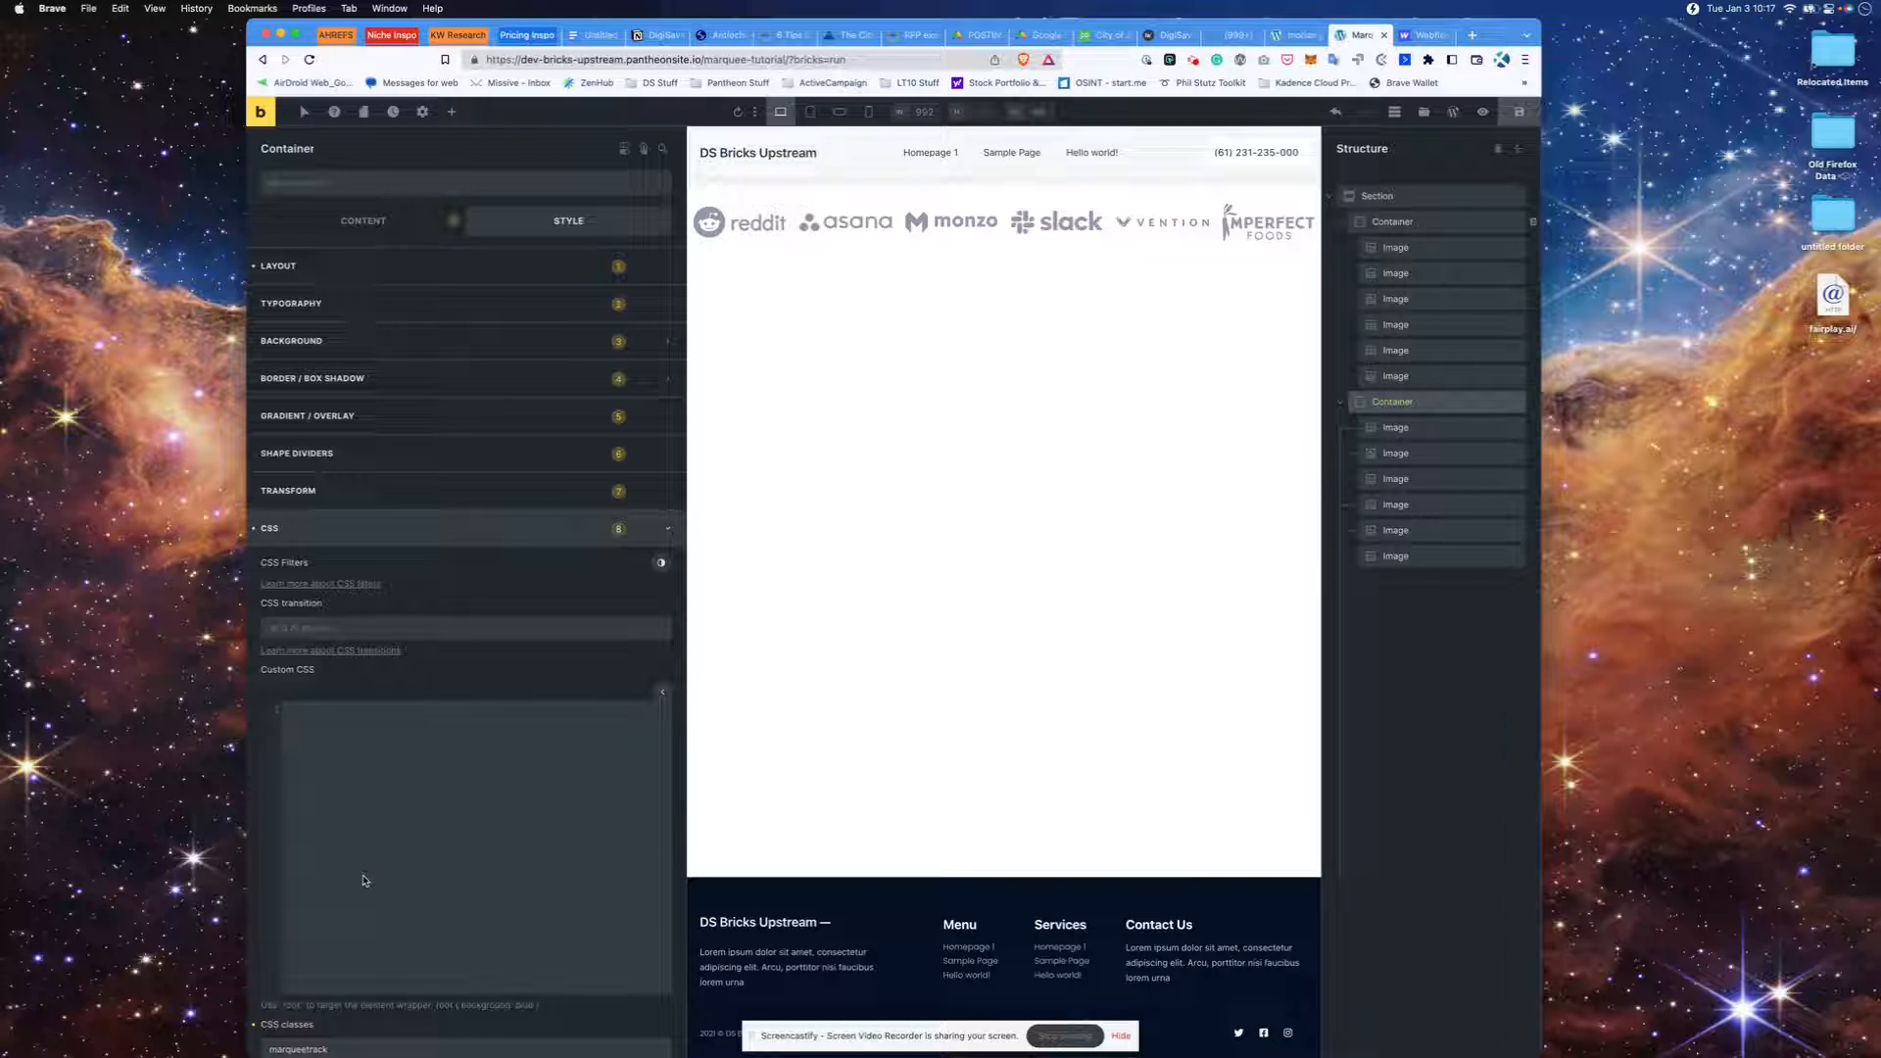
text(root {   flex-shrink: 0;   pointer-events: none; })
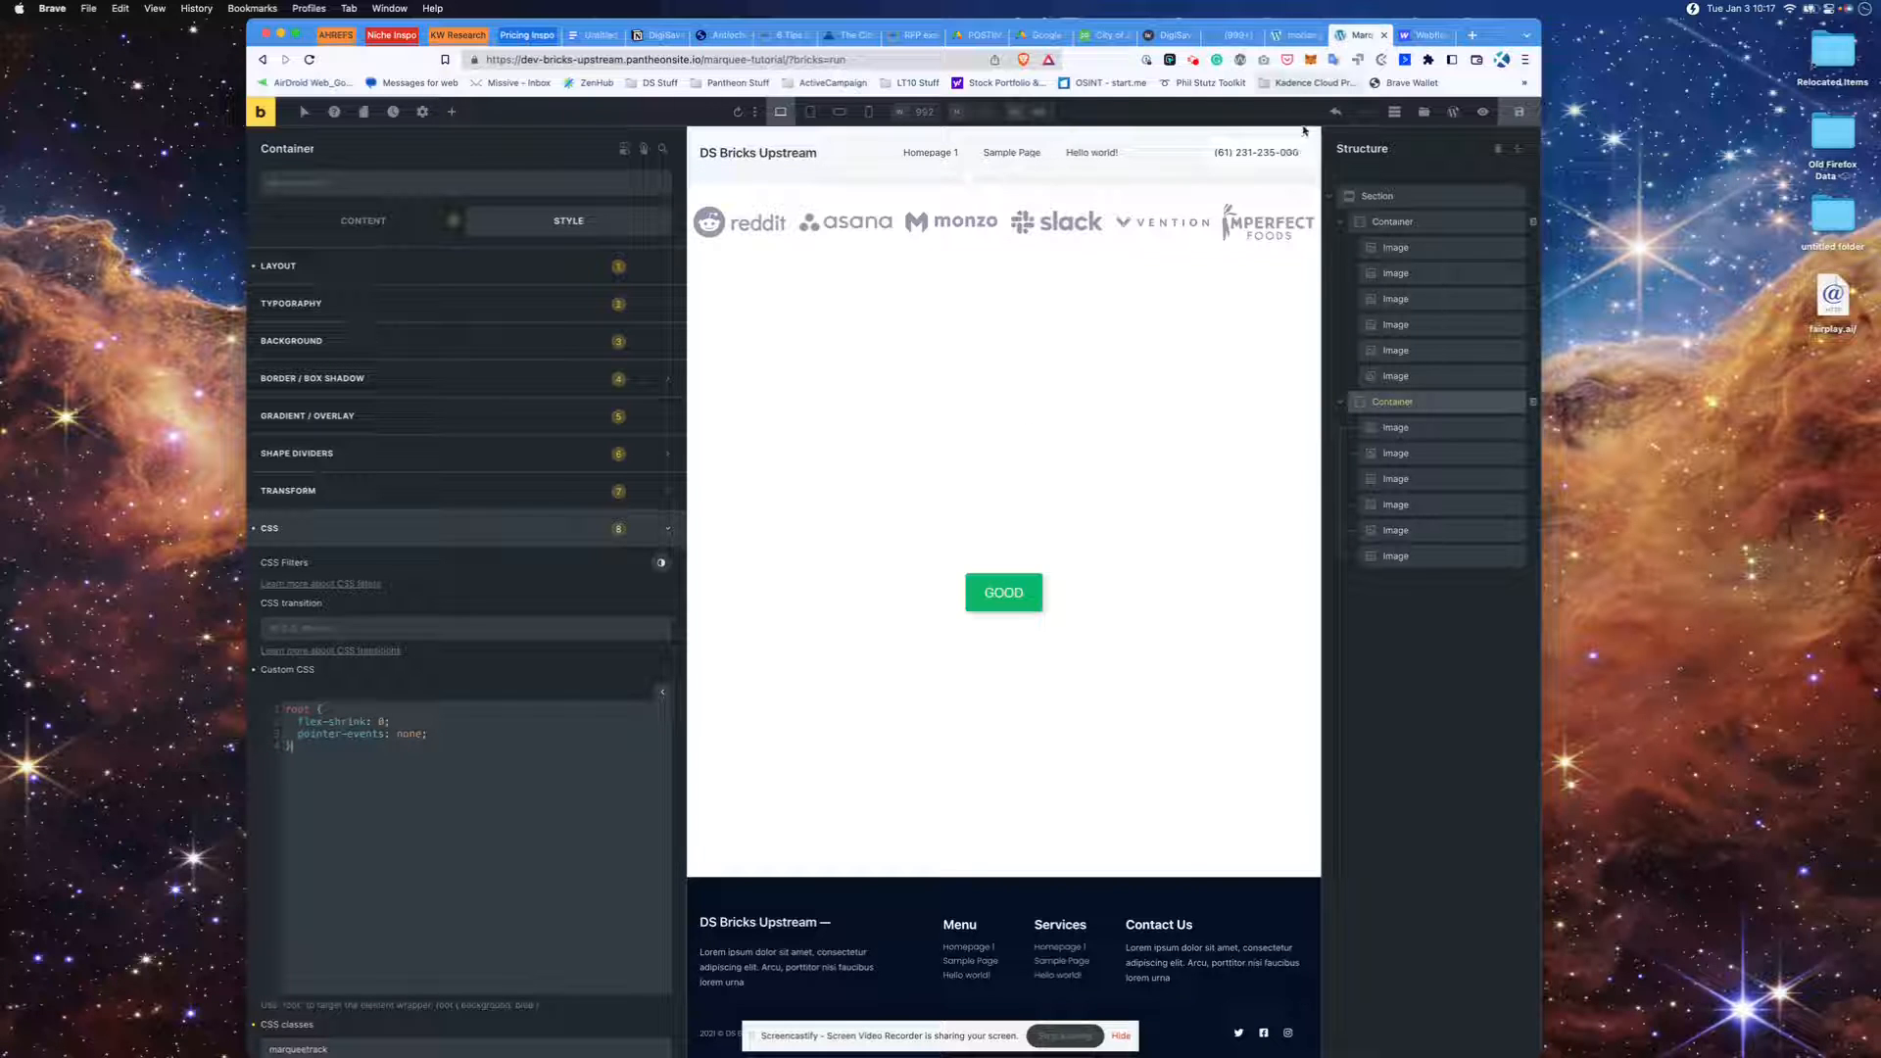
- Switch to motion.page, refresh the page preview, and play the marquee animation briefly before pausing it
click(1289, 35)
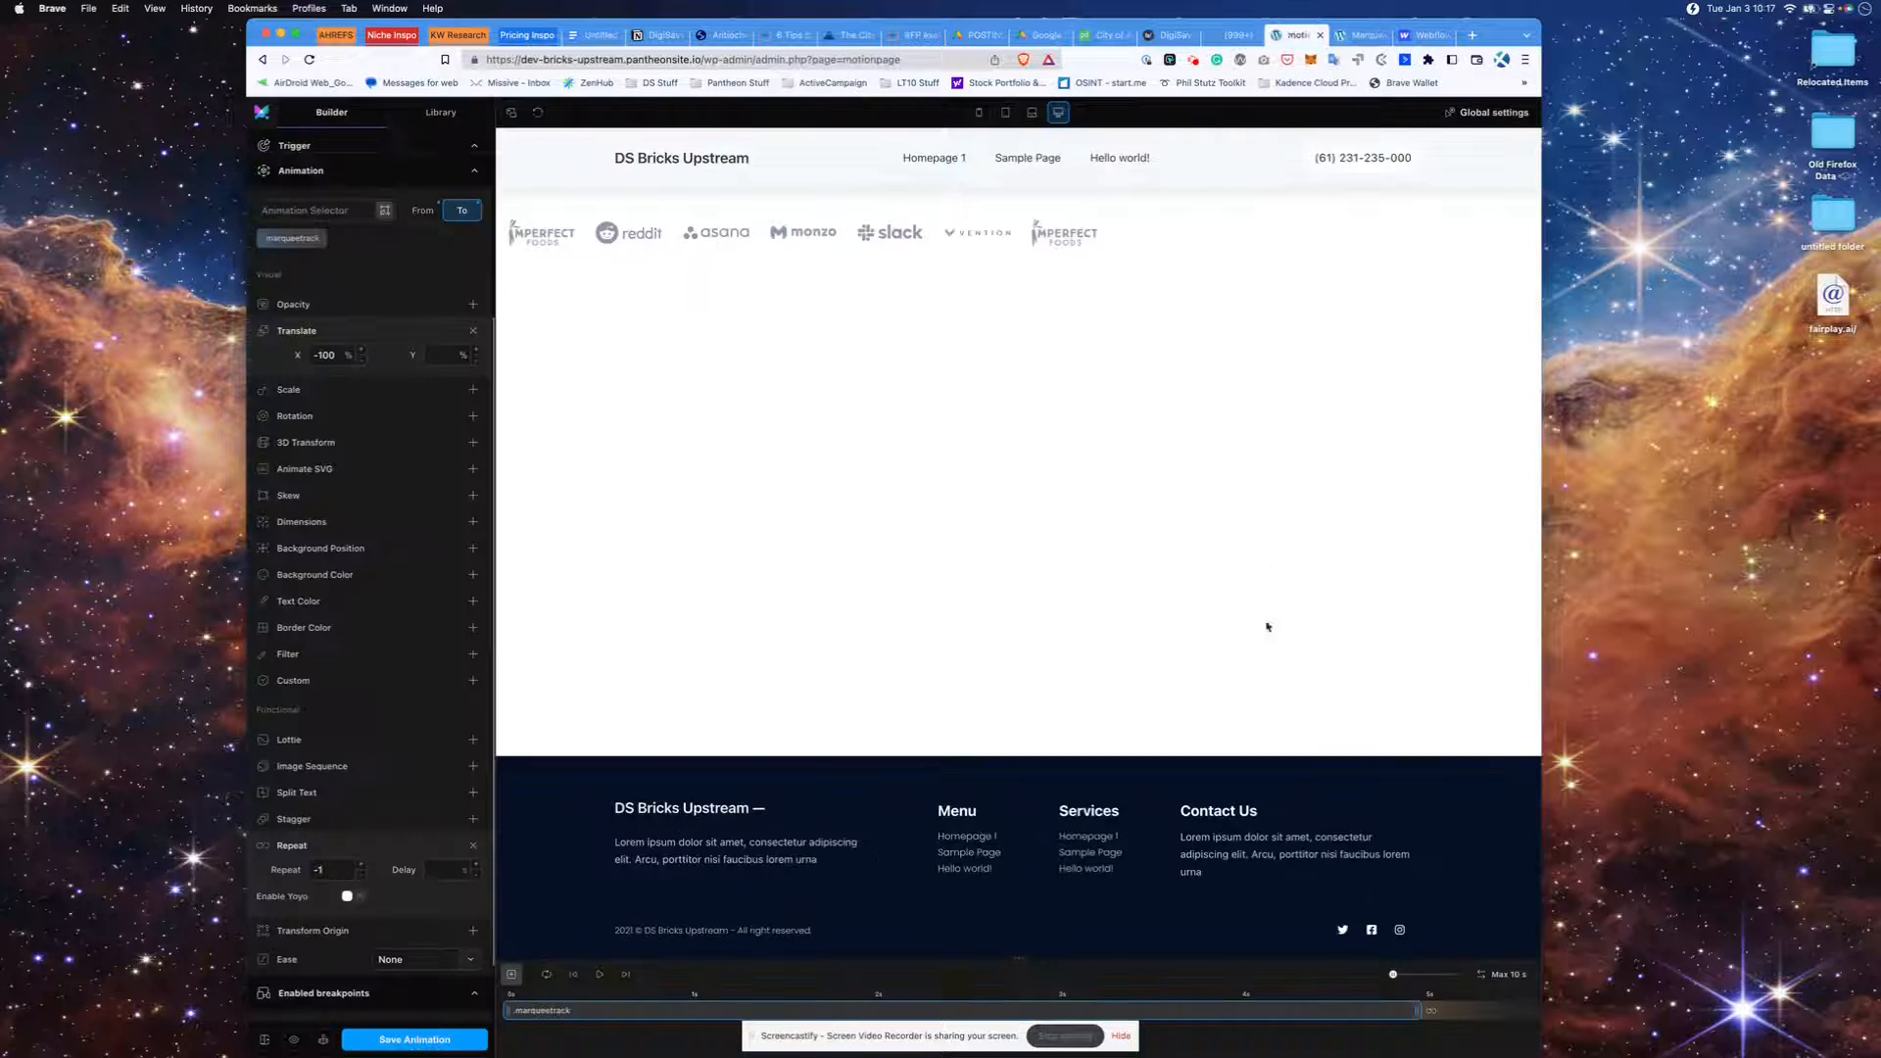
click(536, 113)
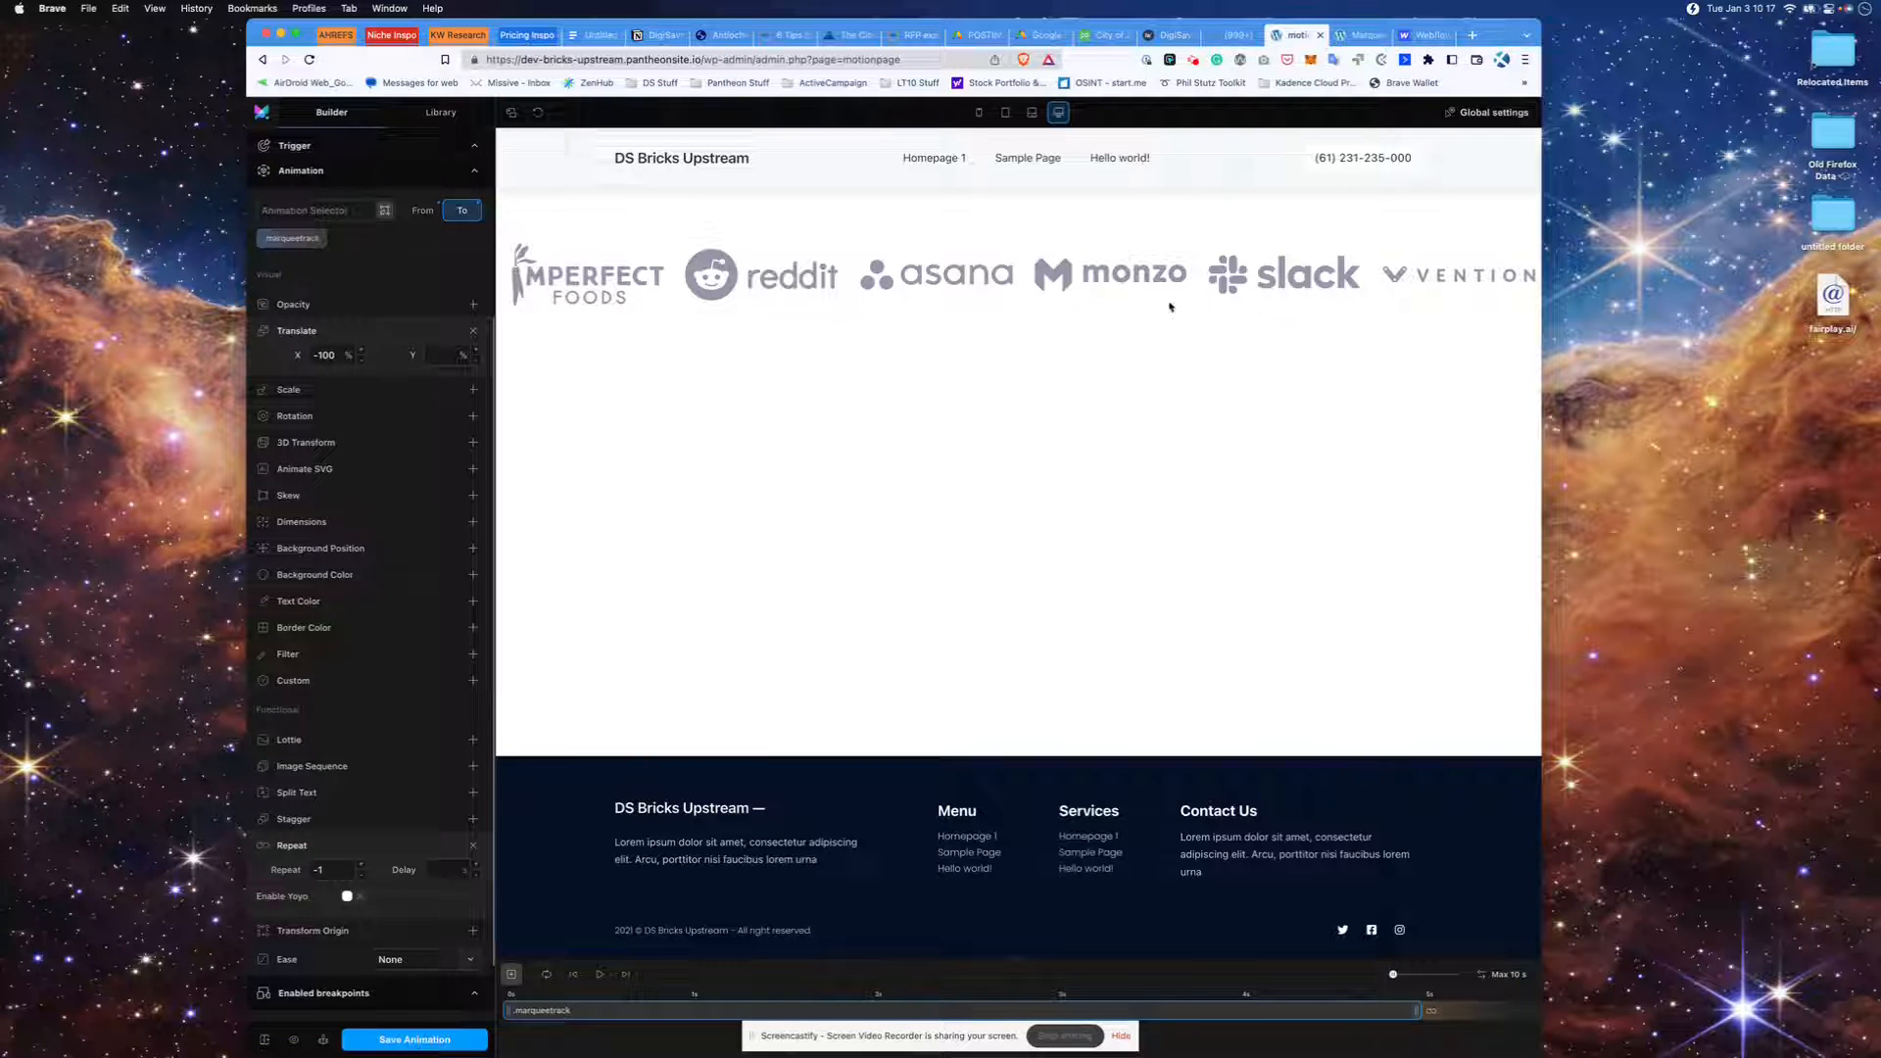
click(599, 975)
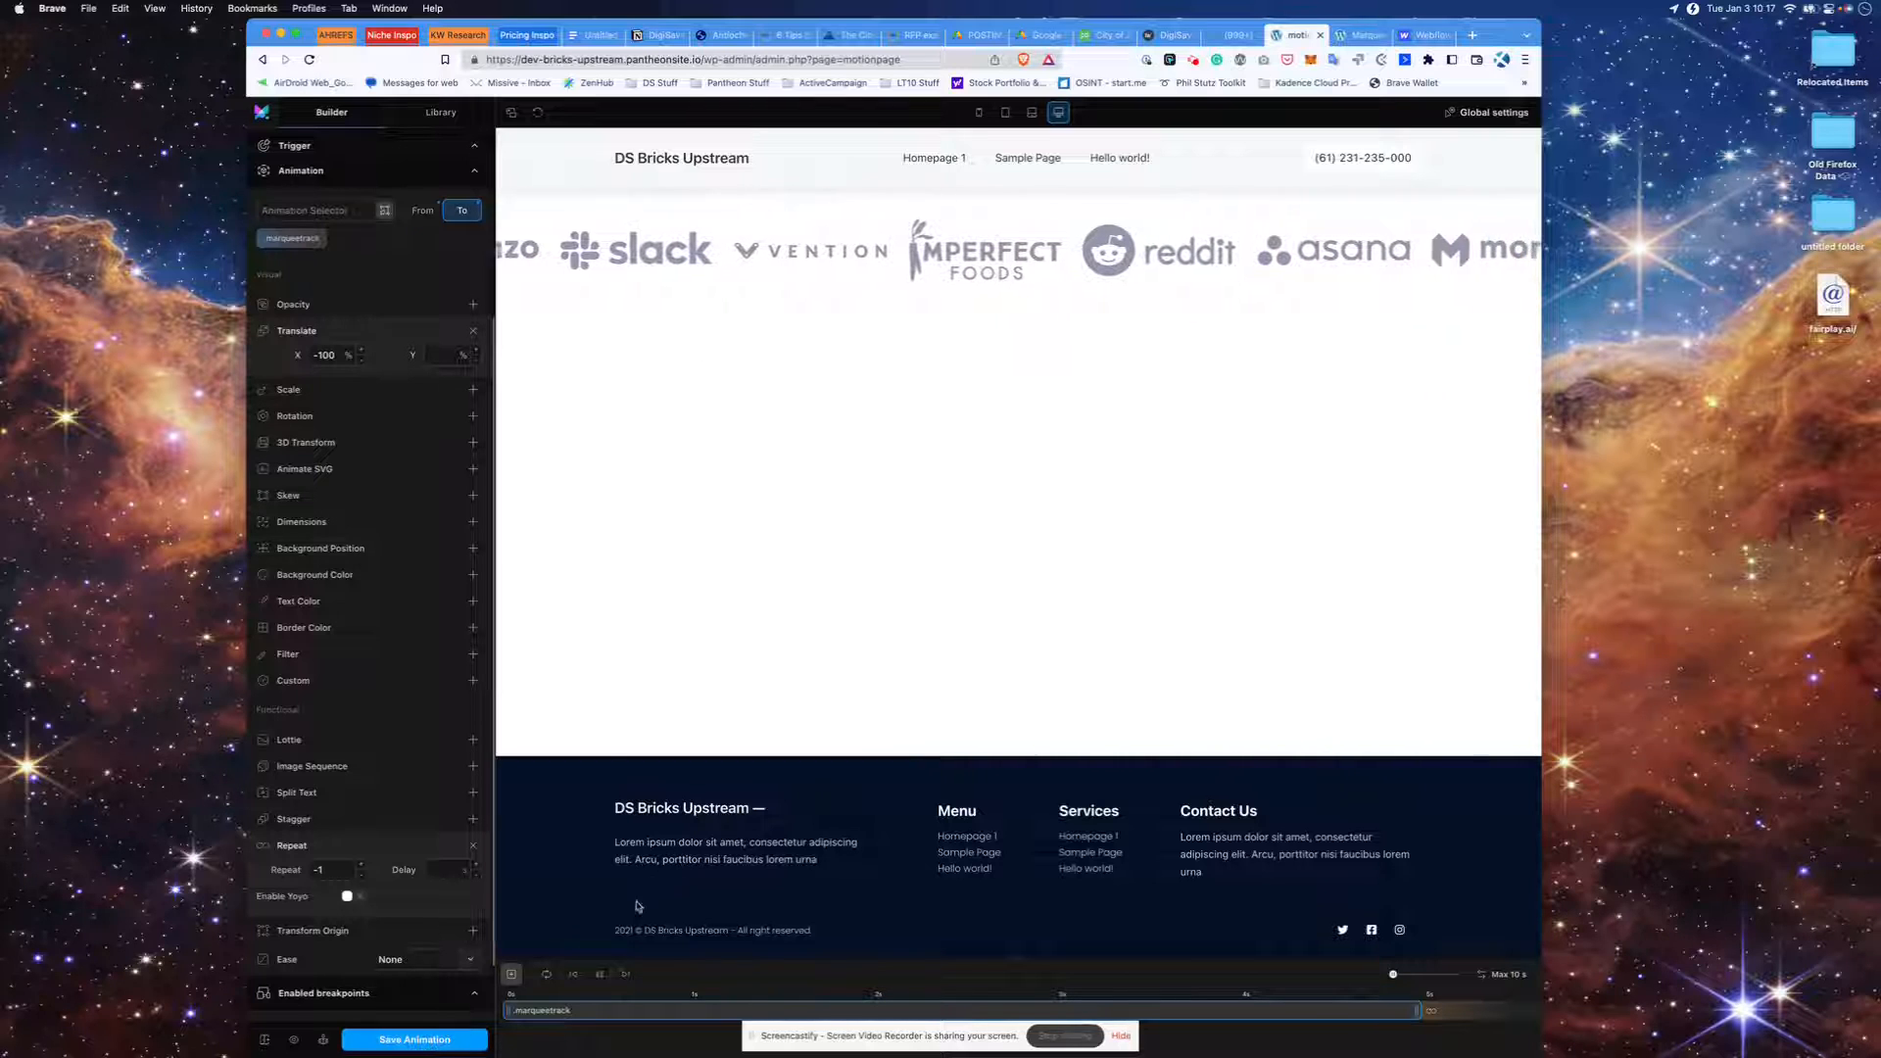
click(601, 976)
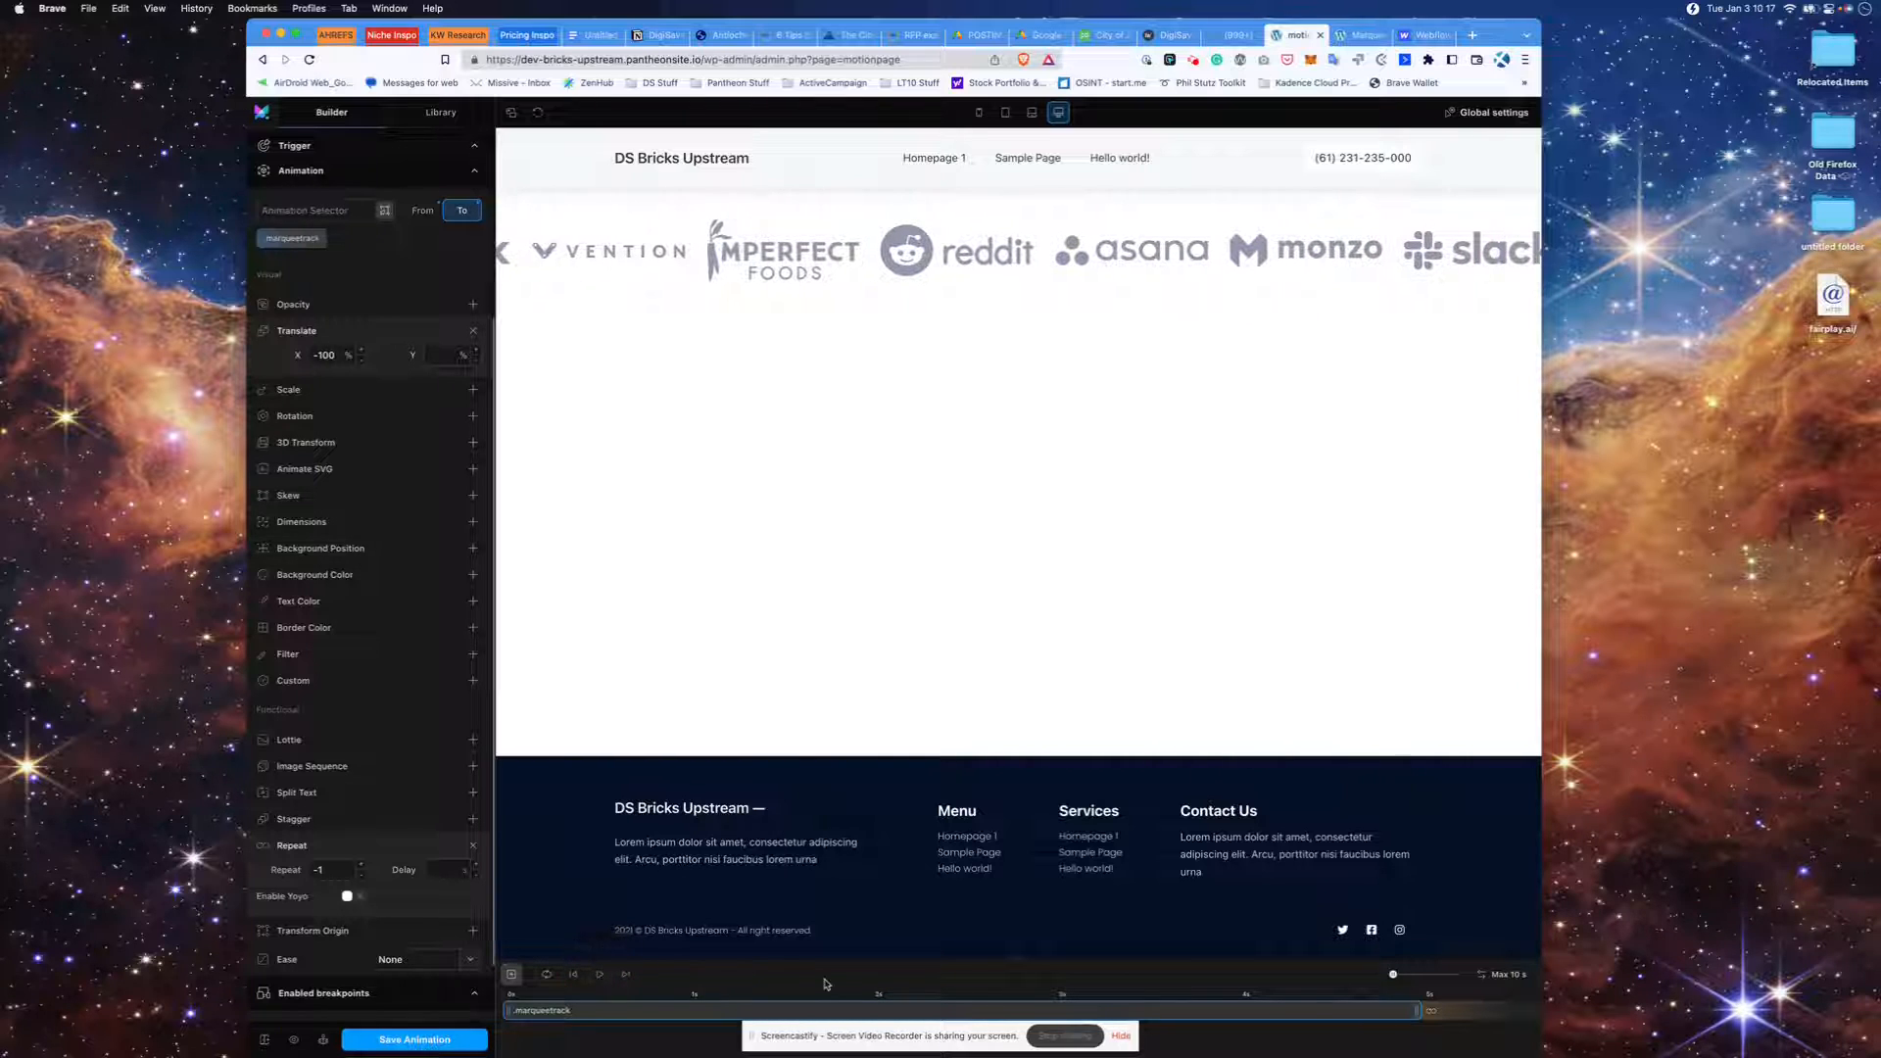
- Raise the timeline maximum to 20 s, stretch the marquee animation to about 12 s while previewing its speed, and save it
drag(1421, 1011, 1559, 1000)
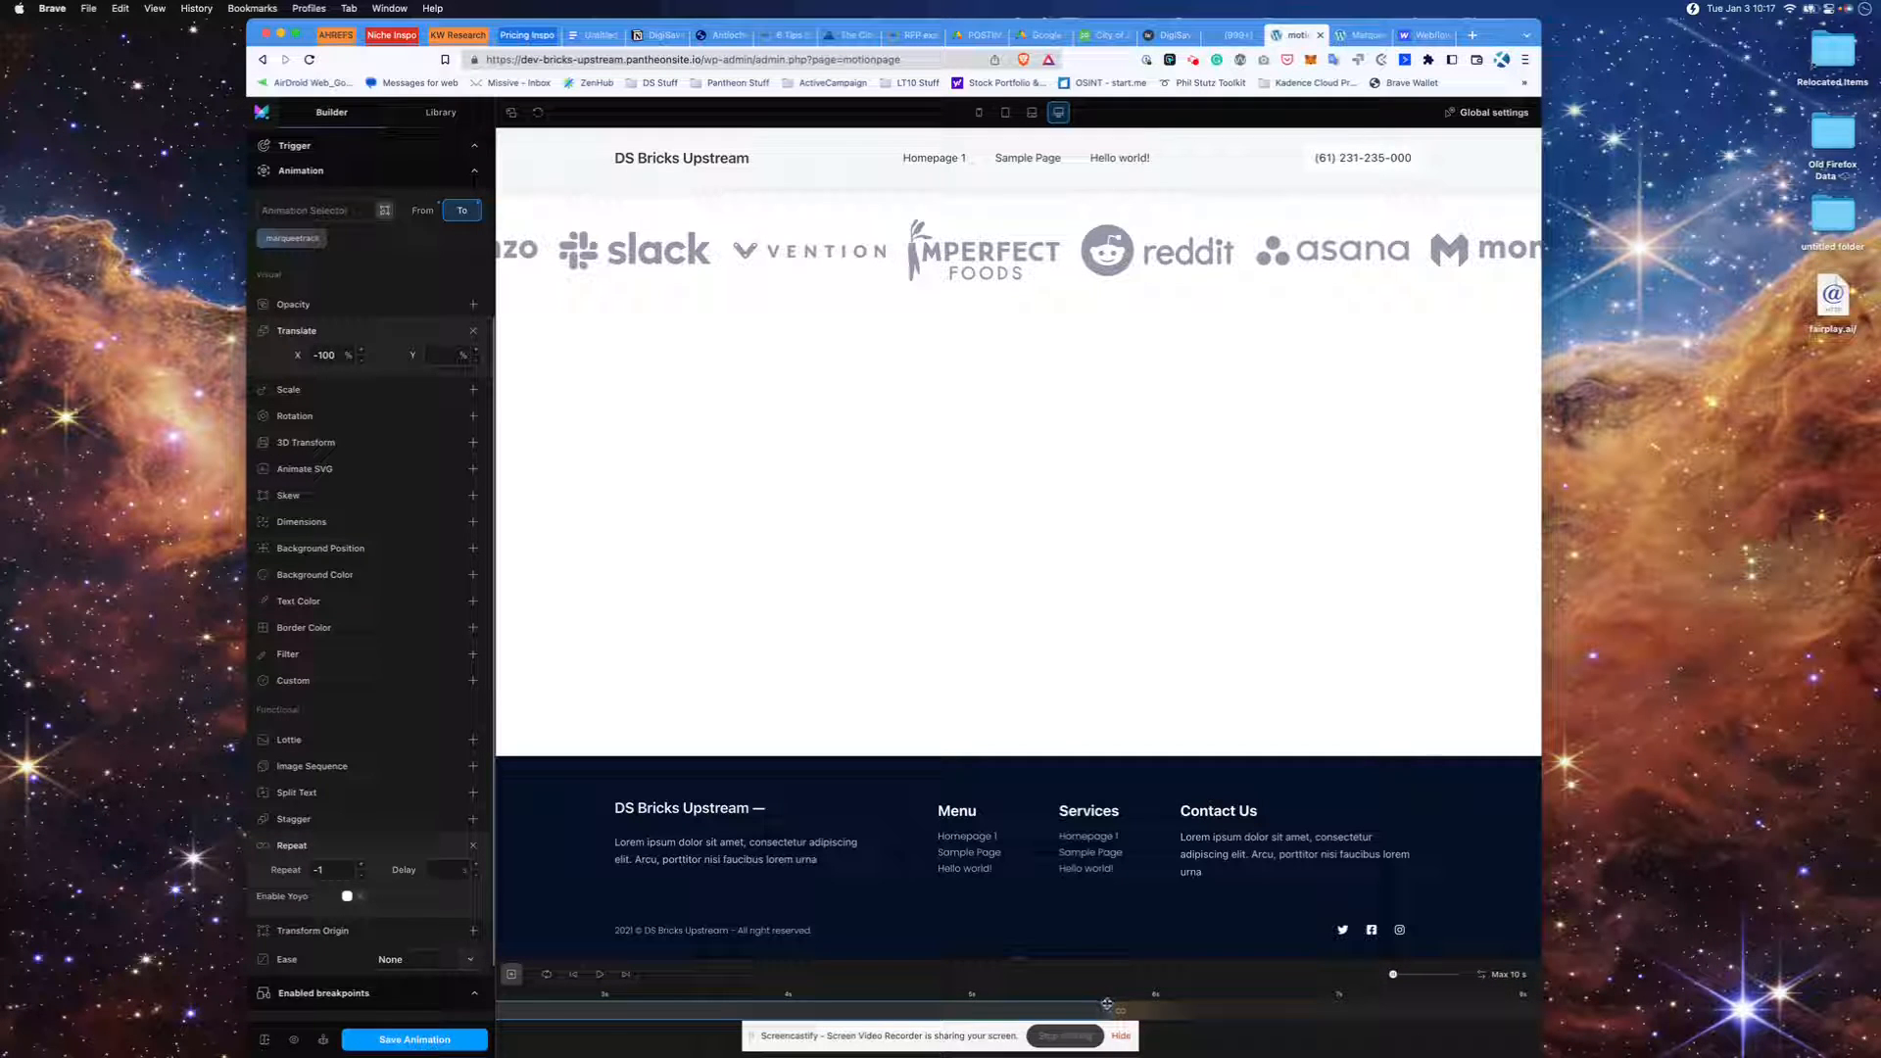
drag(1107, 1004, 1412, 1010)
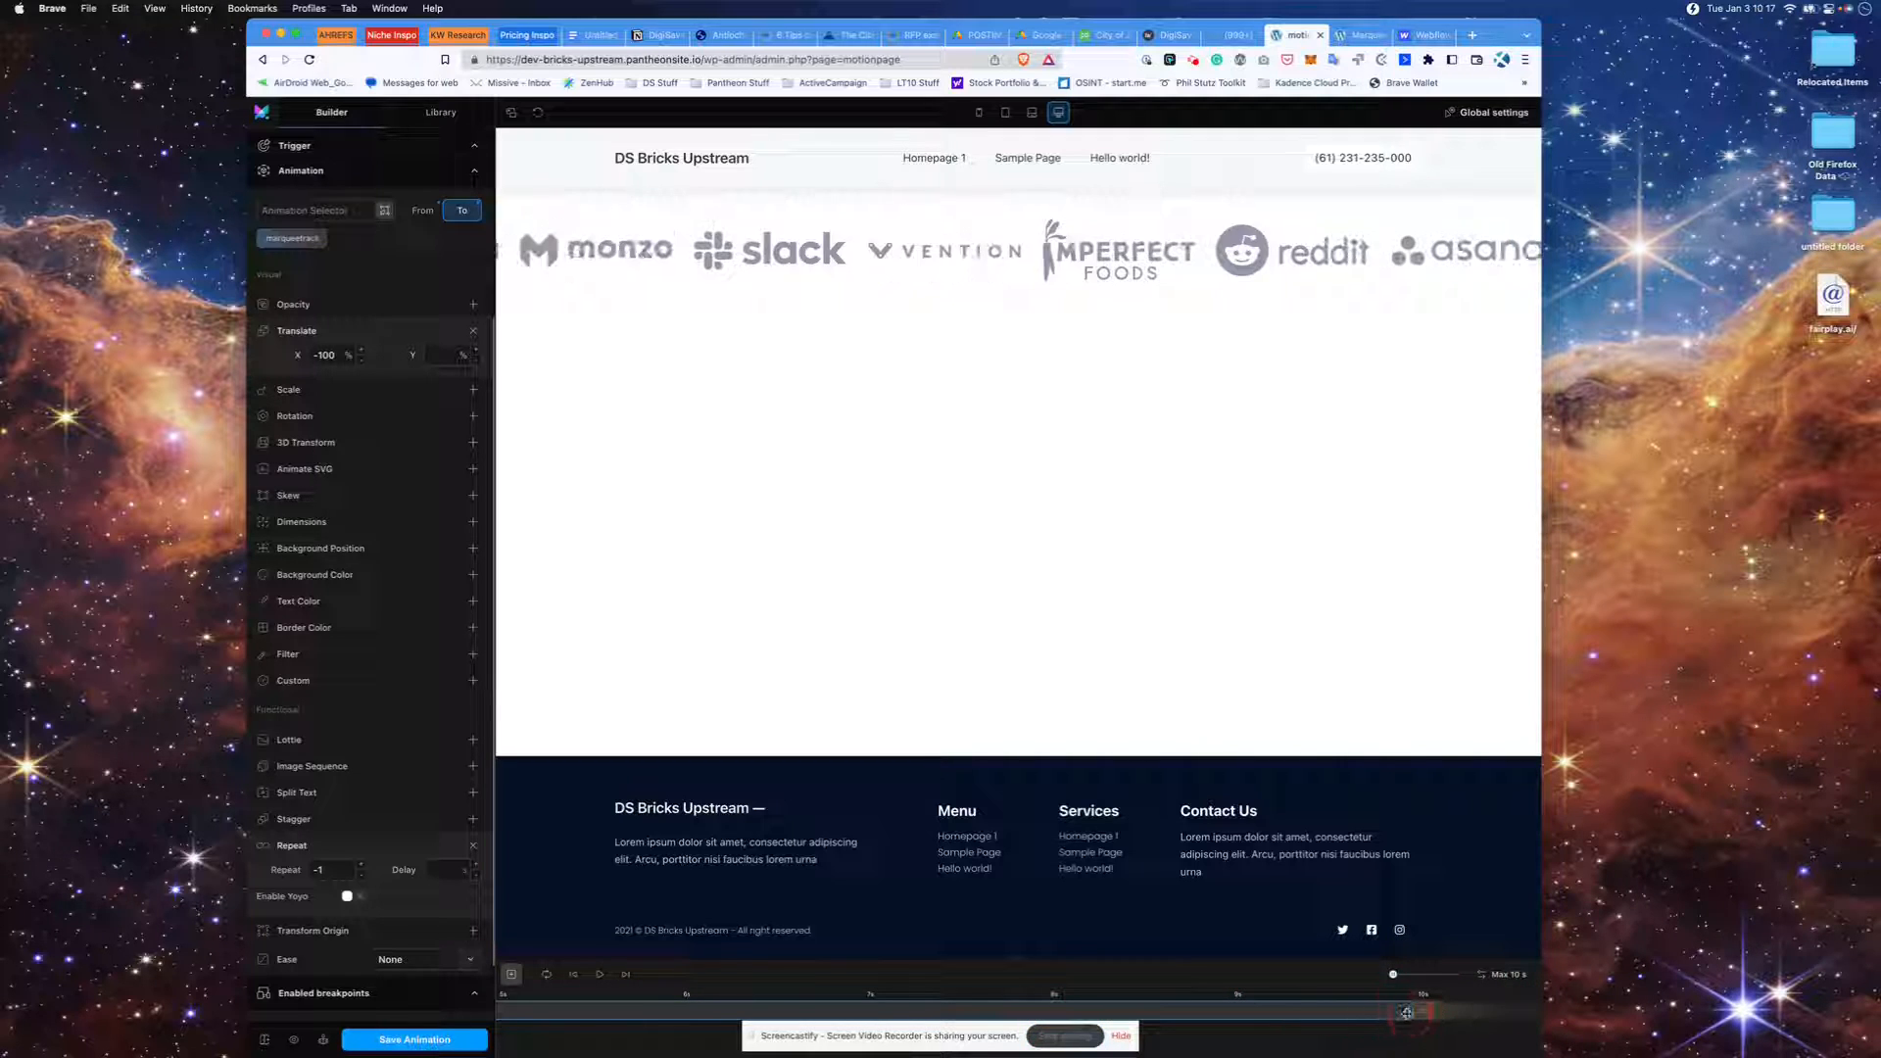
click(599, 973)
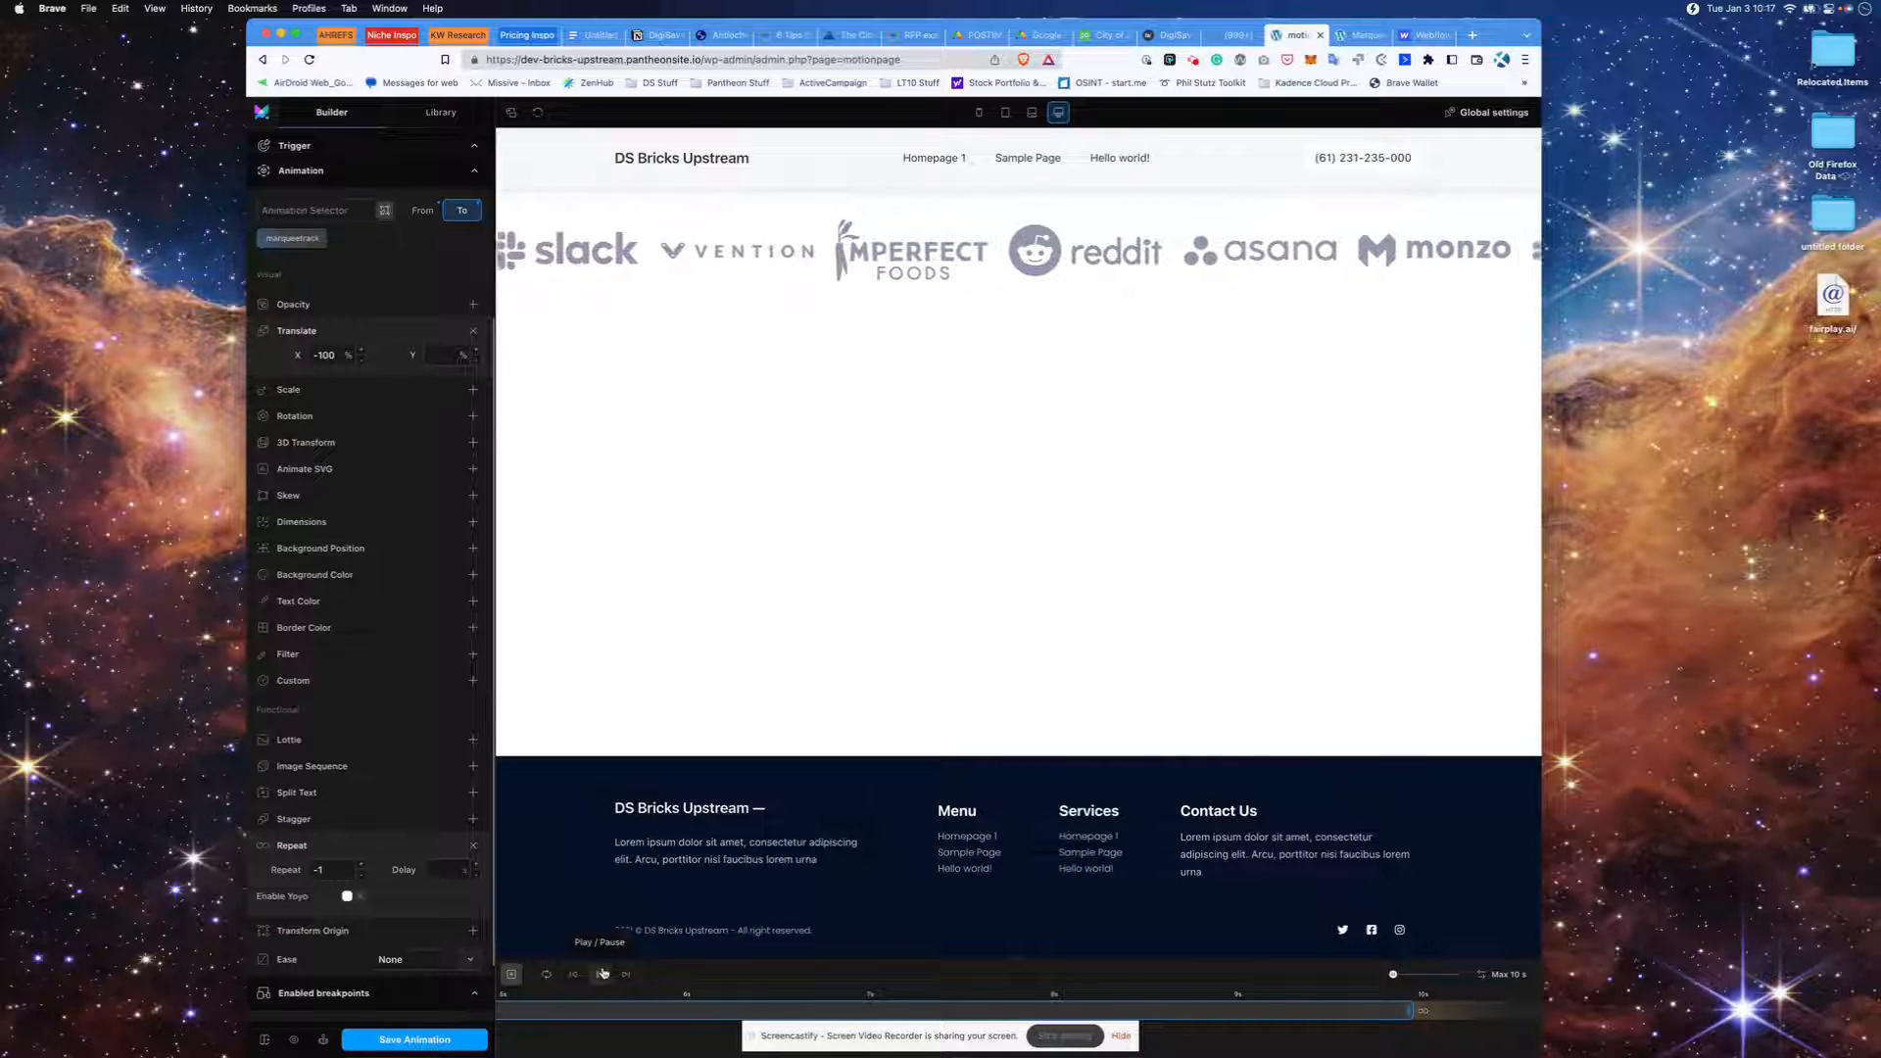
click(601, 974)
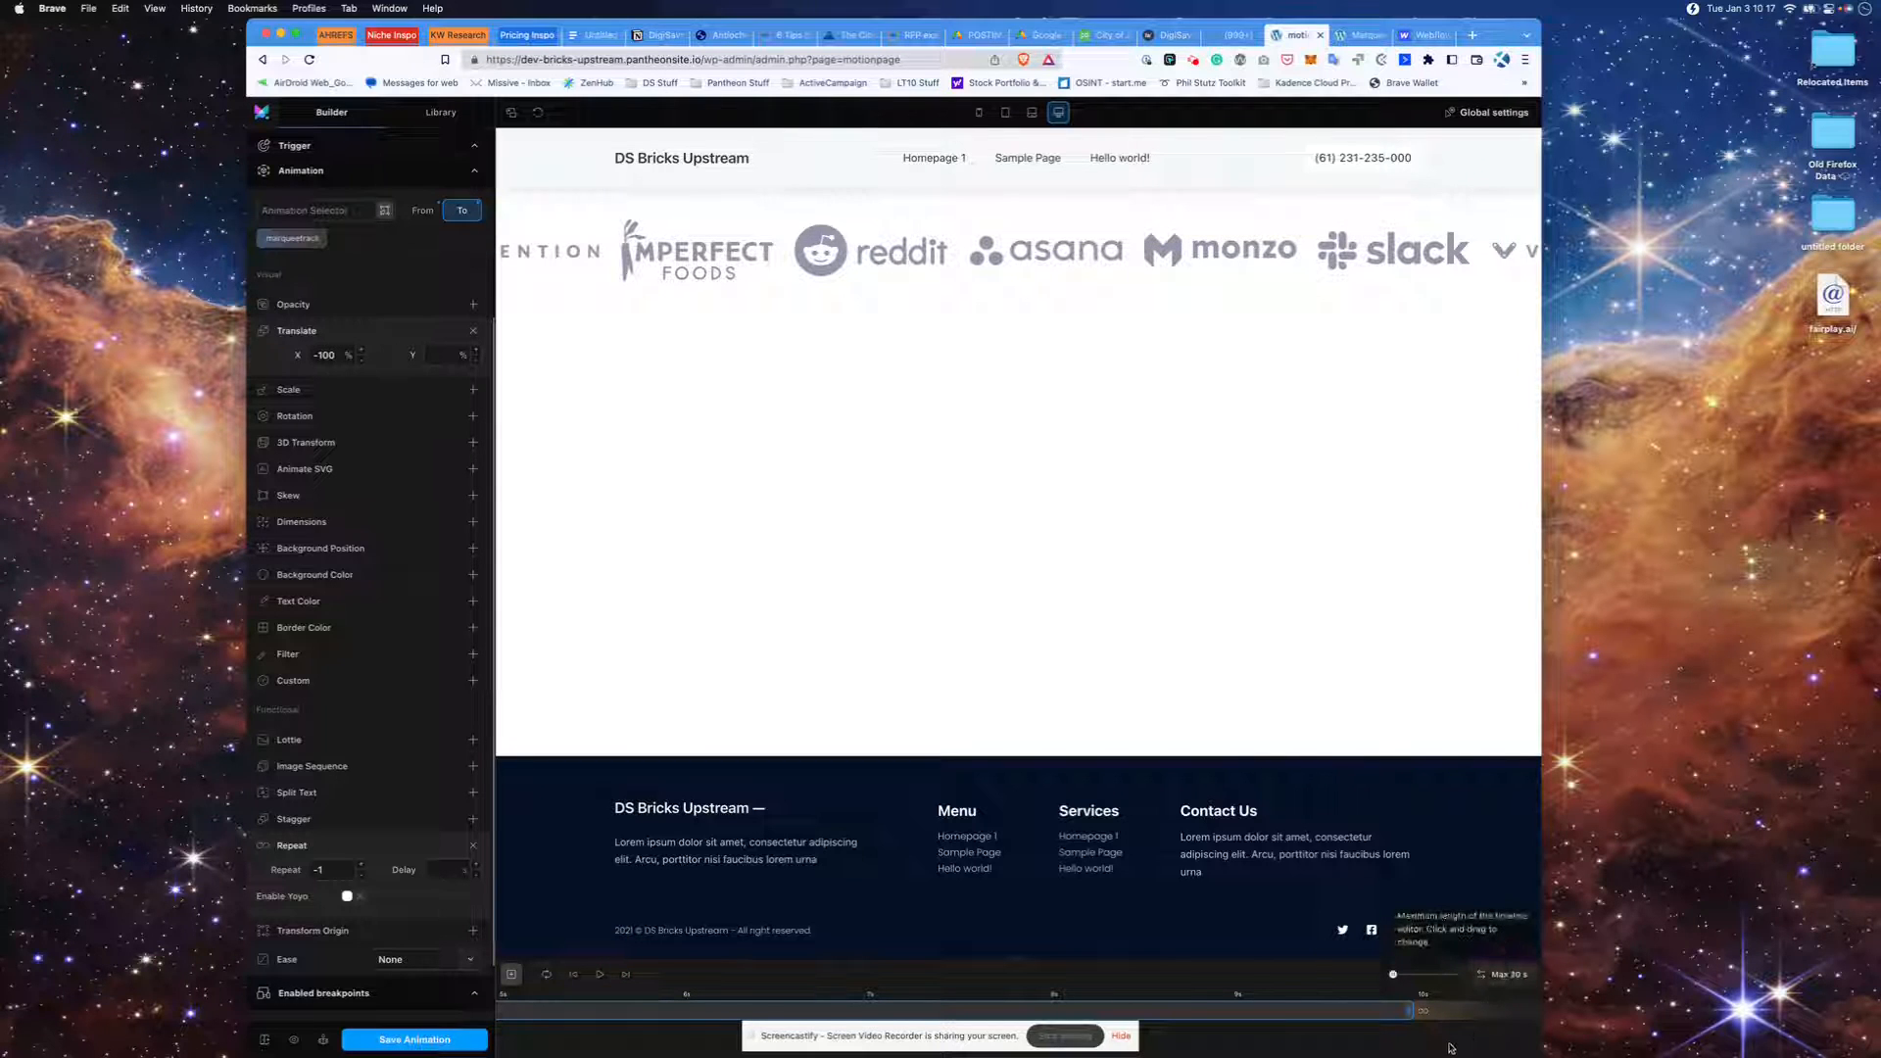
scroll(1465, 1037, right, 3)
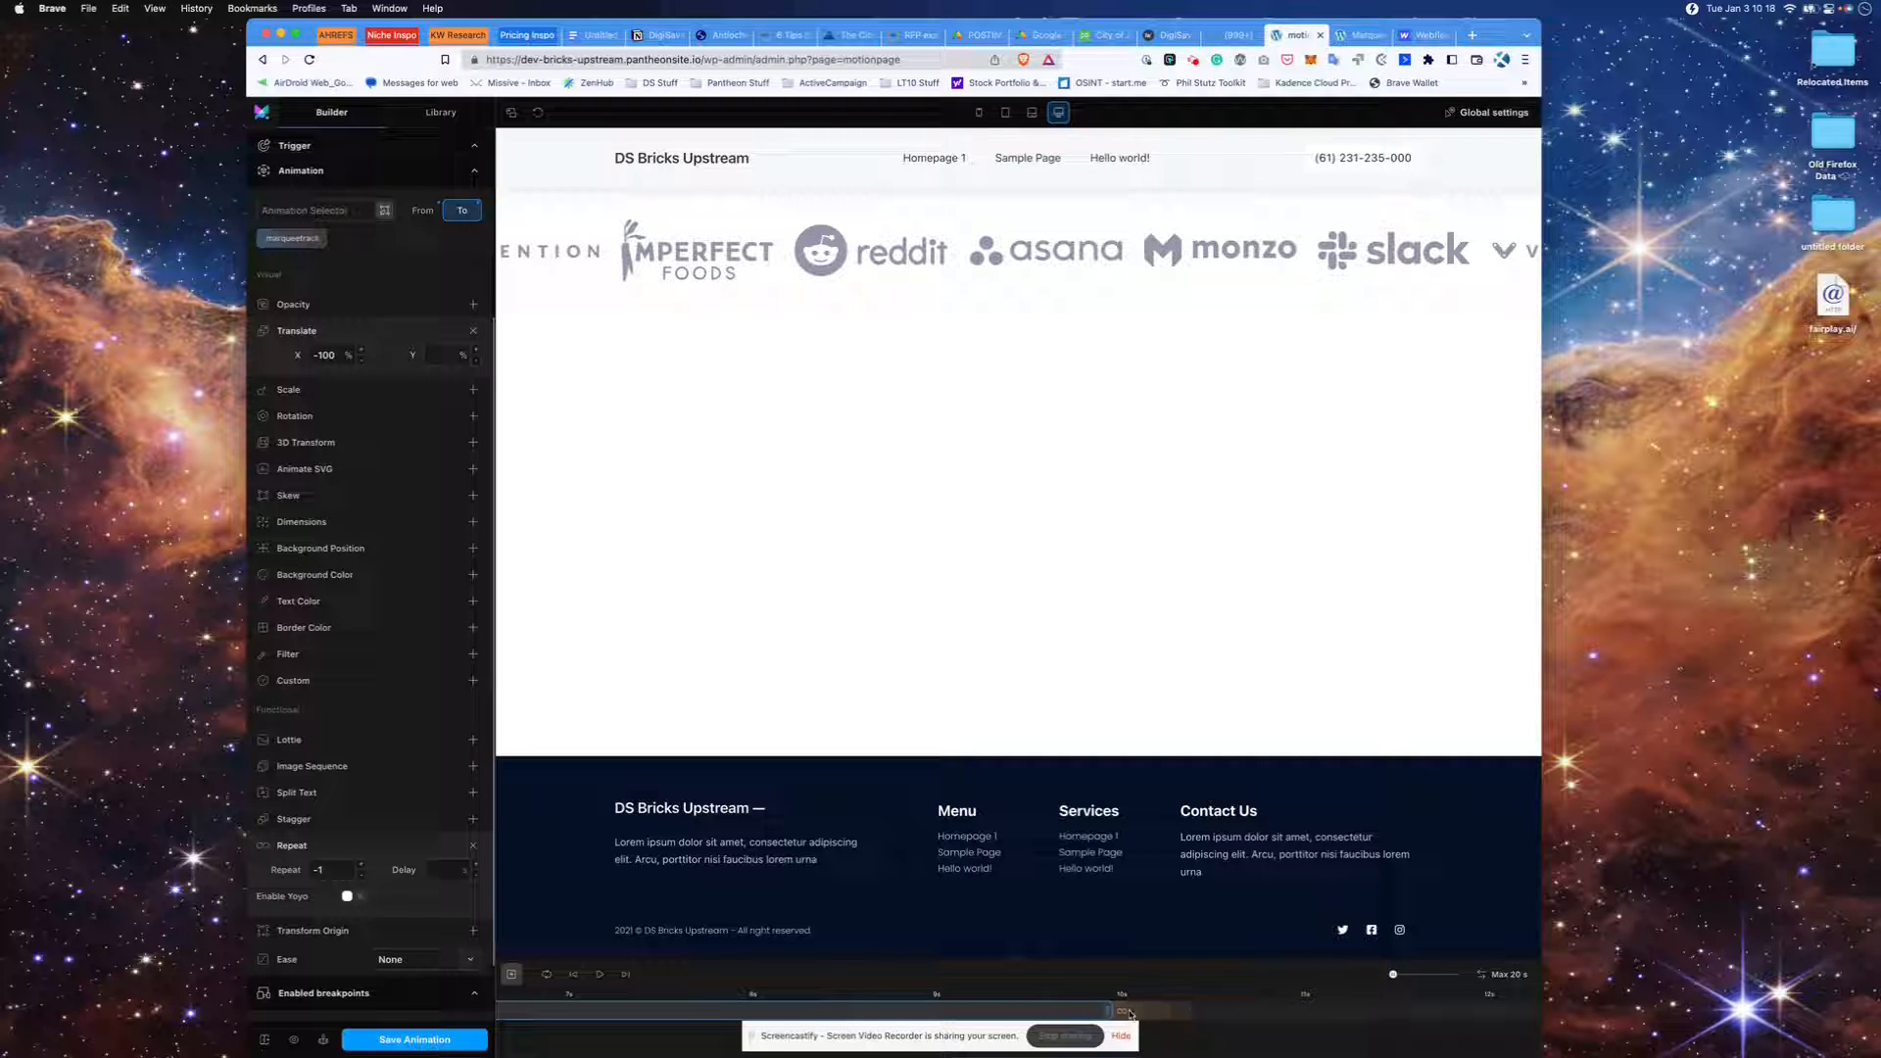
drag(1109, 1010, 1474, 1014)
click(601, 976)
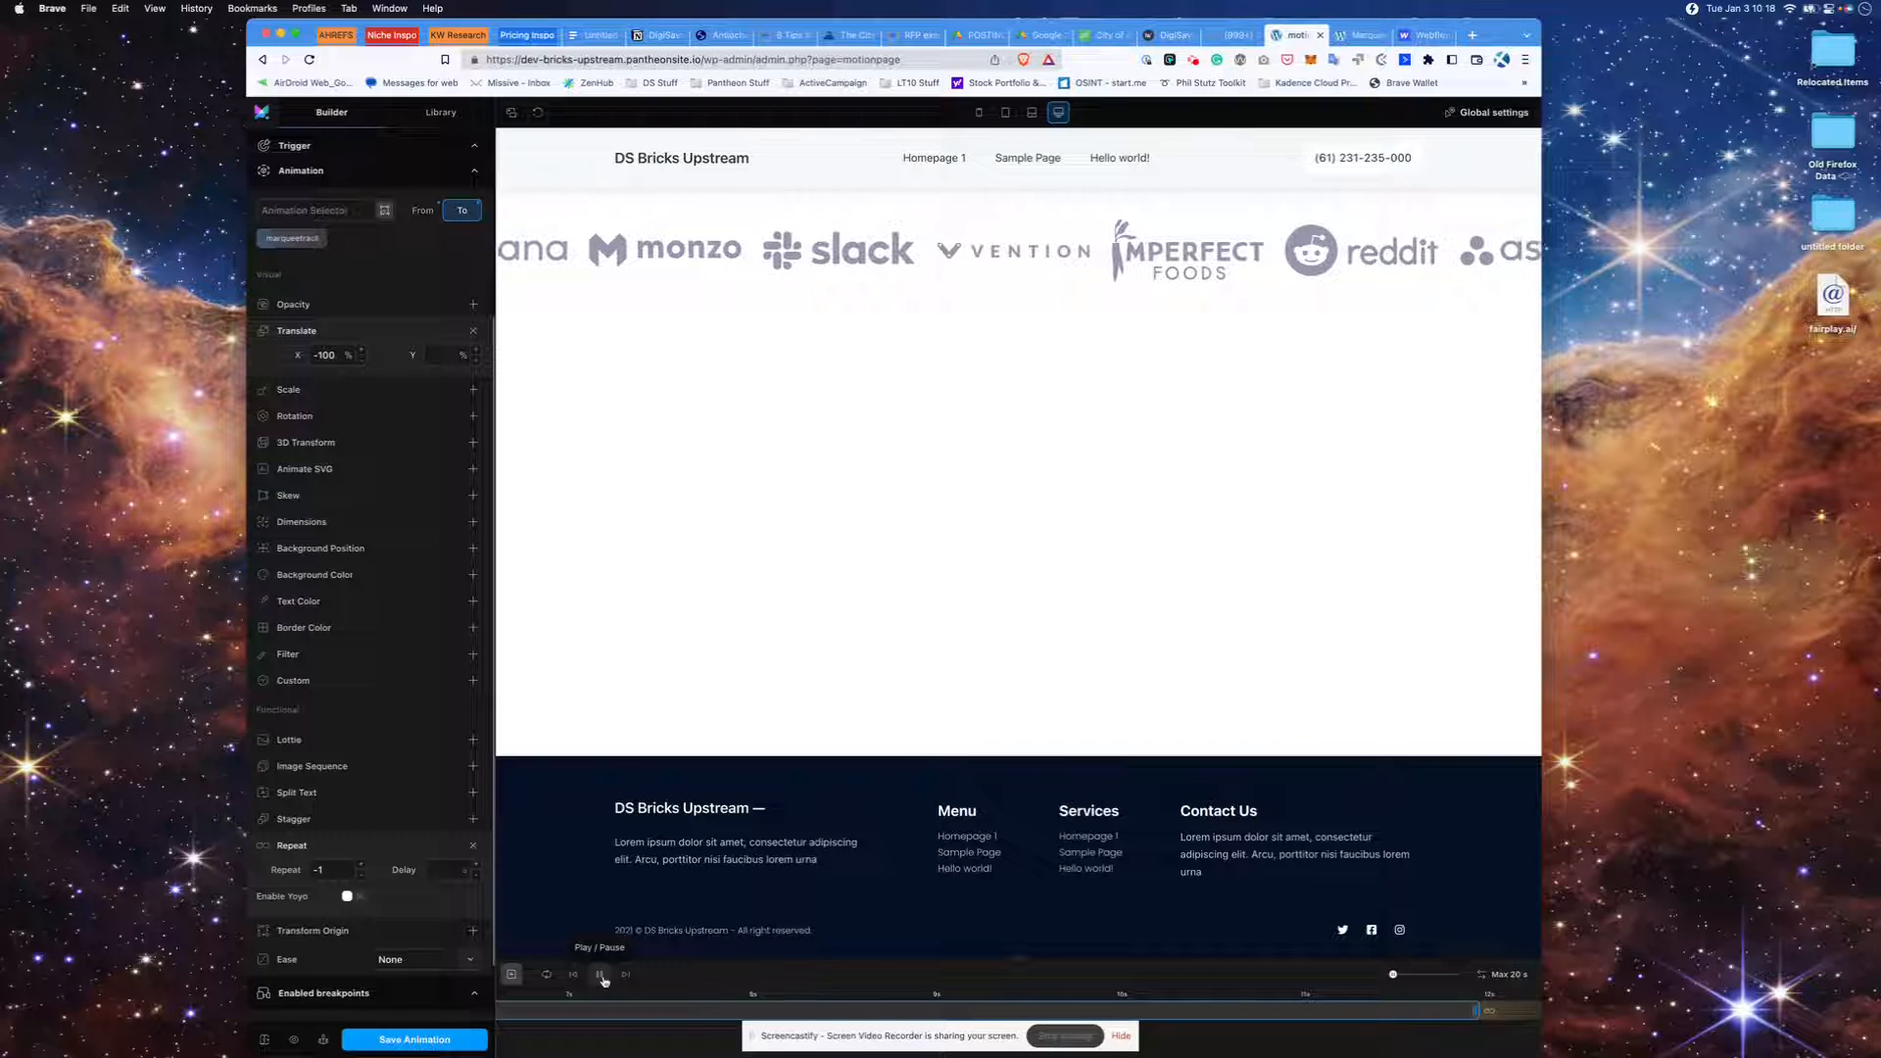
click(432, 1043)
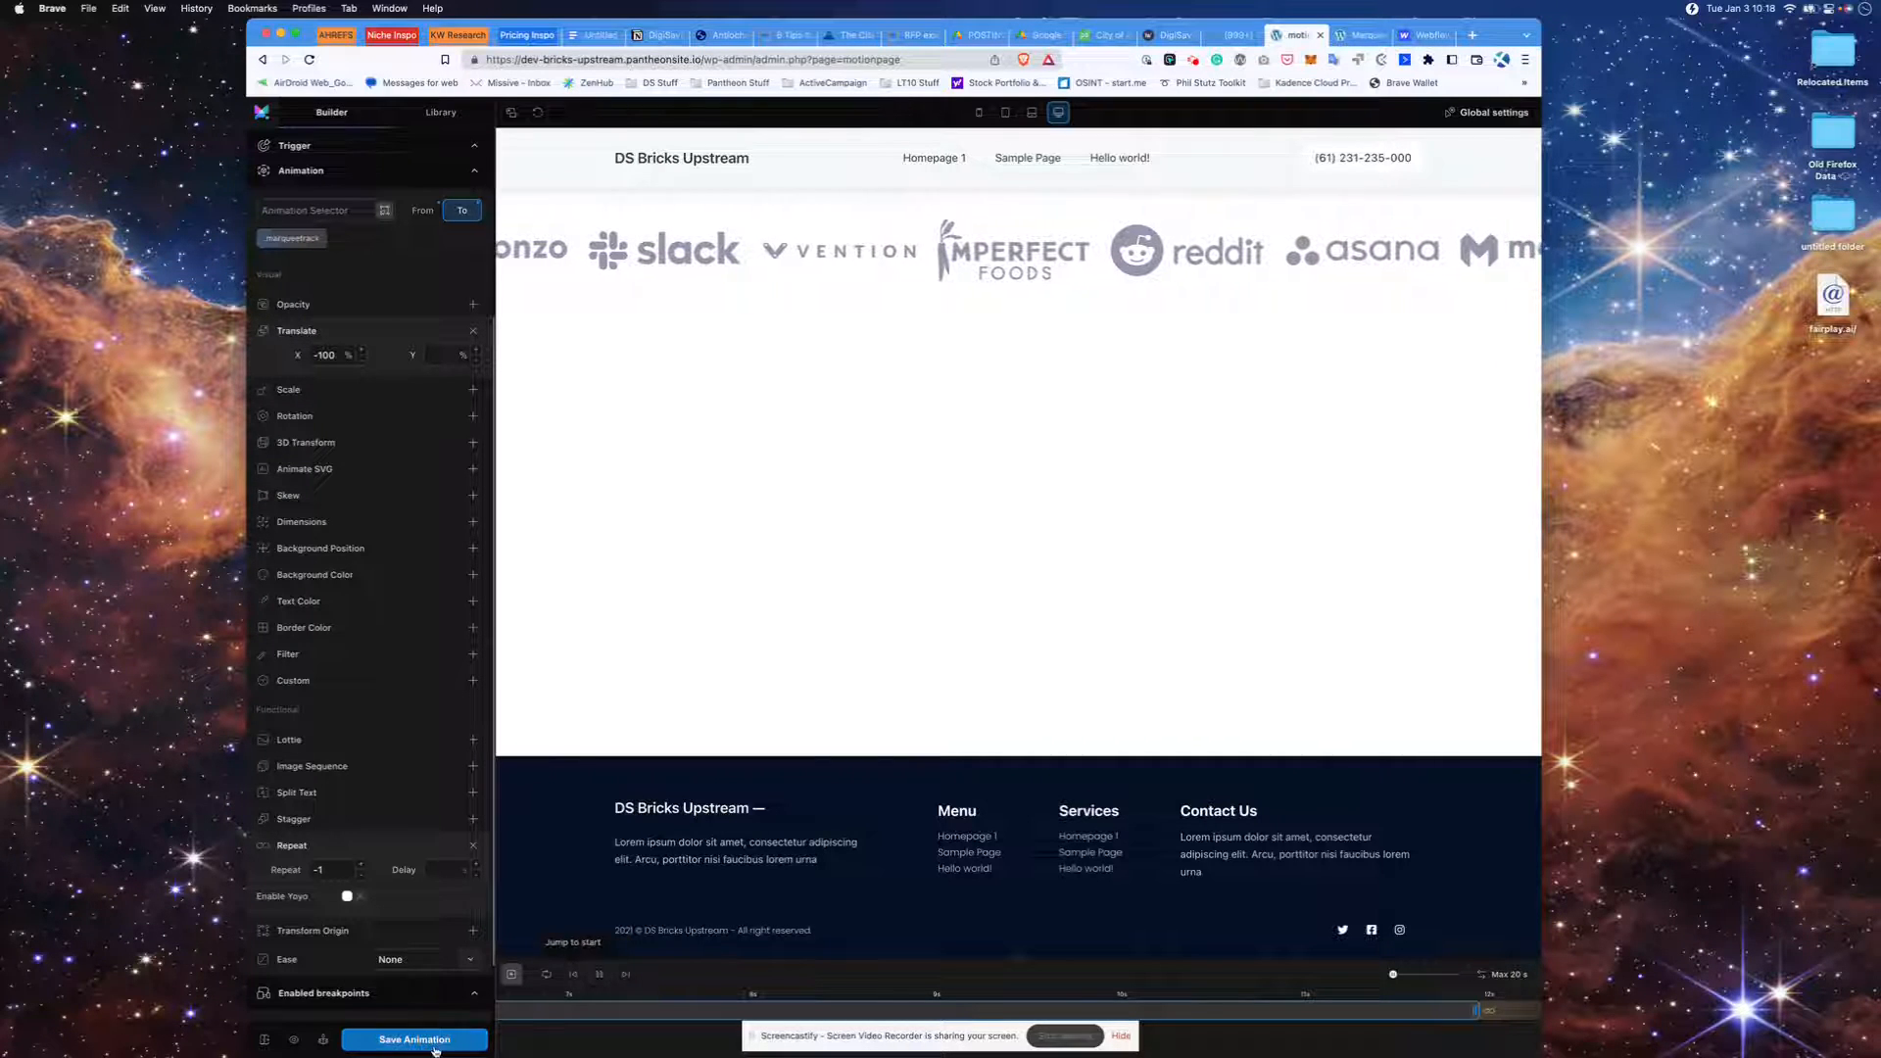
- Switch to Bricks, save the page, open it on the frontend, and widen the browser window to check the marquee
click(1357, 36)
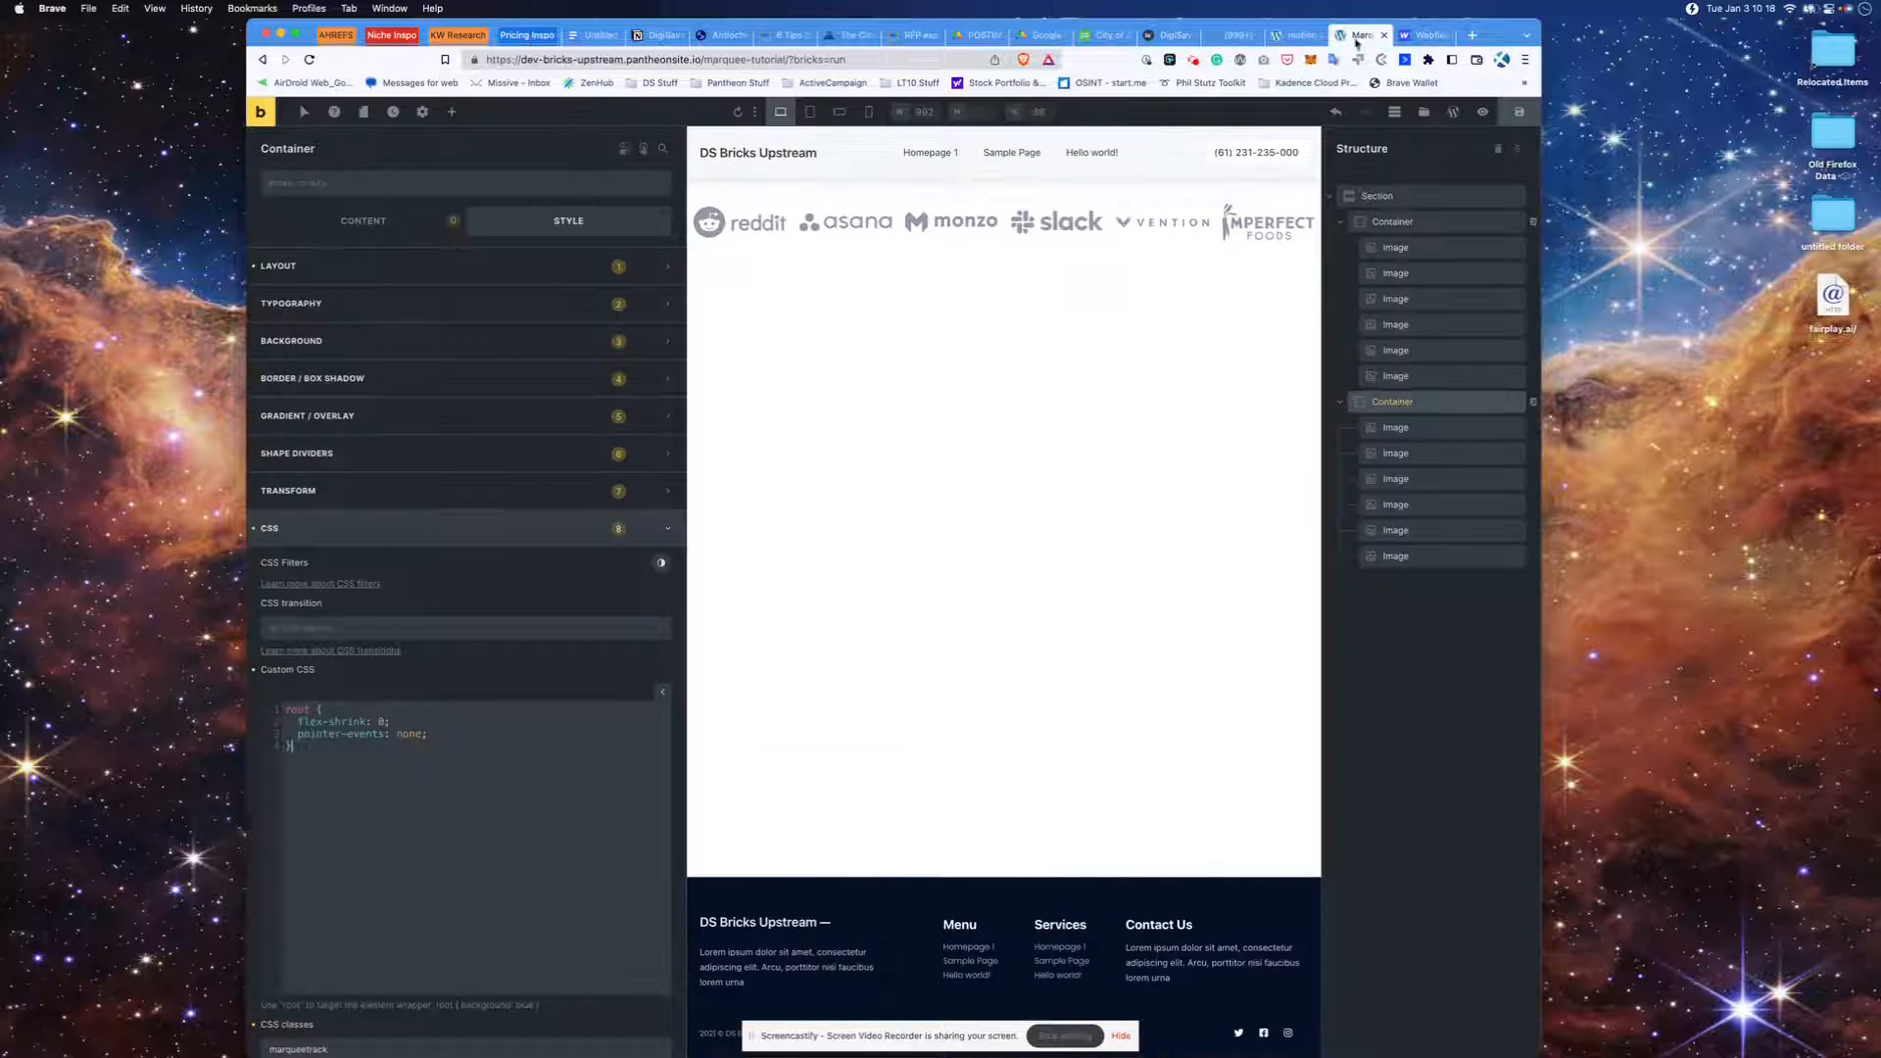
click(1521, 111)
click(1482, 112)
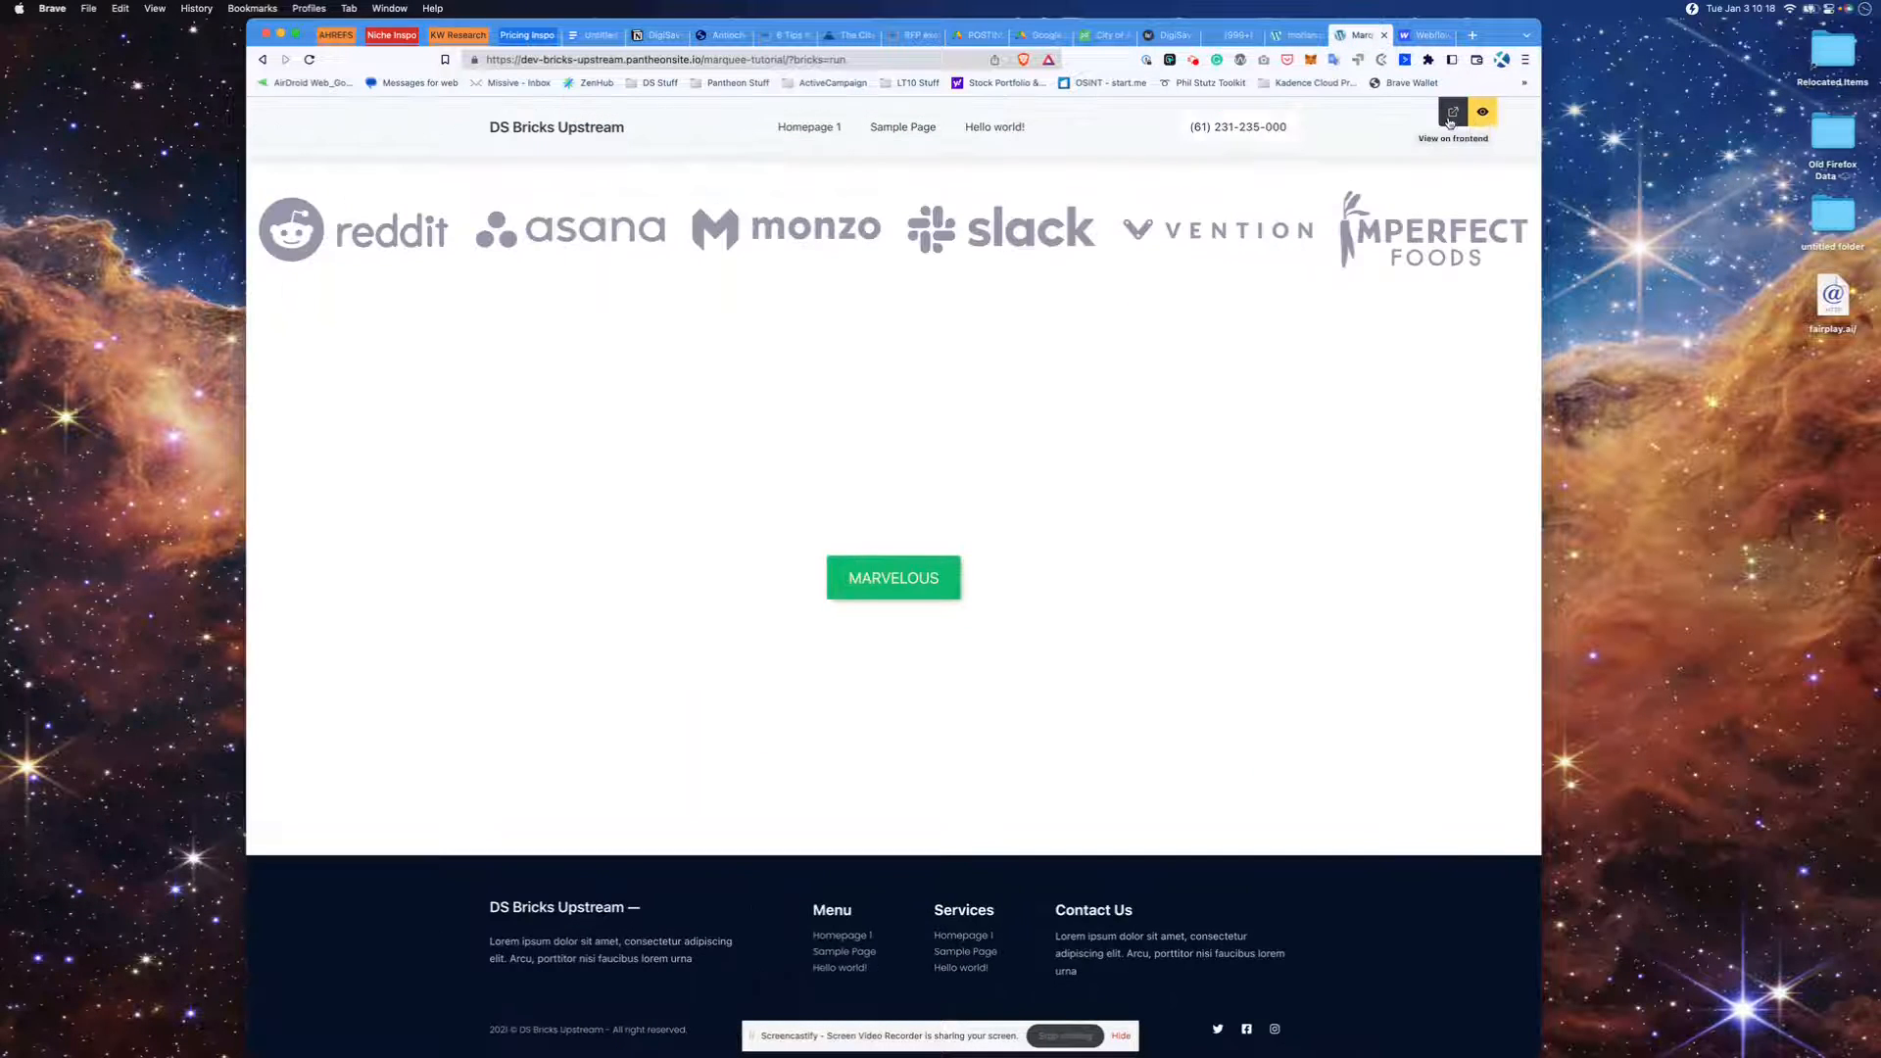
click(1452, 115)
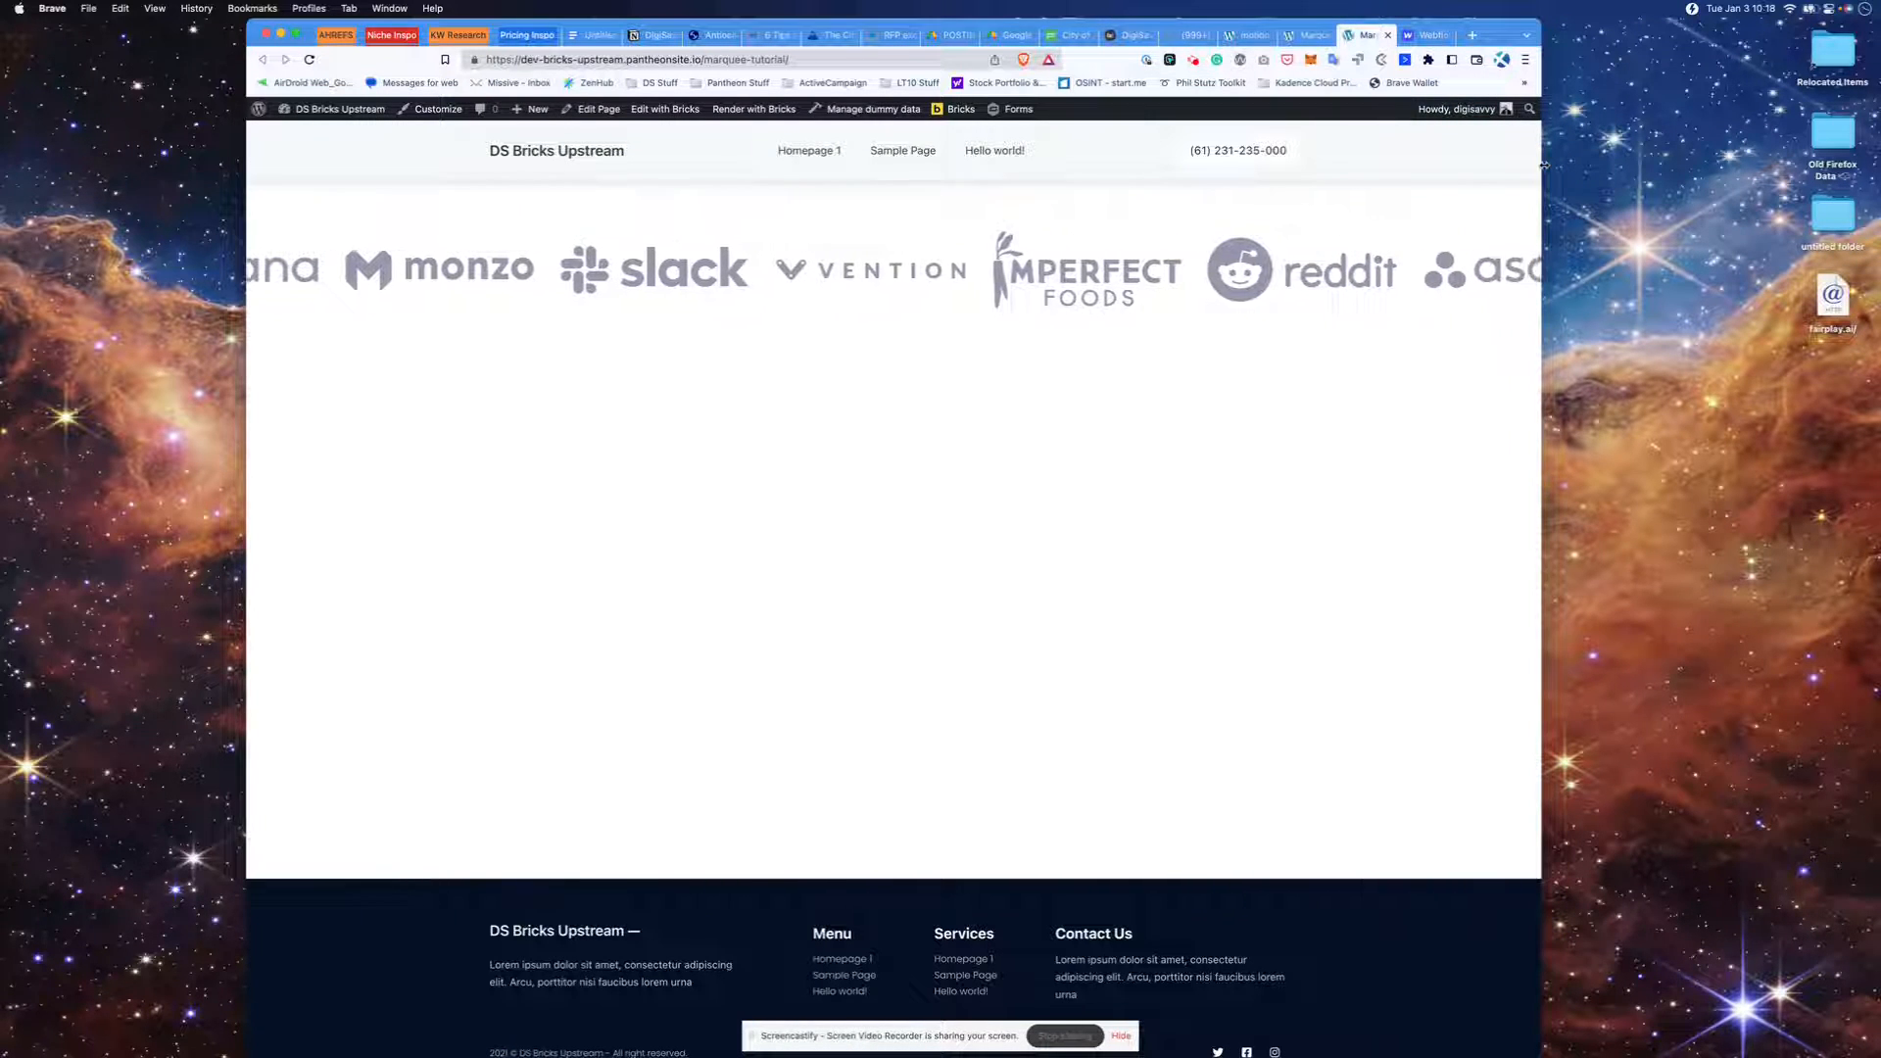
drag(1537, 164, 1596, 323)
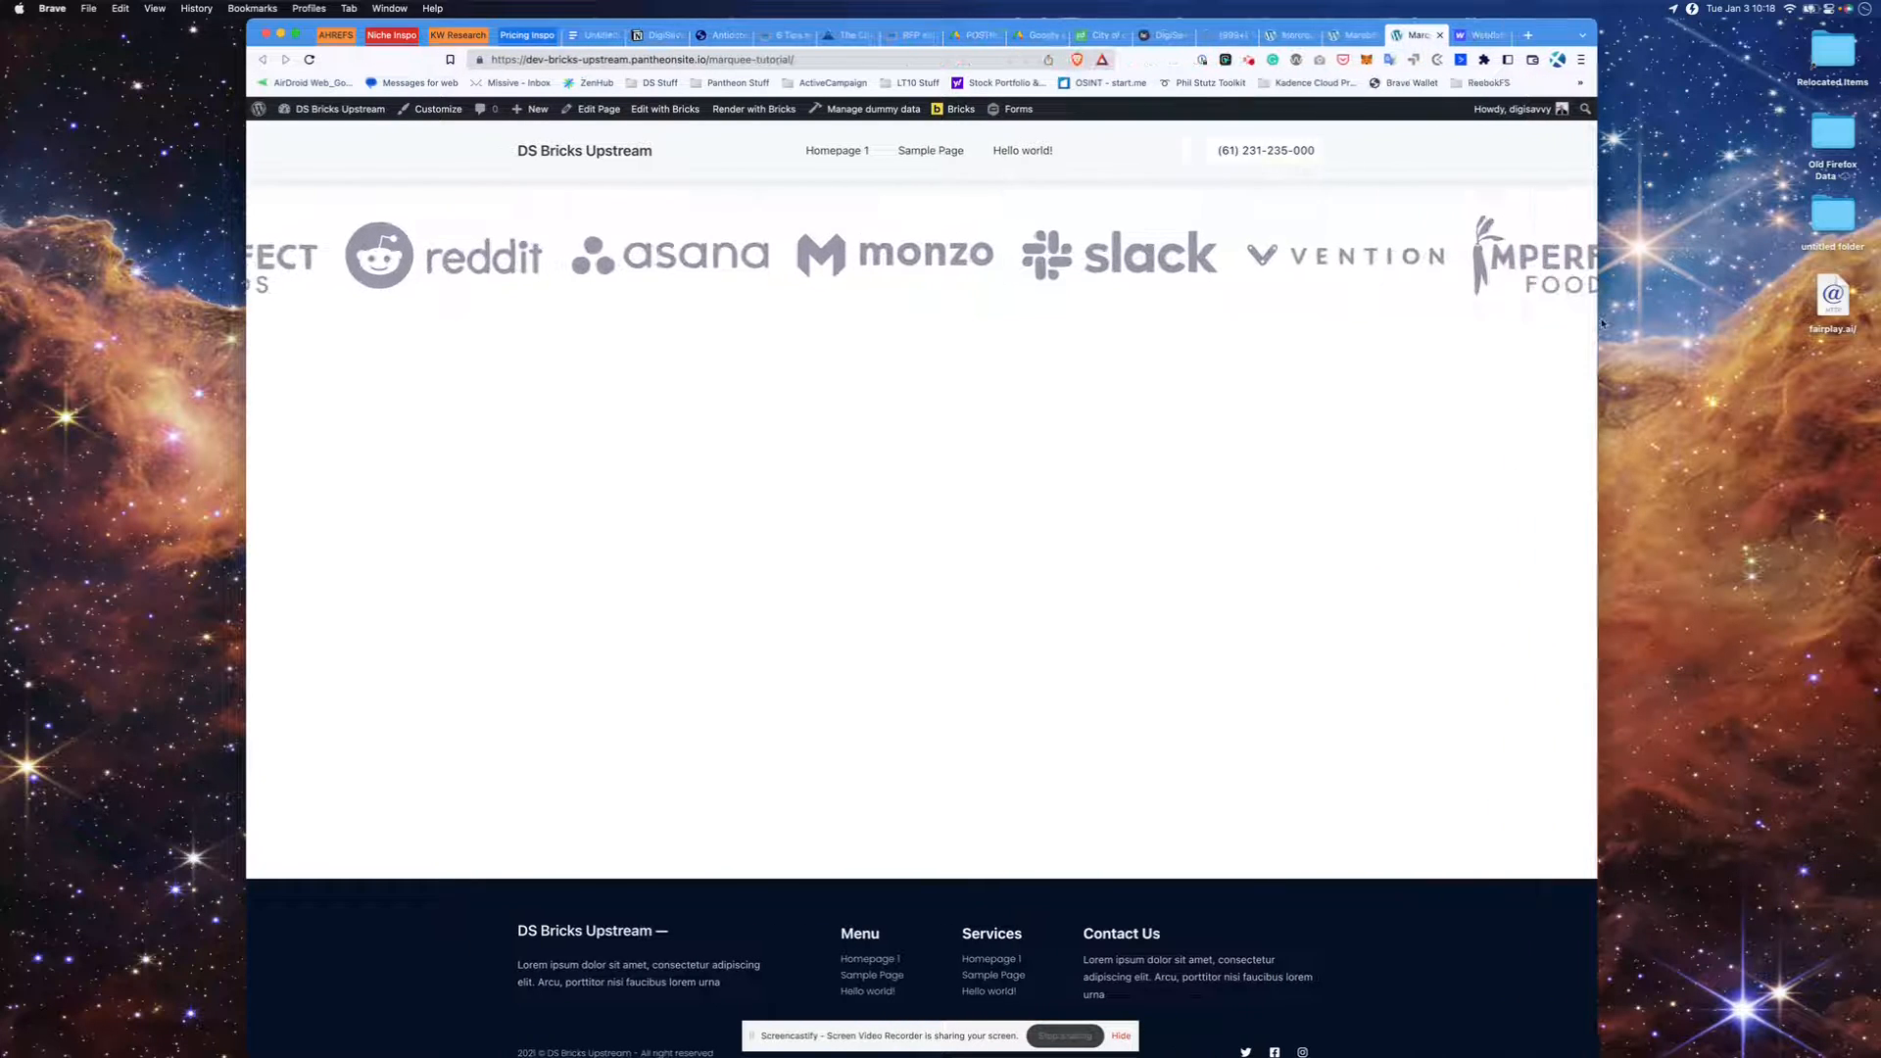
- Inspect the frontend page with device emulation set to iPhone 12 Pro to check the marquee on a phone
right_click(1144, 391)
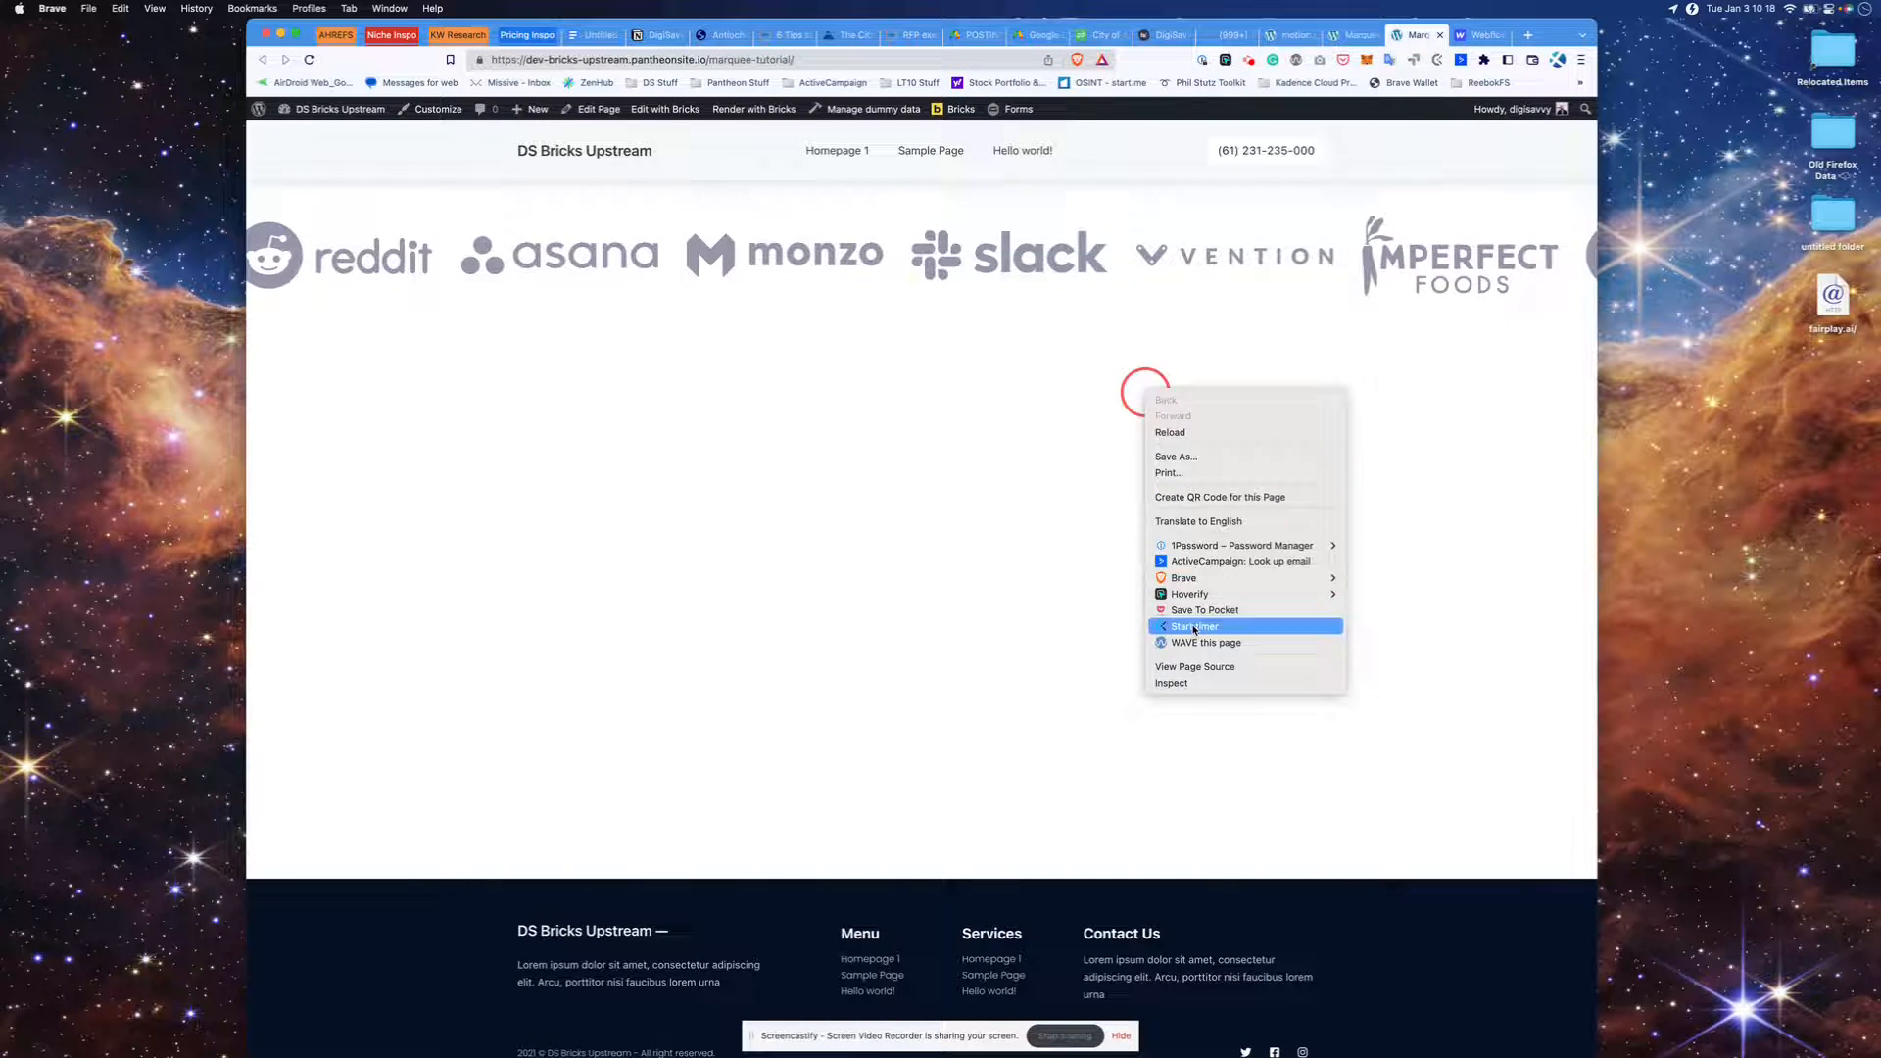
click(1204, 681)
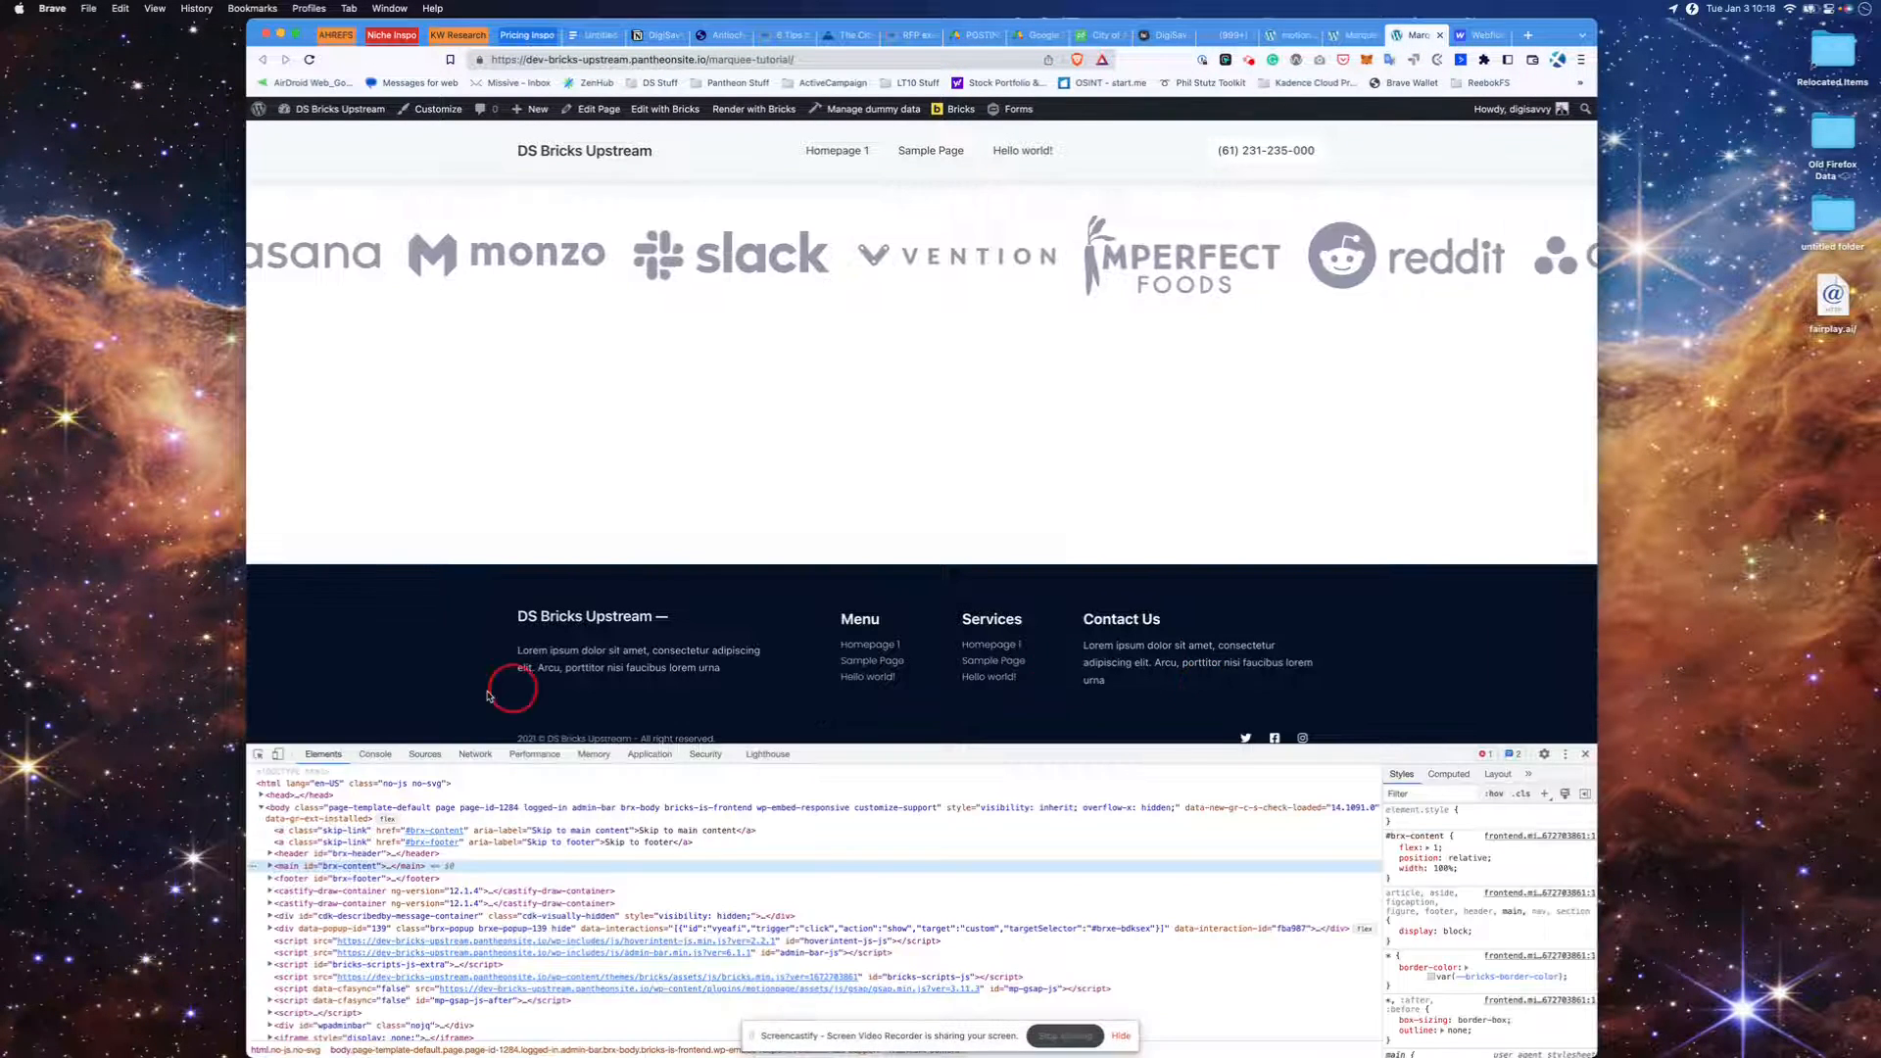
click(278, 754)
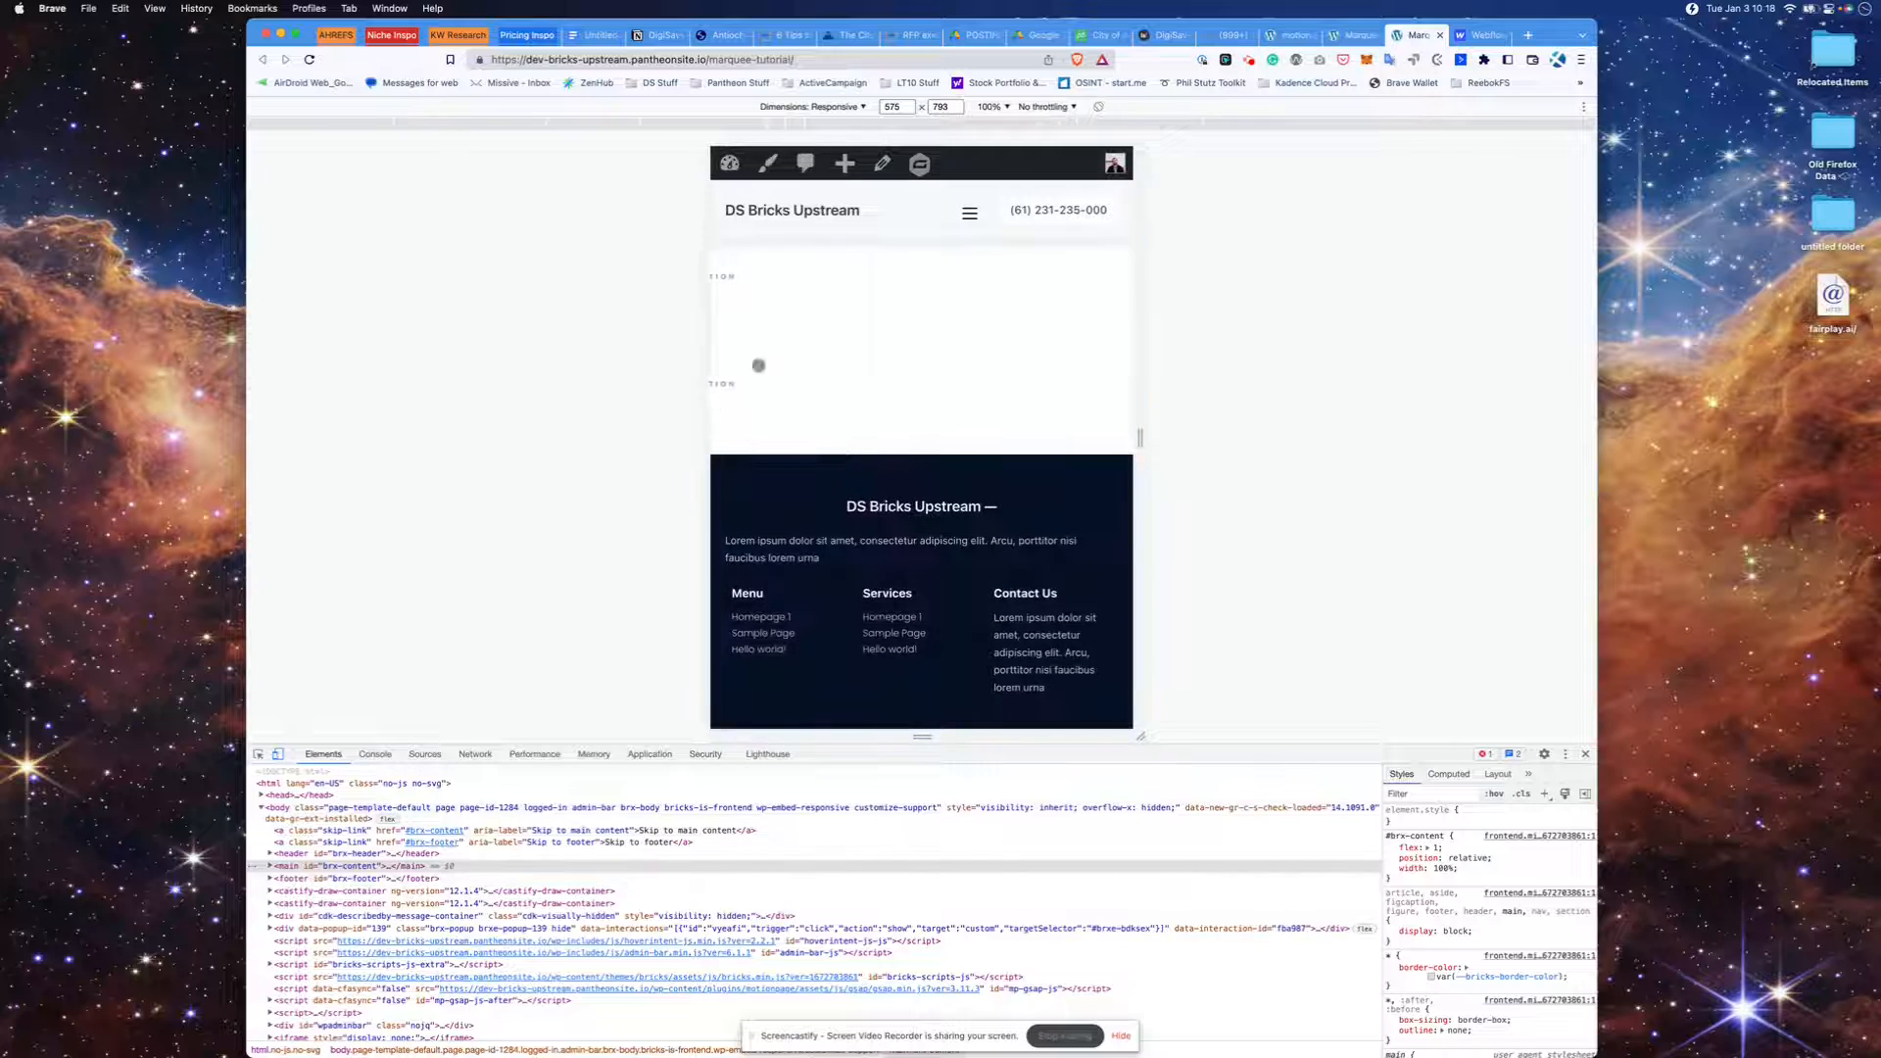
click(852, 108)
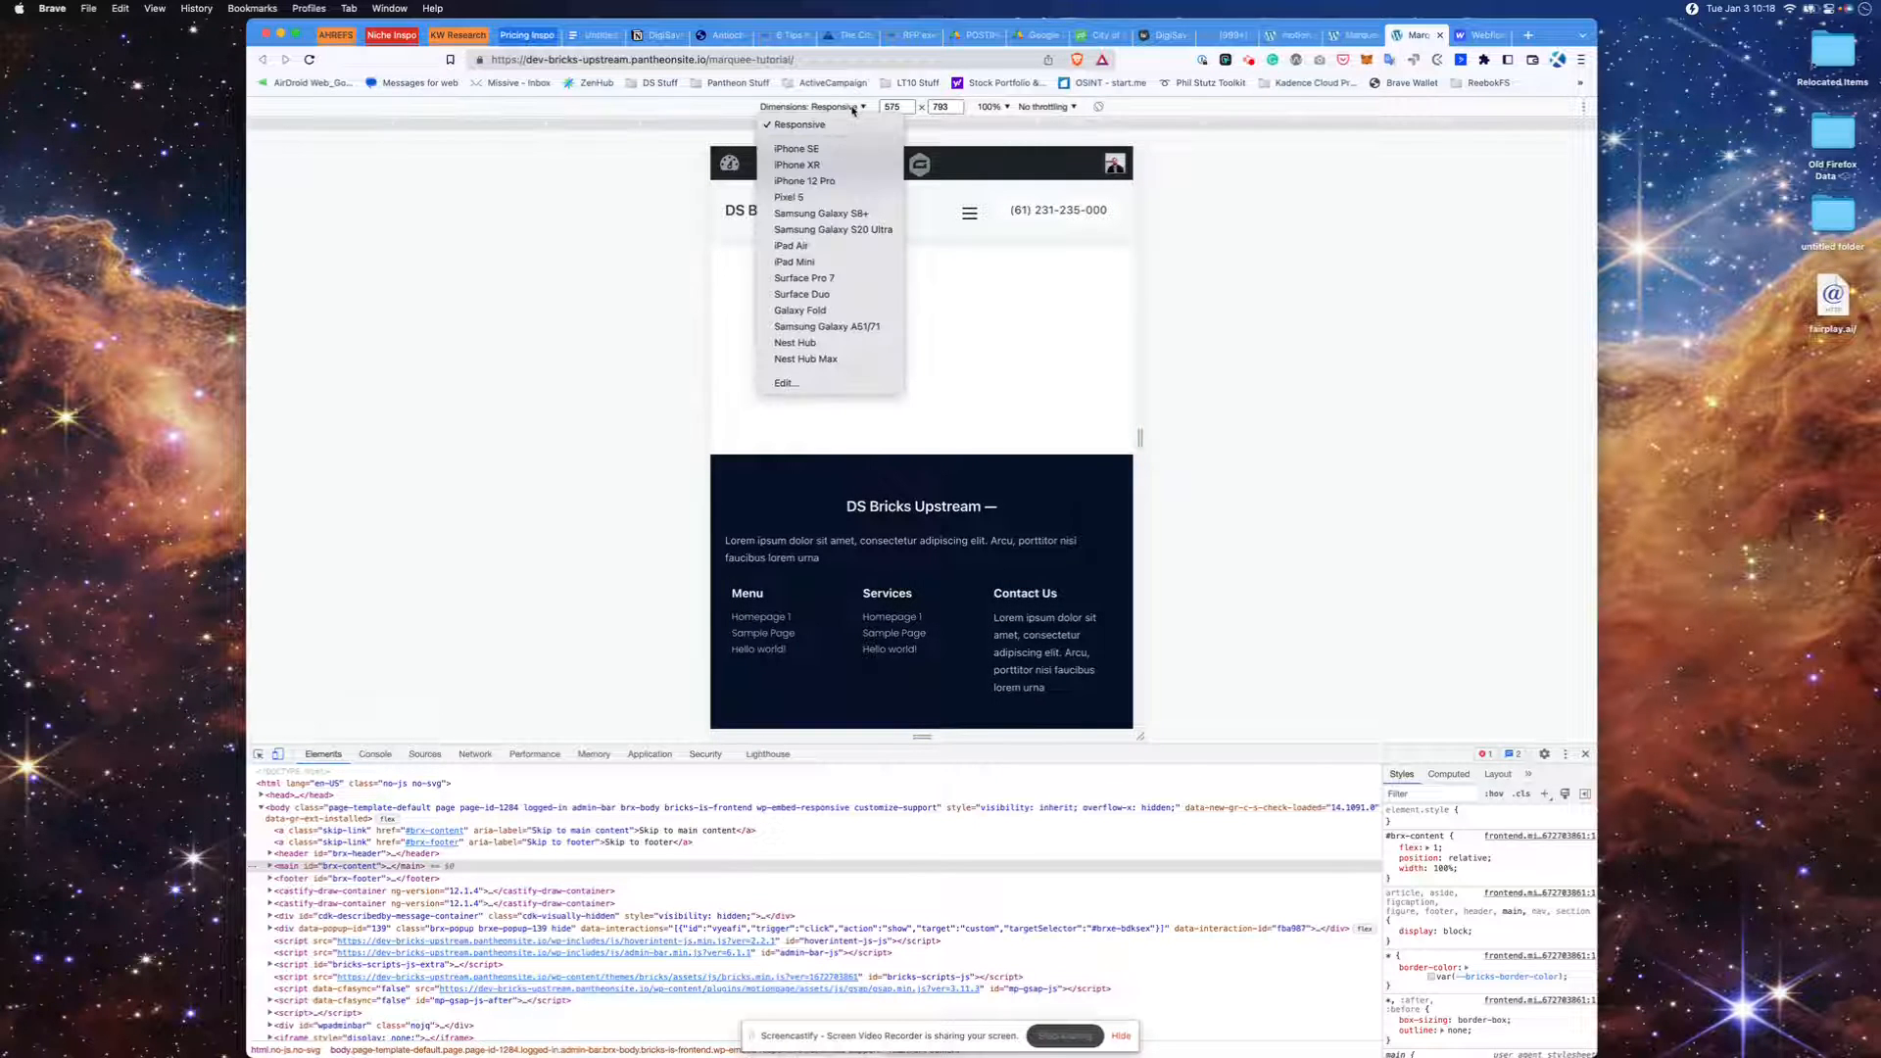
click(831, 180)
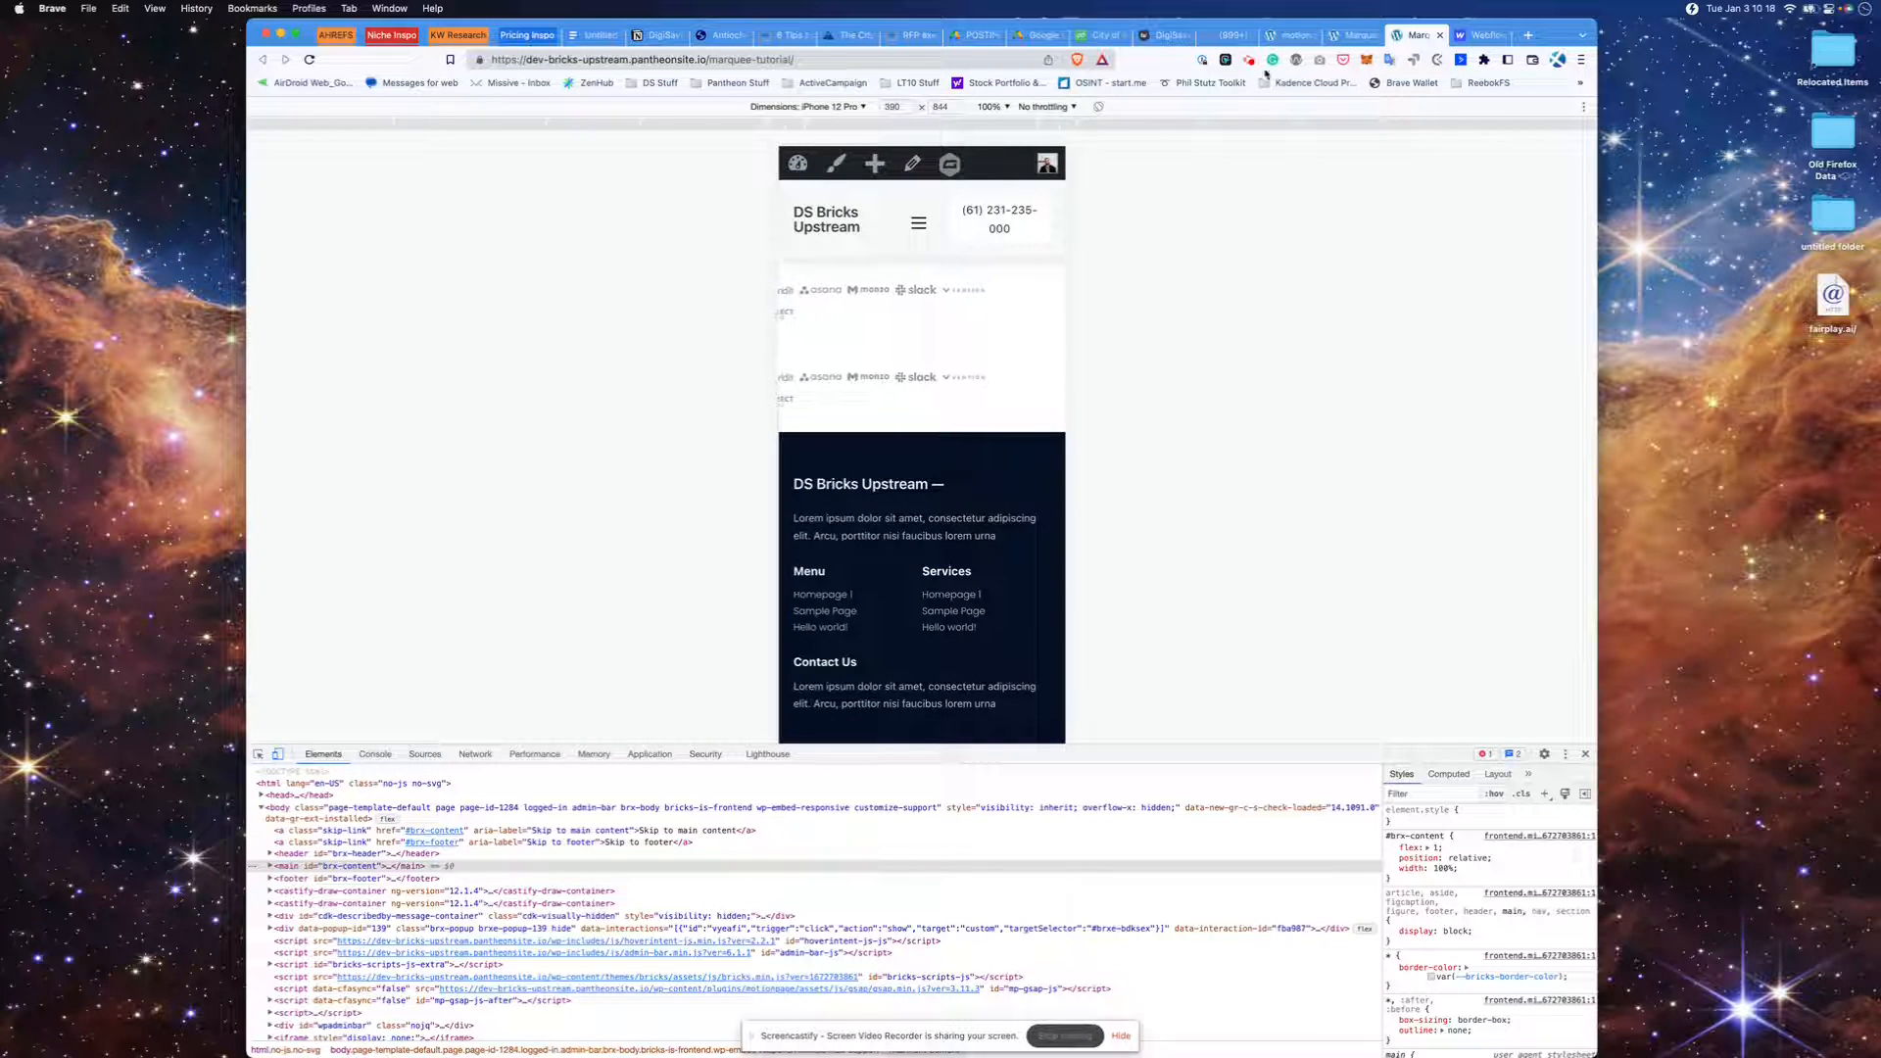
- In Bricks, exit preview mode, switch to the mobile landscape breakpoint, and set the parent section's Flex wrap to No wrap
click(1347, 41)
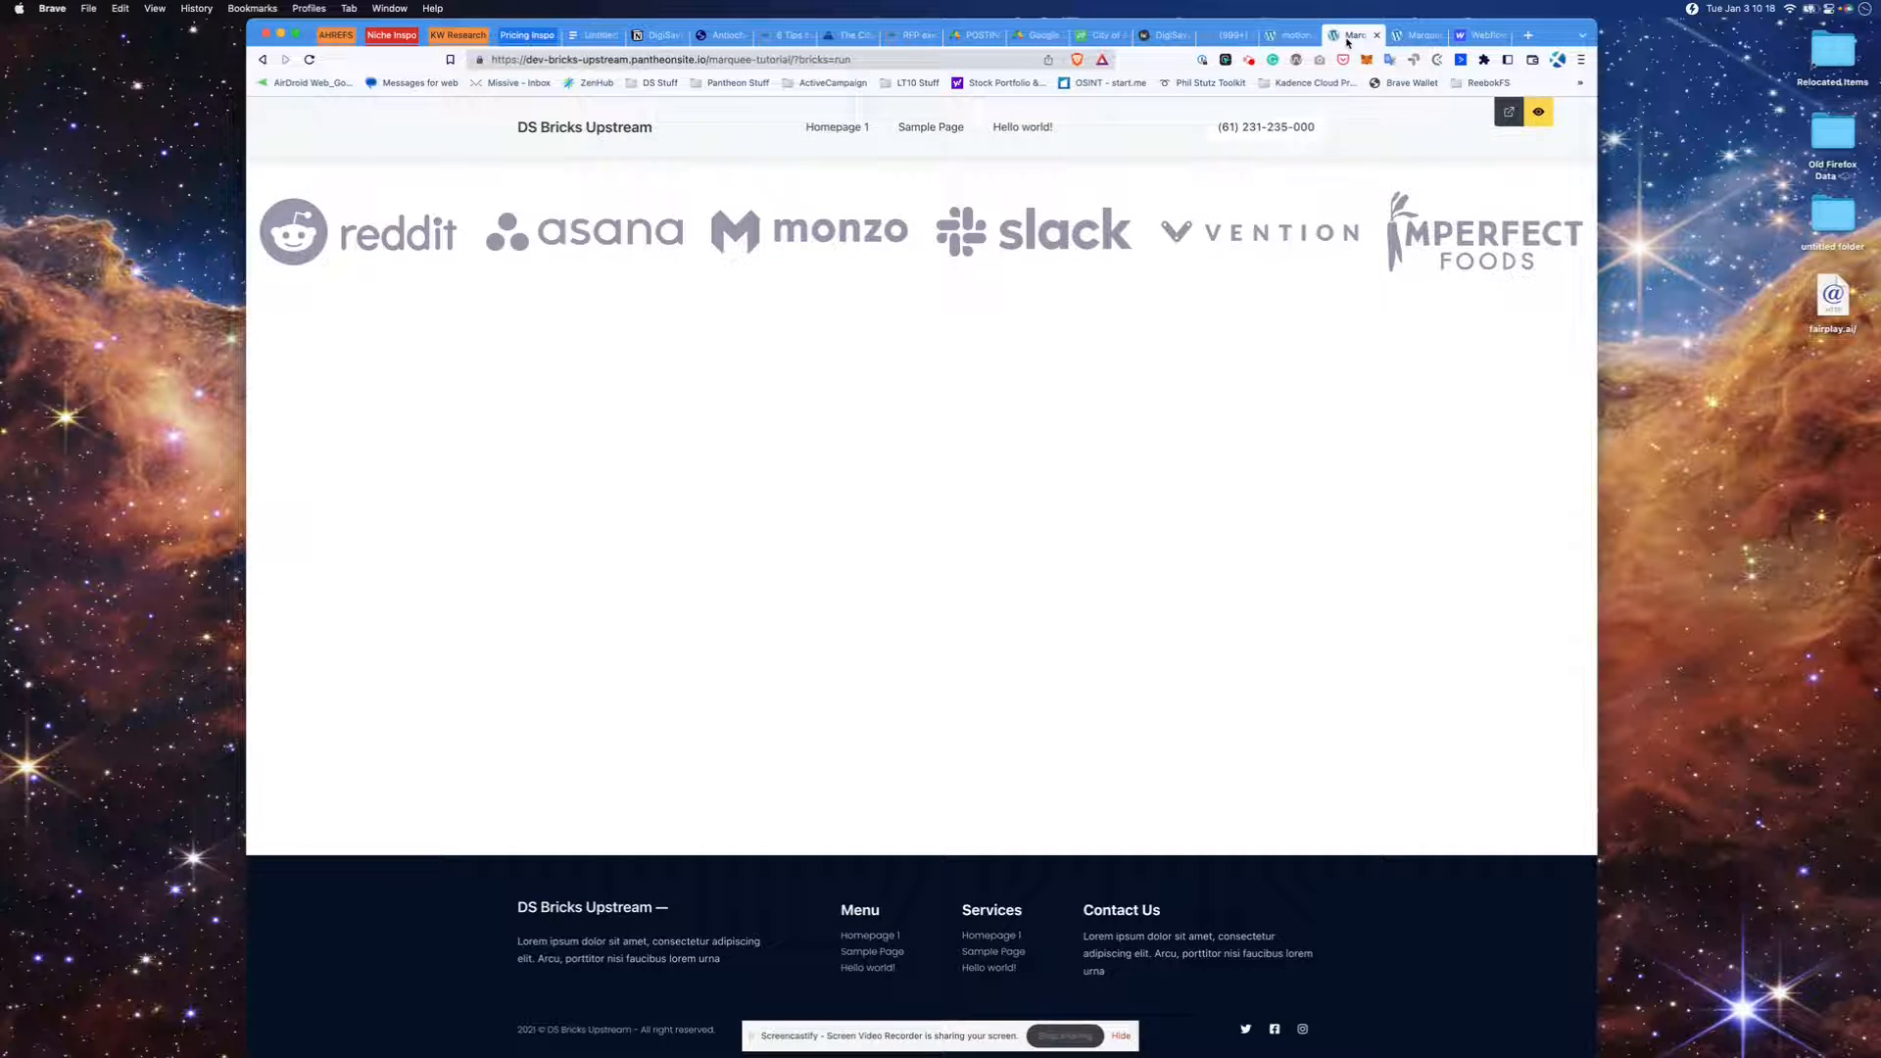
click(1540, 112)
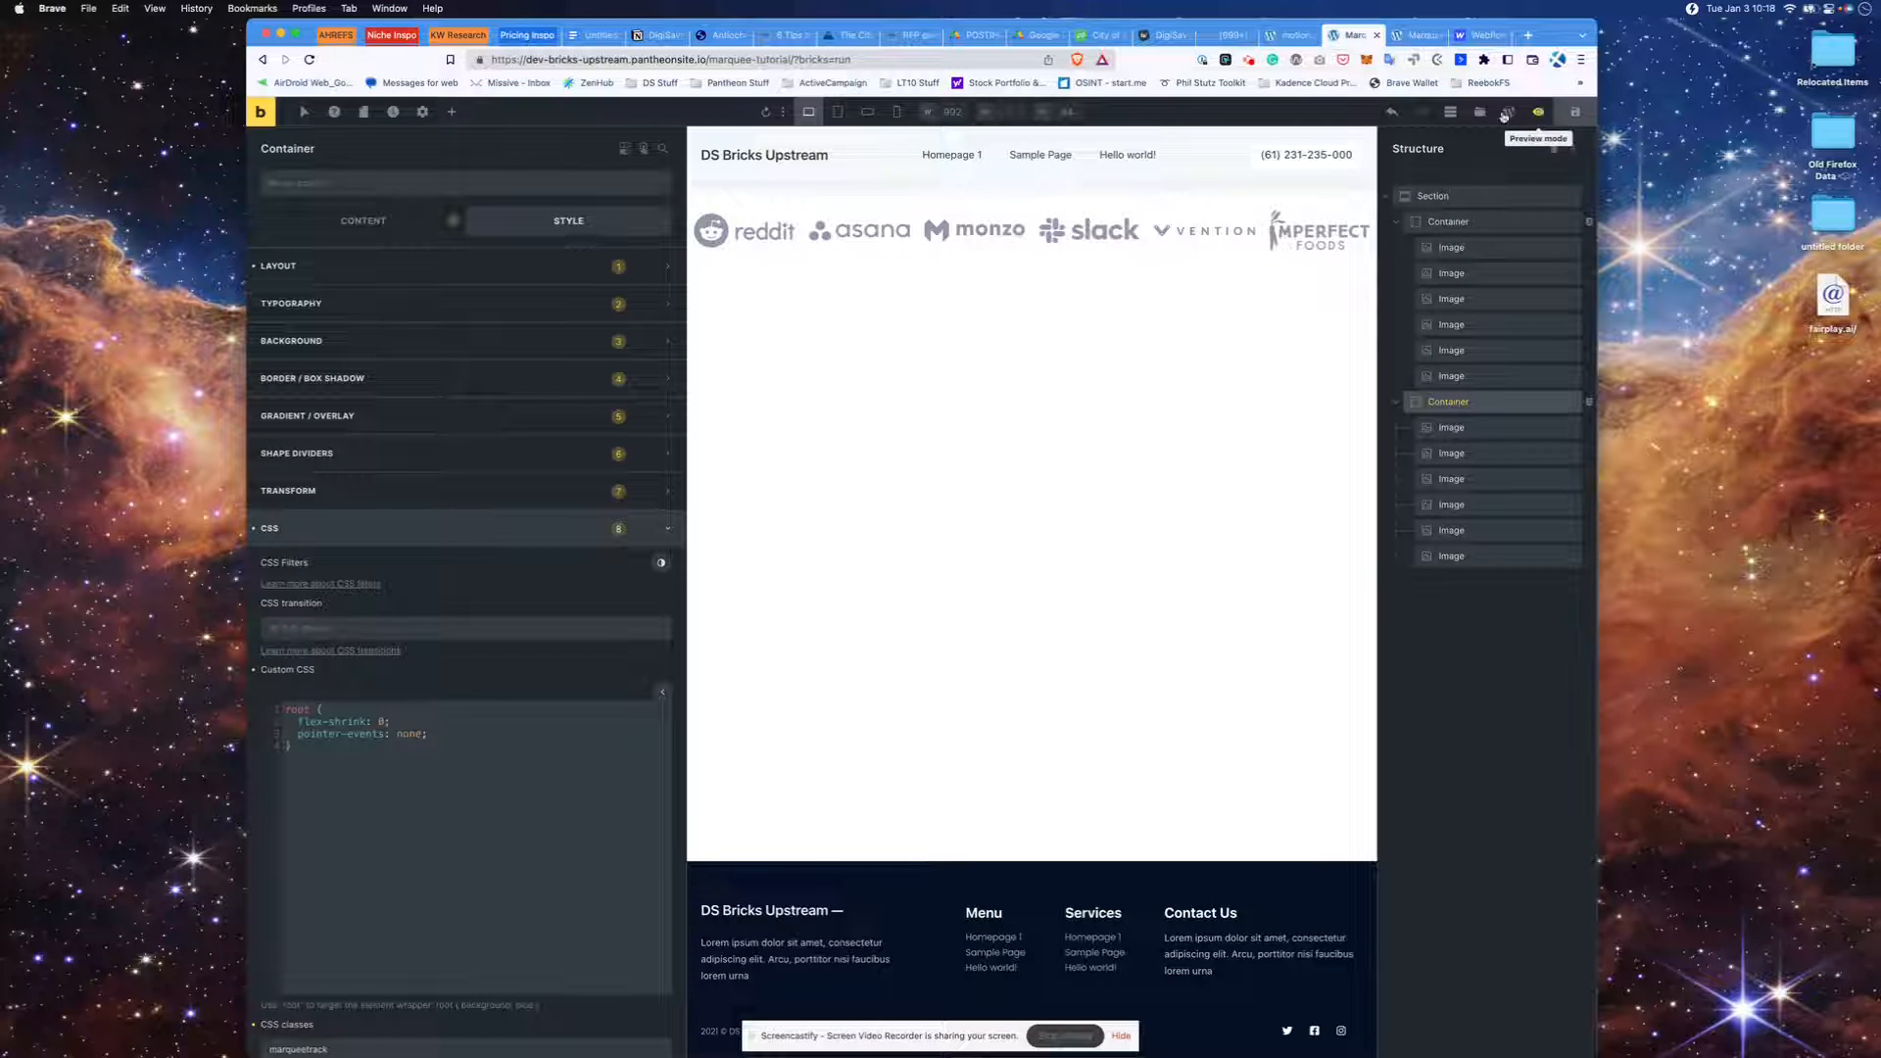
click(868, 112)
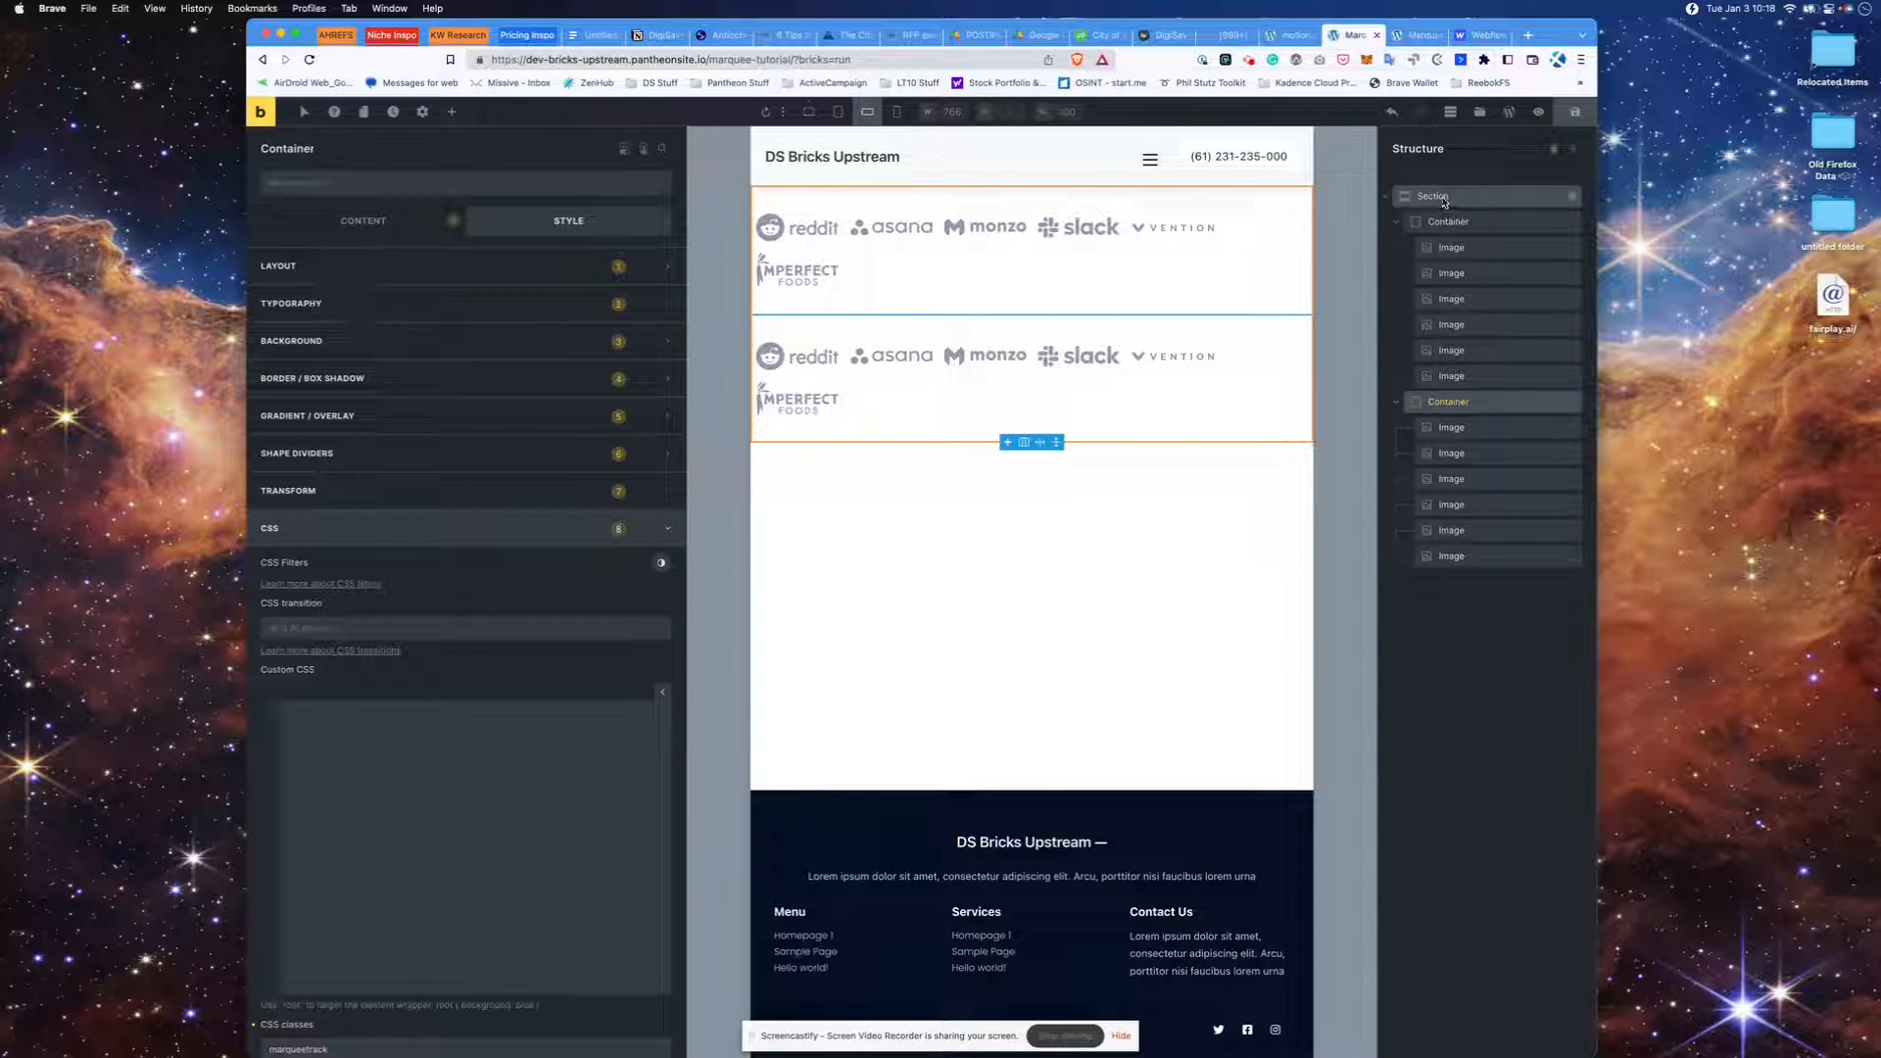
click(839, 112)
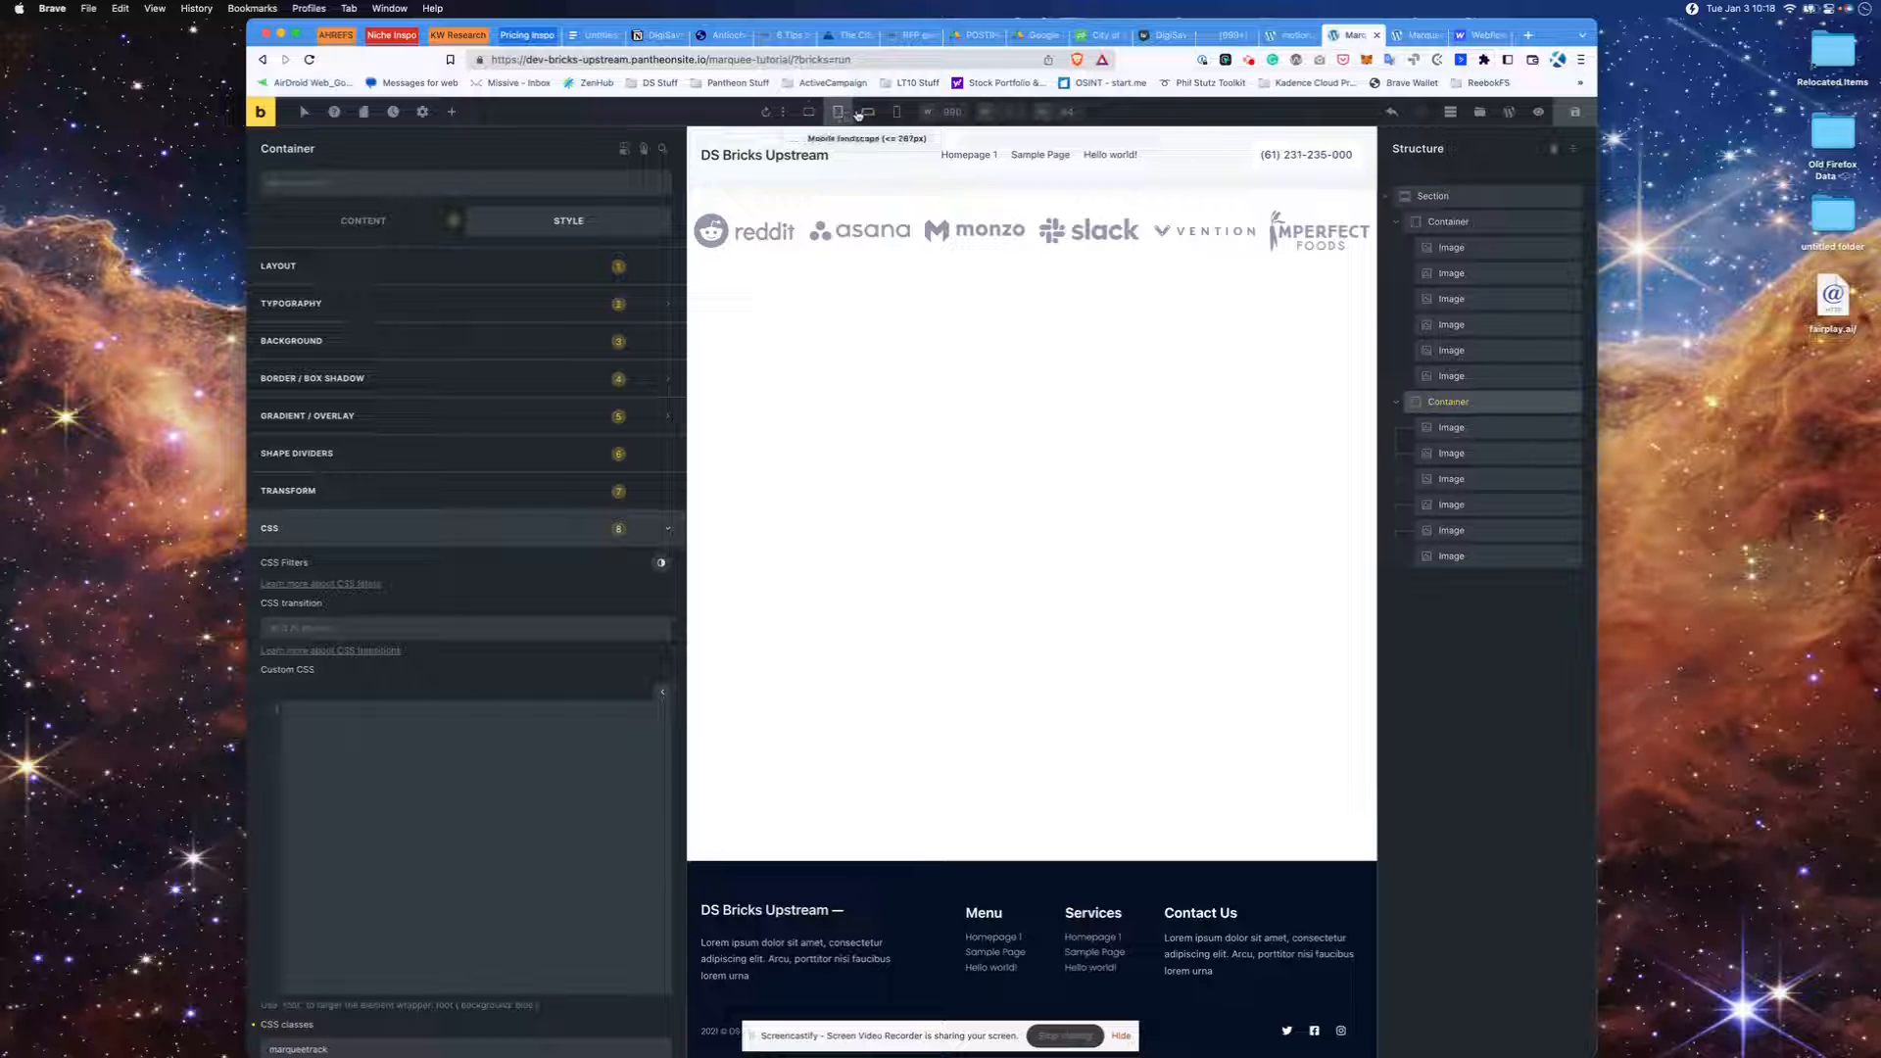
click(865, 112)
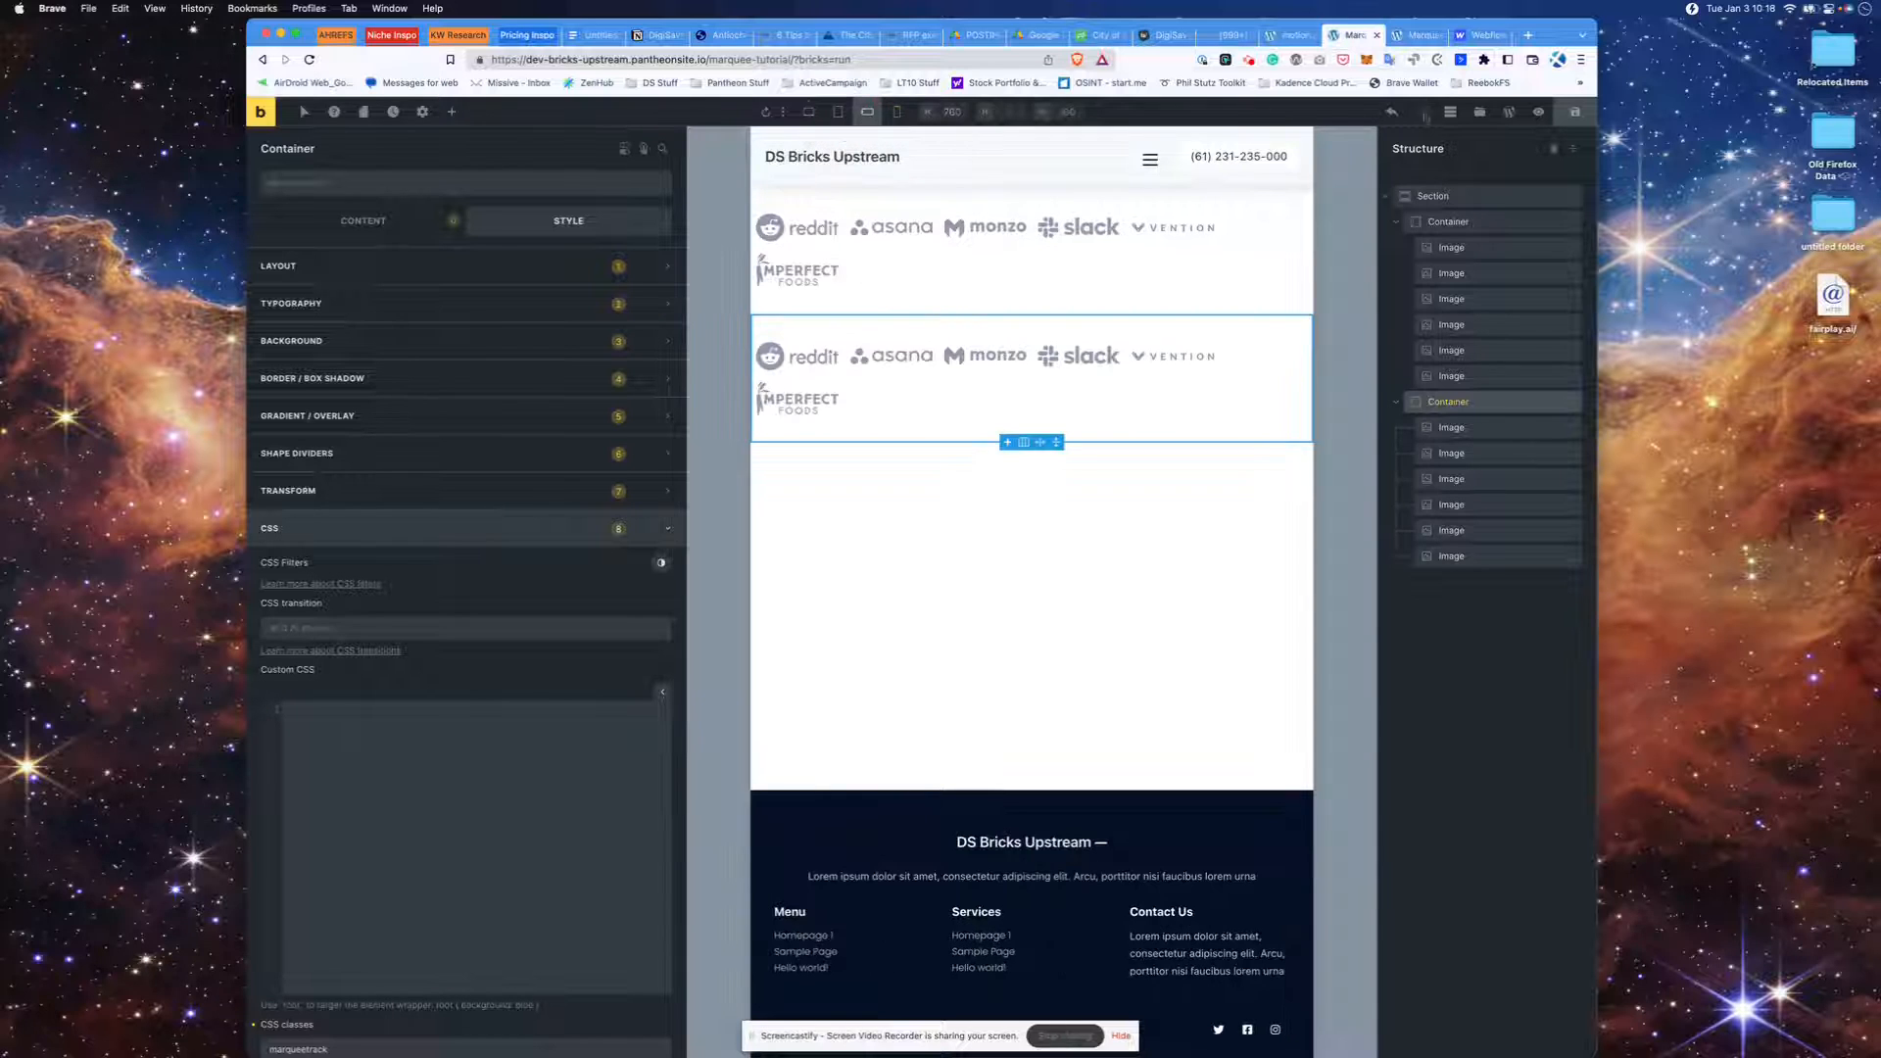
click(1450, 196)
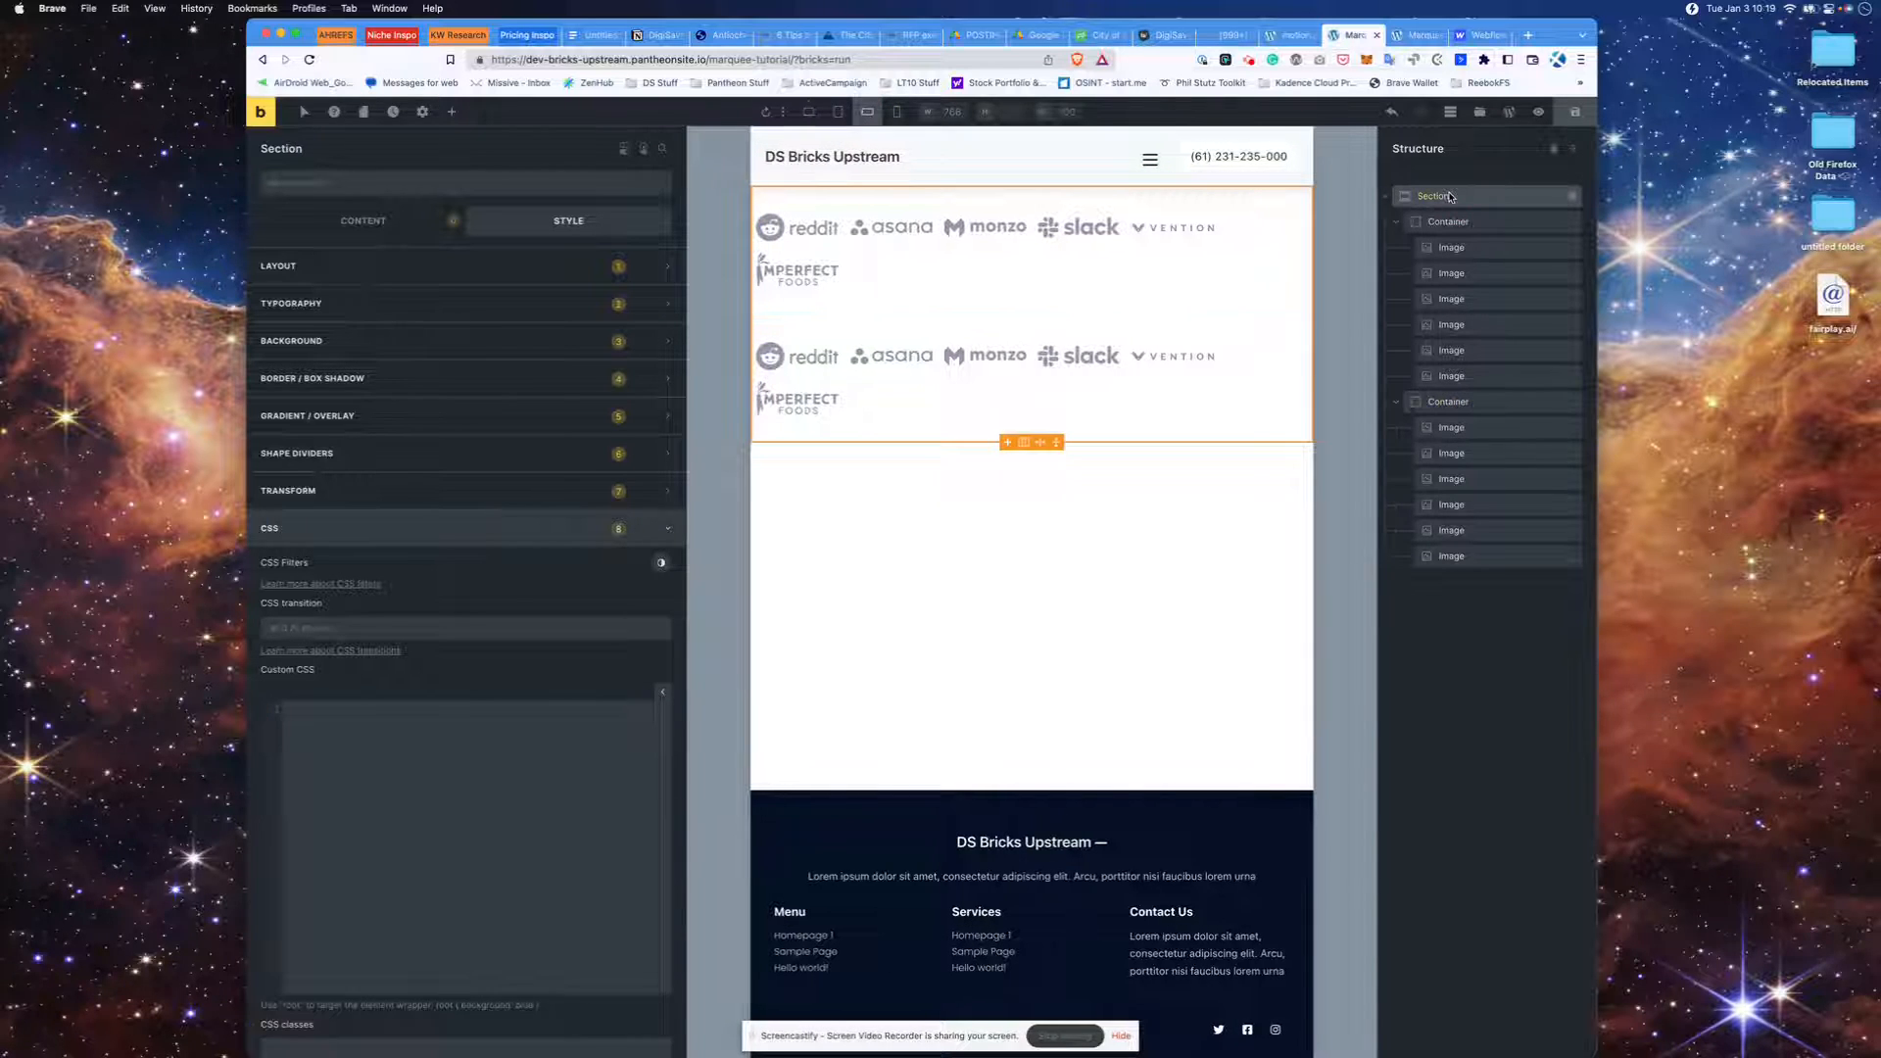
click(351, 219)
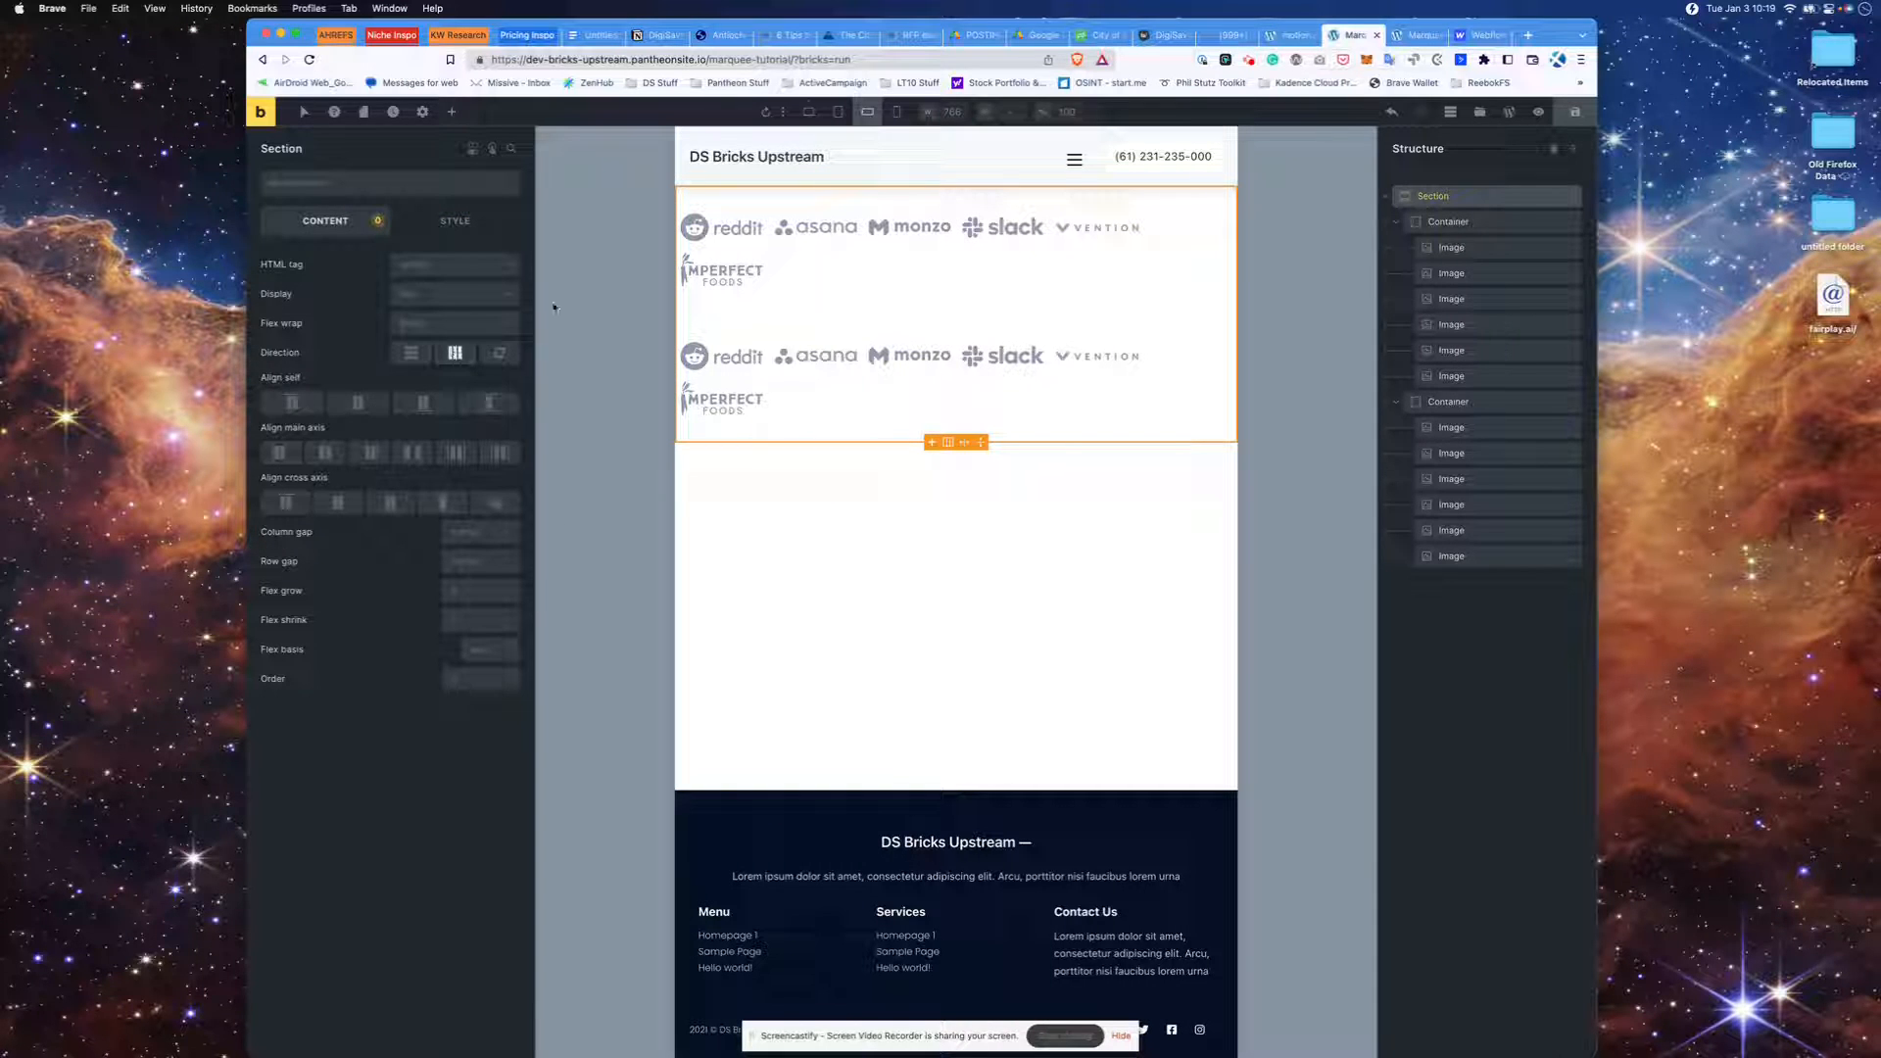
click(419, 324)
click(435, 347)
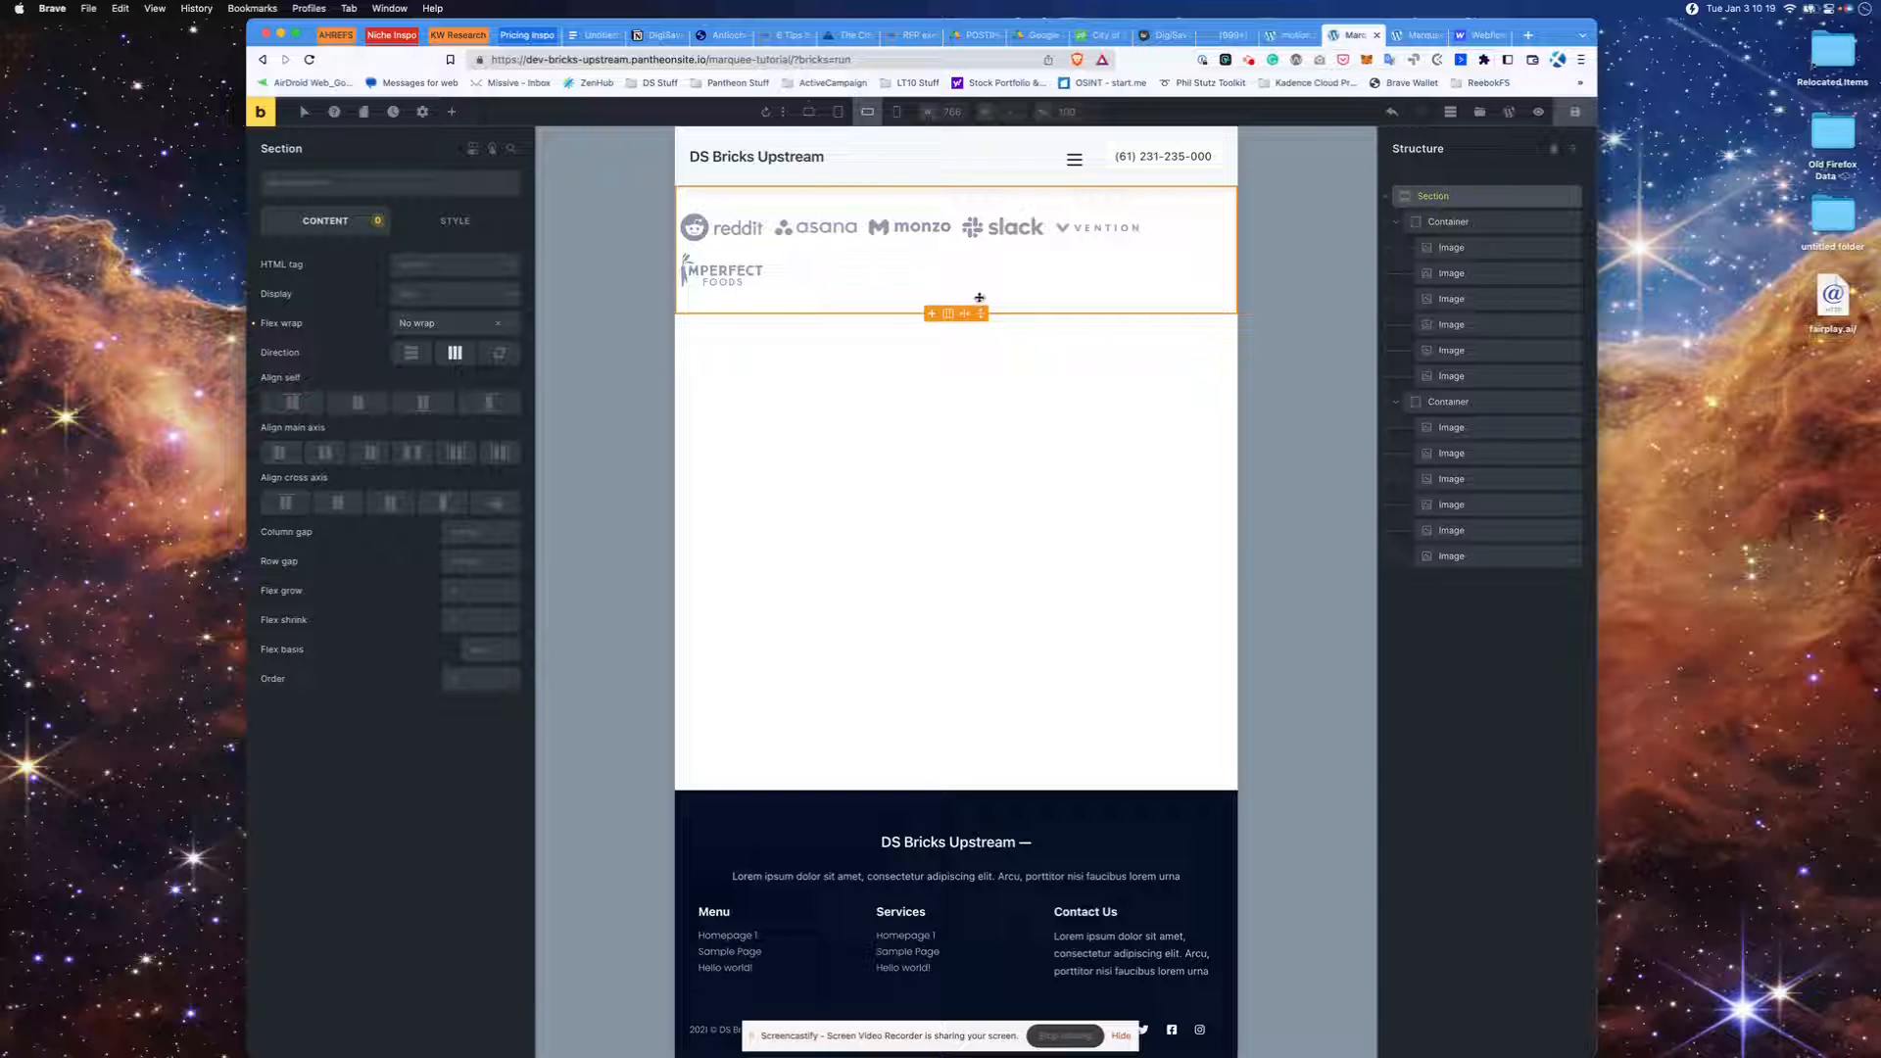
- Set Flex wrap to No wrap for both logo containers at mobile landscape, check the emulated phone page, and return to Bricks
click(1474, 222)
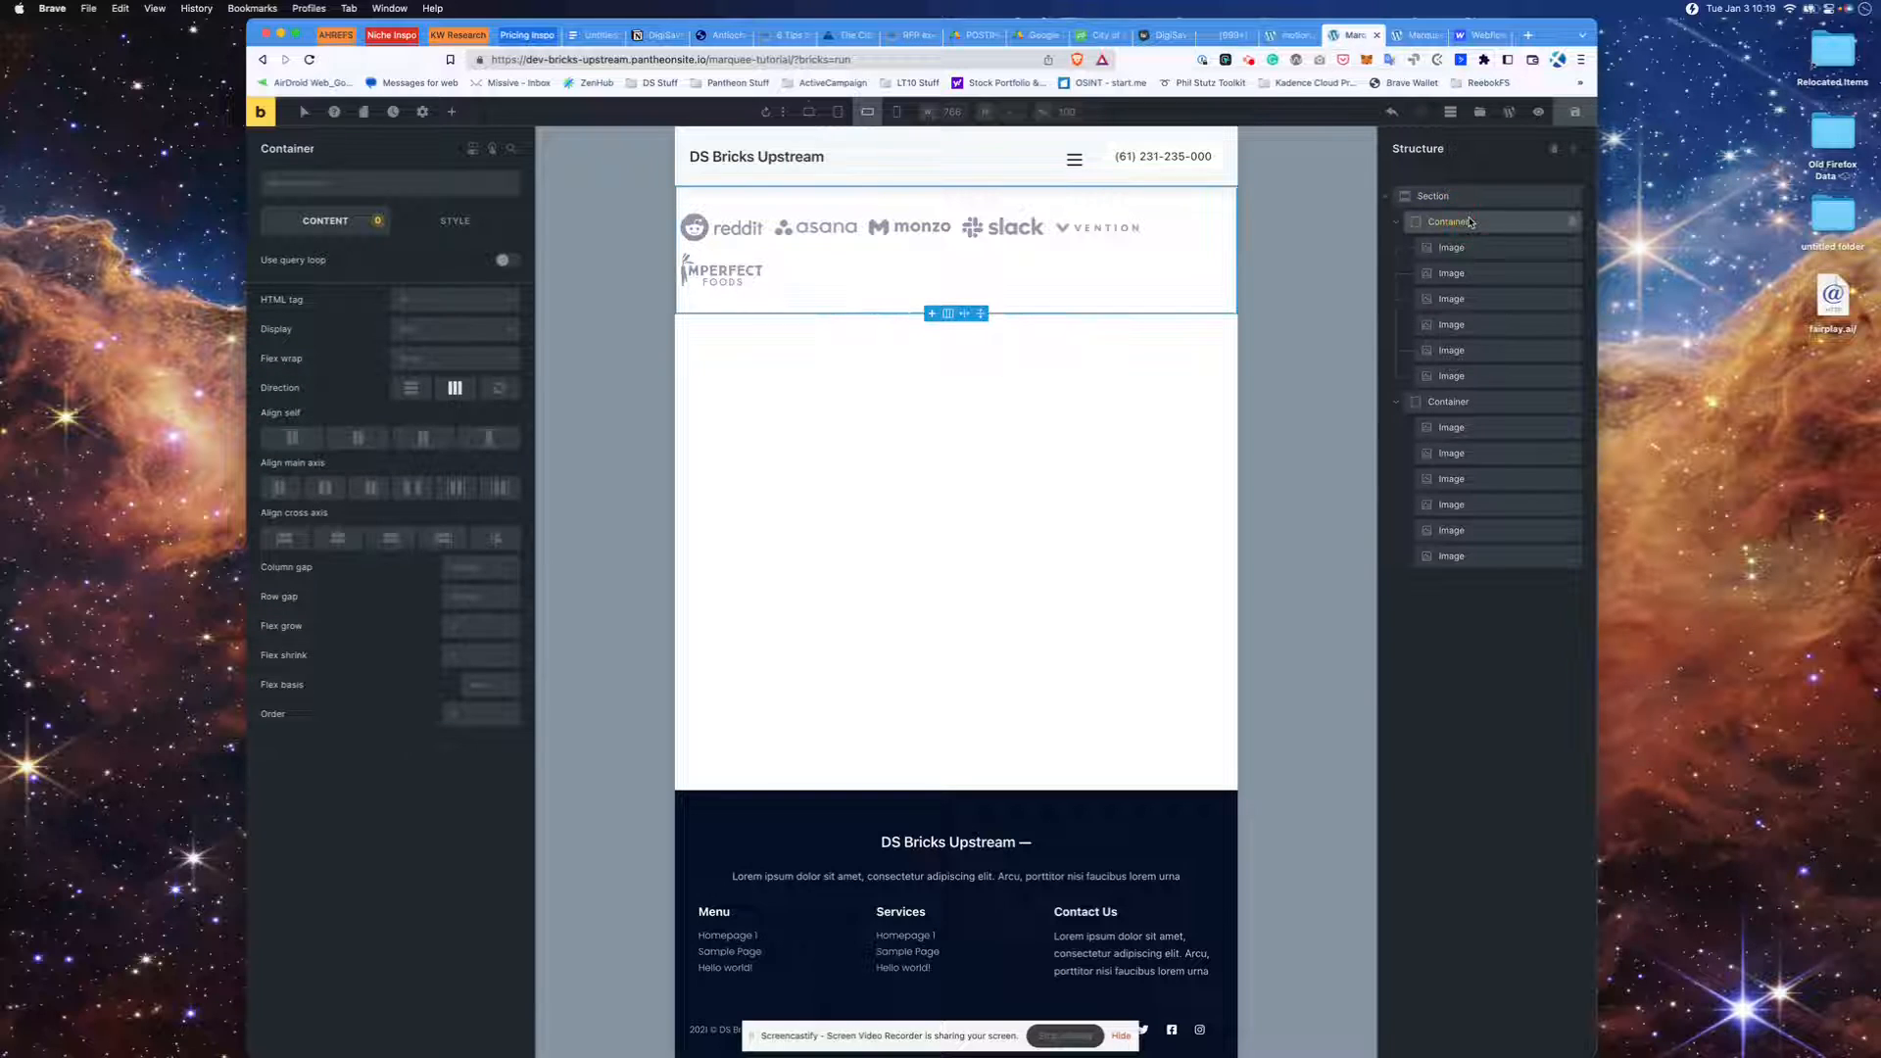
click(474, 359)
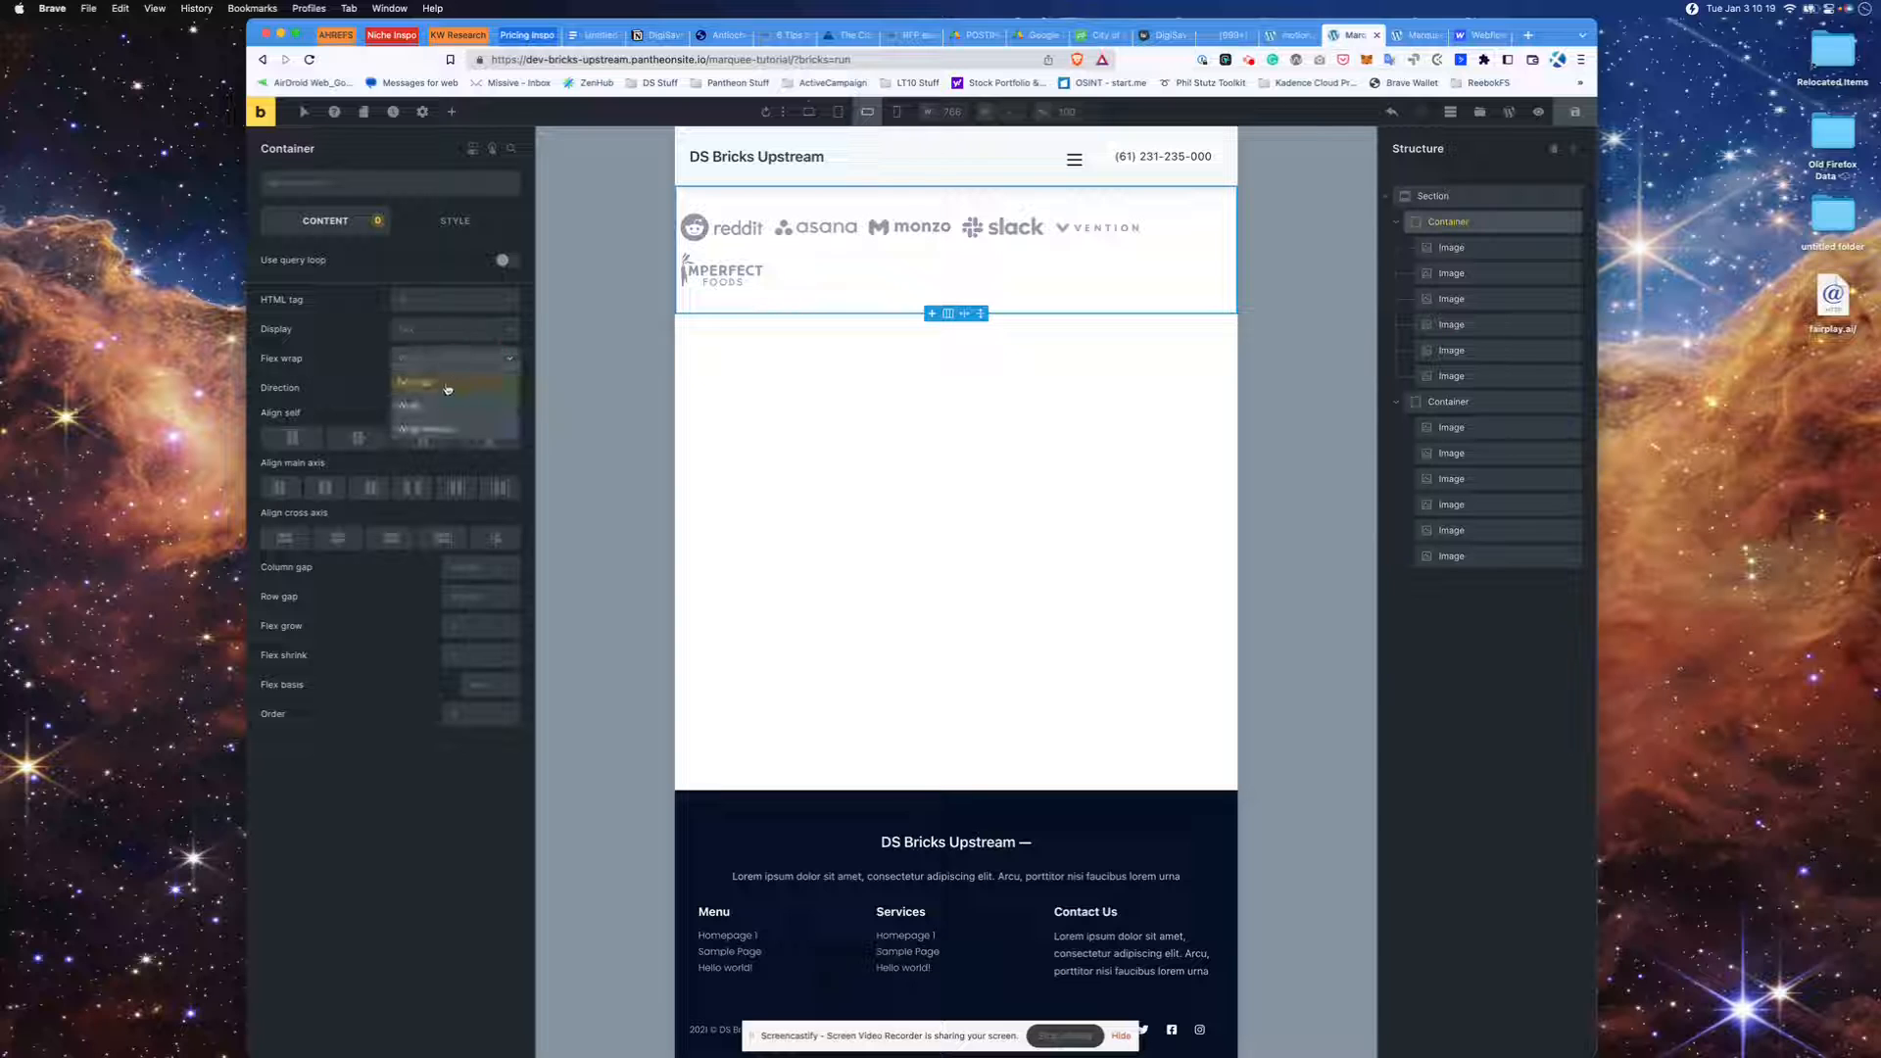
click(445, 383)
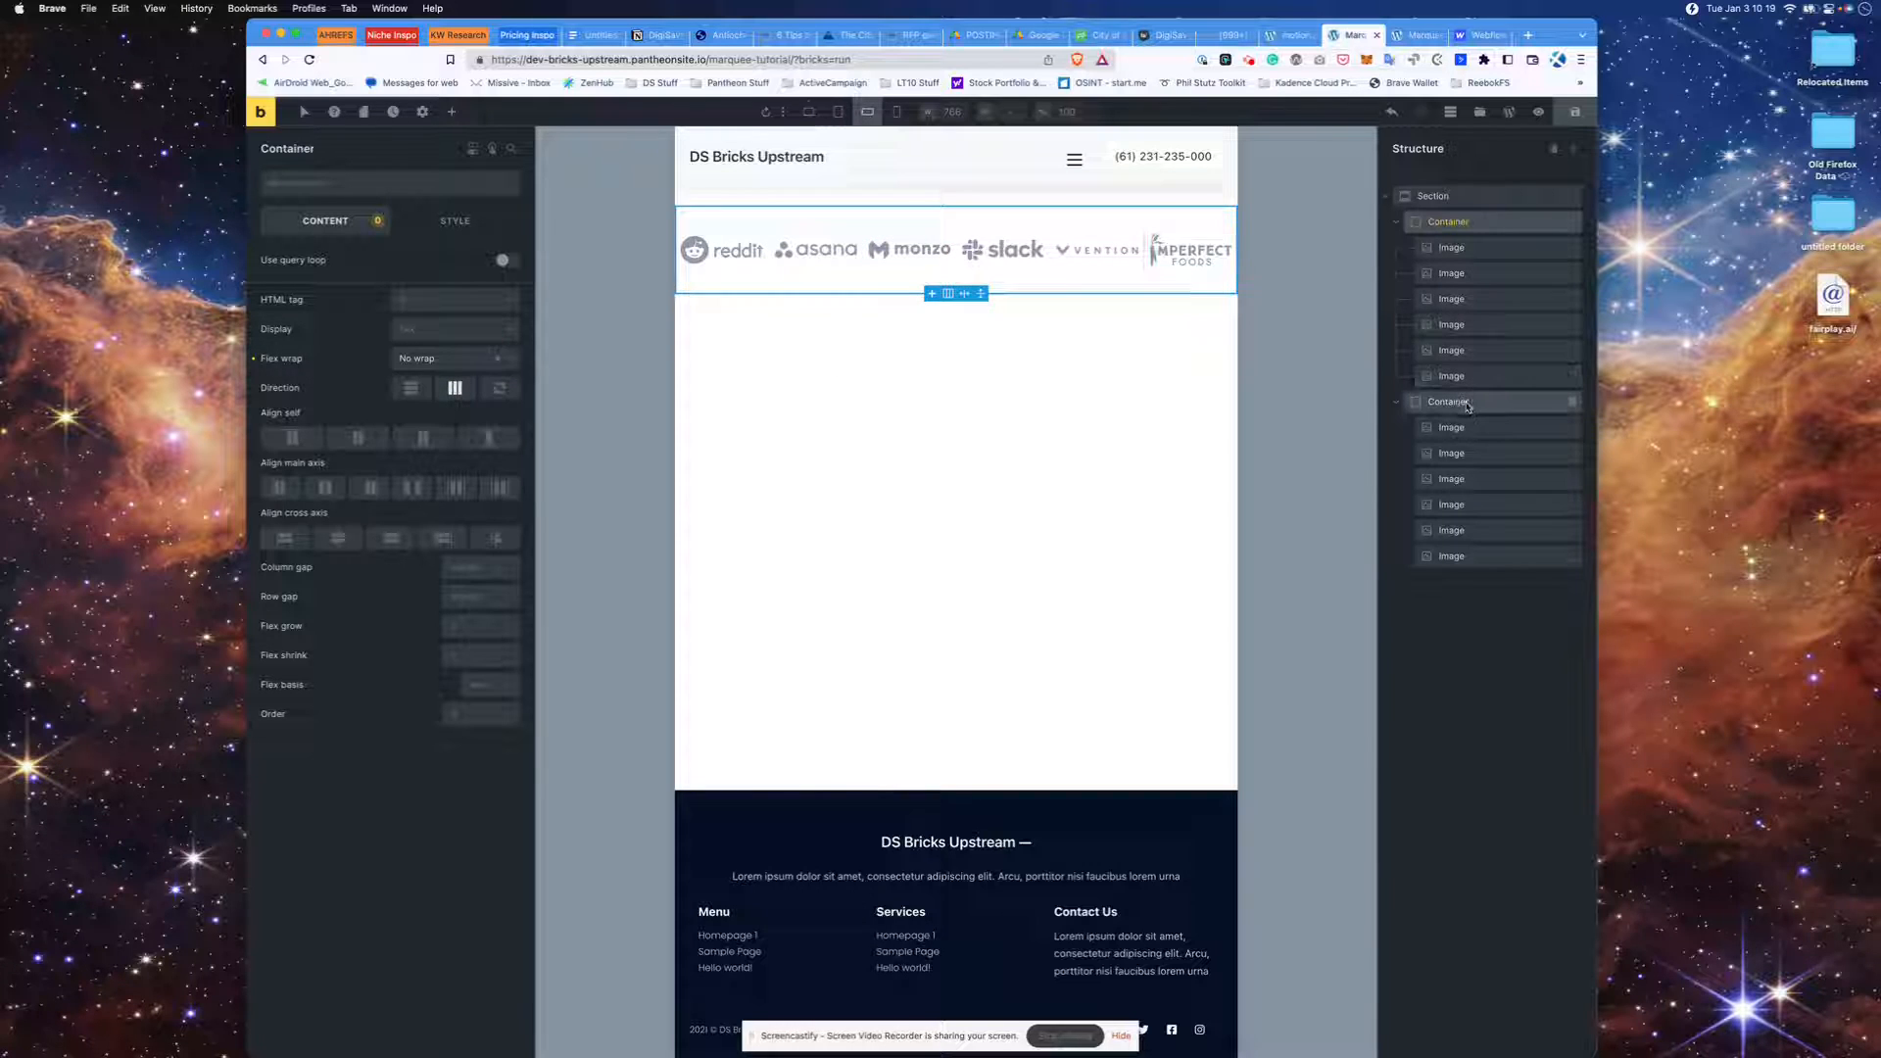
click(1421, 403)
click(472, 360)
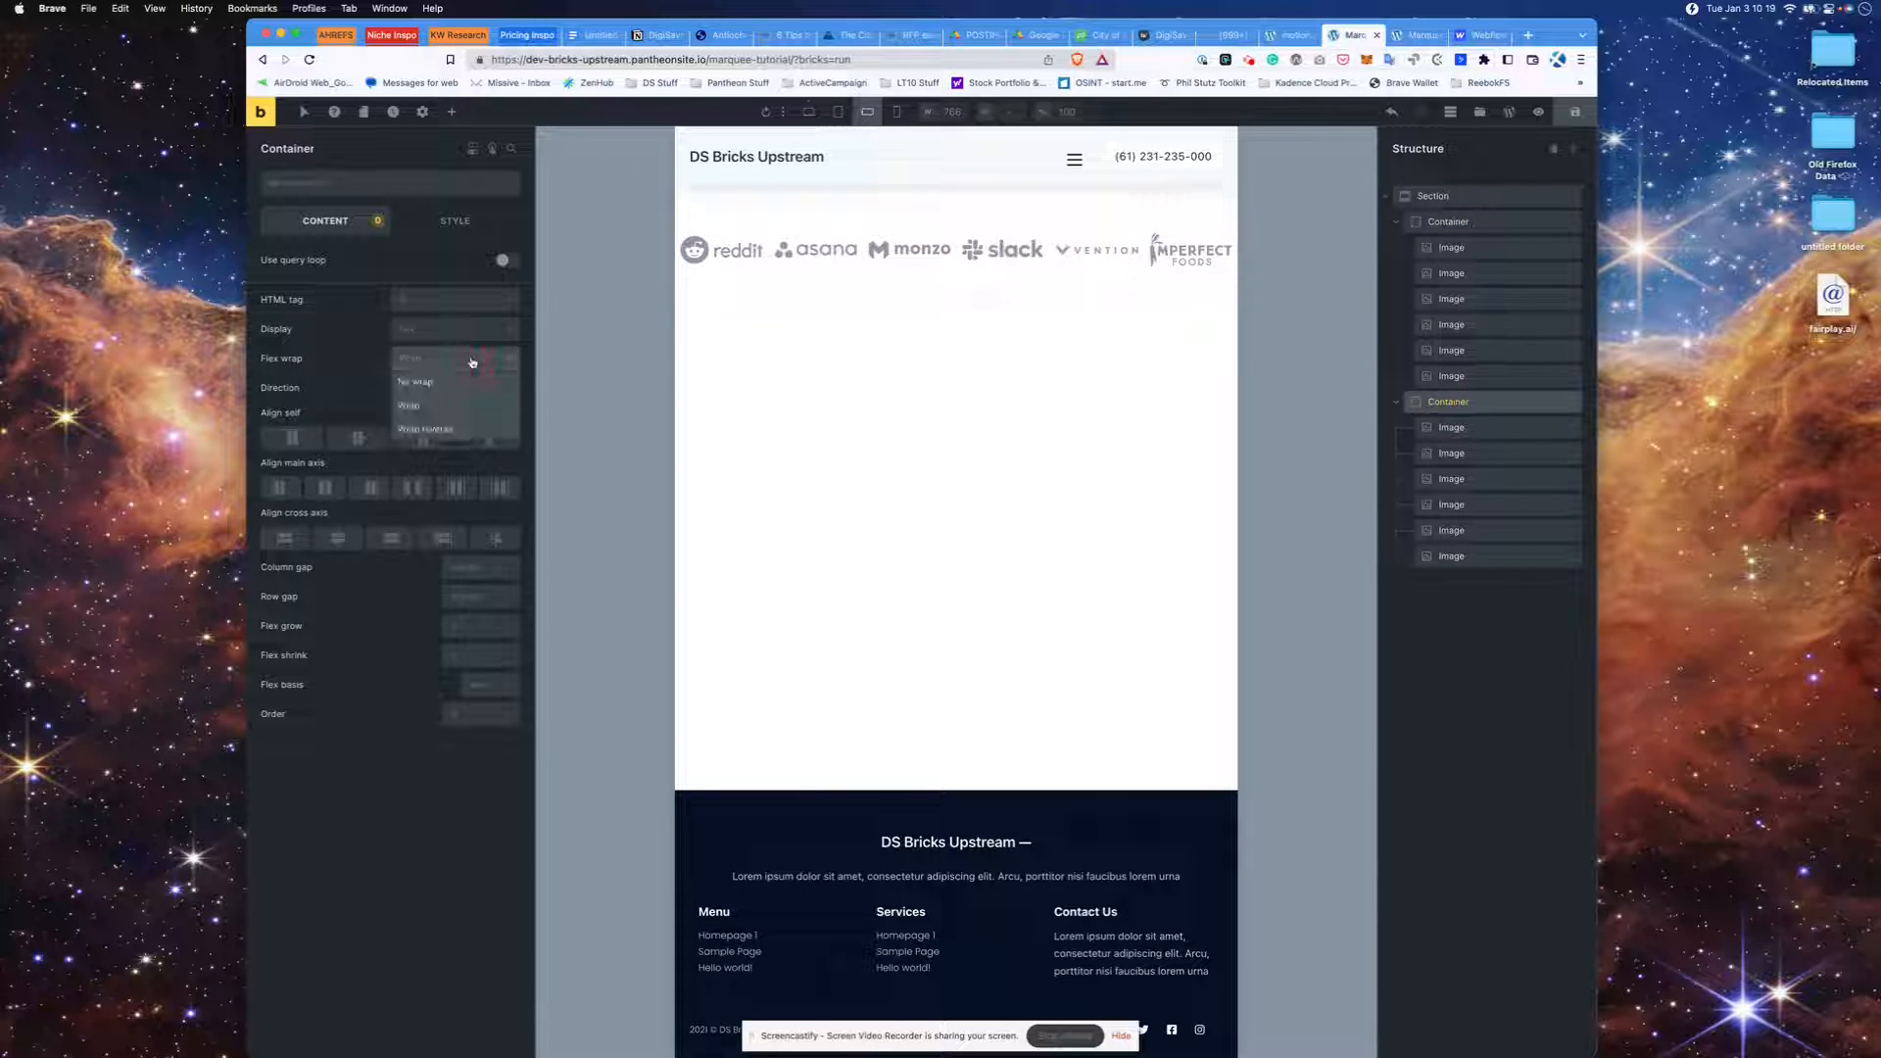
click(452, 384)
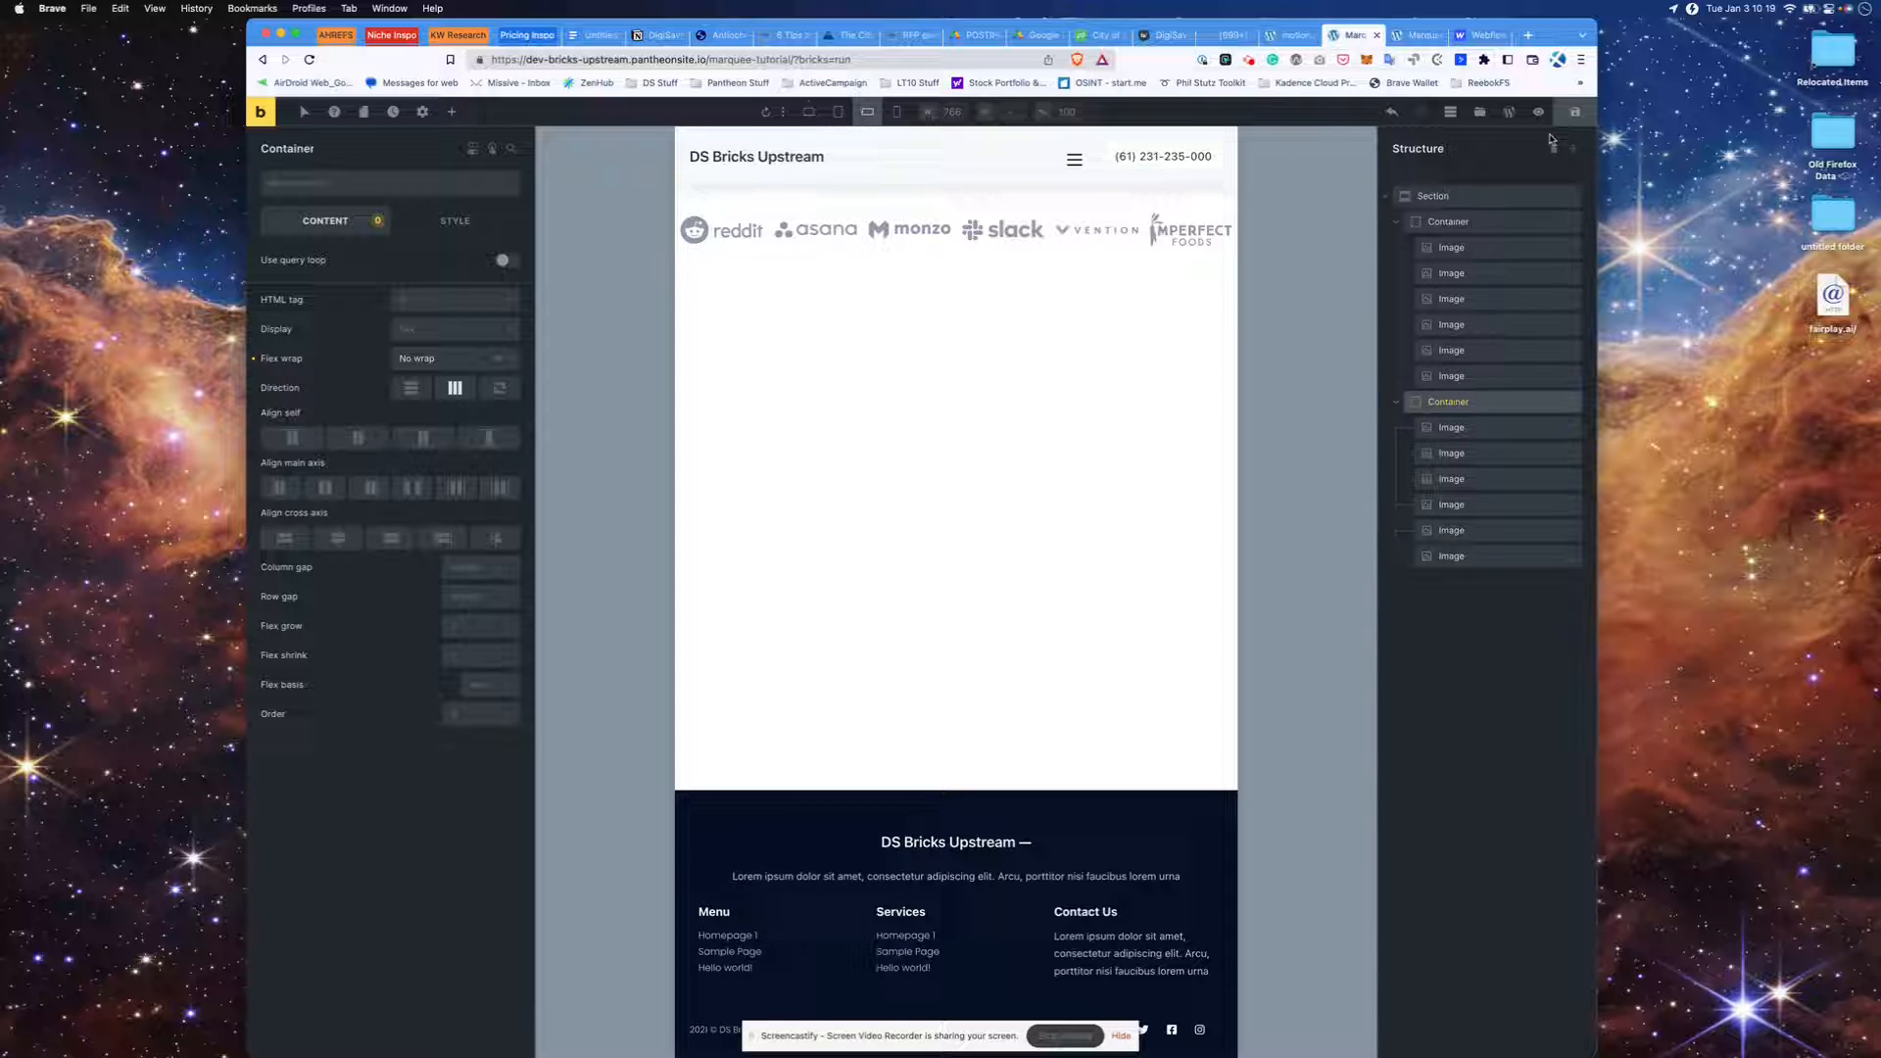
click(1408, 36)
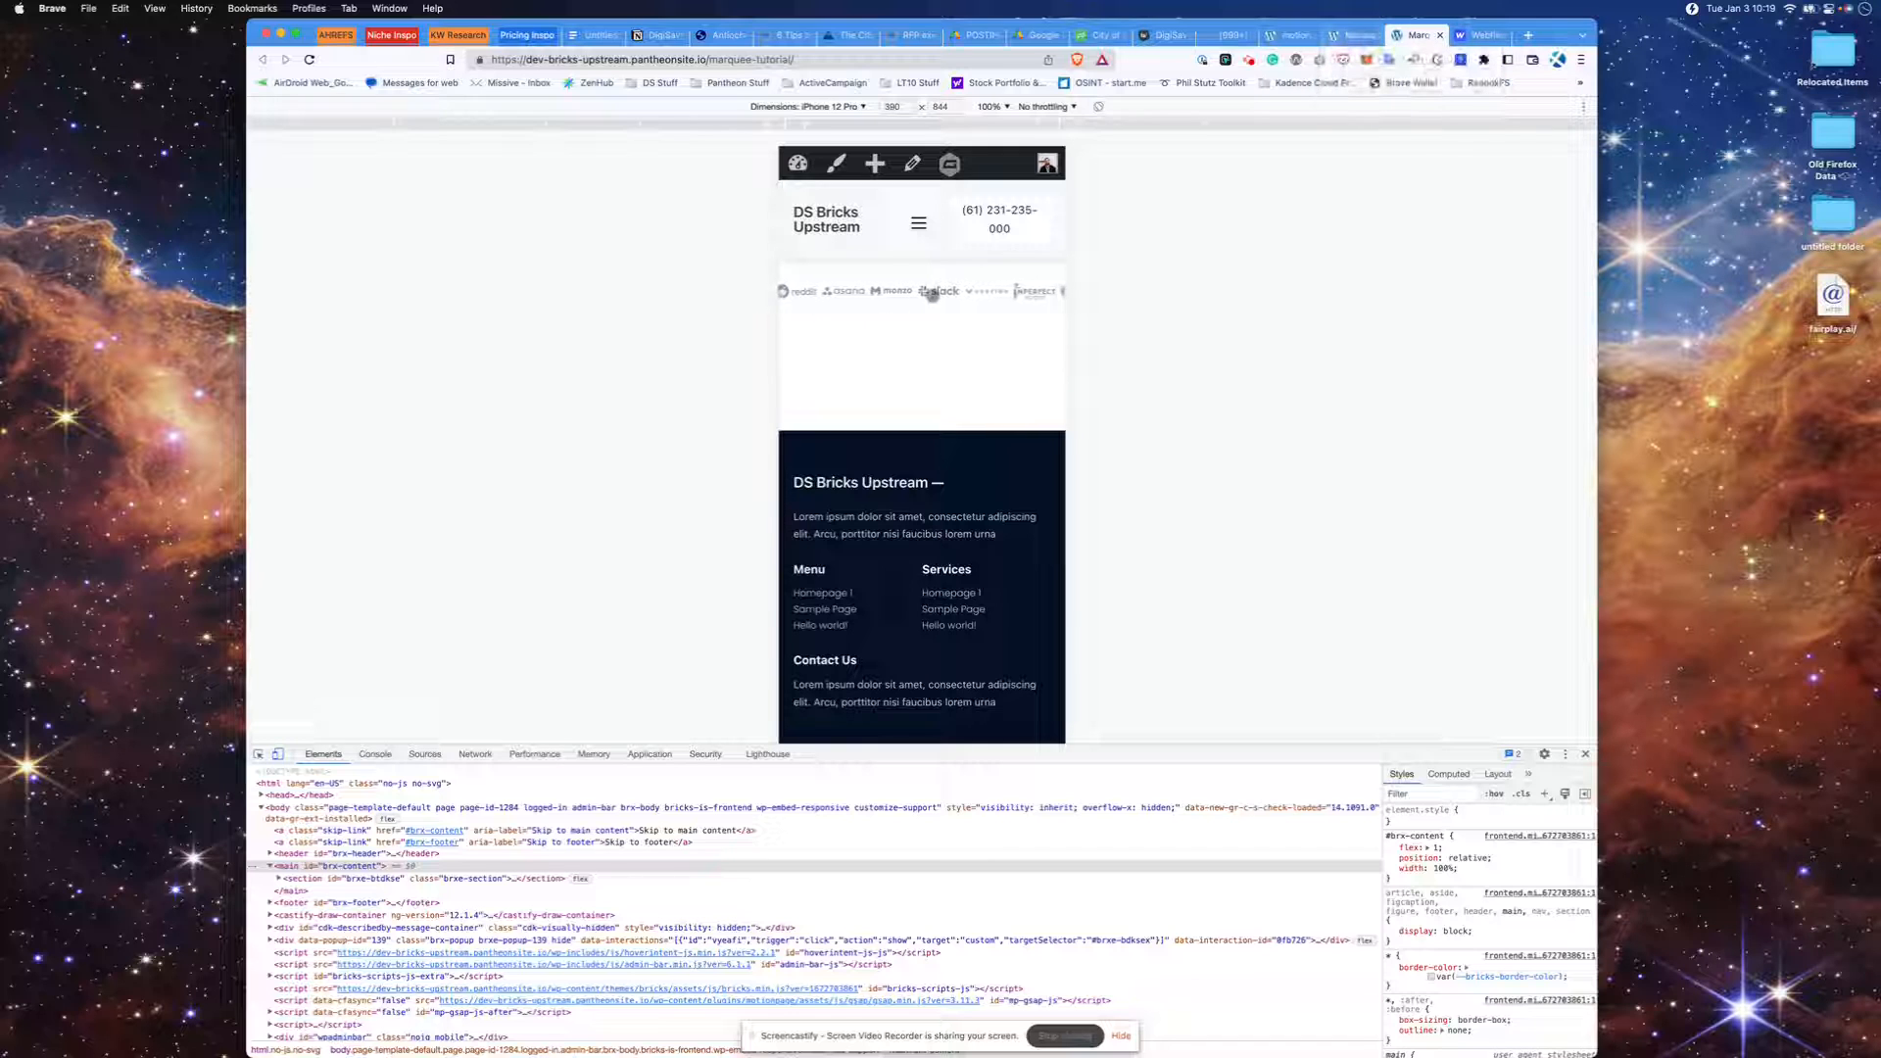
click(1351, 37)
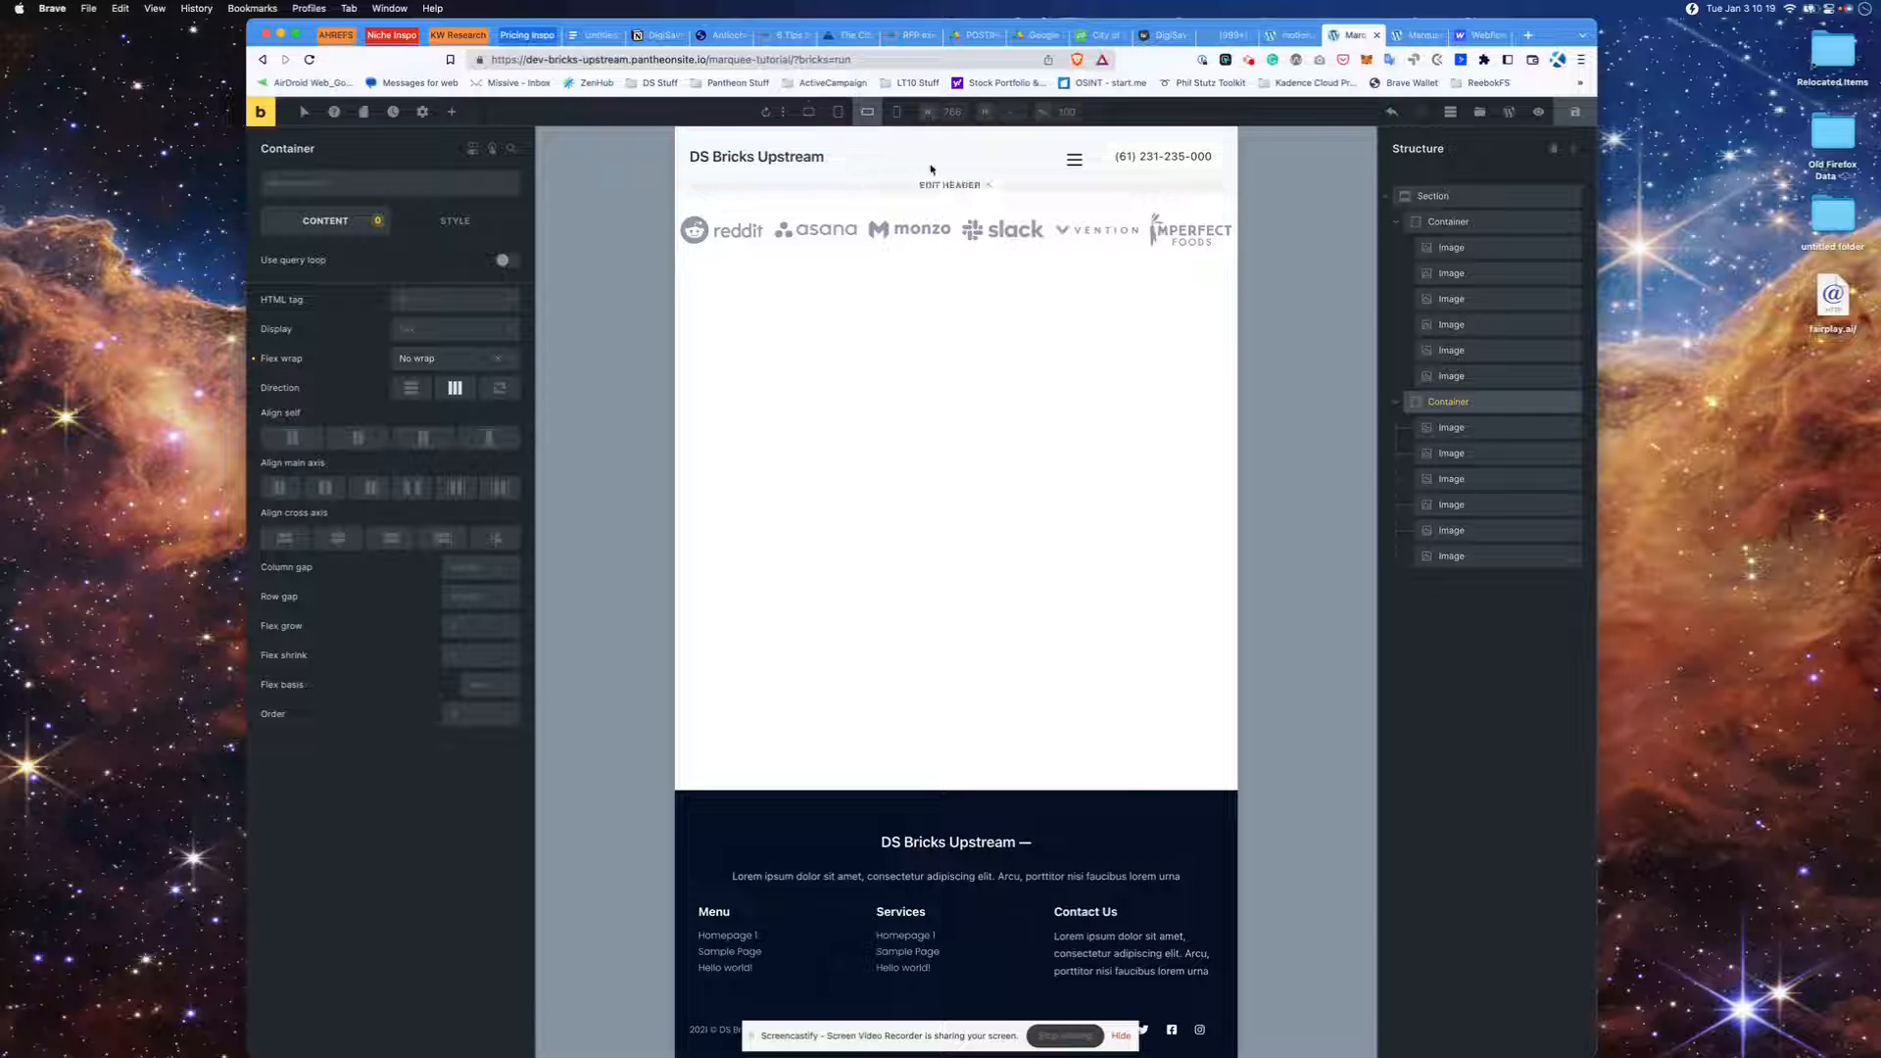
- Duplicate the logo section, collapse the original in the structure, and rename the copy "Section Mobile"
right_click(1437, 206)
click(1499, 275)
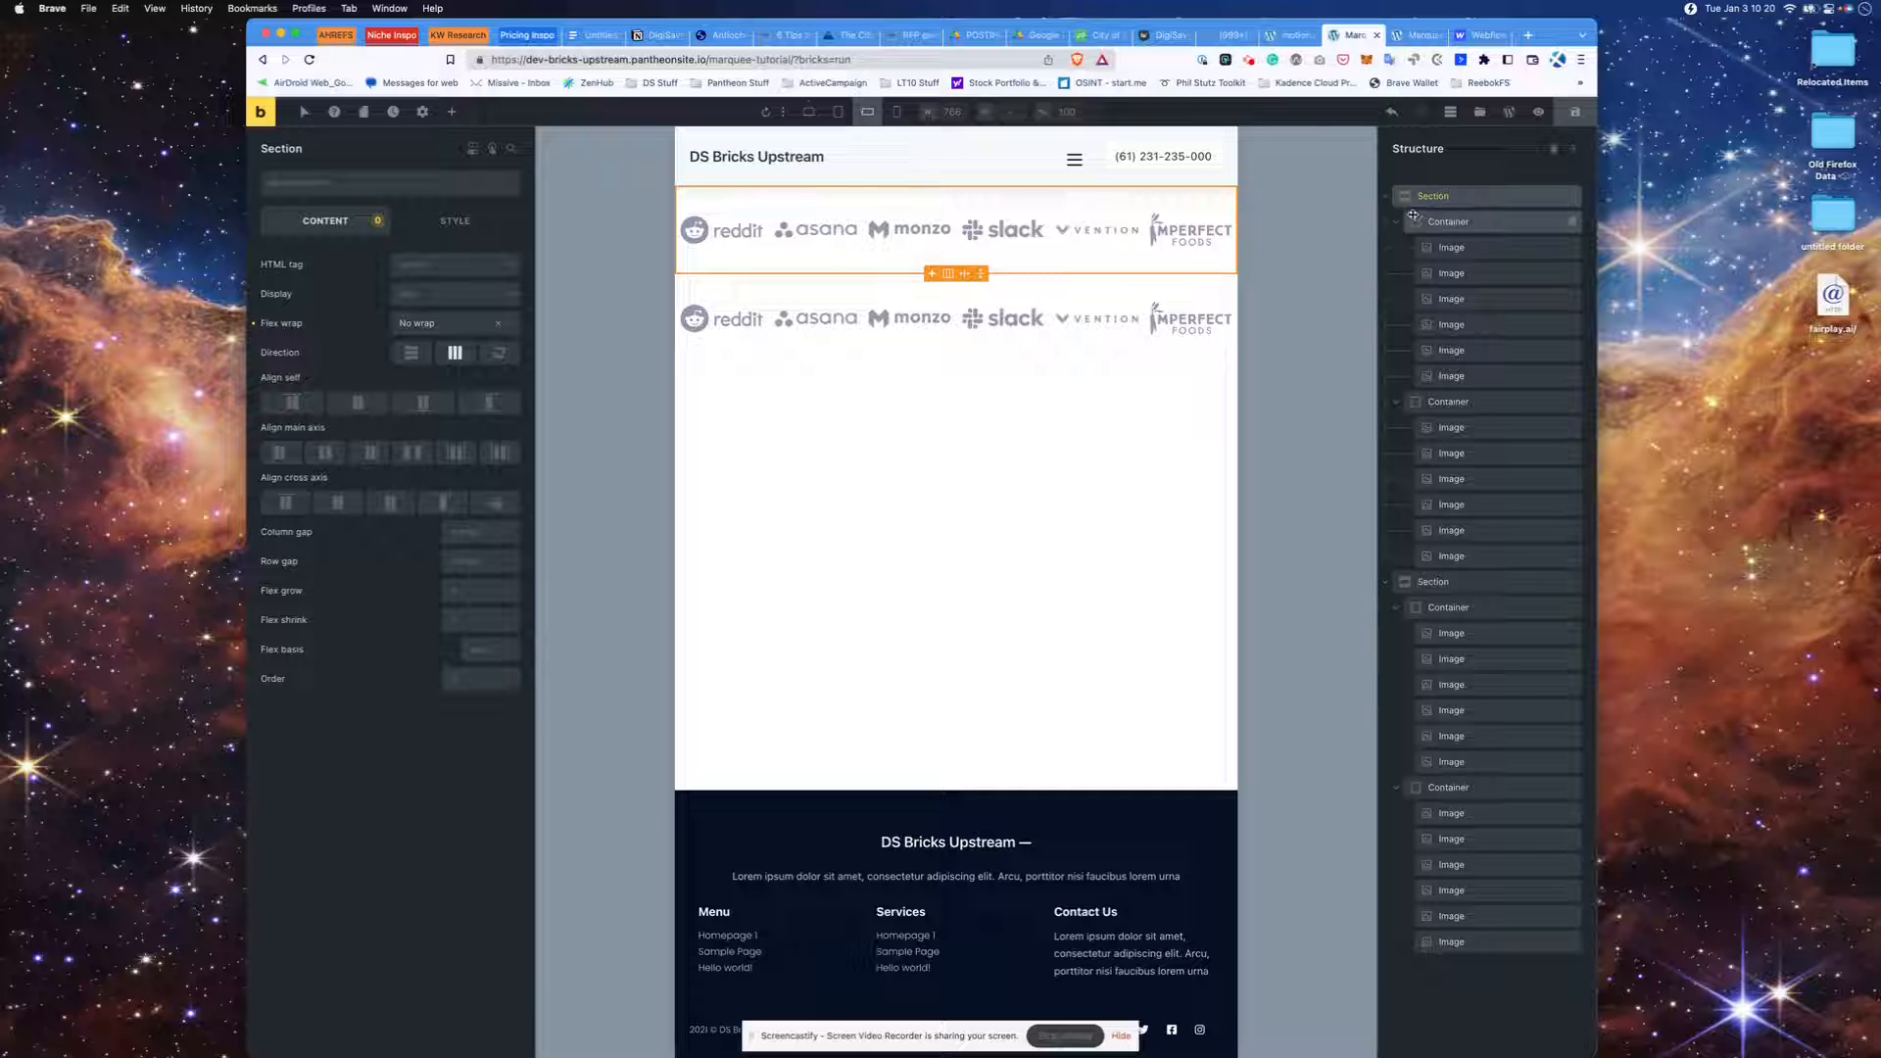
click(1385, 197)
click(1440, 223)
double_click(1444, 225)
click(1455, 223)
text(Mobile)
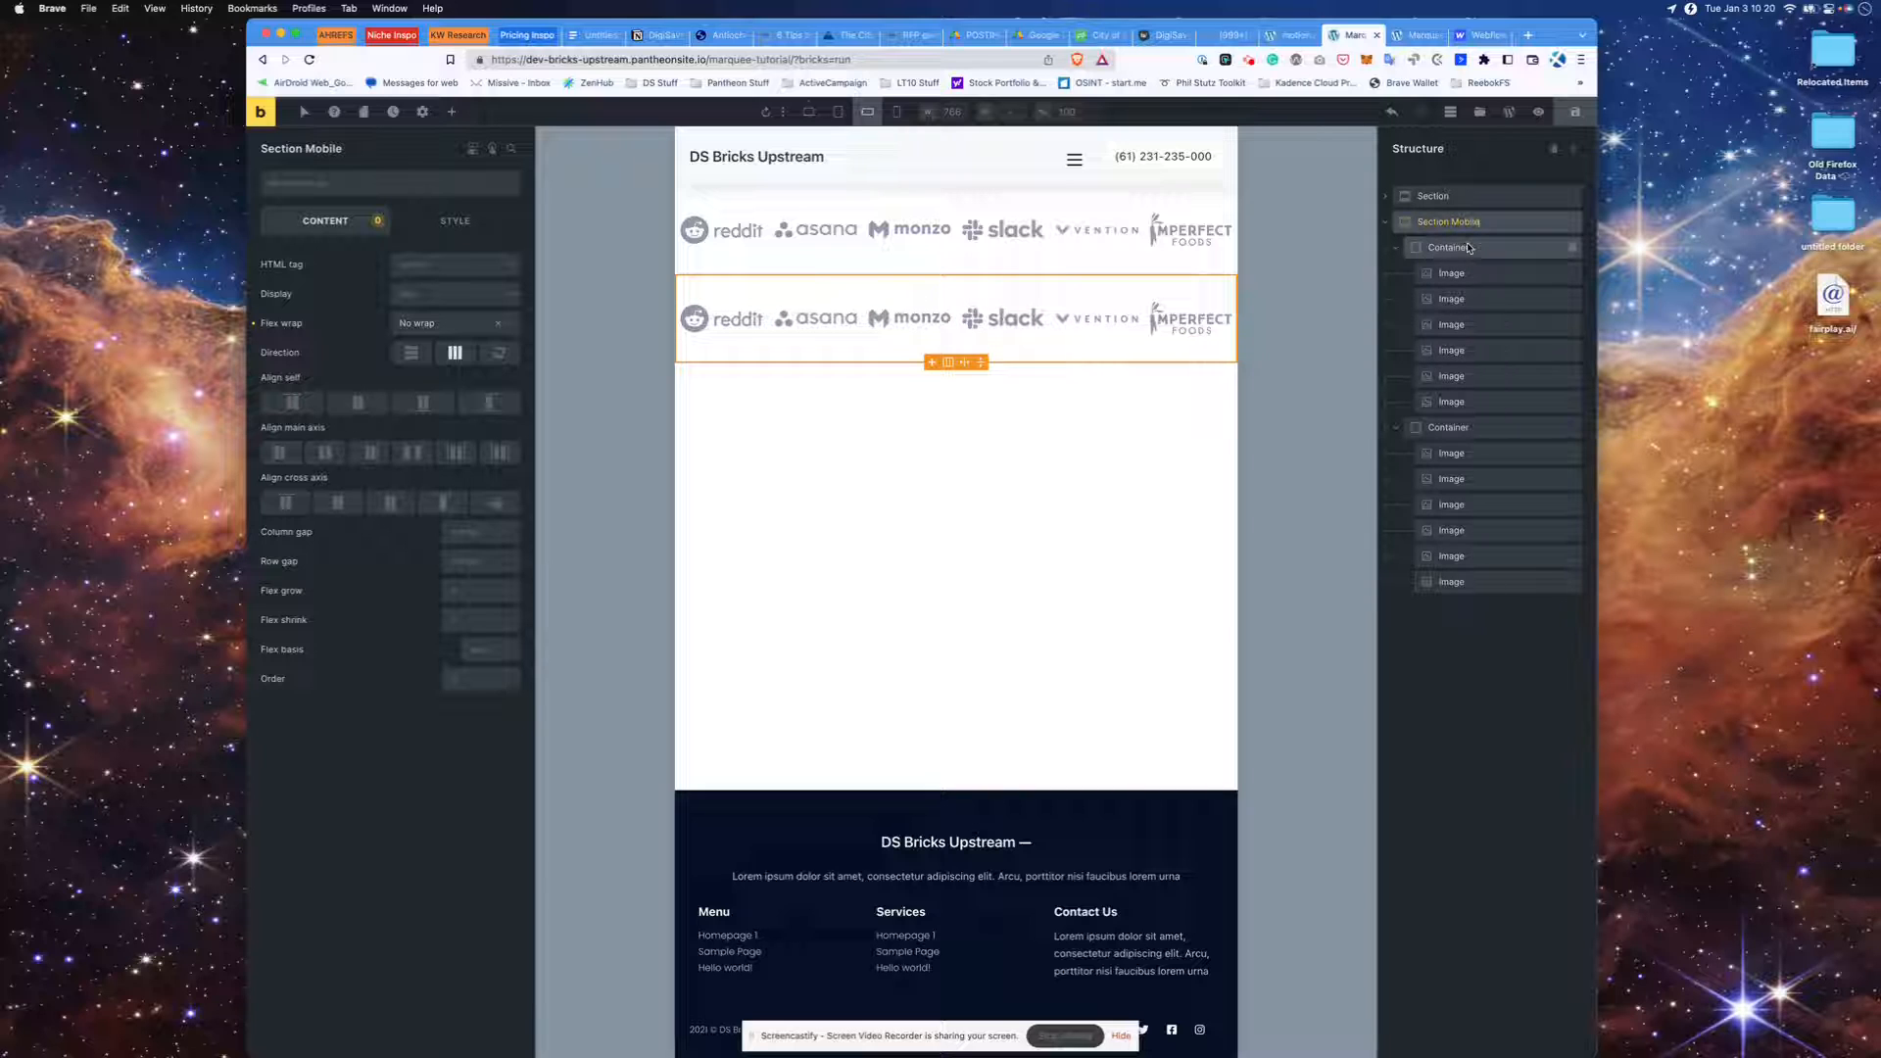
right_click(1458, 429)
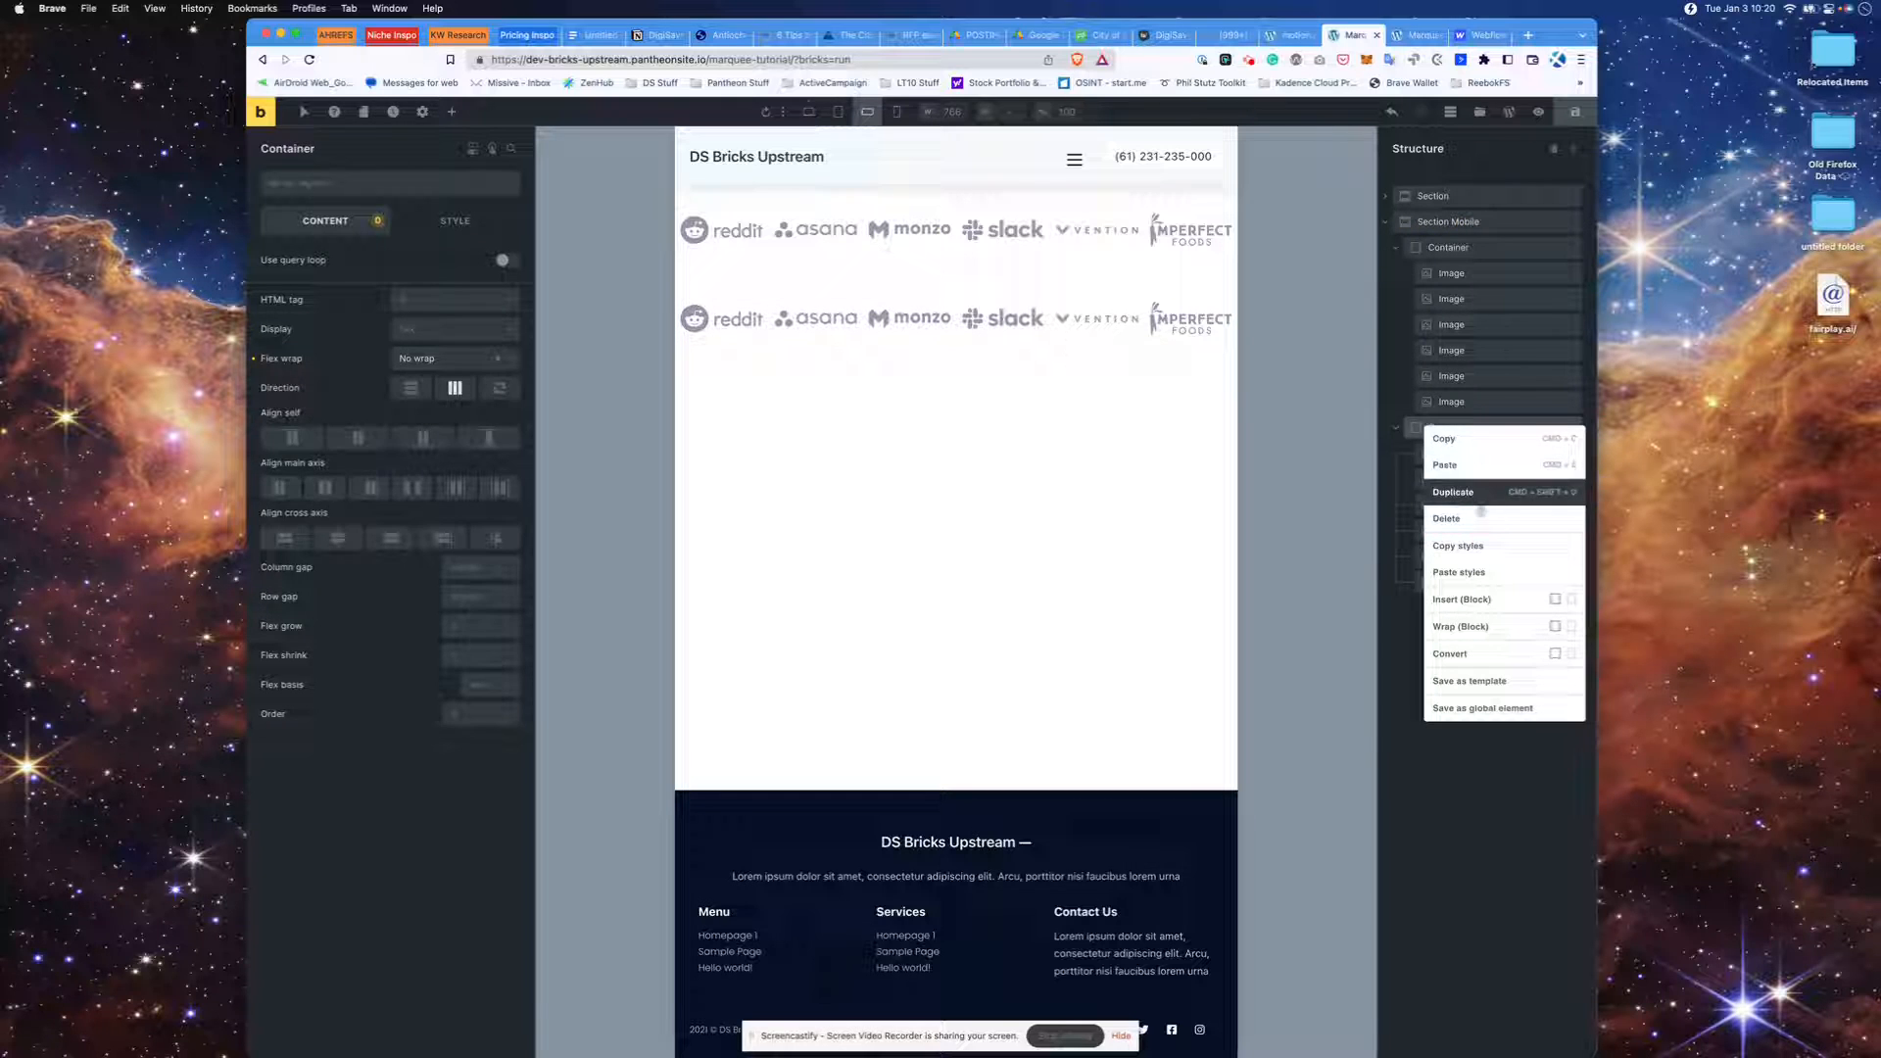
click(1484, 516)
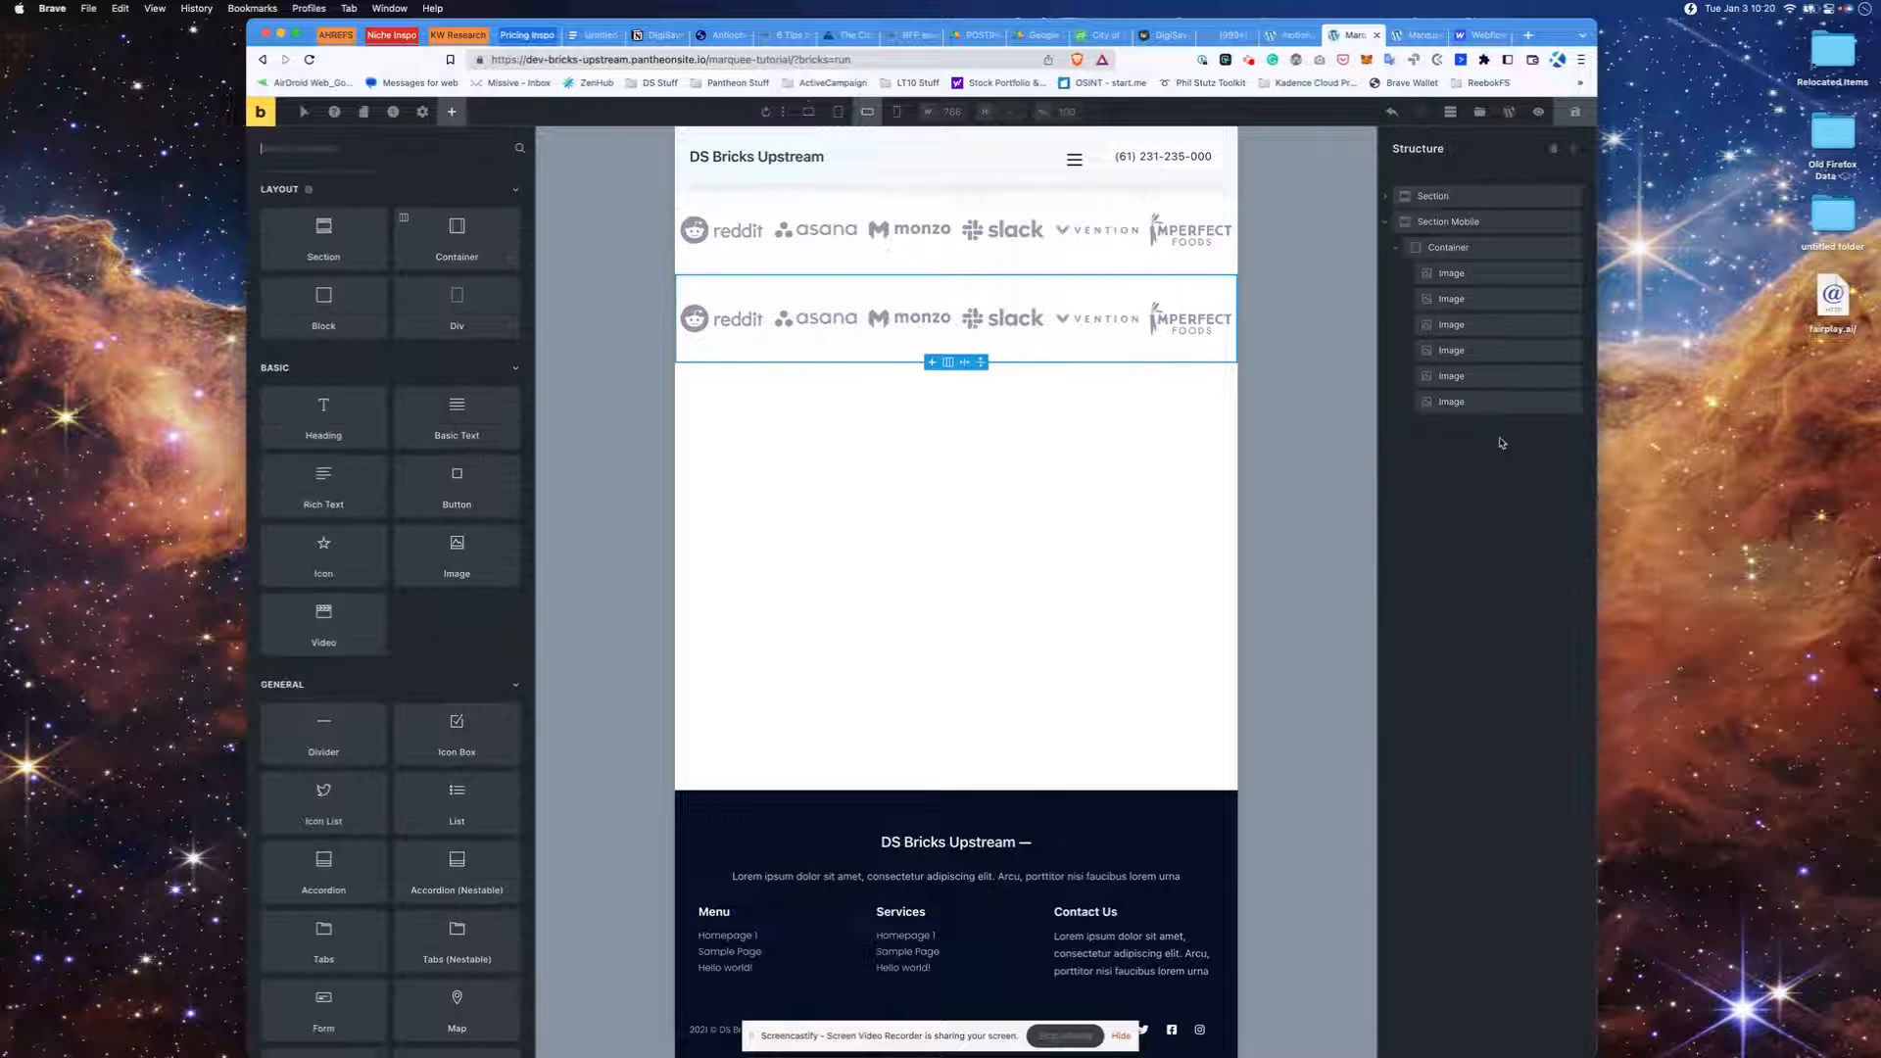
right_click(1452, 253)
click(1498, 684)
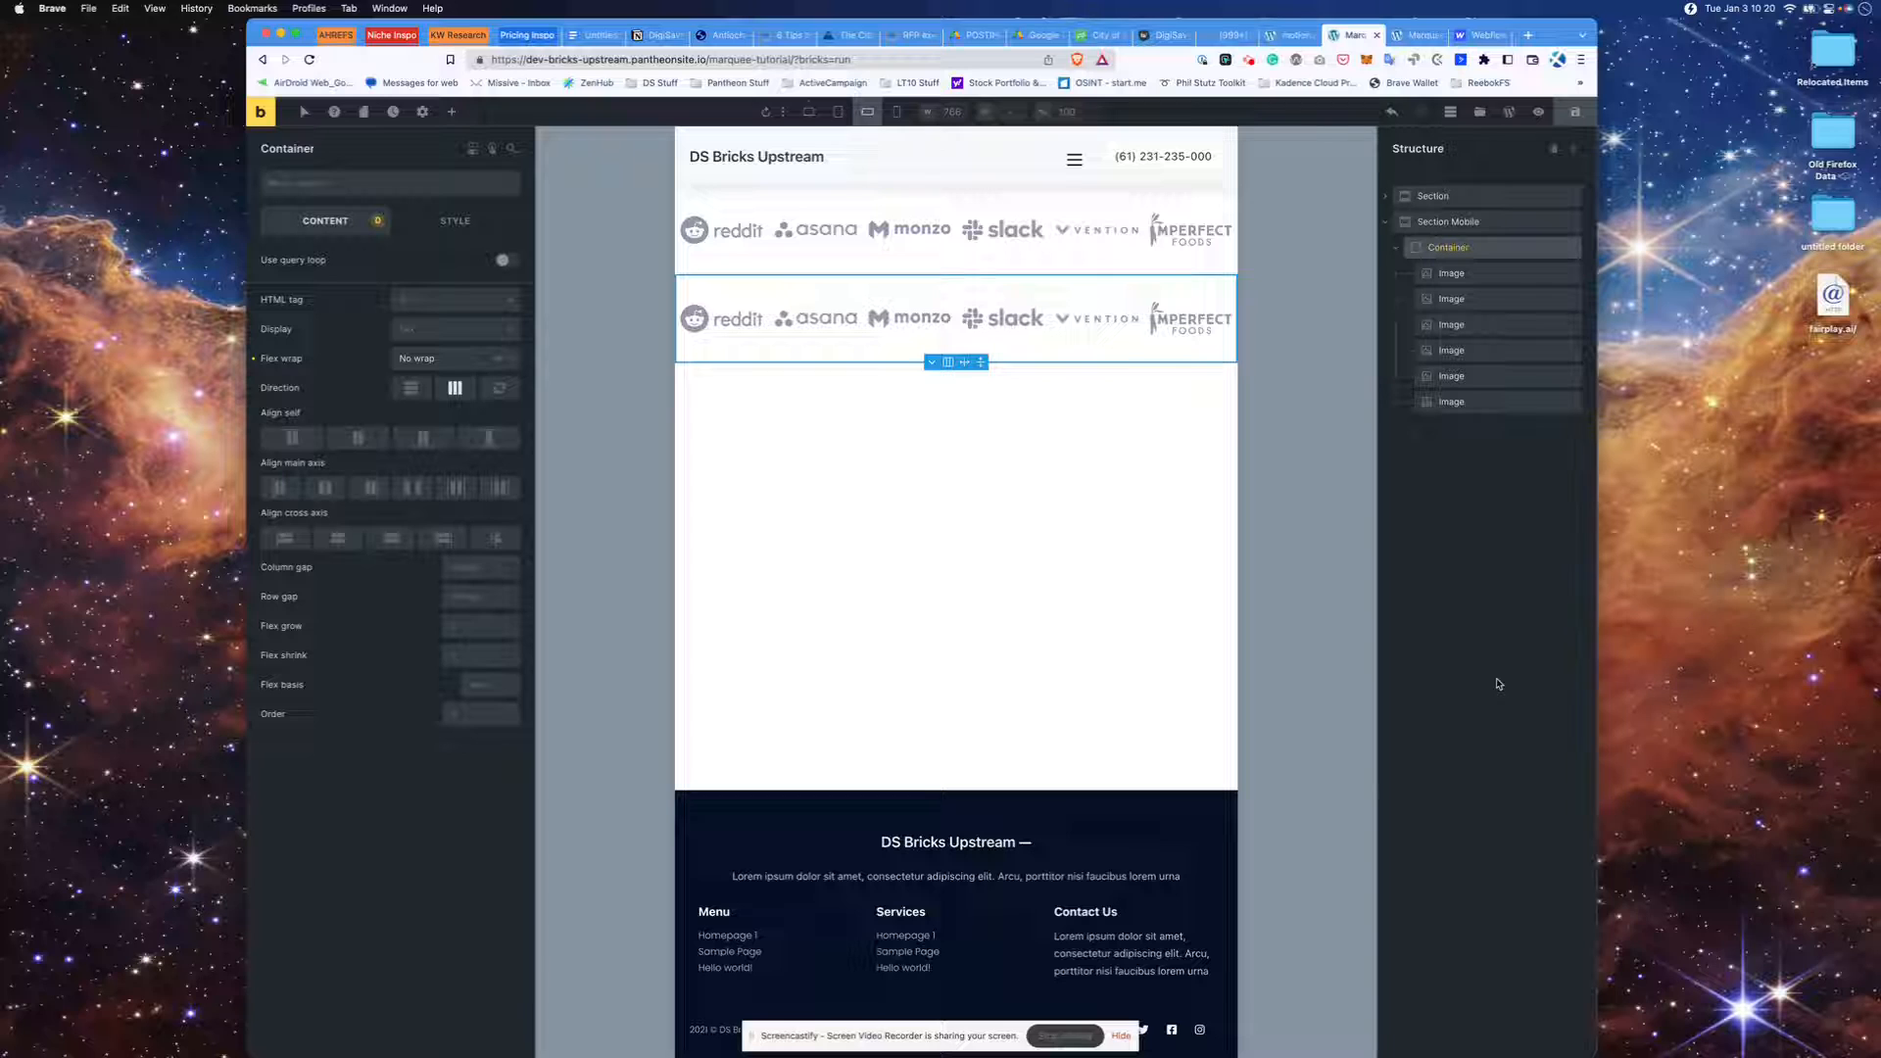
key(super+d)
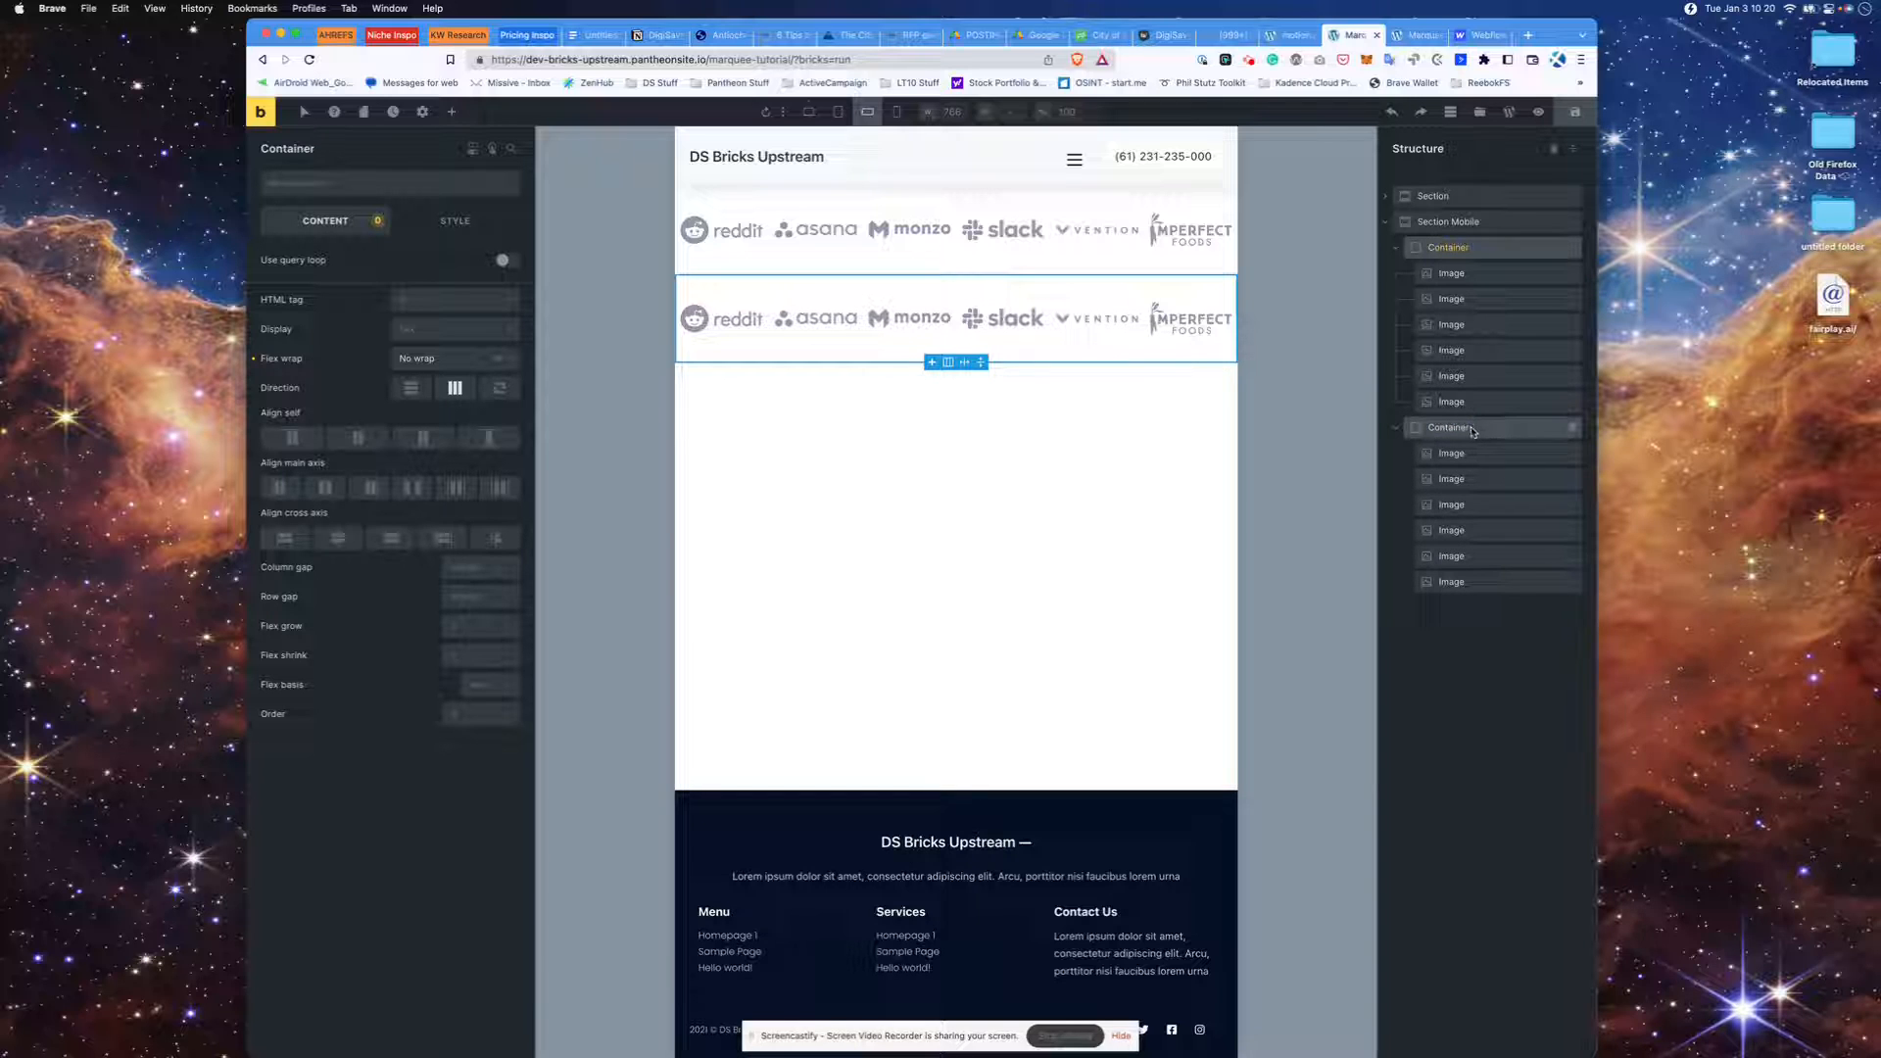
right_click(1472, 432)
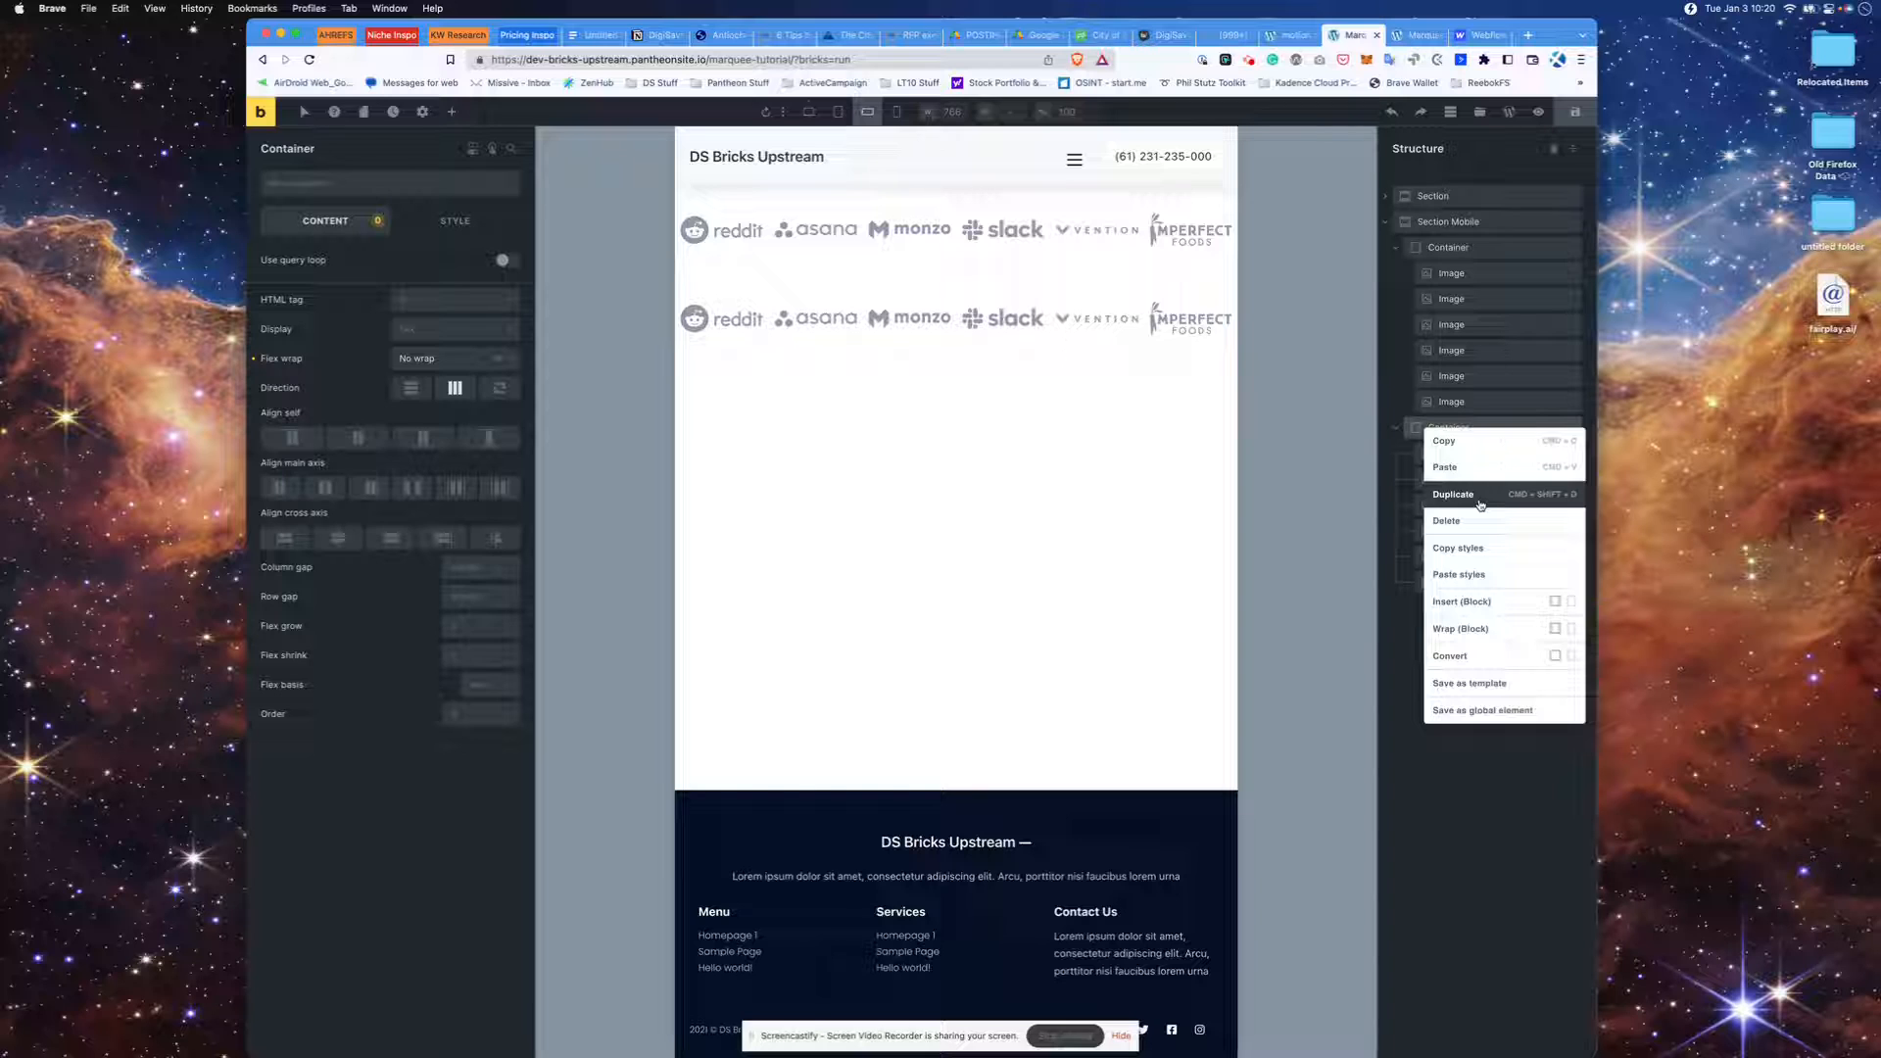
click(1480, 301)
- Set the width of the reddit logo, the first image in Section Mobile's first container, to 33% at mobile landscape
click(1466, 251)
click(1455, 274)
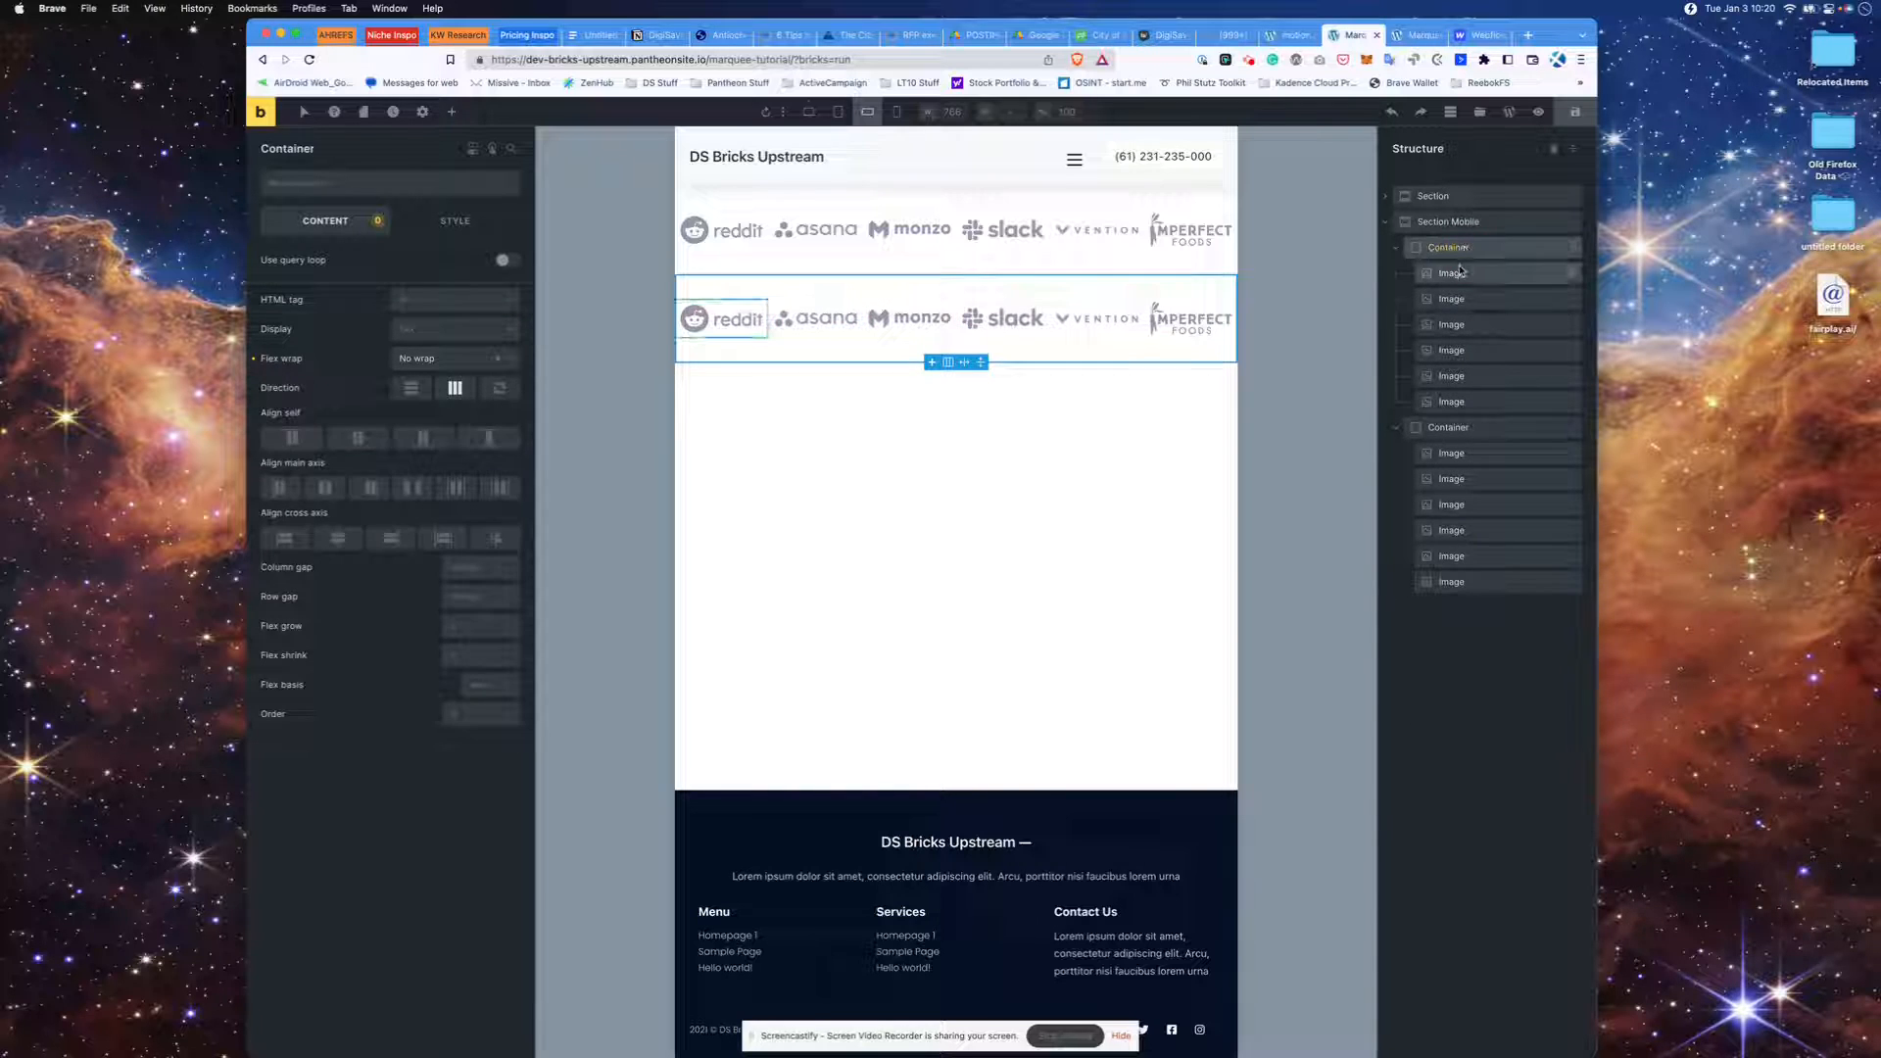
click(464, 228)
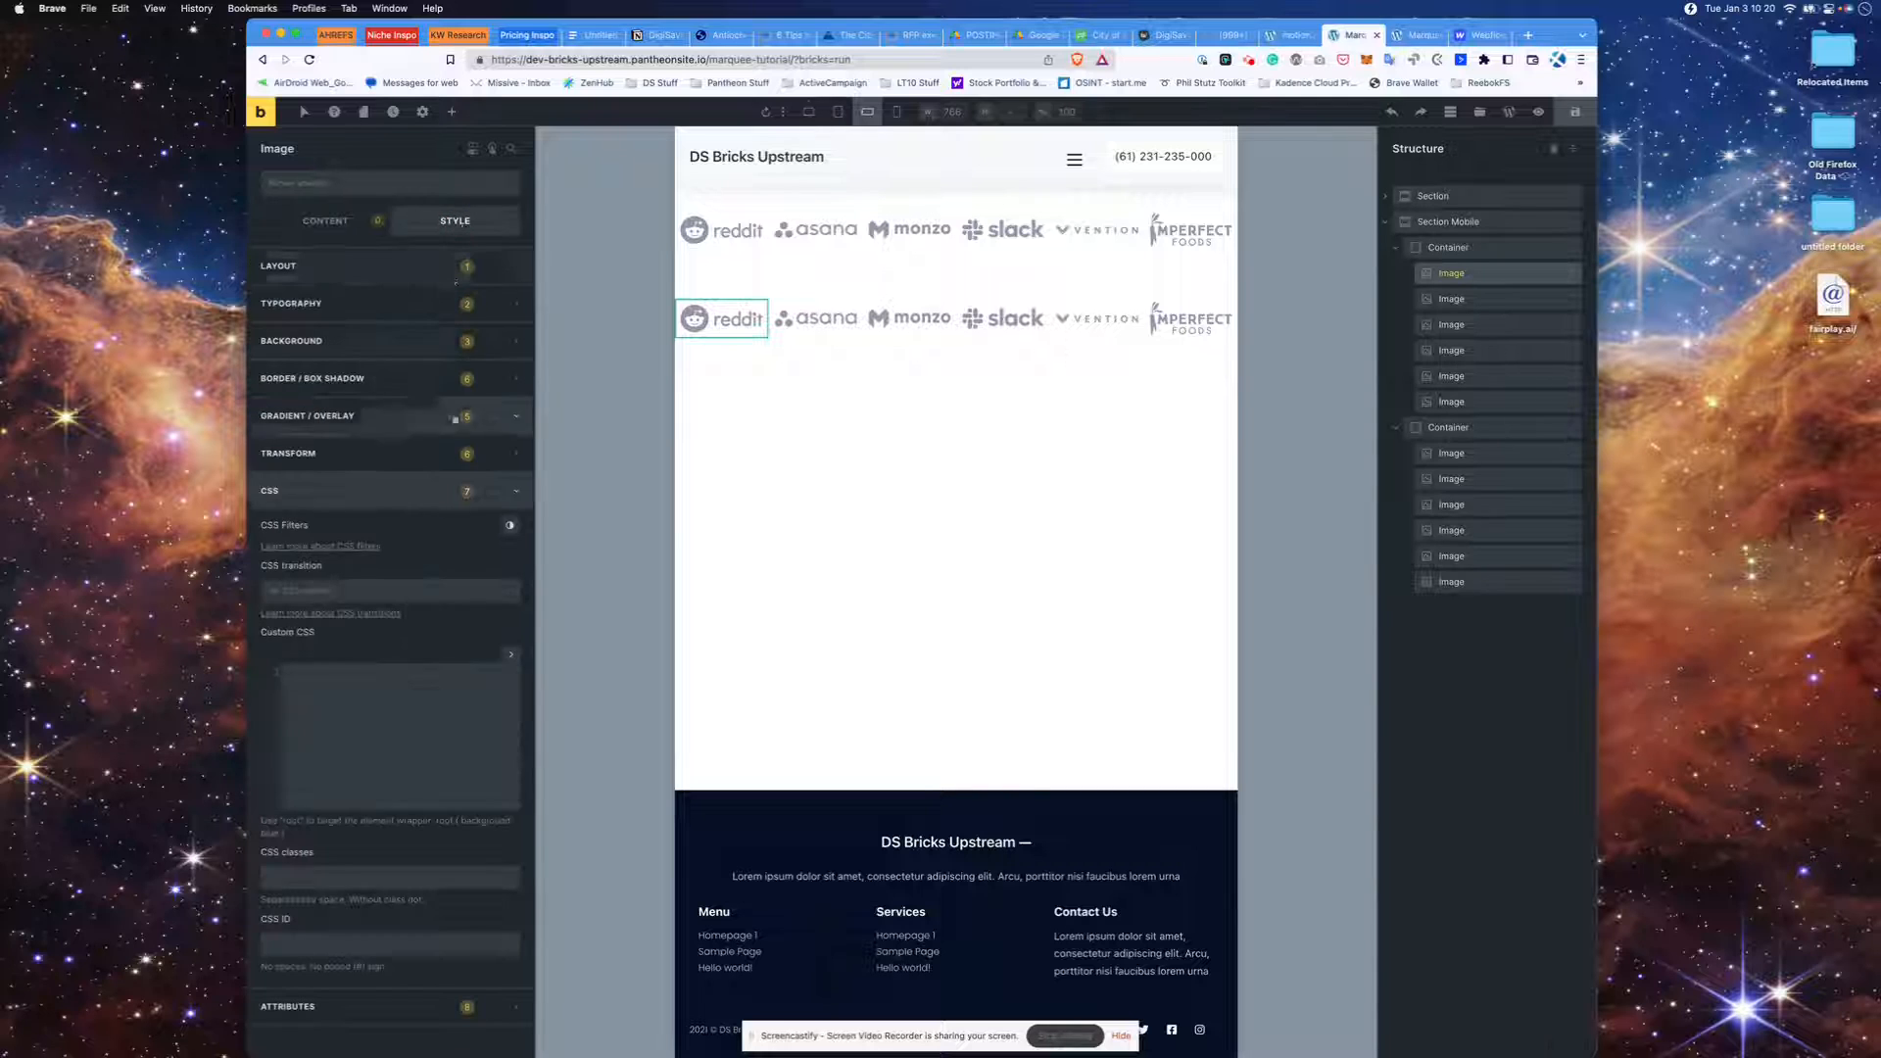
click(402, 272)
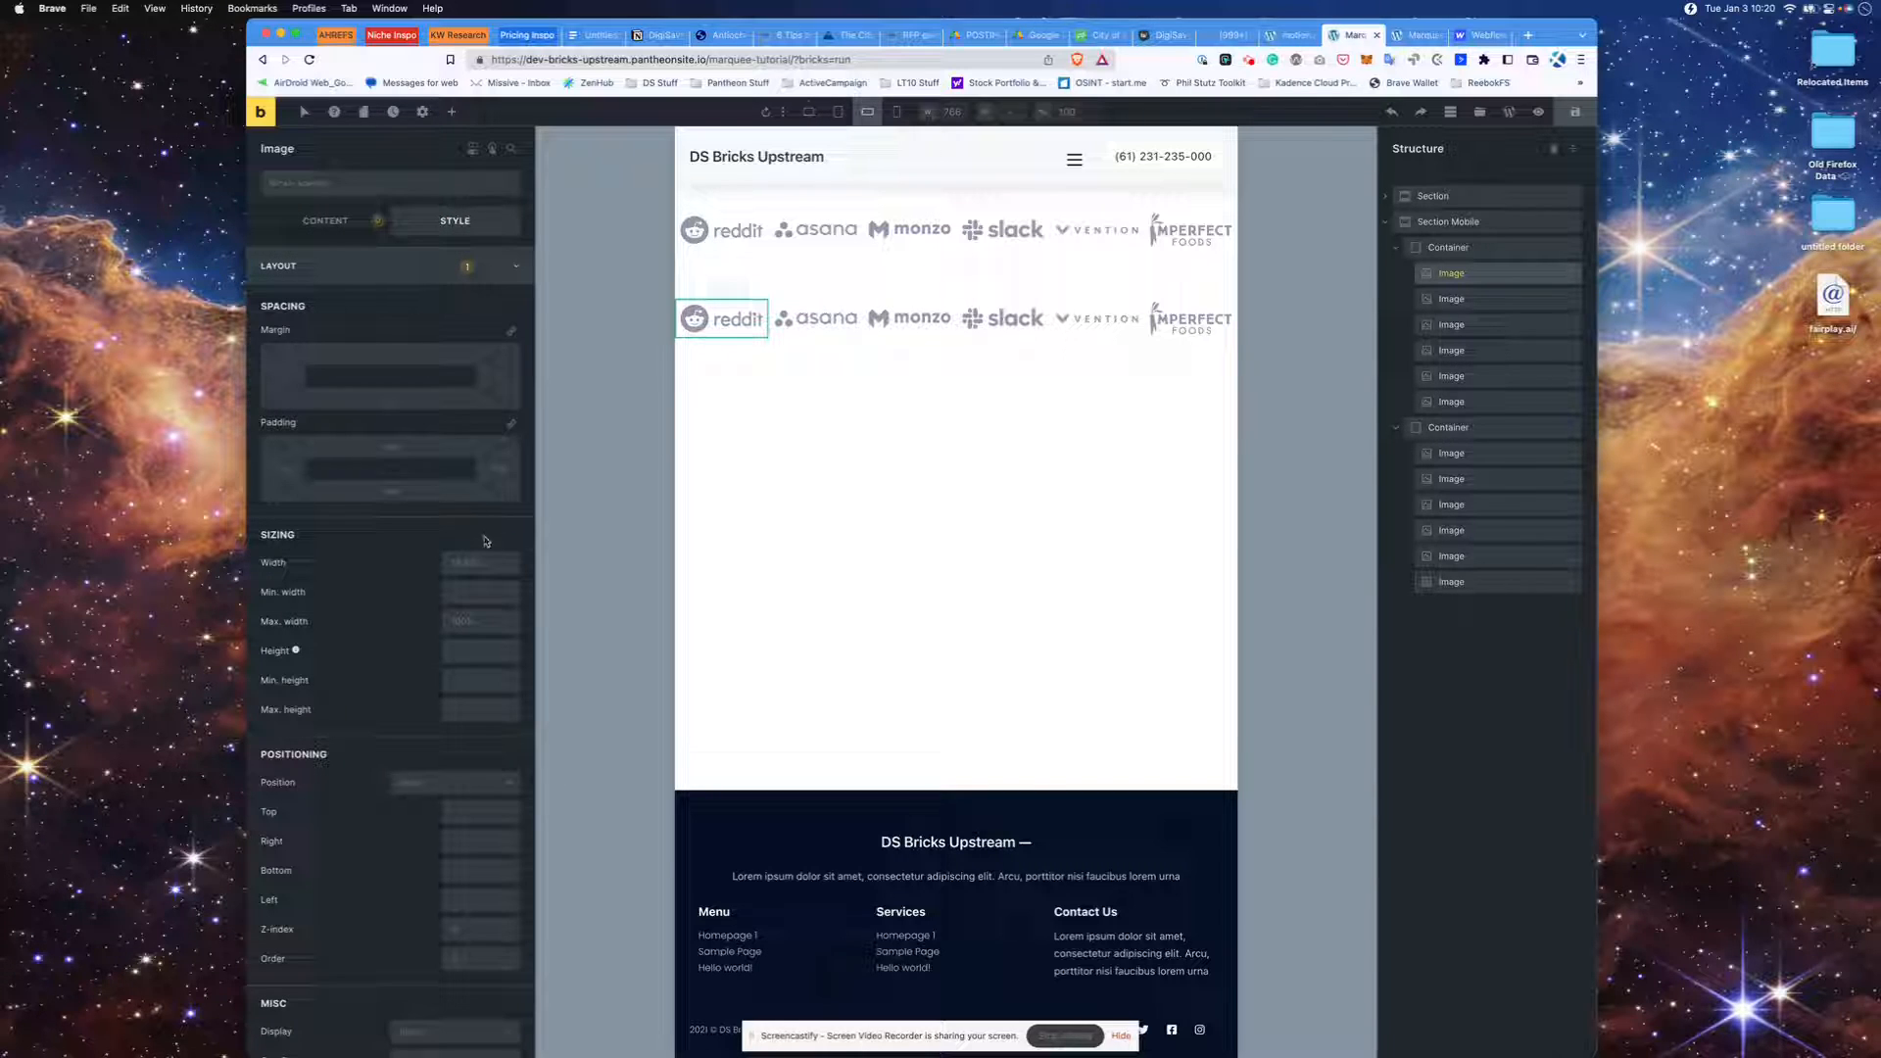
click(485, 564)
text(25%)
key(super+a)
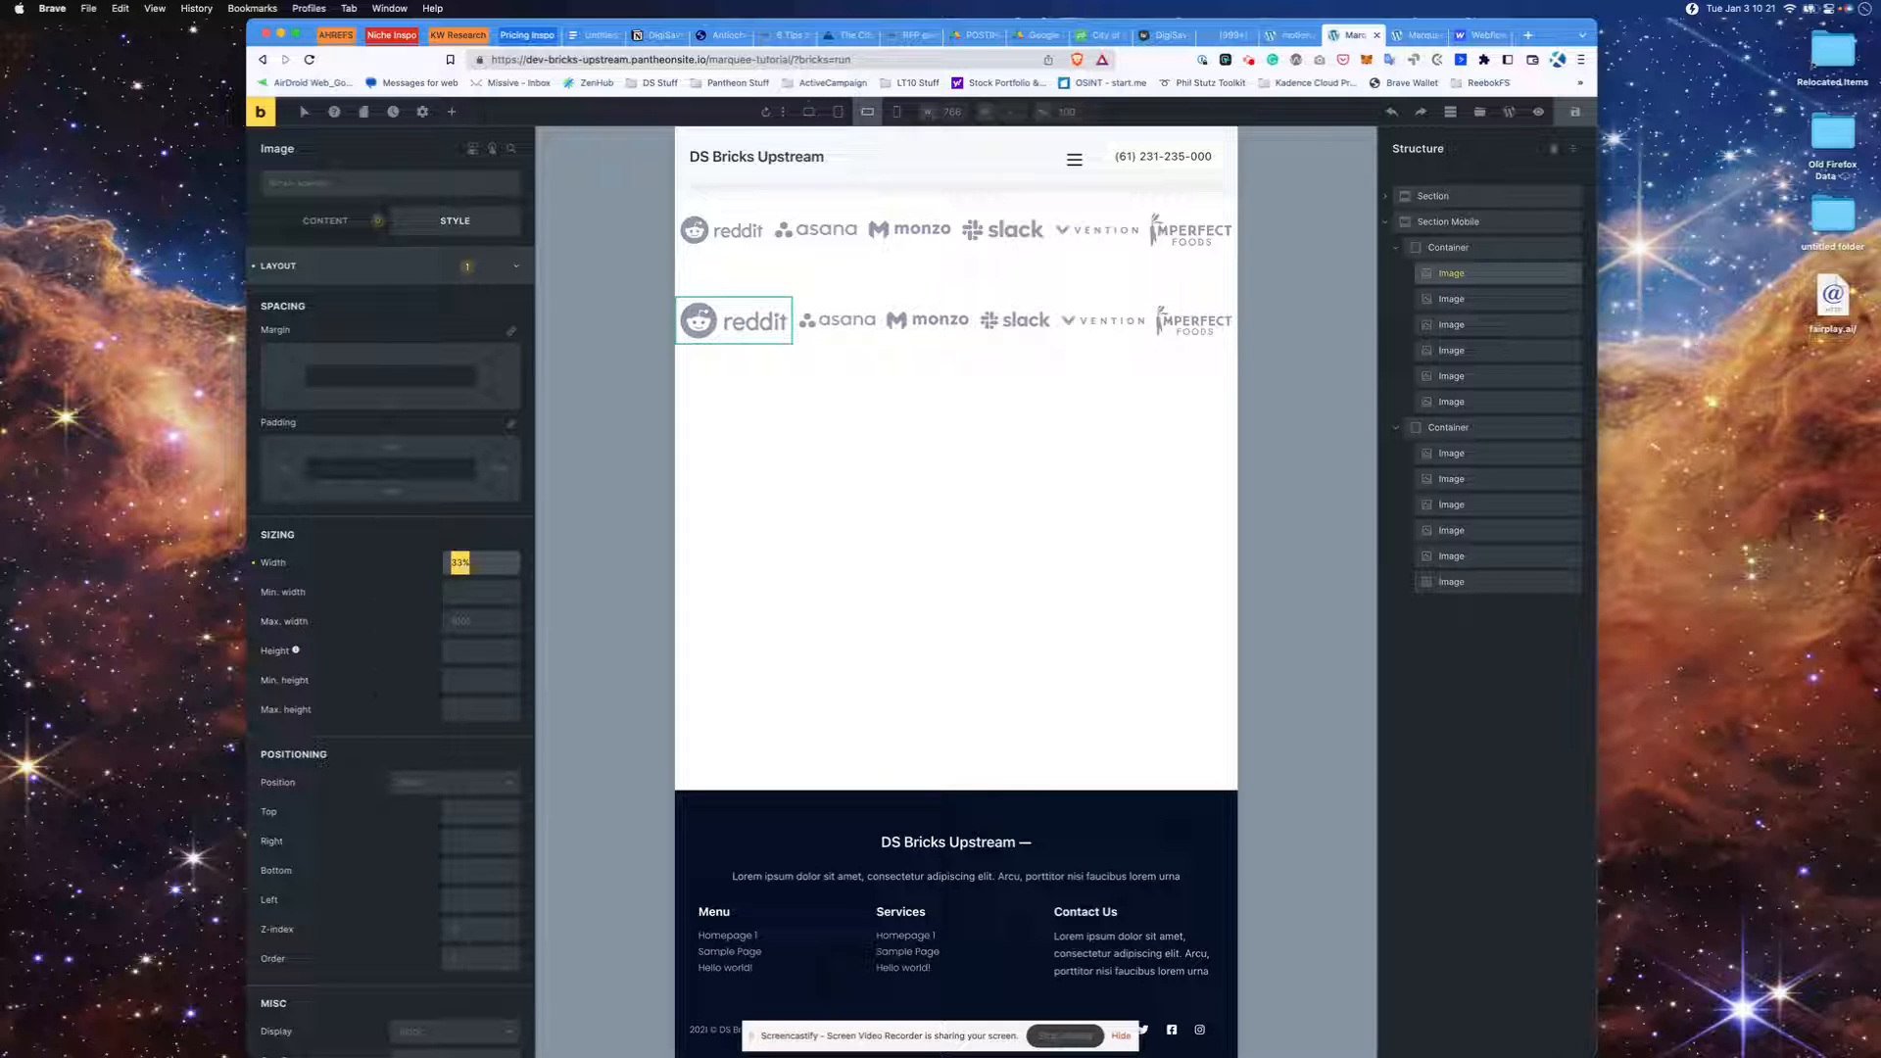
- Set the width of the remaining five logos (asana, monzo, slack, Vention, Imperfect Foods) in Section Mobile's first container to 33%
click(1448, 300)
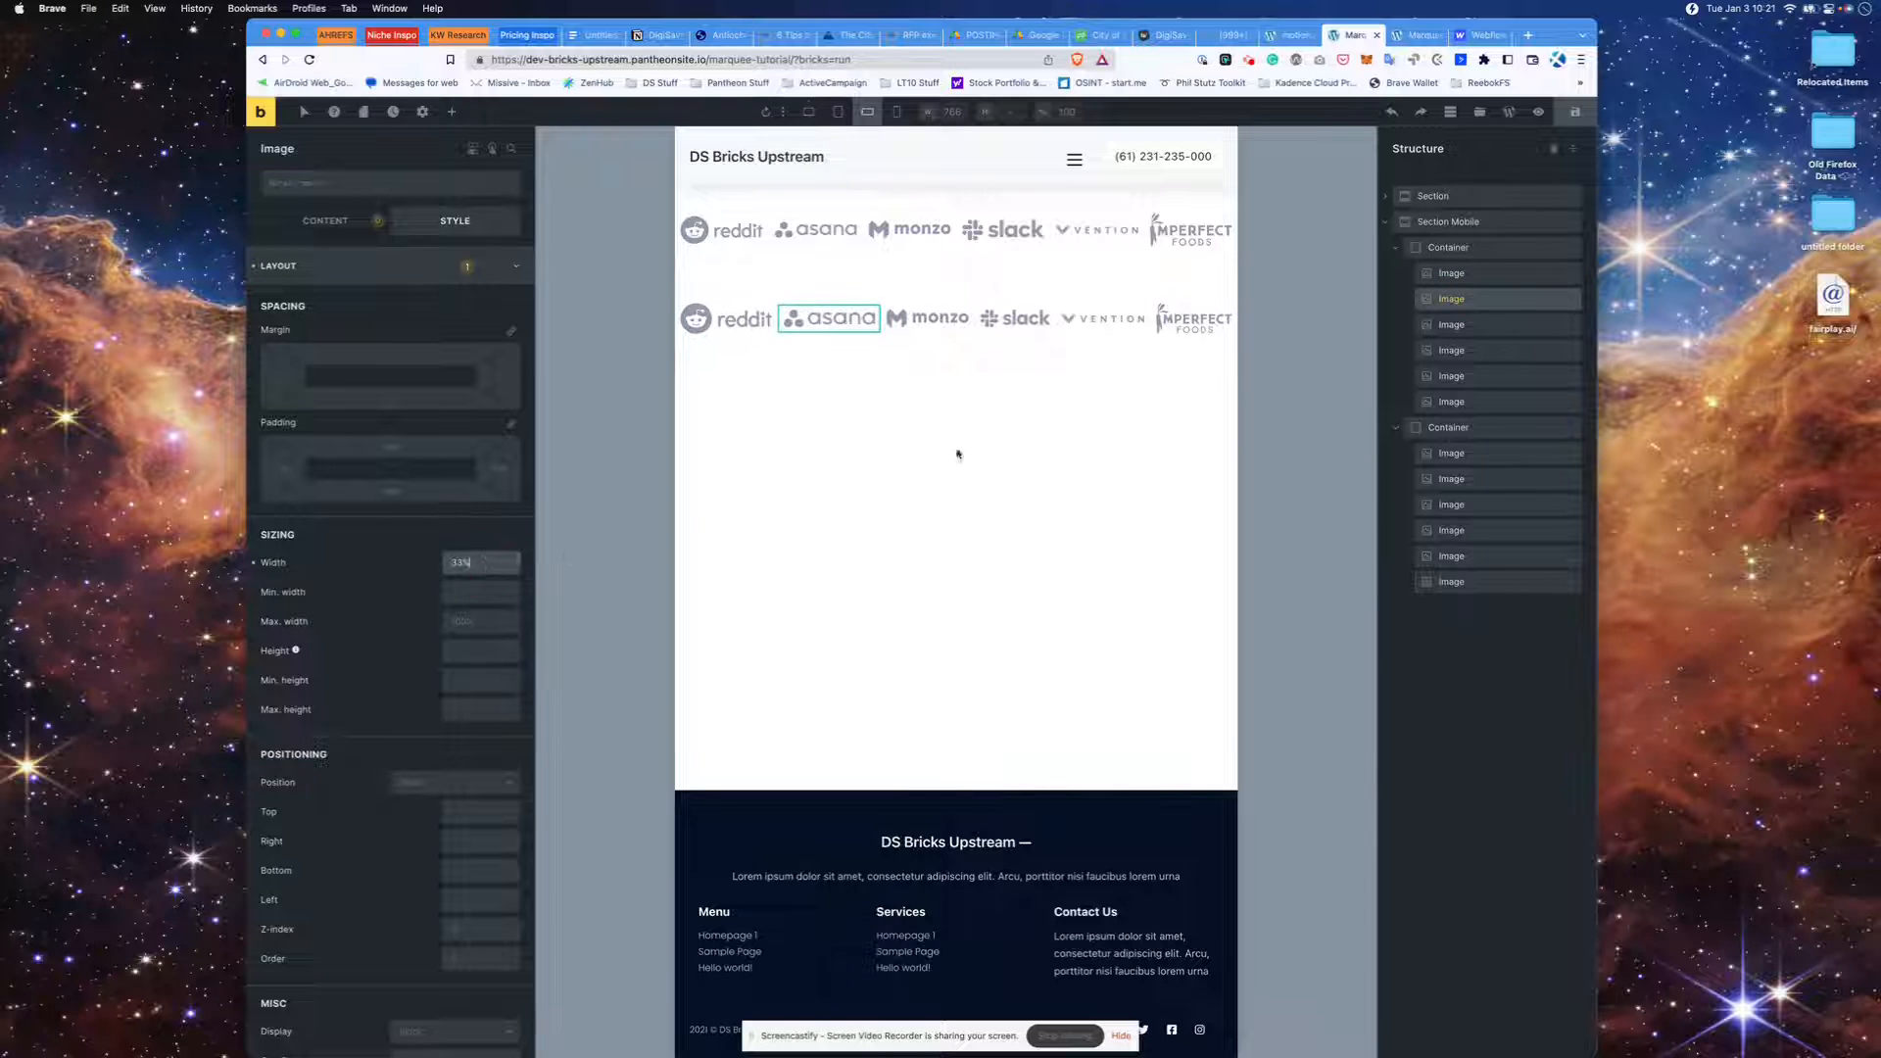
click(1475, 325)
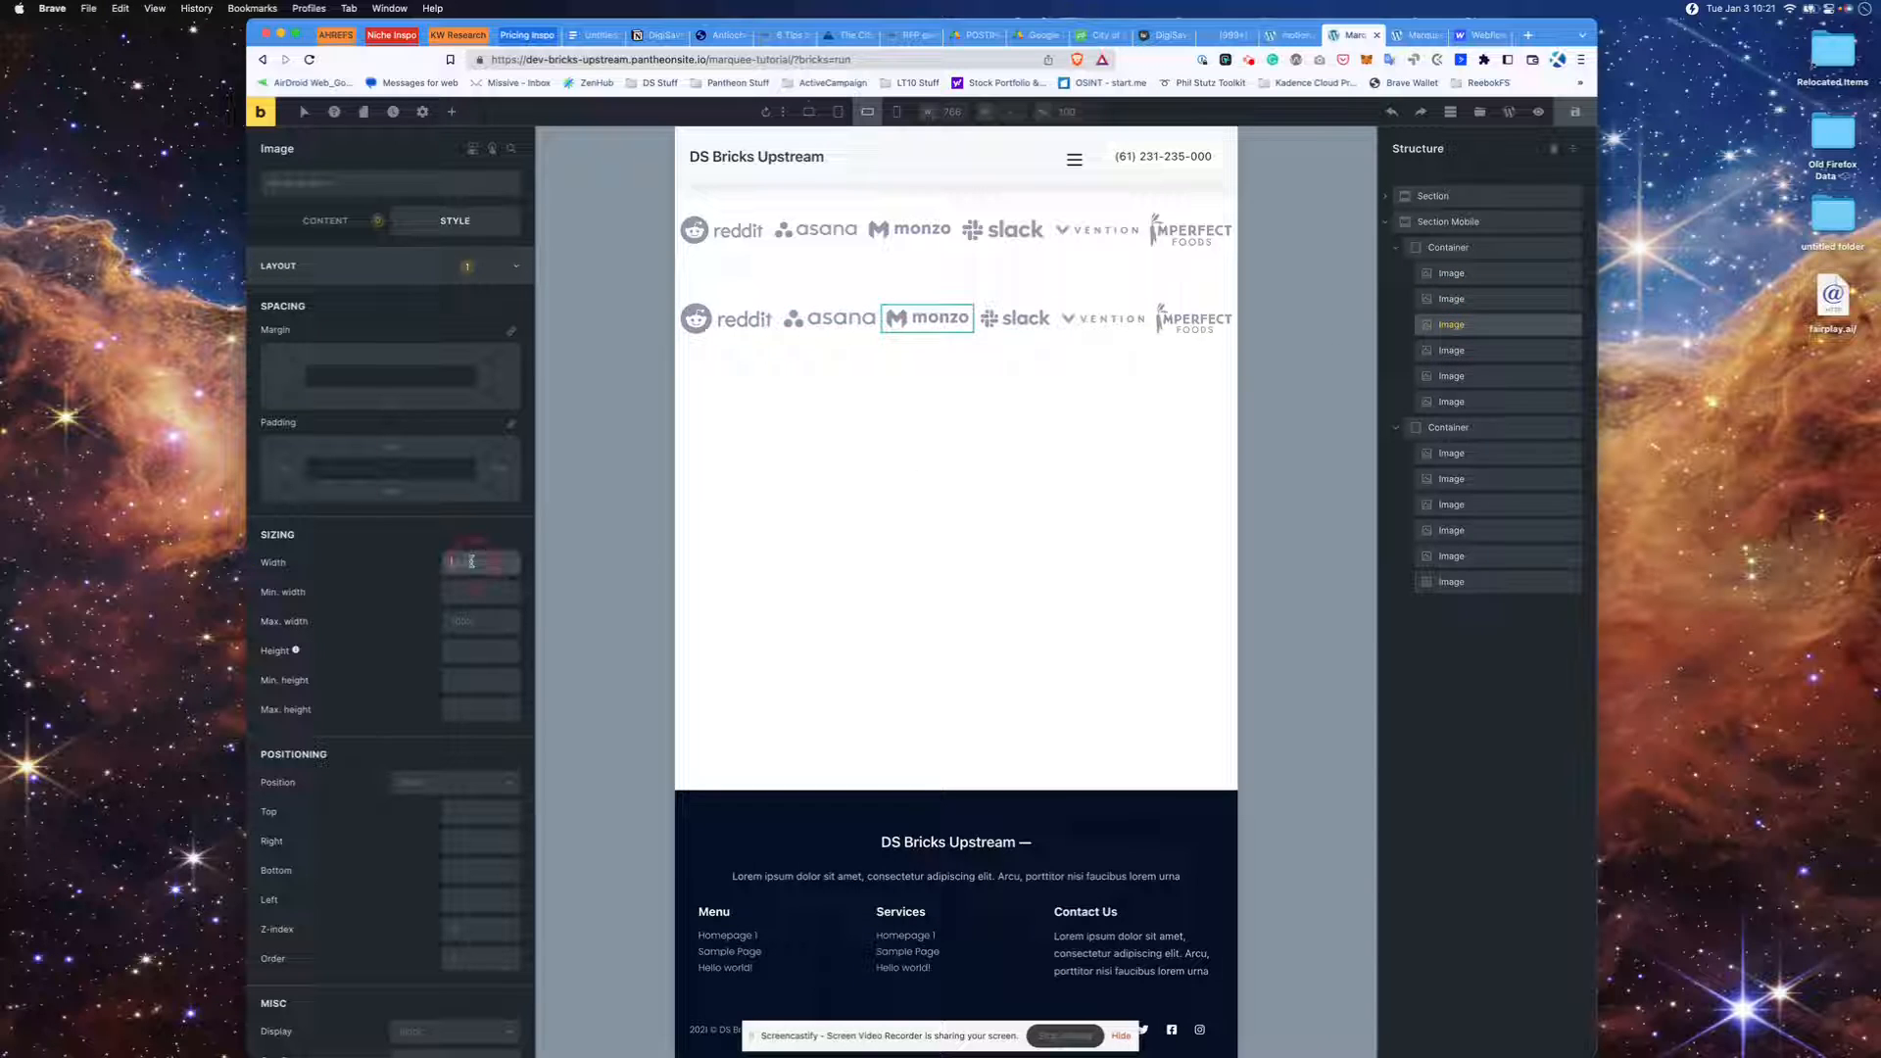
click(1456, 351)
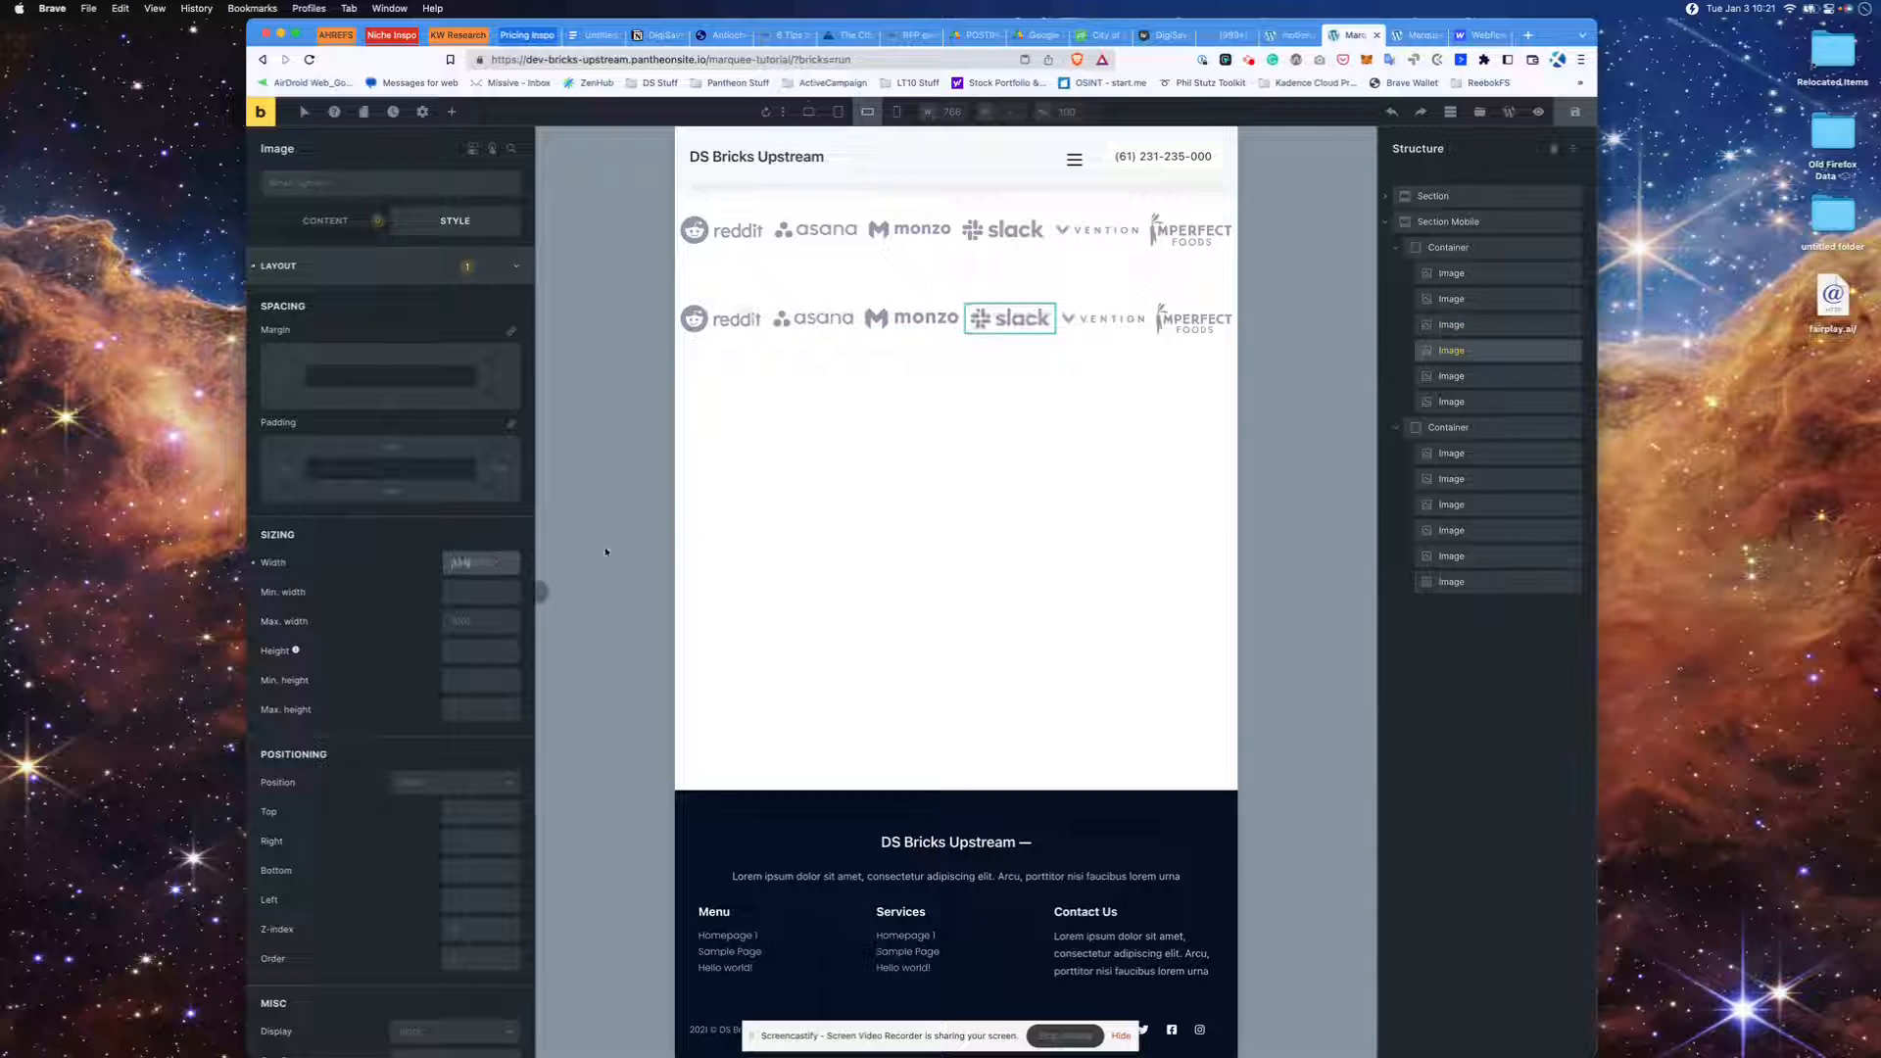
click(1479, 377)
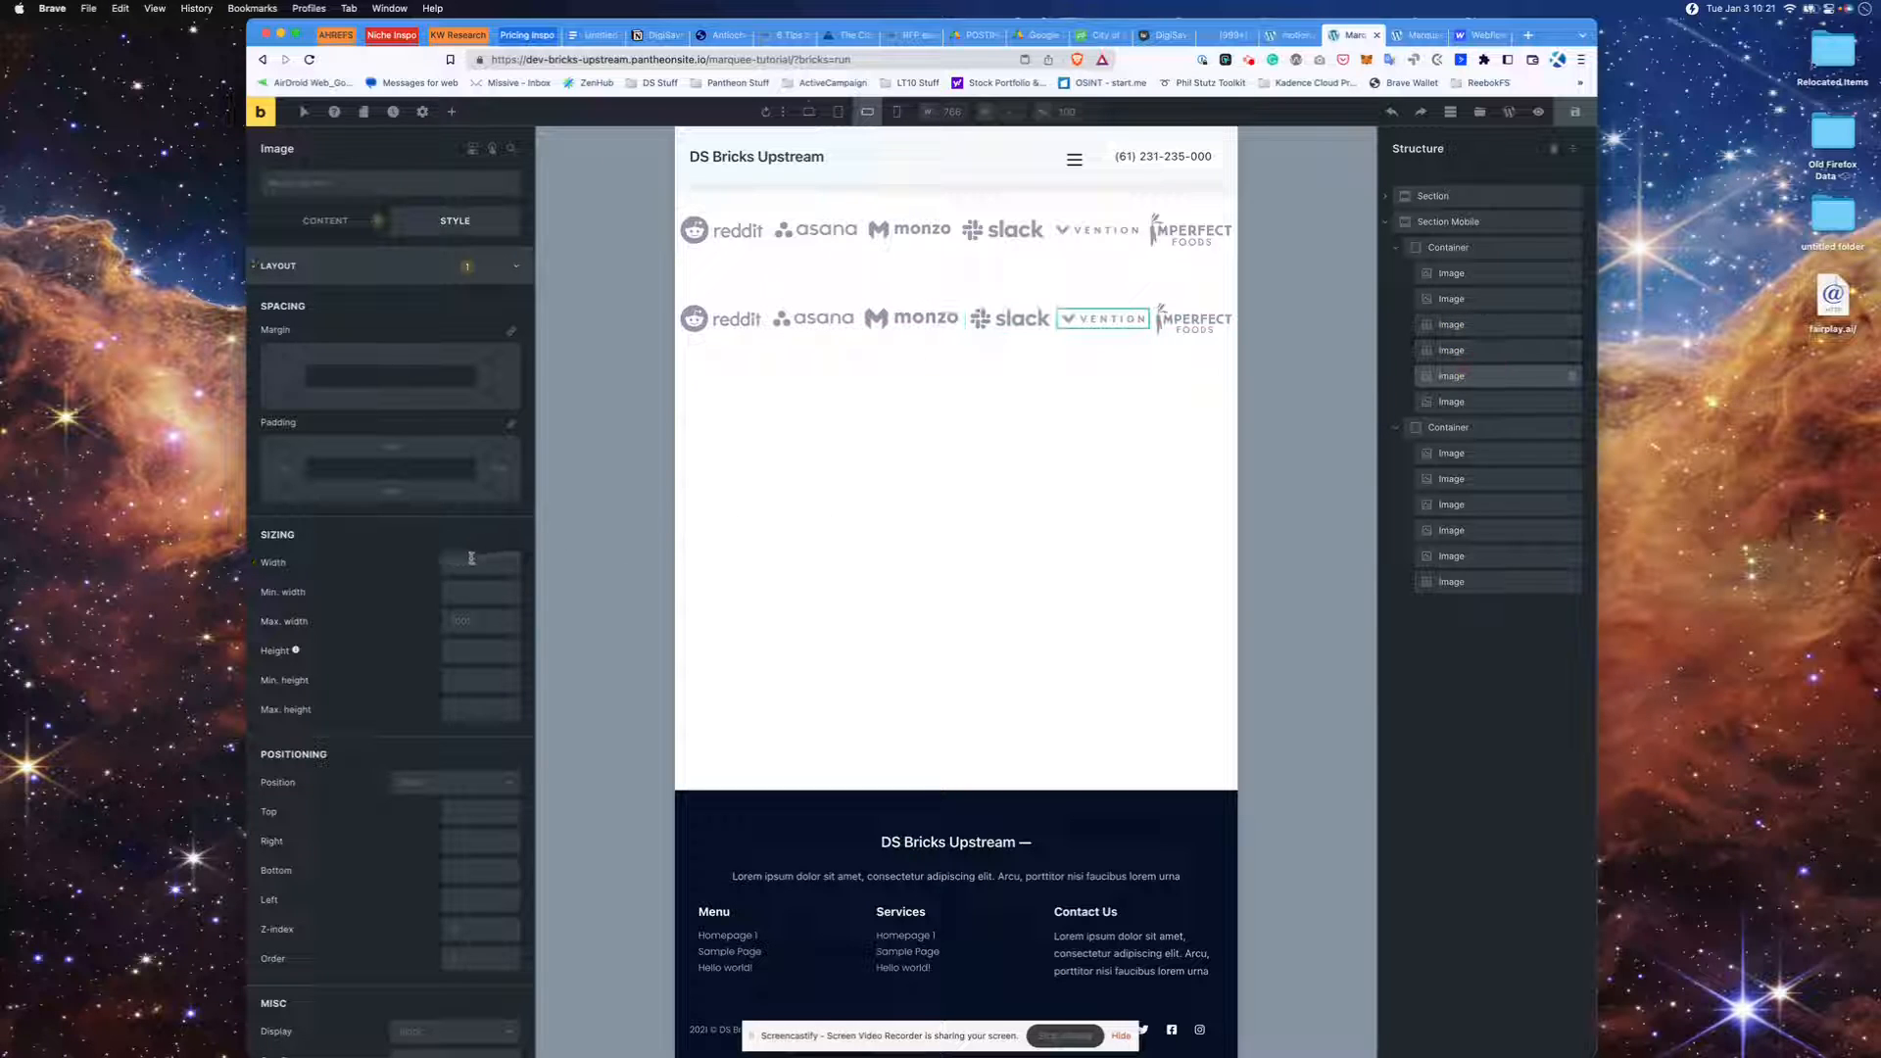
click(472, 558)
text(33%)
click(1469, 402)
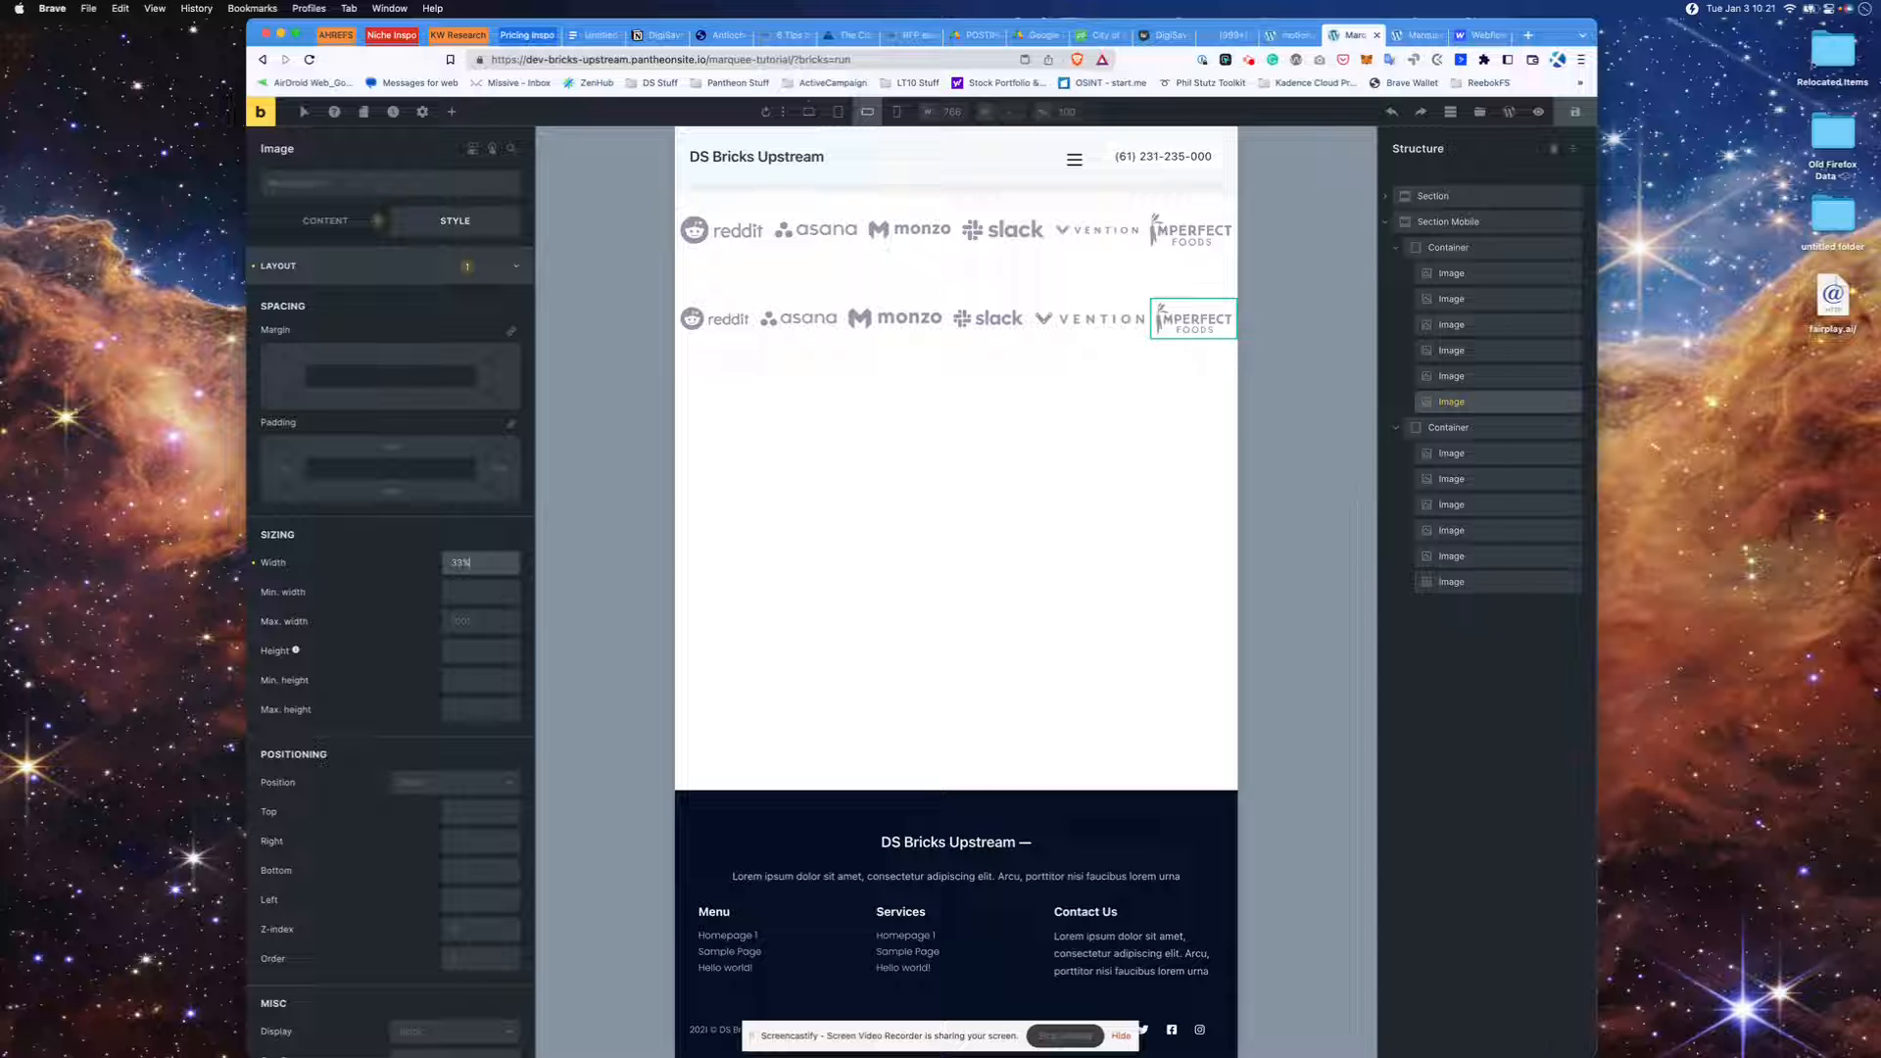
- Delete all six images from Section Mobile's second container, keeping the empty container
right_click(1470, 431)
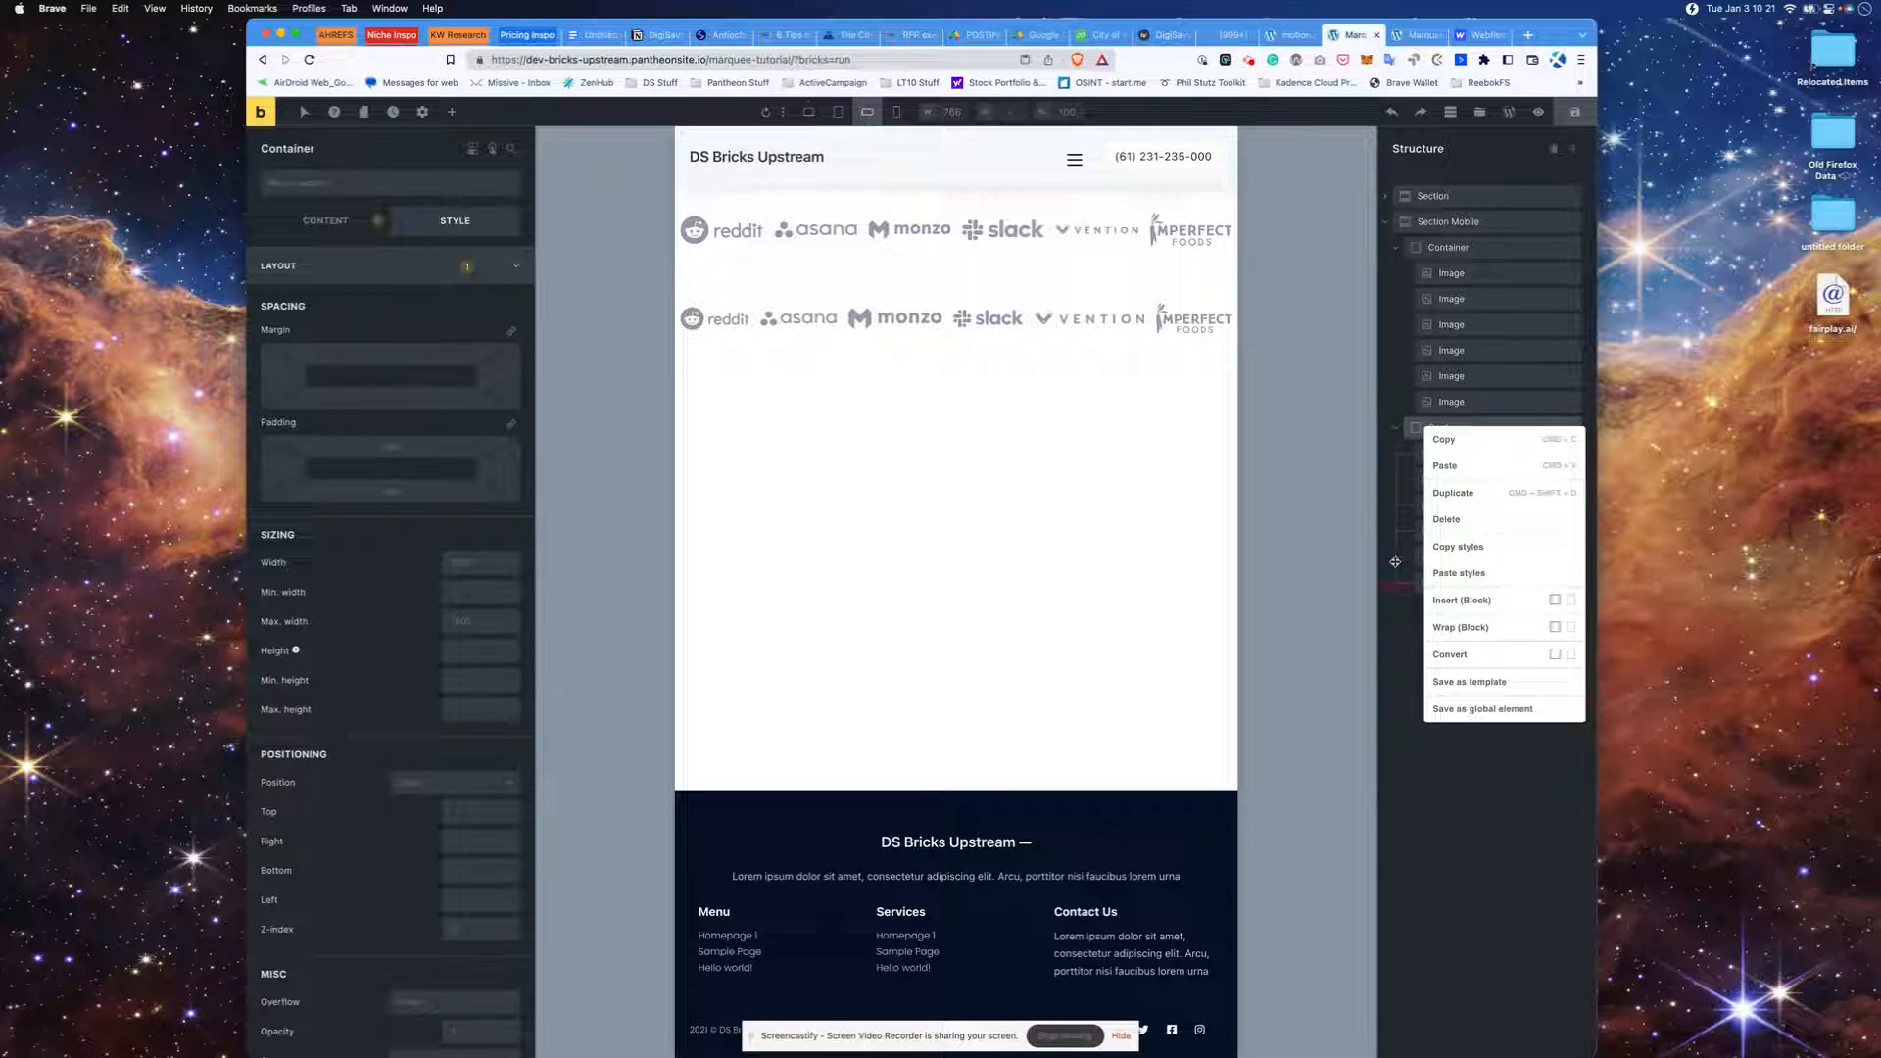
click(1454, 440)
right_click(1479, 455)
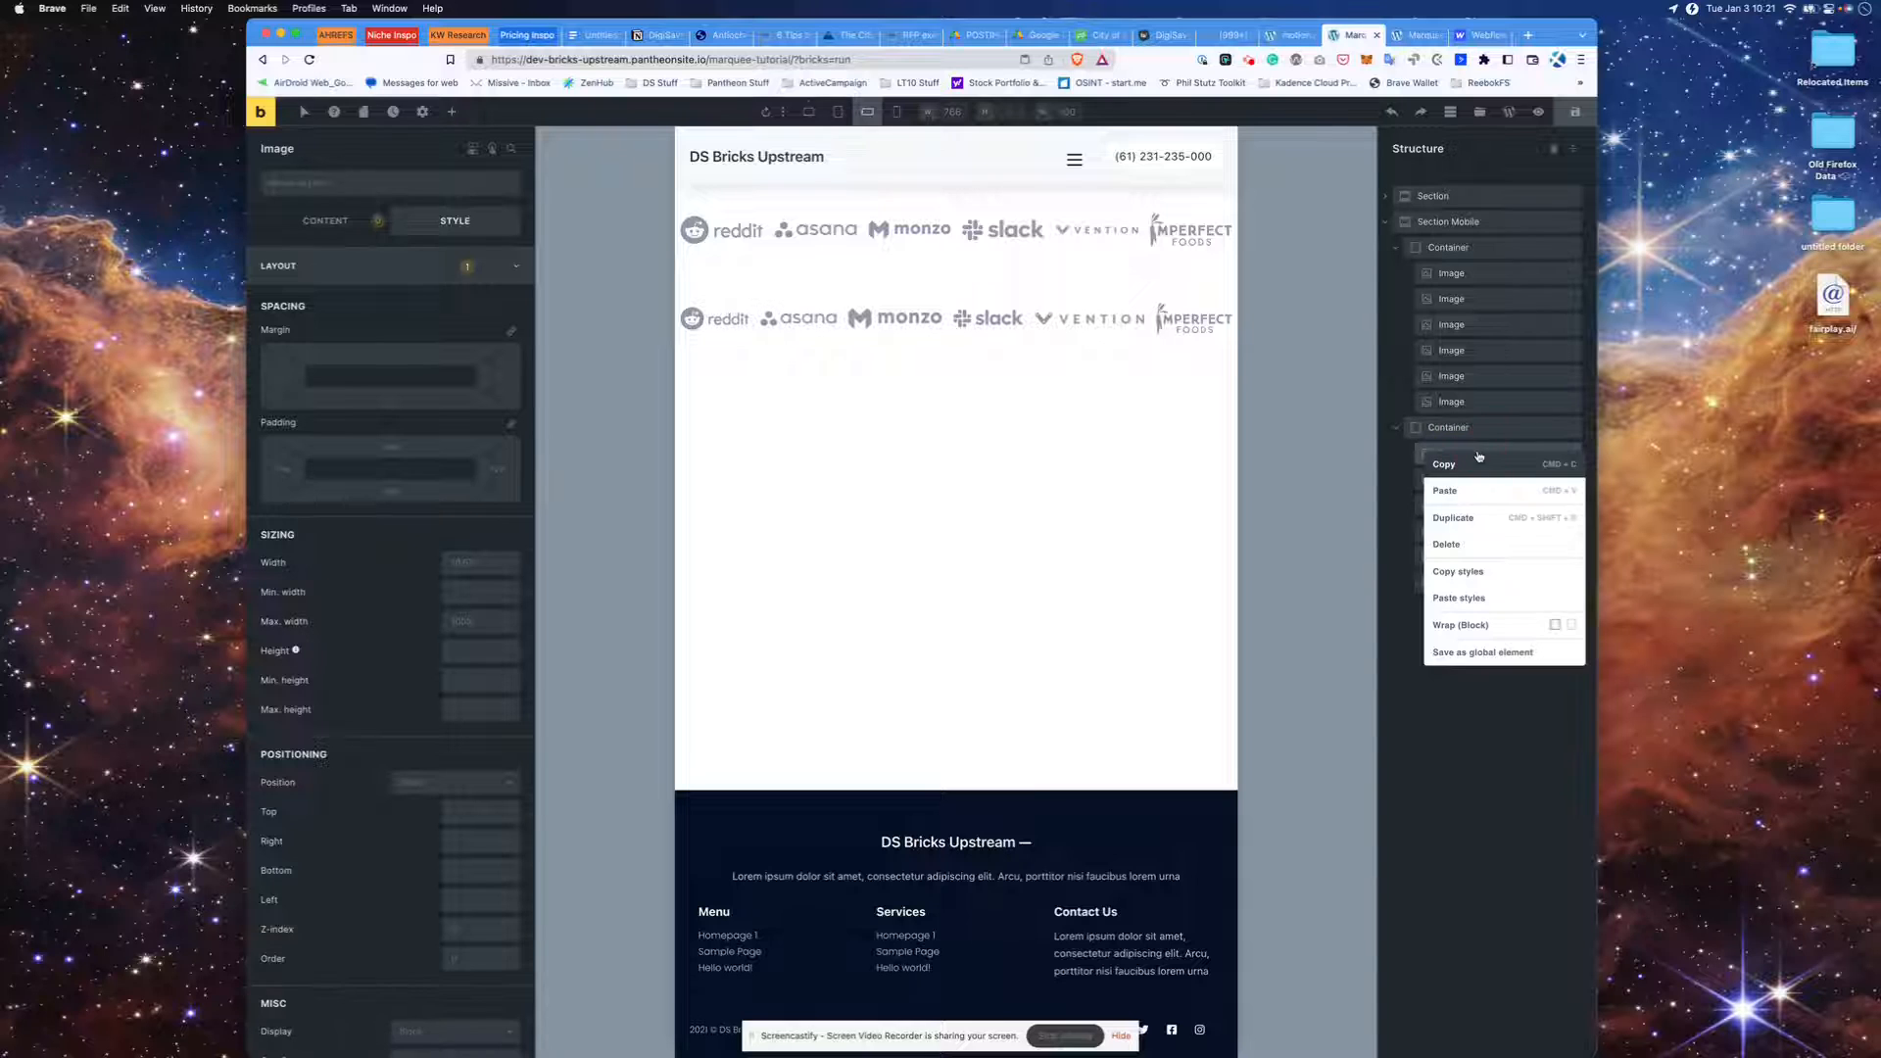
click(1481, 537)
right_click(1481, 451)
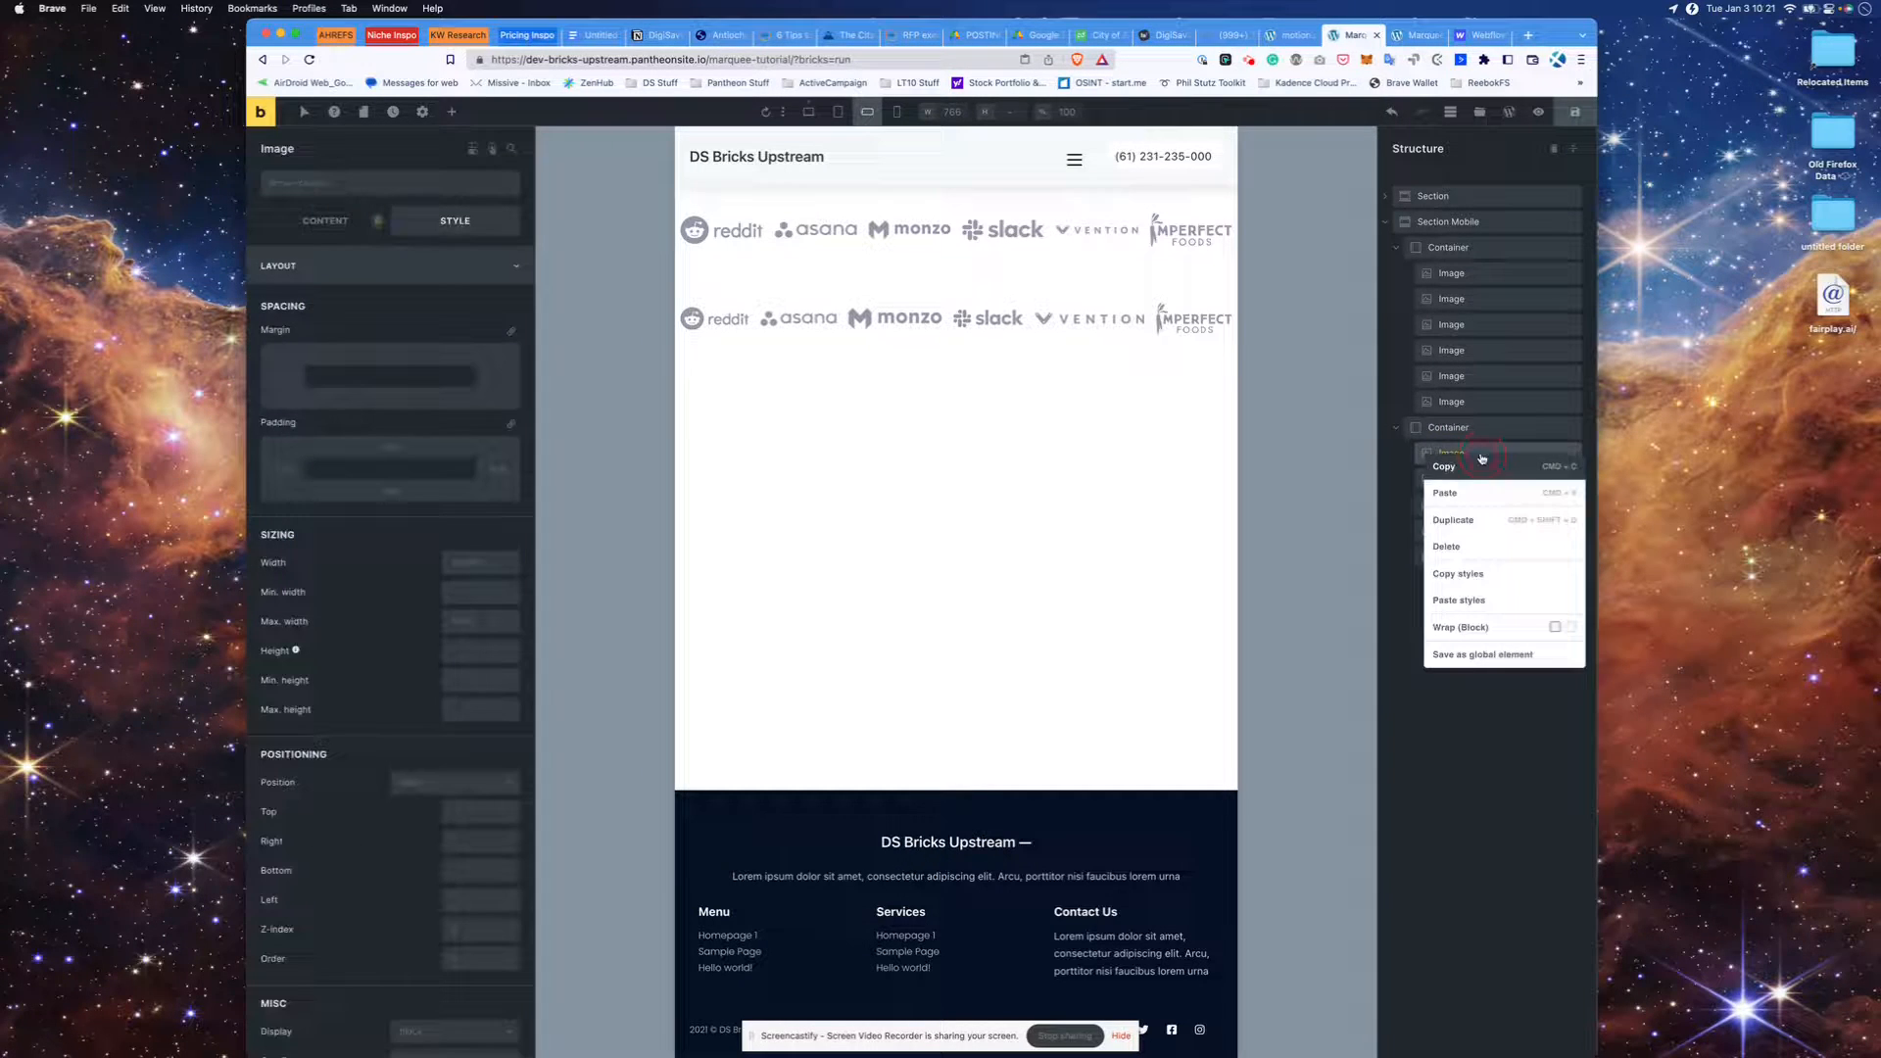
click(1479, 543)
right_click(1479, 453)
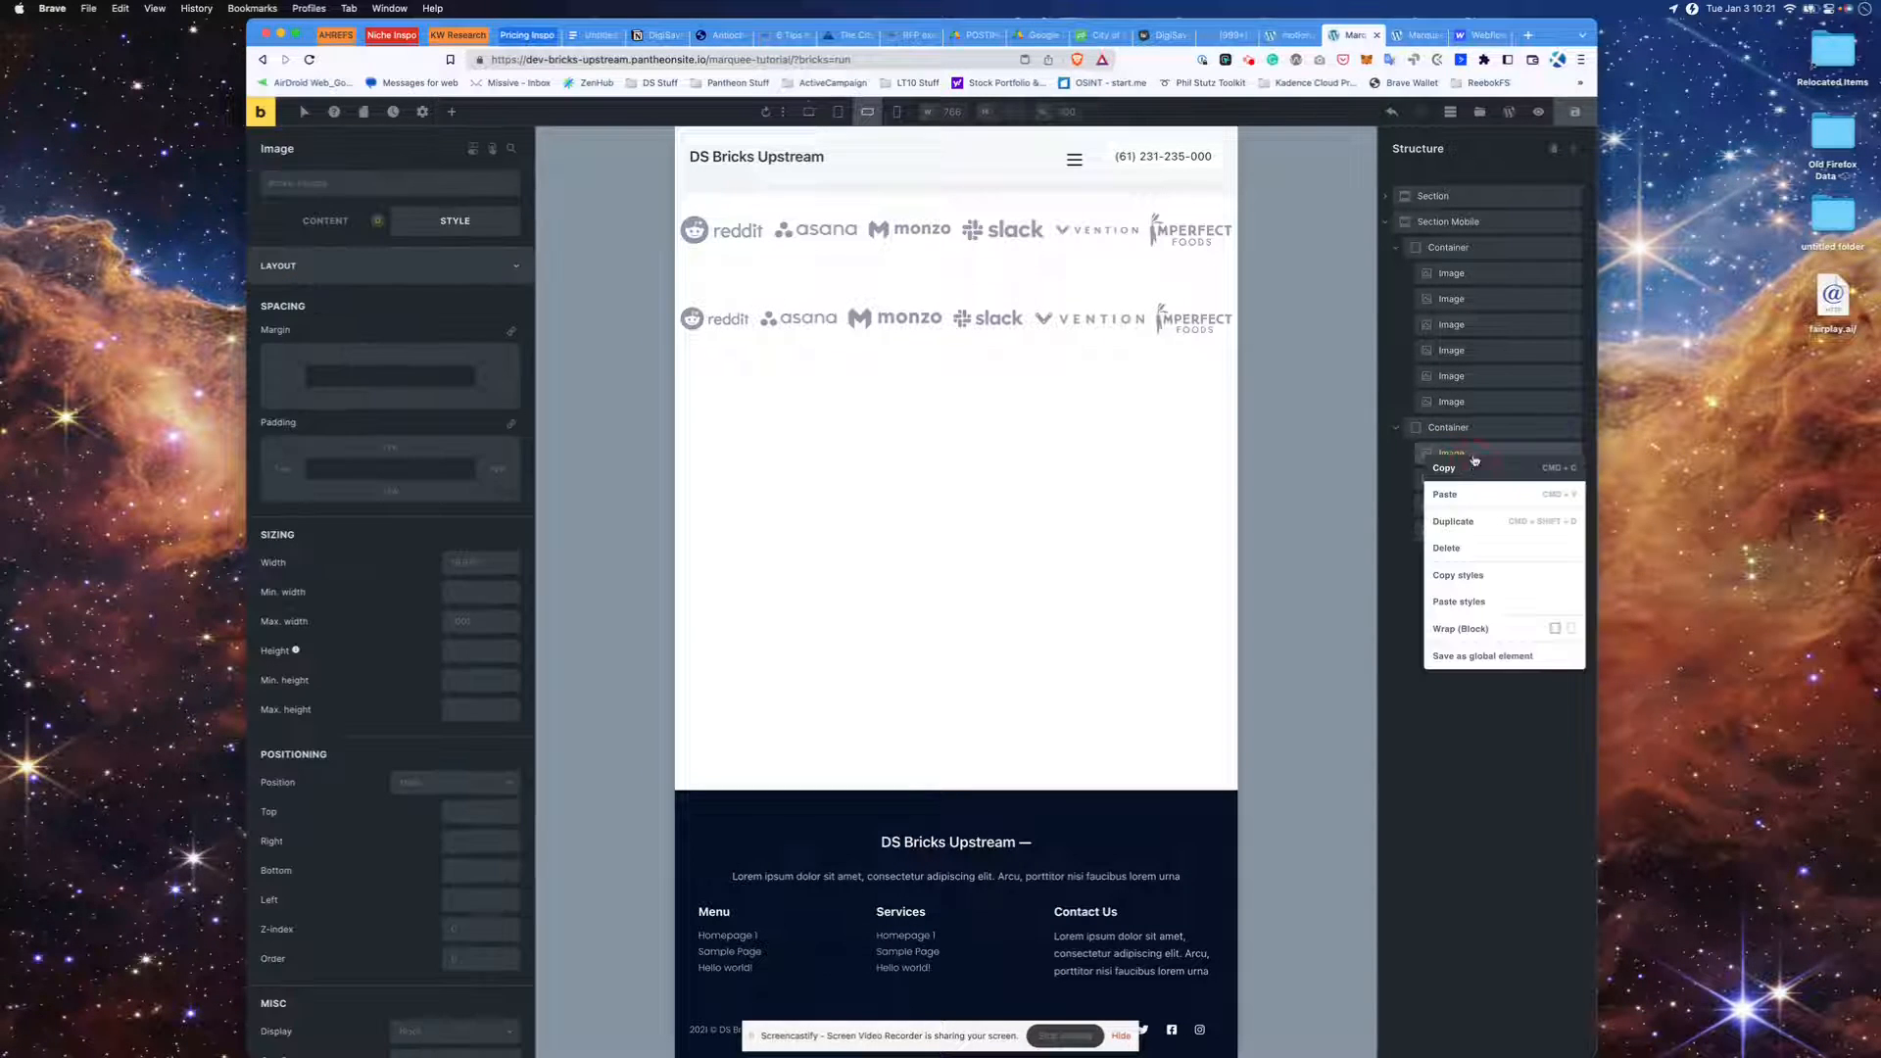
click(1479, 544)
right_click(1469, 453)
click(1488, 538)
right_click(1475, 453)
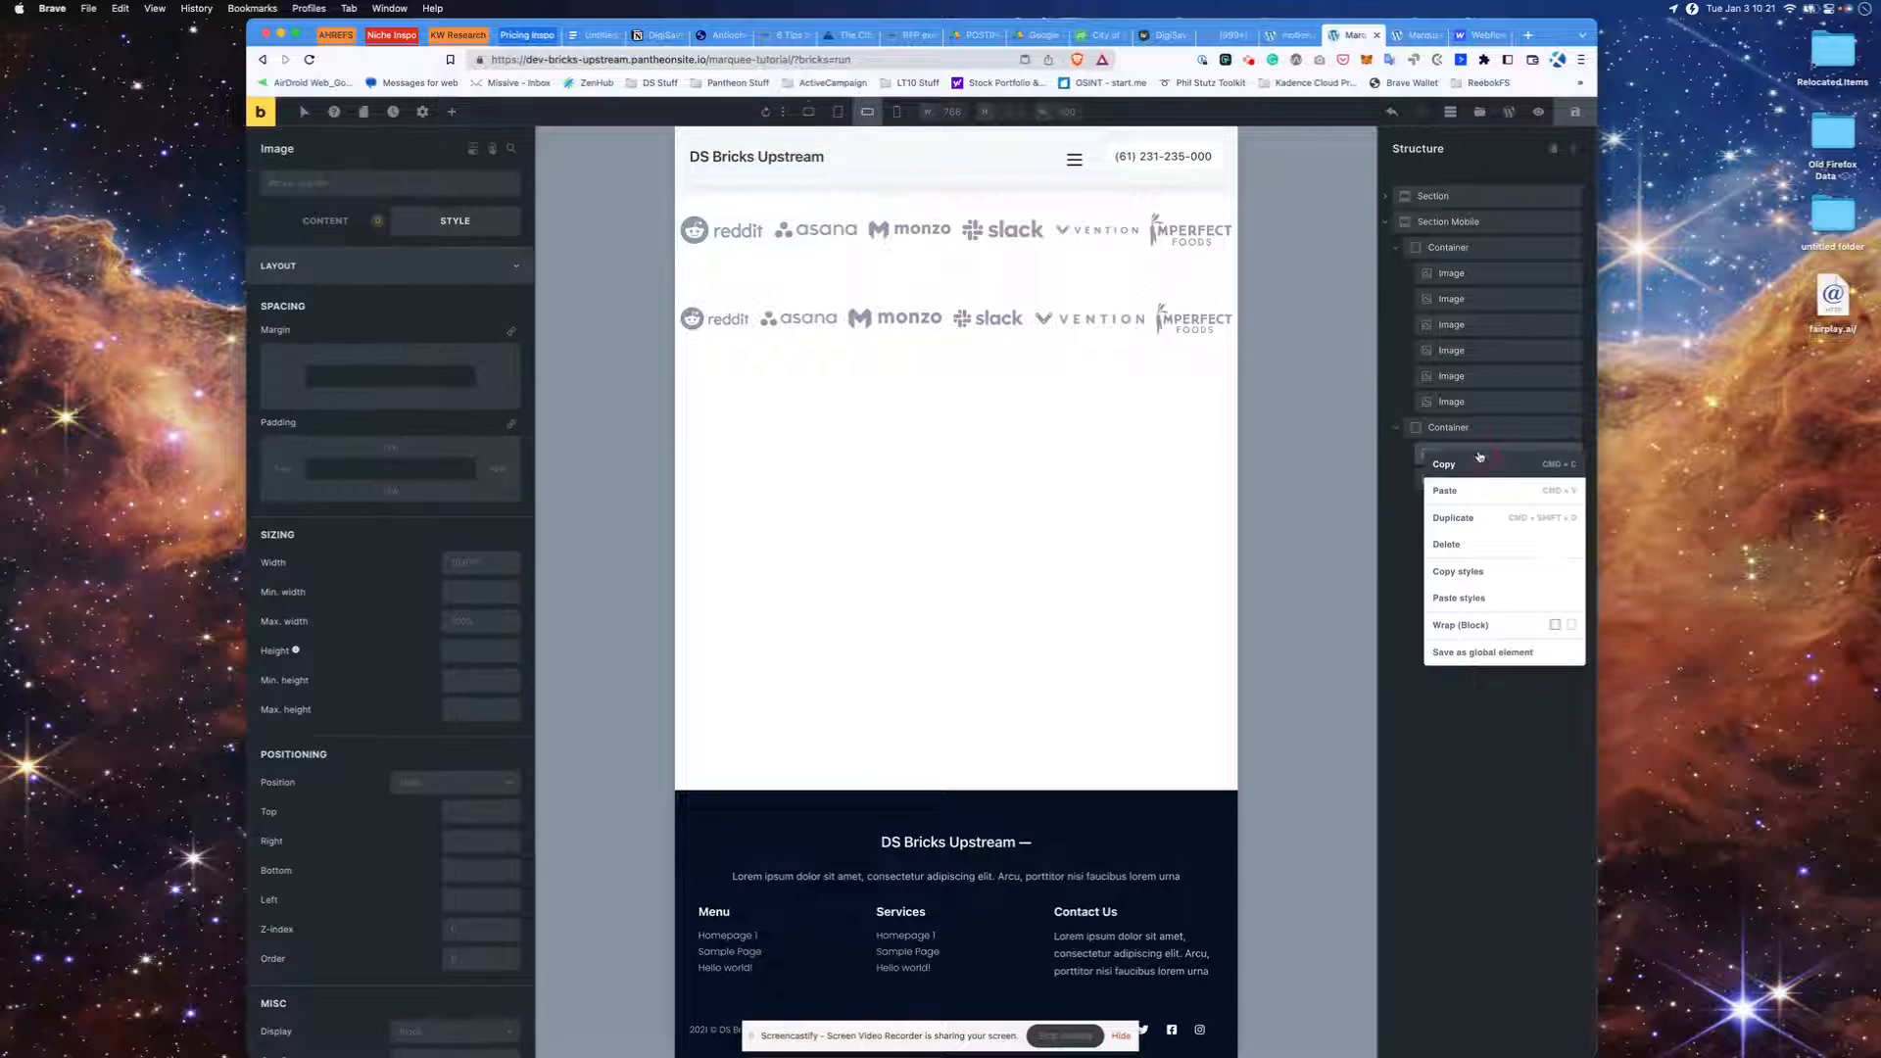
click(1489, 541)
right_click(1478, 461)
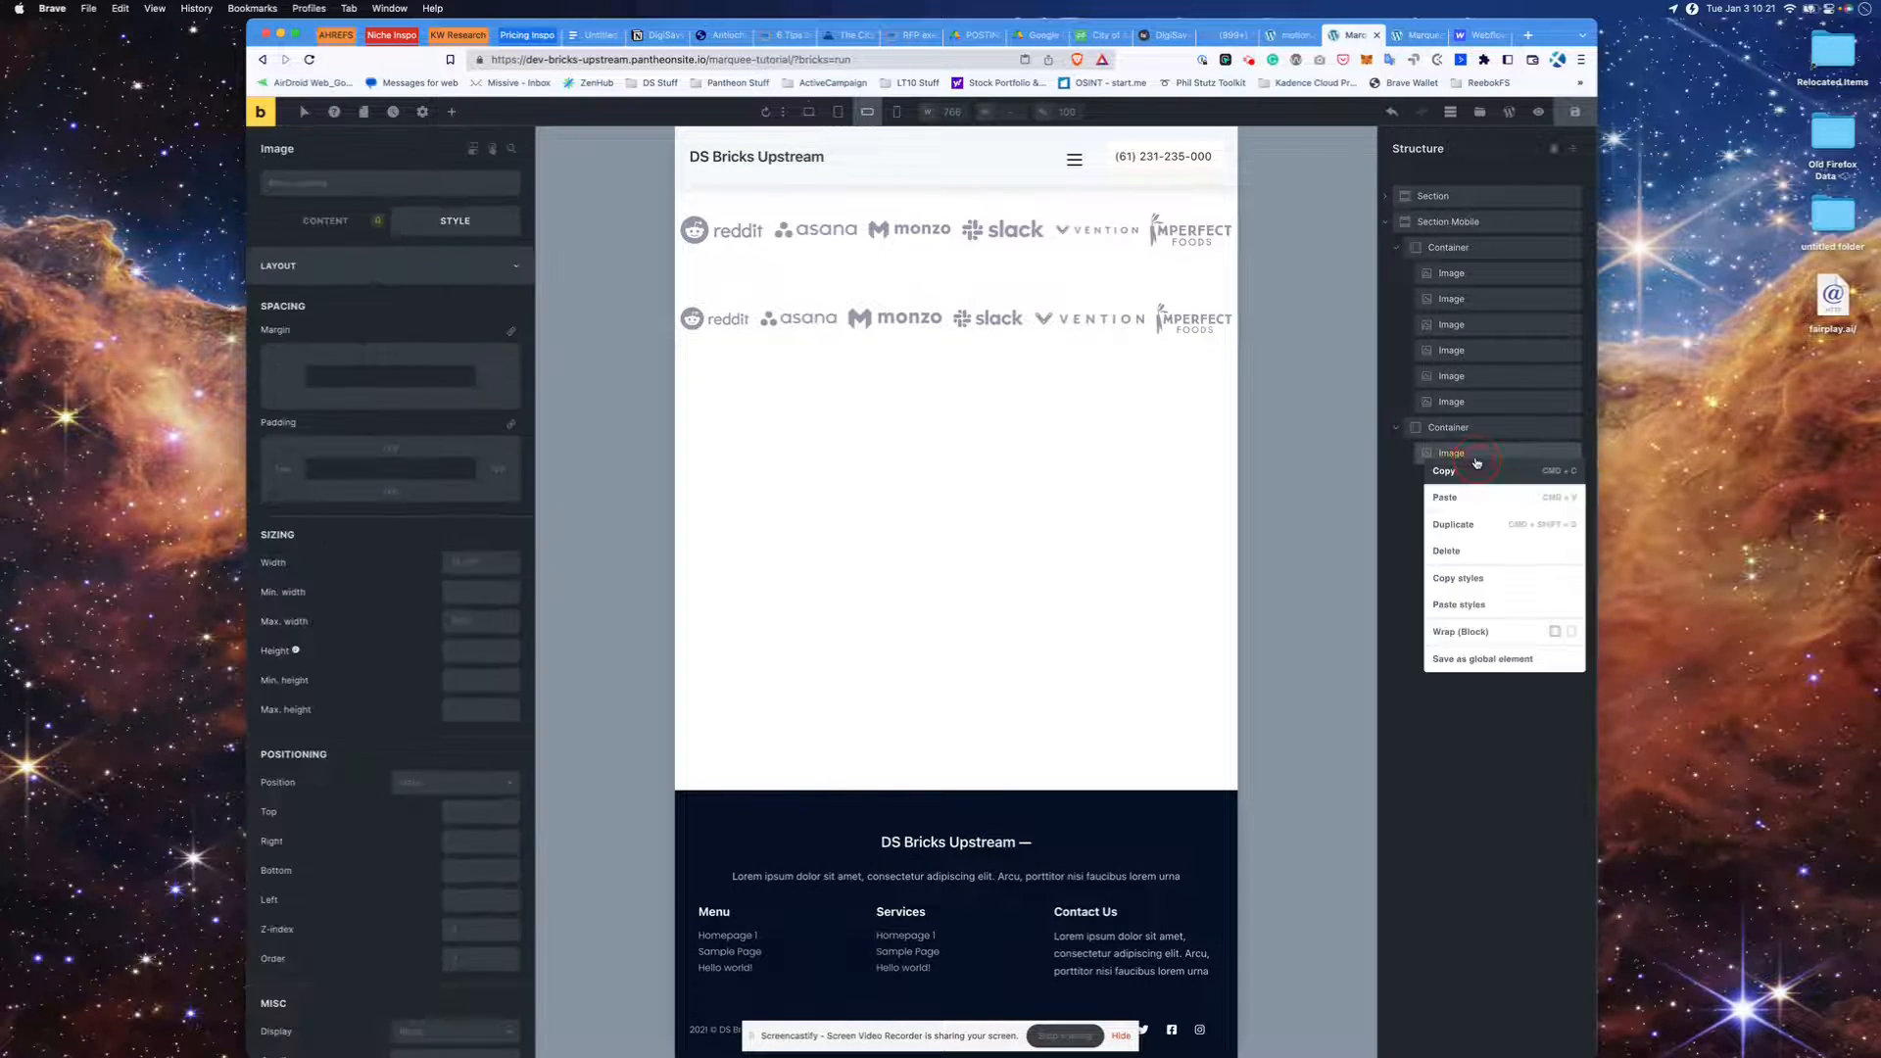
click(1484, 544)
- Move the slack, Vention and Imperfect Foods images from Section Mobile's first container into its second container
drag(1455, 402, 1454, 441)
drag(1446, 376, 1454, 423)
click(1457, 350)
drag(1457, 351, 1461, 400)
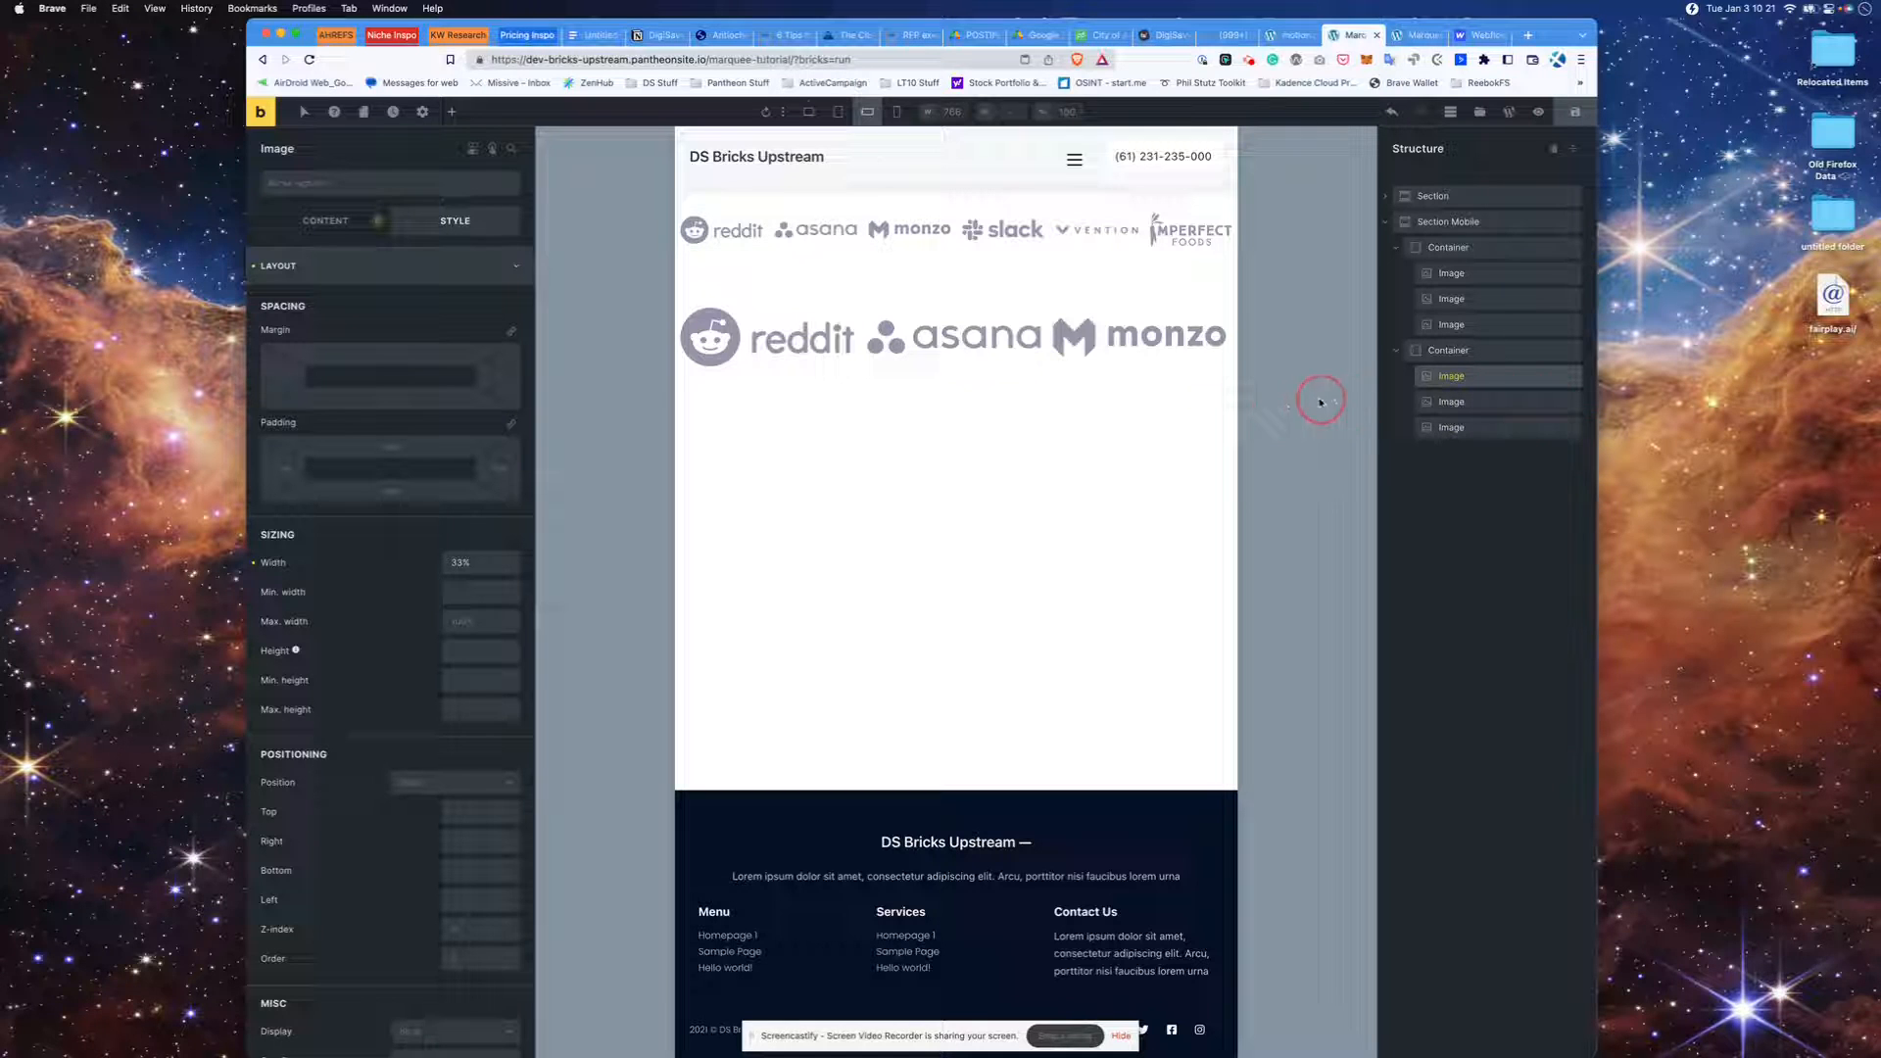
click(1479, 407)
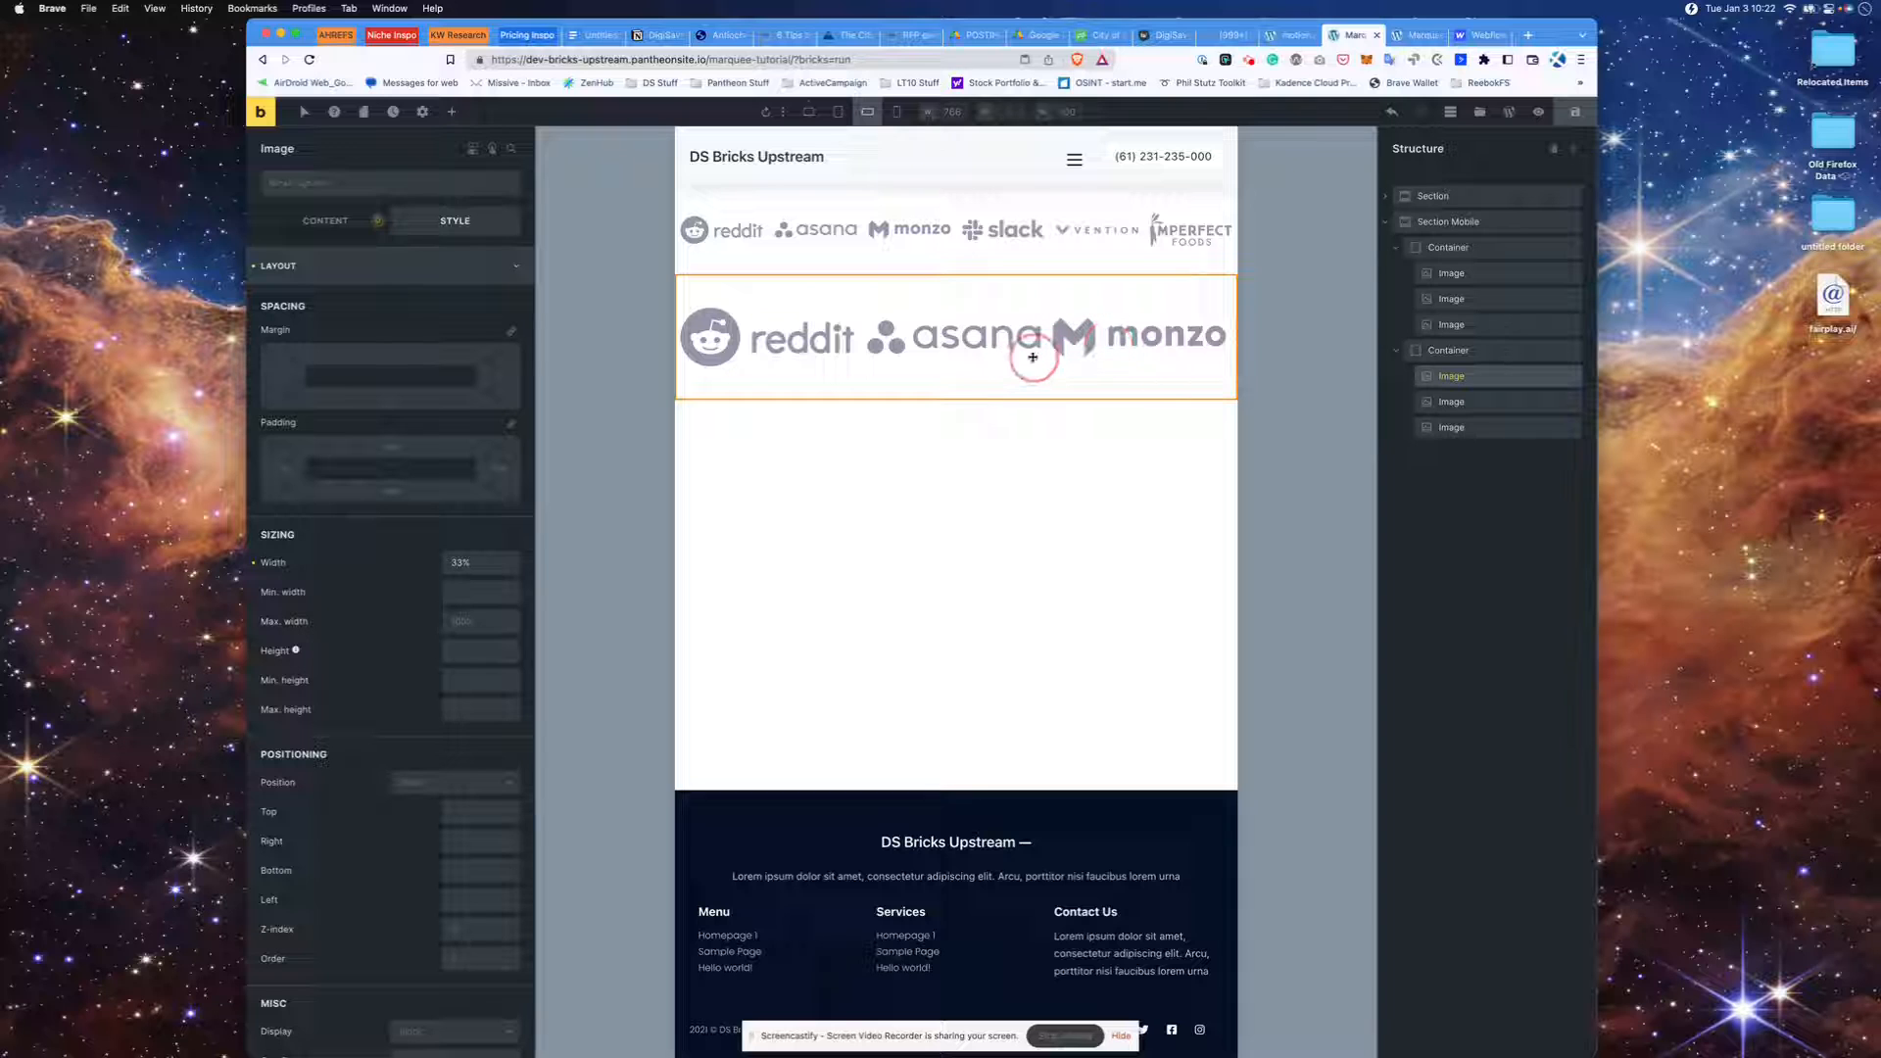
- Set Section Mobile's Display to none at the tablet and desktop breakpoints
click(1453, 222)
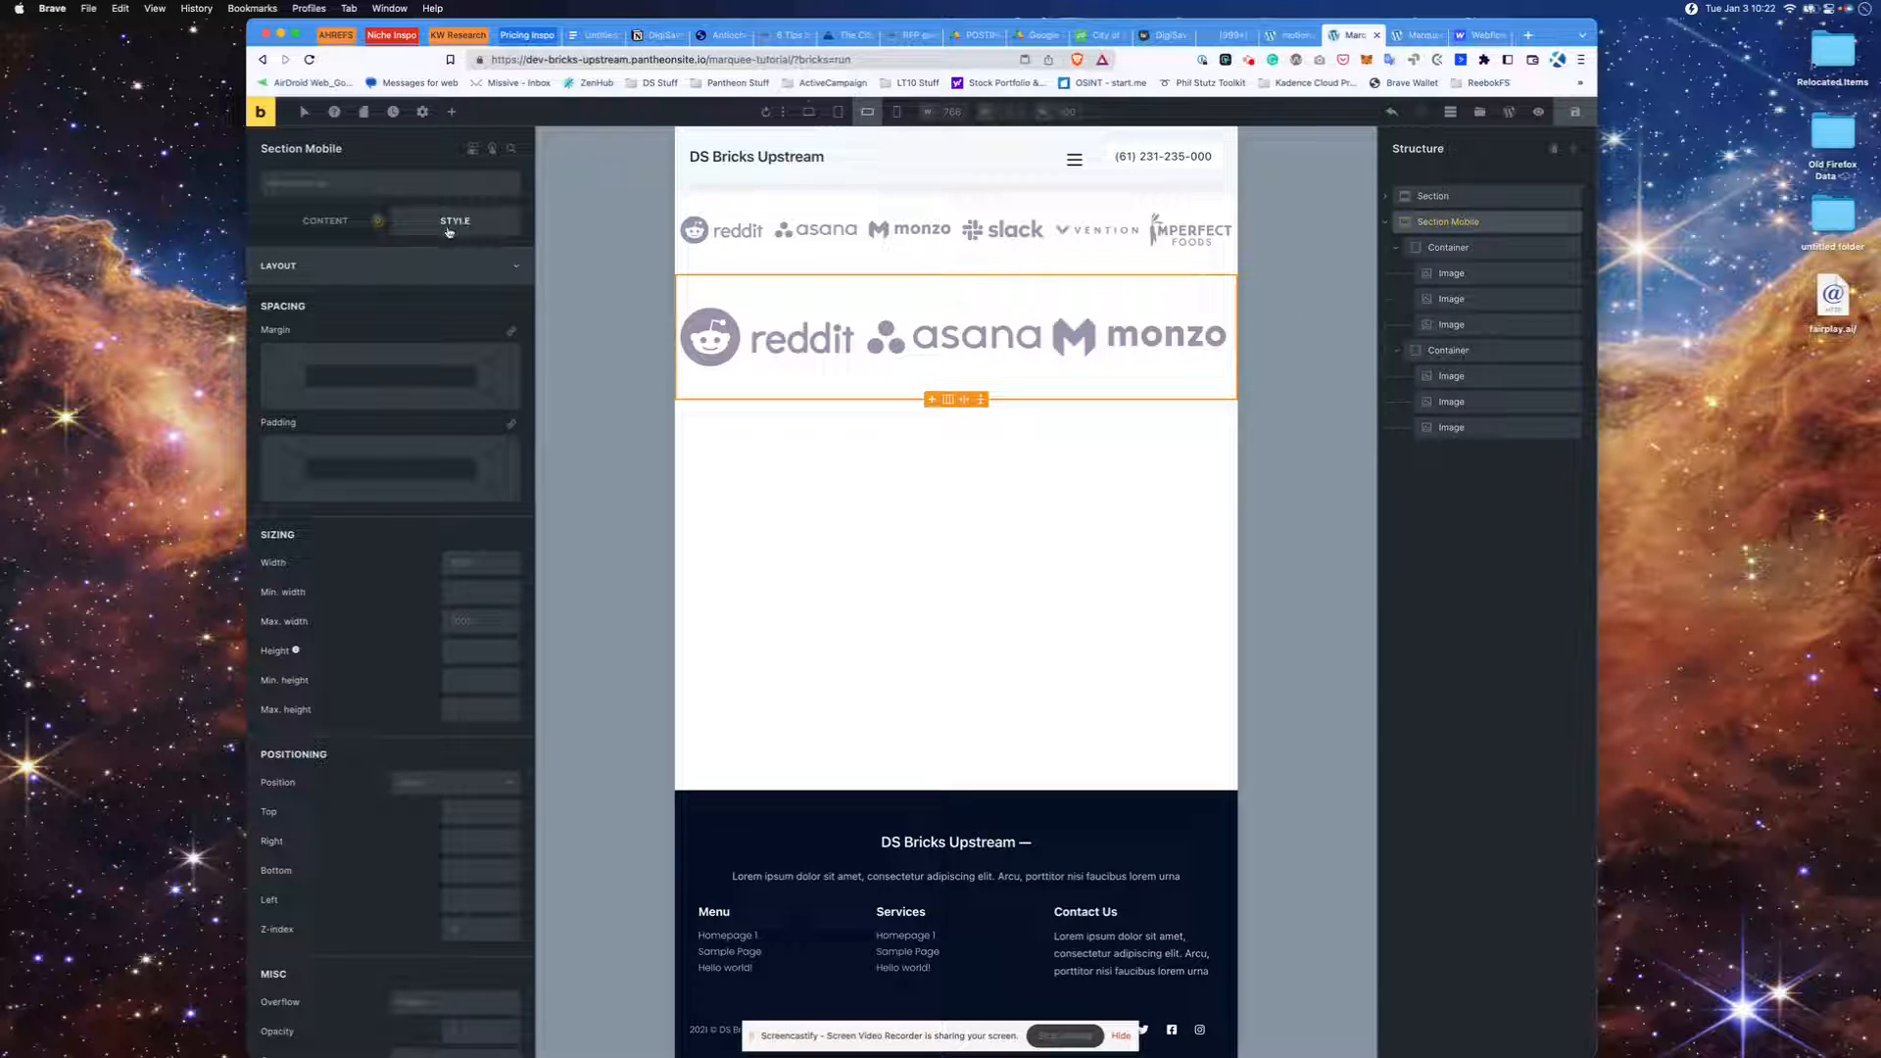
click(342, 221)
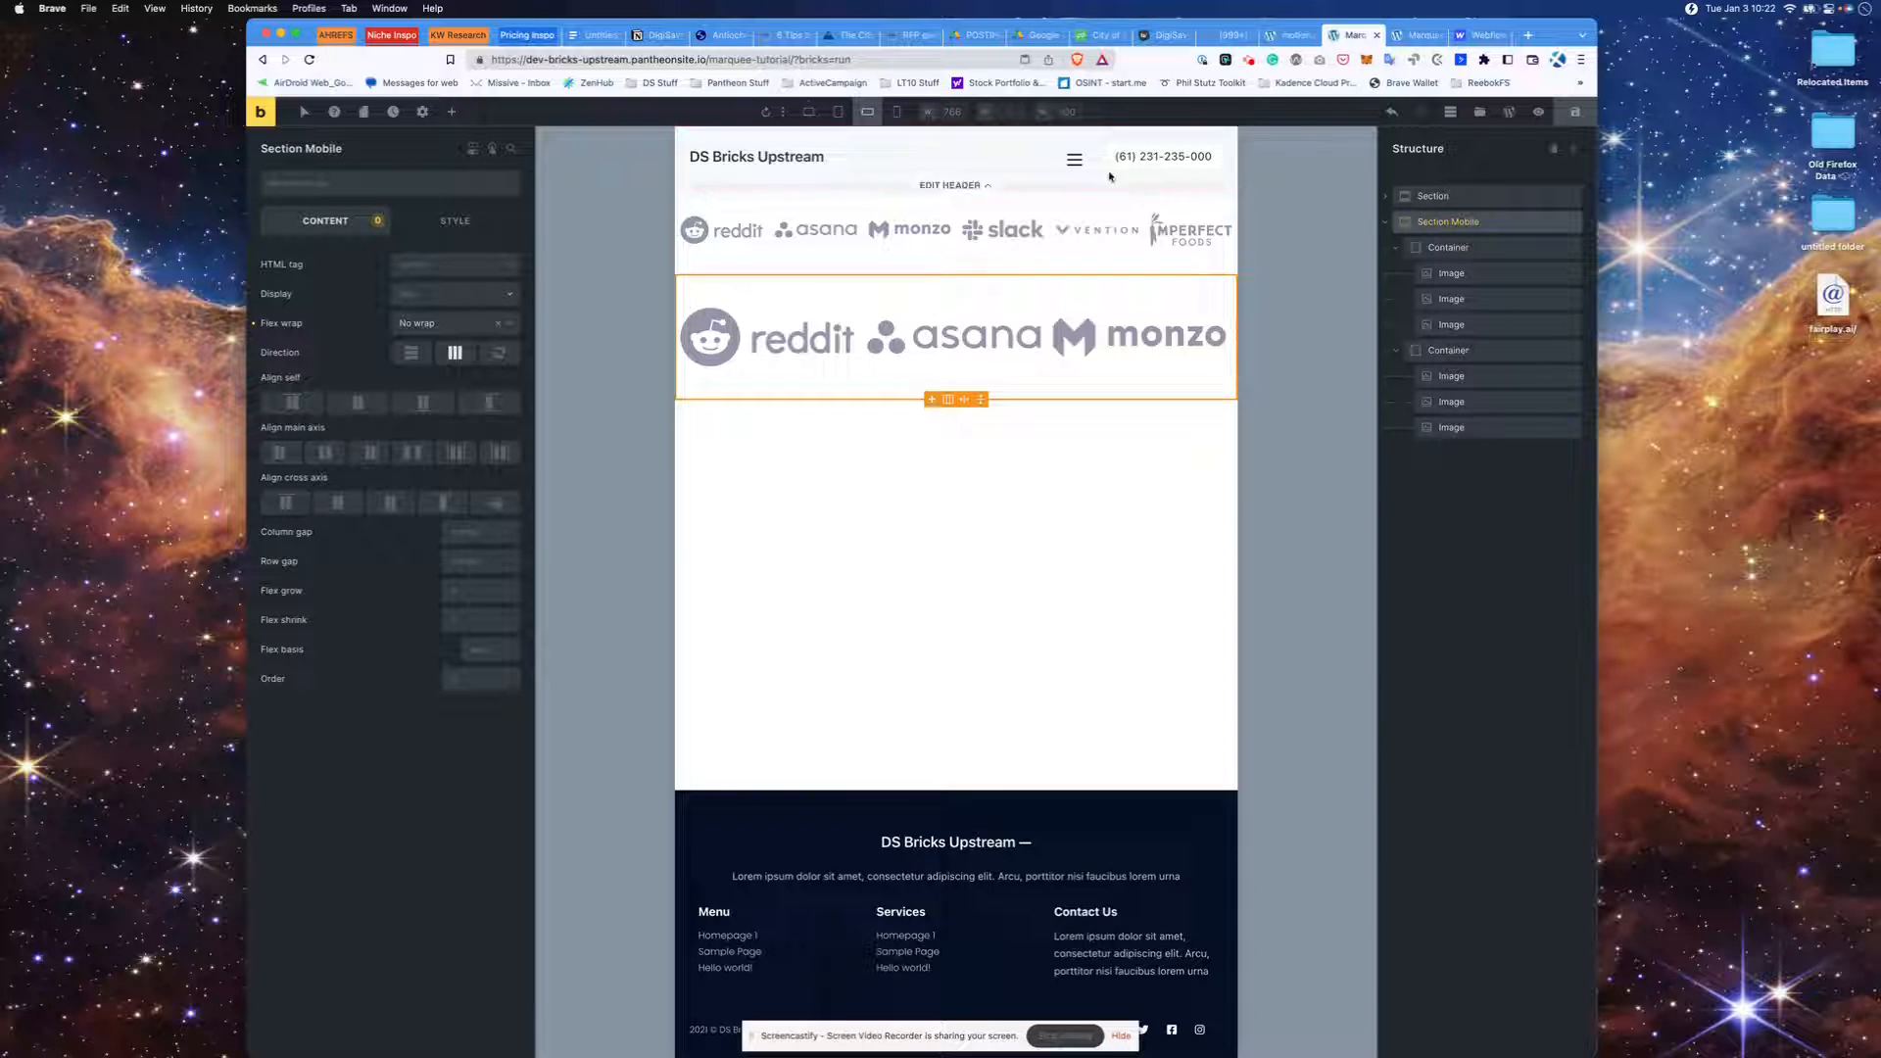
click(837, 114)
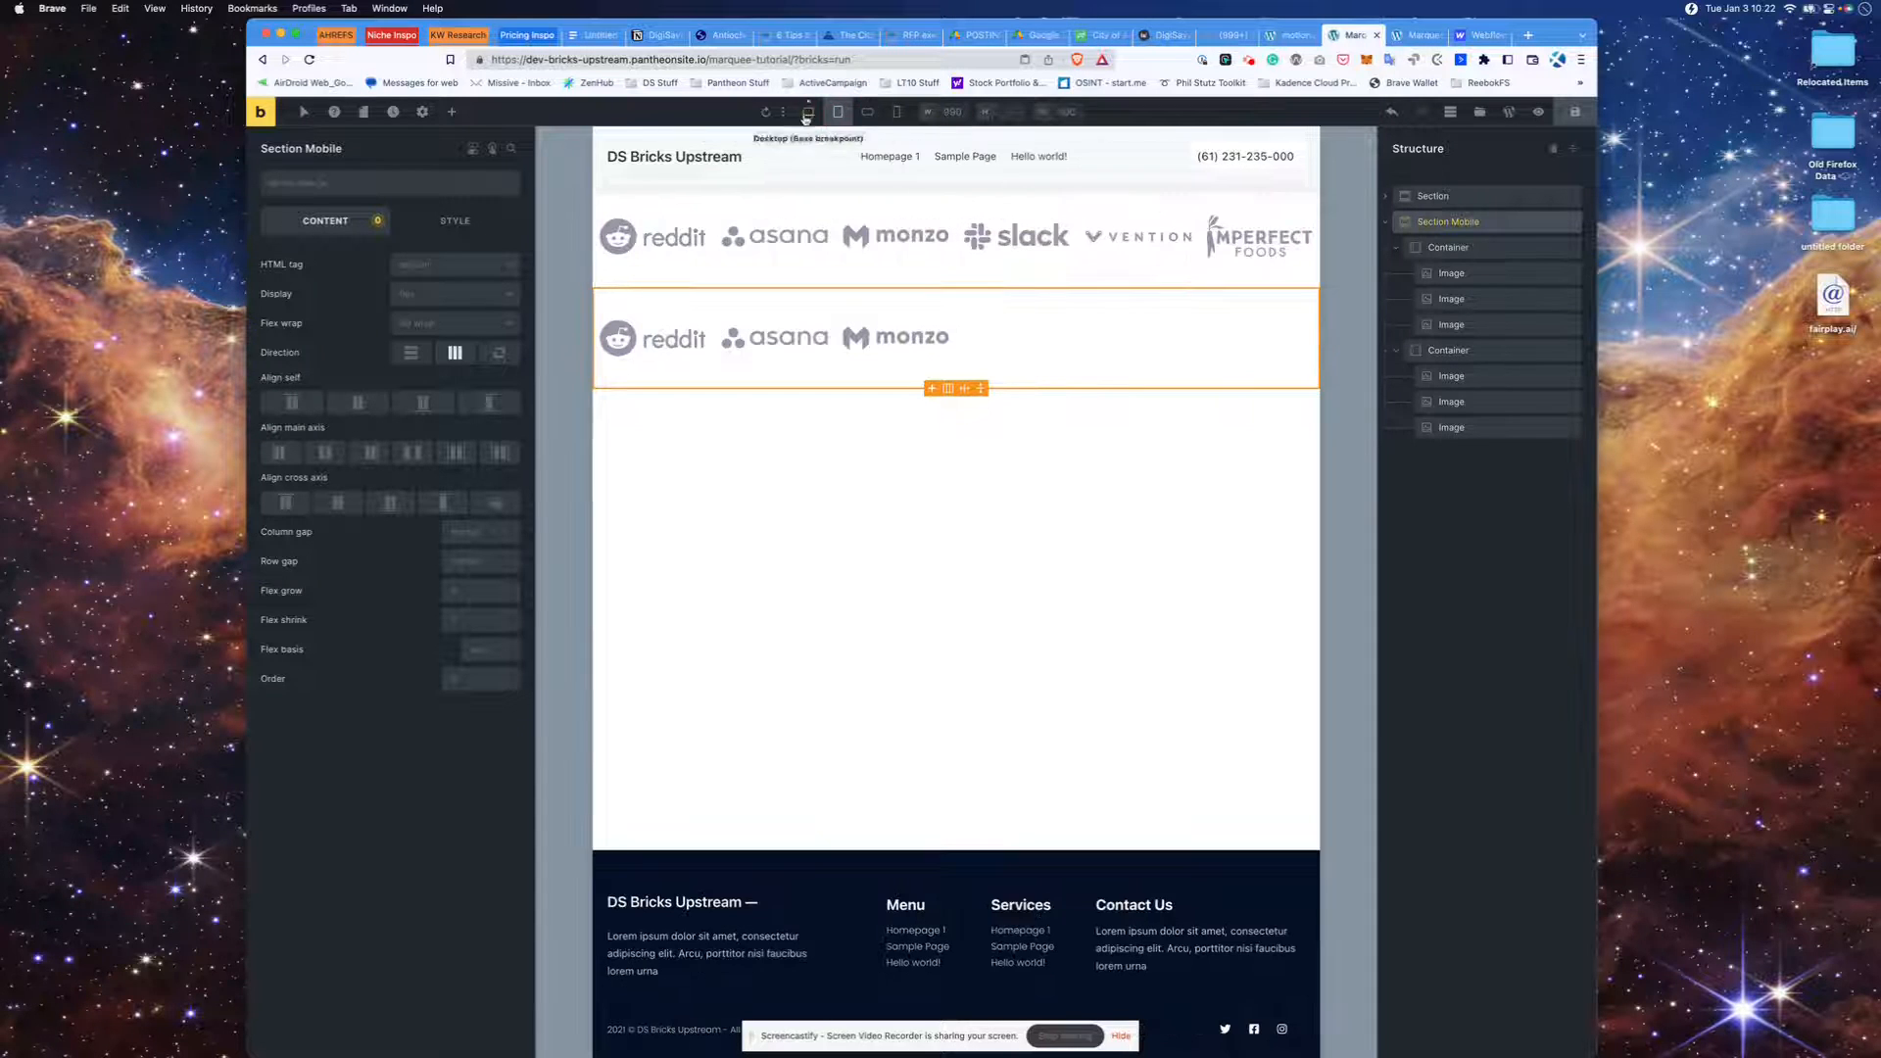
click(465, 295)
click(453, 430)
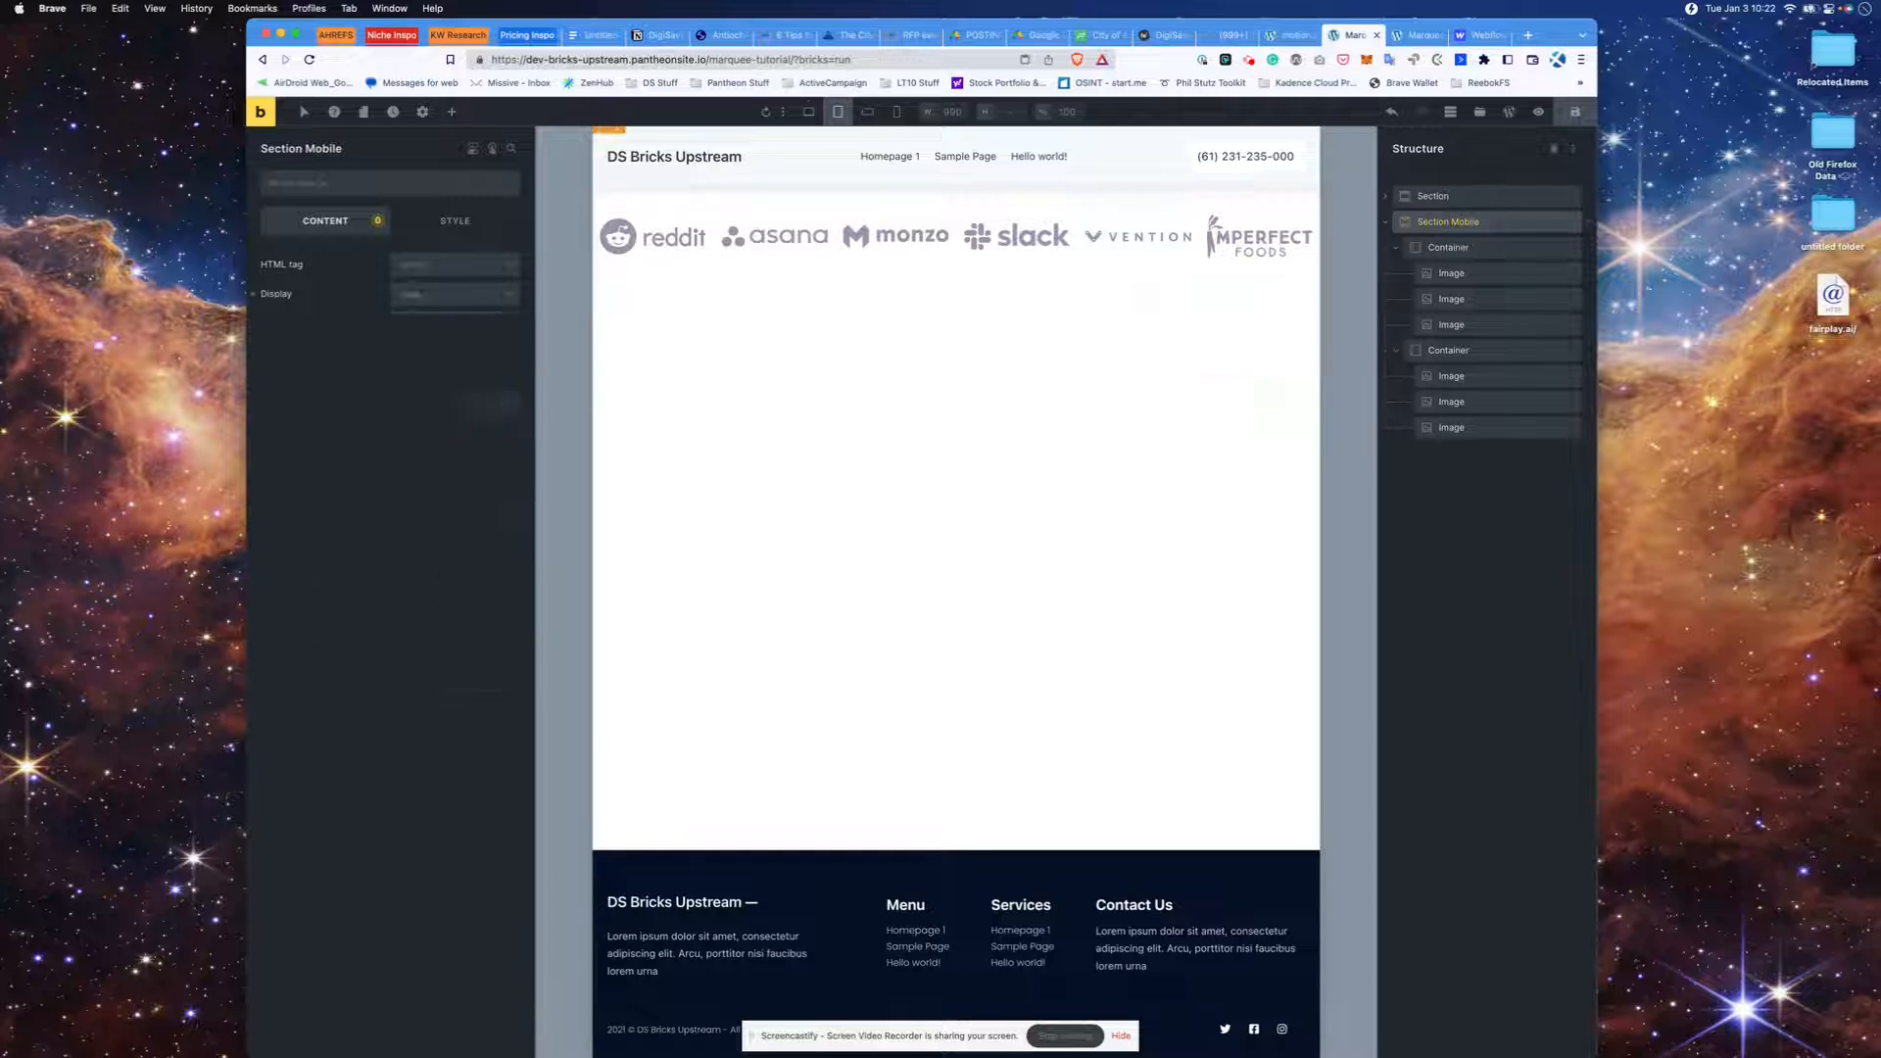
click(808, 111)
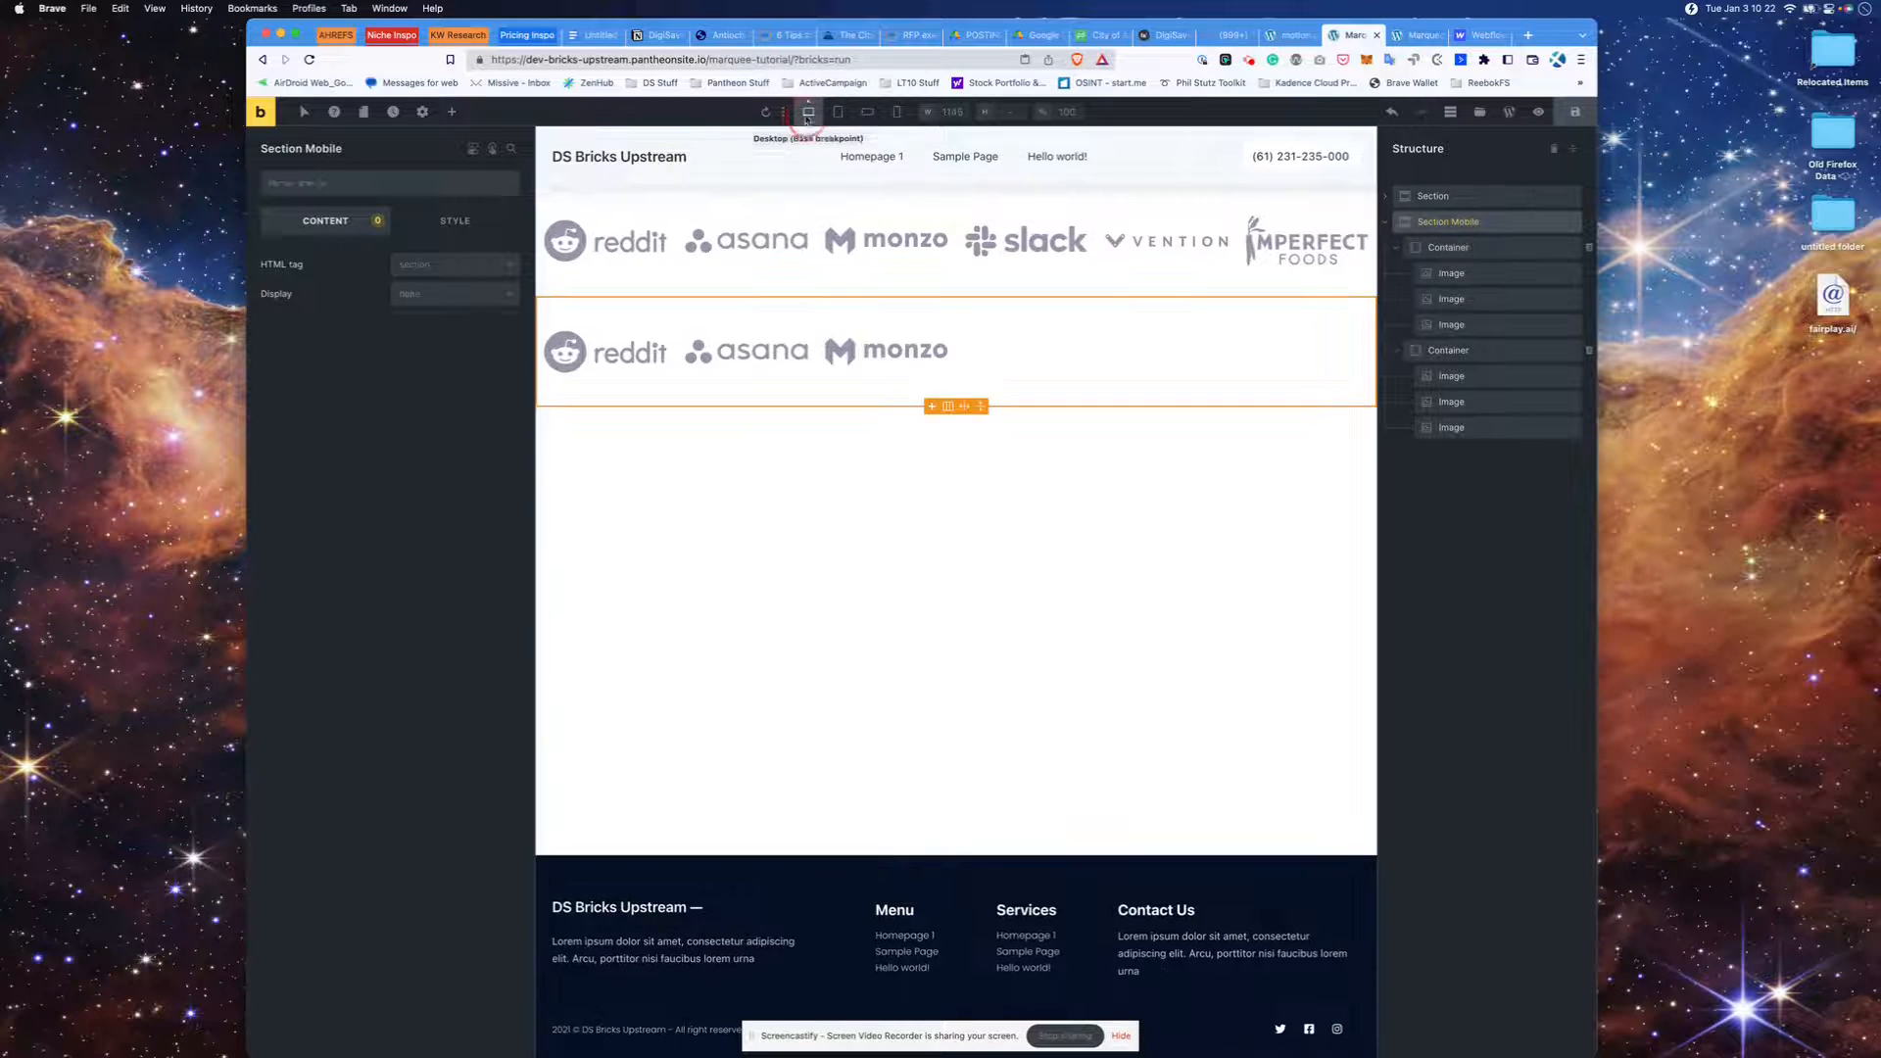
click(456, 297)
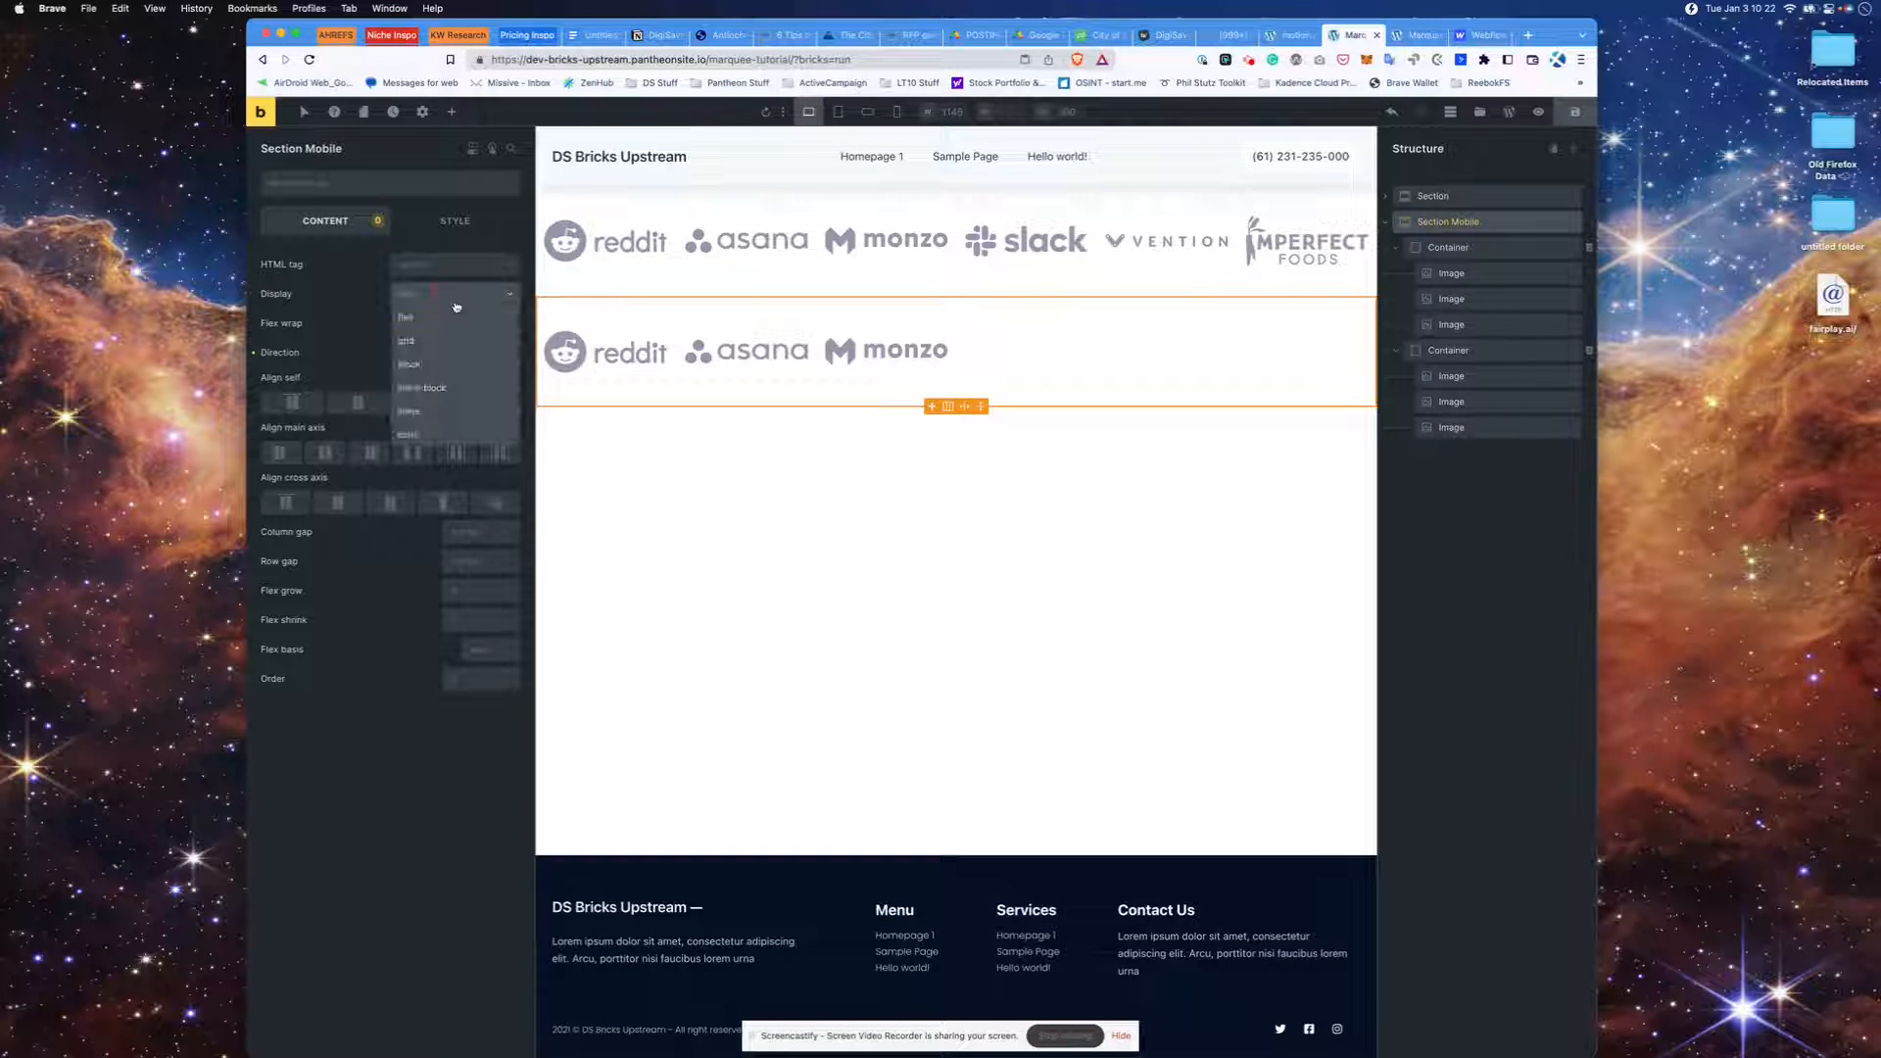
click(447, 432)
- Set the original section's Display to none at mobile landscape, and preview the mobile portrait breakpoint
click(1448, 197)
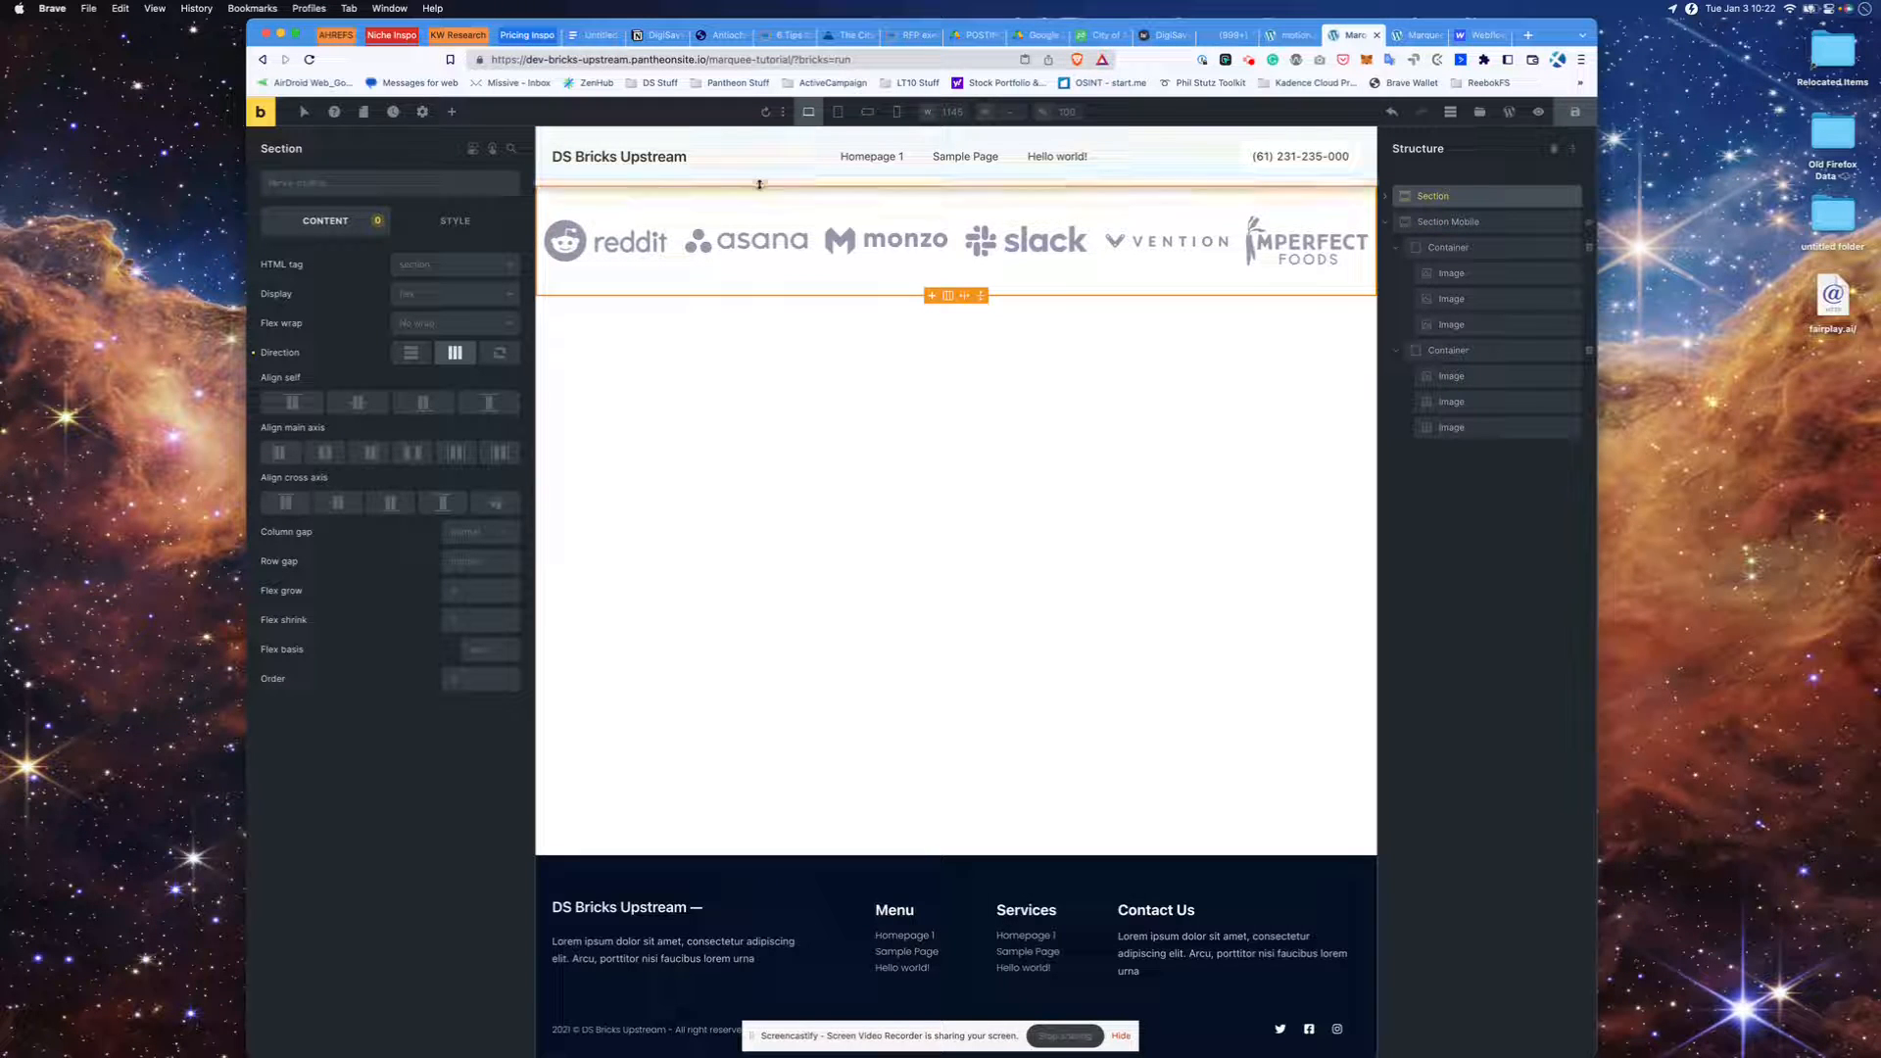
click(867, 111)
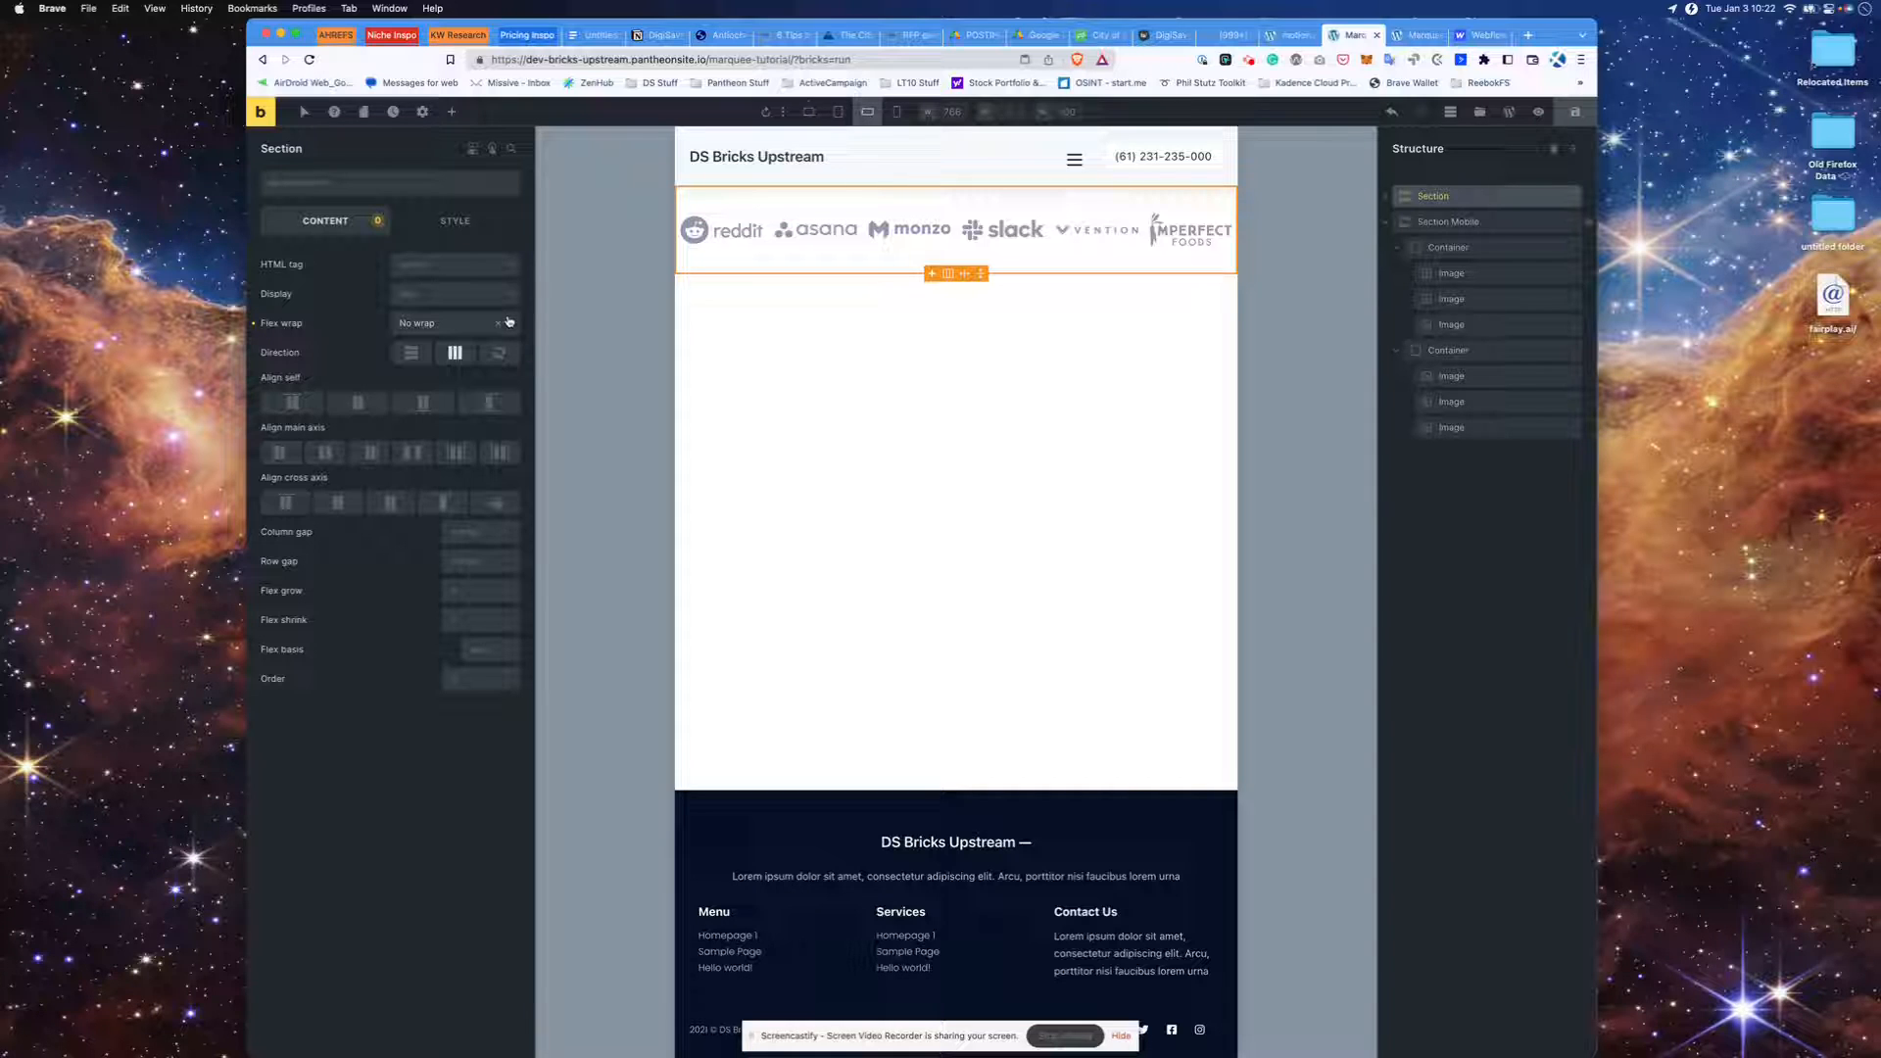
click(470, 297)
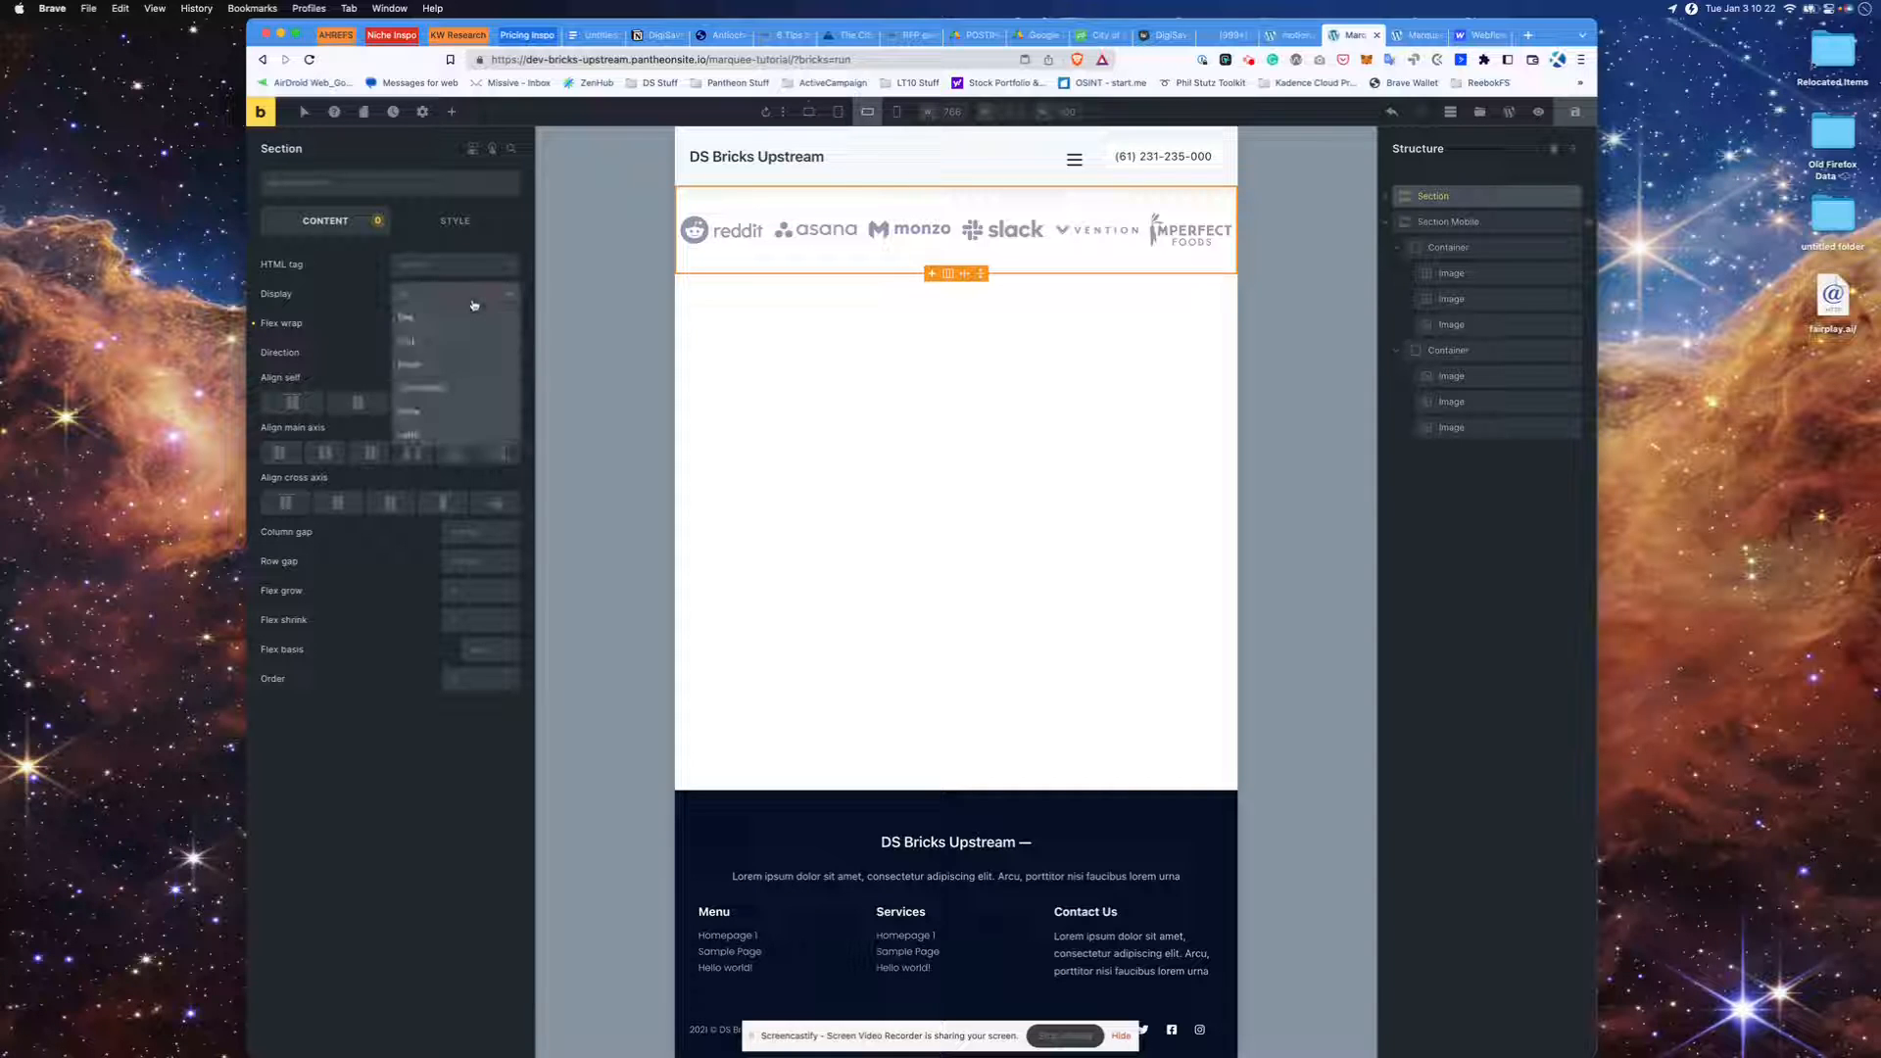
click(446, 436)
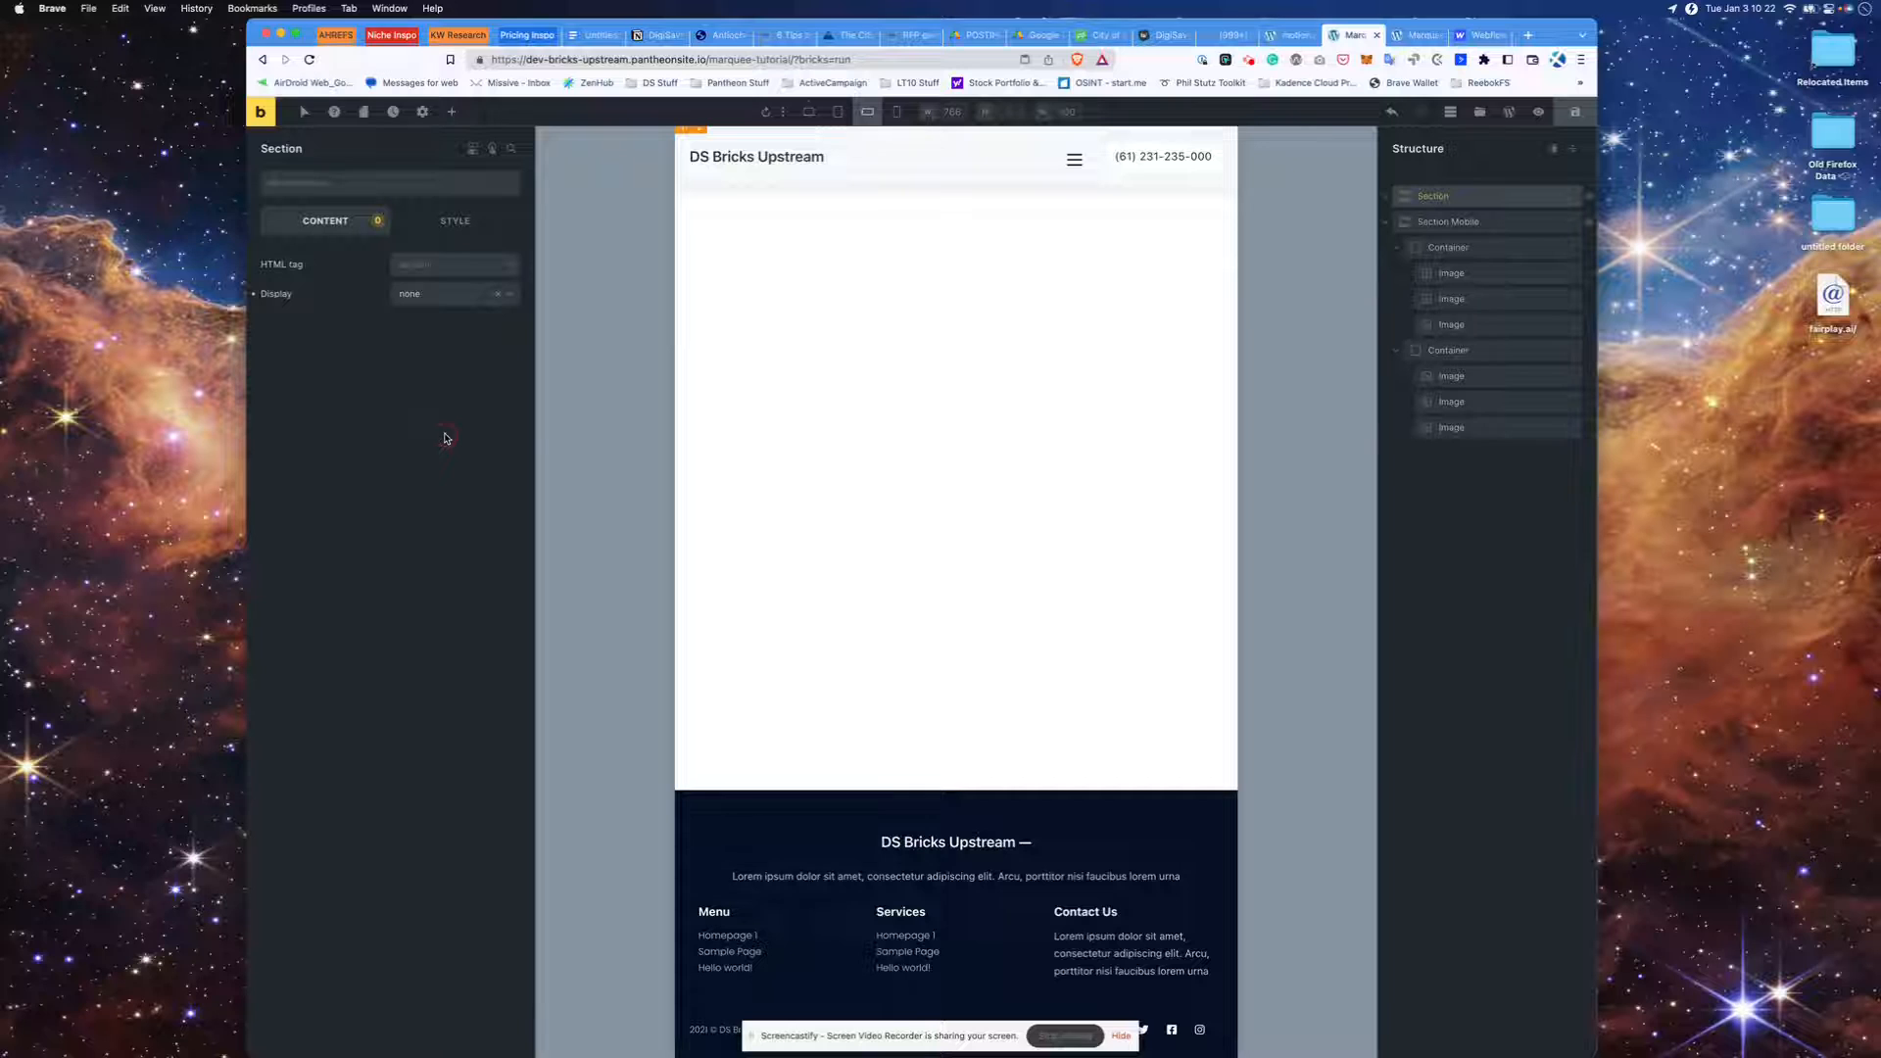
click(896, 111)
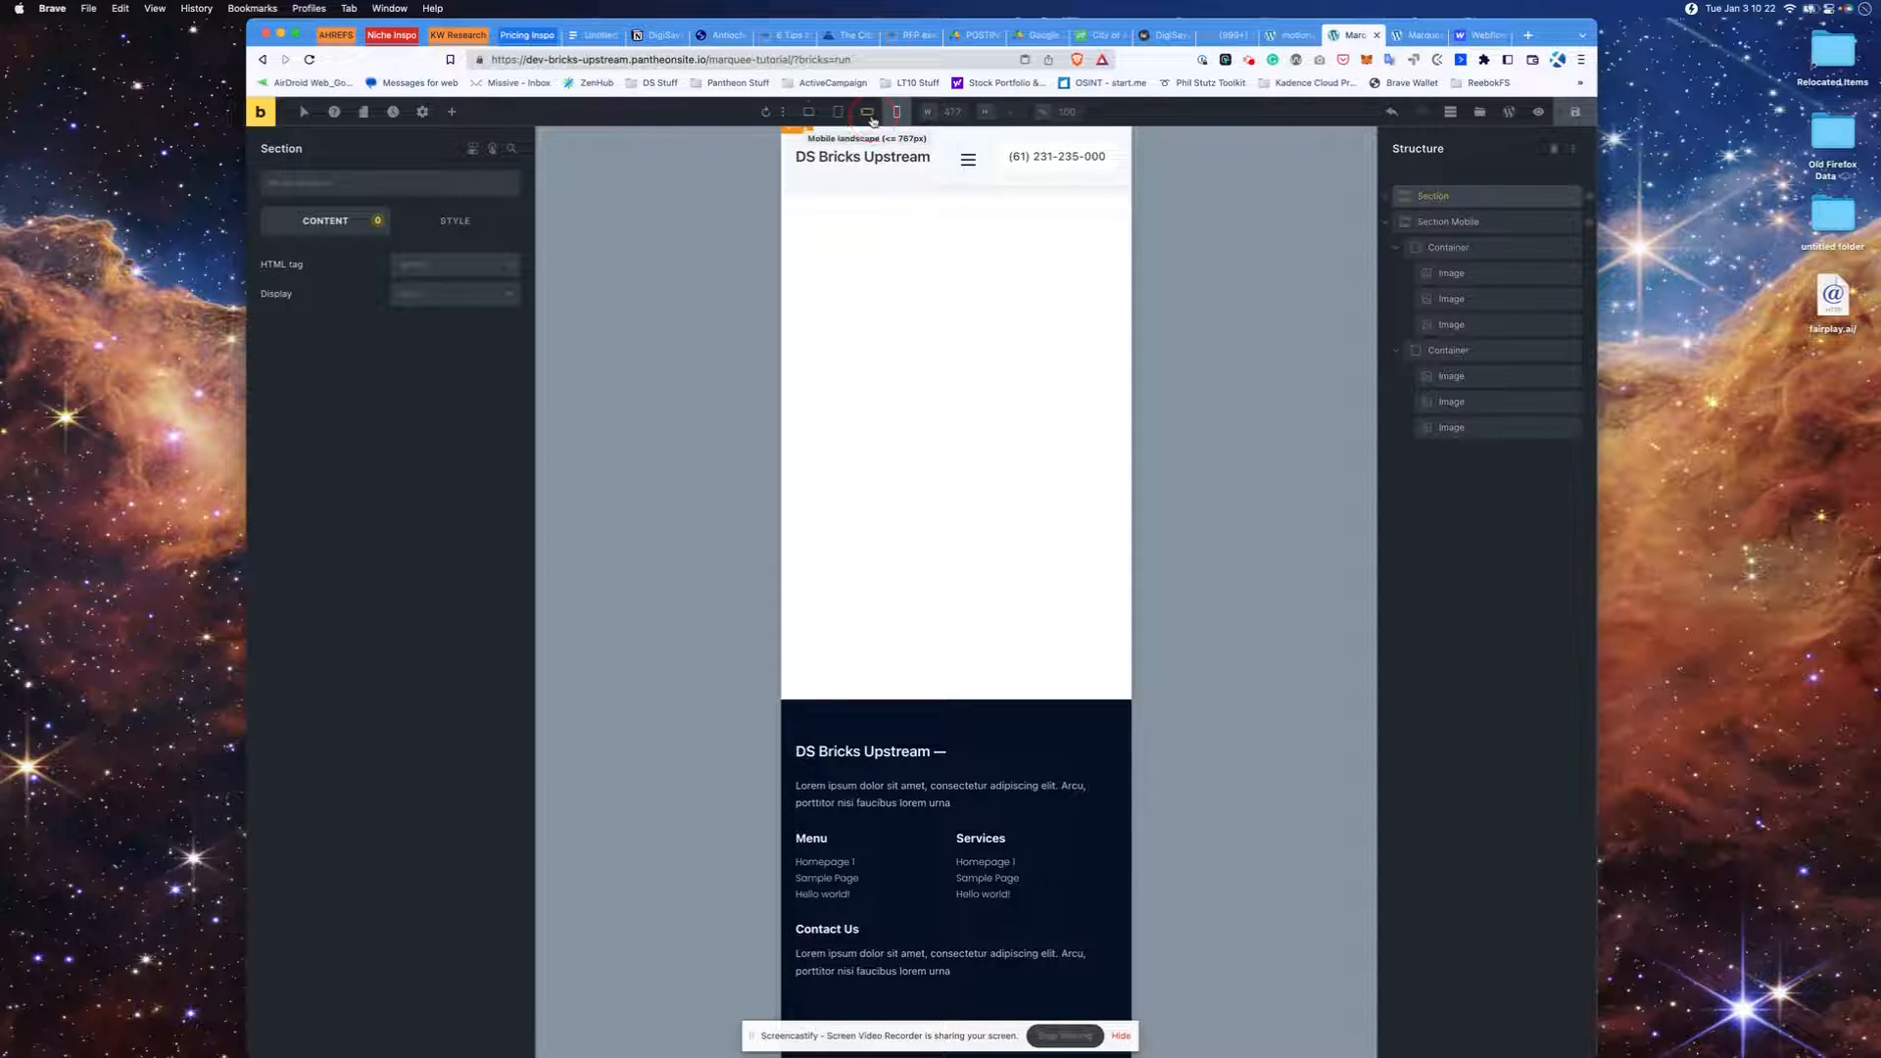
- Set Section Mobile's Display to flex at the mobile landscape breakpoint
click(867, 112)
click(1472, 223)
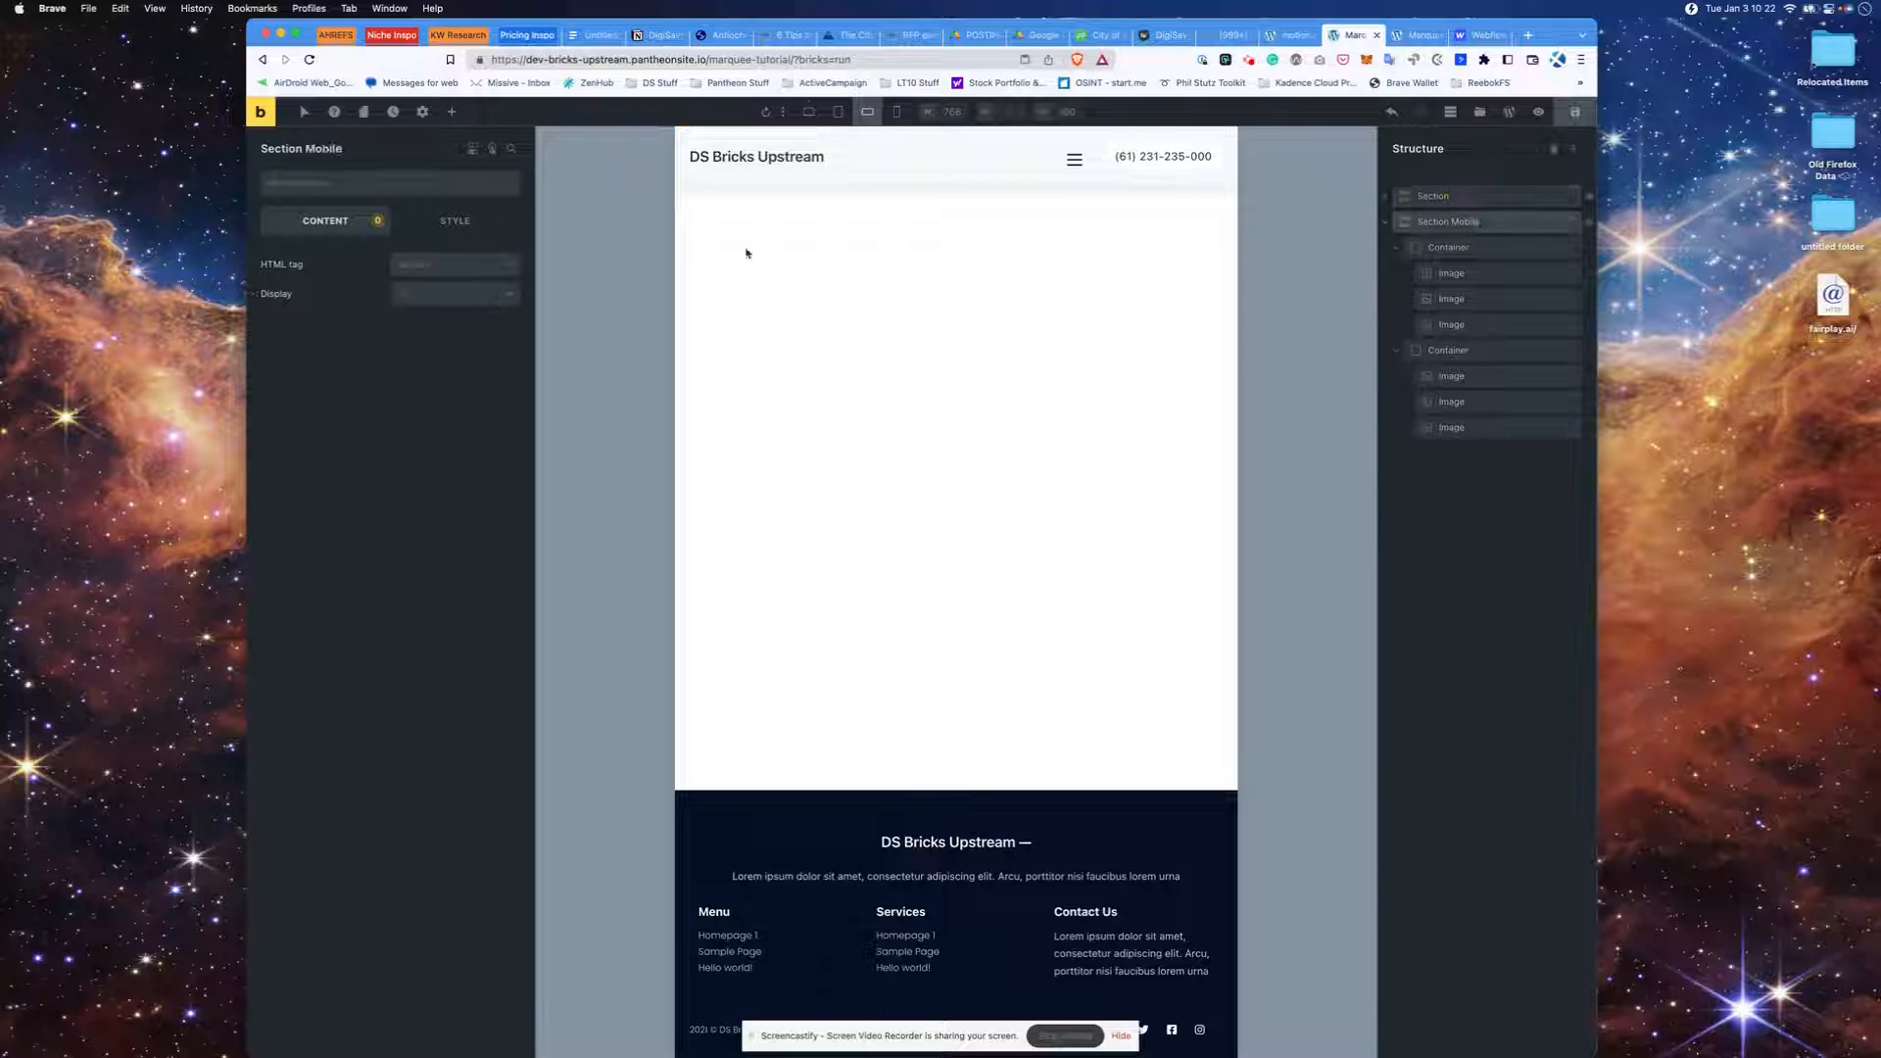
click(457, 297)
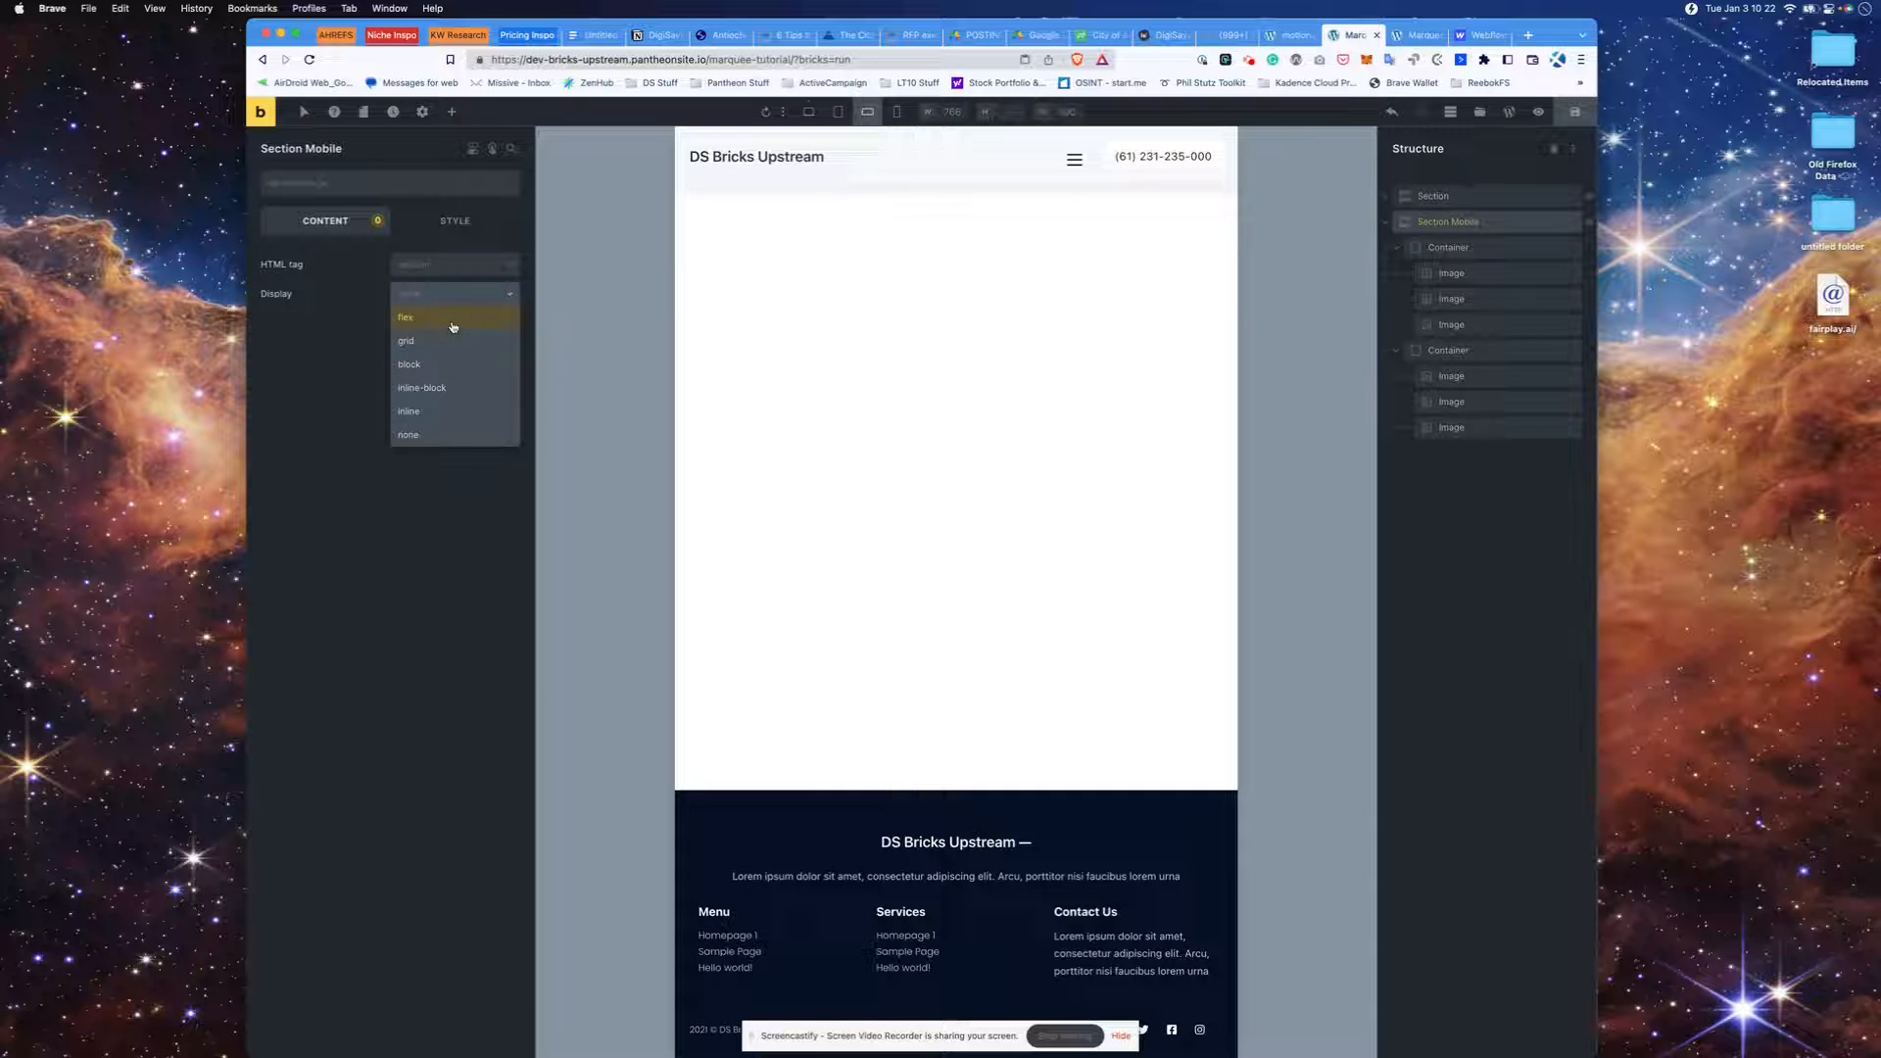
click(453, 318)
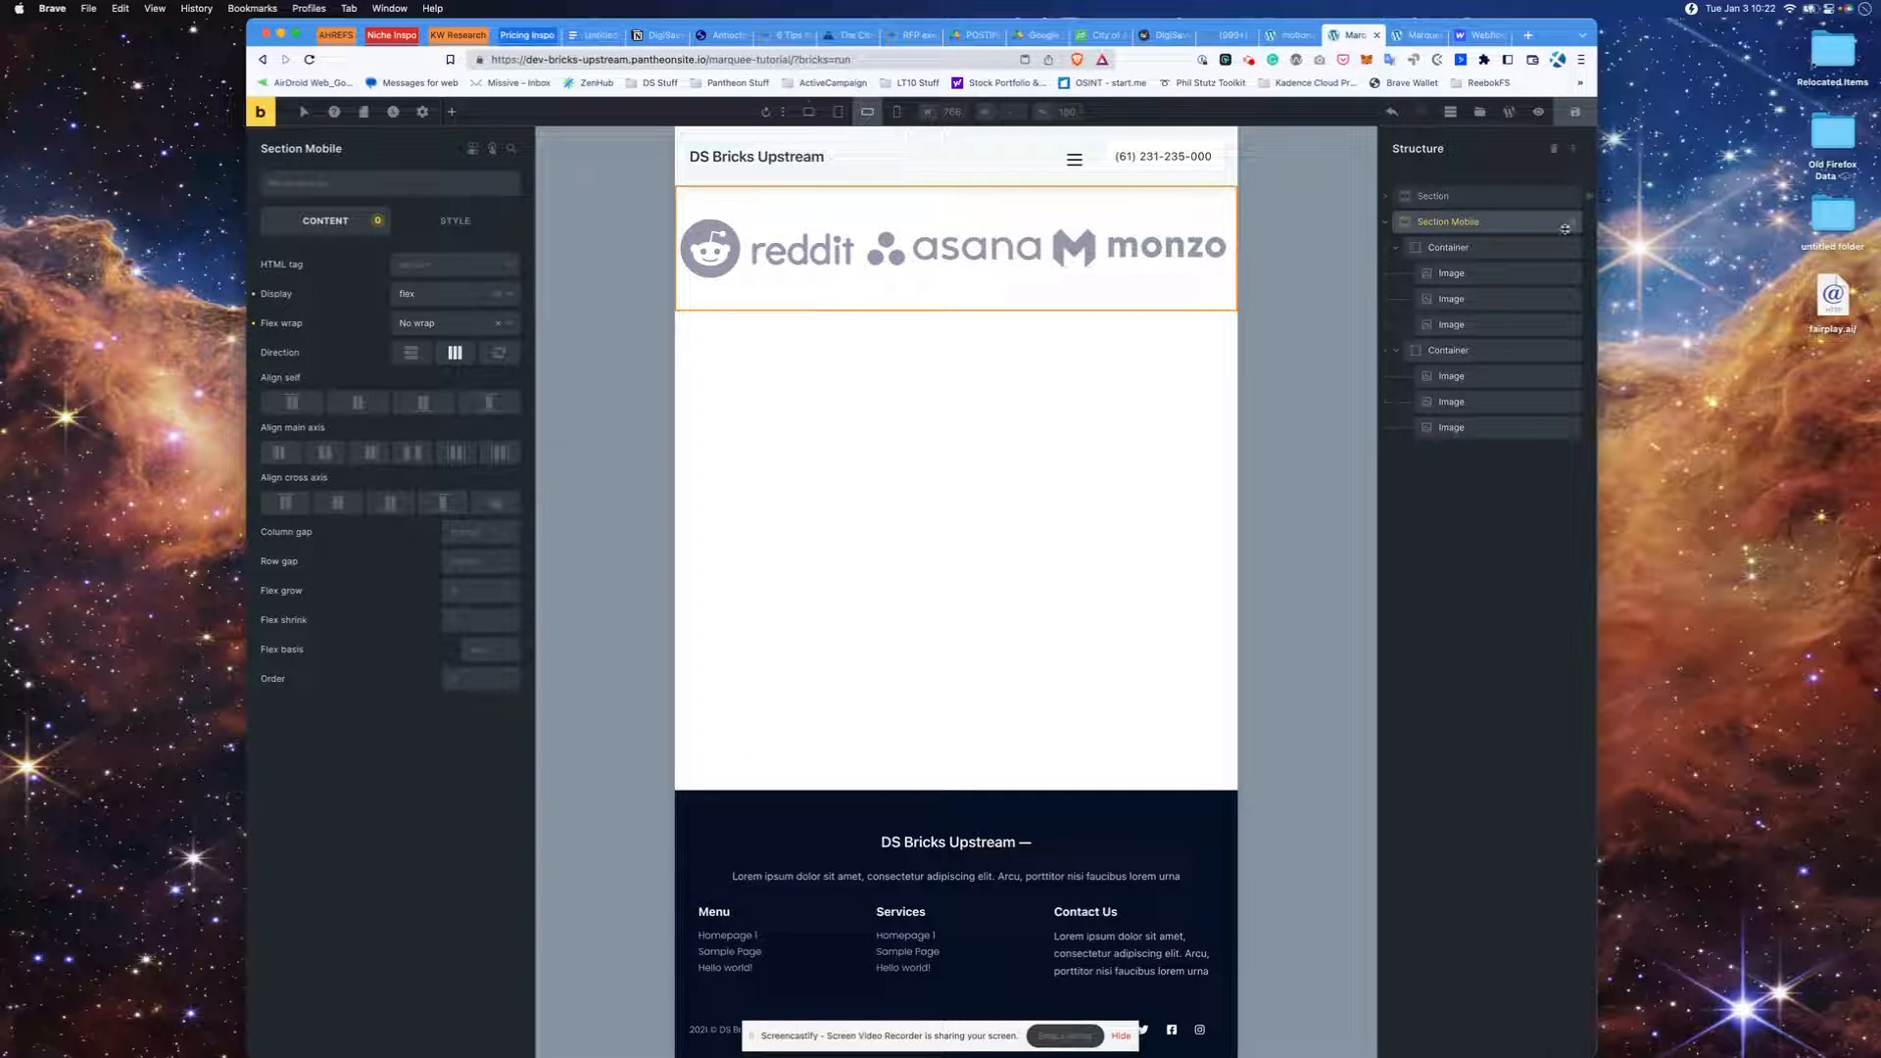
- Preview the tablet portrait and mobile landscape breakpoints, then save the page and check the marquee on the live page
click(838, 113)
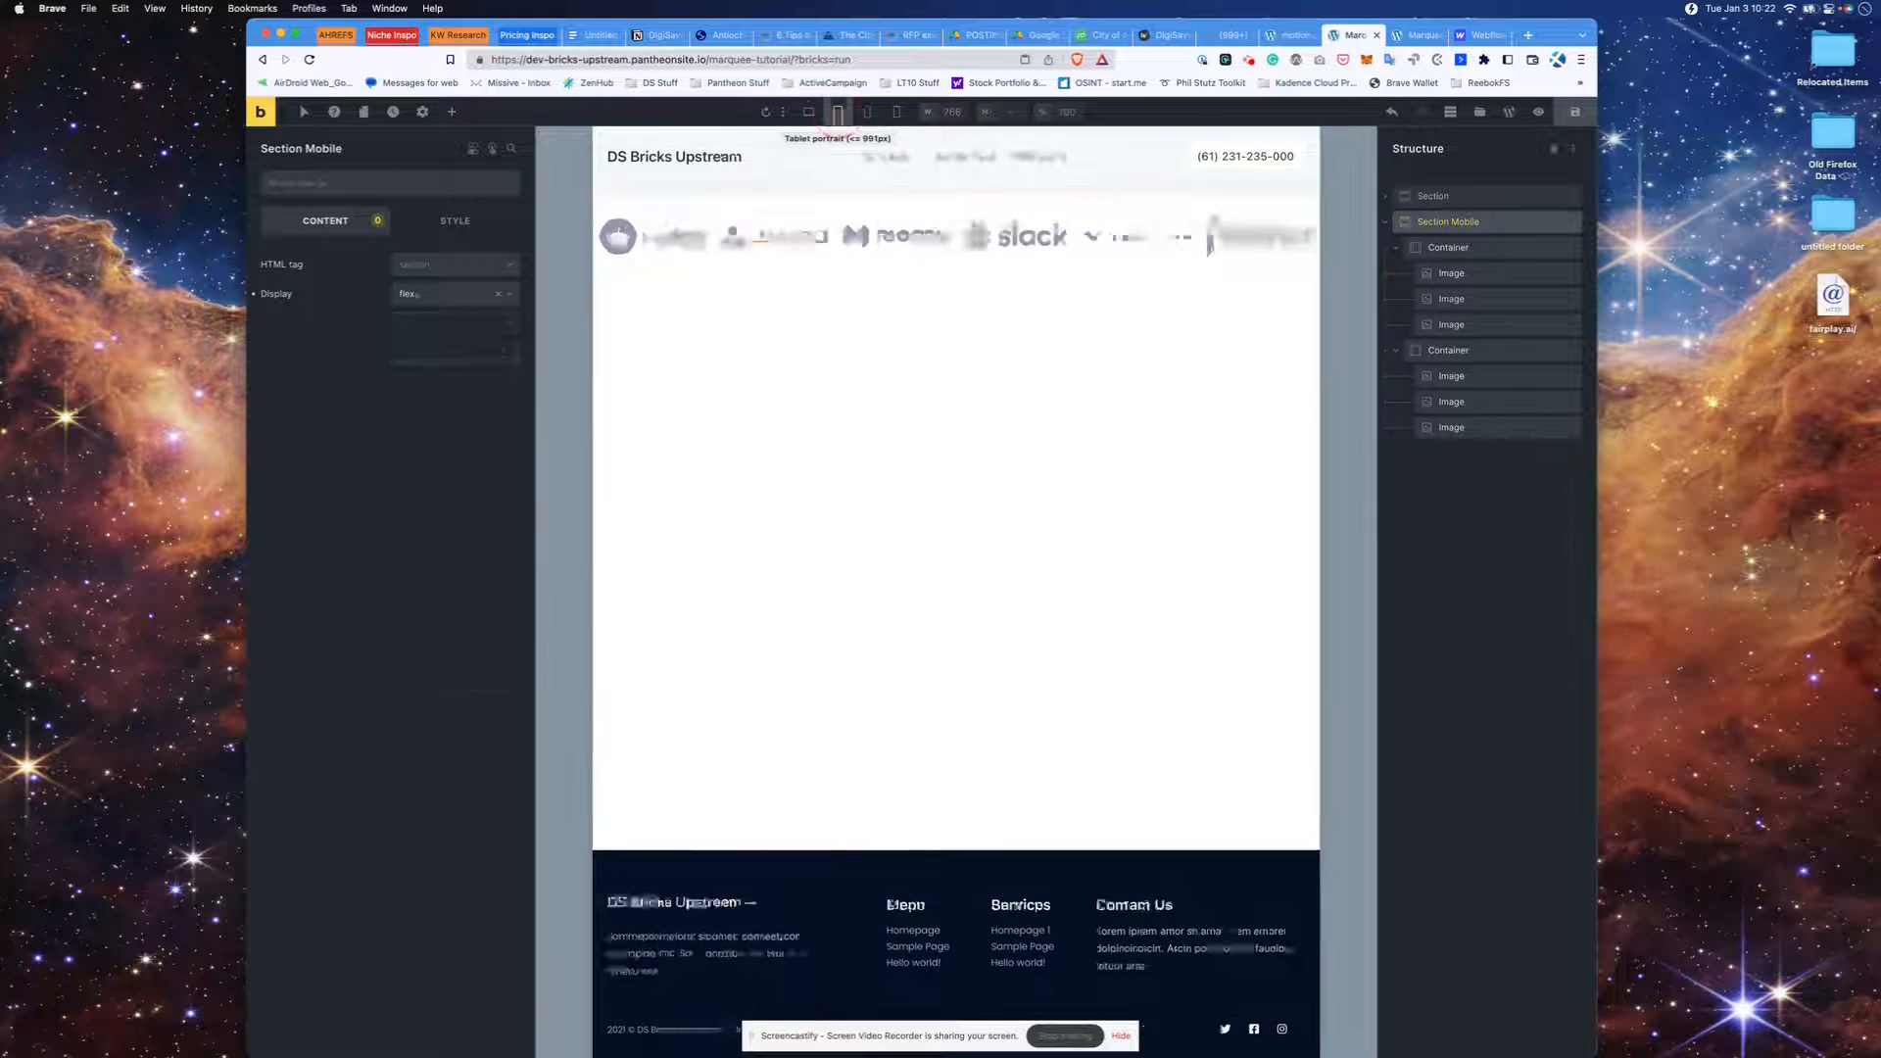
click(861, 112)
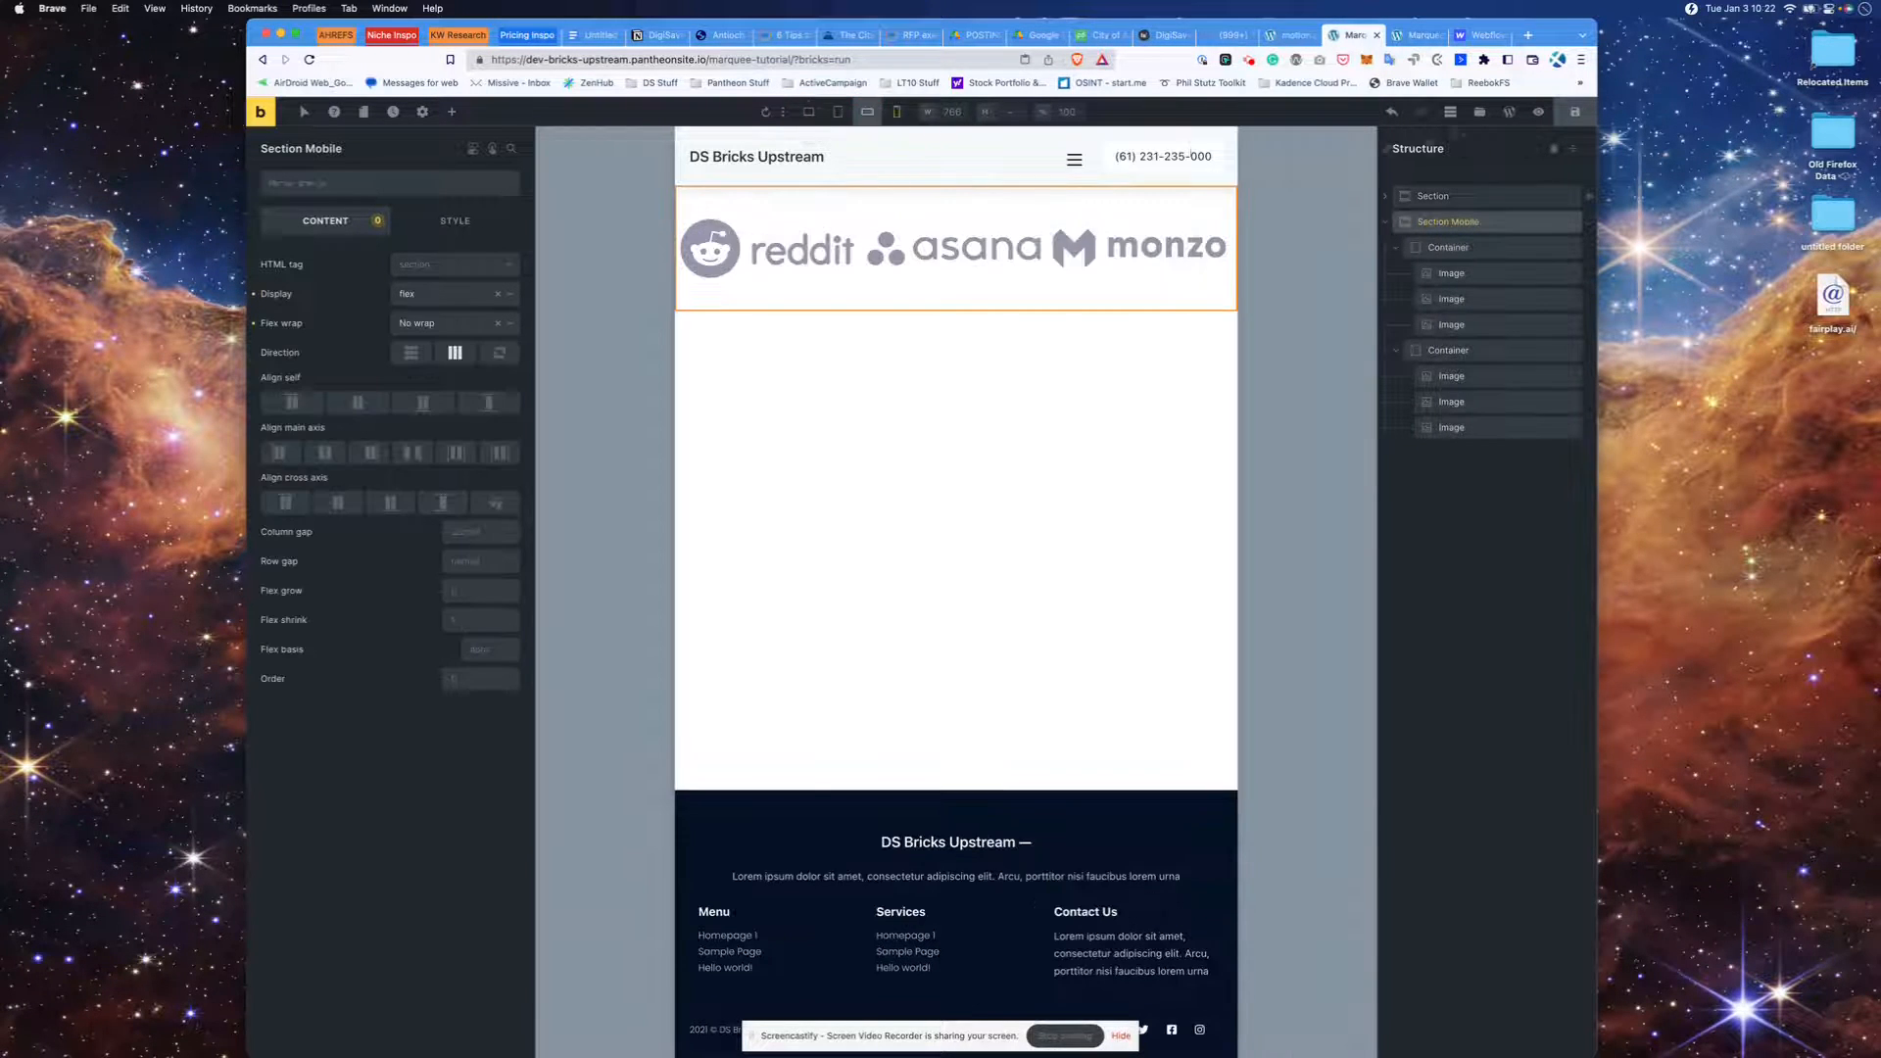
click(1577, 118)
click(1412, 35)
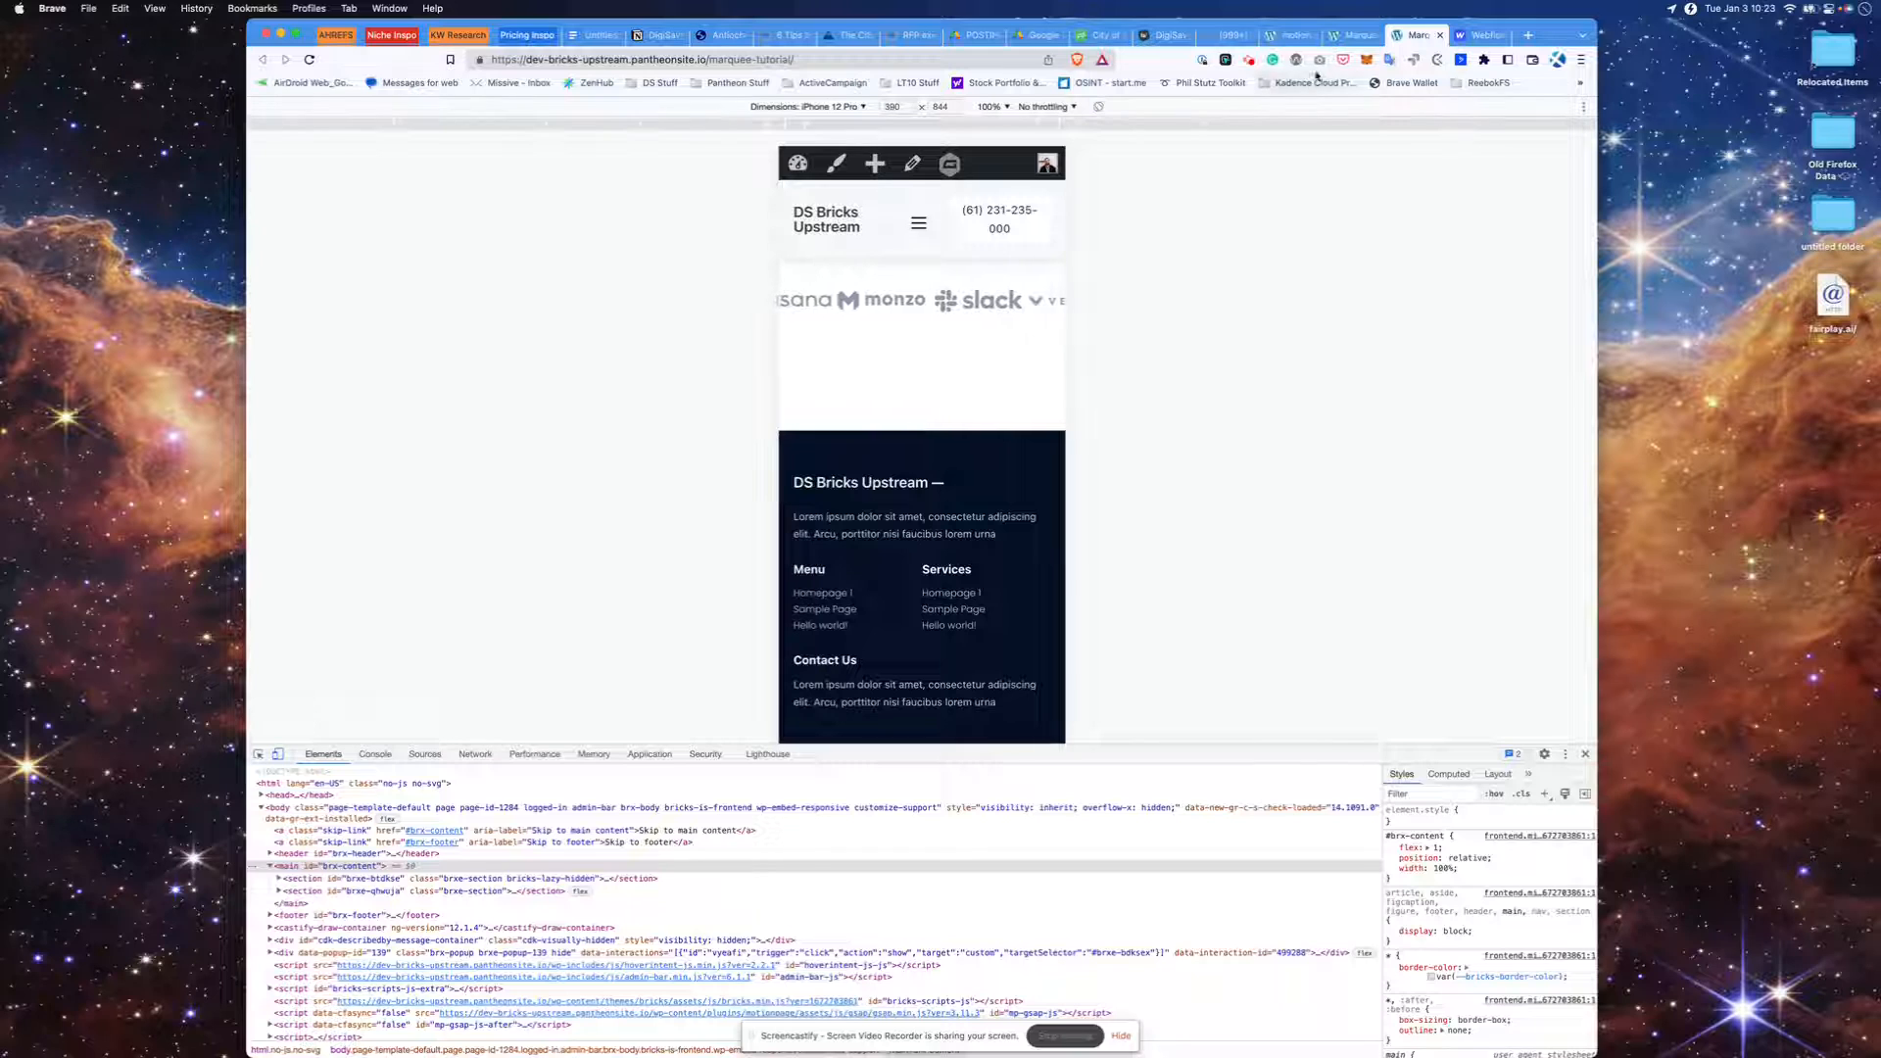
- Duplicate Section Mobile's first container and the container directly below it, then save and check the live page's mobile view
click(1347, 35)
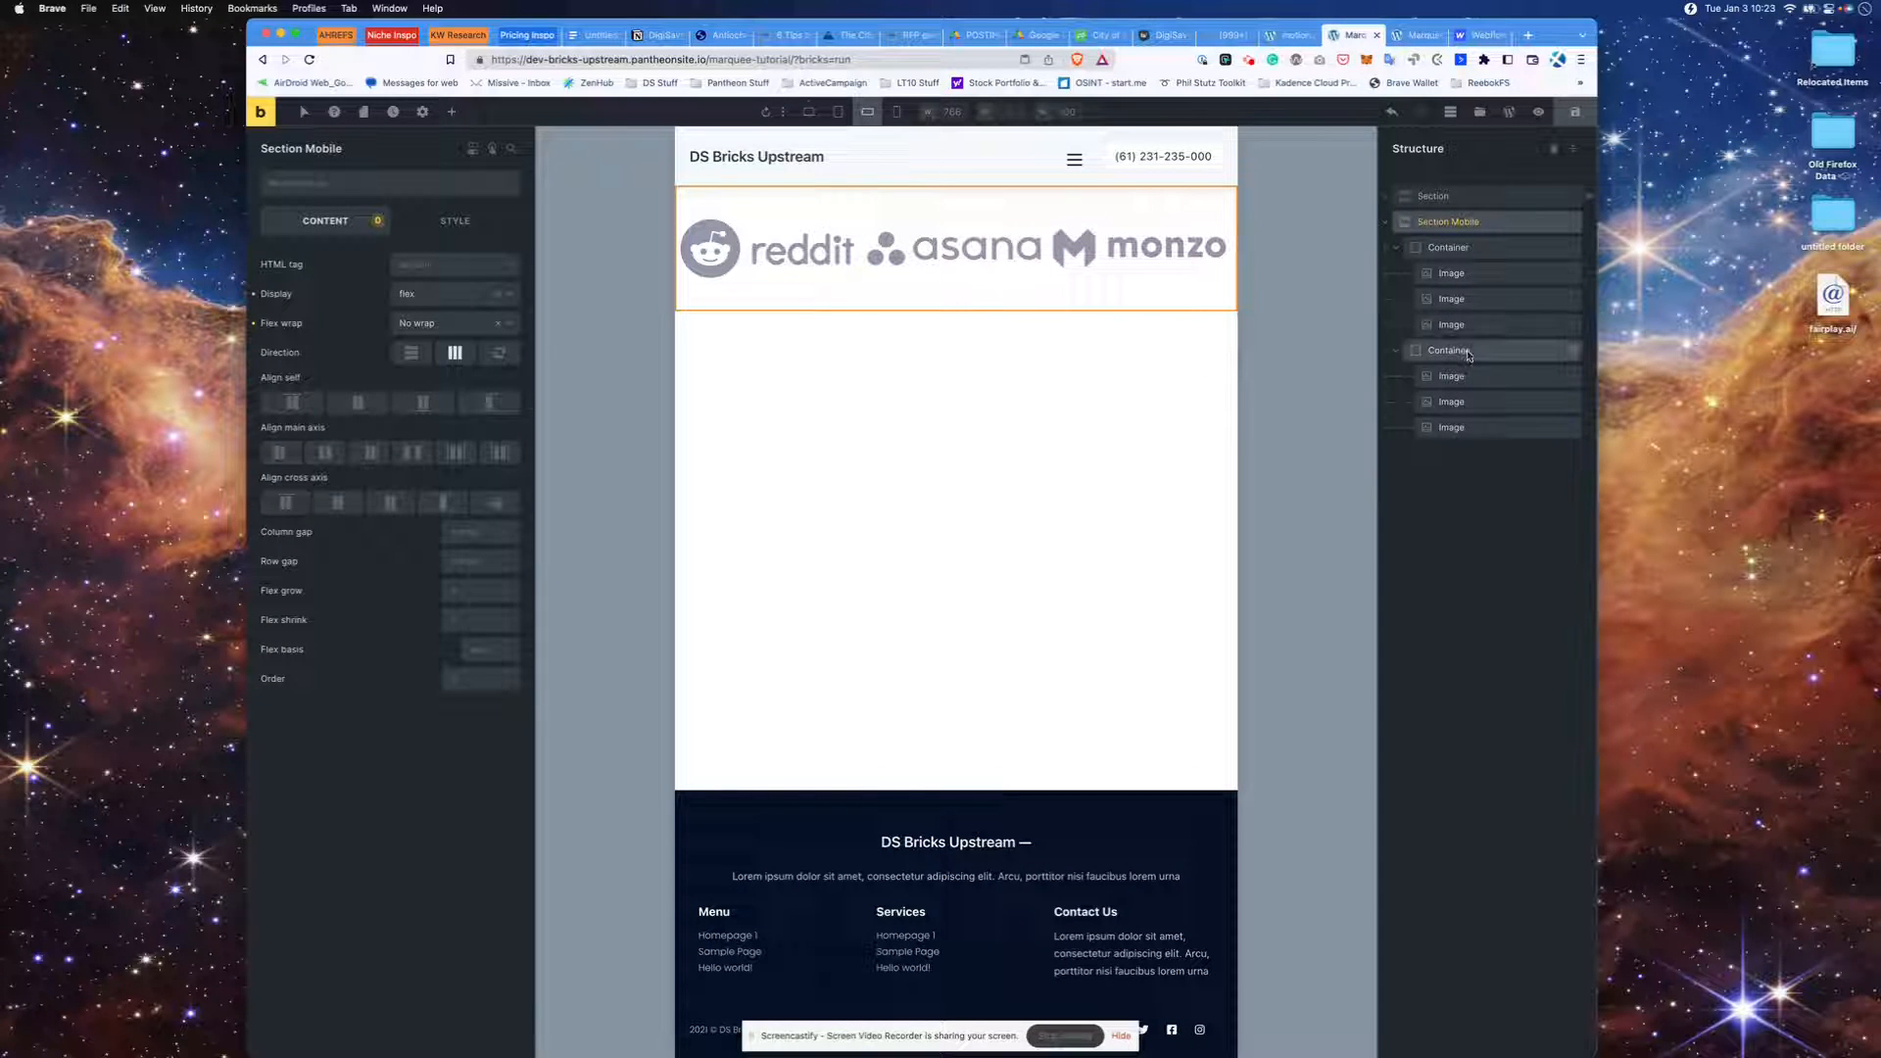
click(1450, 247)
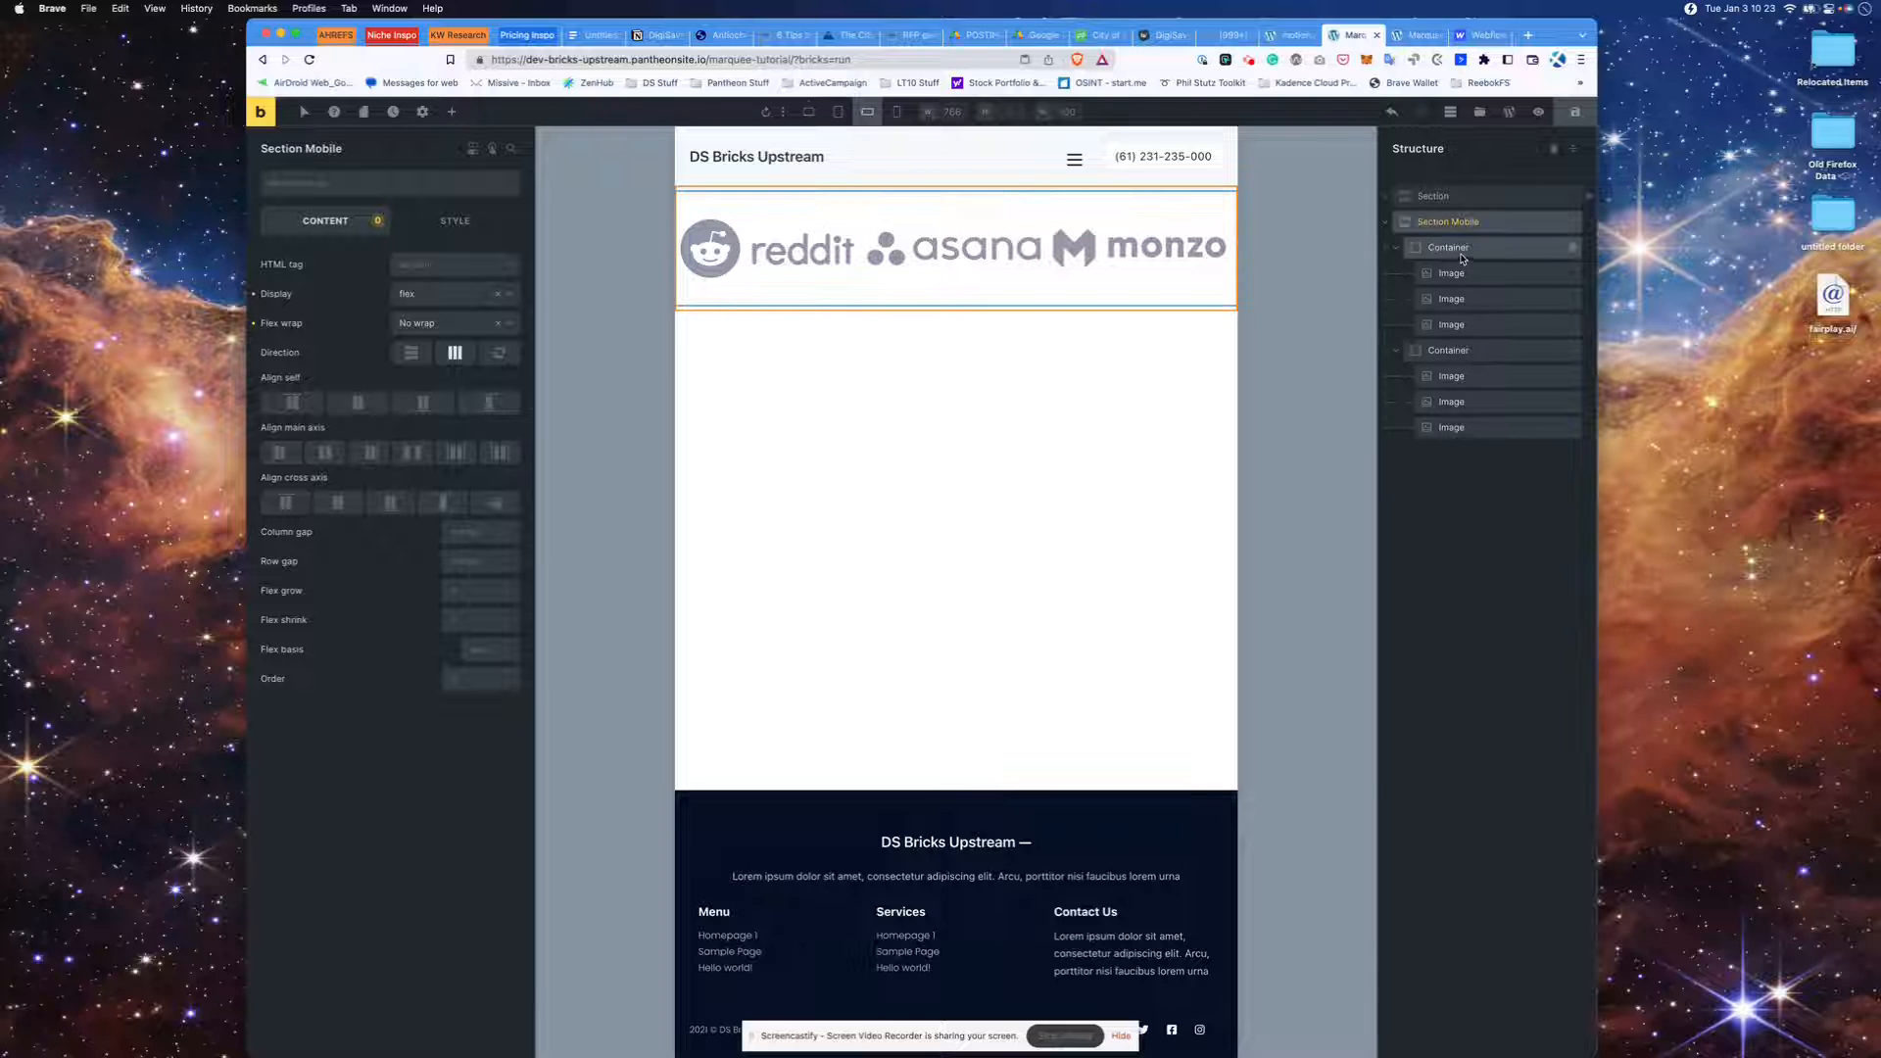
right_click(1462, 249)
click(1484, 304)
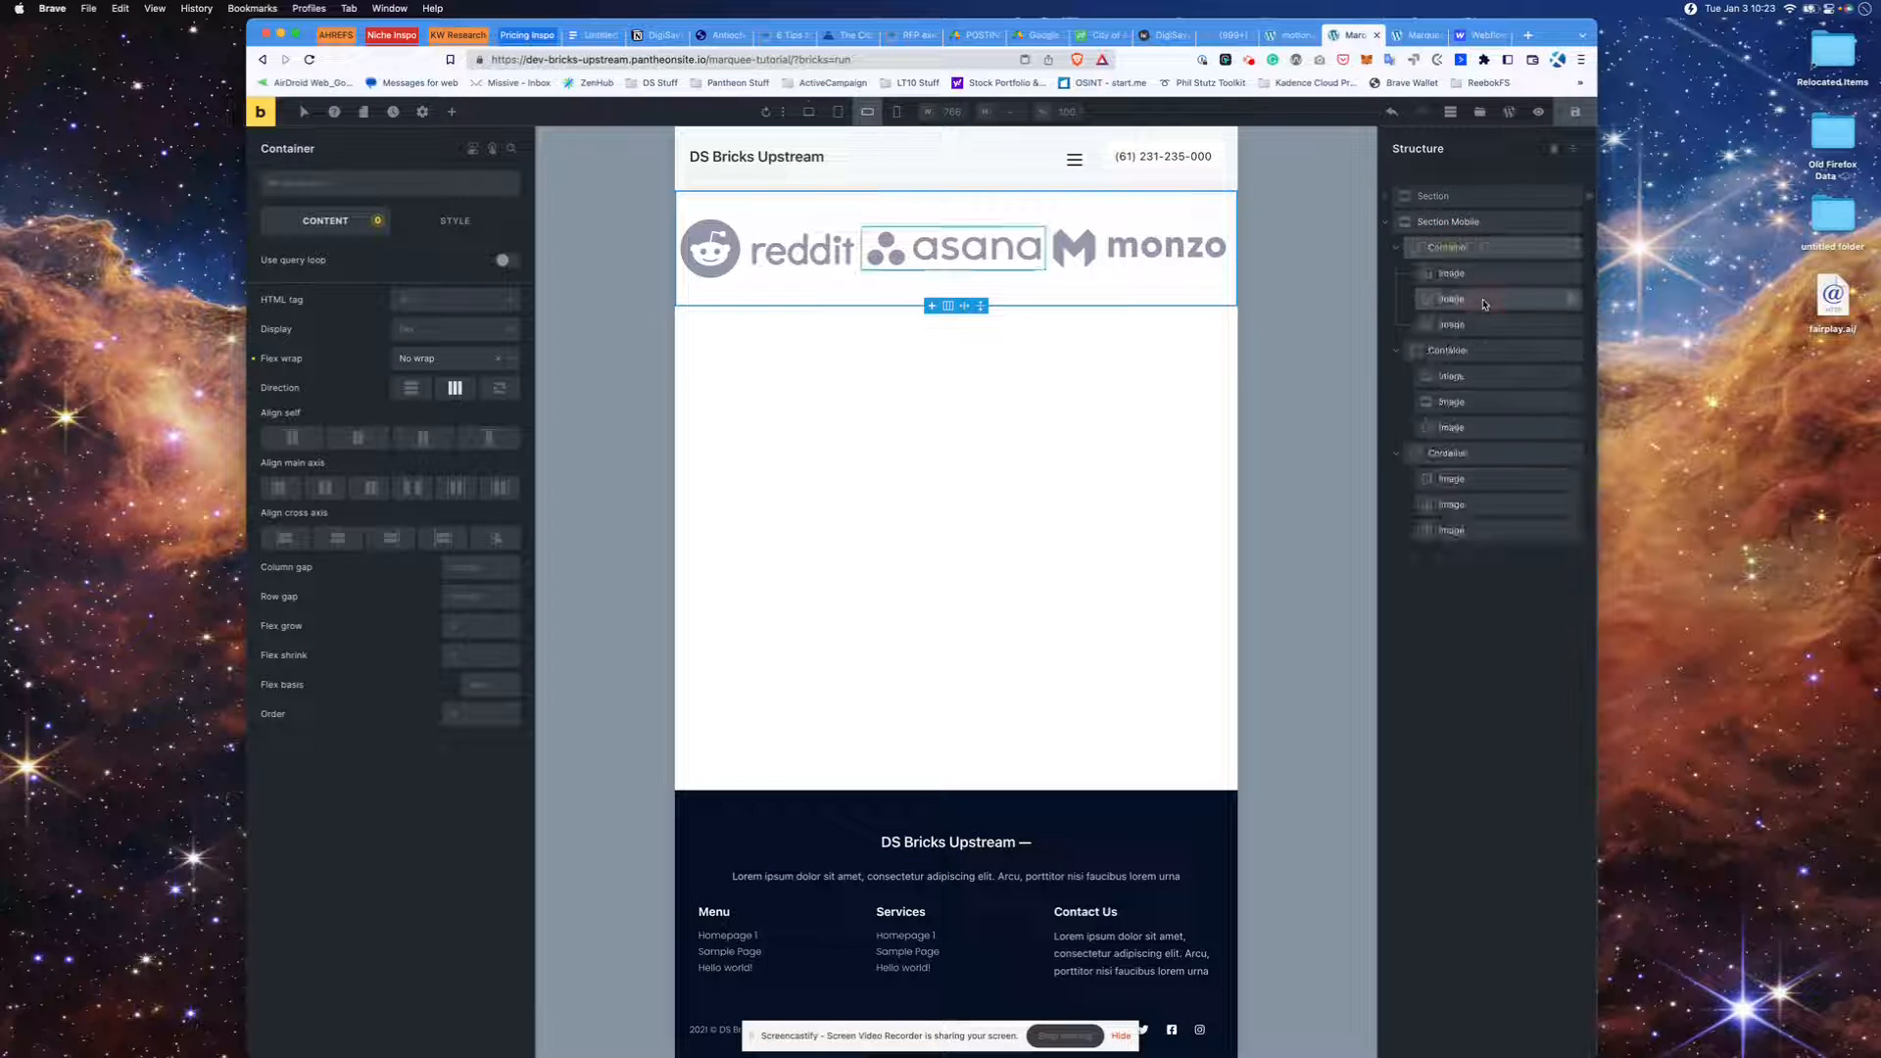
right_click(1466, 351)
click(1454, 414)
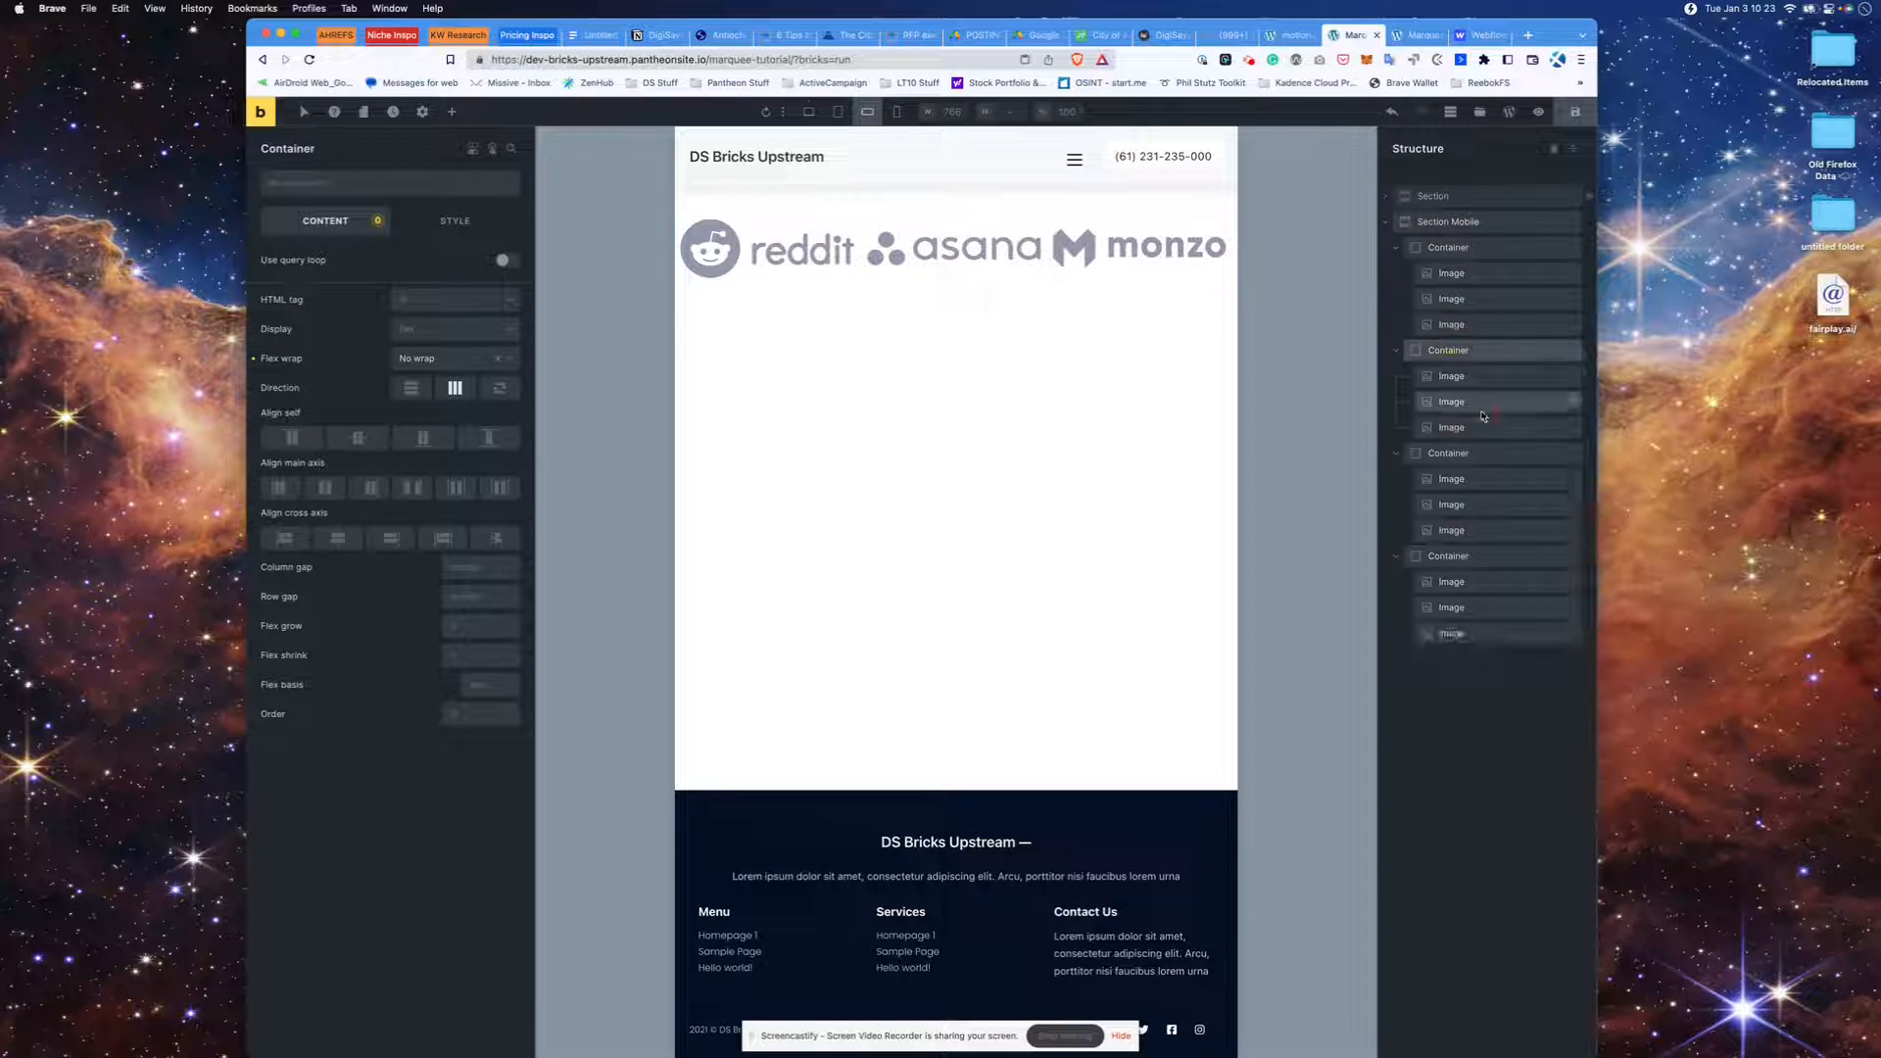
key(ctrl+s)
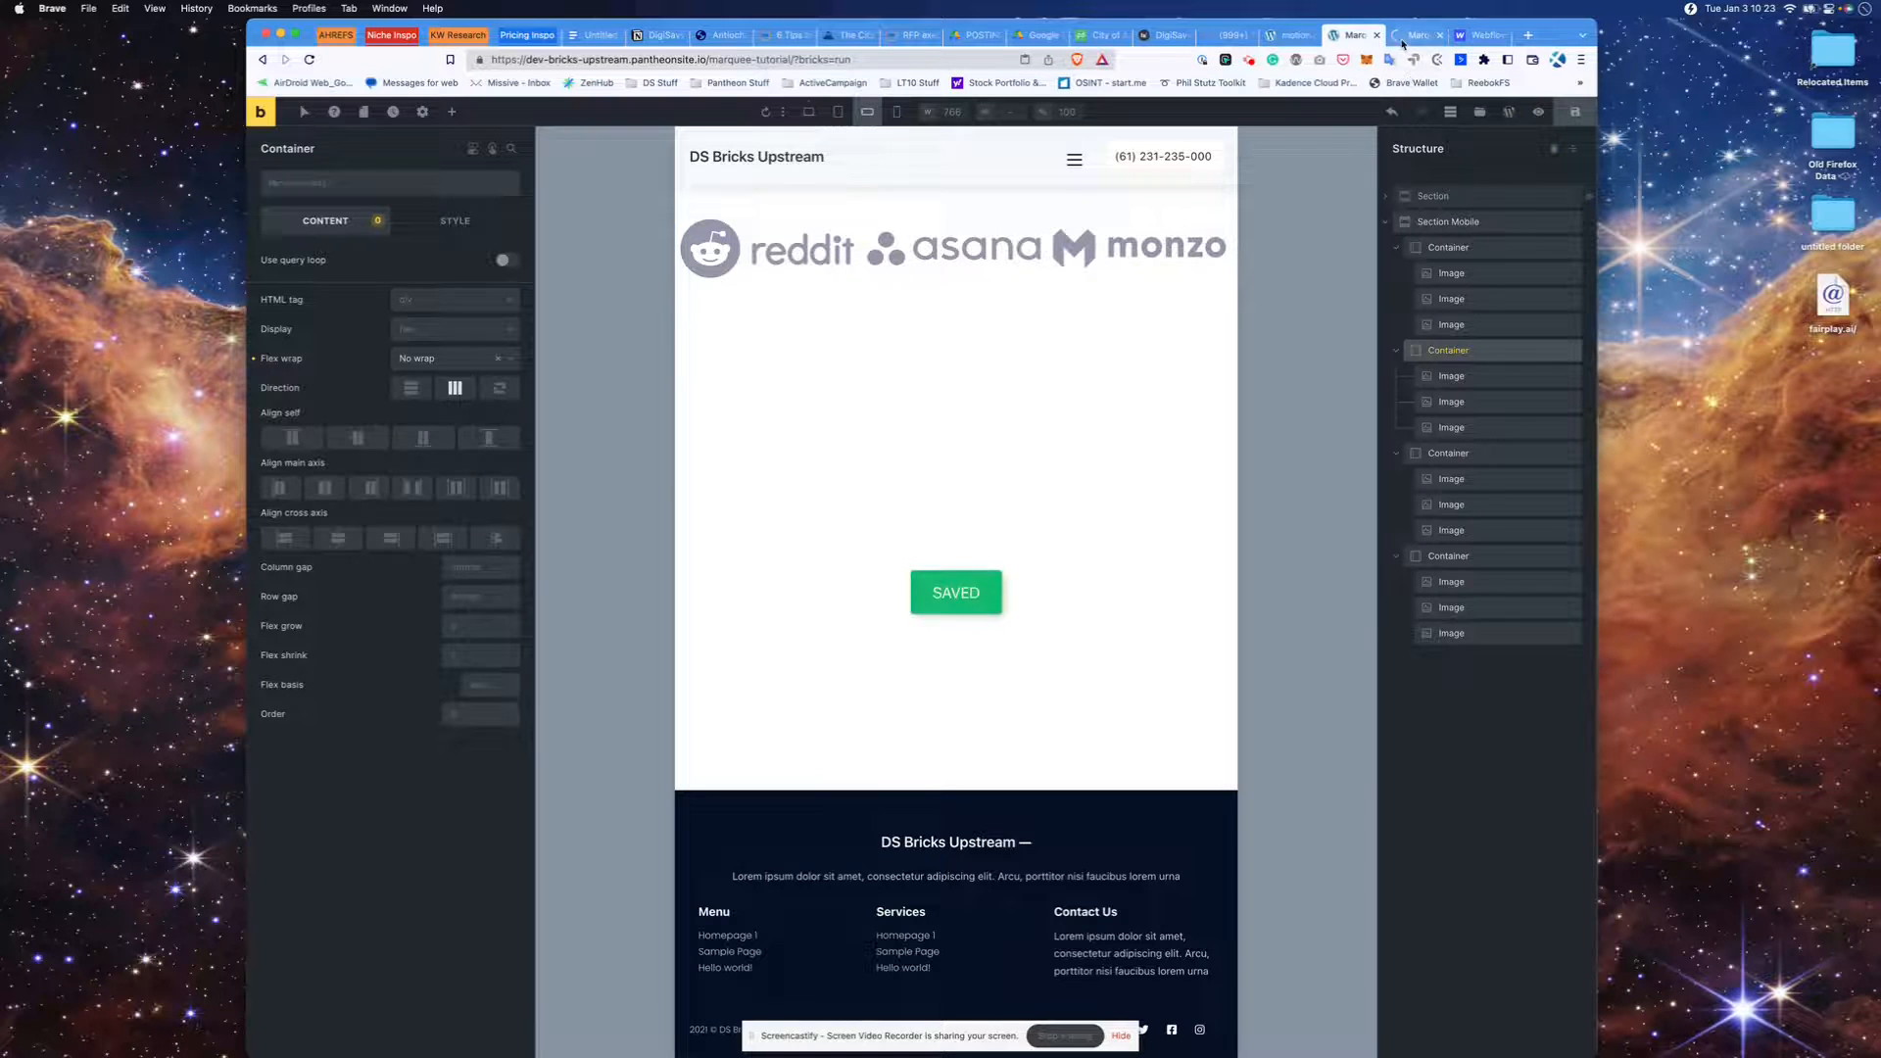
click(1418, 35)
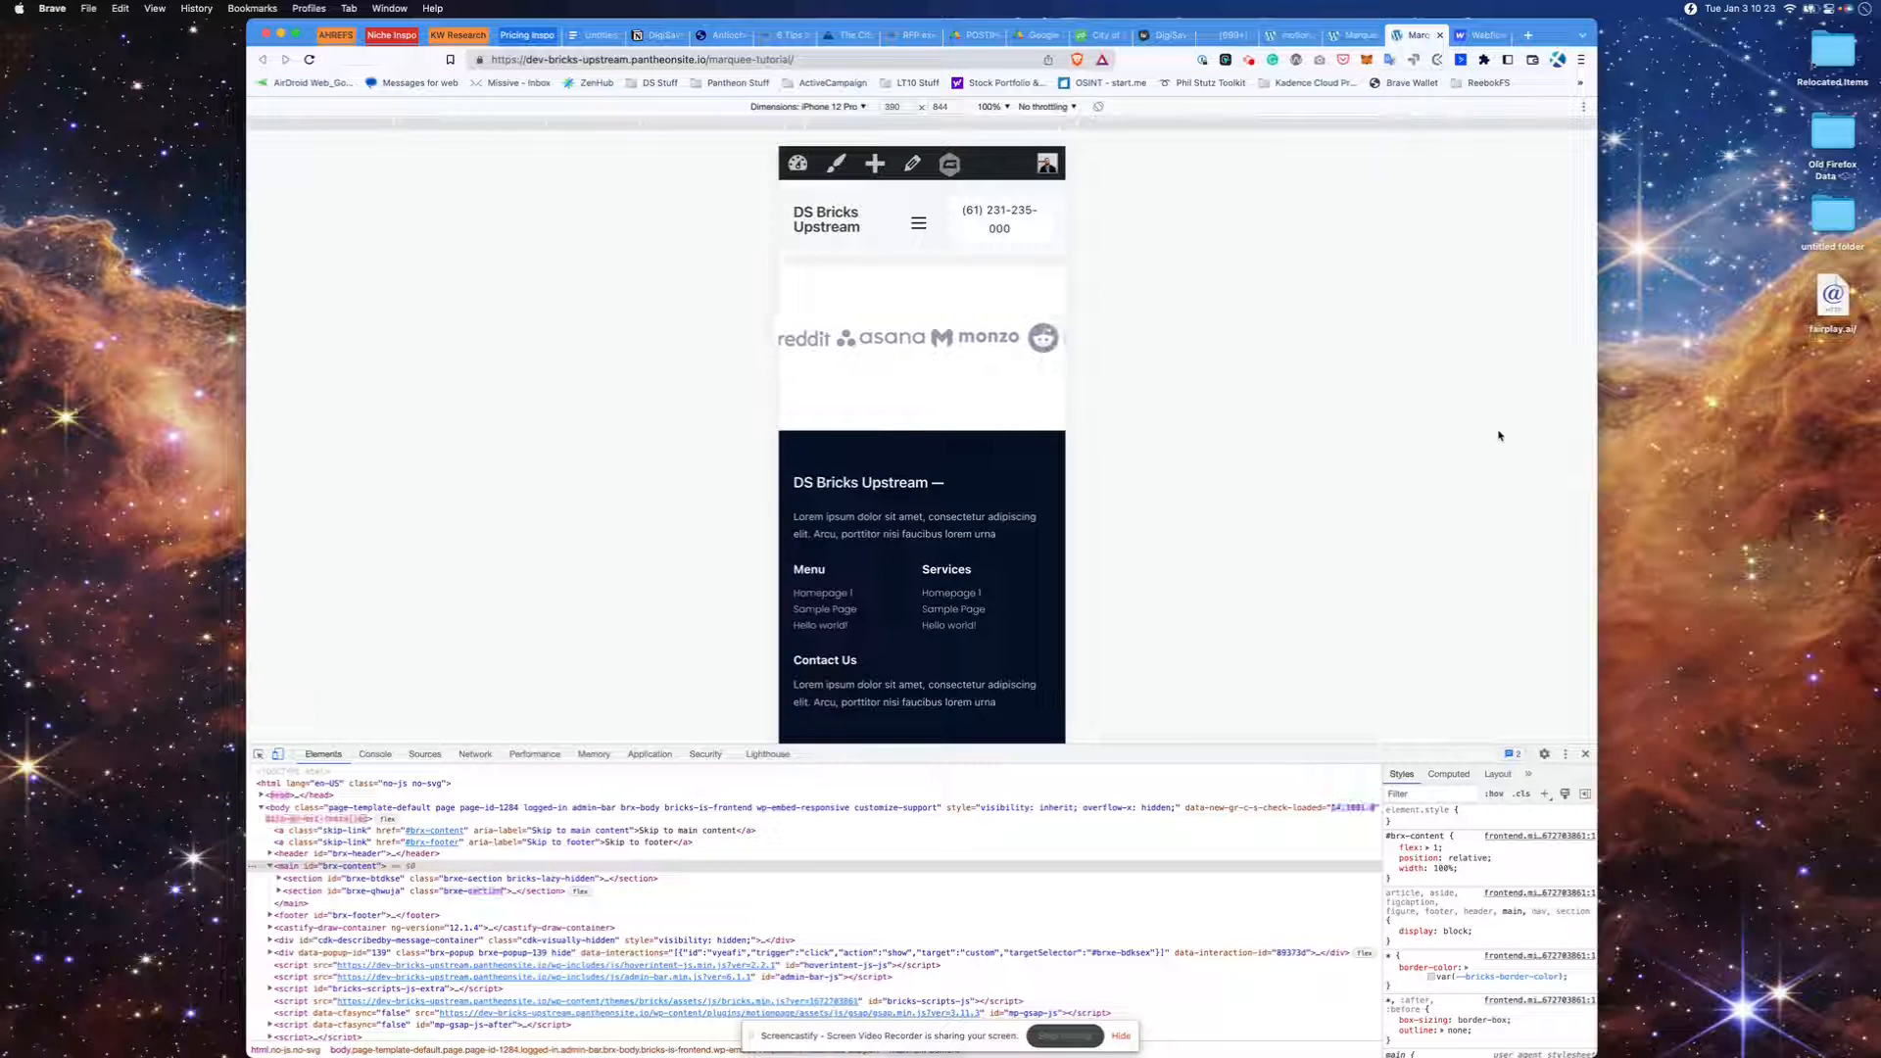